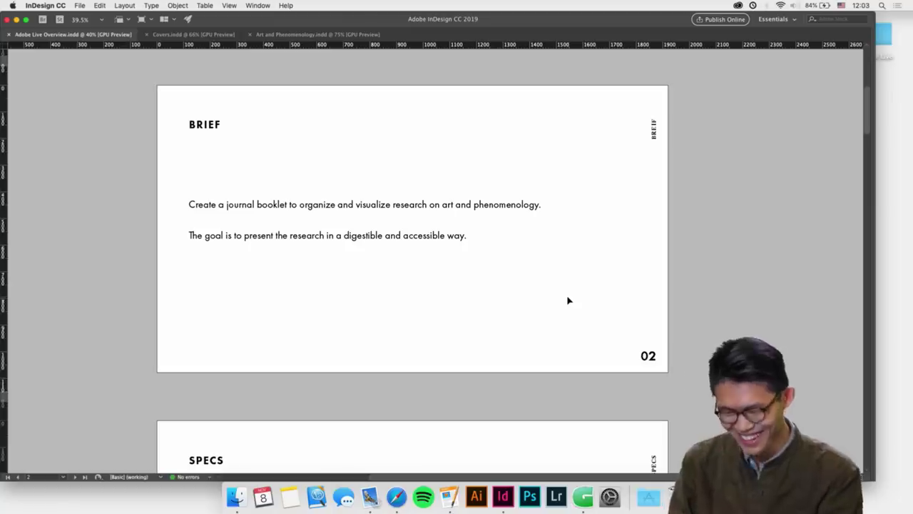
Toggle guides on and off and scroll through the overview's Brief, Content Sections and Schedule pages
key("w")
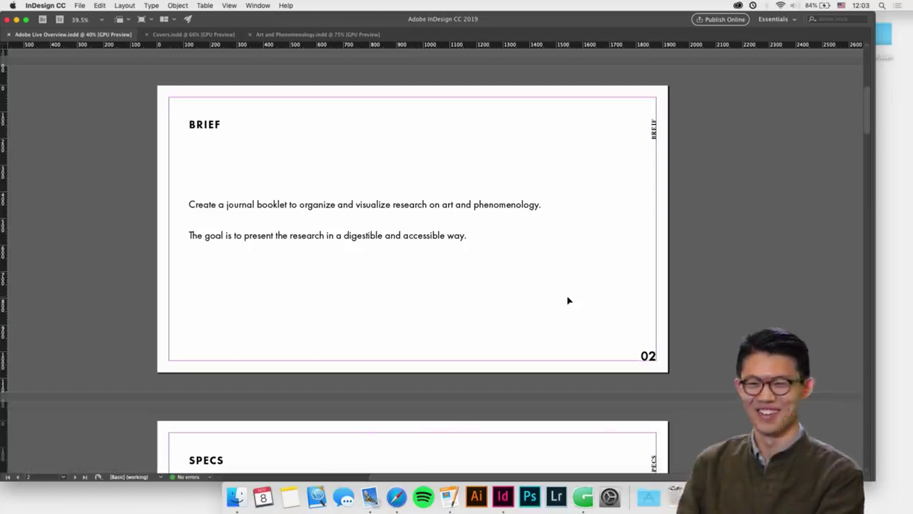
key("w")
scroll(568, 300, "down", 10)
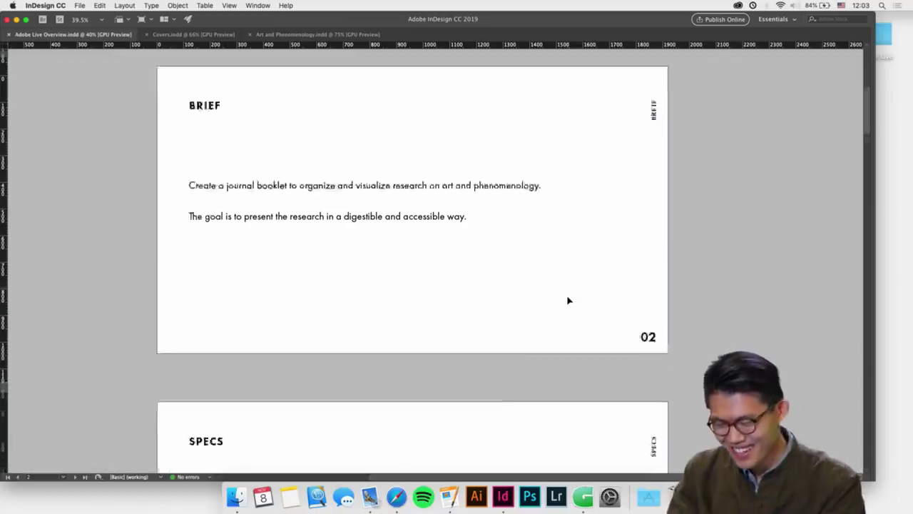
scroll(569, 301, "down", 5)
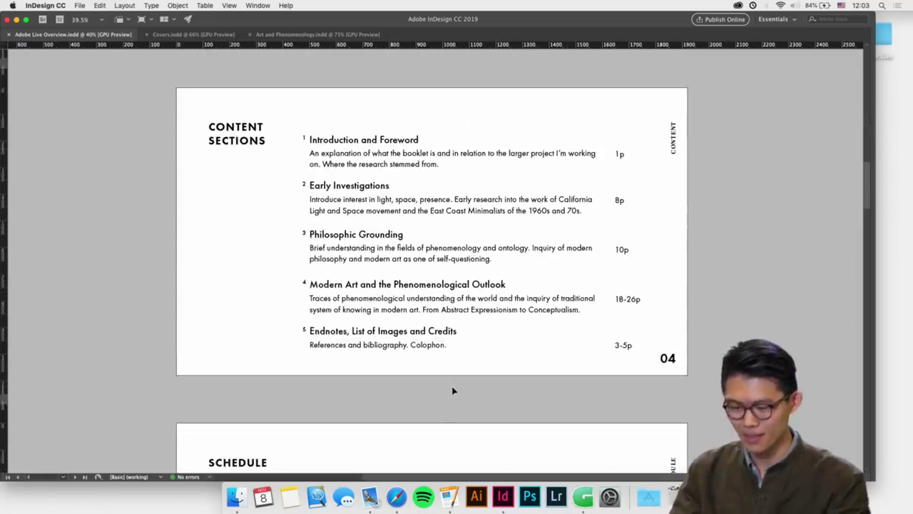
left_click(381, 262)
scroll(435, 380, "down", 5)
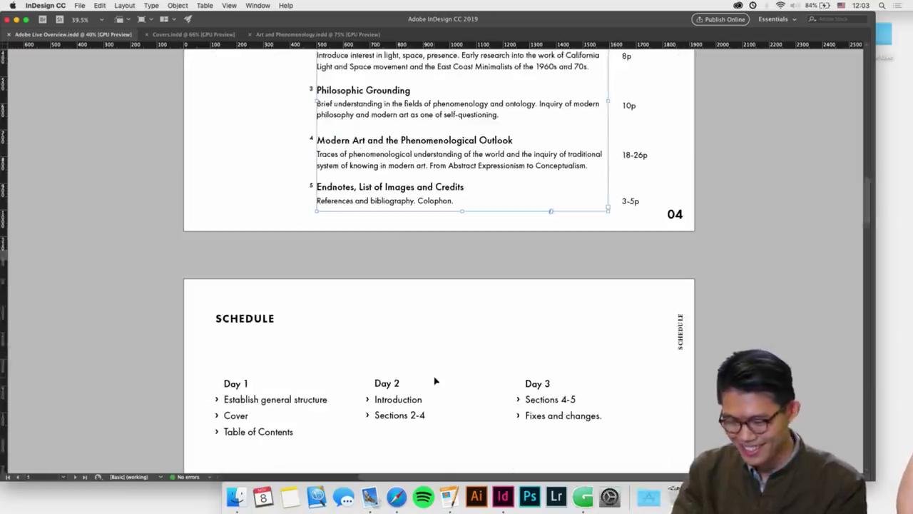
left_click(370, 364)
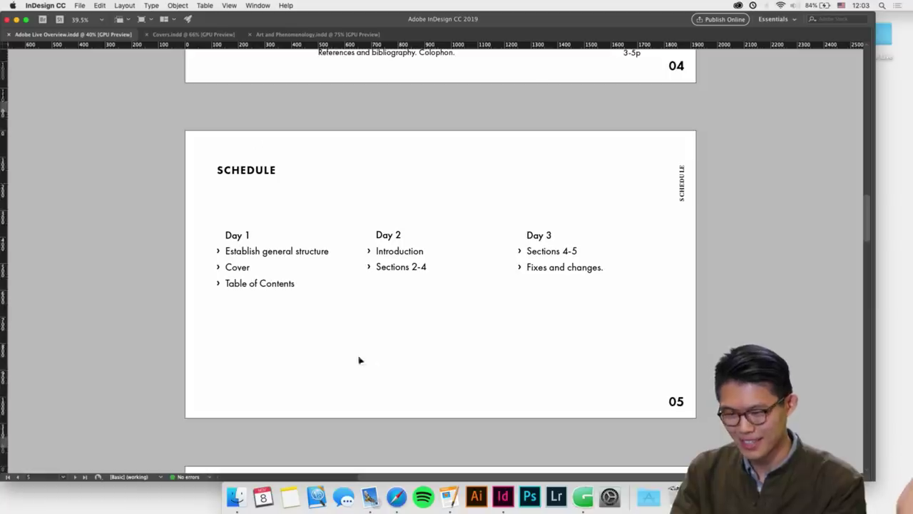
Glance through the Covers document zoomed out in guide-free preview
left_click(290, 35)
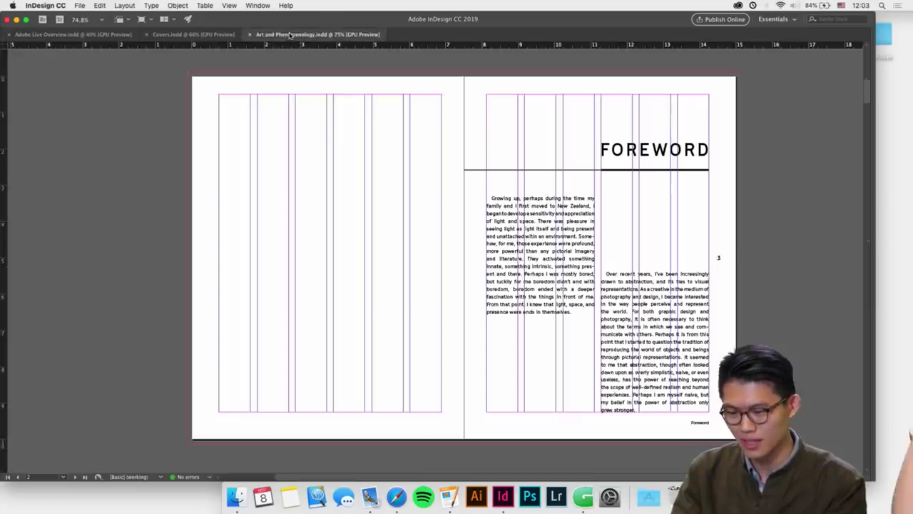
scroll(322, 111, "up", 10)
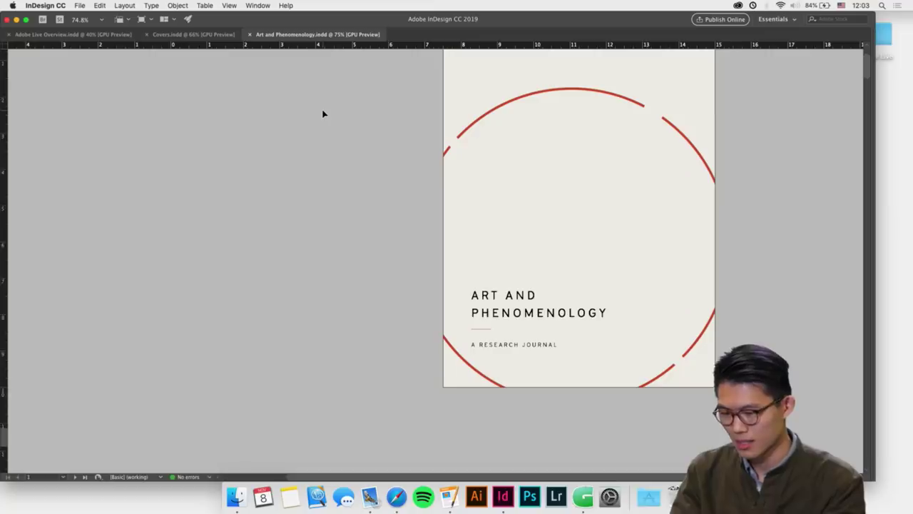
left_click(184, 35)
key("super+minus")
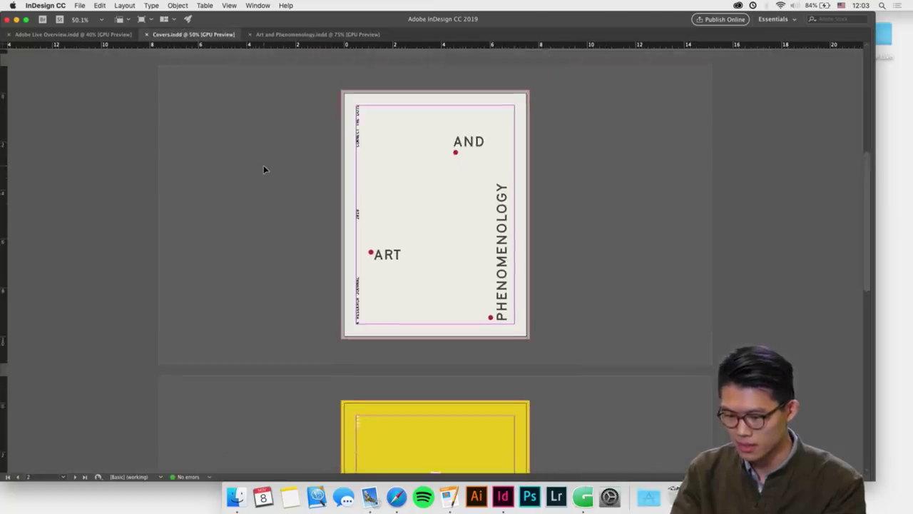
scroll(264, 169, "down", 3)
key("w")
scroll(264, 169, "up", 4)
scroll(263, 169, "down", 8)
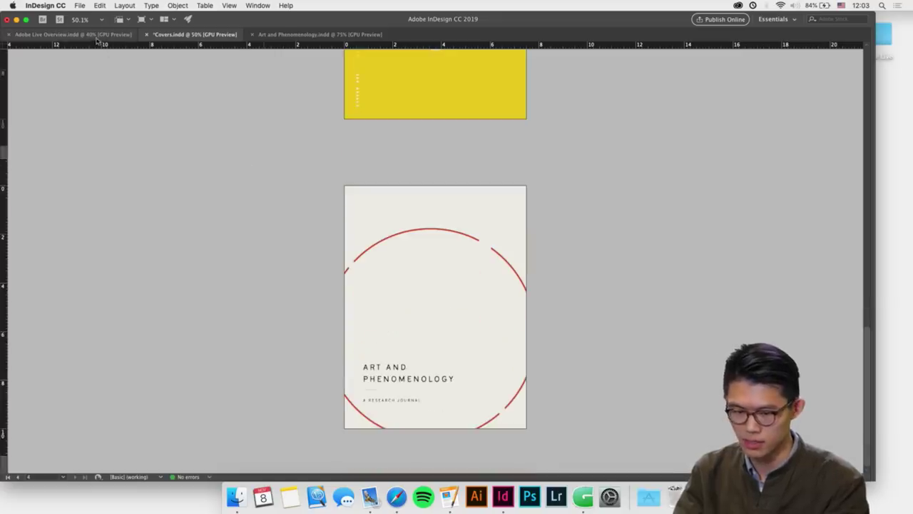
Return to the booklet and scroll to the Early Investigations spread on pages 6–7
key("super+grave")
scroll(332, 212, "down", 5)
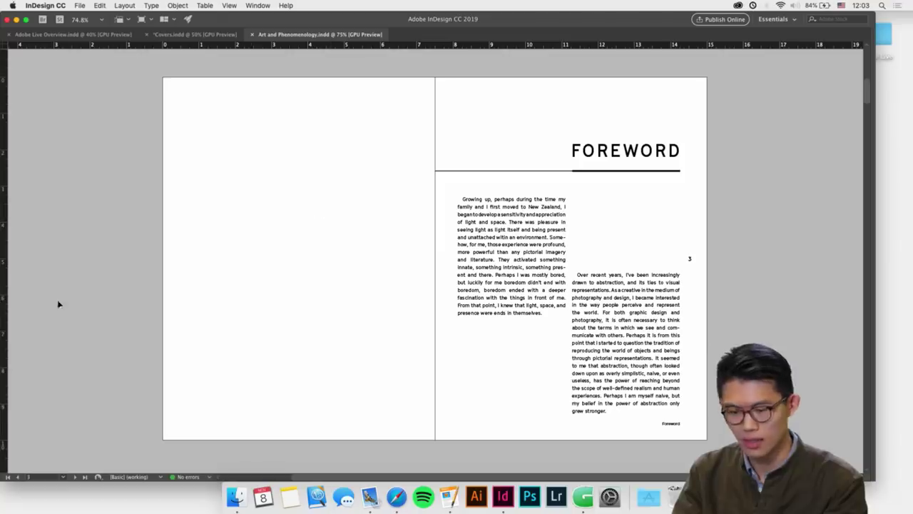
scroll(58, 310, "down", 5)
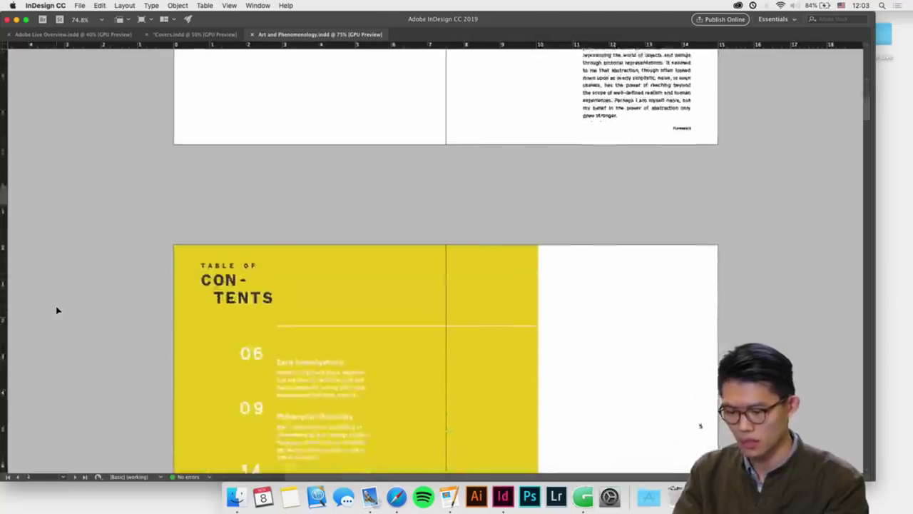
scroll(57, 310, "down", 3)
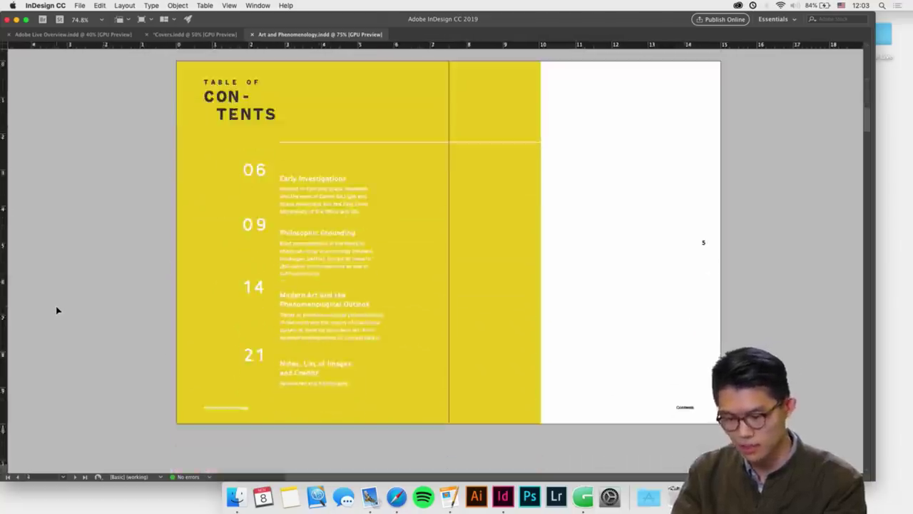
scroll(58, 310, "down", 10)
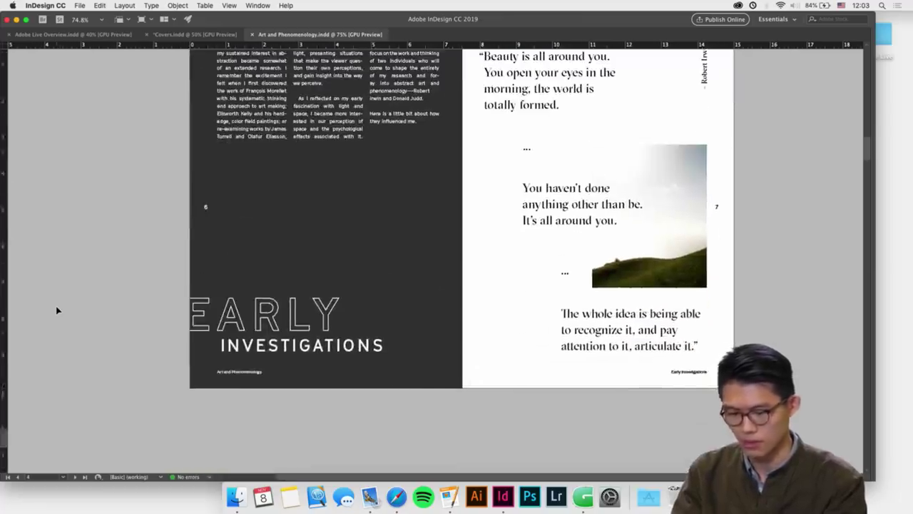
scroll(58, 310, "up", 1)
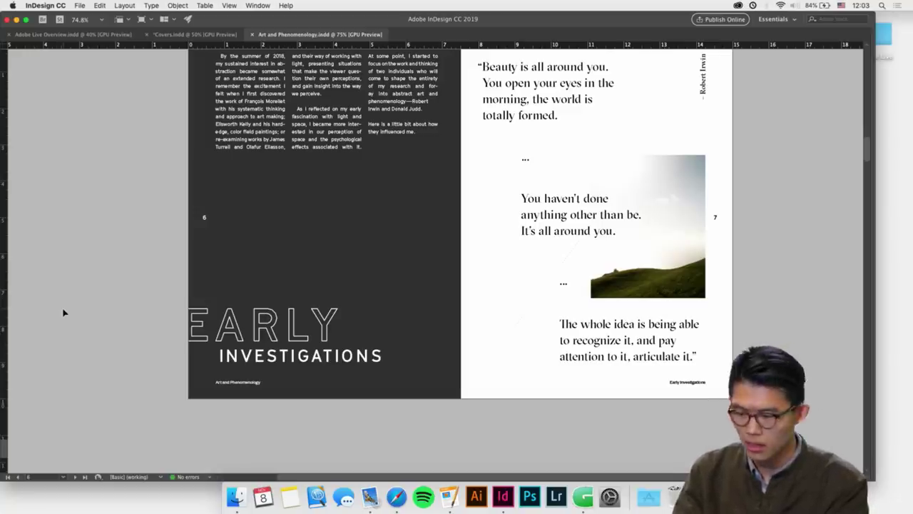
scroll(58, 310, "down", 5)
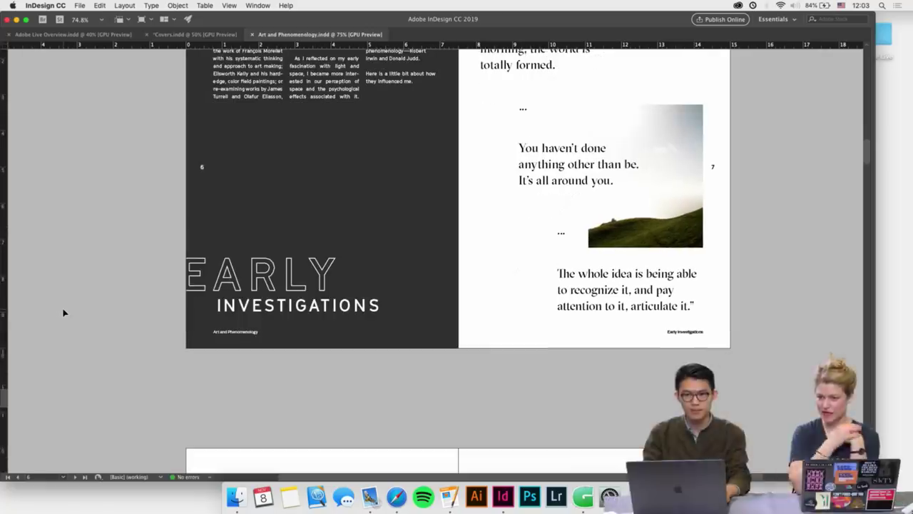
scroll(63, 313, "up", 5)
Scroll up slightly on the booklet's Early Investigations spread
scroll(63, 312, "up", 1)
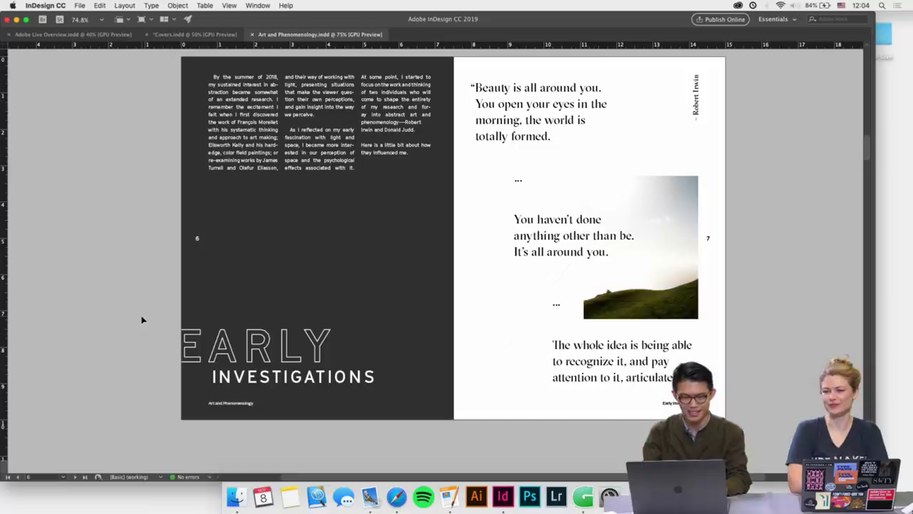
Check the Day 2 and Day 3 schedule frames in the Adobe Live Overview document
left_click(101, 34)
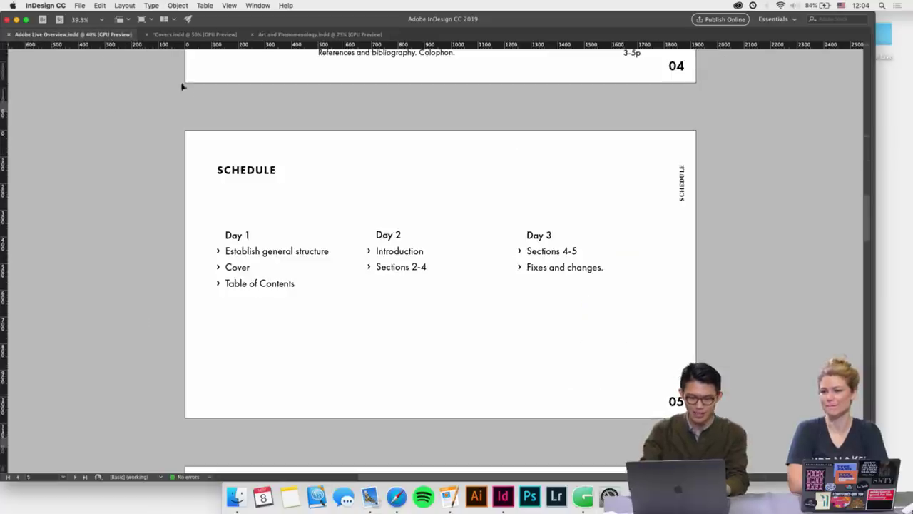
left_click_drag(367, 180, 579, 340)
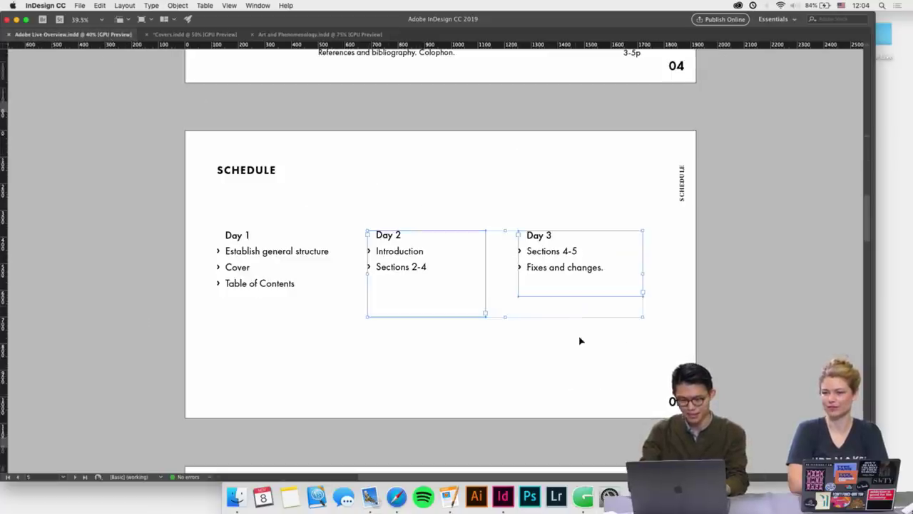
left_click(582, 348)
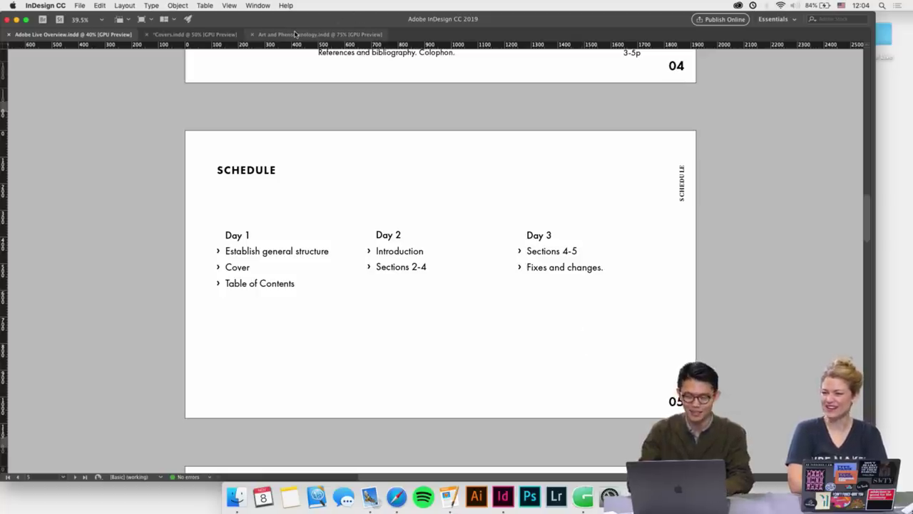
Back in the booklet, show guides and select the Beauty quote text on page 7
left_click(295, 35)
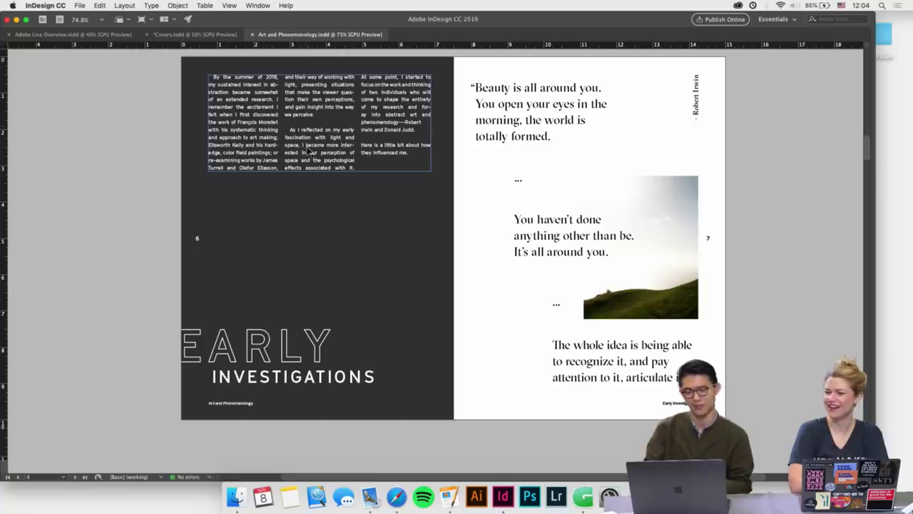
scroll(371, 179, "up", 3)
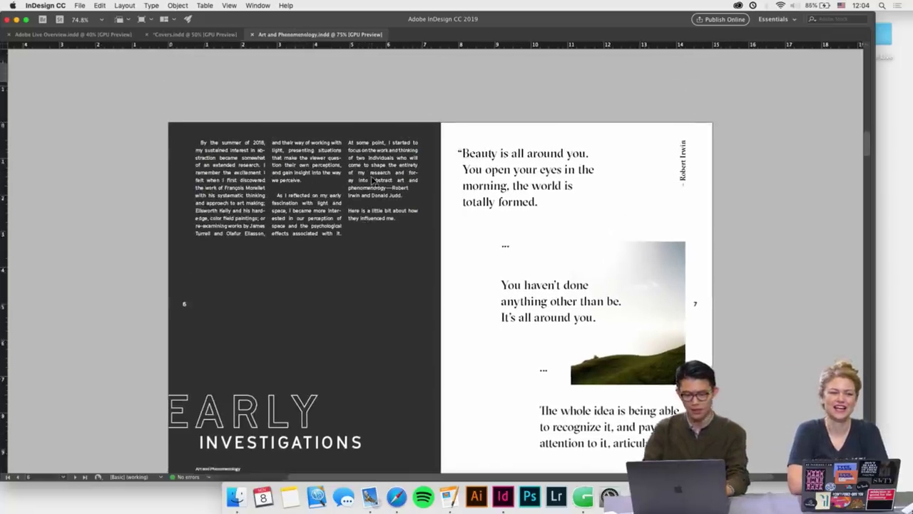
scroll(434, 178, "down", 2)
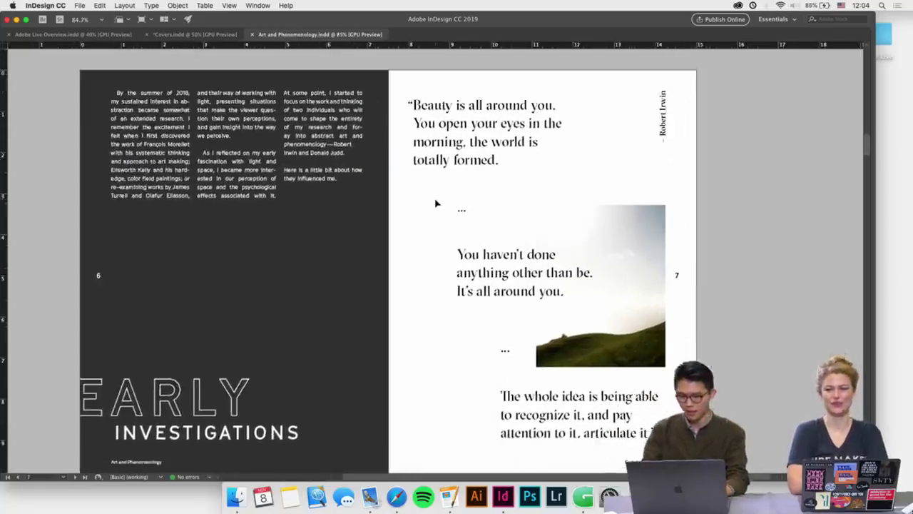
key("w")
scroll(513, 169, "up", 1)
double_click(488, 164)
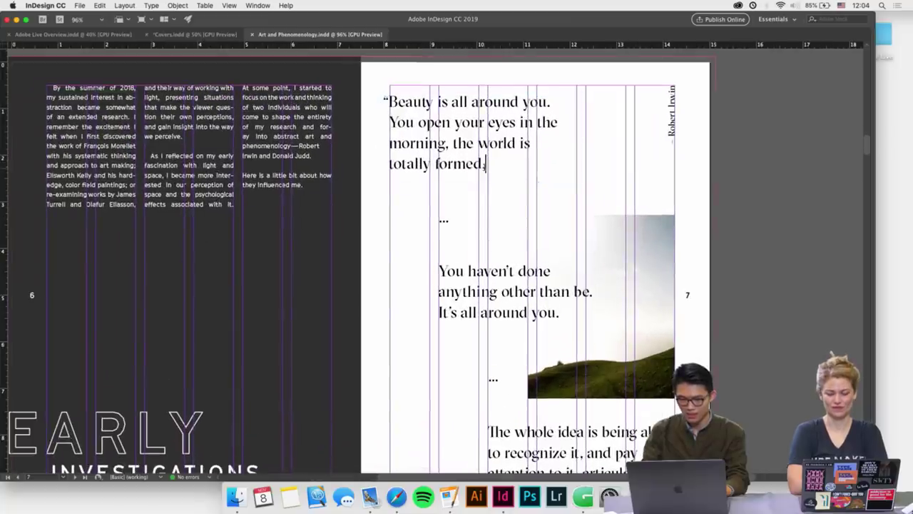
left_click_drag(488, 165, 391, 102)
left_click(425, 120)
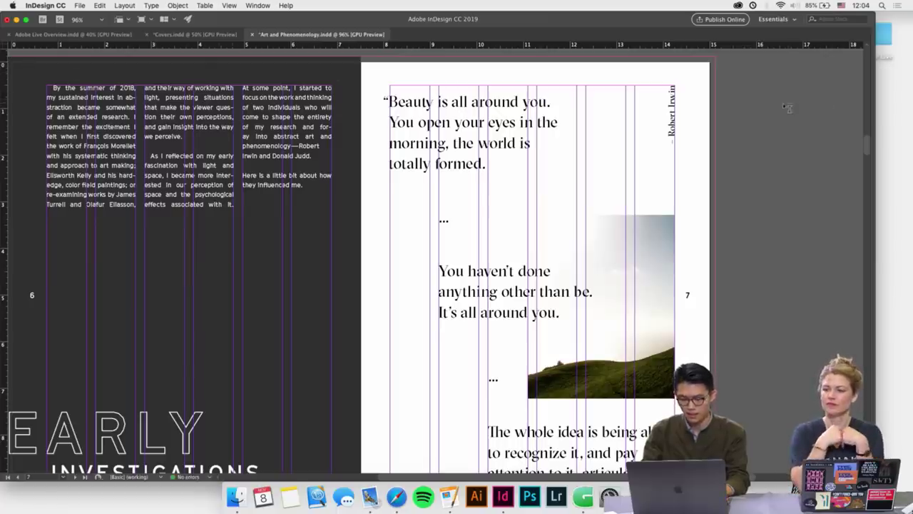
Set the Beauty quote in GT Sectra Display Regular Italic
key("Tab")
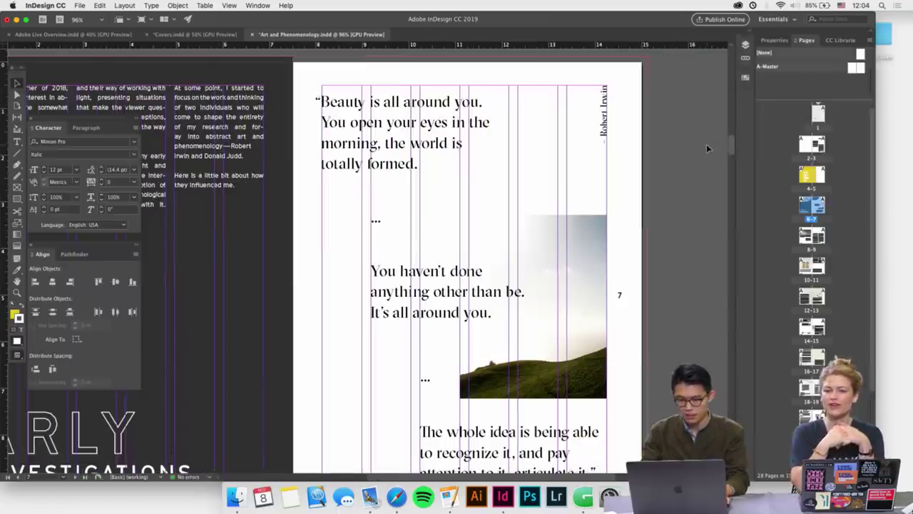
left_click(427, 142)
scroll(426, 141, "left", 3)
double_click(481, 149)
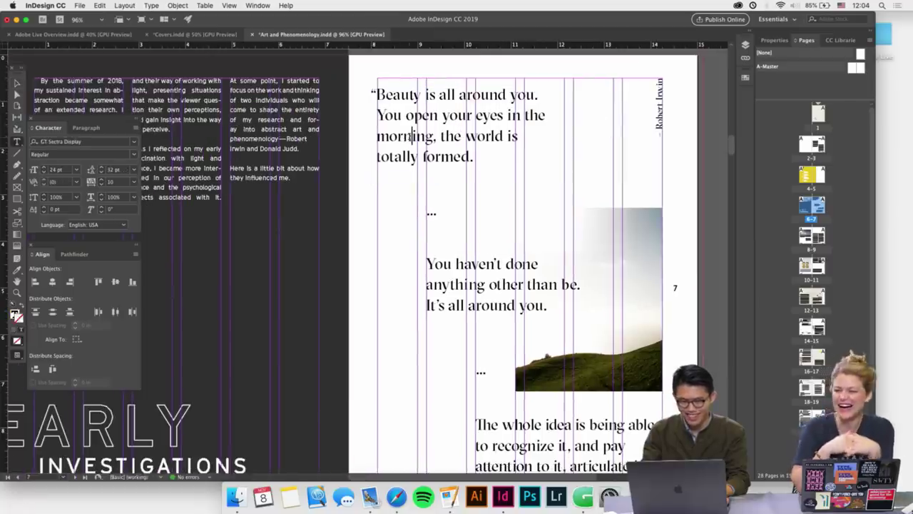
left_click(17, 91)
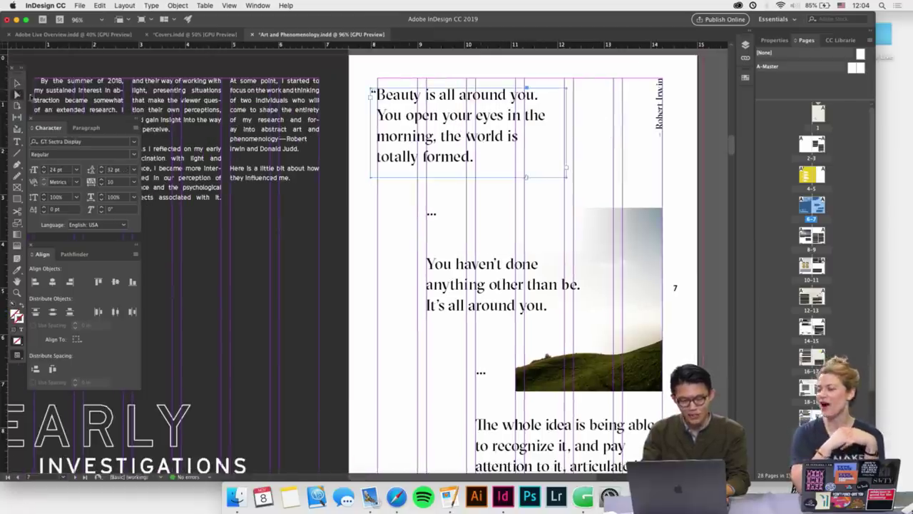
scroll(326, 215, "down", 3)
scroll(378, 218, "left", 1)
left_click(385, 220)
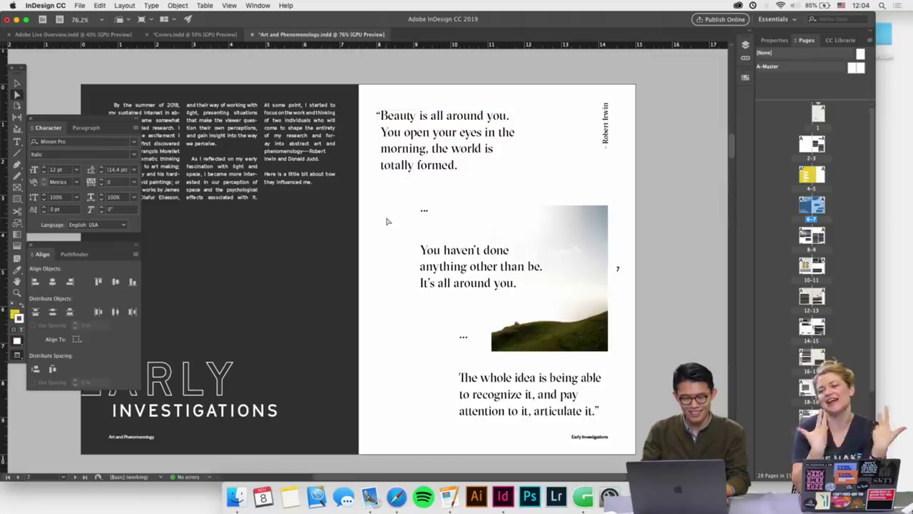
scroll(388, 220, "up", 1)
double_click(483, 149)
left_click_drag(473, 158, 379, 102)
left_click(133, 154)
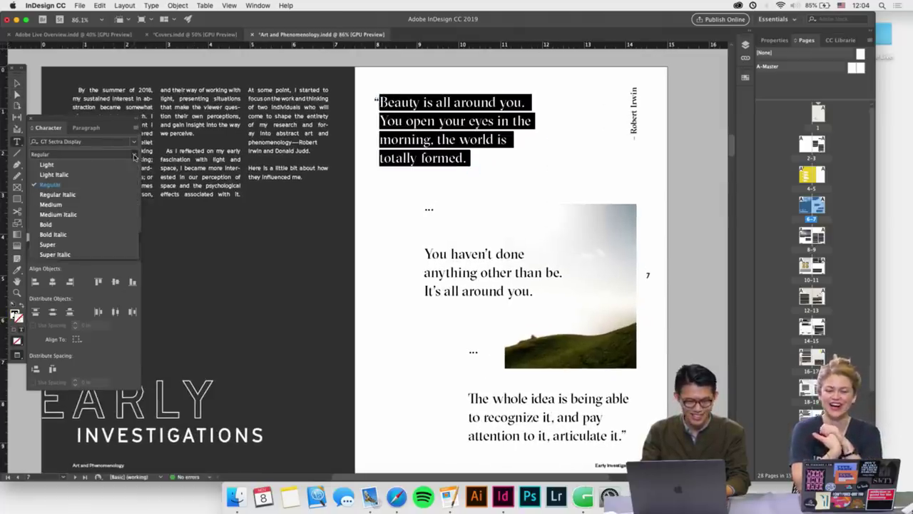
left_click(57, 195)
left_click(437, 140)
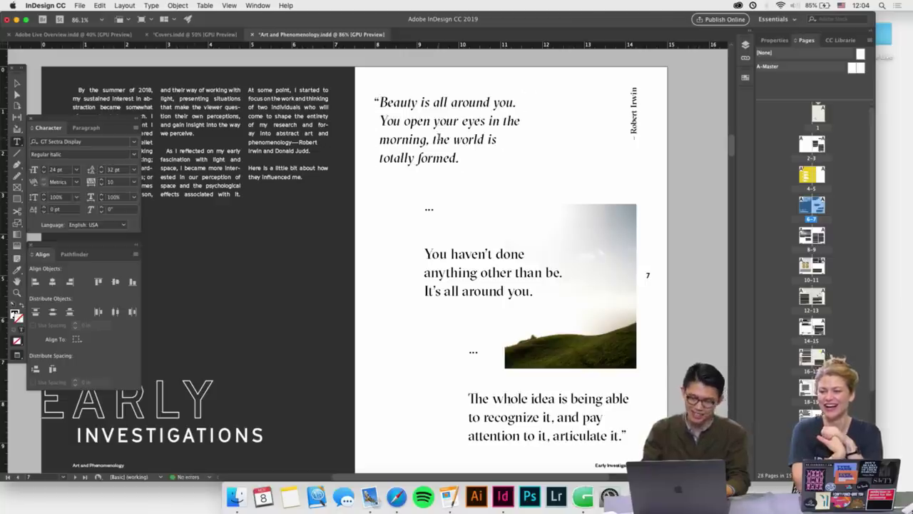
Make the second quote, beginning 'You haven't done', Regular Italic
right_click(561, 280)
left_click(537, 295)
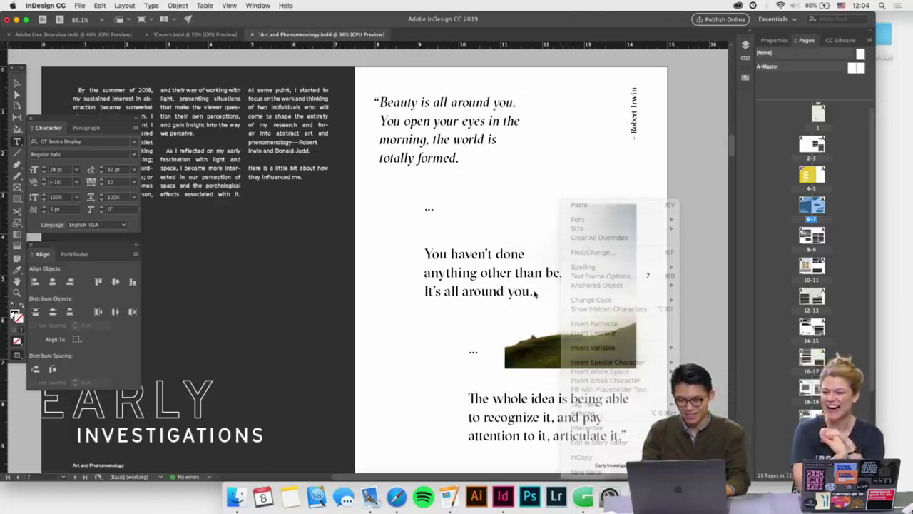
left_click_drag(537, 294, 419, 259)
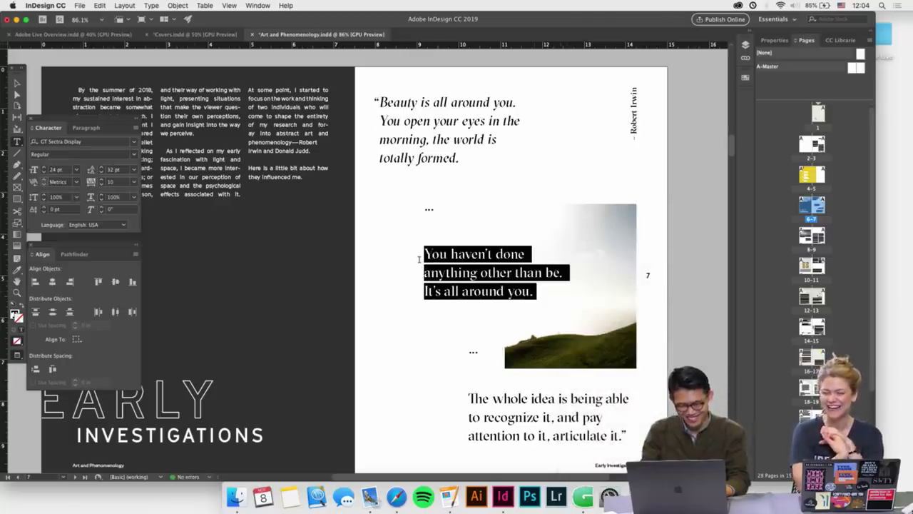
left_click(133, 154)
left_click(65, 194)
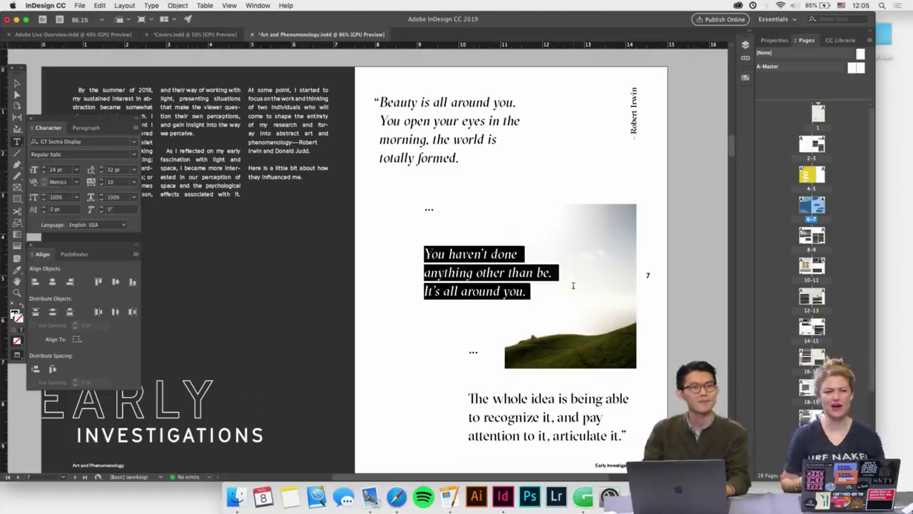
Make the third quote Regular Italic and zoom out to fit the spread
scroll(573, 285, "down", 1)
triple_click(531, 376)
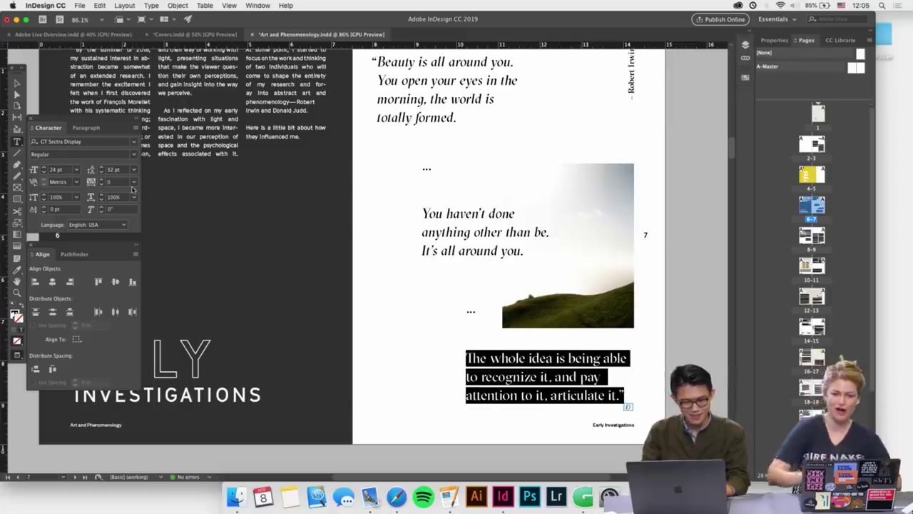
left_click(132, 154)
left_click(65, 194)
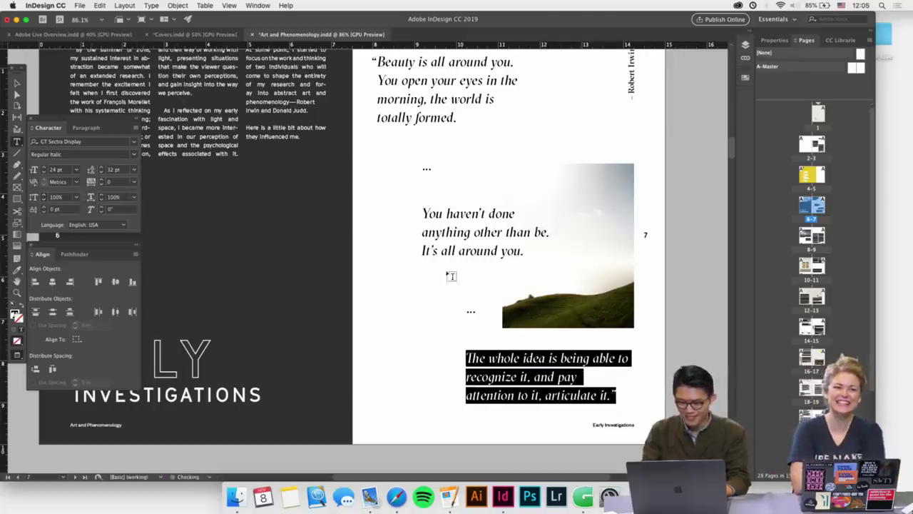
left_click(17, 83)
left_click(380, 284)
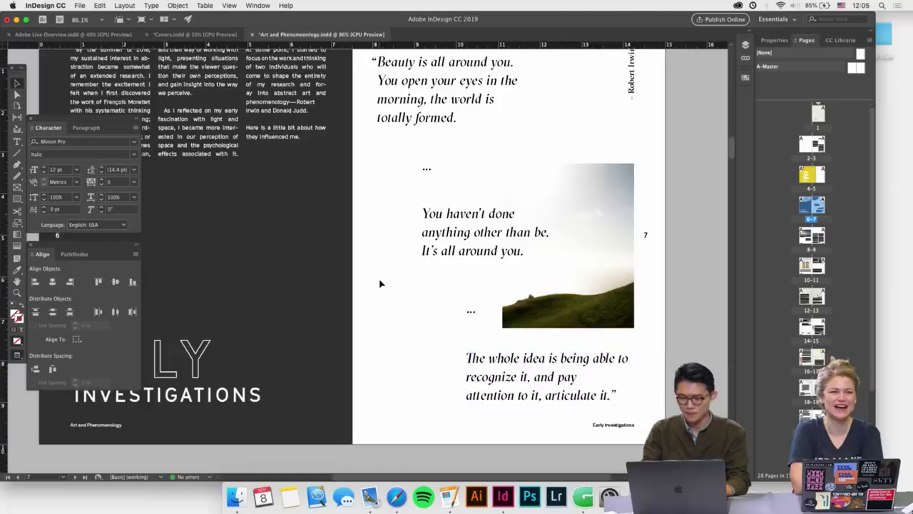
key("super+alt+0")
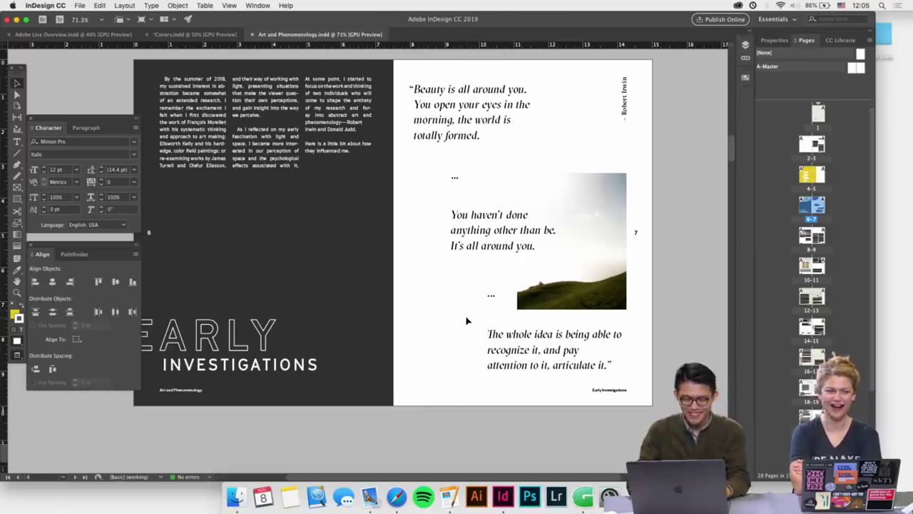
scroll(467, 321, "down", 2)
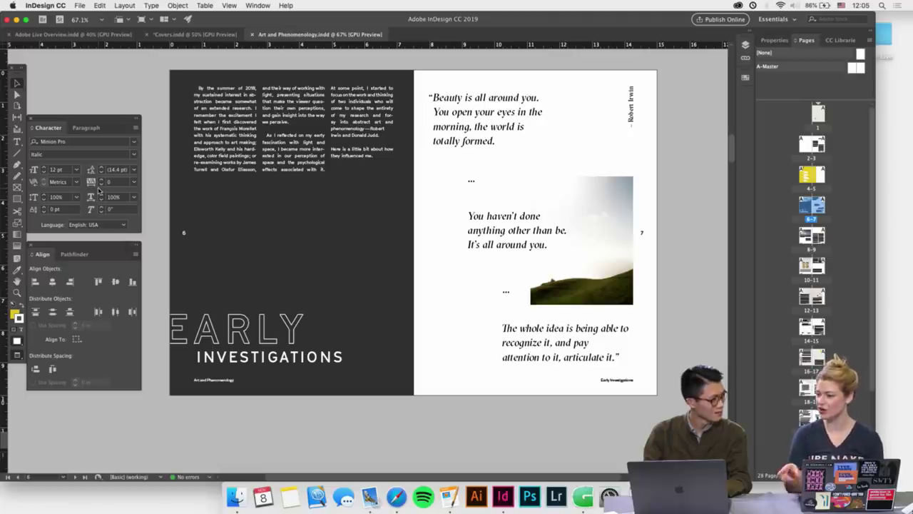
On the overview's Covers page, delete the first cover and empty frame, leaving covers 2–4
left_click(78, 34)
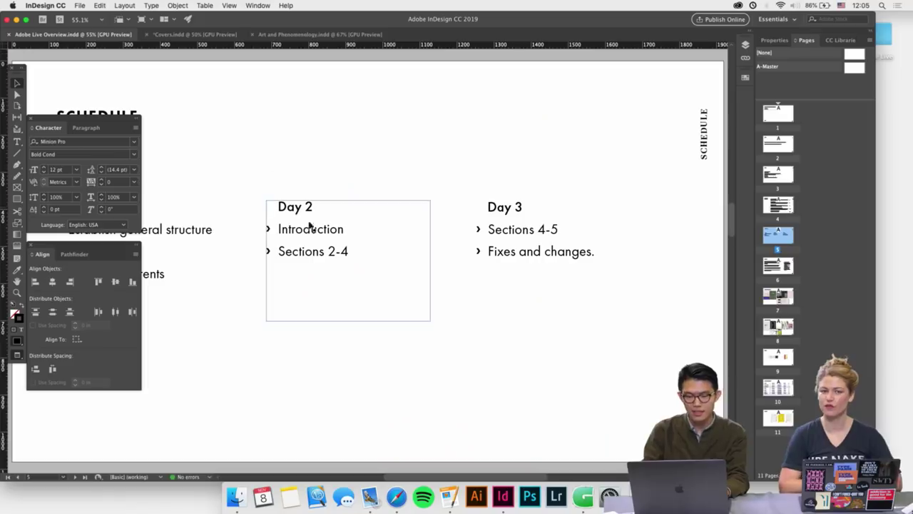
scroll(316, 259, "down", 2, "alt")
scroll(316, 261, "down", 10)
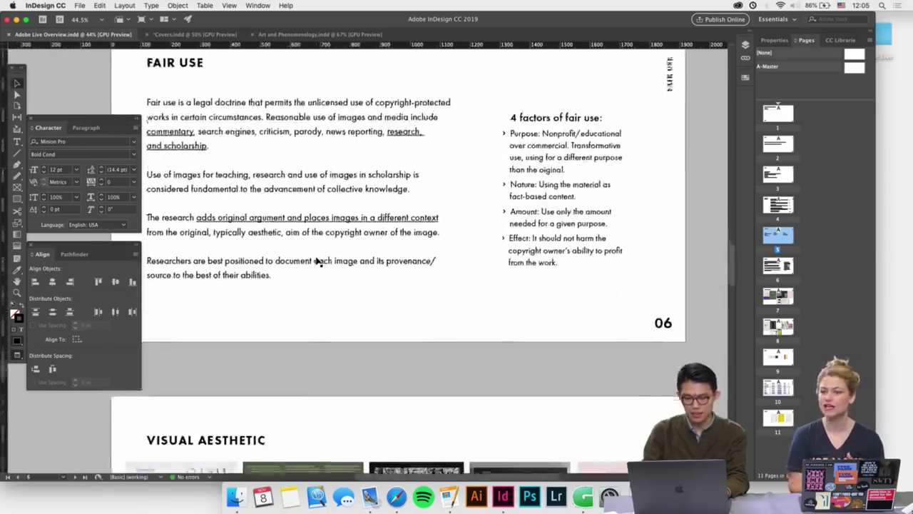
scroll(319, 262, "down", 5)
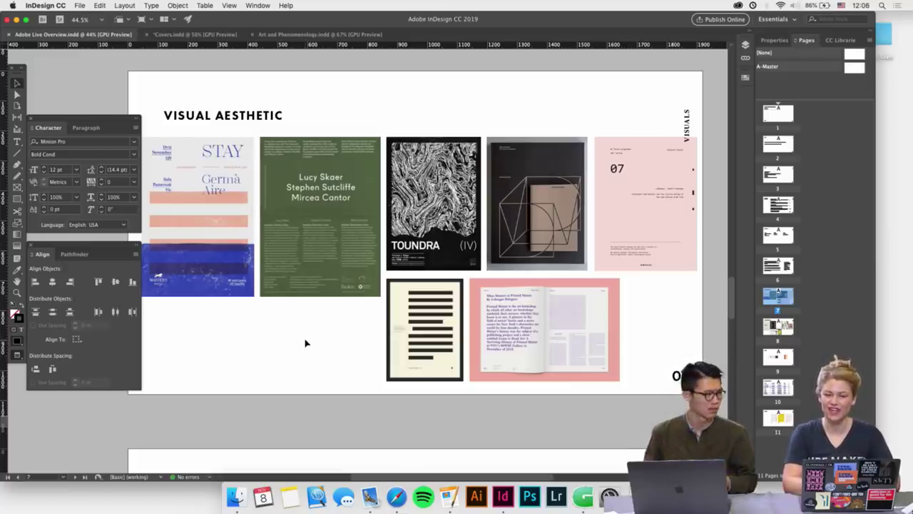
scroll(305, 344, "down", 5)
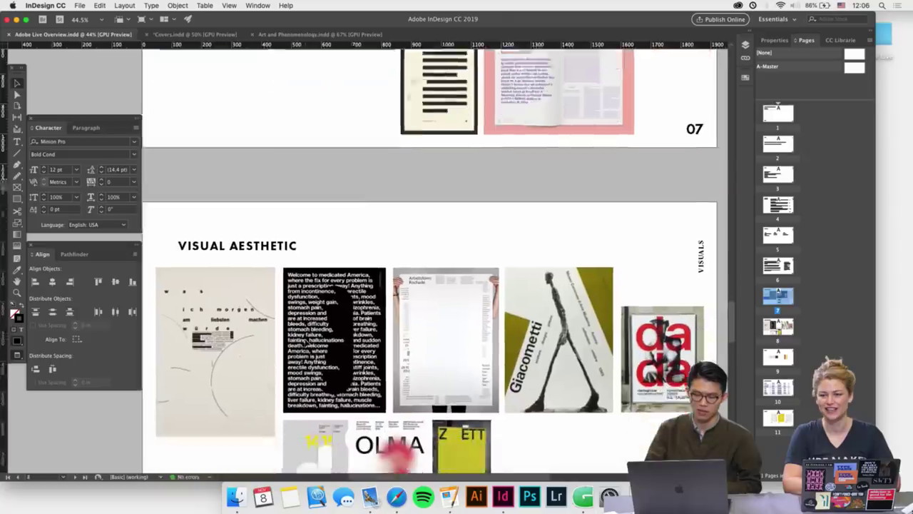
scroll(306, 343, "down", 2)
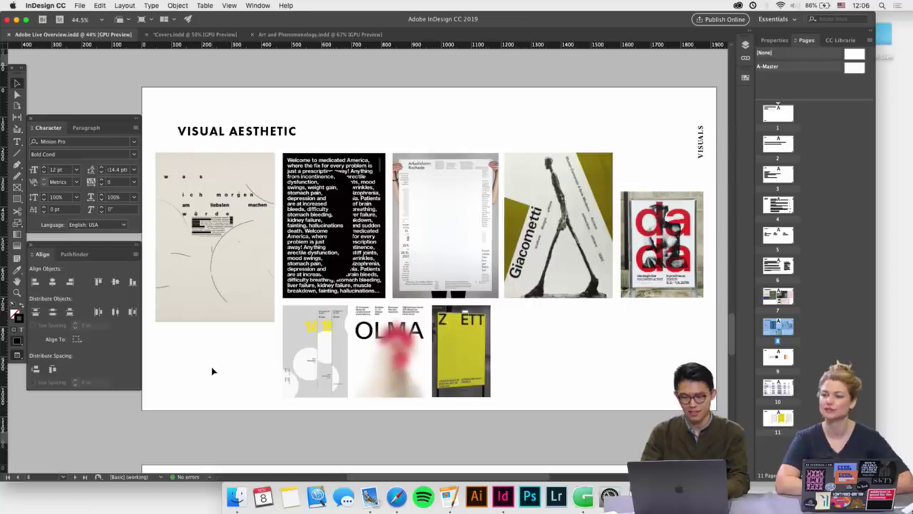
scroll(212, 371, "down", 10)
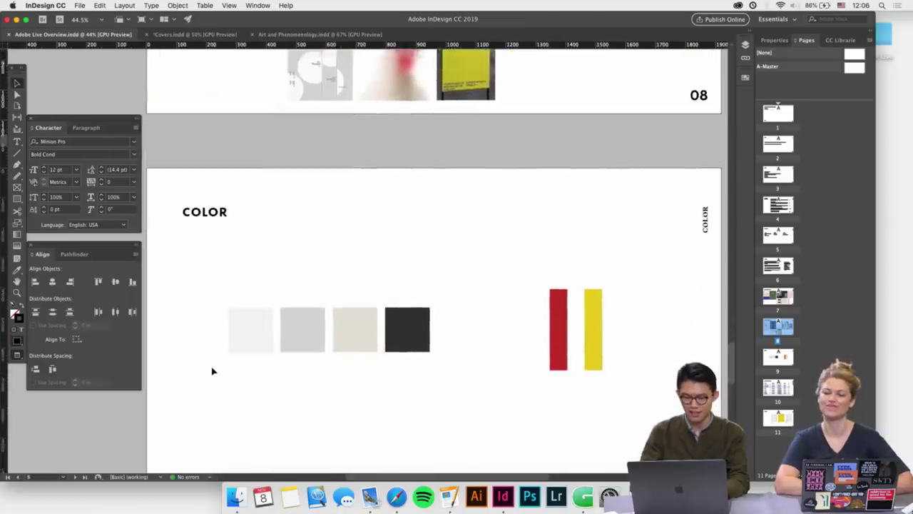
scroll(212, 371, "down", 10)
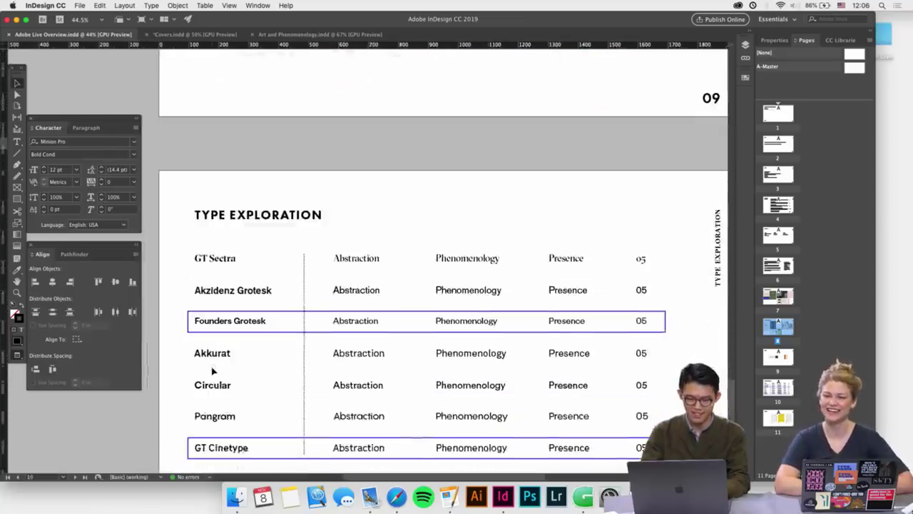
scroll(212, 371, "down", 10)
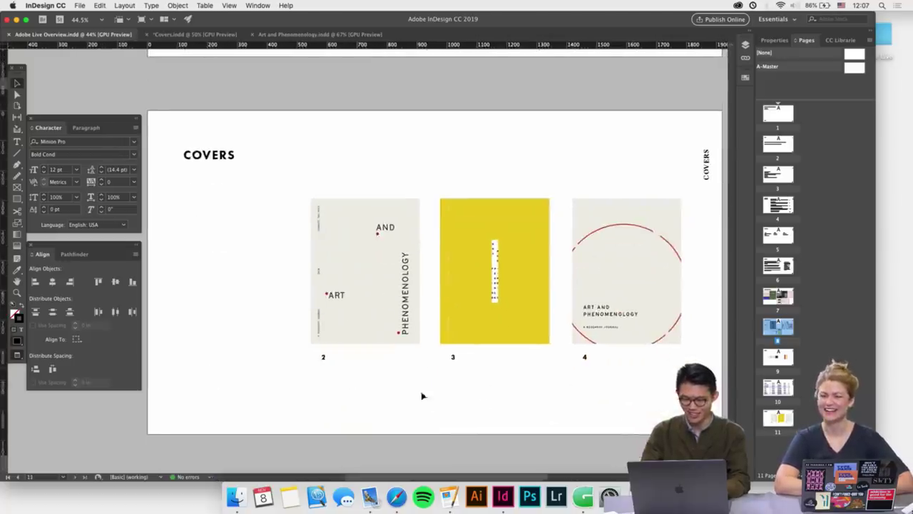
left_click_drag(224, 295, 370, 386)
key("BackSpace")
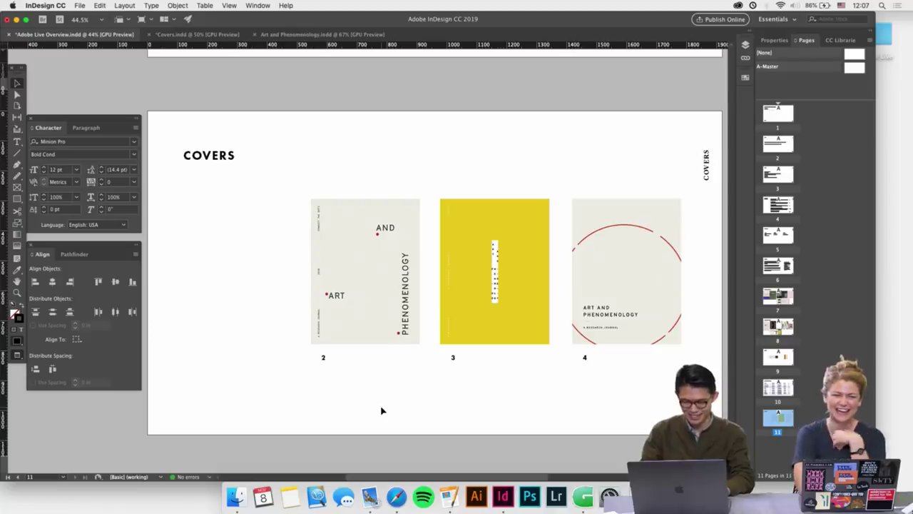
scroll(357, 386, "right", 1)
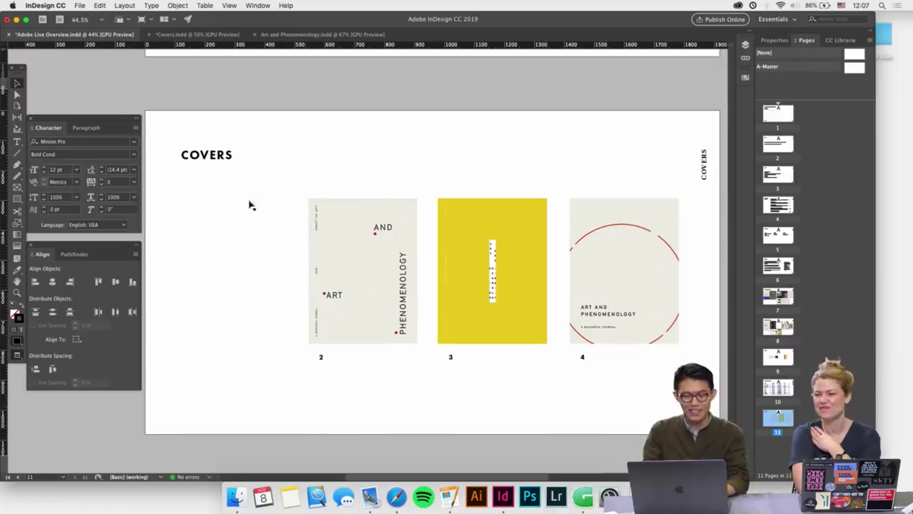
Return to the Art and Phenomenology booklet and scroll through its opening spreads
left_click(316, 35)
scroll(322, 192, "up", 5)
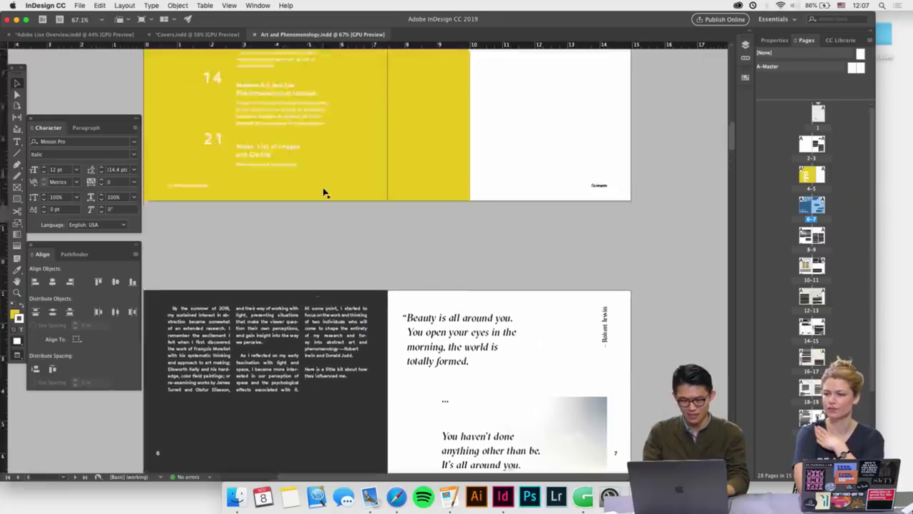
scroll(322, 192, "up", 10)
scroll(322, 192, "down", 15)
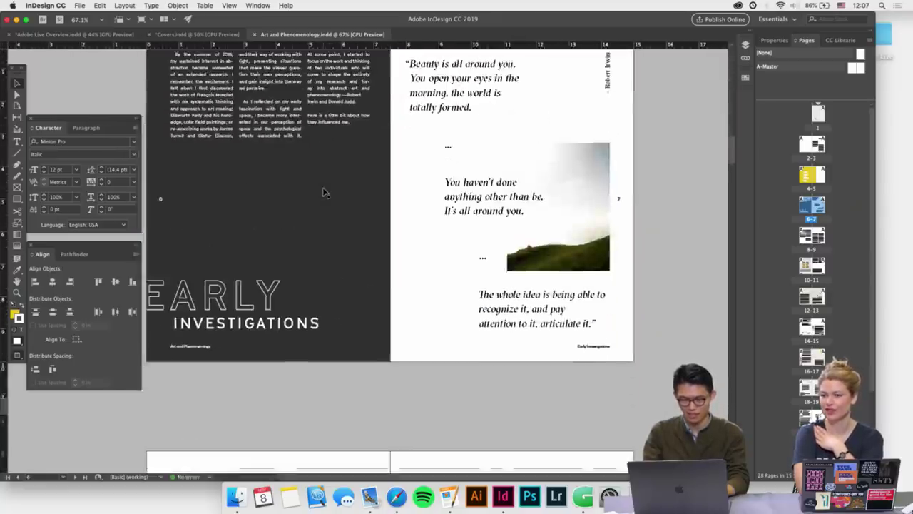
scroll(323, 192, "down", 5)
scroll(323, 192, "up", 10)
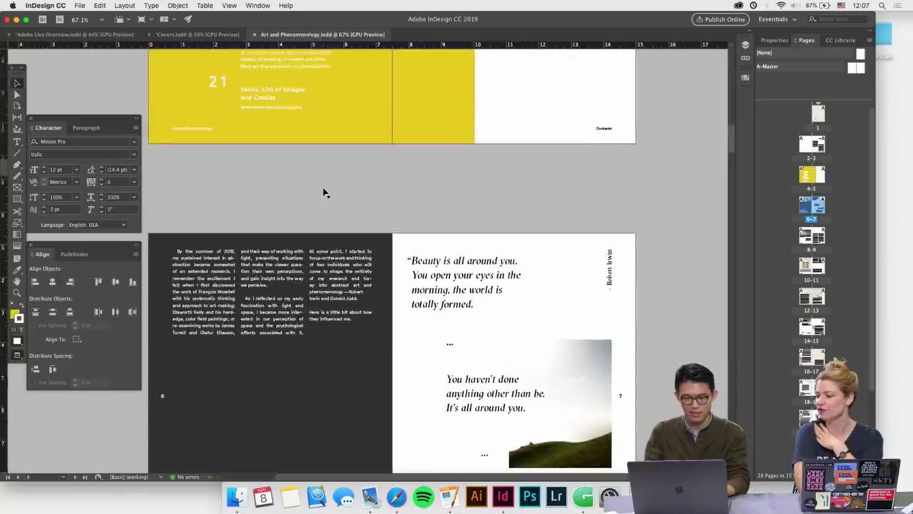
Present the booklet full-screen from the cover through the Foreword to the Table of Contents
key("shift+w")
key("Home")
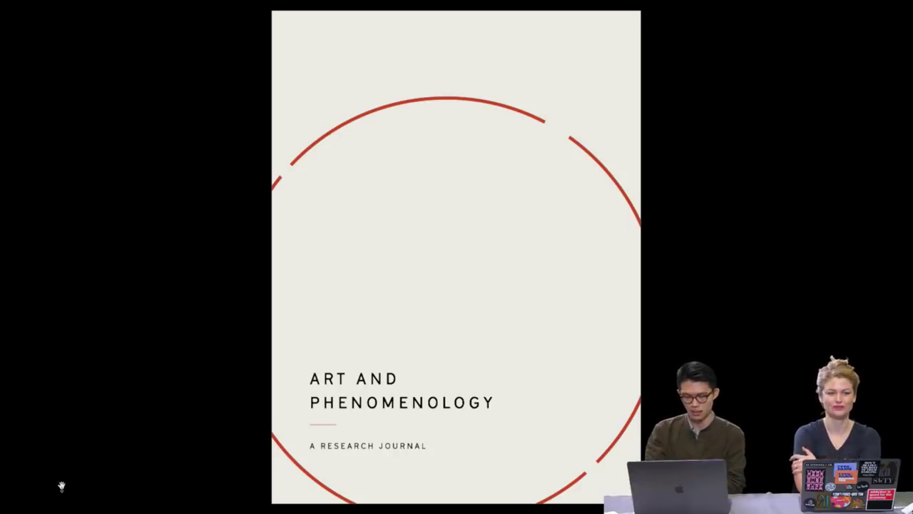
key("Right")
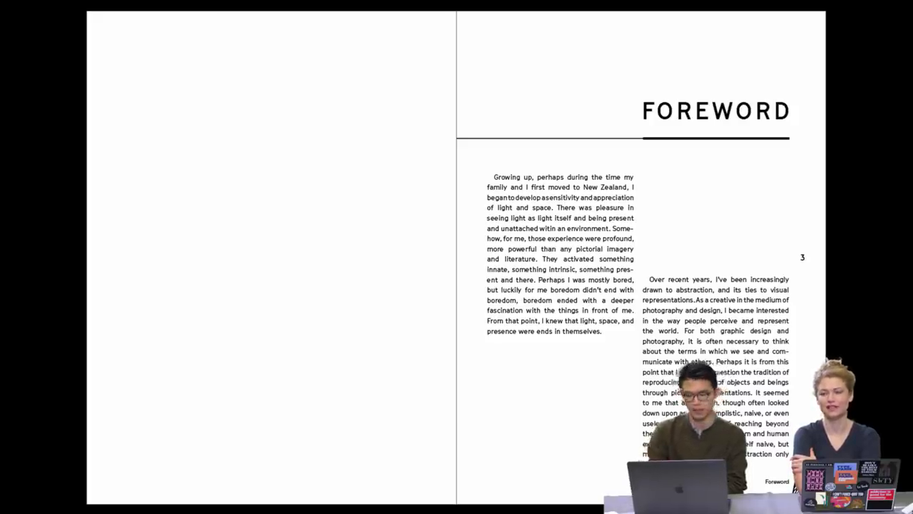
key("Right")
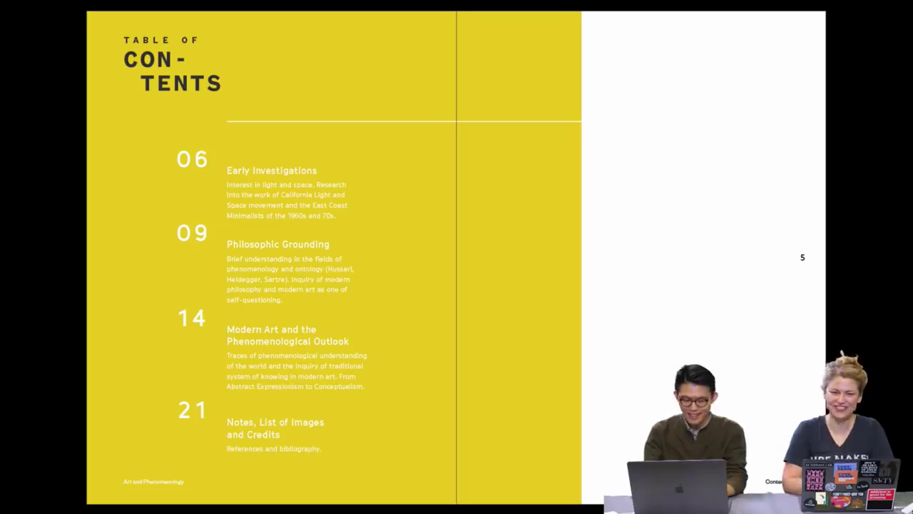
Advance the presentation through the Early Investigations spread to pages 8–9
key("Right")
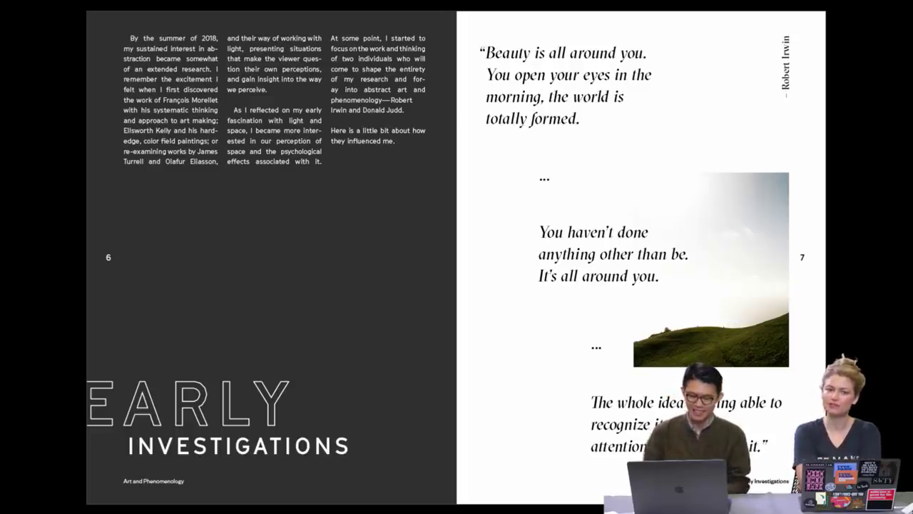
key("Right")
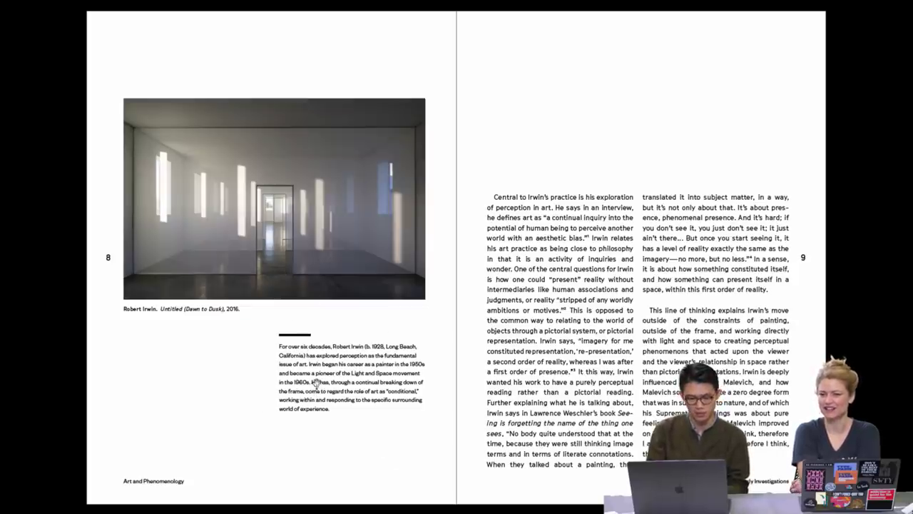
Flip between spreads 8–9 and 10–11, then exit Presentation mode on pages 10–11
scroll(322, 383, "up", 5)
scroll(419, 351, "down", 5)
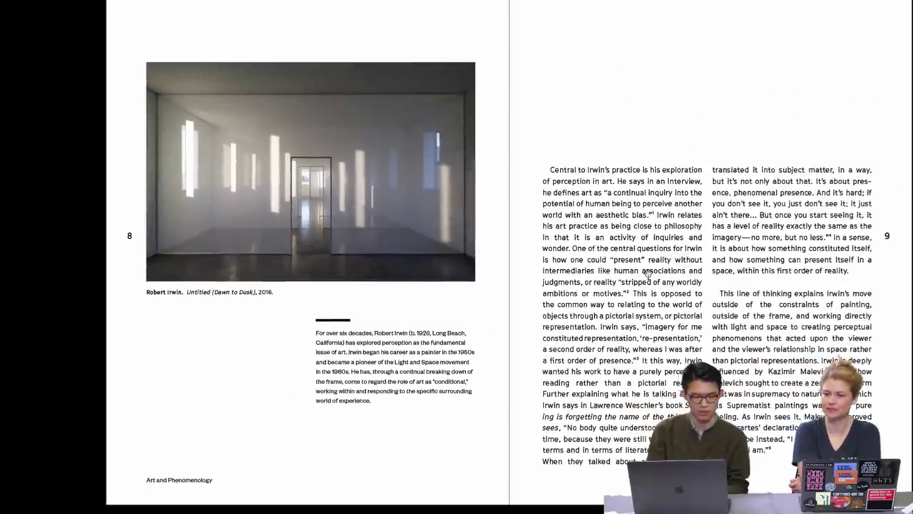
scroll(509, 346, "up", 1)
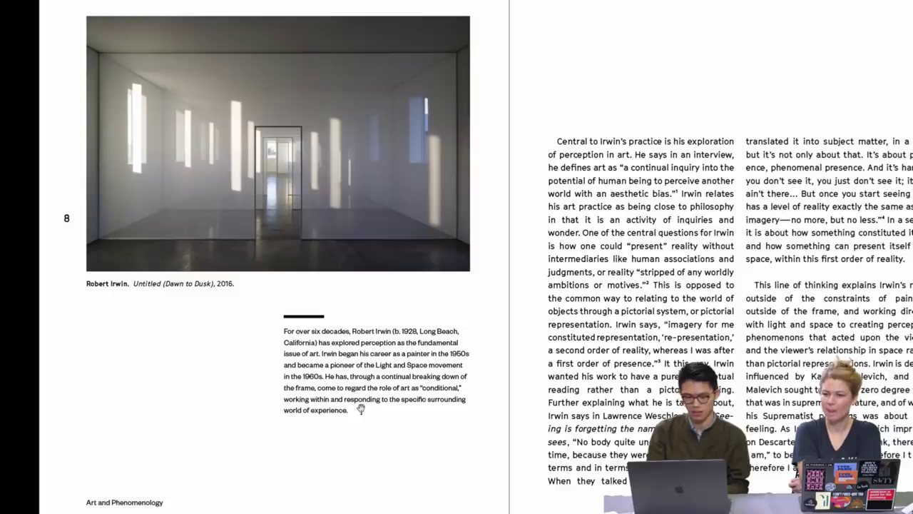
scroll(361, 409, "down", 2)
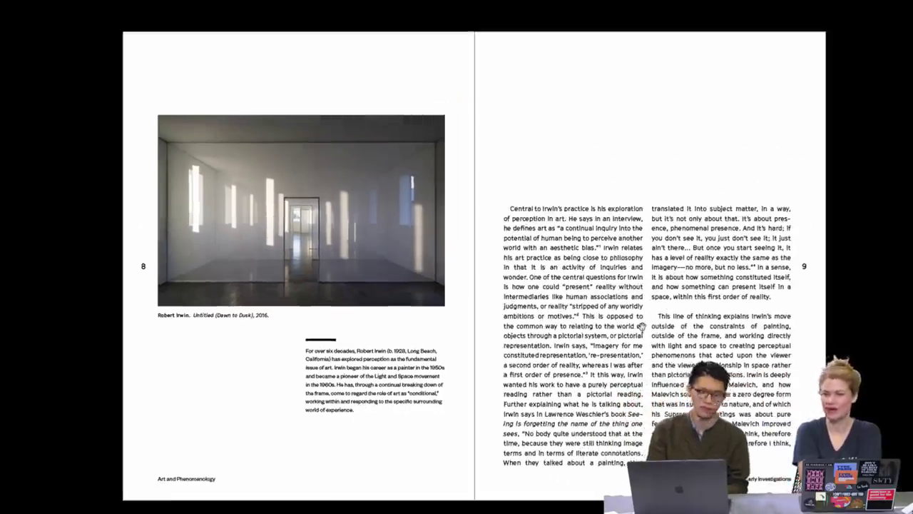
scroll(642, 326, "up", 1)
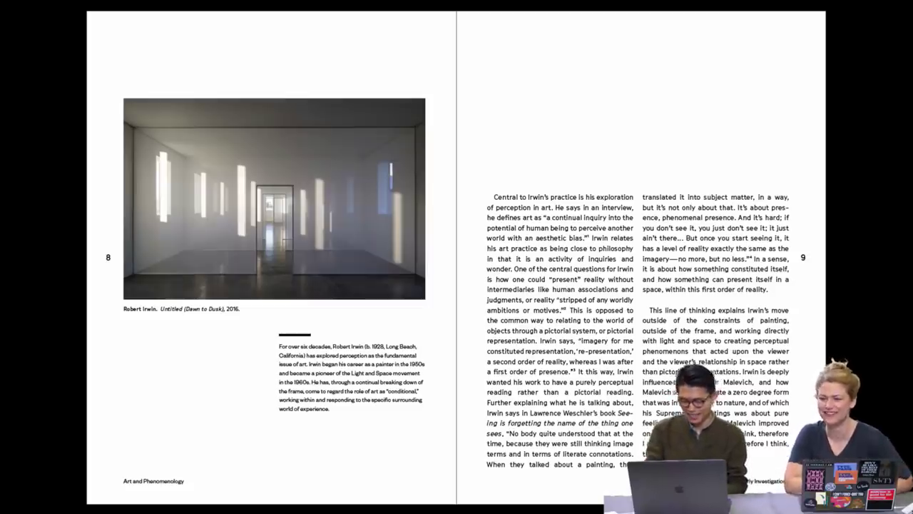
key("Right")
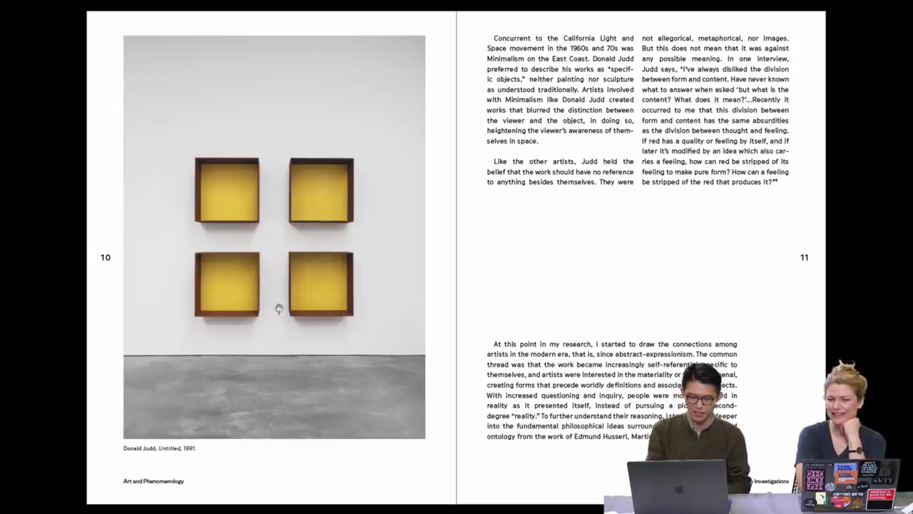
left_click(171, 439)
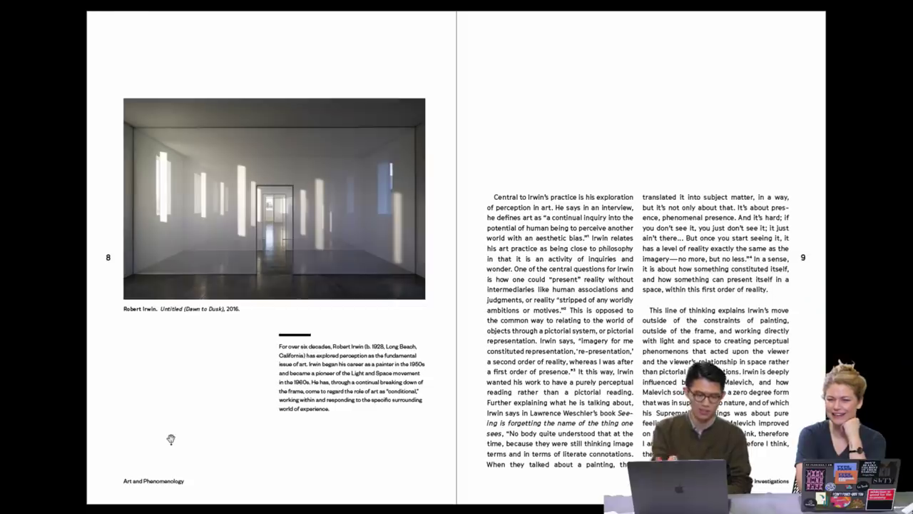
key("Right")
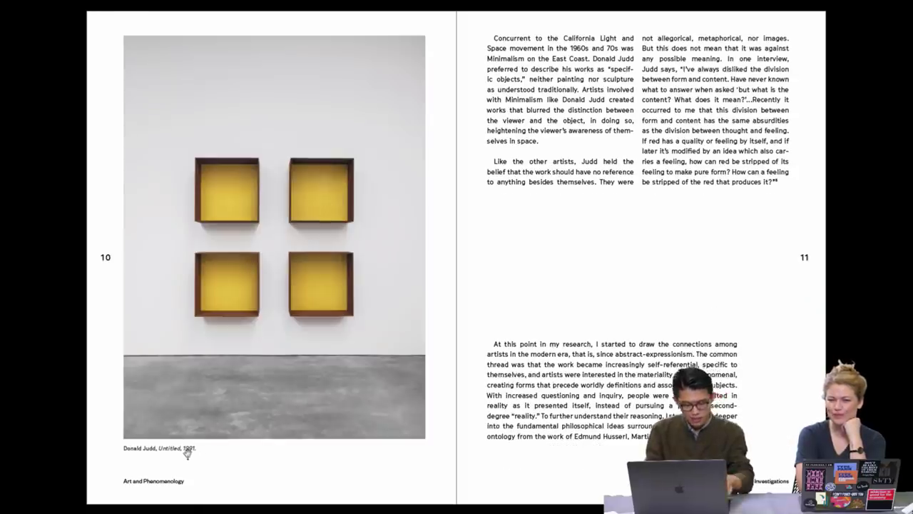
key("Escape")
scroll(182, 455, "up", 5)
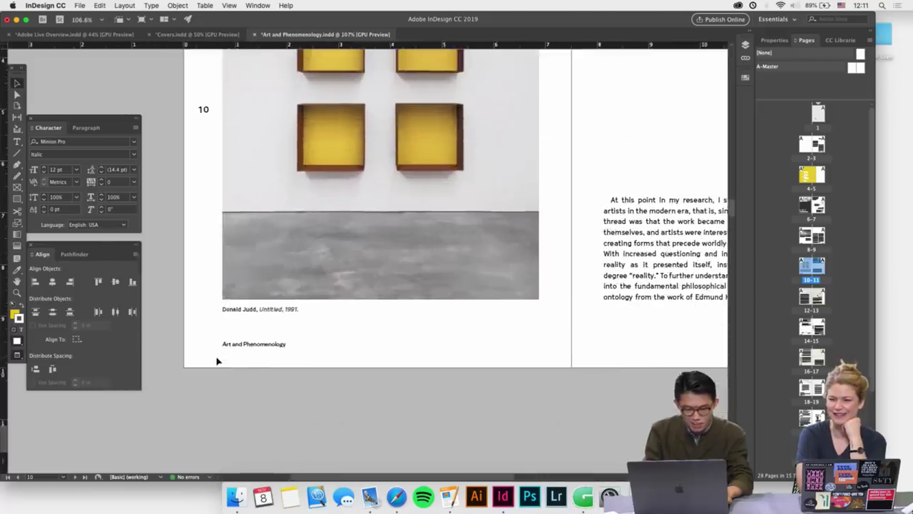
Replace the comma after Judd with a period in the page 10 caption
double_click(286, 276)
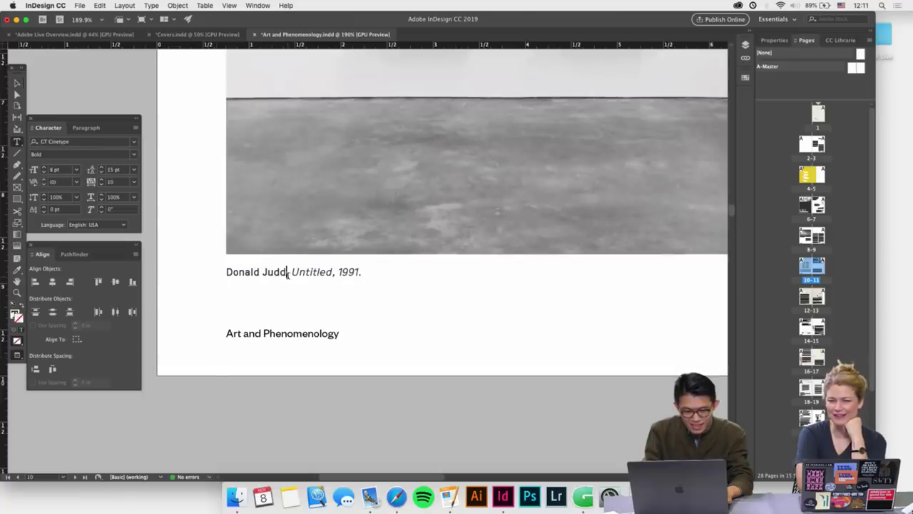
key("Delete")
type(".")
key("Escape")
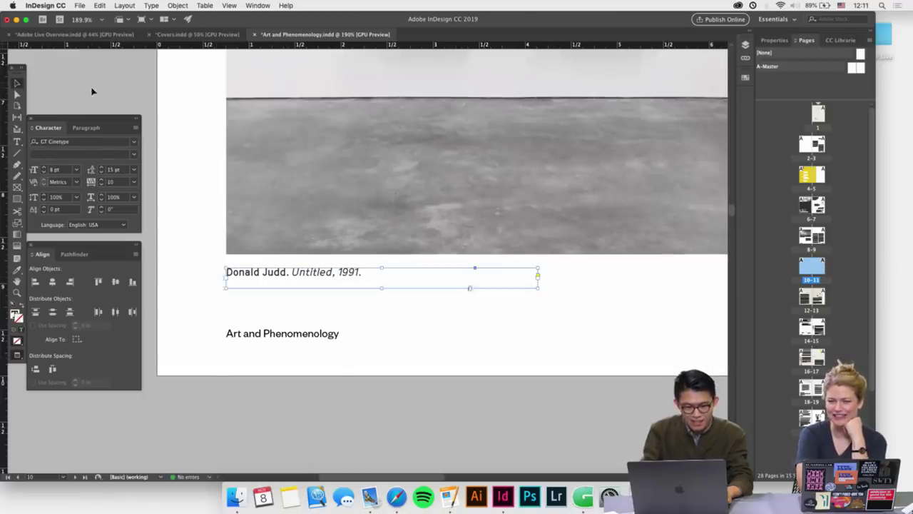
left_click(92, 90)
Undo an accidental nudge of the caption frame and scroll the spread
scroll(383, 250, "down", 1)
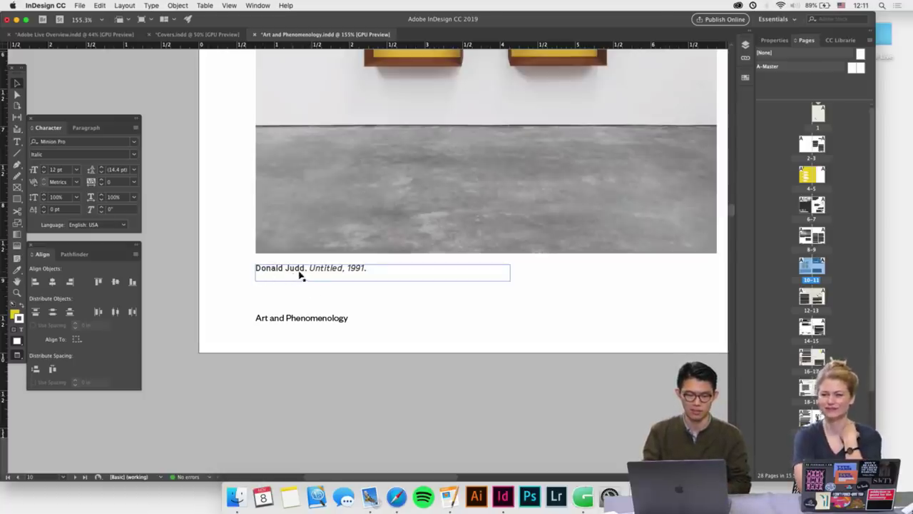
left_click_drag(261, 271, 296, 273)
key("super+z")
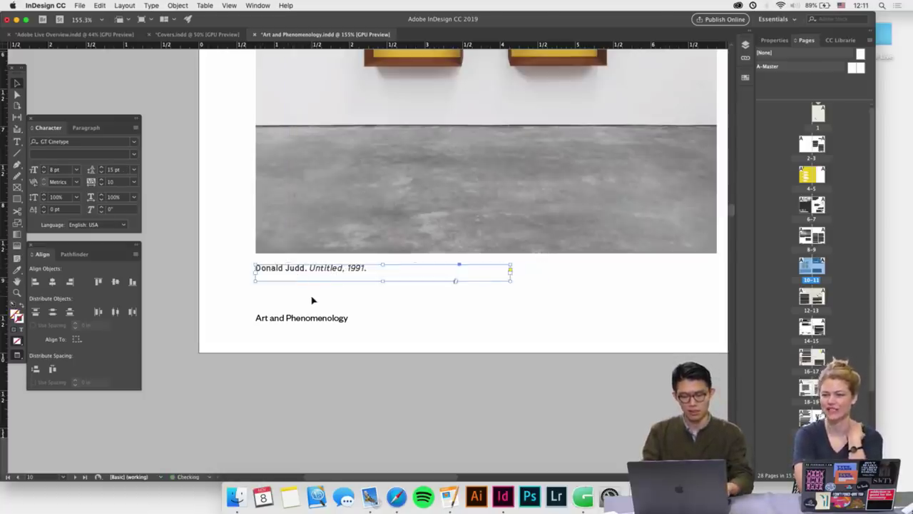
scroll(312, 300, "down", 2)
scroll(312, 300, "up", 5)
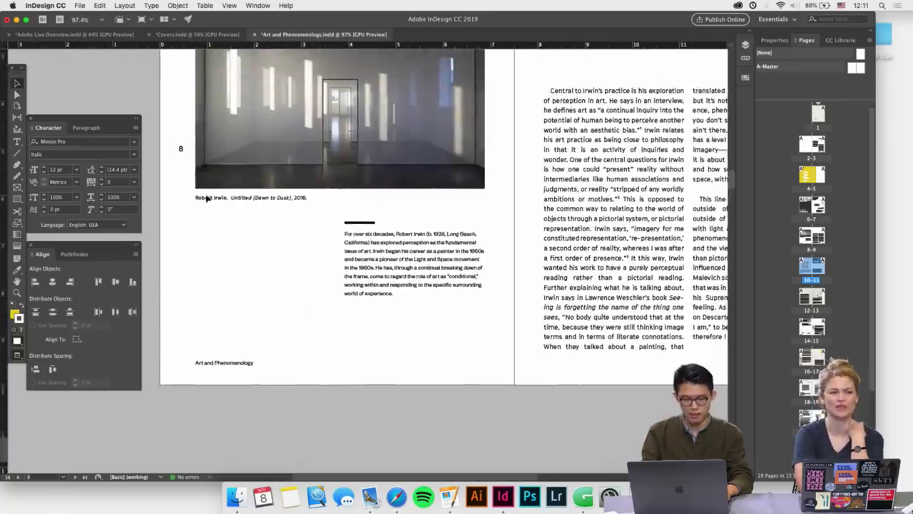
scroll(252, 220, "down", 2)
scroll(252, 219, "down", 10)
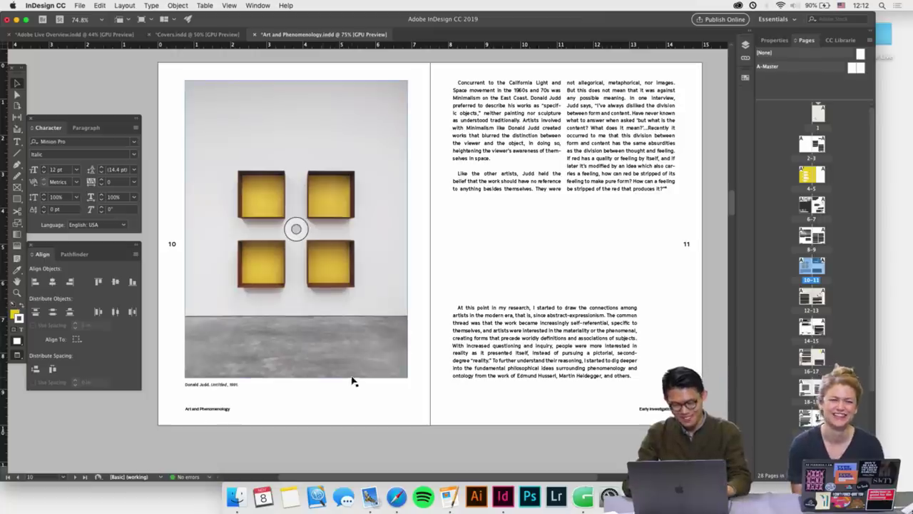
Present the booklet full screen, stepping from the Judd spread 10–11 to the pages 12–13 spread
scroll(398, 359, "up", 5)
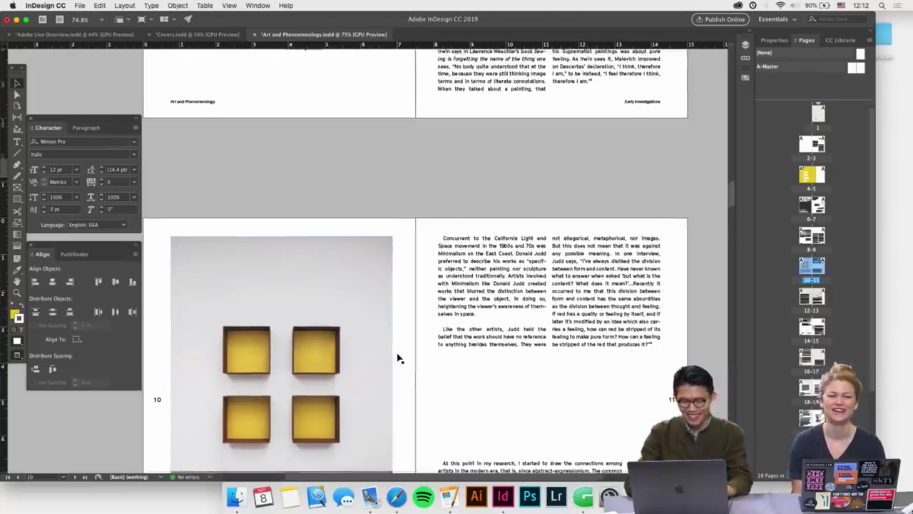
scroll(397, 359, "down", 5)
scroll(397, 359, "down", 2, "alt")
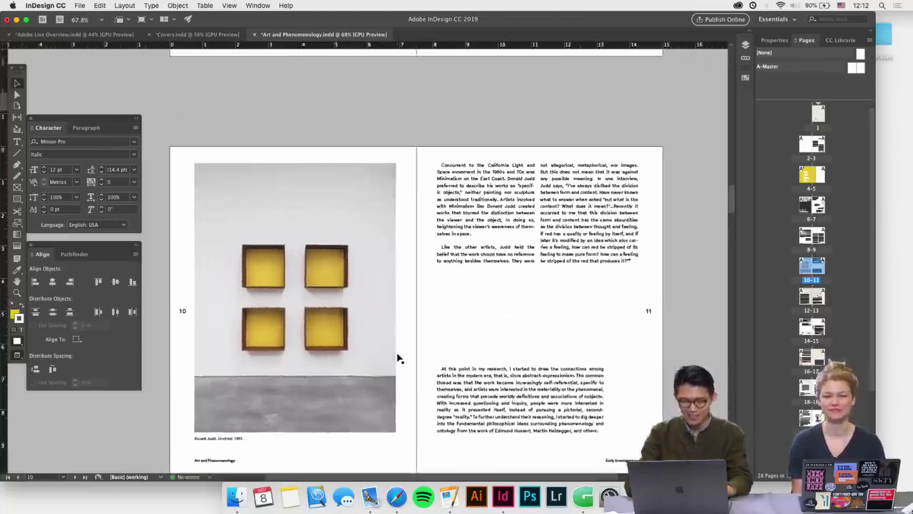
key("shift+w")
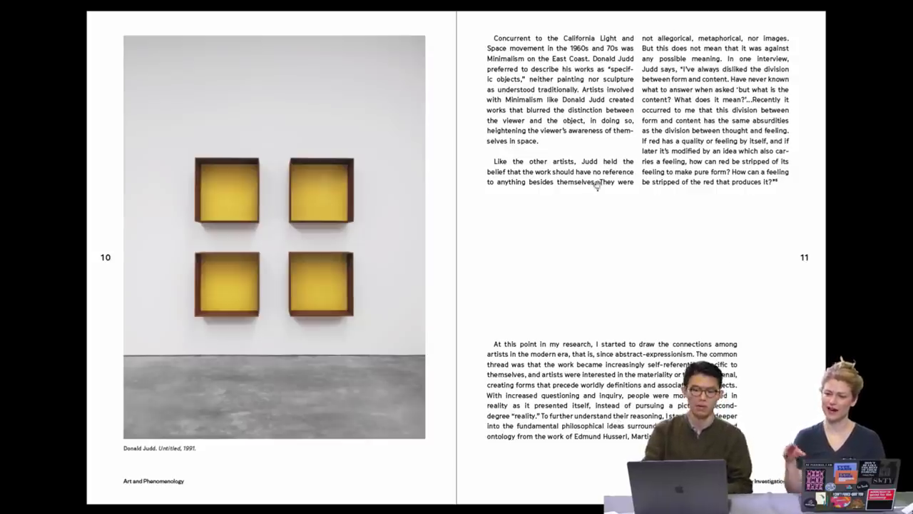
key("Left")
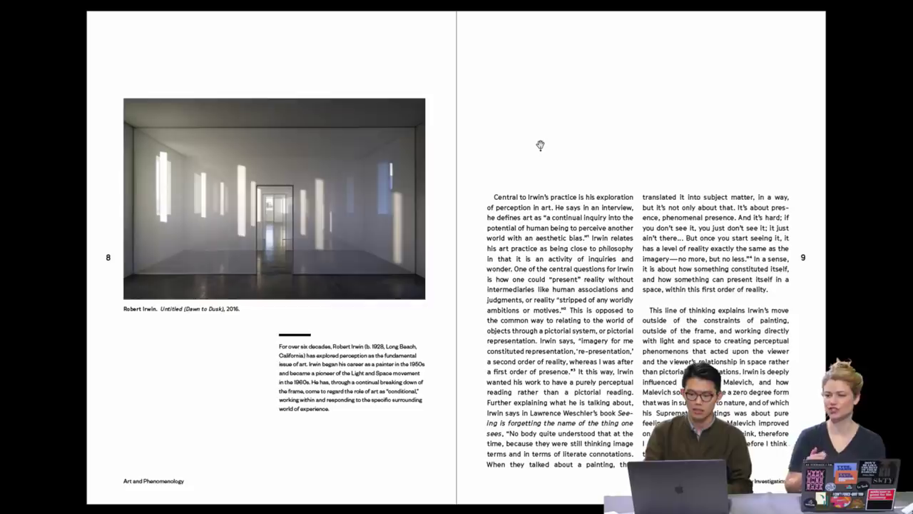
key("Right")
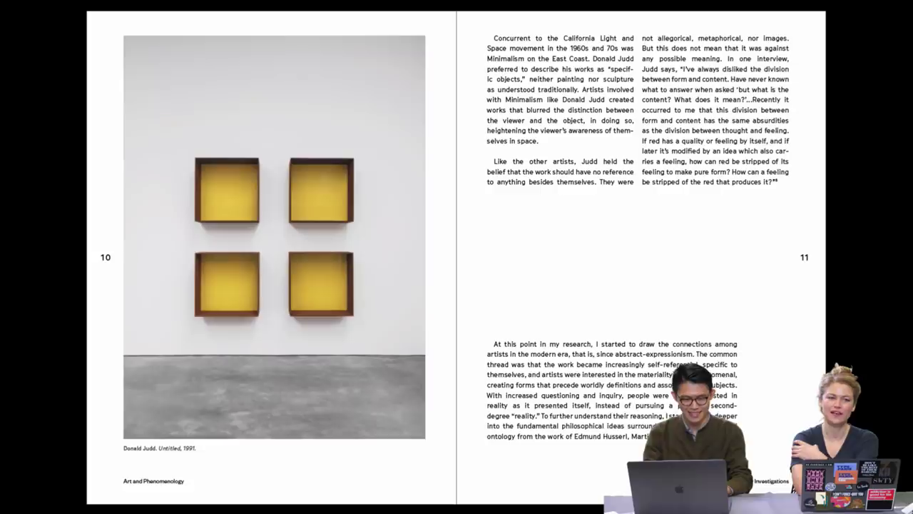
key("Right")
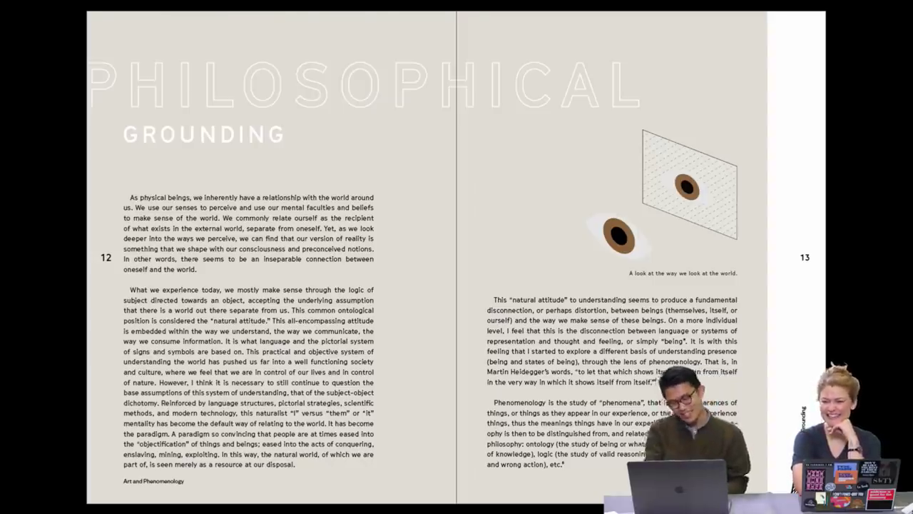
Page past the Philosophical Grounding spread back to the yellow Table of Contents on page 5
key("Right")
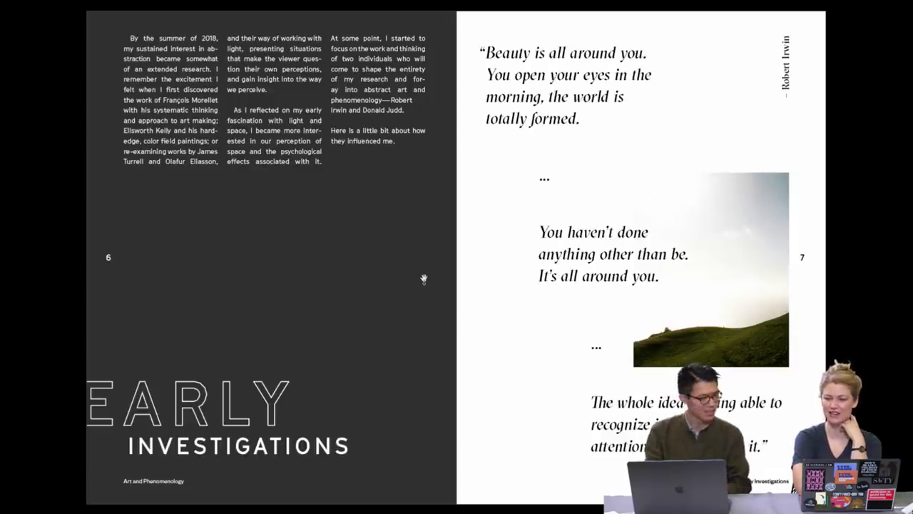
key("Right")
key("Right")
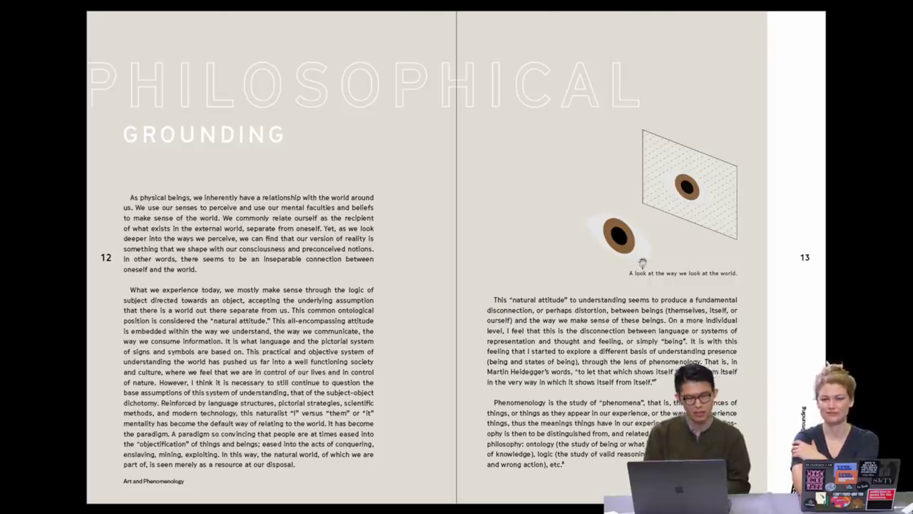
left_click(715, 270)
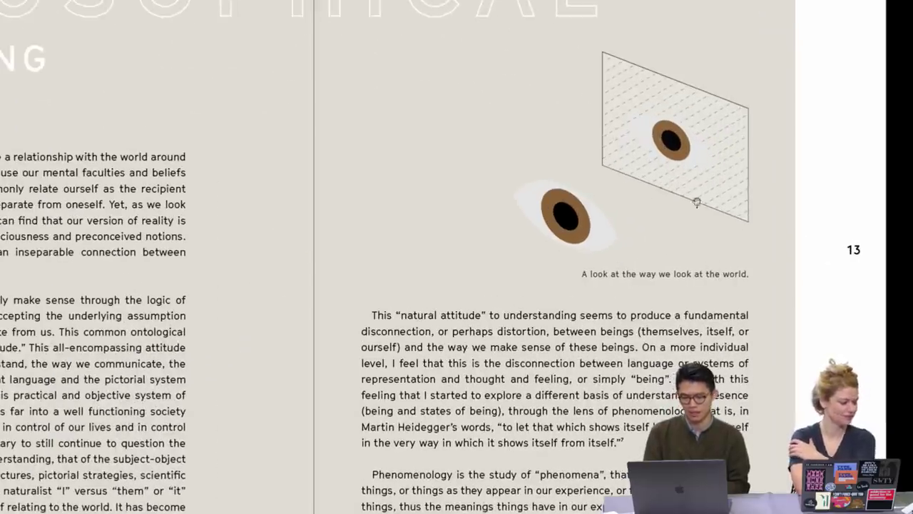
left_click(690, 295)
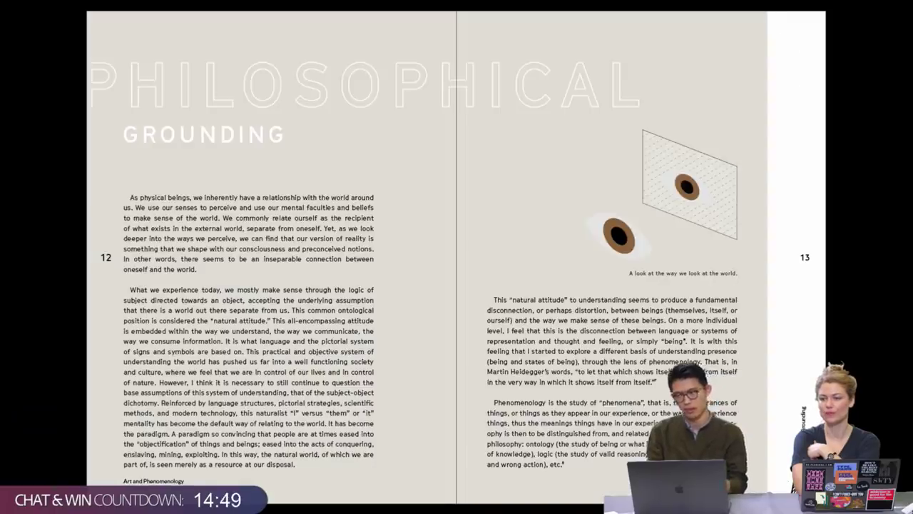
key("Left")
key("Left")
key("Left")
key("Left")
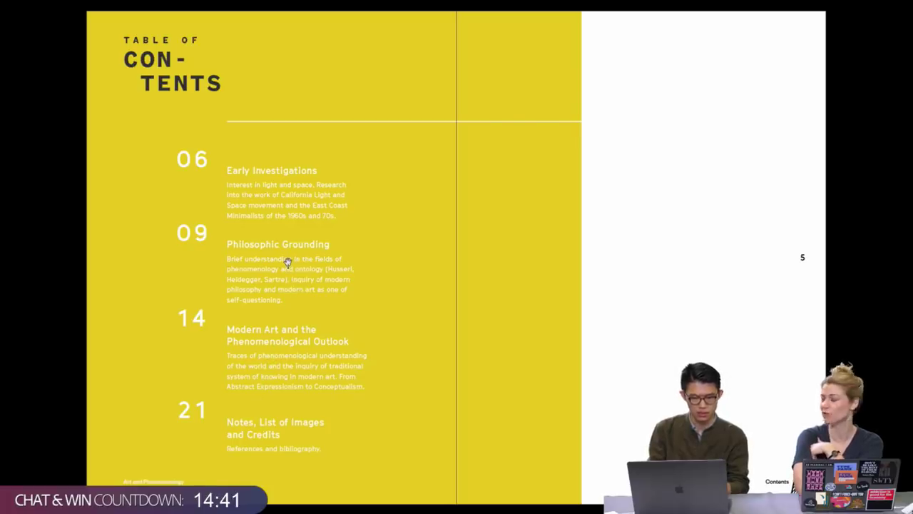
Advance the presentation through pages 12–13 to the Husserl and Heidegger spread, pages 14–15
key("Right")
key("Right")
key("Right")
key("Right")
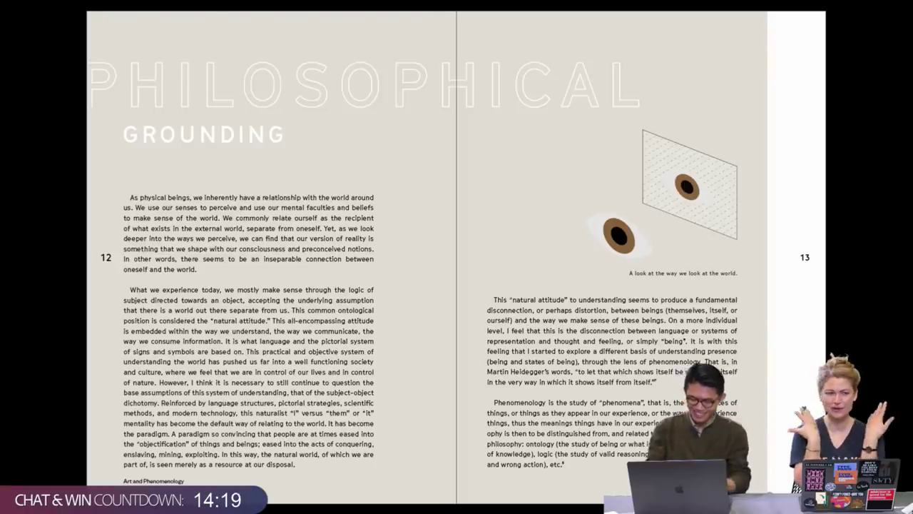
key("Right")
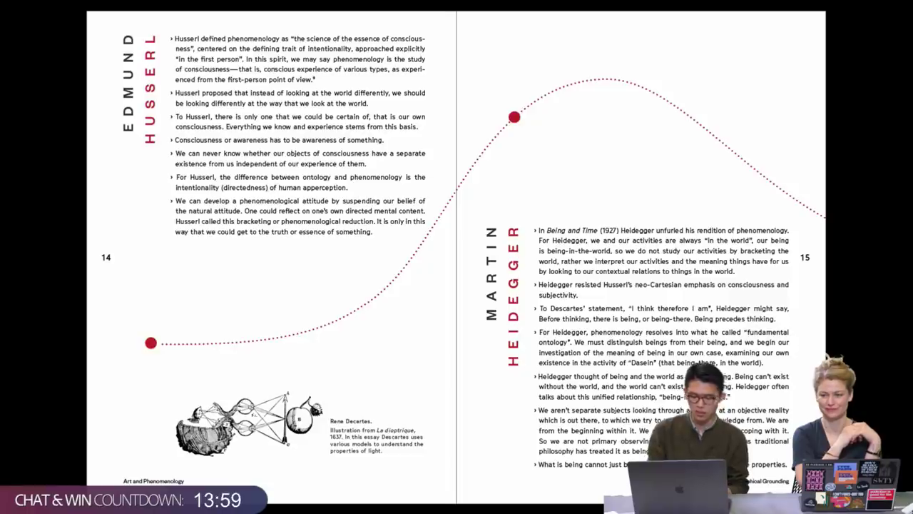
Advance to the Sartre and Merleau-Ponty spread 16–17, then exit Presentation mode to normal editing
key("Right")
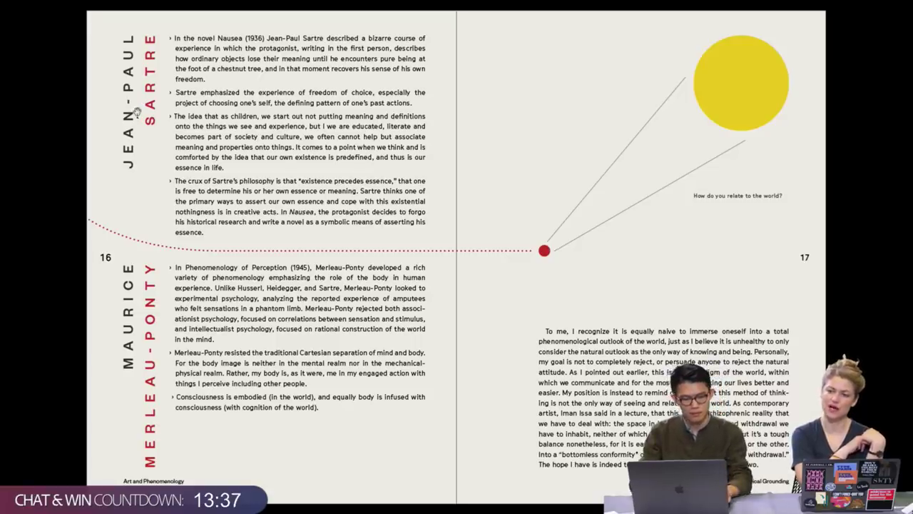
key("Escape")
scroll(150, 143, "up", 5)
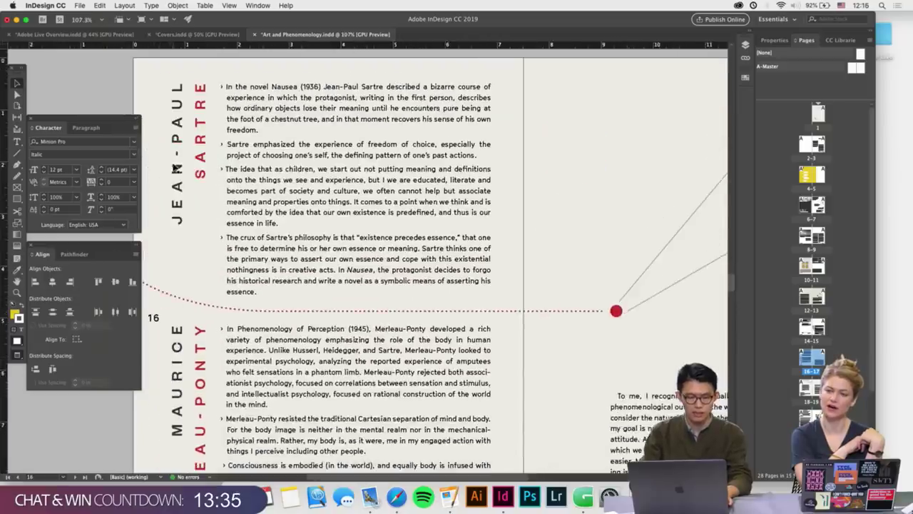
left_click(192, 171)
scroll(193, 171, "up", 2)
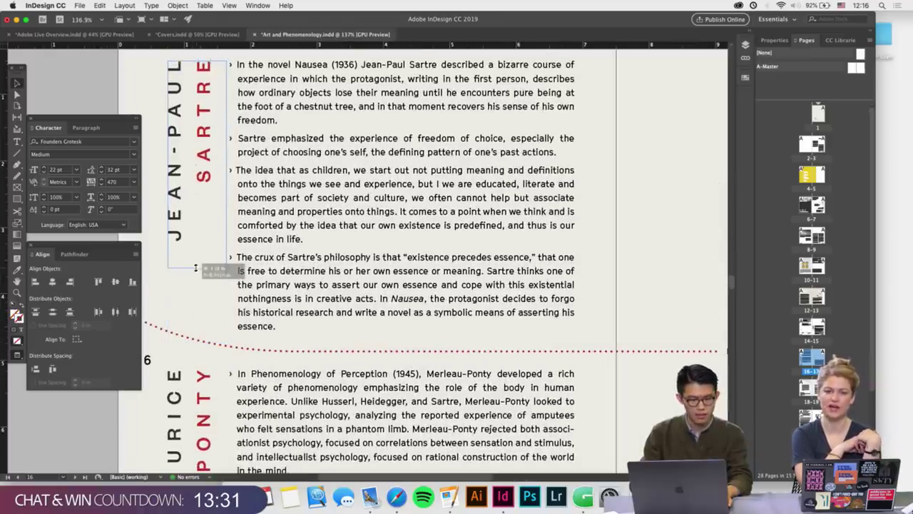
key("super+shift+a")
scroll(197, 294, "down", 1)
scroll(197, 294, "down", 1)
scroll(197, 294, "up", 10)
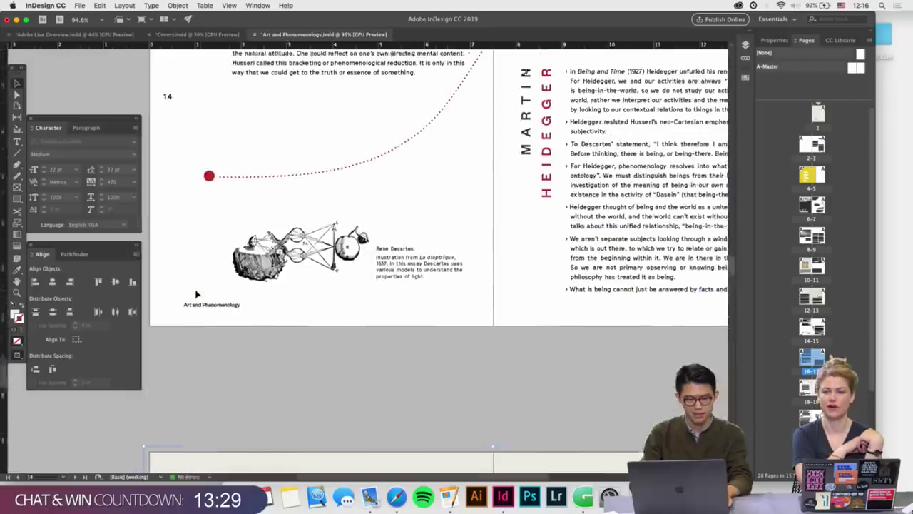
scroll(196, 294, "up", 2)
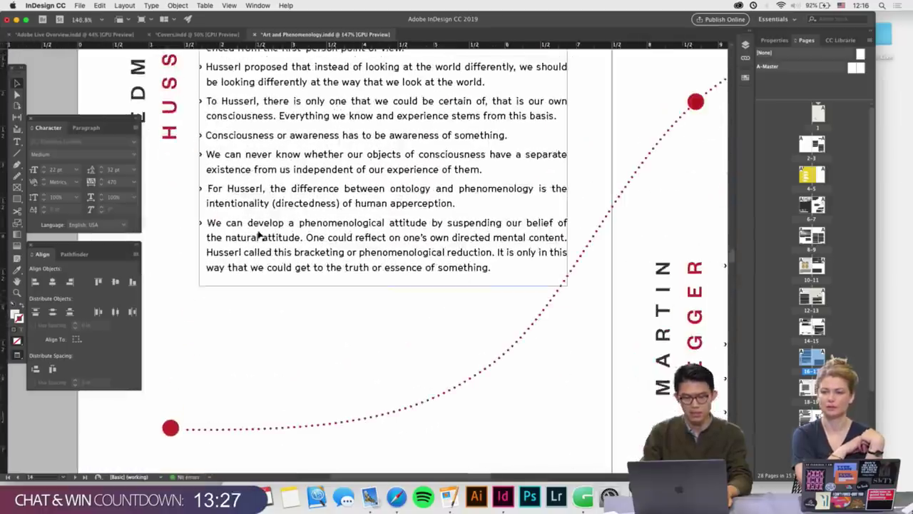
left_click(256, 235)
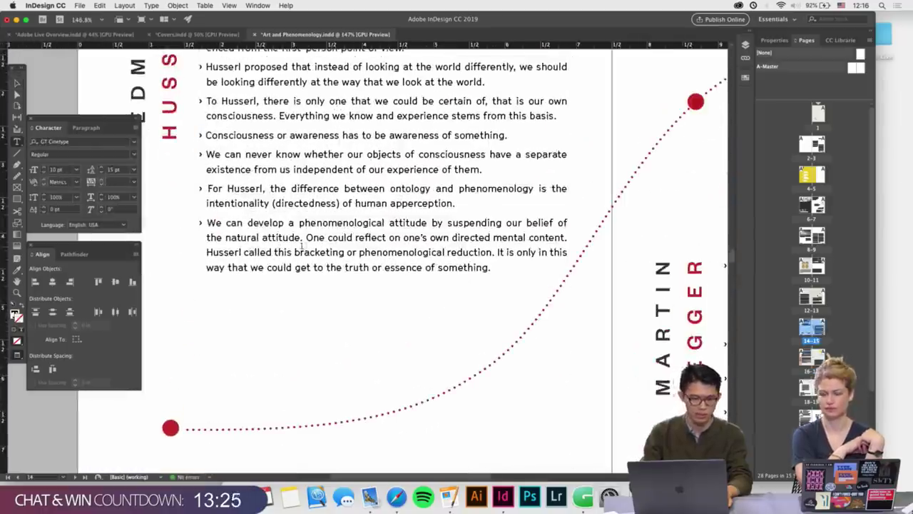
key("Escape")
left_click(72, 90)
scroll(296, 220, "down", 3)
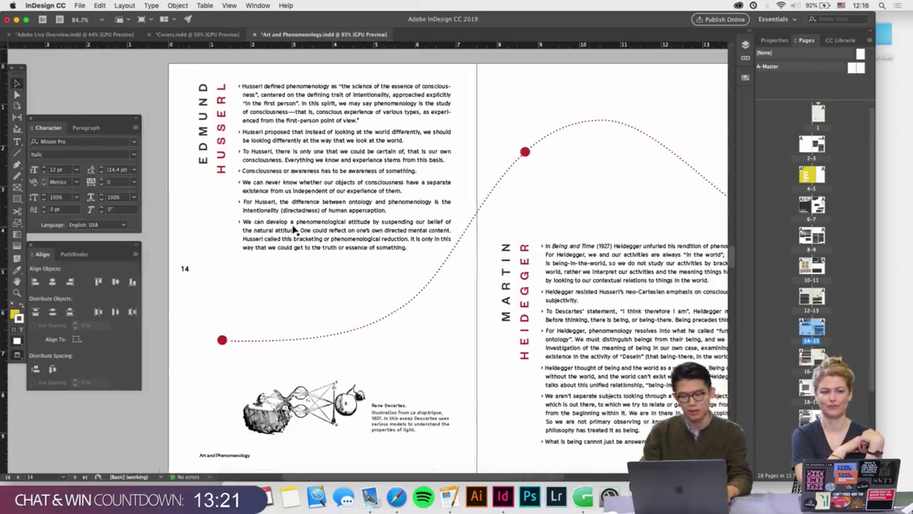
scroll(295, 229, "up", 1)
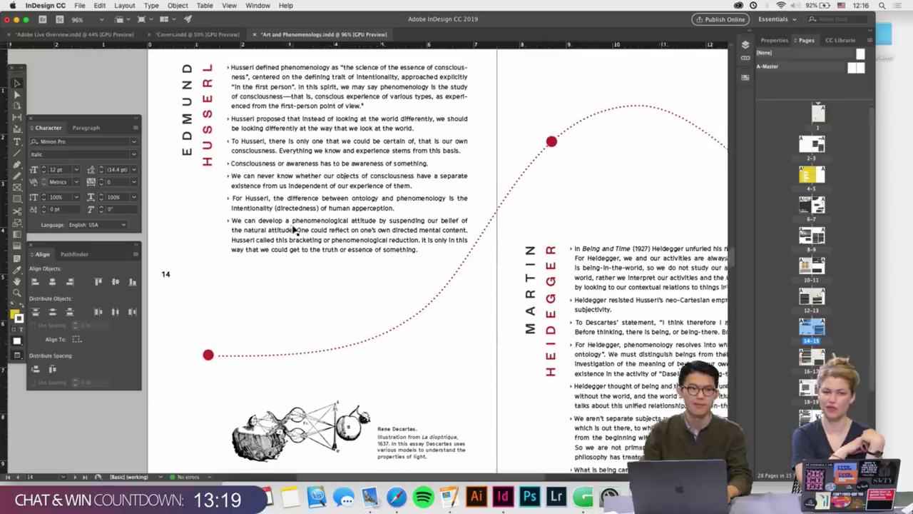
scroll(295, 229, "right", 2)
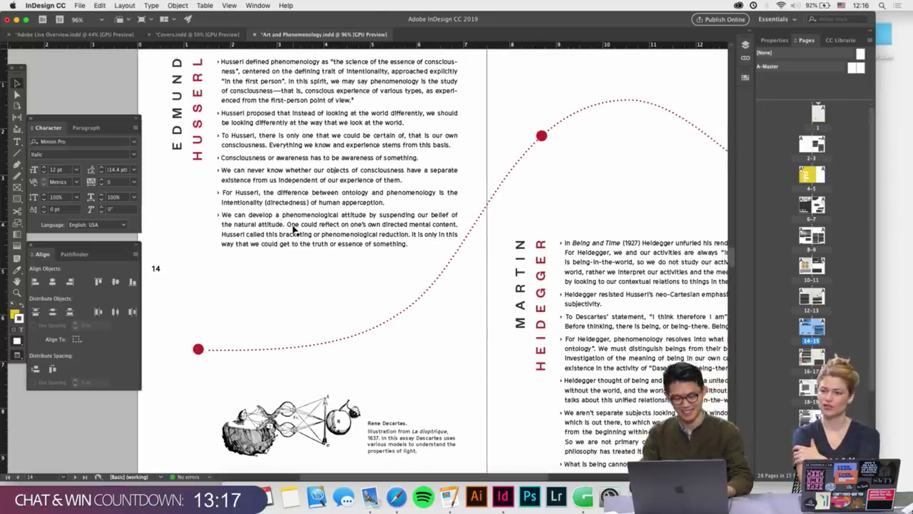
scroll(294, 228, "down", 2)
scroll(295, 228, "up", 1)
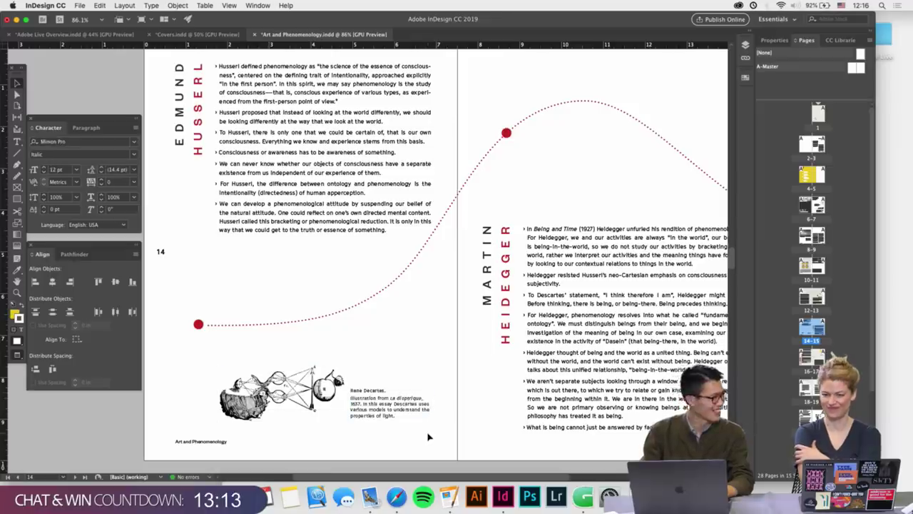
scroll(429, 437, "up", 3)
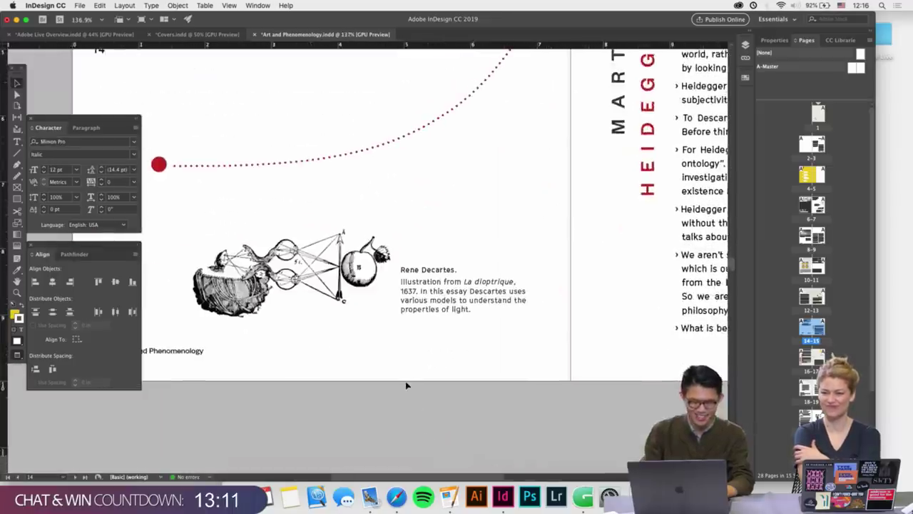
scroll(407, 385, "up", 1)
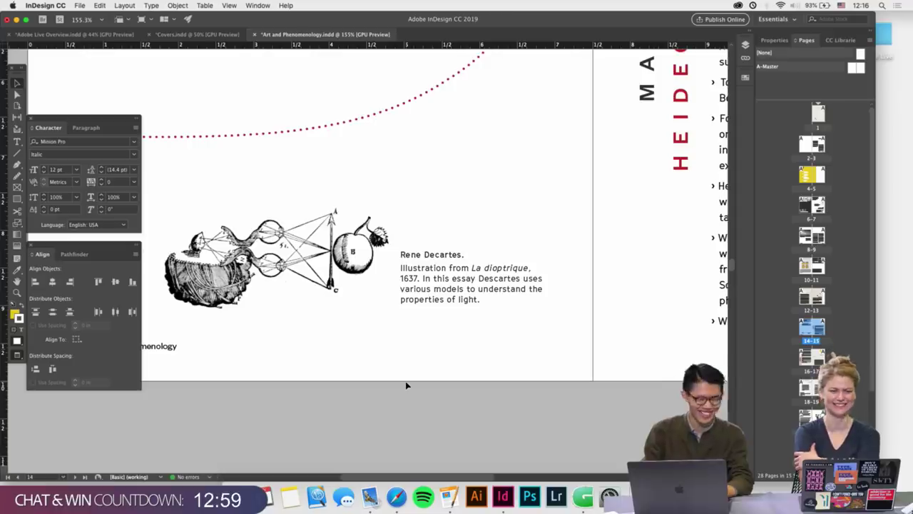
scroll(405, 385, "down", 5)
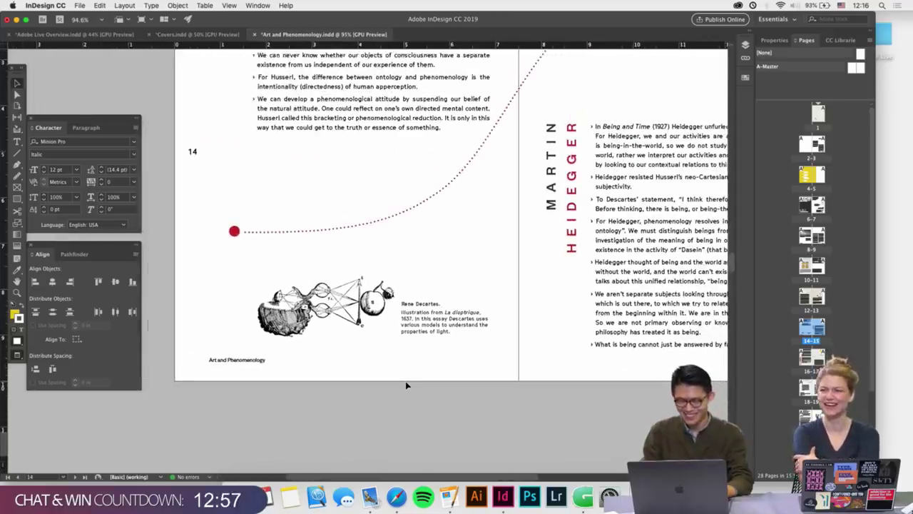
scroll(405, 386, "down", 3)
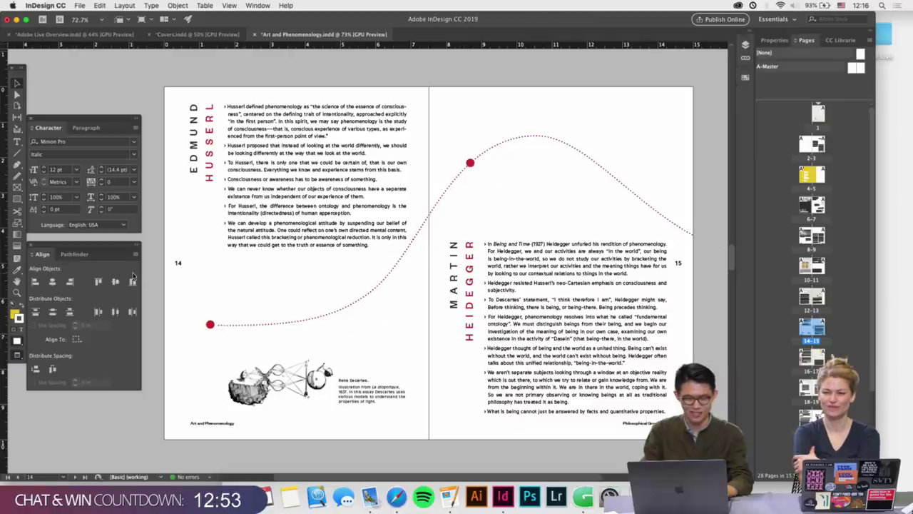
left_click(18, 175)
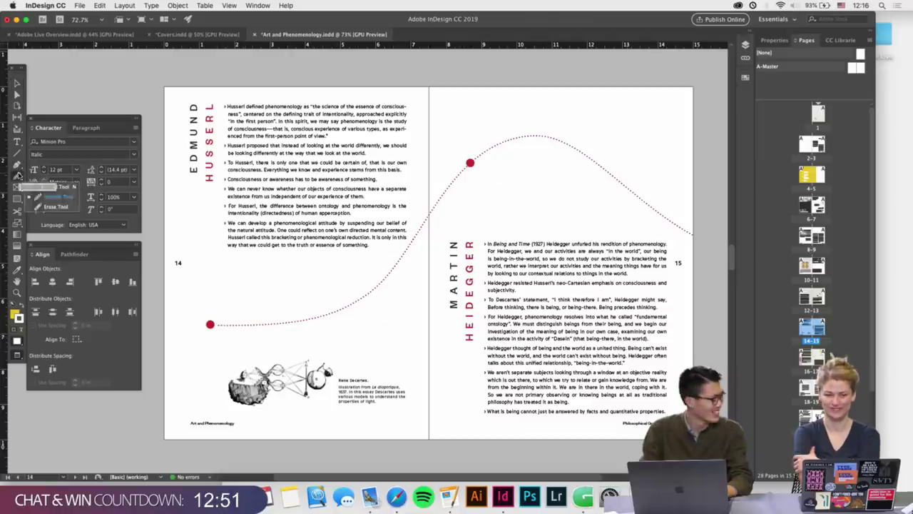
left_click(18, 83)
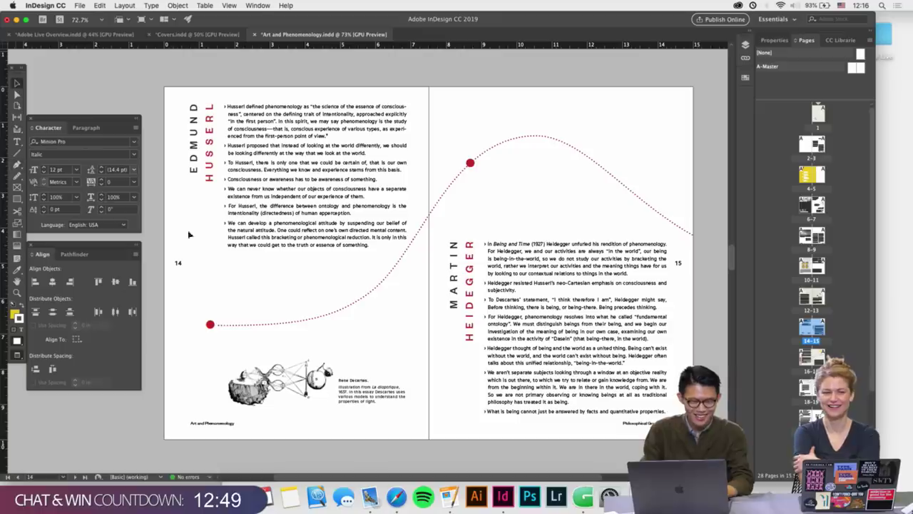
key("a")
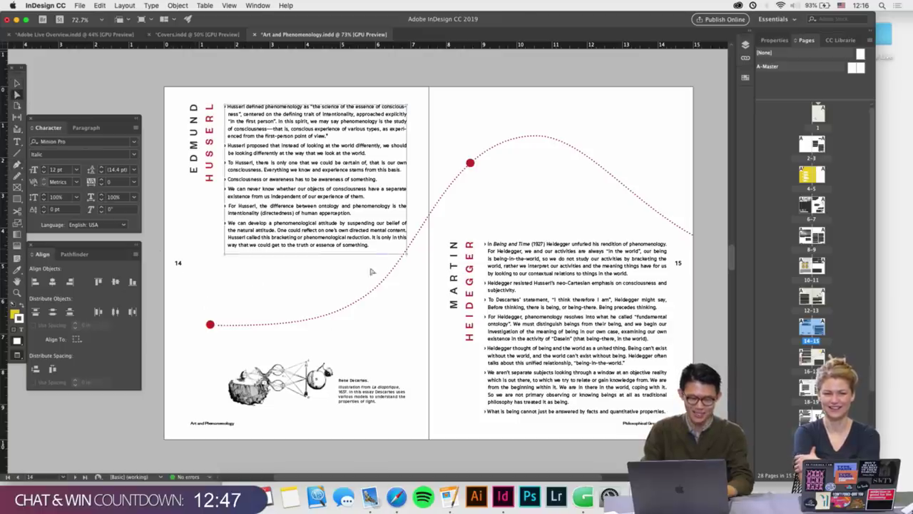
scroll(264, 310, "up", 3)
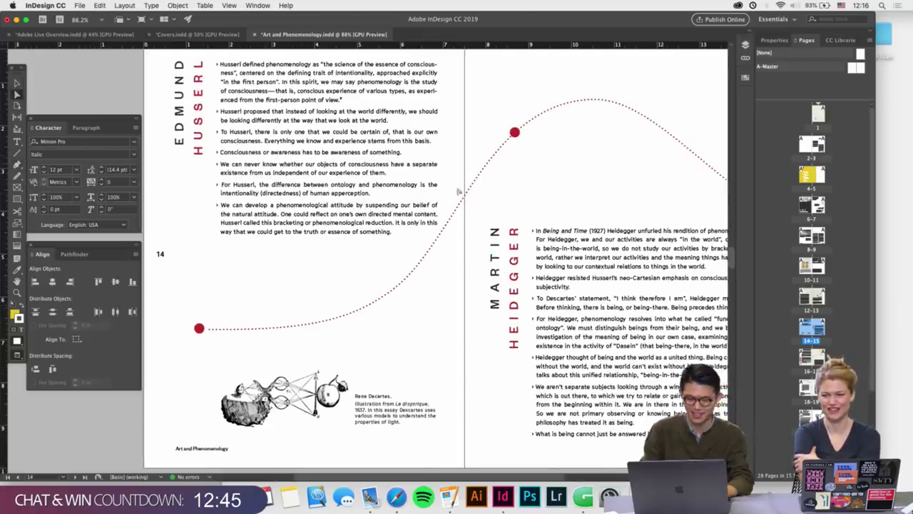
scroll(458, 191, "down", 3)
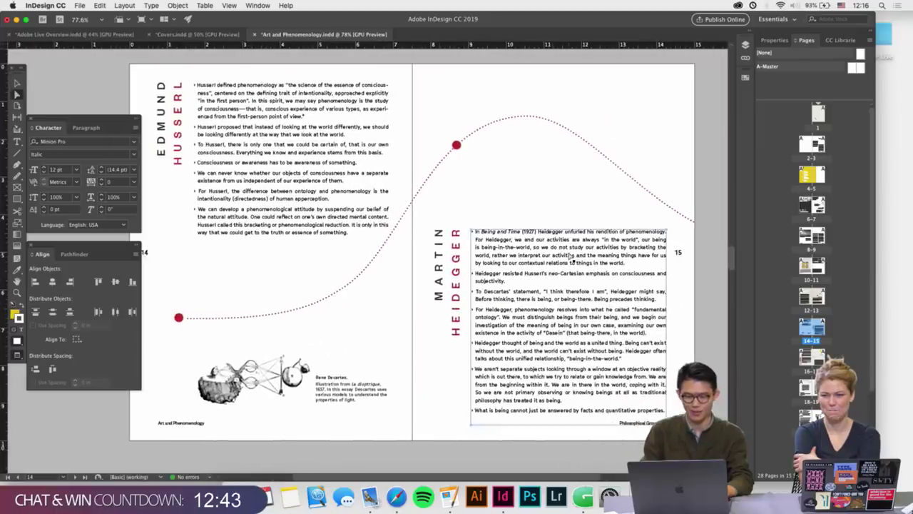
scroll(571, 257, "down", 10)
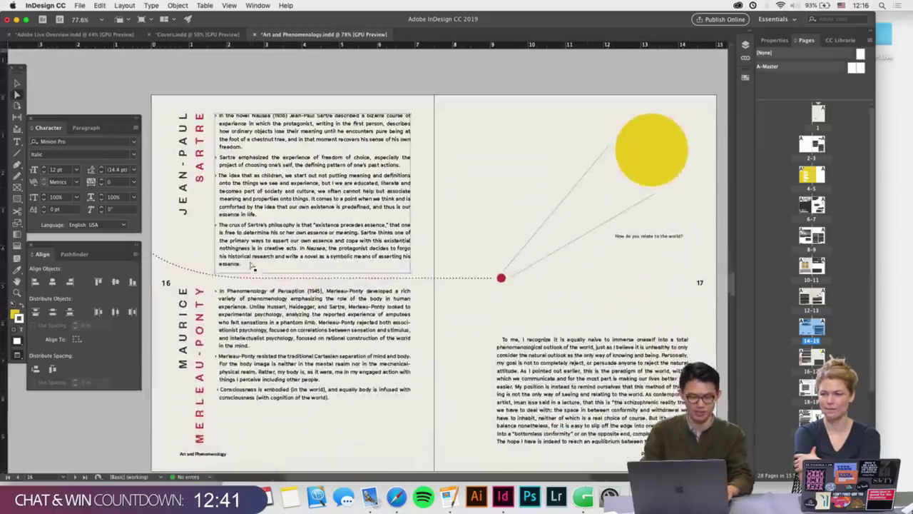
Scroll the document window past spread 16–17 down to the Modern Art spread, pages 18–19
scroll(511, 277, "up", 3)
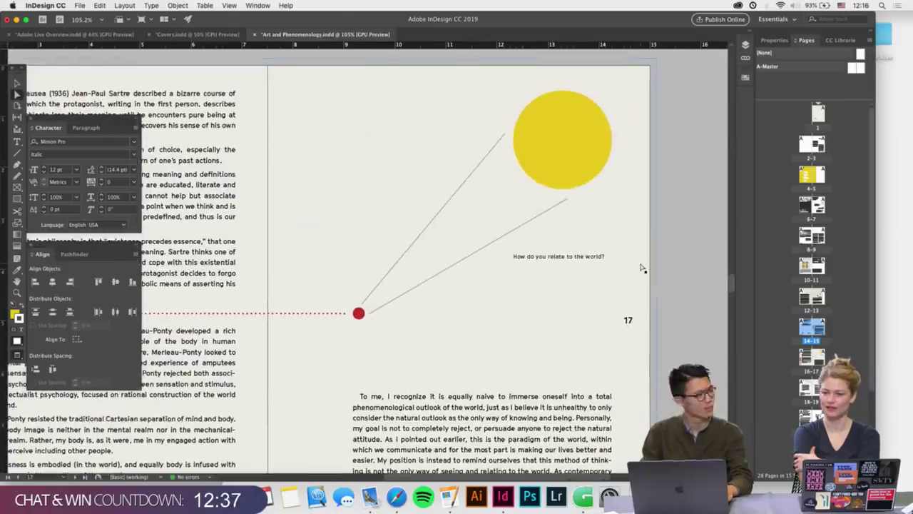
scroll(618, 288, "down", 1)
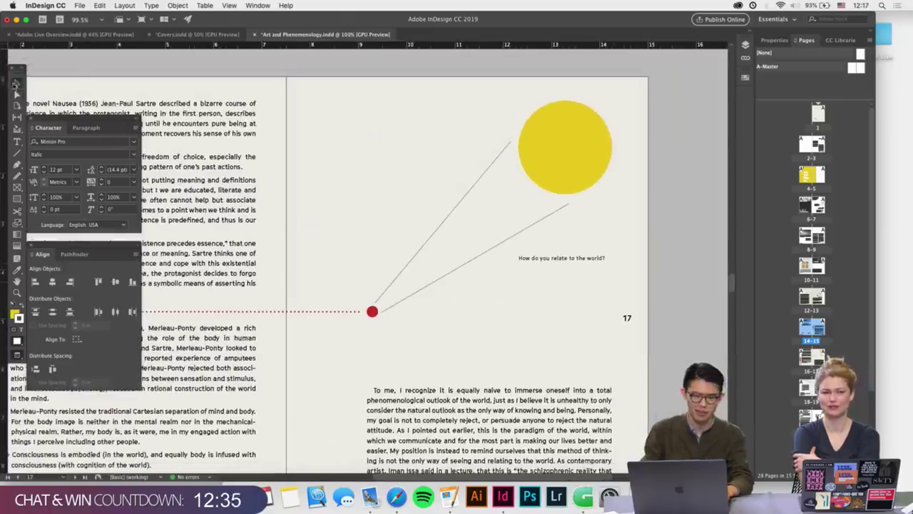
scroll(326, 182, "down", 5)
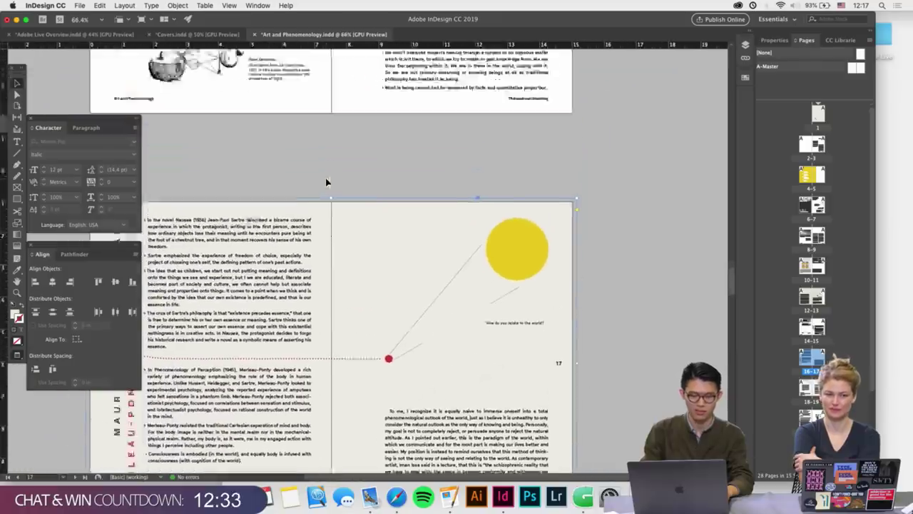
scroll(326, 181, "up", 5)
scroll(344, 248, "up", 2)
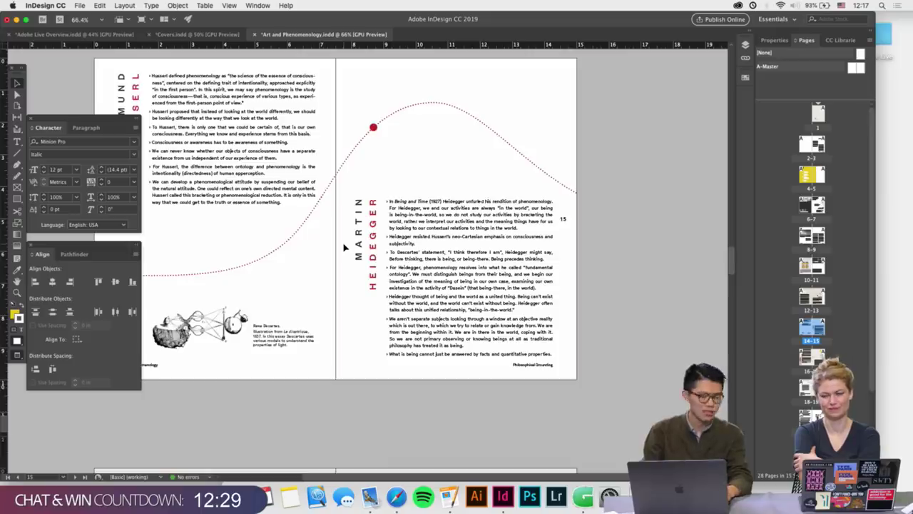
scroll(344, 248, "down", 5)
scroll(410, 312, "up", 3)
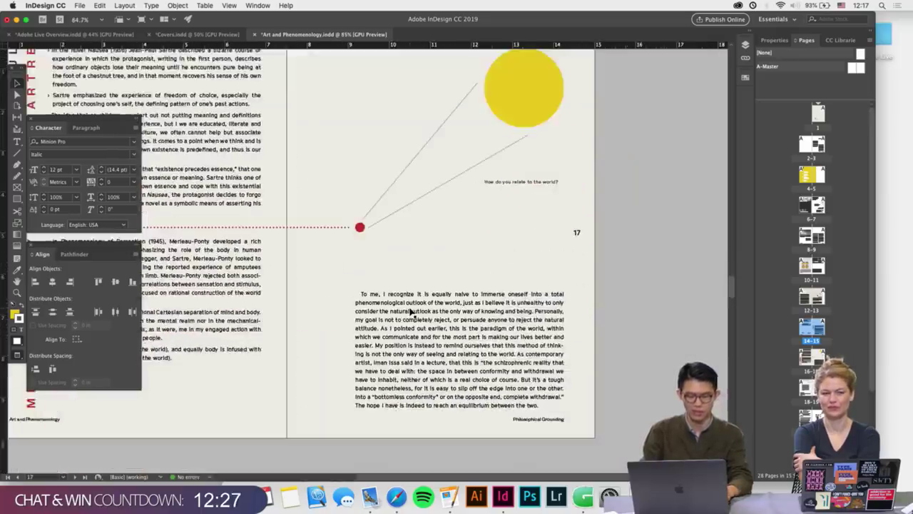
scroll(410, 312, "up", 2)
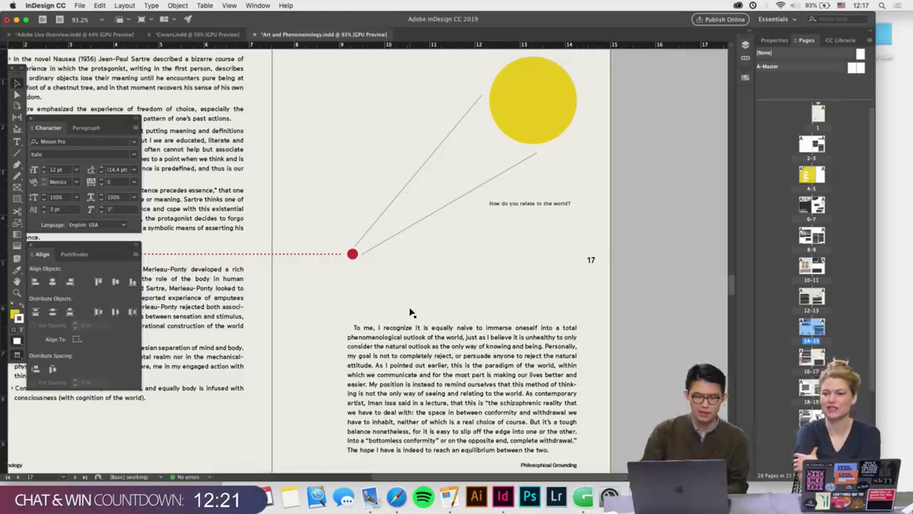
scroll(410, 312, "up", 1)
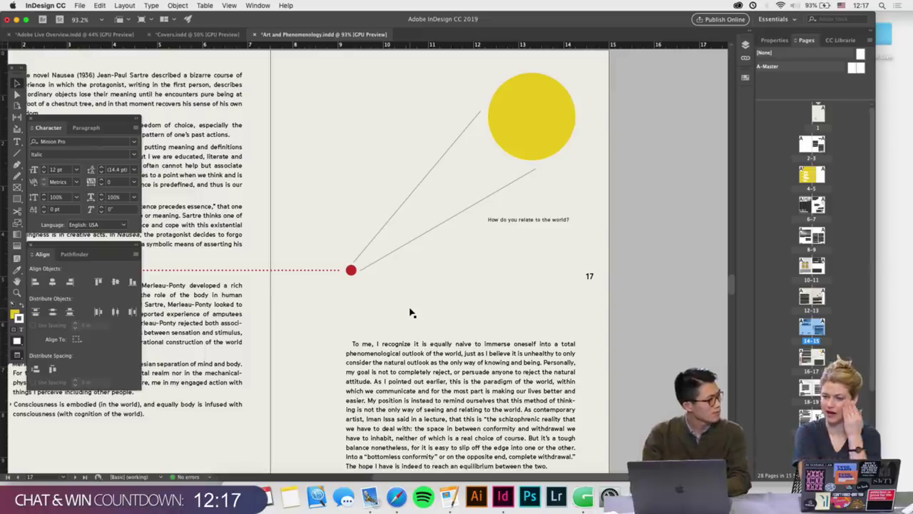
scroll(411, 312, "up", 15)
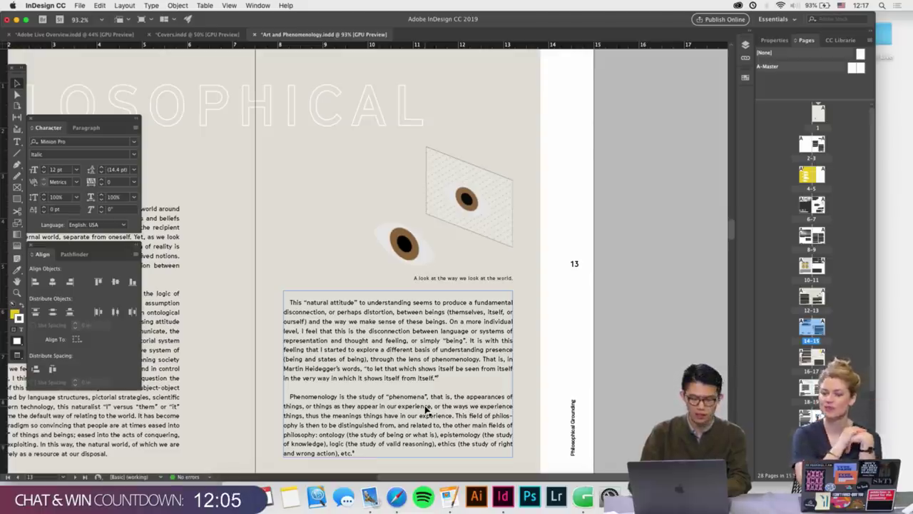
scroll(426, 409, "down", 15)
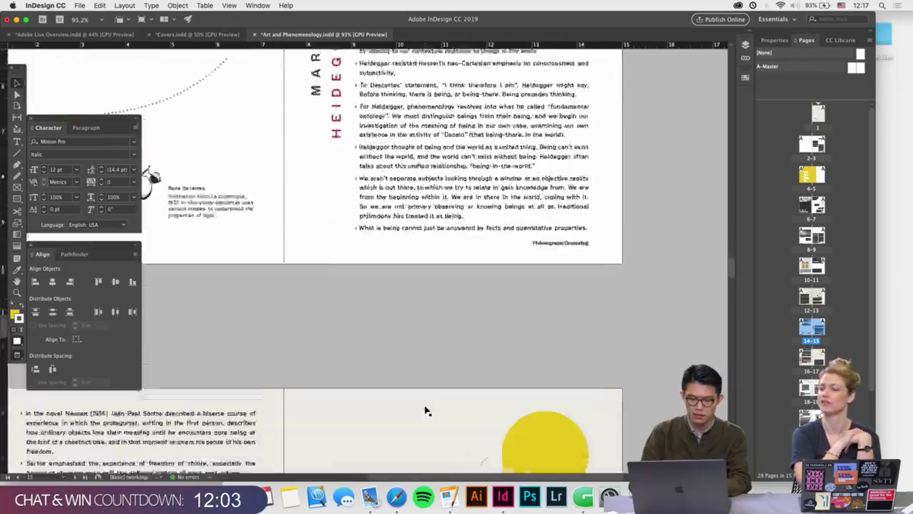
scroll(426, 411, "down", 10)
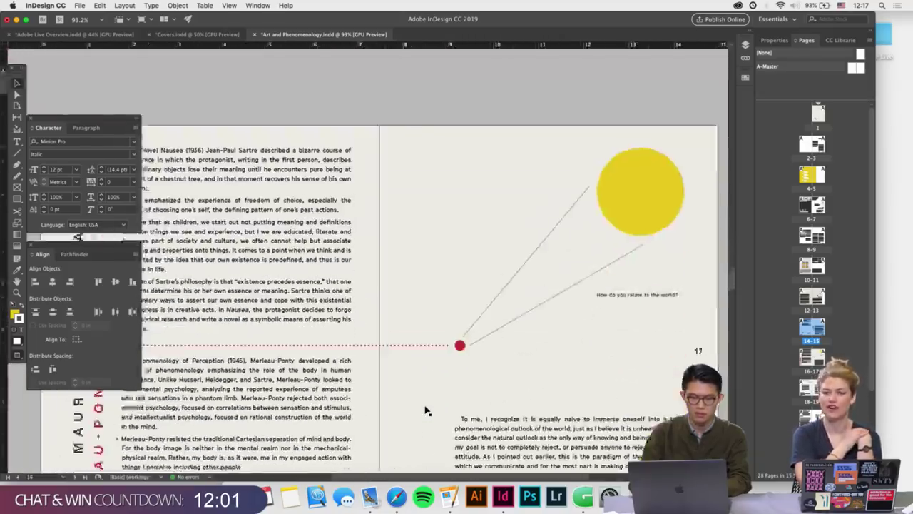
scroll(426, 410, "down", 3)
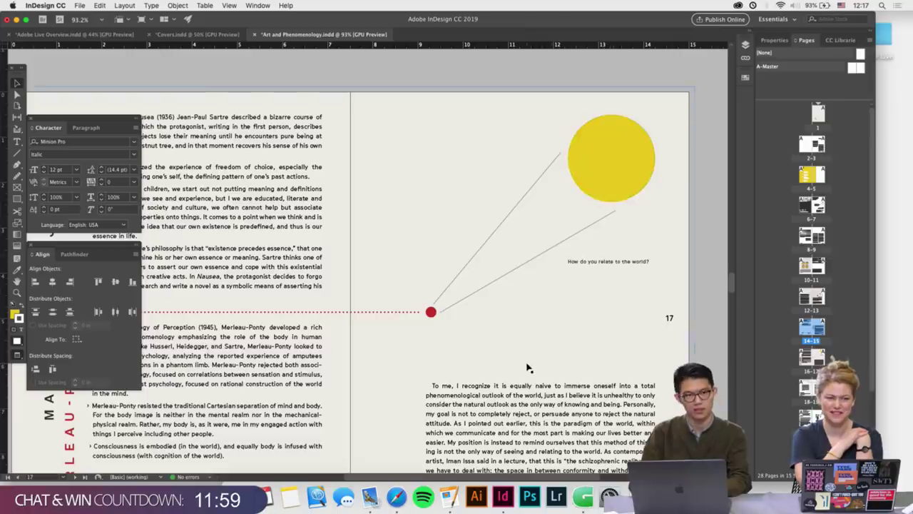
scroll(527, 367, "down", 3)
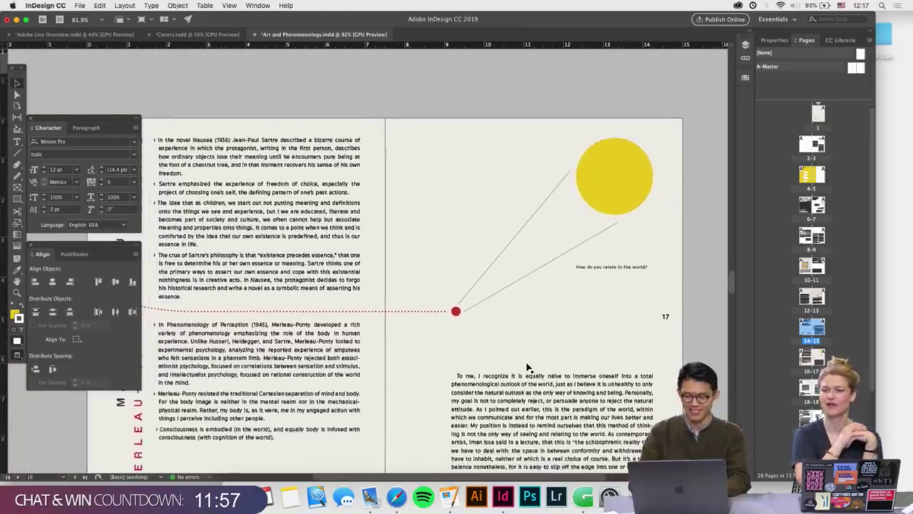
scroll(527, 367, "down", 3)
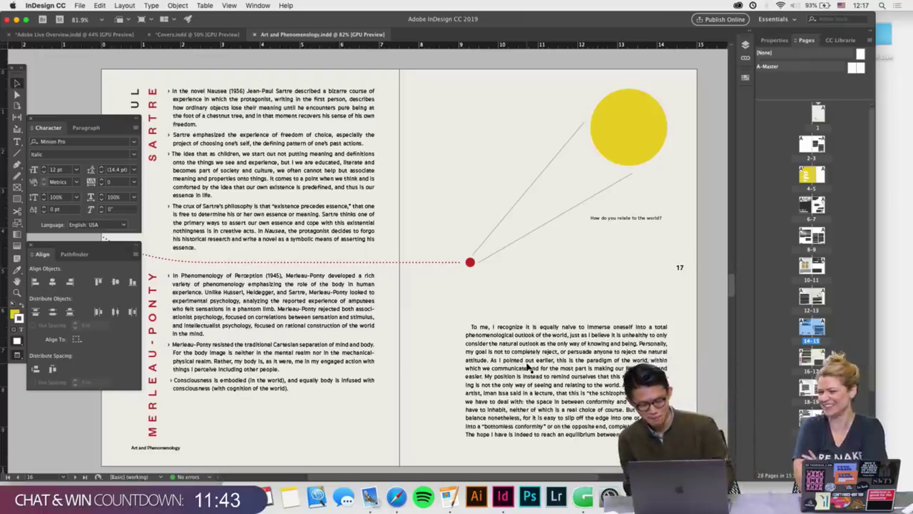
scroll(528, 368, "down", 3)
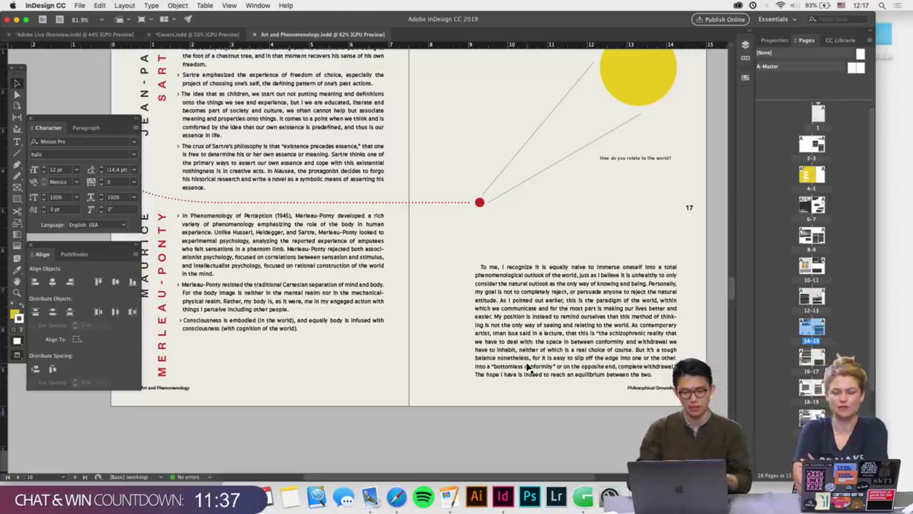
scroll(528, 368, "down", 1)
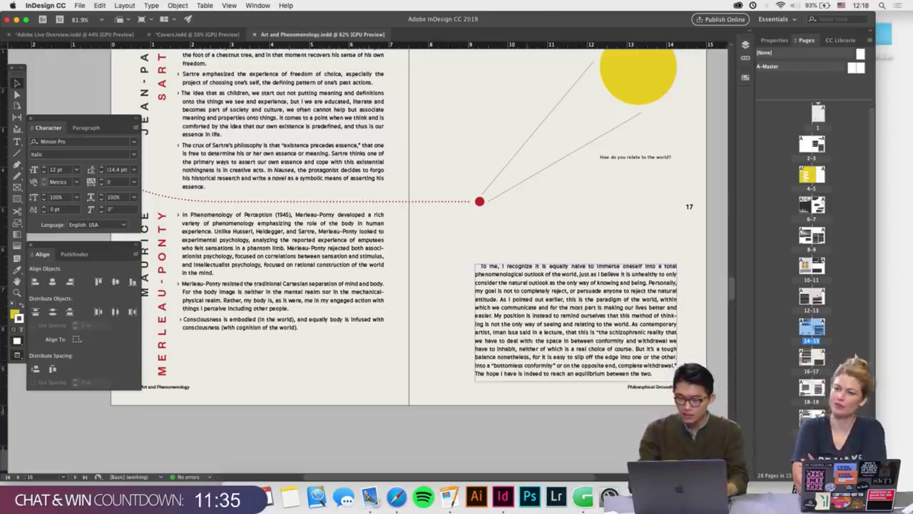
scroll(812, 250, "down", 3)
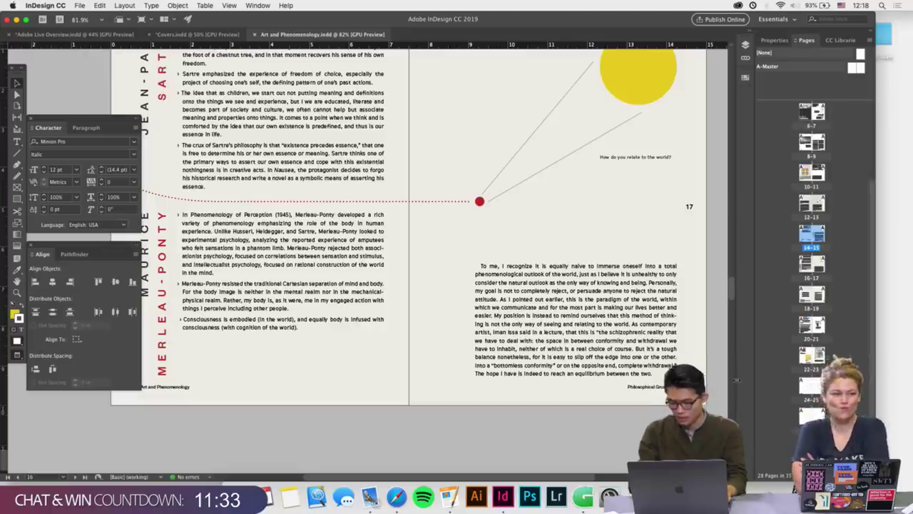
scroll(602, 399, "down", 2)
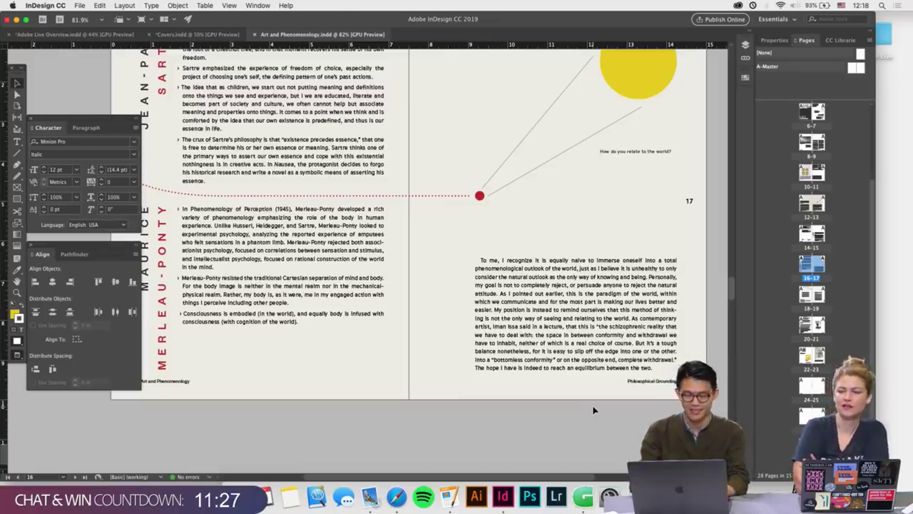
scroll(594, 410, "down", 10)
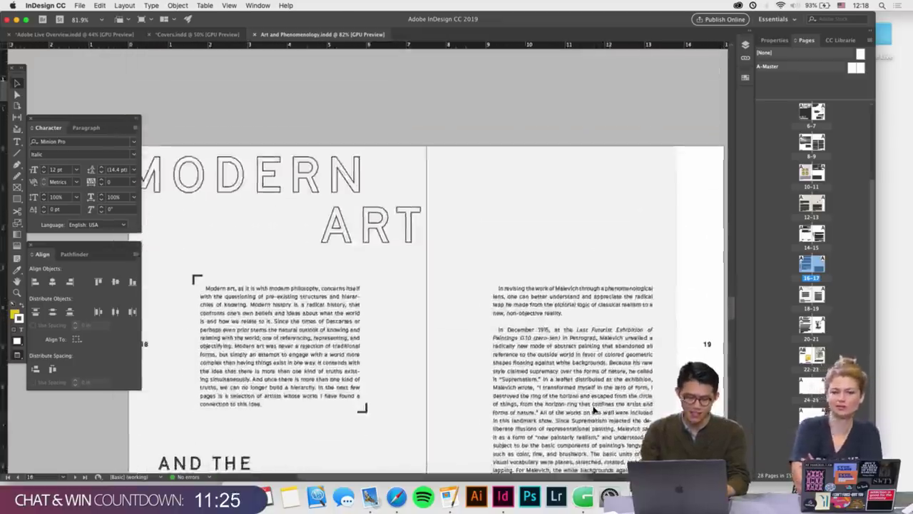
Select the large frame on pages 18–19 and present the Modern Art spread in Presentation mode
scroll(594, 410, "down", 3)
left_click(460, 293)
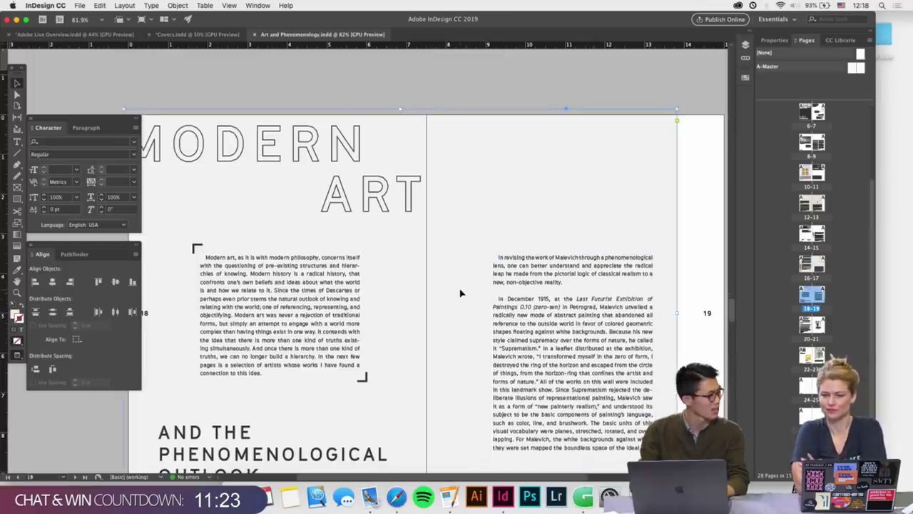
scroll(460, 292, "down", 1)
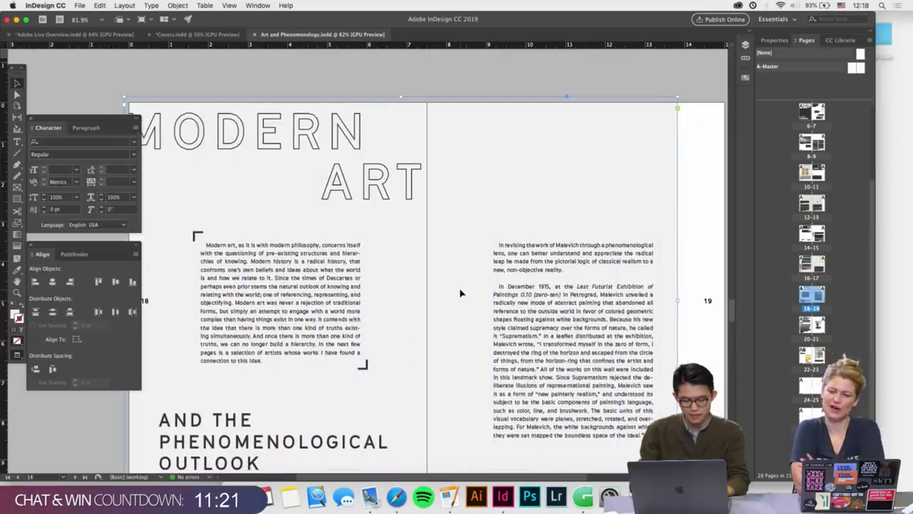
key("shift+w")
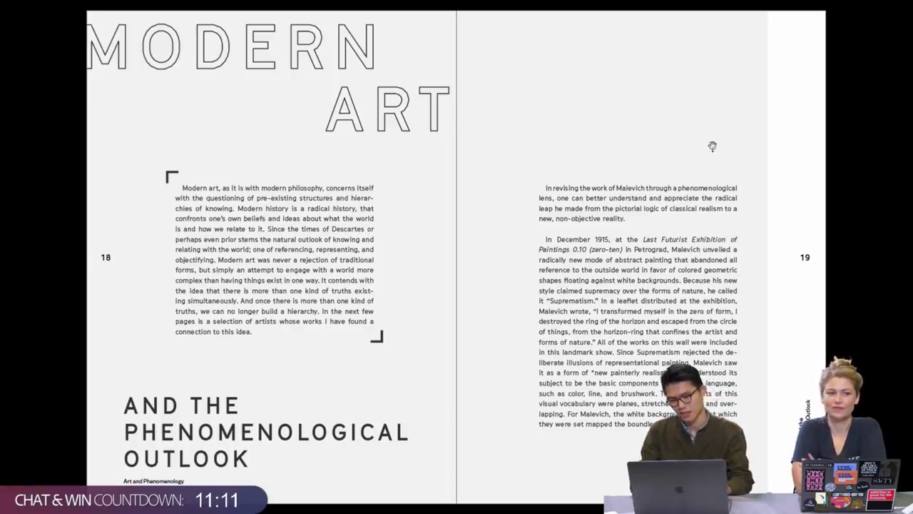
key("Left")
key("Right")
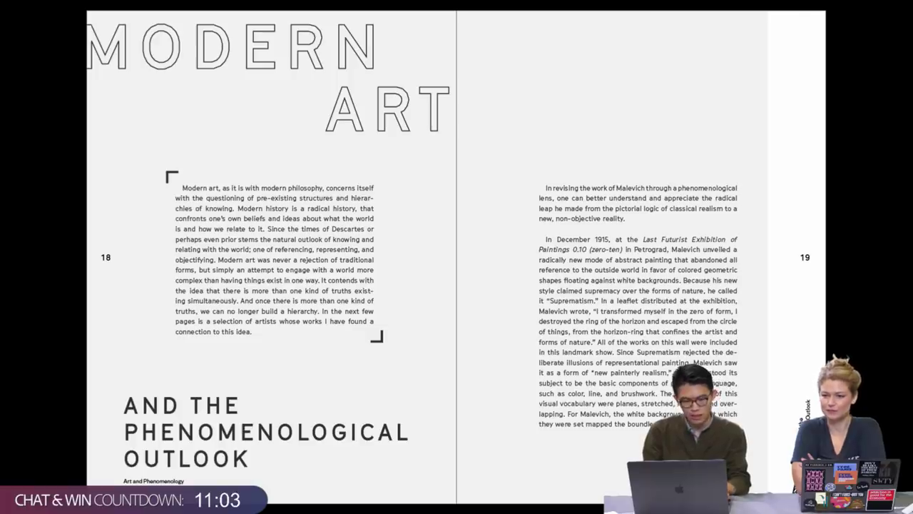
key("Right")
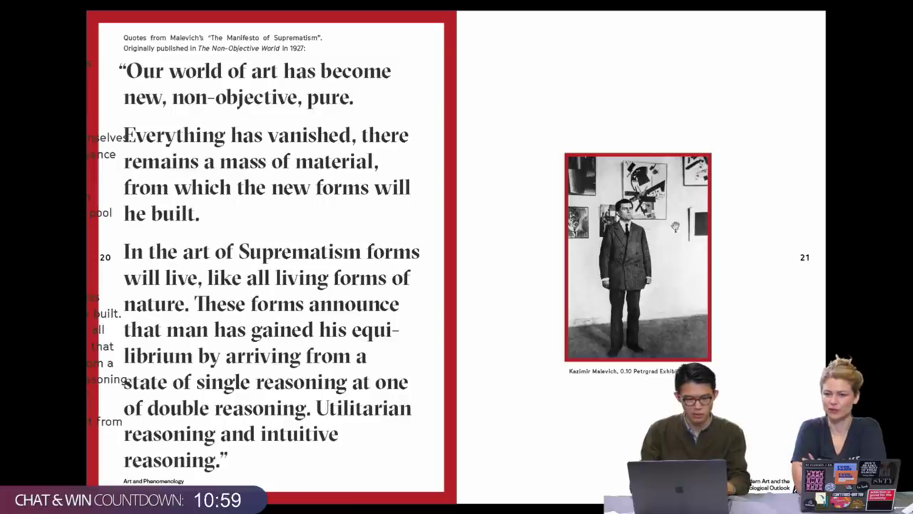
key("Escape")
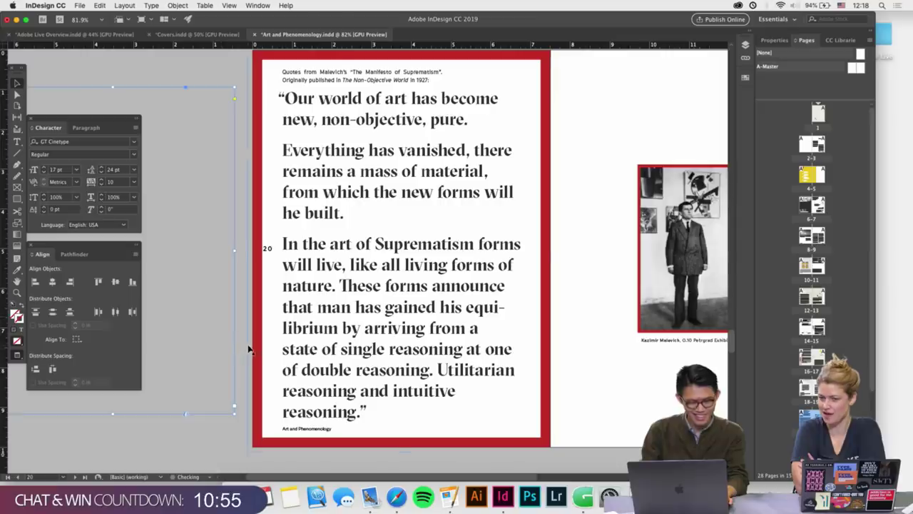
key("shift+w")
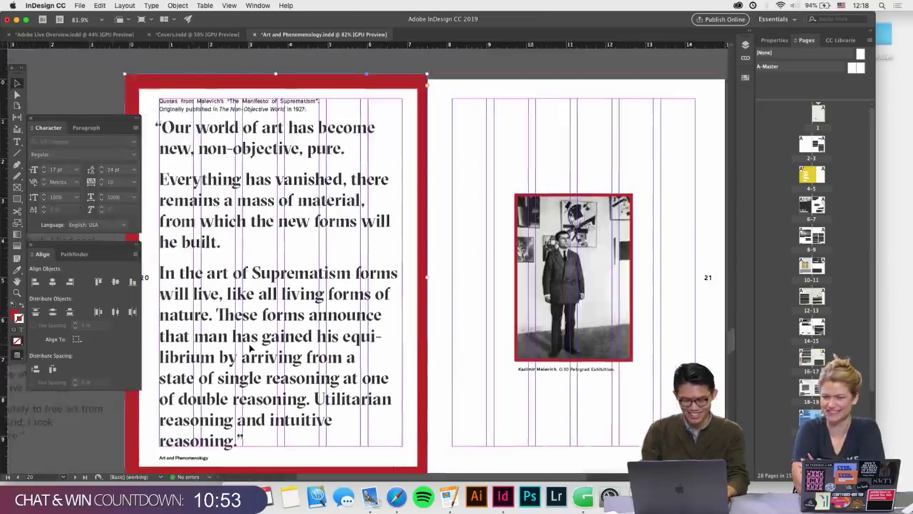
Step back to Modern Art, then forward to the Malevich quote spread, pages 20–21
key("Left")
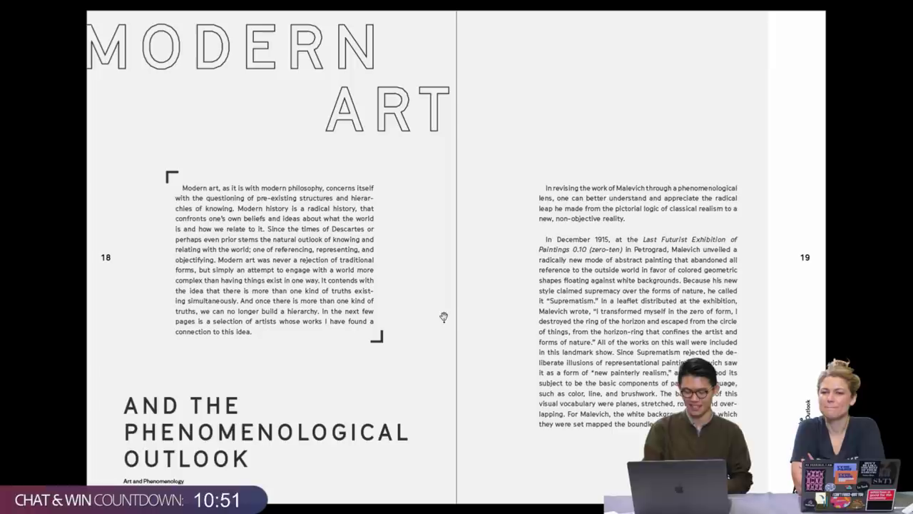
key("Right")
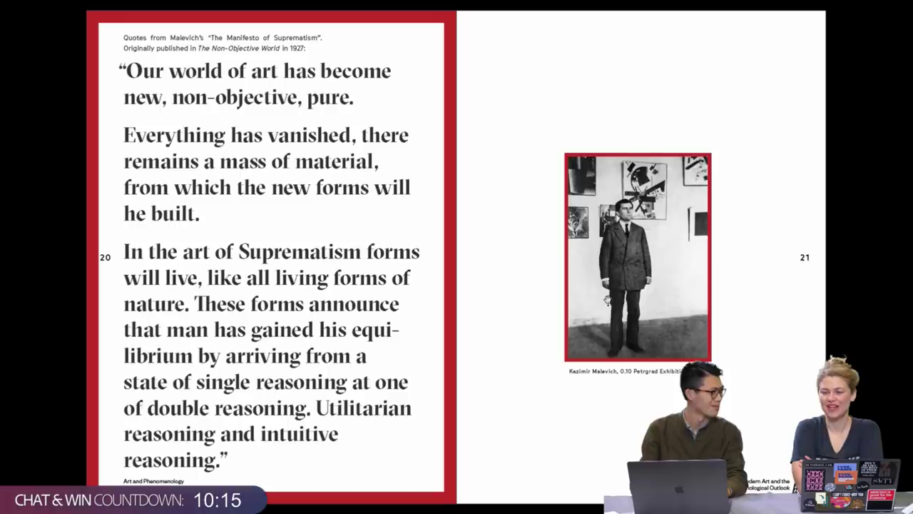
scroll(605, 321, "up", 5)
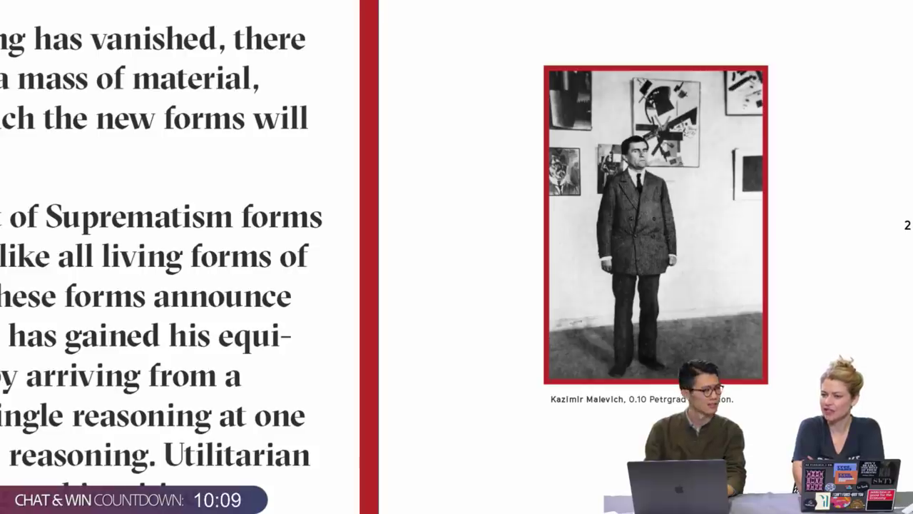
left_click(517, 433)
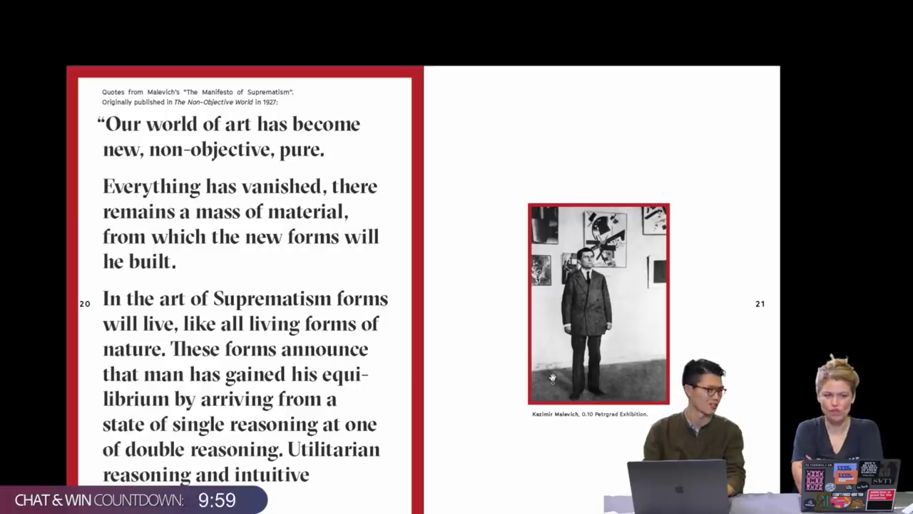
Exit Presentation mode and scroll to spread 22–23 with the Mondrian, Albers and Schwitters images
key("Escape")
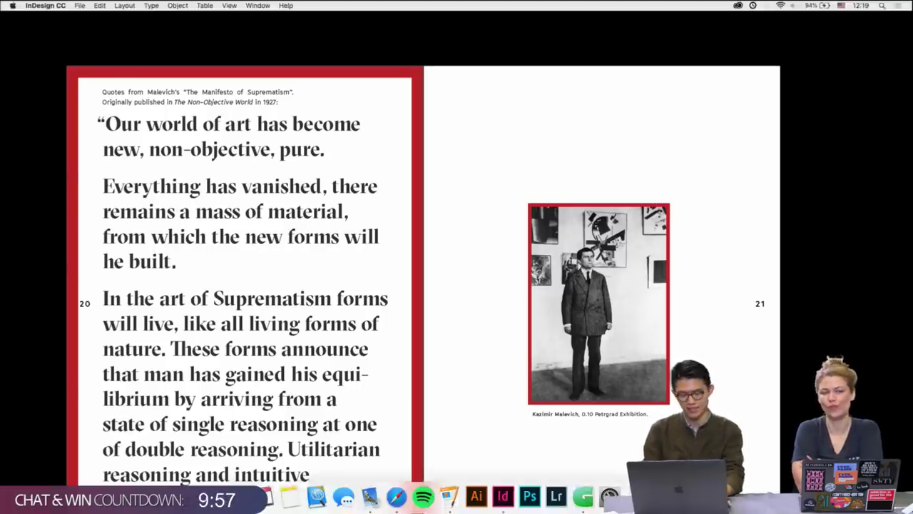
scroll(541, 397, "down", 1)
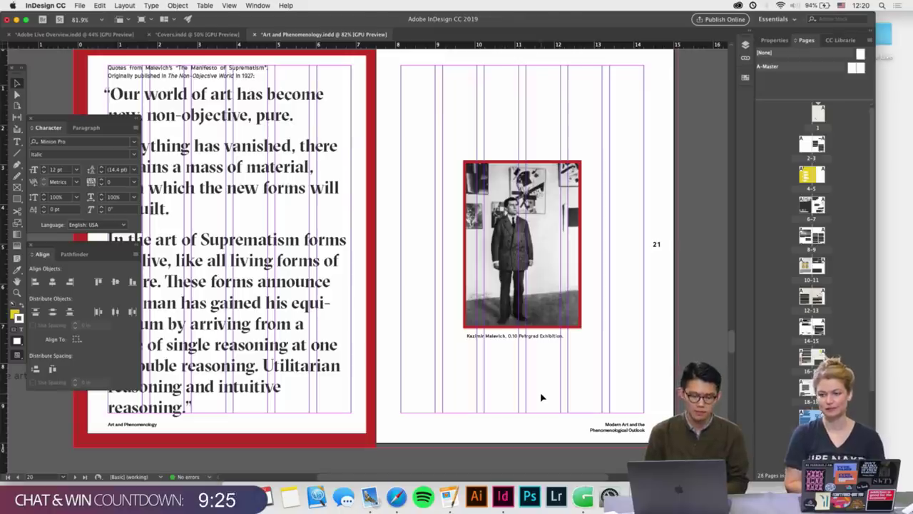
scroll(541, 397, "up", 3)
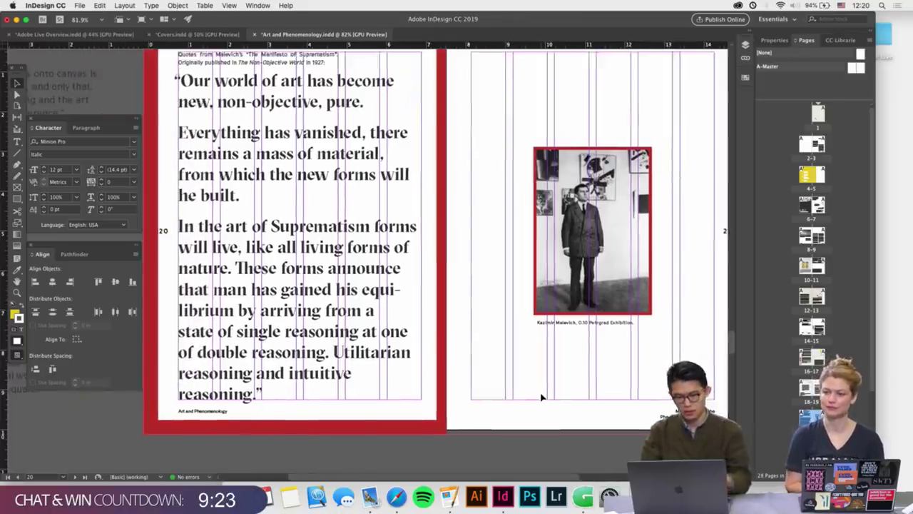
scroll(541, 397, "down", 6)
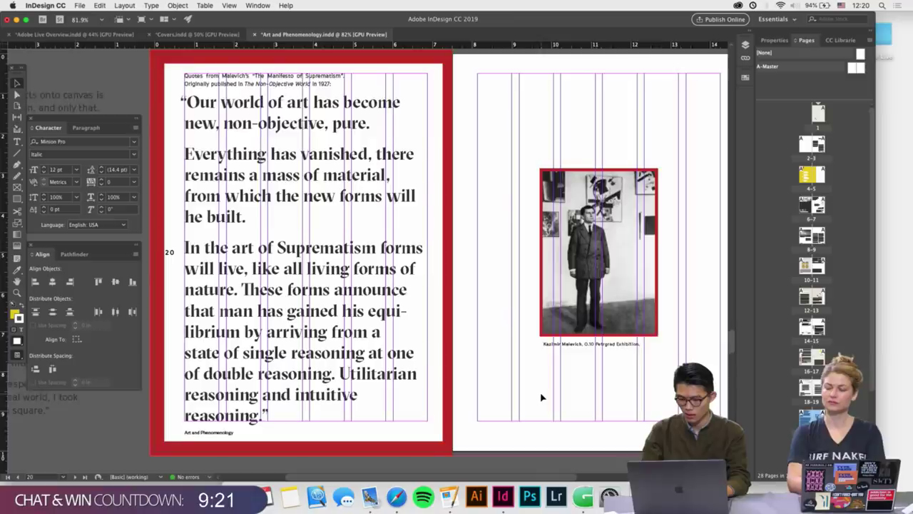
scroll(540, 392, "down", 7)
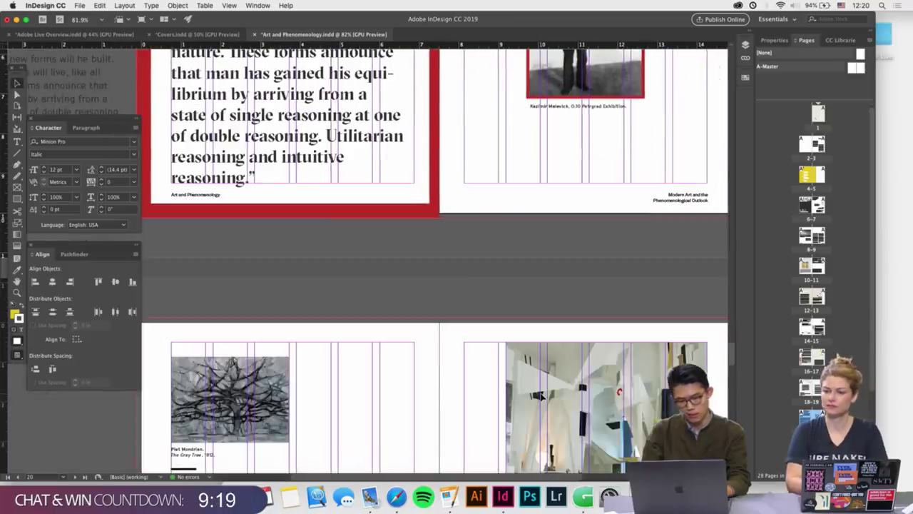
scroll(541, 397, "down", 1)
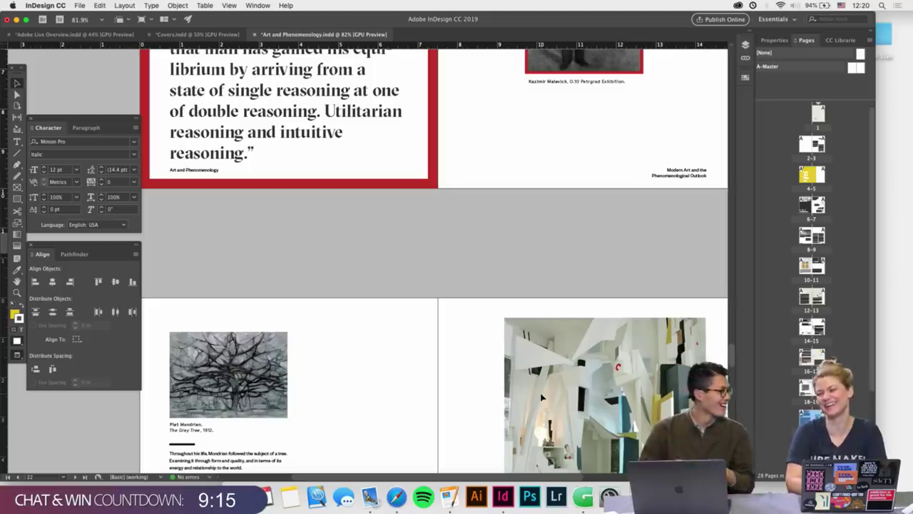
scroll(542, 397, "down", 8)
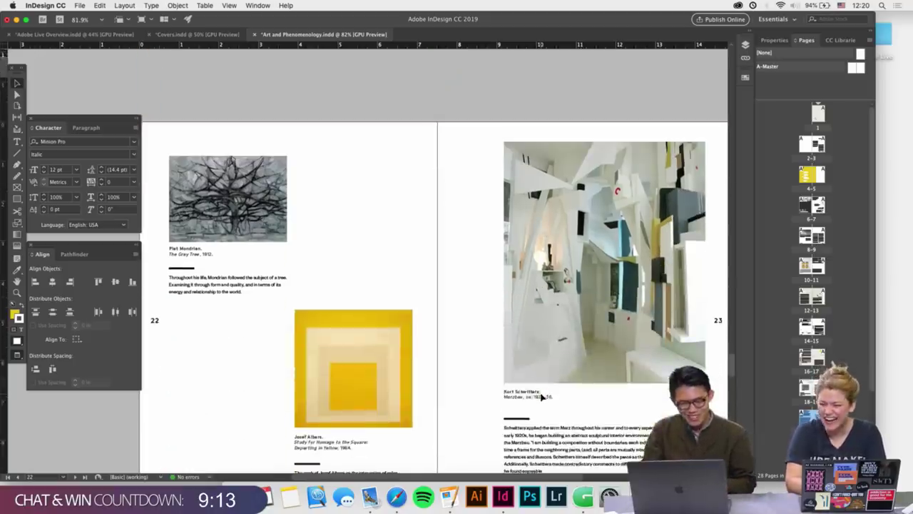
scroll(541, 398, "down", 2)
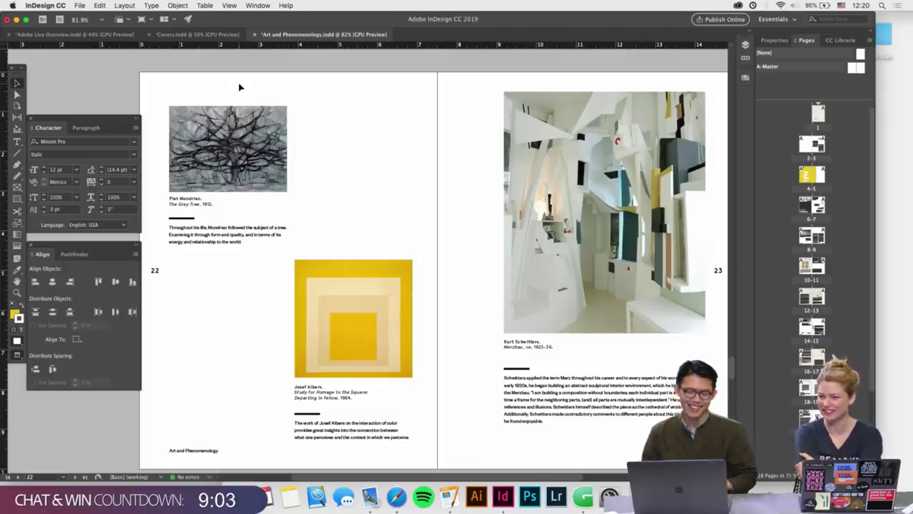
scroll(285, 121, "up", 1)
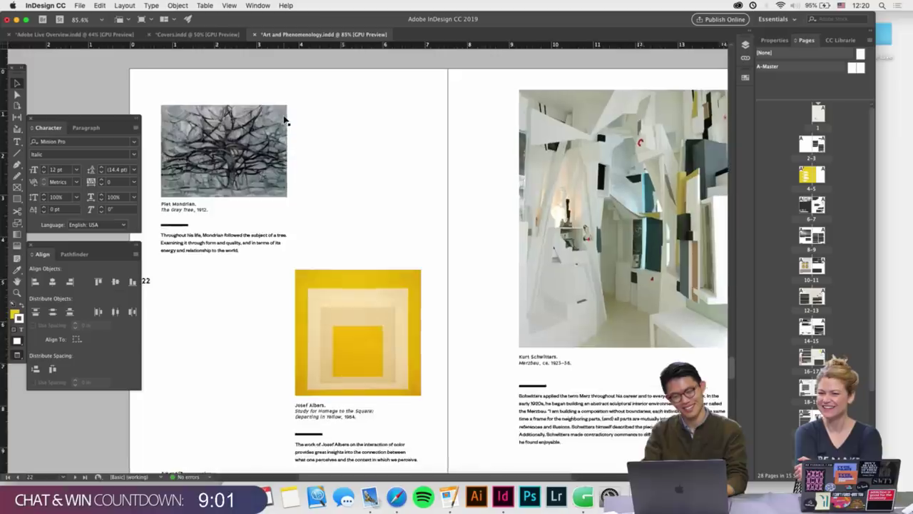
scroll(285, 121, "up", 15)
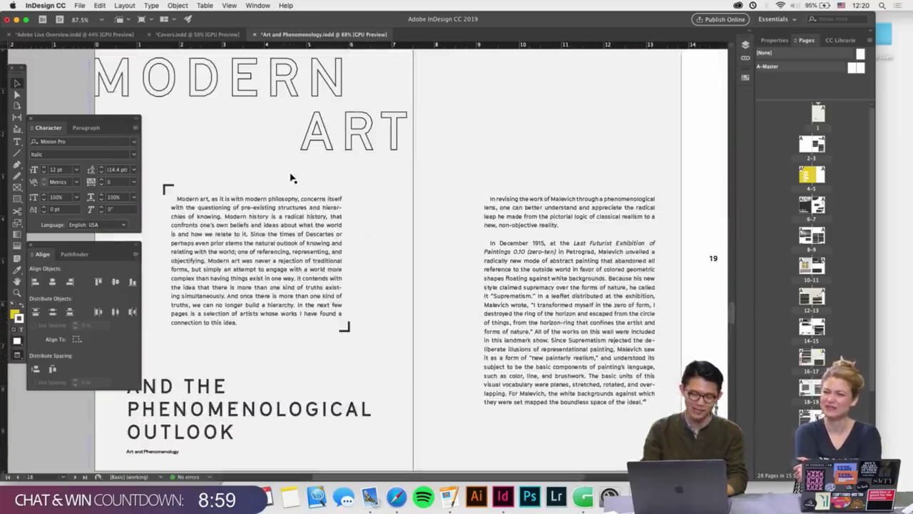
scroll(300, 322, "down", 5)
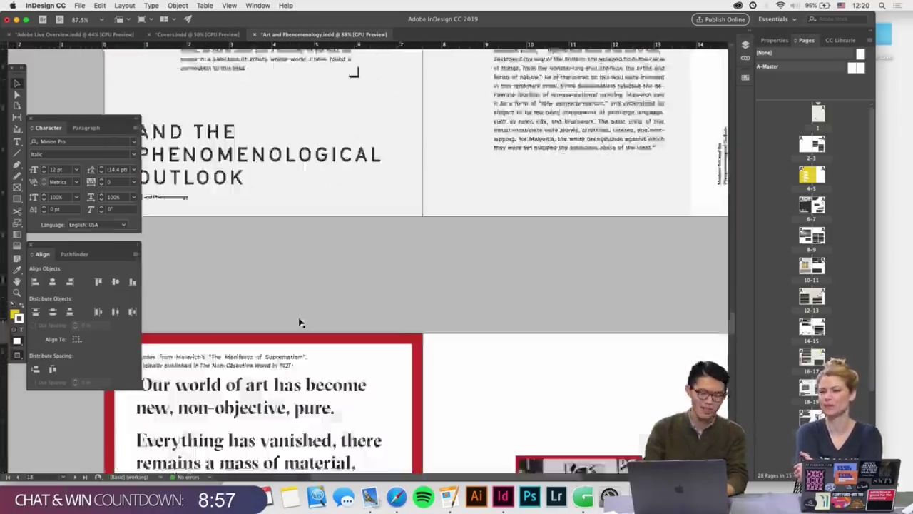
scroll(300, 322, "down", 10)
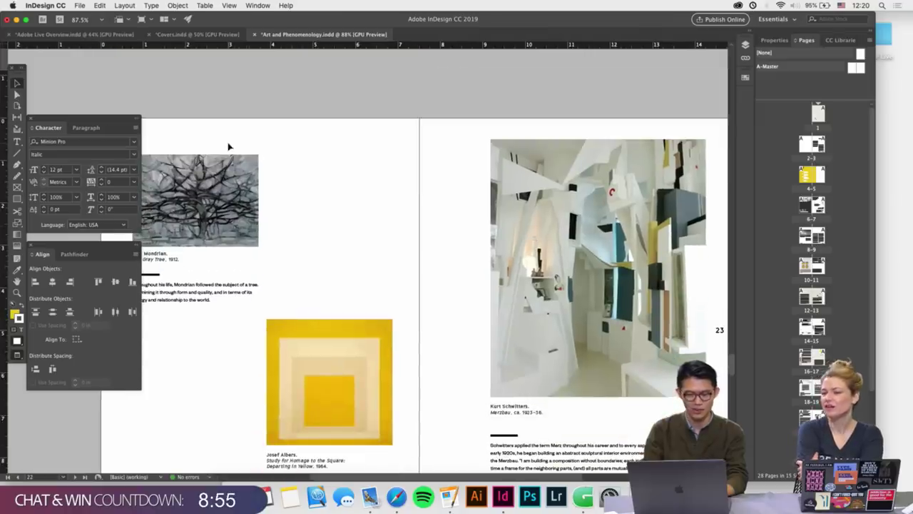
scroll(402, 278, "down", 2)
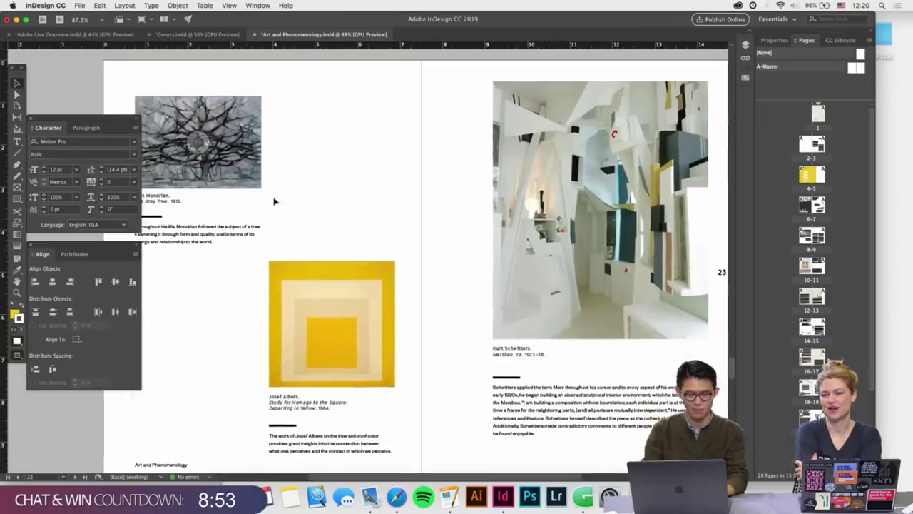
scroll(526, 393, "down", 1)
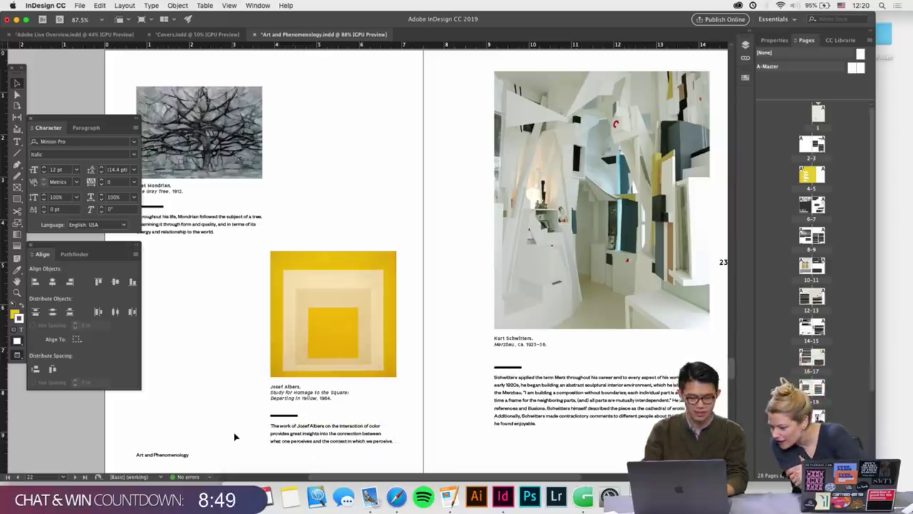
Preview the spreads in Presentation mode, step back to spread 20–21, and exit to editing
key("shift+w")
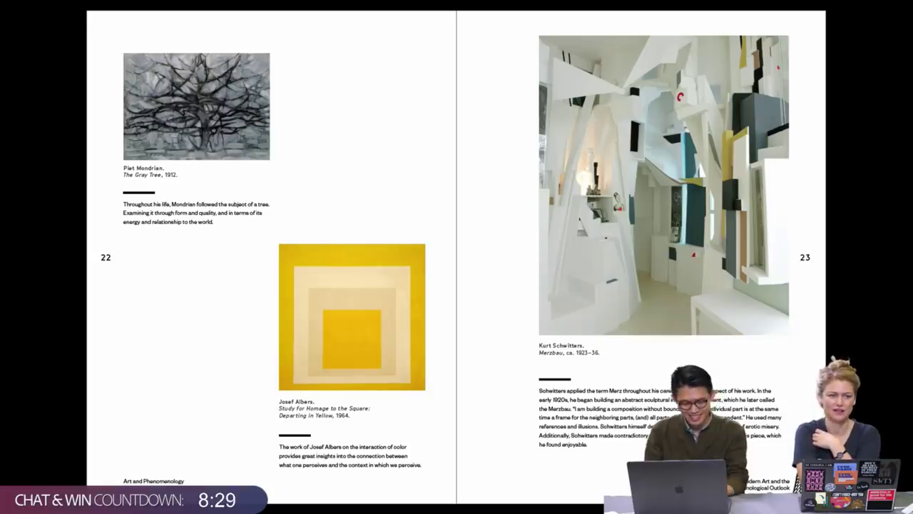
key("Left")
key("Escape")
Scroll through spreads 18–21 and select the body text frame on page 19
scroll(671, 265, "down", 15)
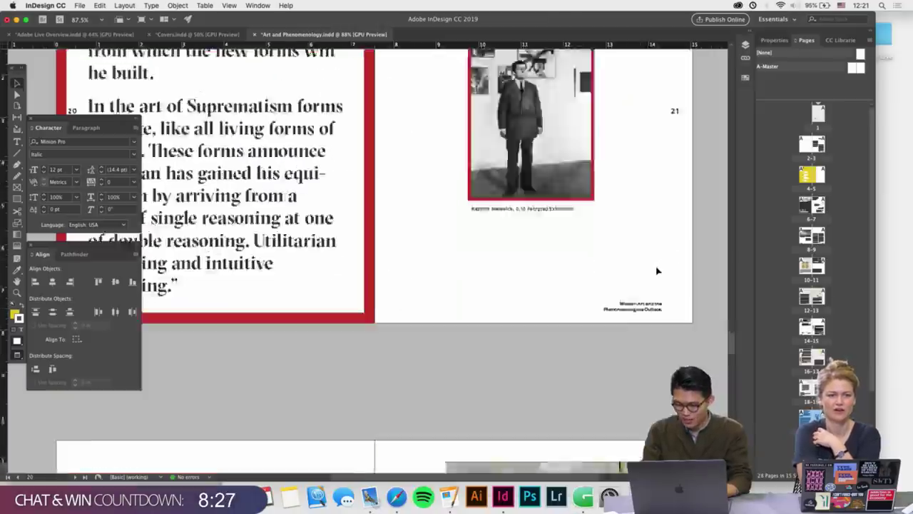
scroll(658, 270, "up", 10)
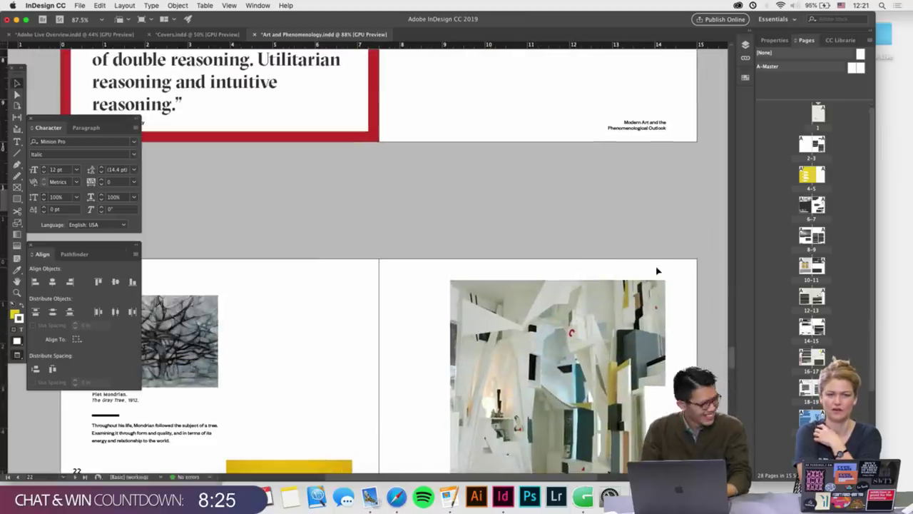
scroll(657, 270, "up", 3)
scroll(658, 271, "up", 10)
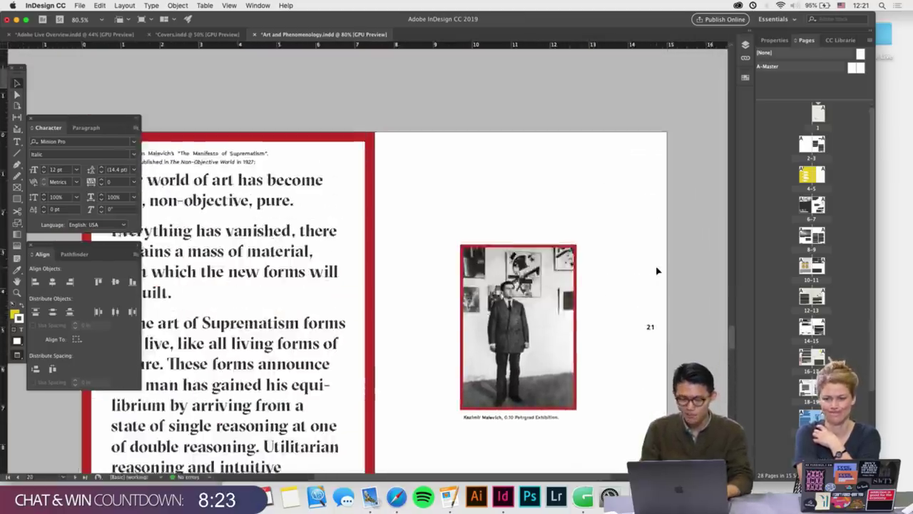
scroll(658, 271, "up", 5)
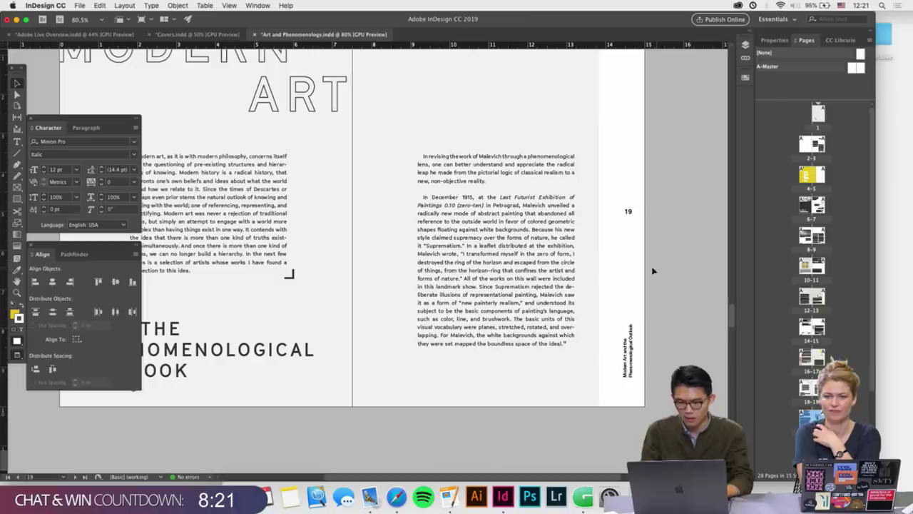
scroll(514, 245, "down", 1)
left_click(546, 231)
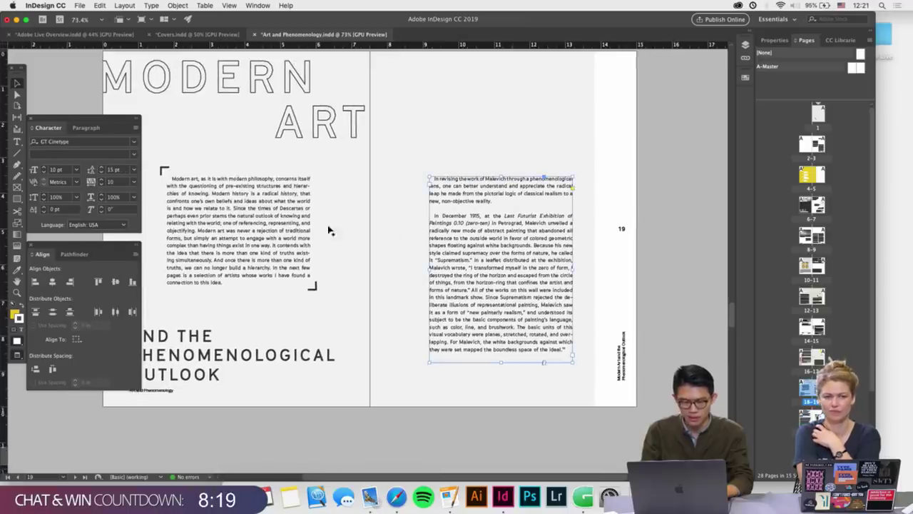
Select the large Malevich quote frame on page 20, then the small caption frame above it
scroll(517, 251, "down", 5)
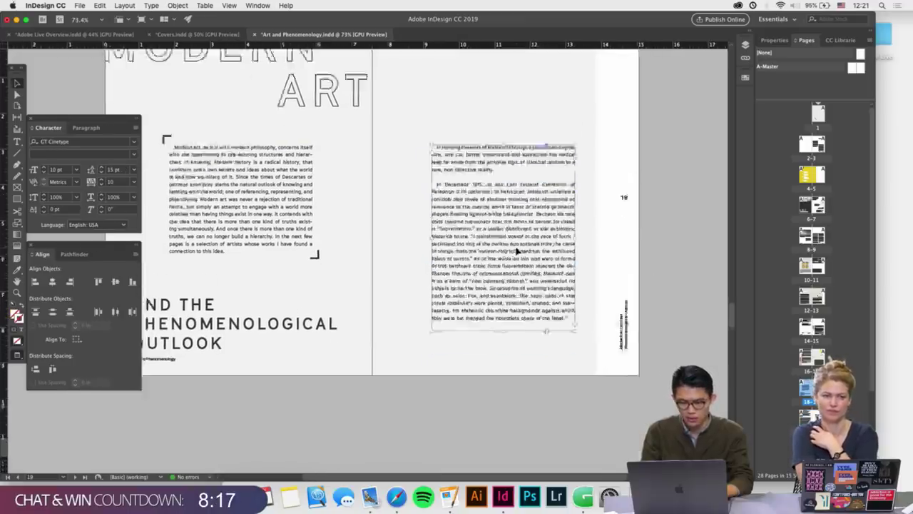
scroll(516, 250, "left", 5)
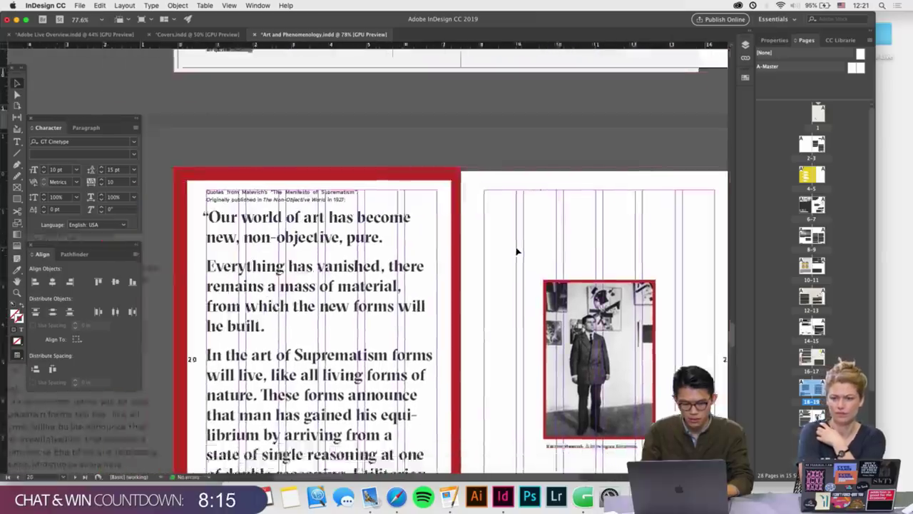
scroll(511, 251, "down", 3)
scroll(502, 252, "up", 1)
left_click(416, 244)
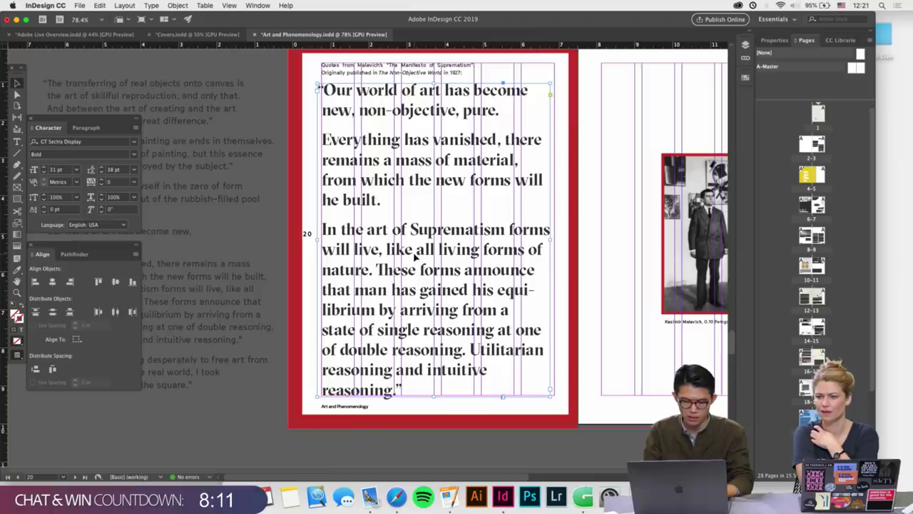
scroll(412, 258, "up", 5)
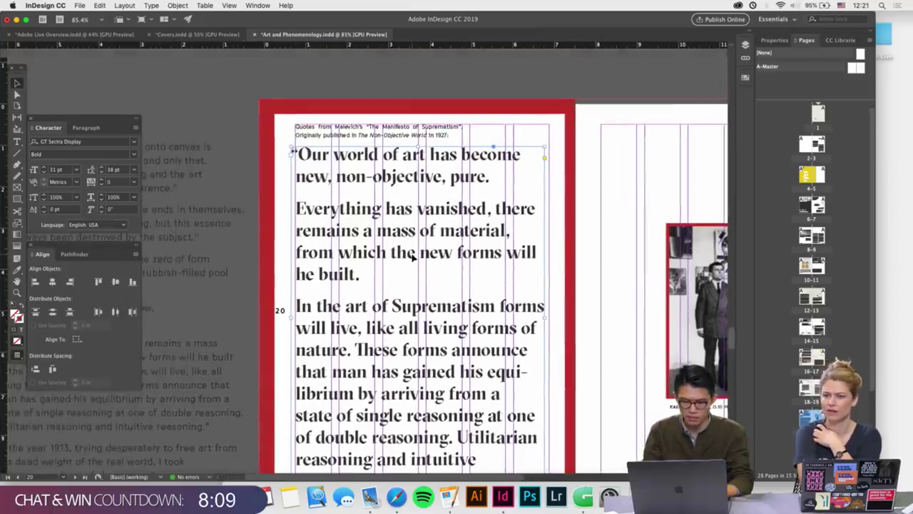
scroll(393, 190, "up", 3)
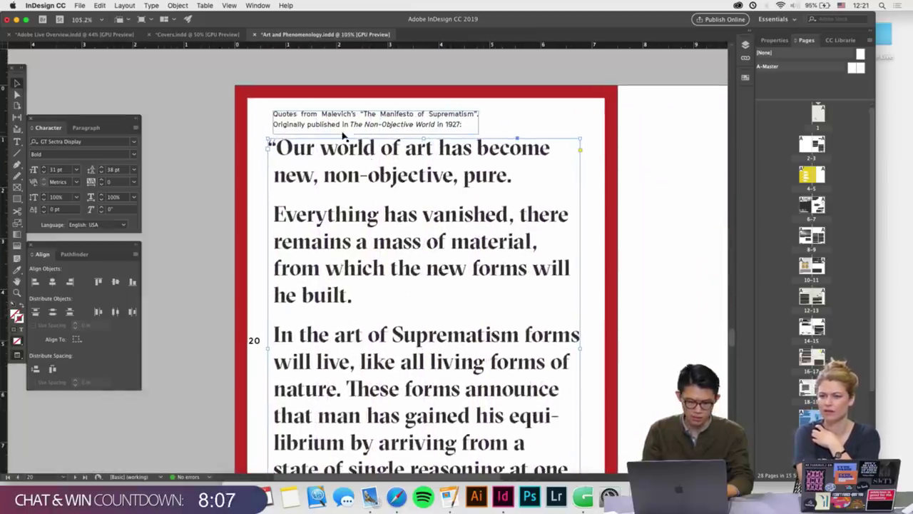
left_click(406, 123)
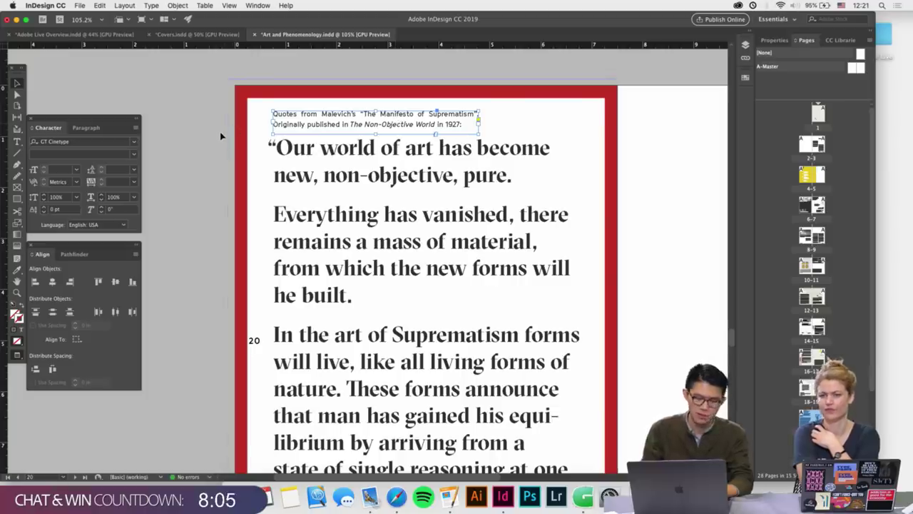
Drag the Malevich quotes frame onto page 20, then back onto the pasteboard just left of it
key("w")
scroll(216, 134, "down", 2)
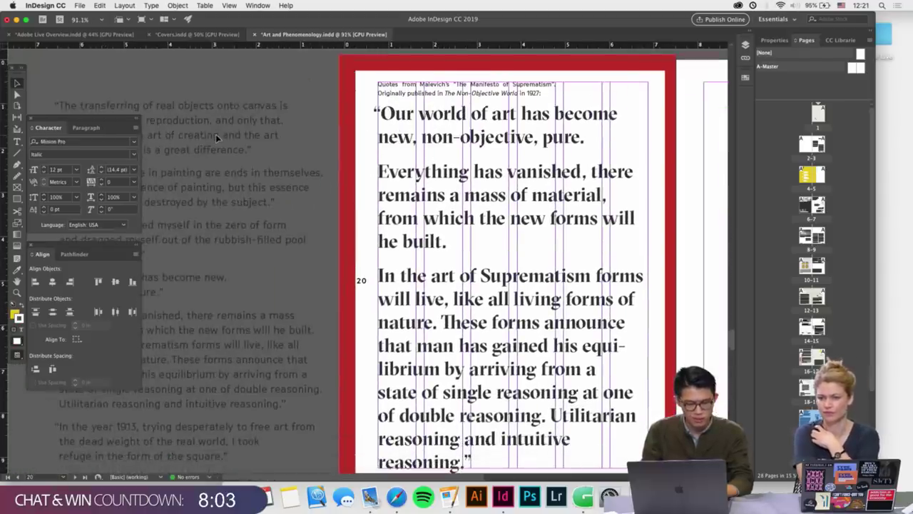
left_click(215, 134)
left_click_drag(215, 134, 326, 133)
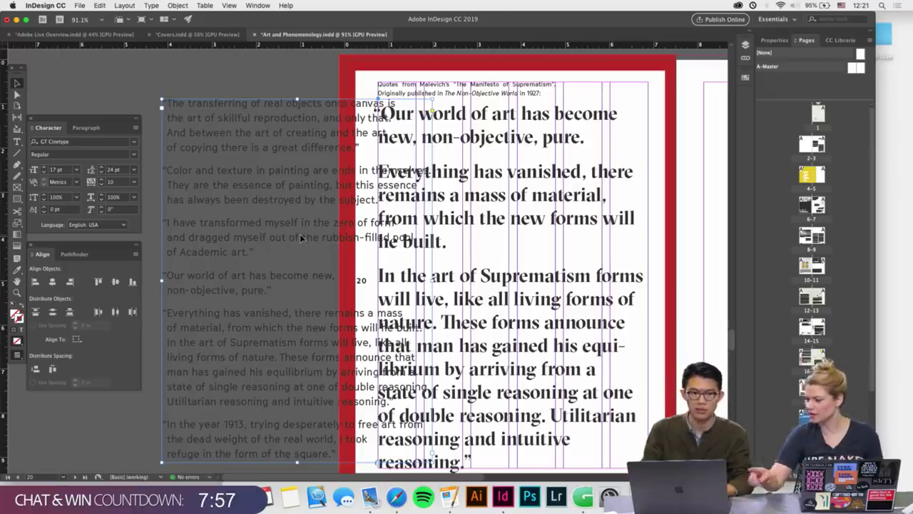
left_click_drag(314, 238, 286, 241)
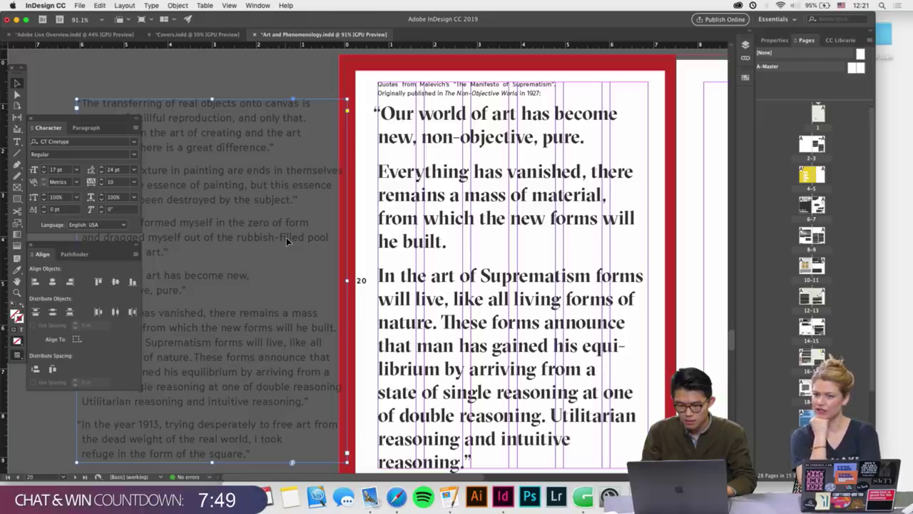
left_click_drag(288, 239, 275, 240)
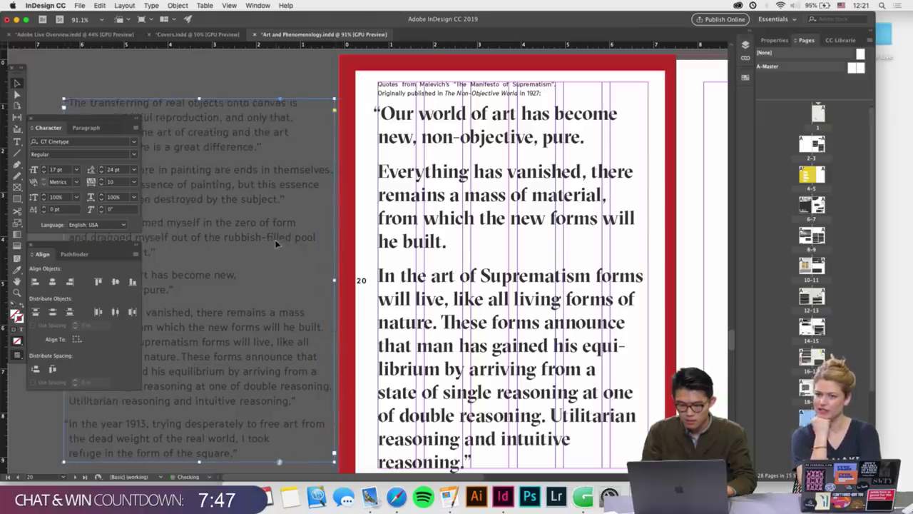
scroll(336, 261, "down", 2)
scroll(336, 261, "right", 2)
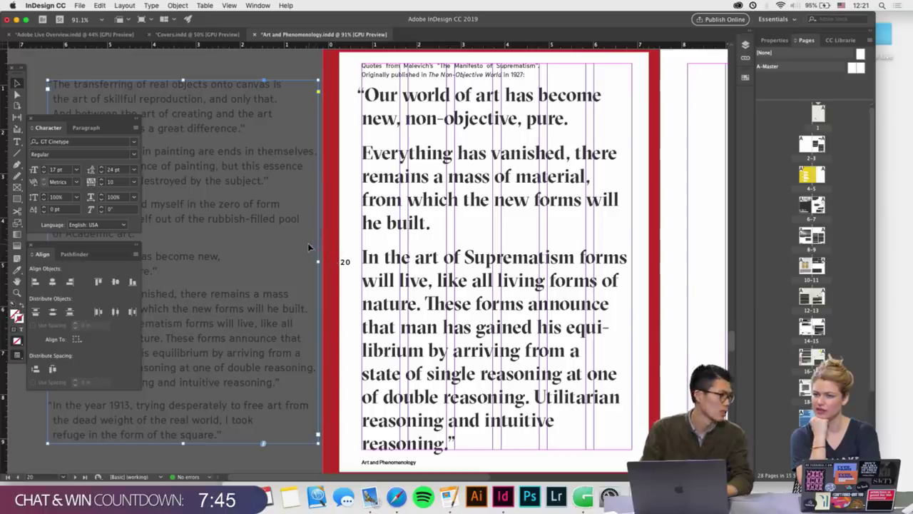
scroll(307, 247, "down", 2)
scroll(306, 247, "right", 1)
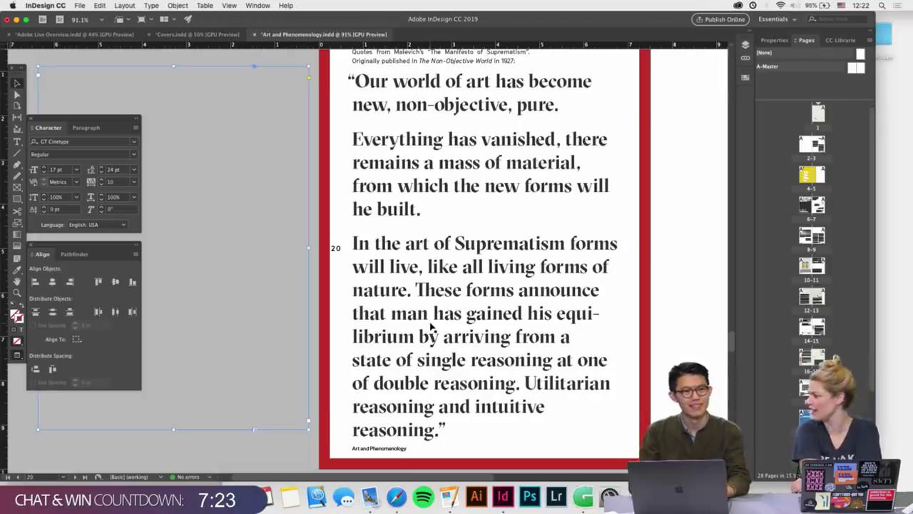
Move the quotes frame onto page 20 and delete every quote before the 1913 one
key("w")
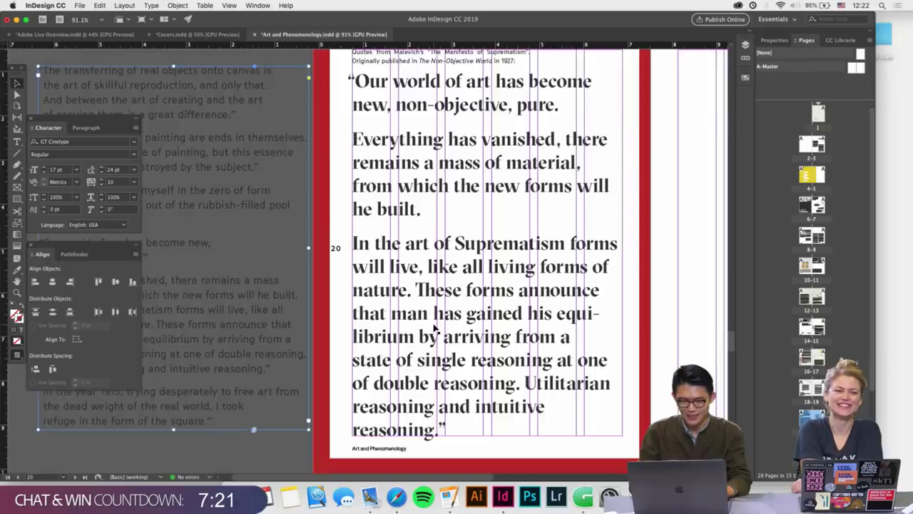
scroll(437, 330, "down", 1)
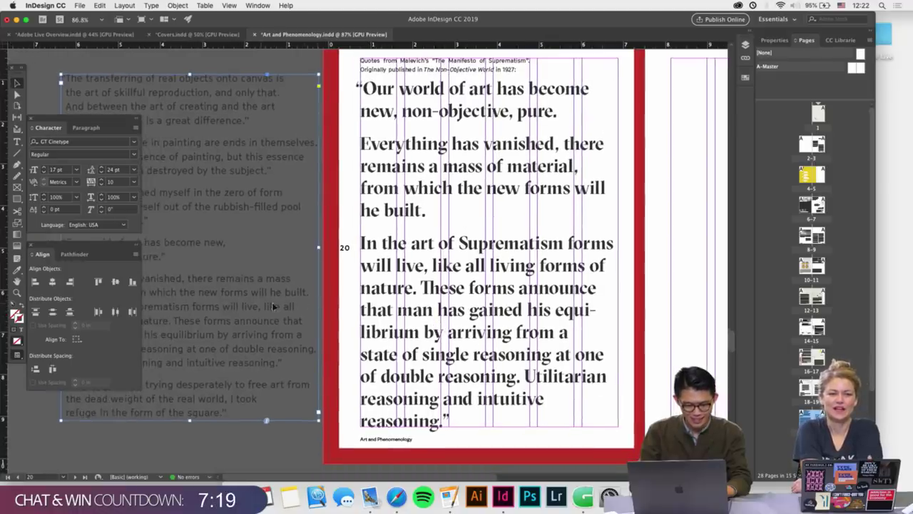
left_click_drag(264, 306, 344, 306)
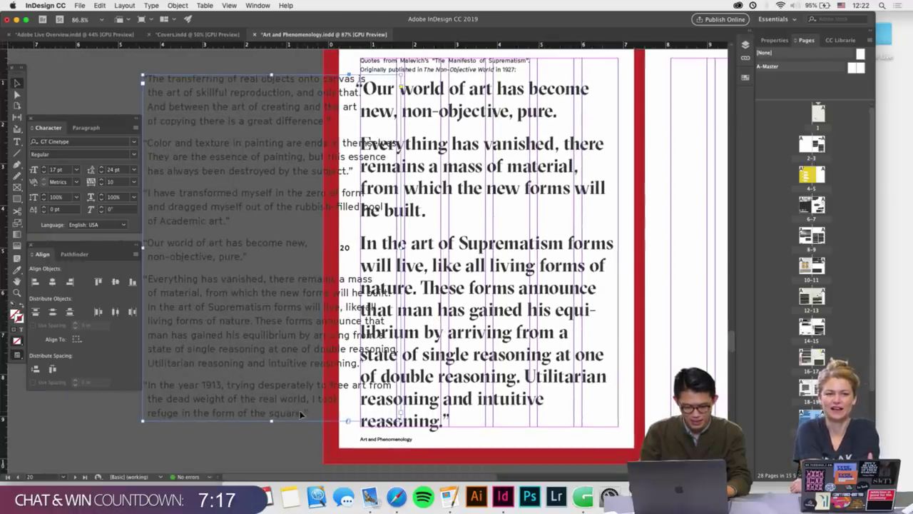
double_click(357, 363)
left_click_drag(359, 363, 145, 77)
key("BackSpace")
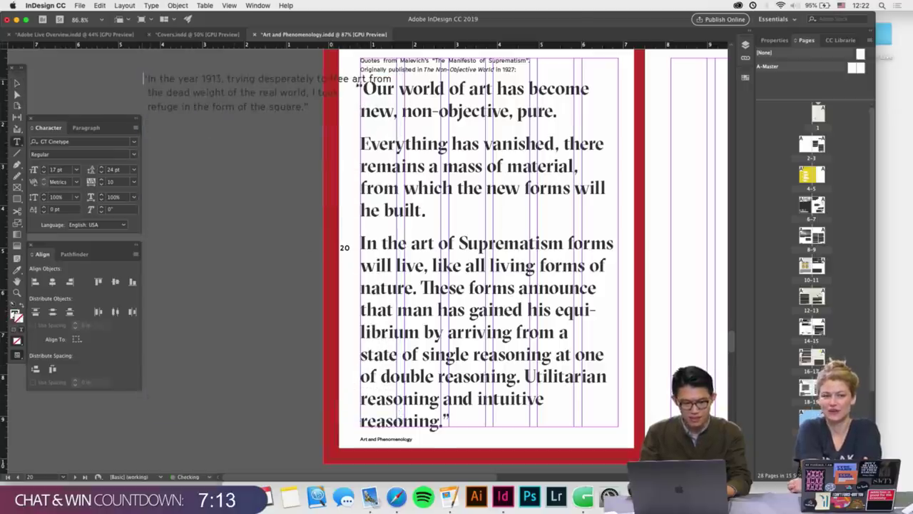
key("Escape")
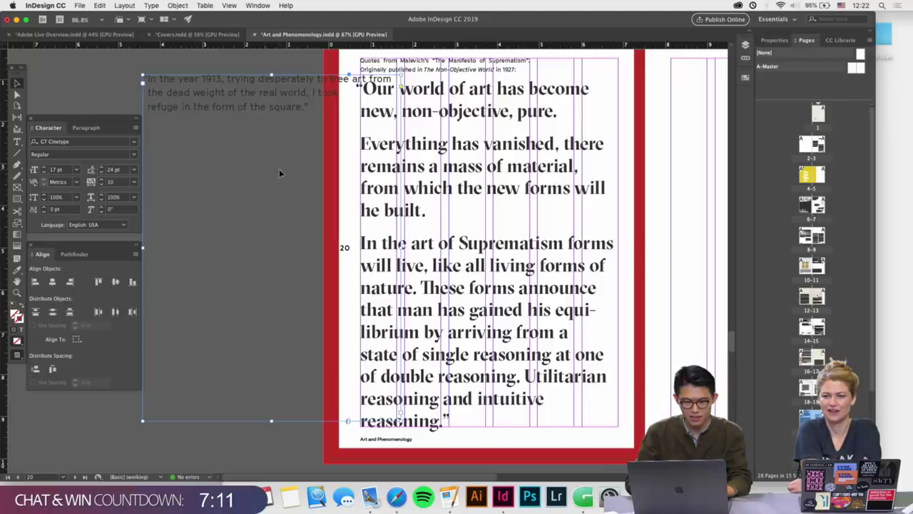
Reposition the remaining 1913 quote frame on the spread
left_click_drag(239, 117, 479, 230)
scroll(542, 178, "right", 5)
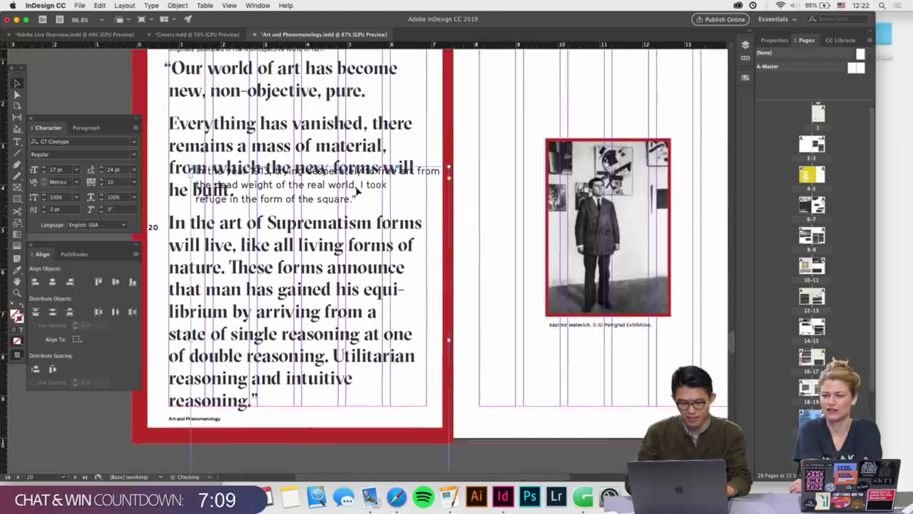
left_click_drag(612, 107, 612, 108)
scroll(611, 108, "up", 2)
scroll(611, 108, "right", 2)
left_click_drag(528, 153, 551, 152)
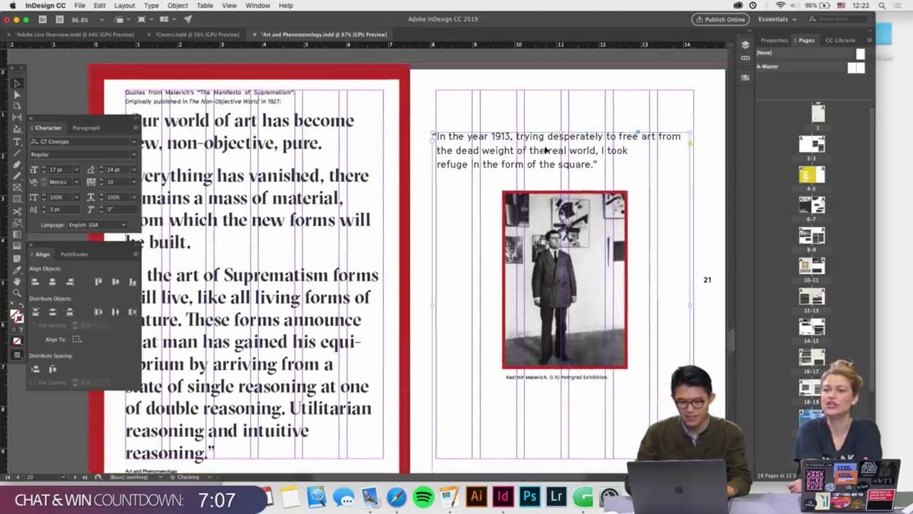
scroll(540, 115, "up", 2)
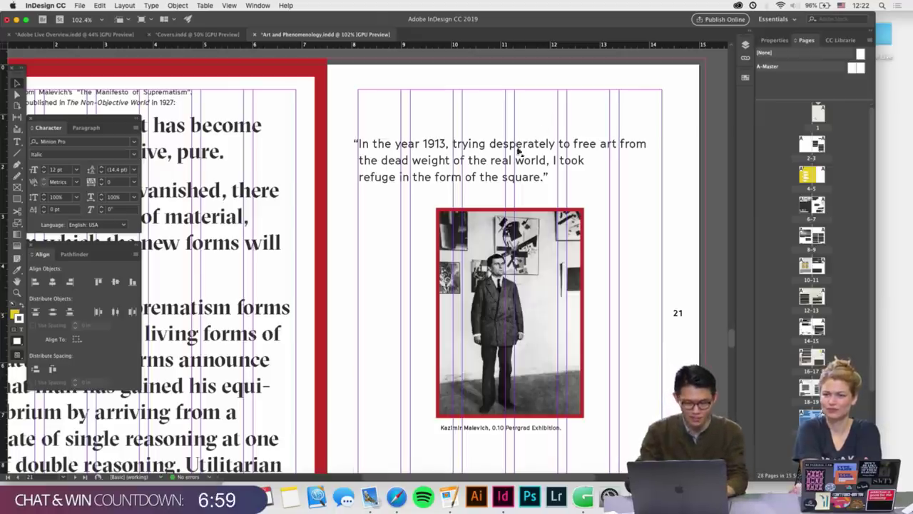
Fit the pages 20–21 spread in the window and click into the left quote
key("w")
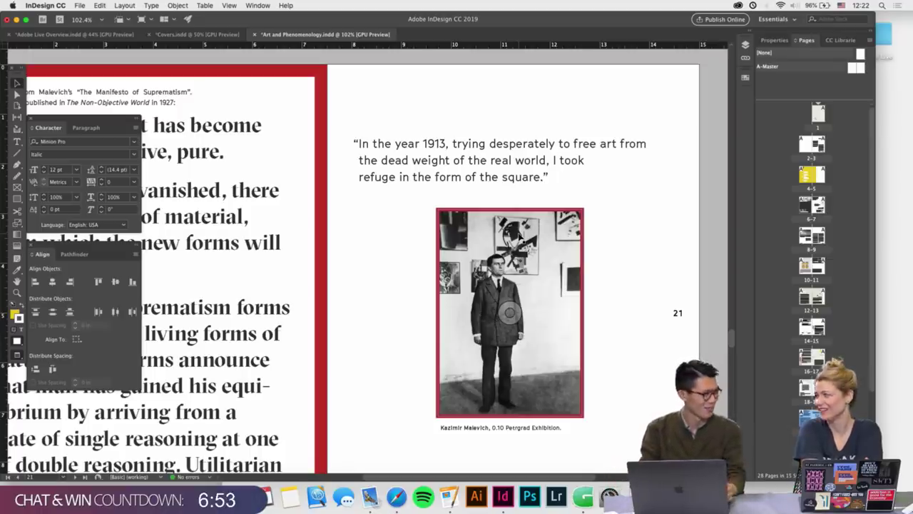
scroll(523, 242, "down", 2)
key("w")
scroll(519, 236, "down", 3)
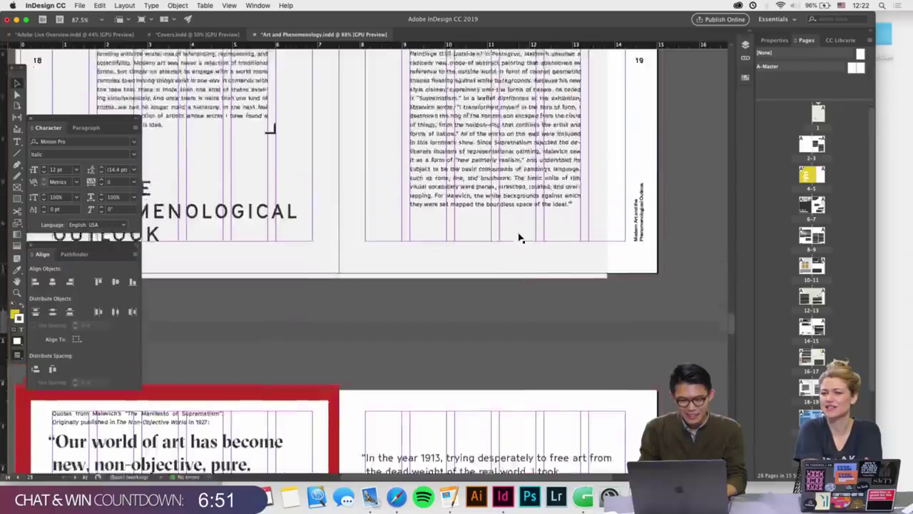
key("super+alt+0")
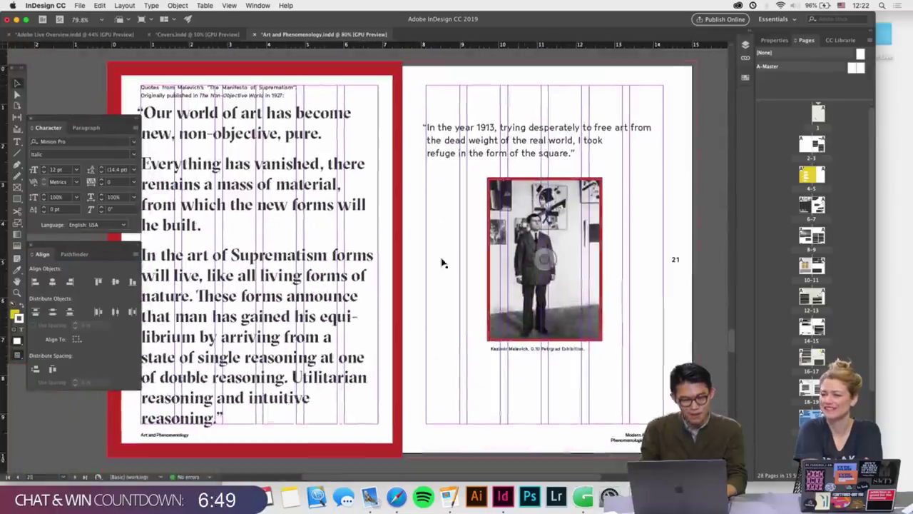
left_click(308, 279)
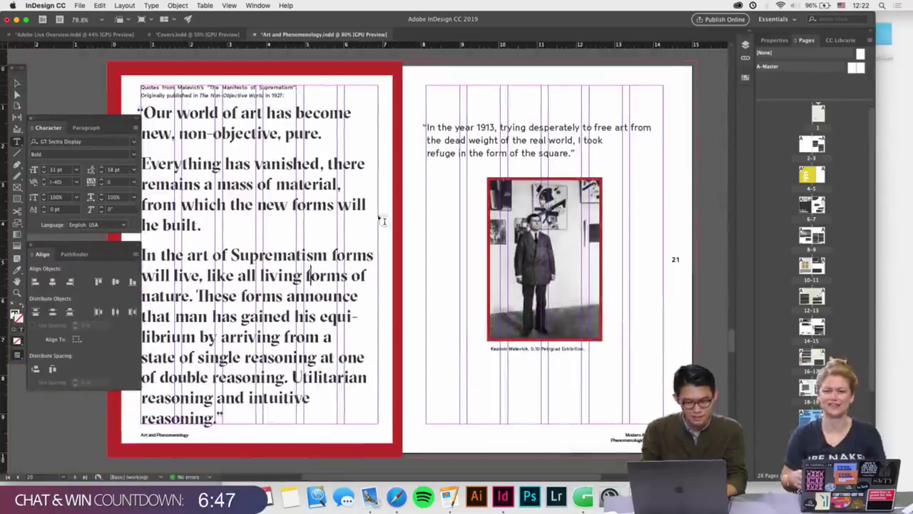
Set the right-page 1913 quote to 31 pt
double_click(494, 153)
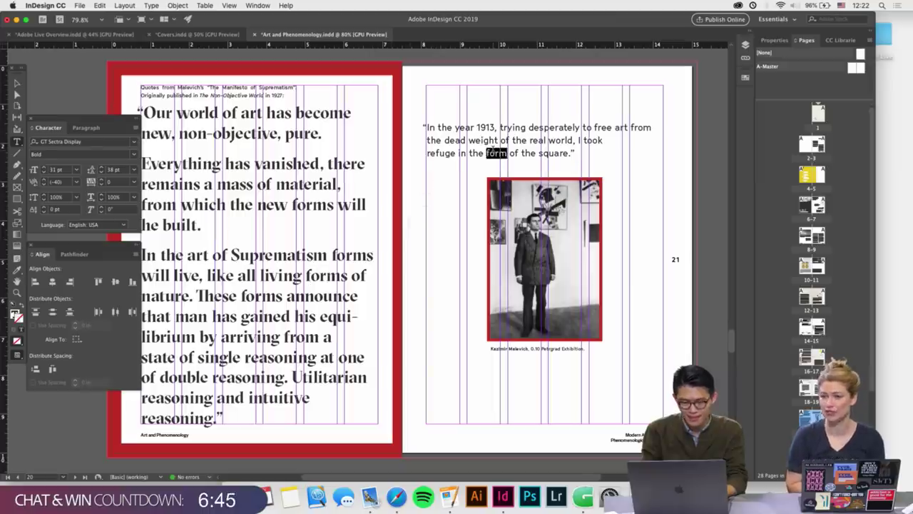
key("super+a")
double_click(54, 169)
type("31")
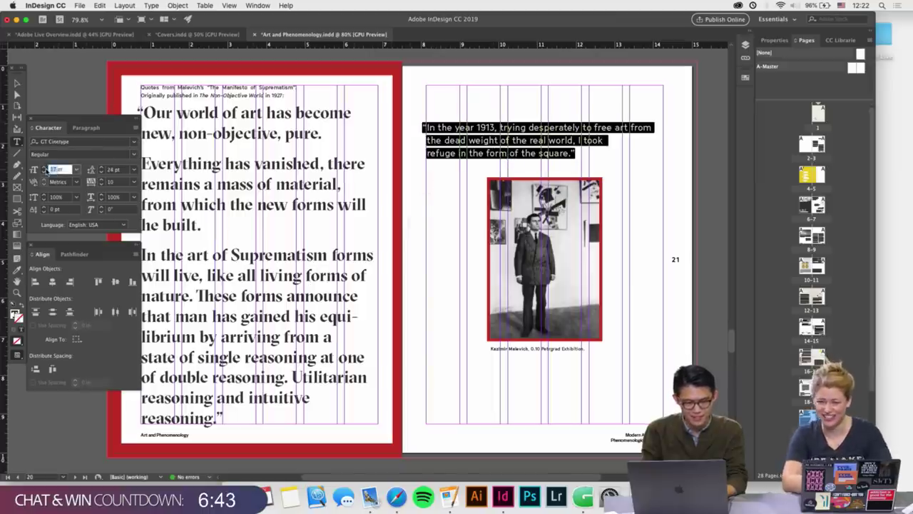
key("Return")
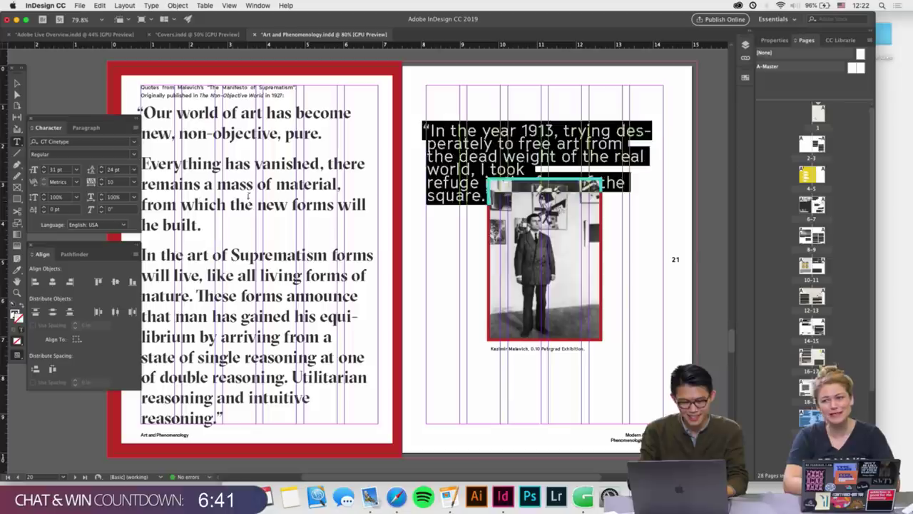
left_click(248, 204)
Give the quote 38 pt leading and switch it to the GT Sectra Display family
triple_click(503, 147)
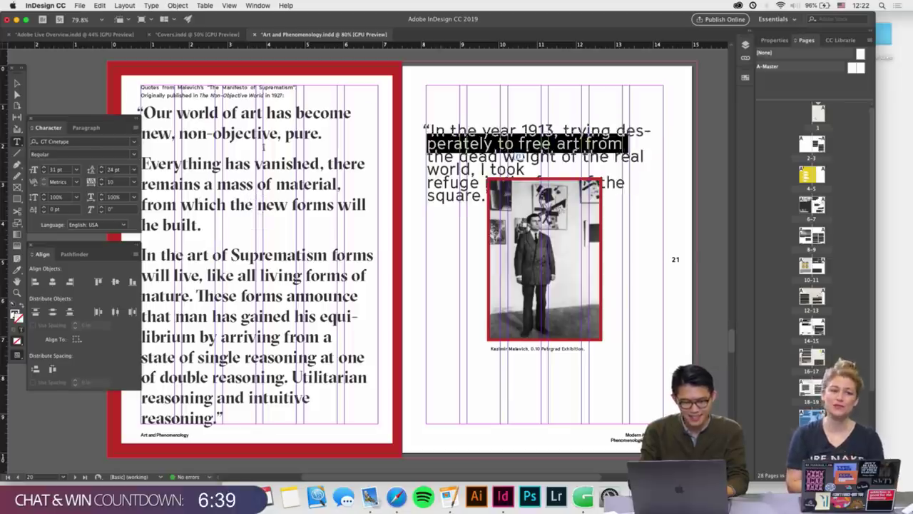
key("super+a")
double_click(112, 170)
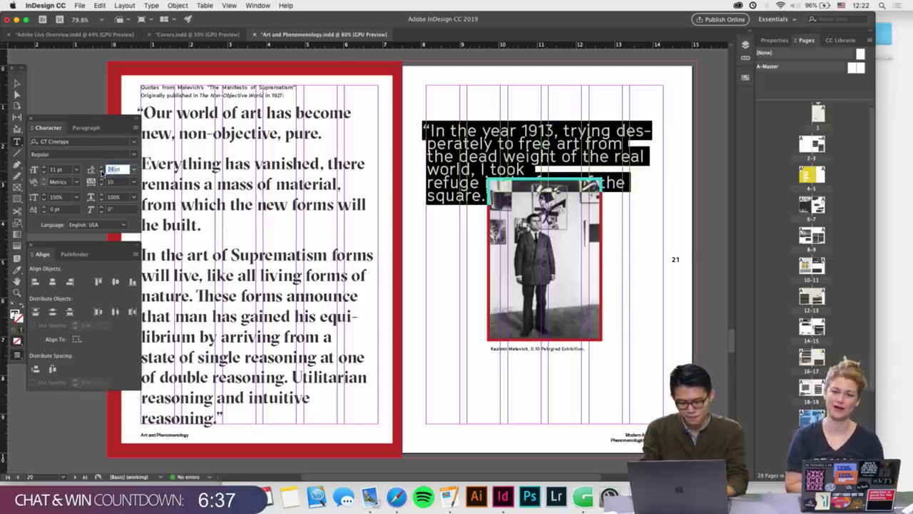
type("38")
key("Return")
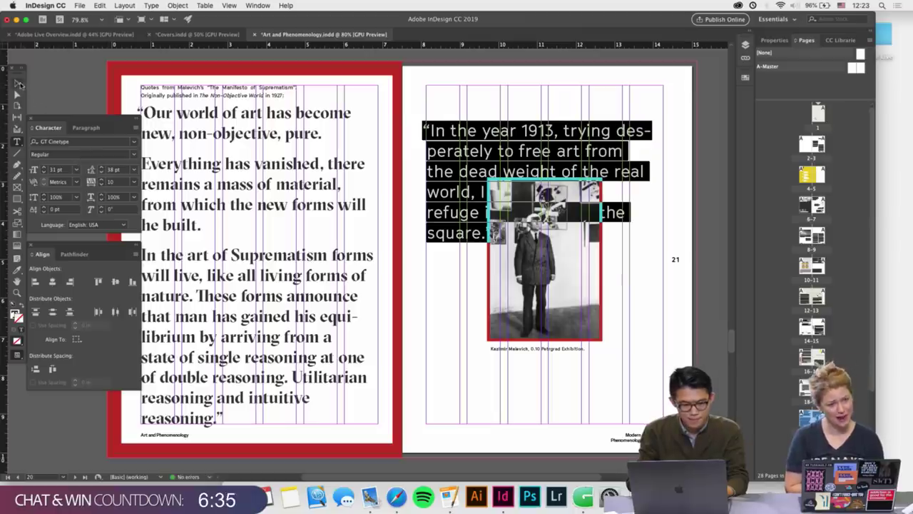
left_click(106, 141)
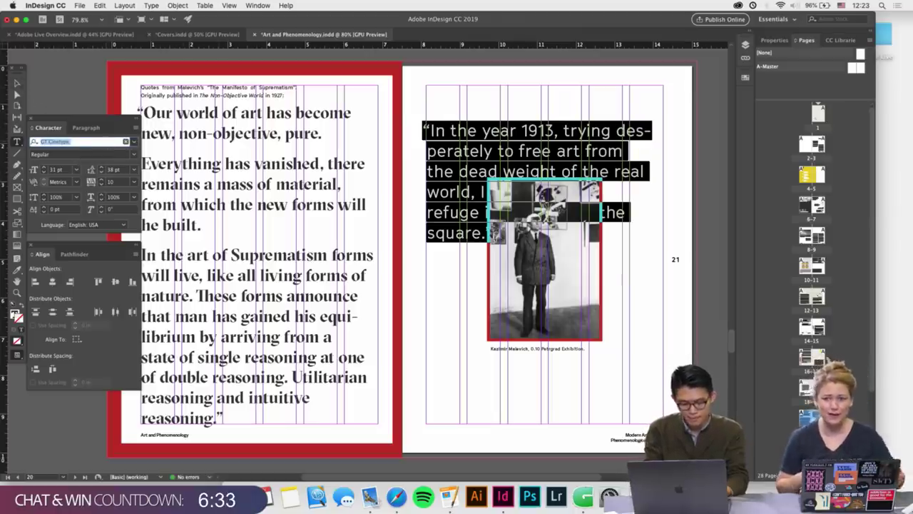
type("Gt sectra")
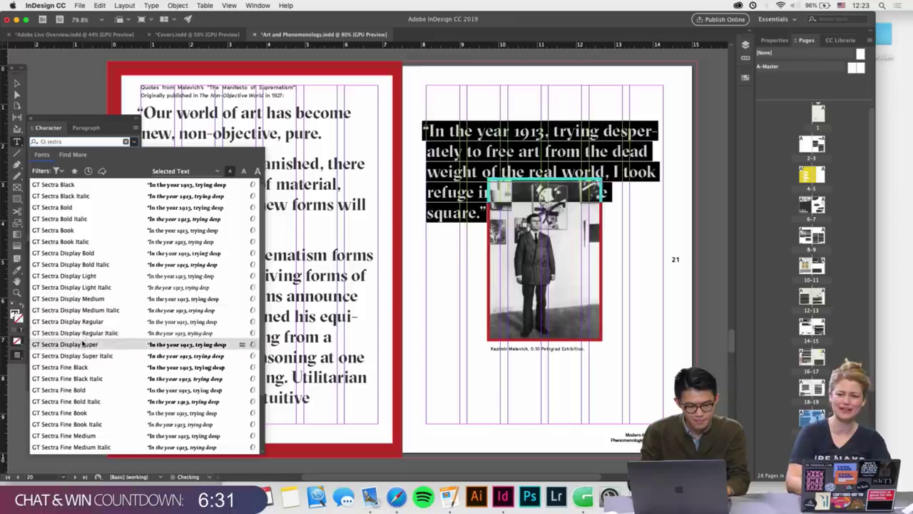
left_click(311, 284)
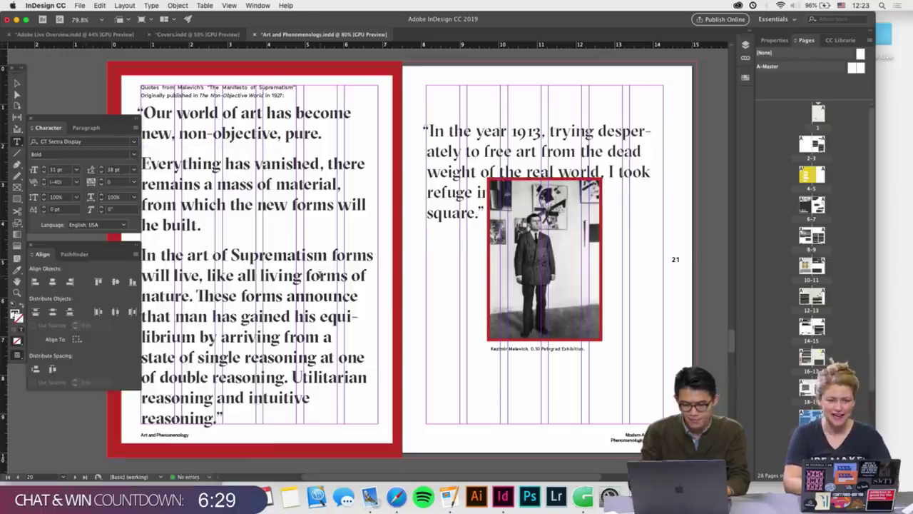
Set the right-page quote's font style to Bold Italic
triple_click(483, 172)
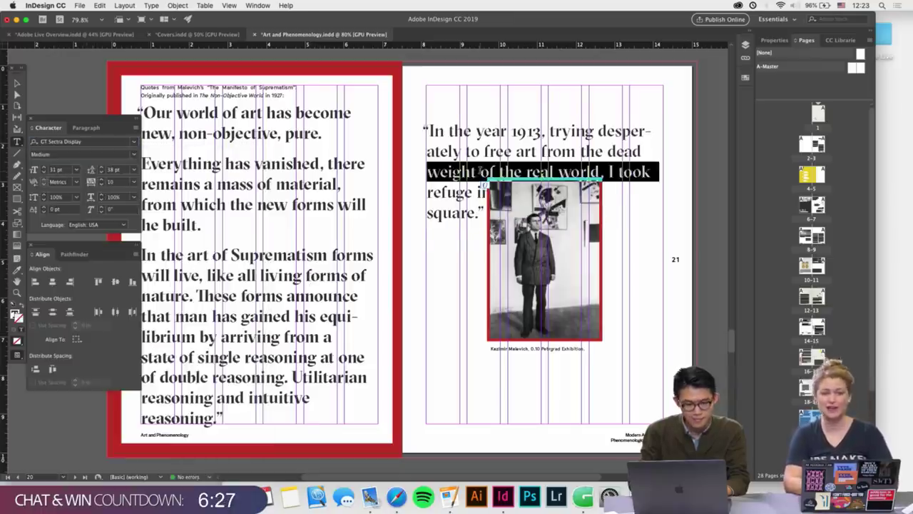
left_click(482, 172)
left_click(135, 156)
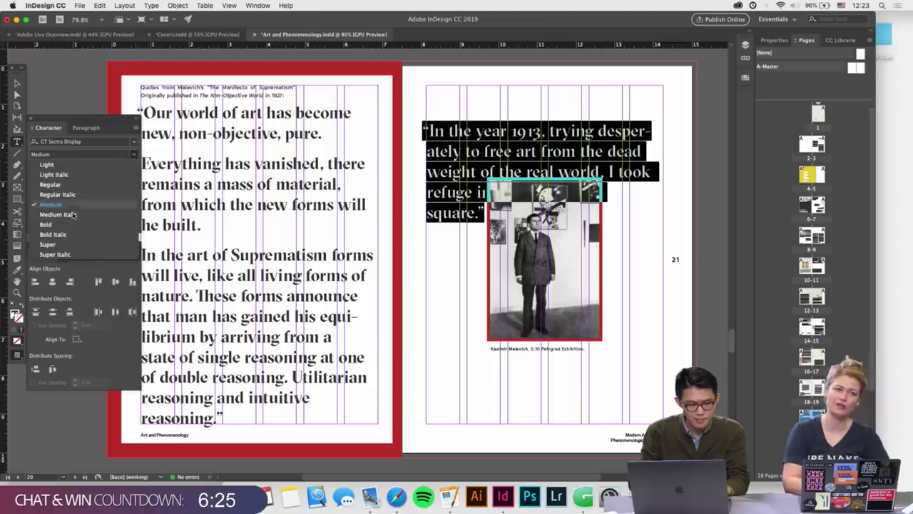
left_click(64, 224)
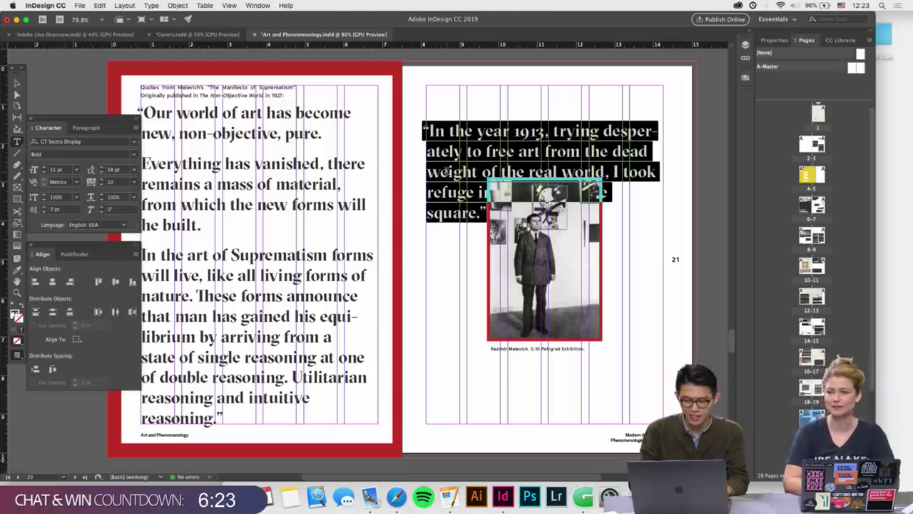
left_click(446, 171)
double_click(445, 171)
key("super+a")
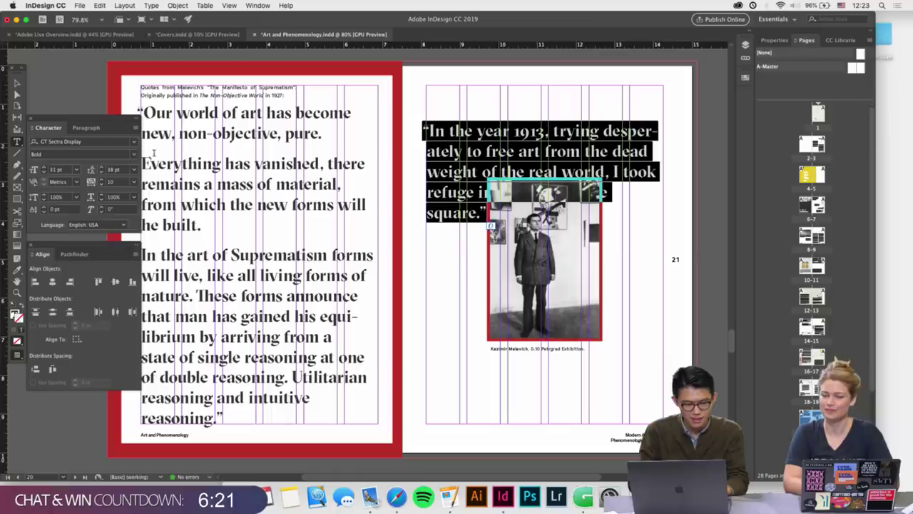
left_click(134, 156)
left_click(61, 235)
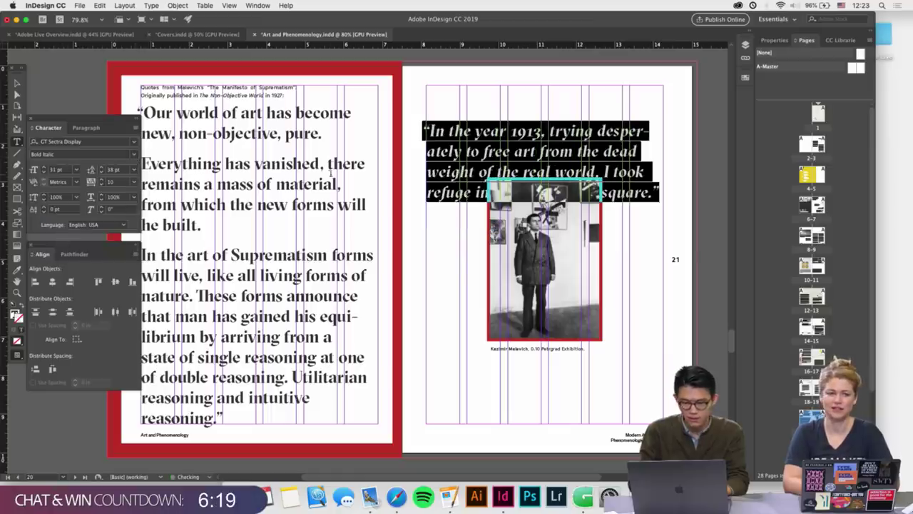
triple_click(253, 219)
Try Bold Italic on the left-page quote and preview the spread without guides
key("super+a")
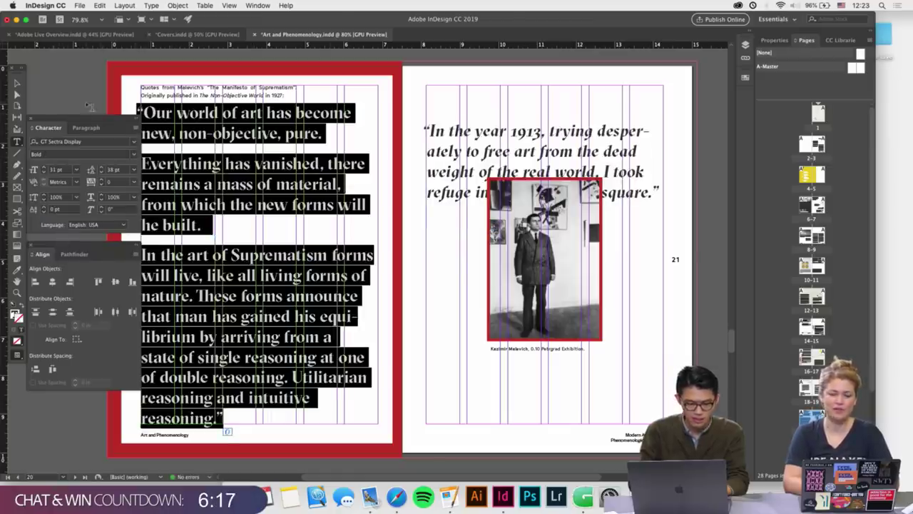
left_click(133, 155)
left_click(57, 235)
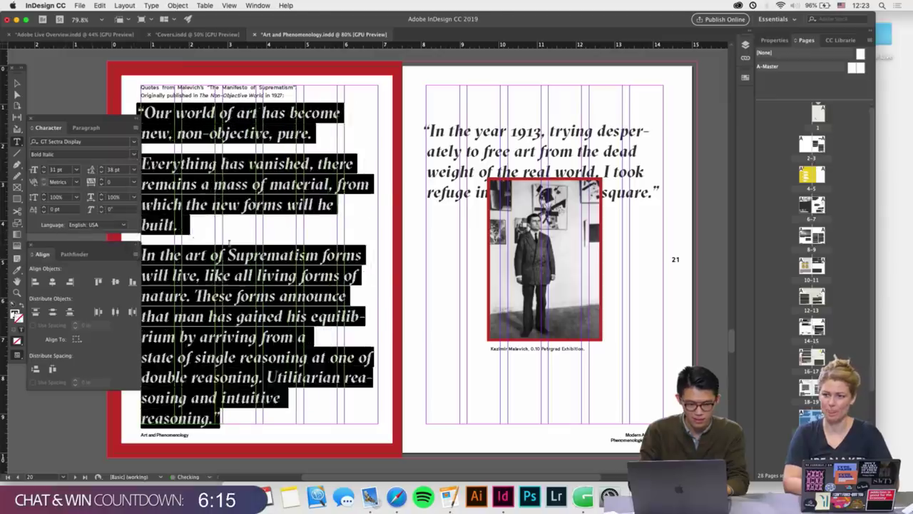
left_click(301, 277)
scroll(301, 277, "left", 2)
left_click(17, 83)
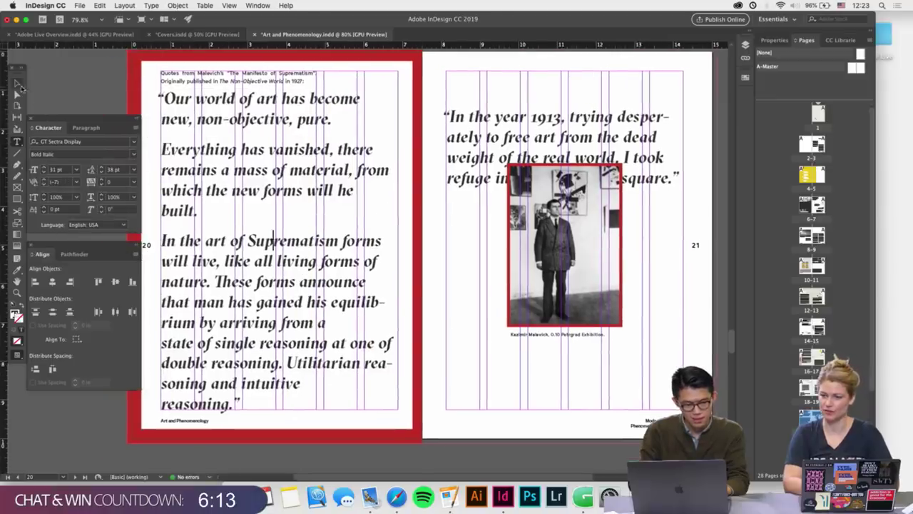
left_click(70, 89)
key("w")
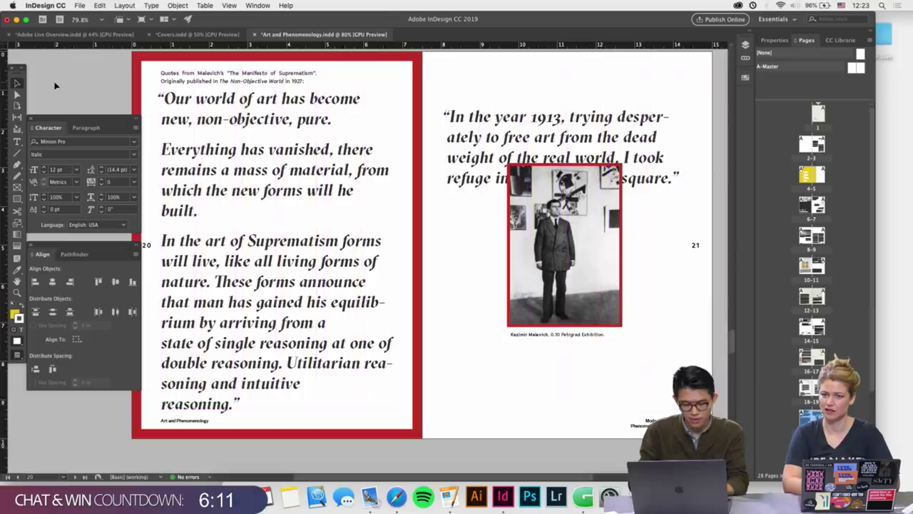
scroll(55, 86, "left", 1)
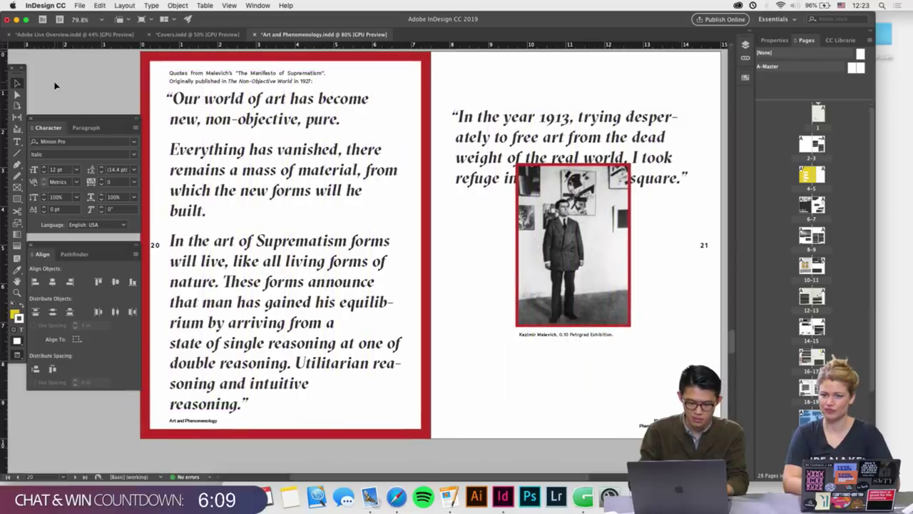
Test forced line breaks before 'equilibrium' and 'reasoning', then undo them
double_click(355, 314)
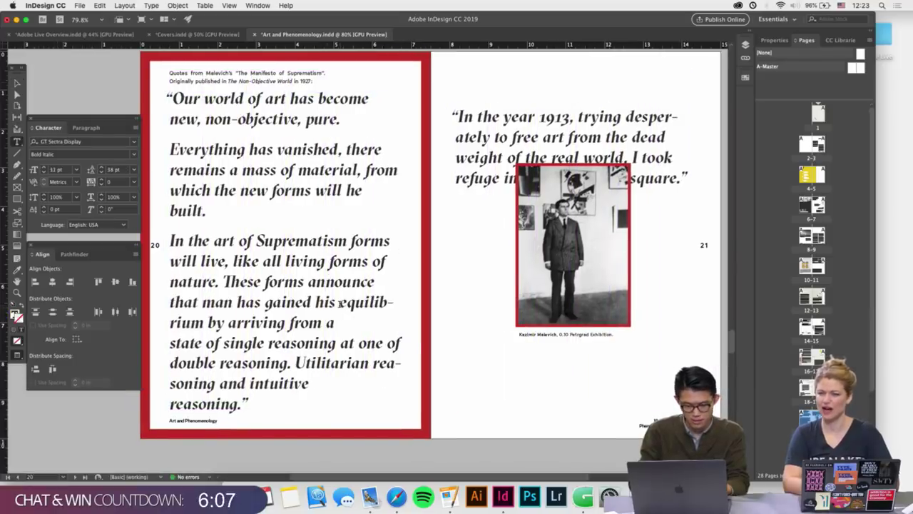
left_click(340, 303)
key("shift+Return")
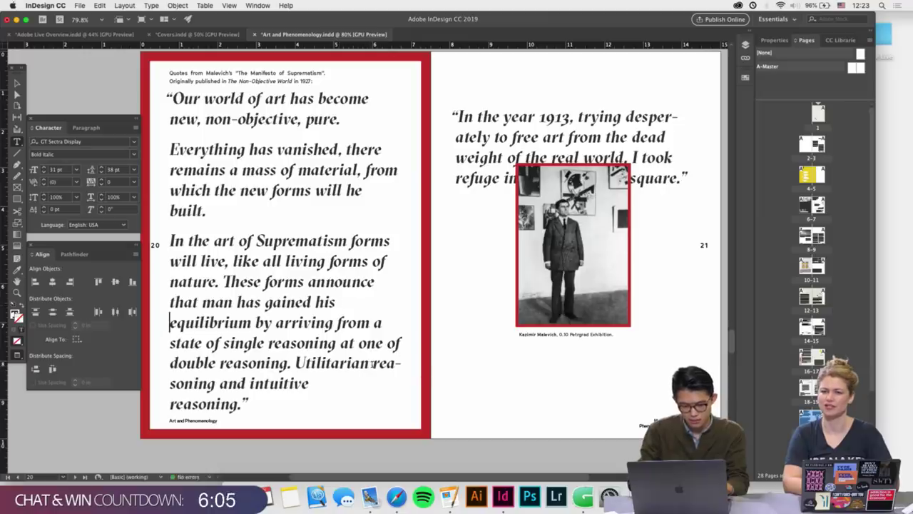
left_click(373, 364)
key("shift+Return")
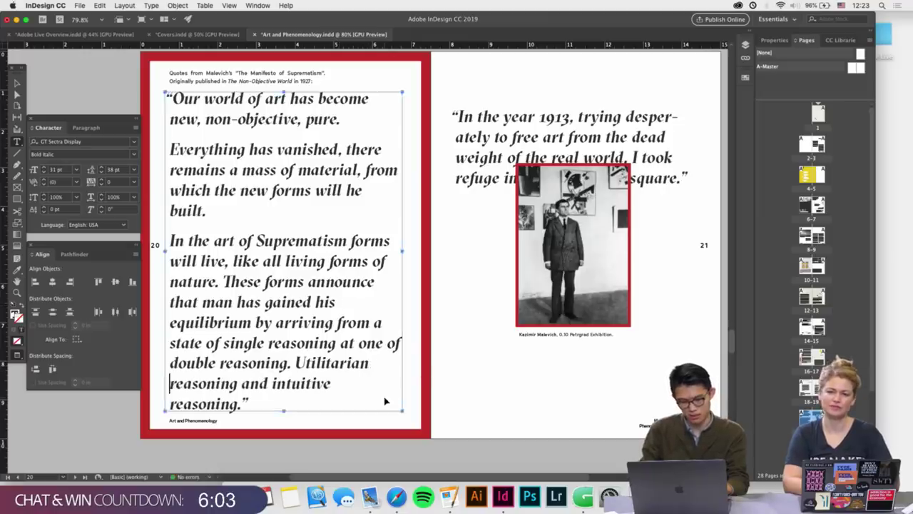
key("super+z")
key("super+z")
Revert the left quote to Bold and force 'equilibrium' onto the next line with a soft return
key("super+a")
key("super+shift+i")
left_click(285, 320)
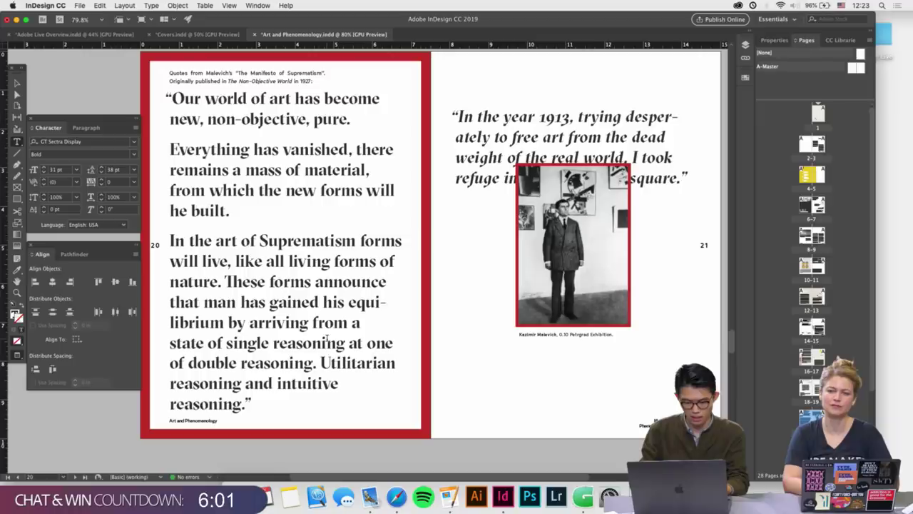
left_click(348, 303)
key("shift+Return")
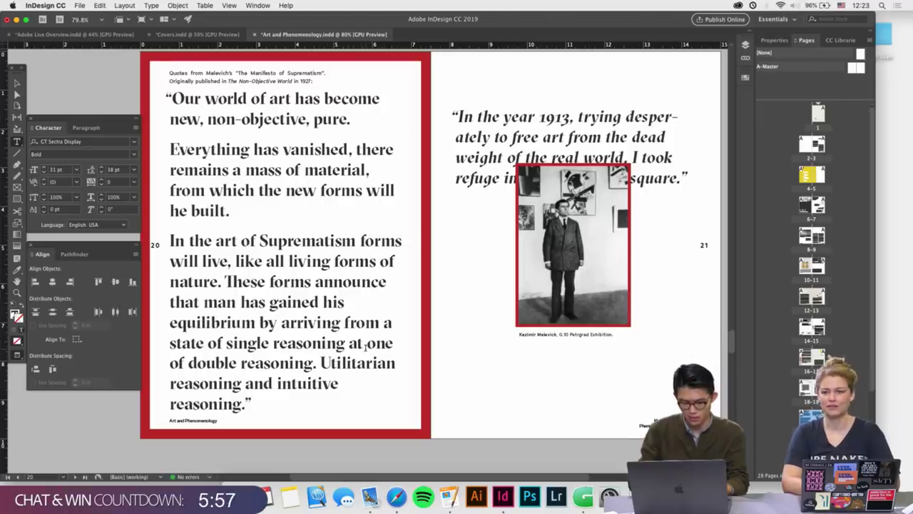
scroll(365, 346, "up", 2)
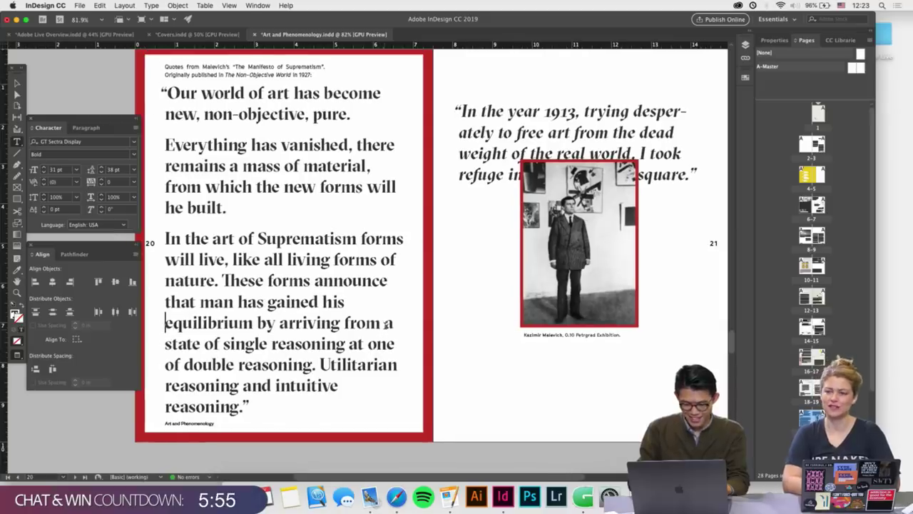
left_click(385, 323)
key("shift+Return")
key("super+z")
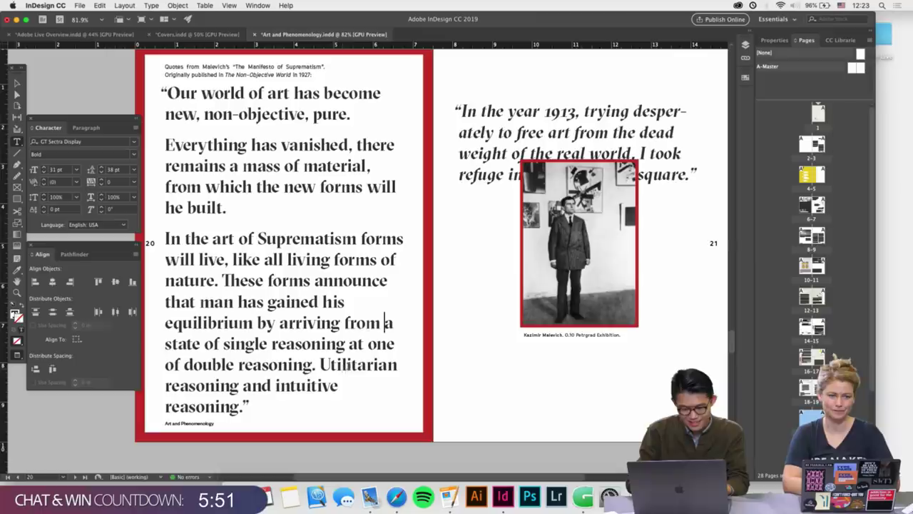
scroll(166, 318, "down", 2)
key("Escape")
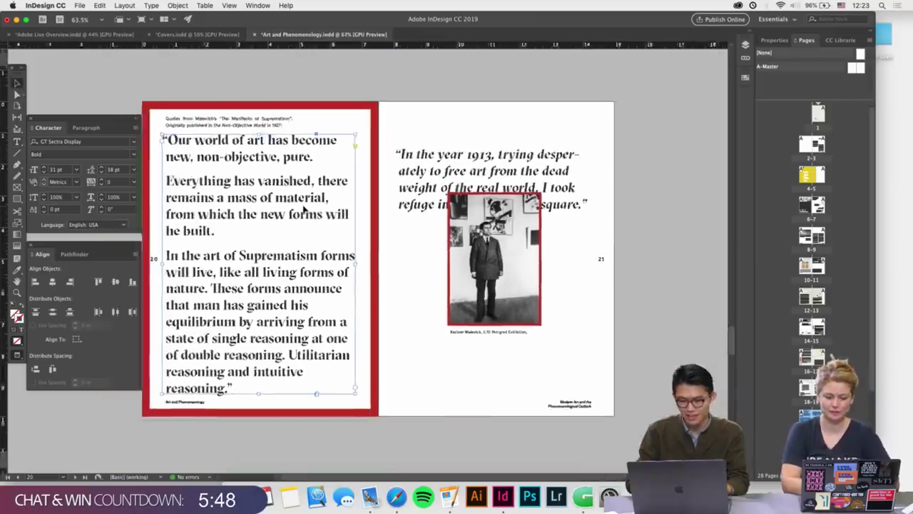
Drag the 1913 quote frame to the top of page 19 and shorten it to fit its text
scroll(302, 206, "up", 3)
left_click_drag(442, 321, 418, 151)
scroll(426, 135, "up", 3)
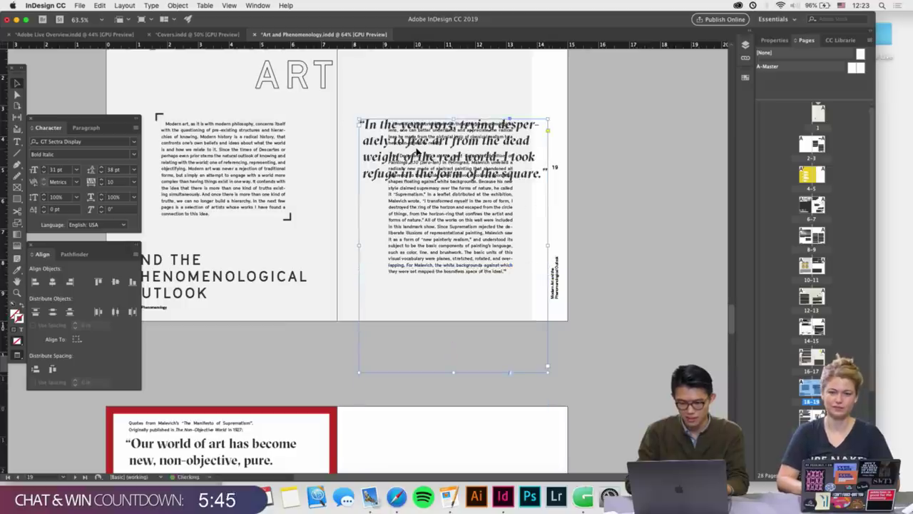
scroll(418, 151, "down", 1)
scroll(417, 151, "up", 2)
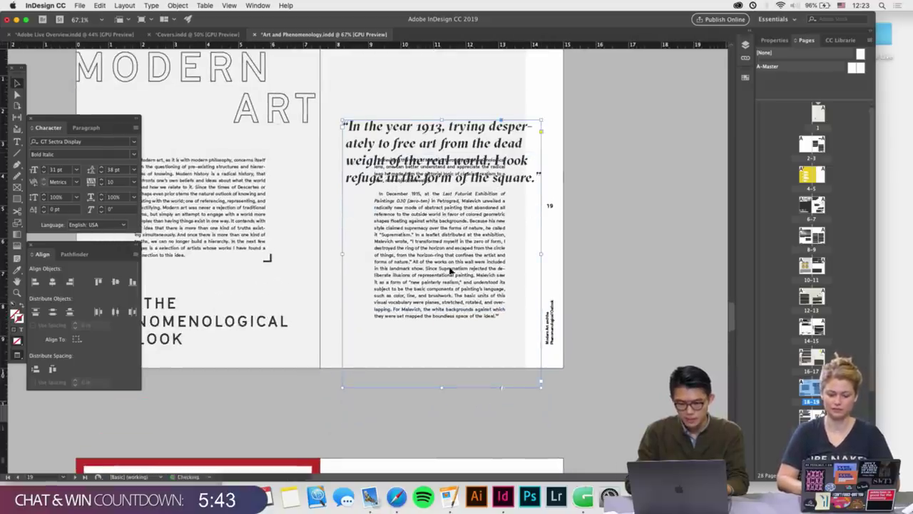
left_click_drag(442, 387, 441, 211)
left_click(443, 261)
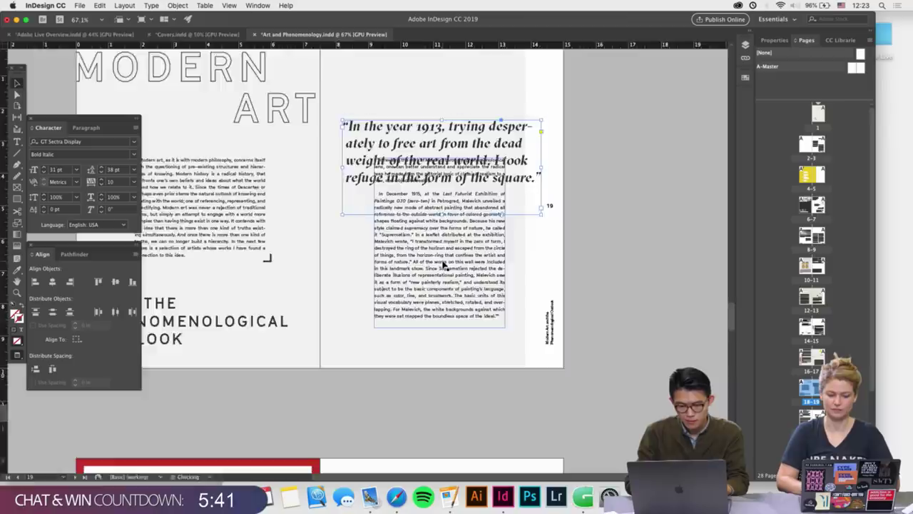
scroll(442, 264, "up", 5)
scroll(441, 267, "down", 5)
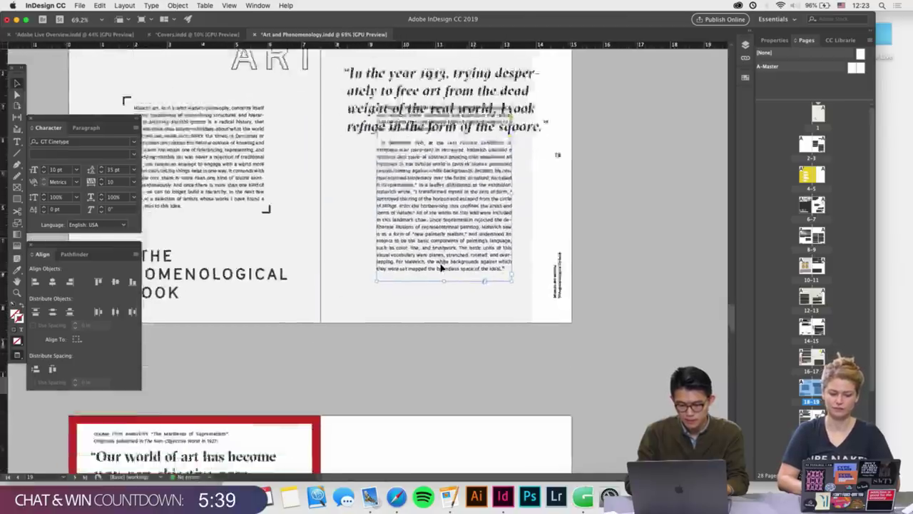
scroll(440, 265, "down", 3)
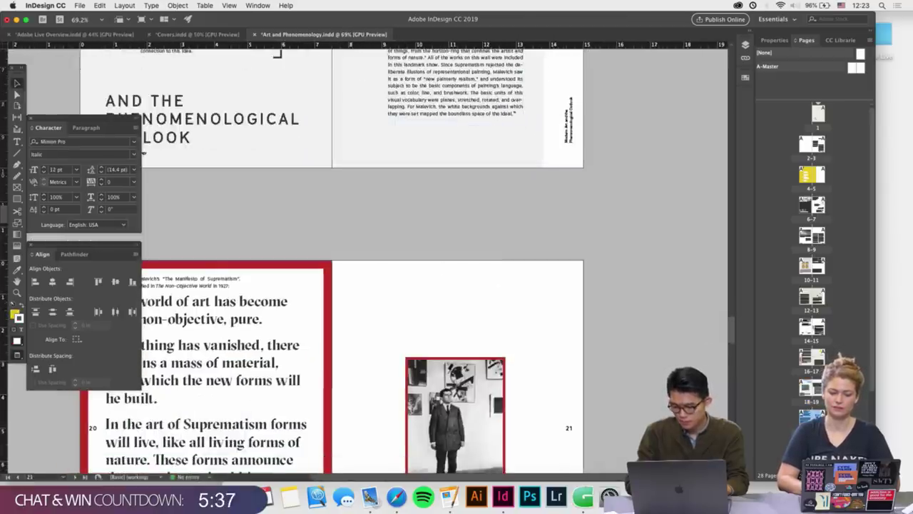
scroll(584, 350, "down", 3)
scroll(583, 350, "down", 2)
scroll(584, 350, "up", 3)
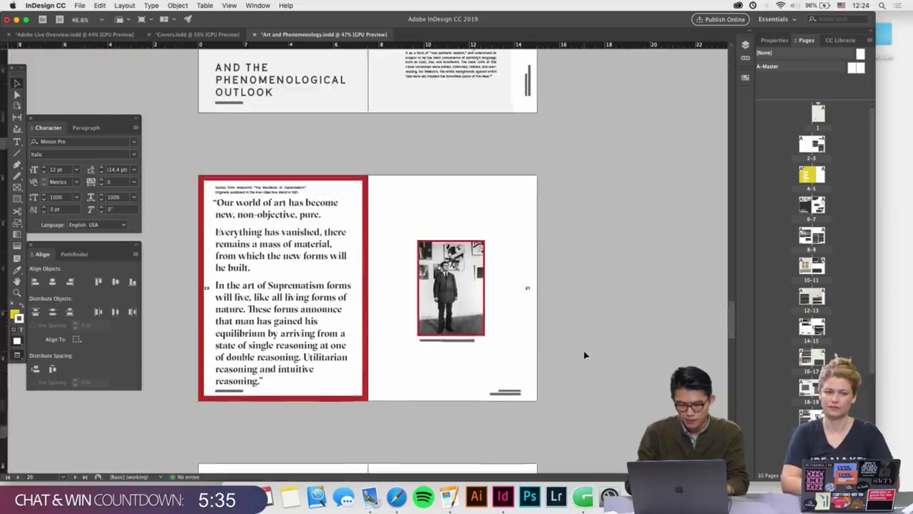
scroll(432, 202, "down", 5)
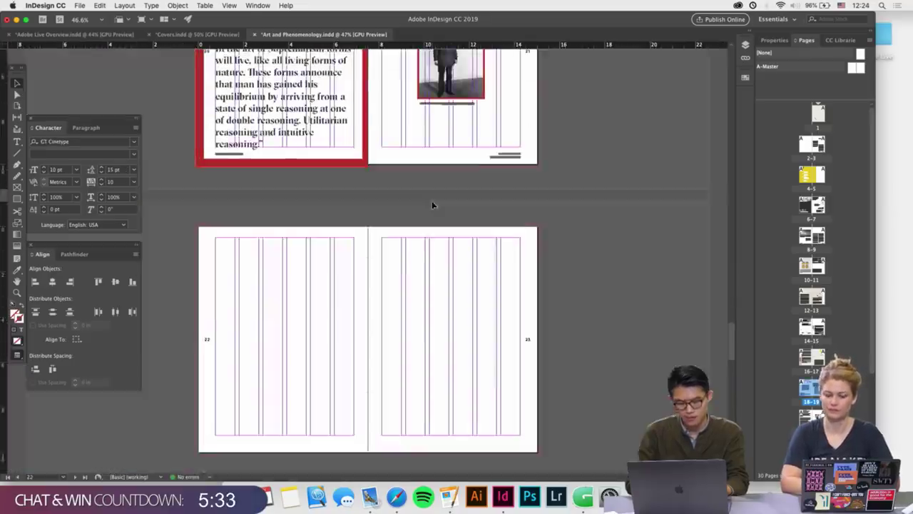
Paste the copied text frame onto page 23
scroll(392, 289, "up", 1)
scroll(391, 289, "up", 1)
key("super+v")
left_click_drag(367, 326, 449, 363)
Delete all of page 19's long 1915 exhibition body text
scroll(352, 279, "up", 10)
scroll(434, 264, "up", 3)
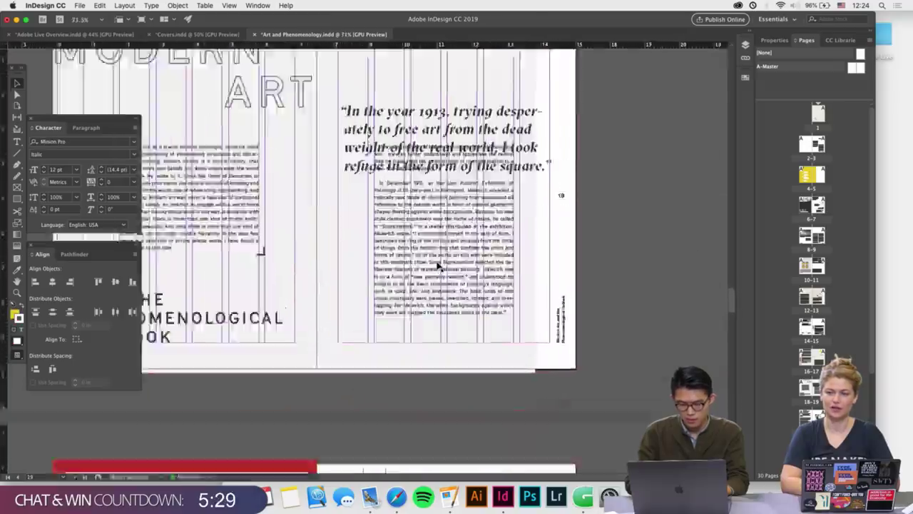
double_click(440, 263)
key("super+a")
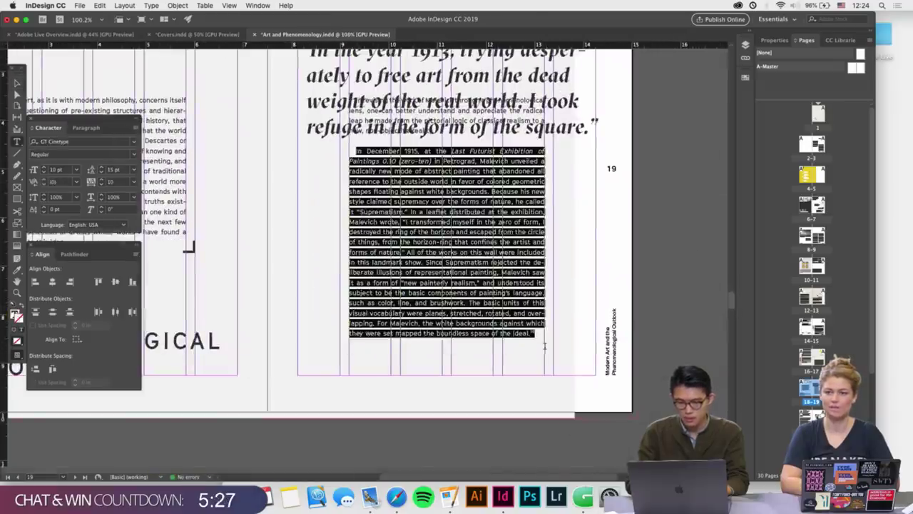
key("BackSpace")
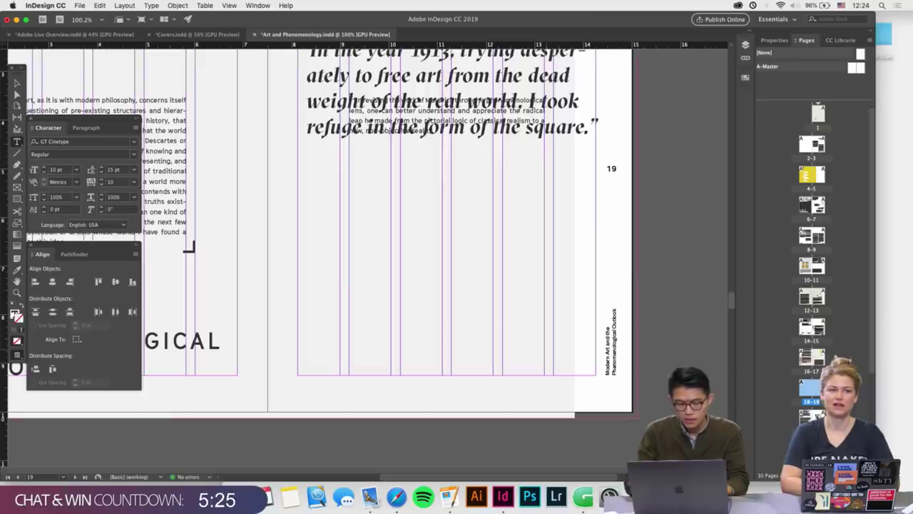
Nudge the 'In revising' paragraph frame below the quote and shorten it to fit its text
left_click(24, 85)
key("shift+Down")
key("shift+Down")
key("shift+Down")
key("shift+Down")
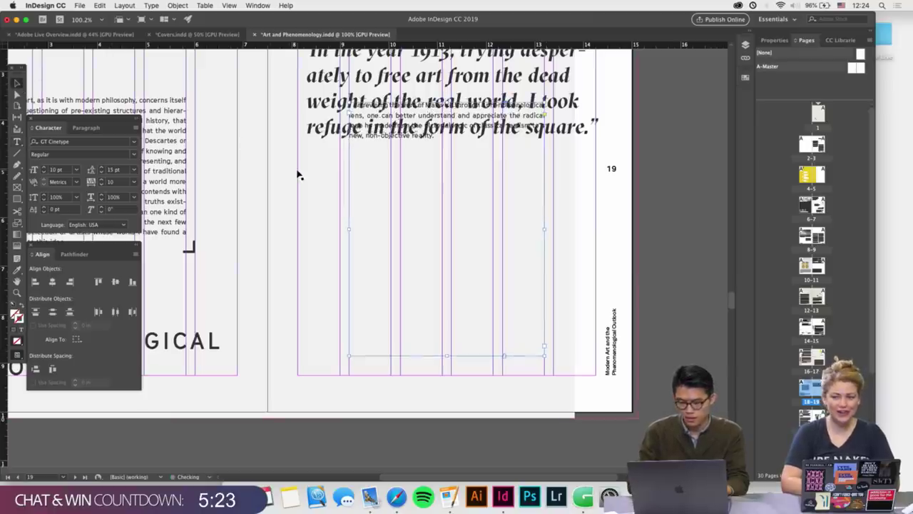
key("shift+Down")
key("shift+Down")
key("shift+Down")
key("shift+Down")
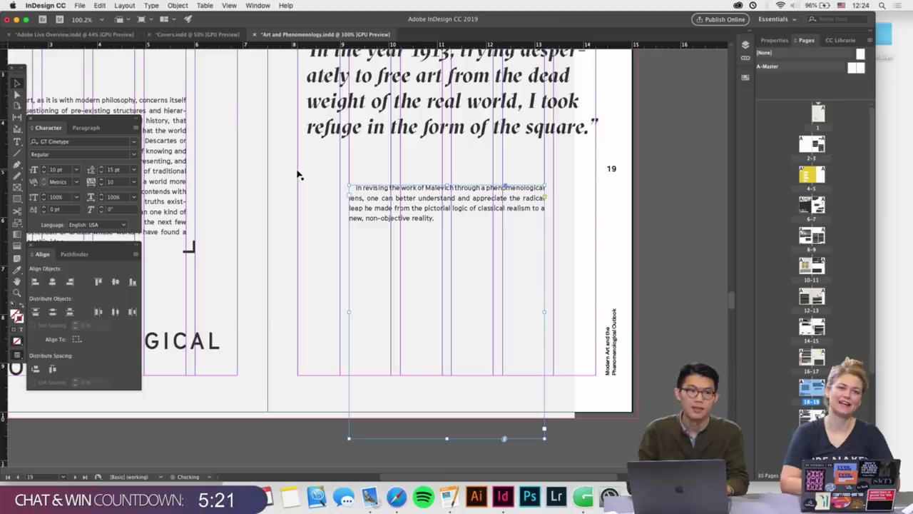
scroll(422, 211, "down", 2)
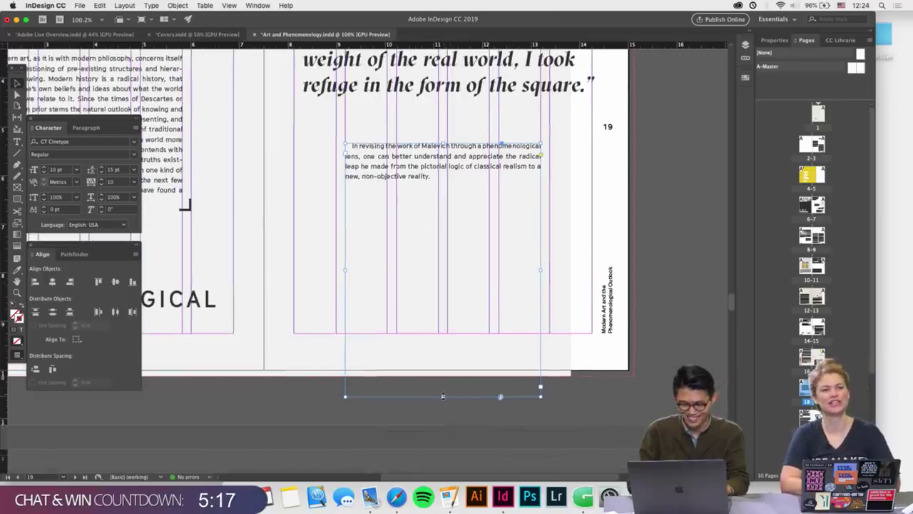
left_click_drag(442, 395, 453, 194)
left_click(448, 224)
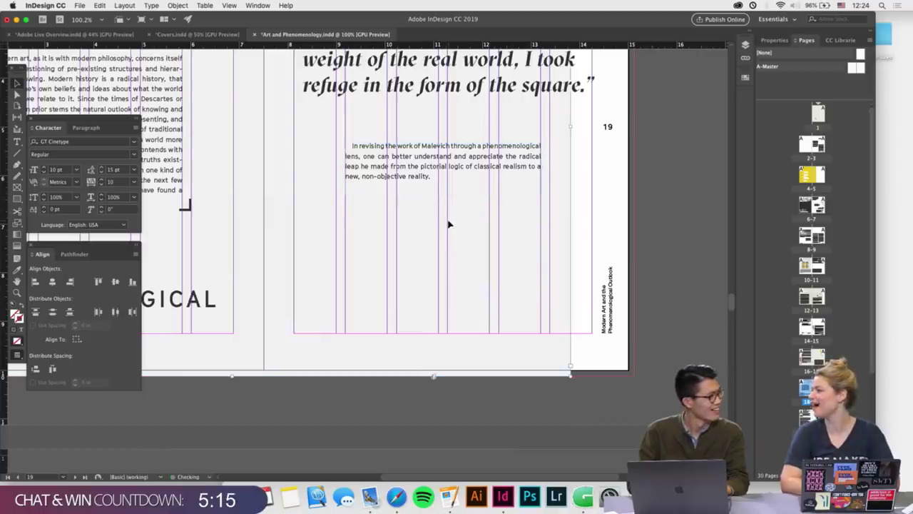
scroll(448, 224, "down", 2)
scroll(447, 219, "up", 3)
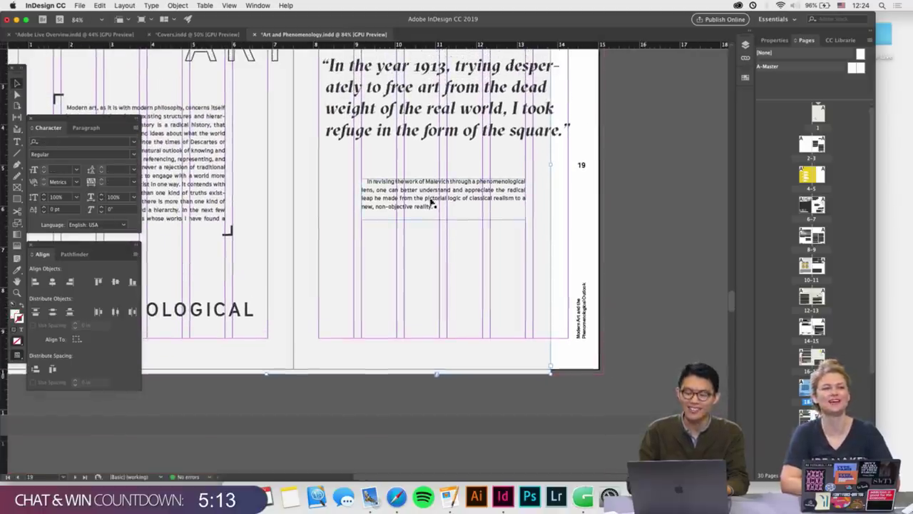
left_click(431, 203)
key("Down")
key("Down")
key("Down")
key("Down")
key("Down")
key("Down")
key("Down")
key("Down")
key("Down")
key("Down")
key("Down")
key("Down")
key("Down")
key("Down")
key("Down")
key("Down")
key("Down")
key("Down")
key("Down")
key("Down")
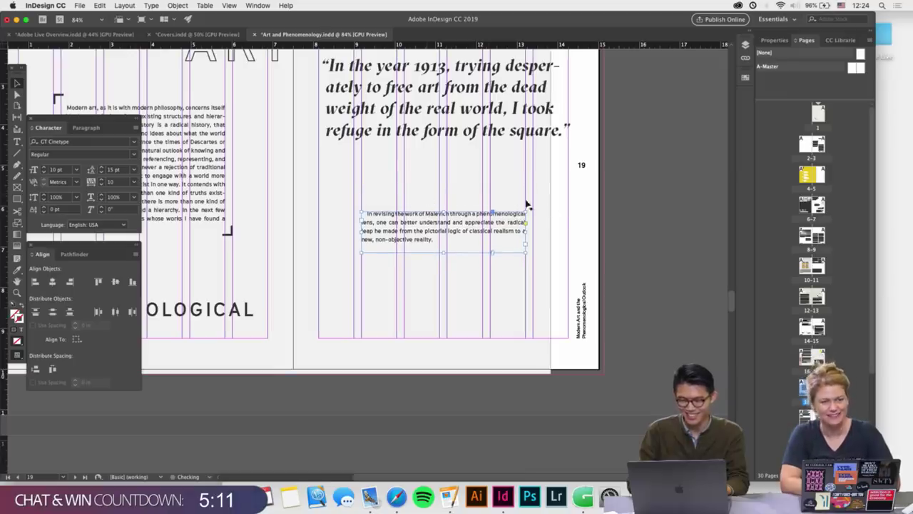
left_click(561, 209)
scroll(561, 210, "up", 4)
Move the 1913 quote frame up, narrow it, and enlarge it to reveal the overset line
left_click(559, 218)
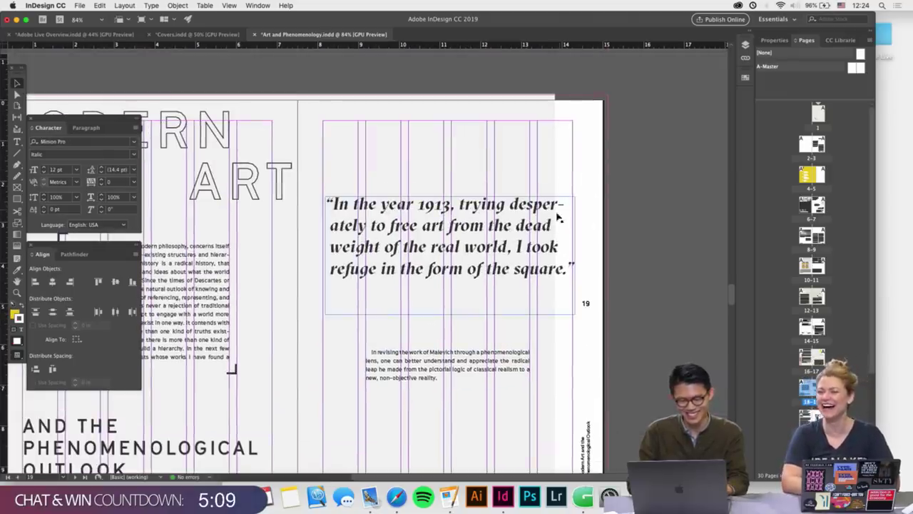
left_click(558, 217)
left_click_drag(448, 233, 447, 209)
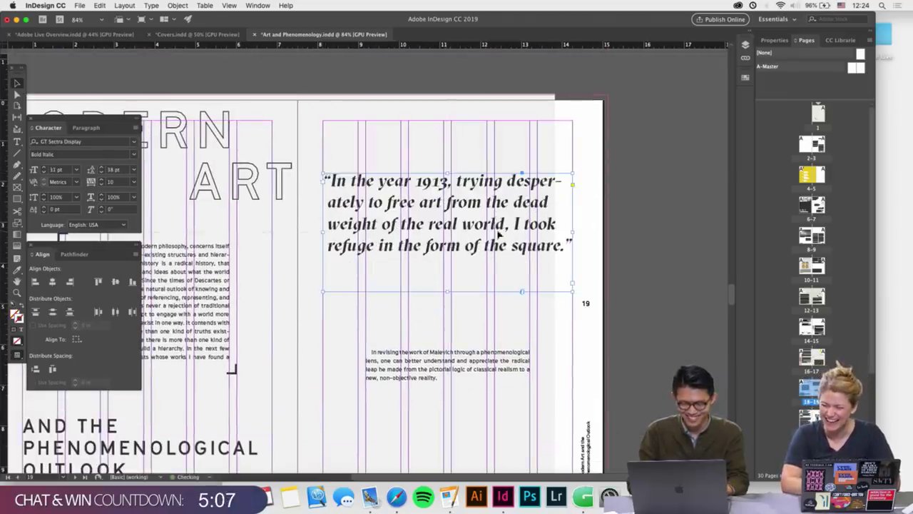
left_click_drag(572, 232, 549, 235)
left_click(582, 234)
scroll(581, 234, "up", 2)
left_click(435, 220)
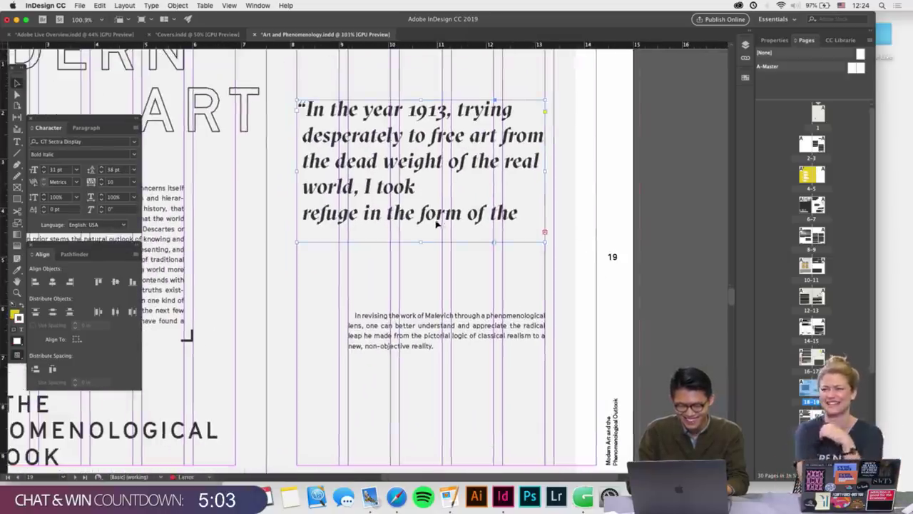
left_click_drag(420, 249, 419, 286)
Remove the forced line break after 'took' and trim the bottom of the 'In revising' frame
double_click(407, 235)
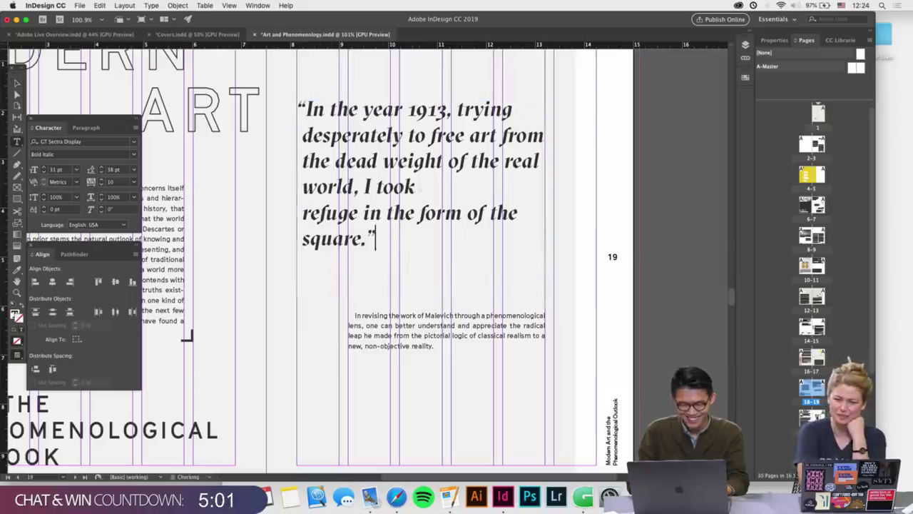
key("BackSpace")
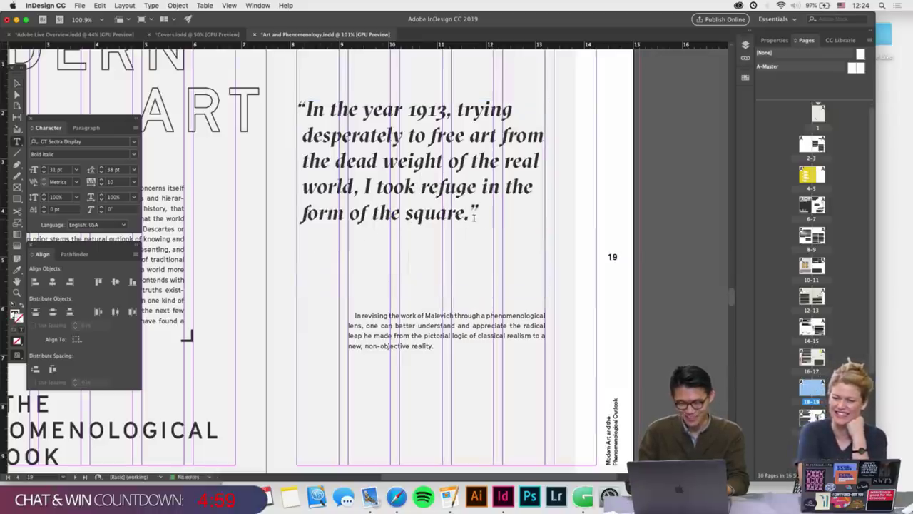
key("Escape")
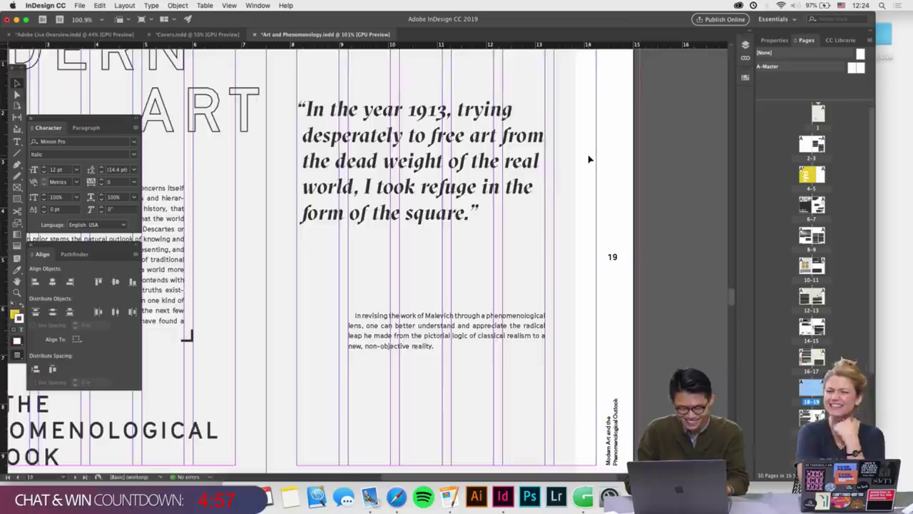
scroll(589, 157, "down", 1)
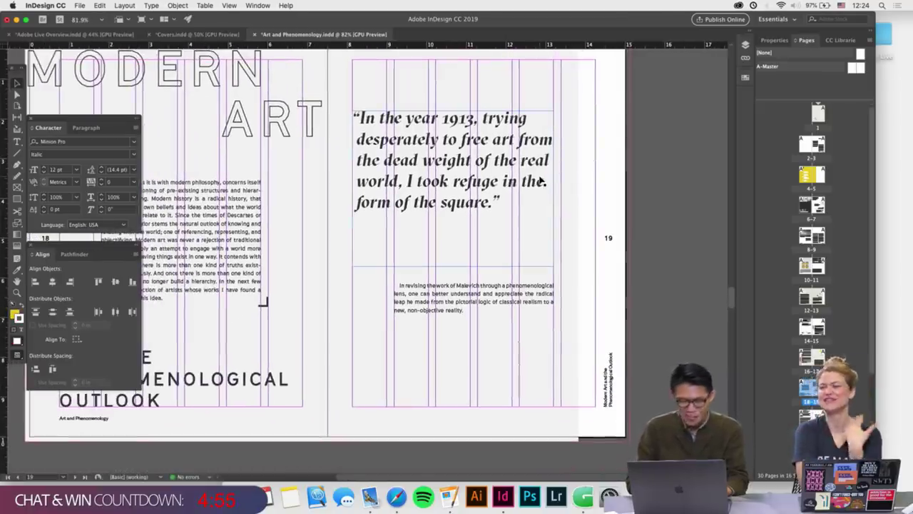
scroll(521, 217, "down", 1)
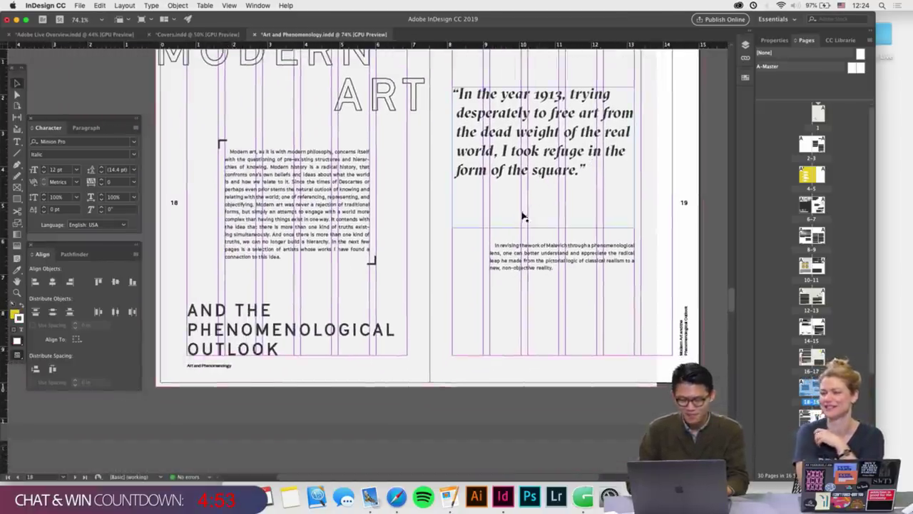
scroll(510, 291, "up", 2)
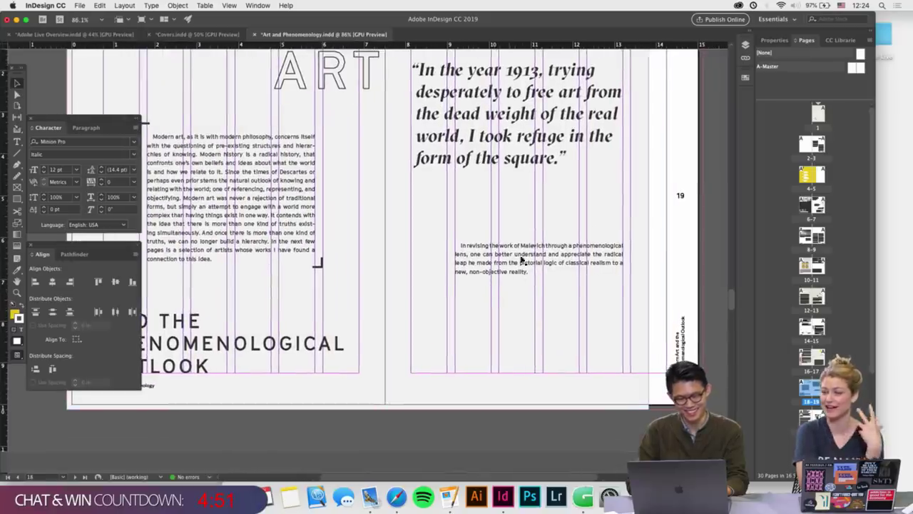
left_click(520, 261)
left_click_drag(539, 285, 516, 343)
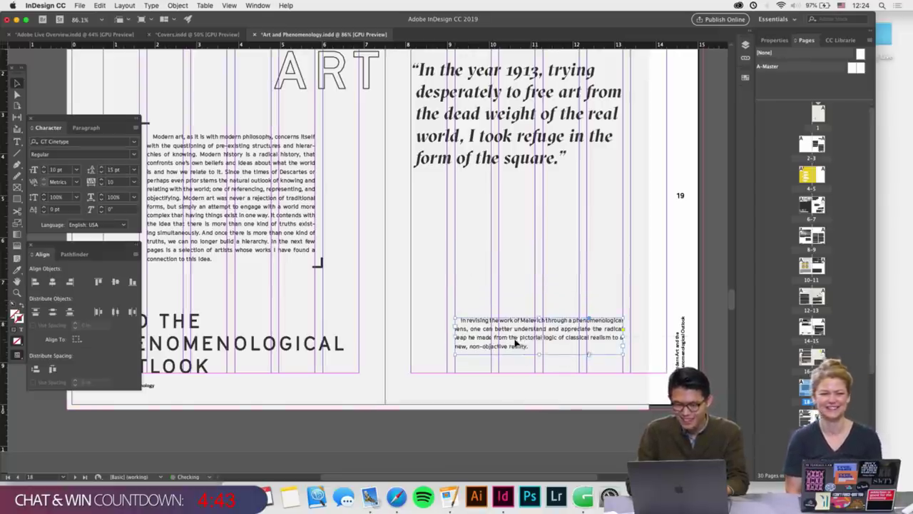
Shorten the Malevich quote frame on page 19 by raising its bottom edge
left_click(669, 236)
key("w")
scroll(666, 238, "down", 2)
scroll(665, 239, "up", 3)
left_click(524, 226)
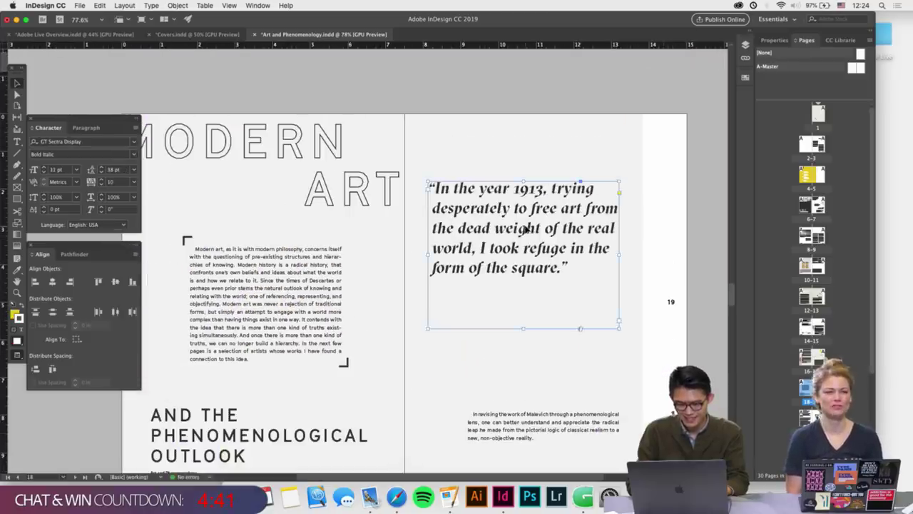
left_click_drag(568, 268, 523, 268)
key("Escape")
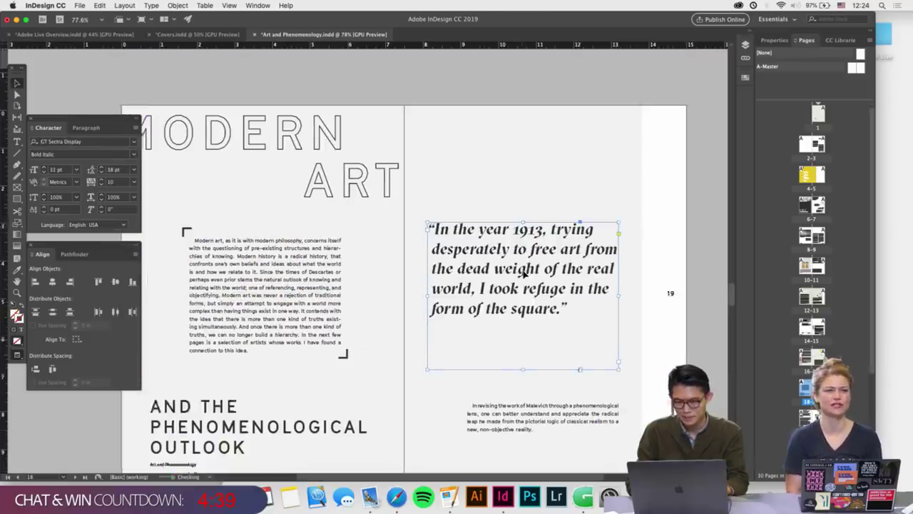
scroll(524, 300, "down", 2)
left_click_drag(521, 345, 521, 301)
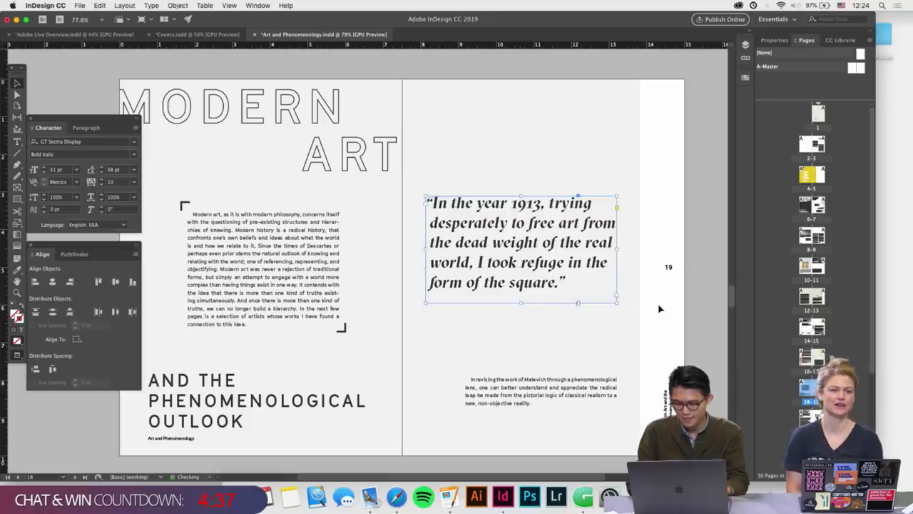
left_click(660, 308)
Nudge the Malevich quote frame slightly higher on page 19, checking it in Preview mode
scroll(651, 309, "up", 1)
left_click(546, 256)
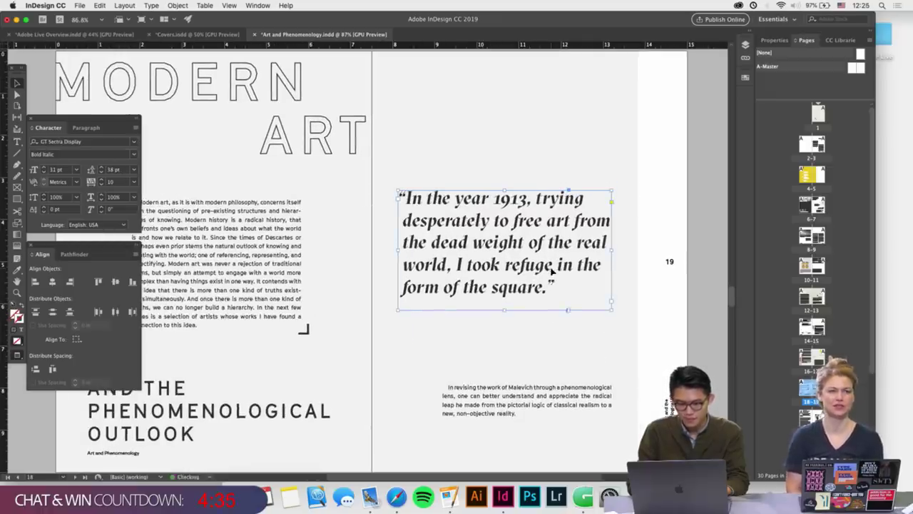
left_click_drag(547, 257, 552, 270)
key("shift+Up")
key("shift+Up")
key("shift+Up")
key("shift+Up")
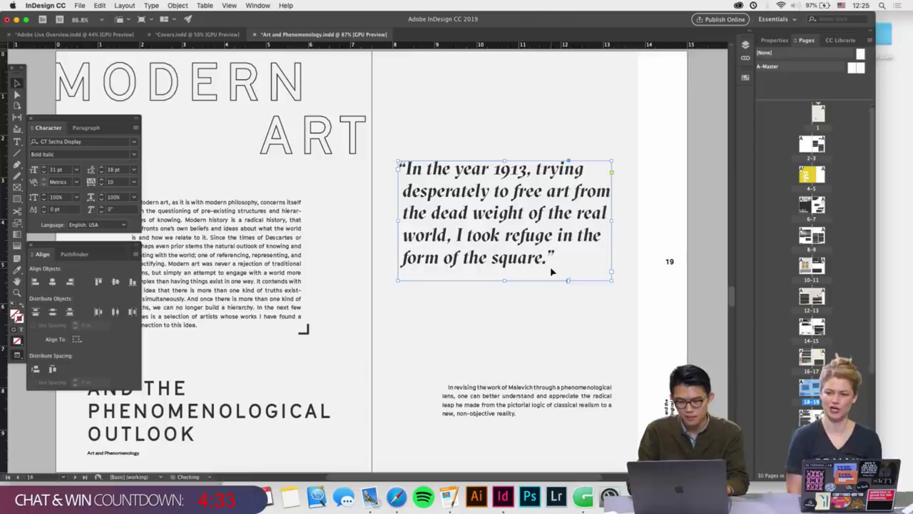
key("super+shift+a")
key("w")
key("super+minus")
key("w")
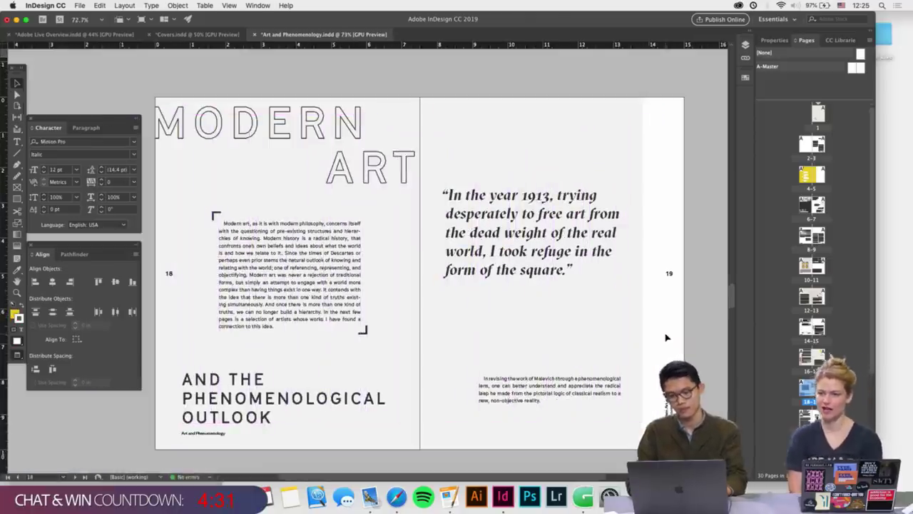
scroll(666, 336, "right", 2)
scroll(666, 336, "down", 2)
left_click(544, 236)
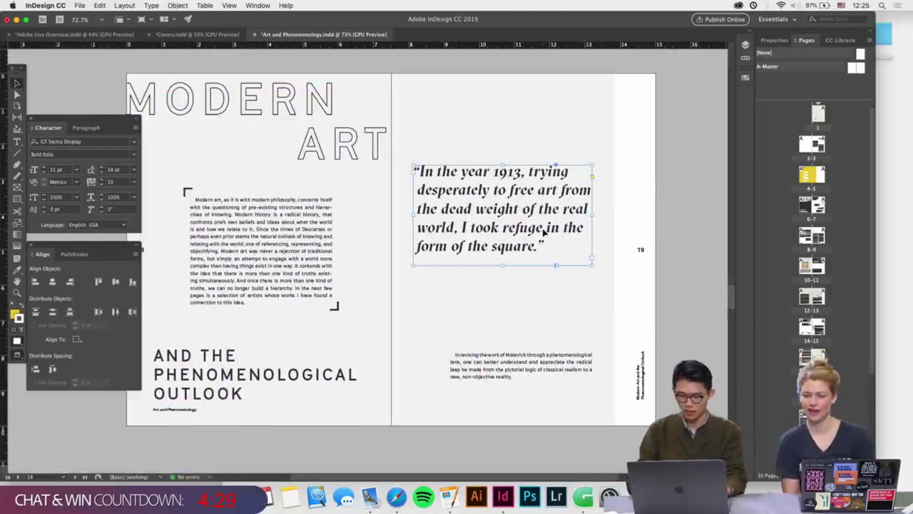
key("shift+Up")
key("super+shift+a")
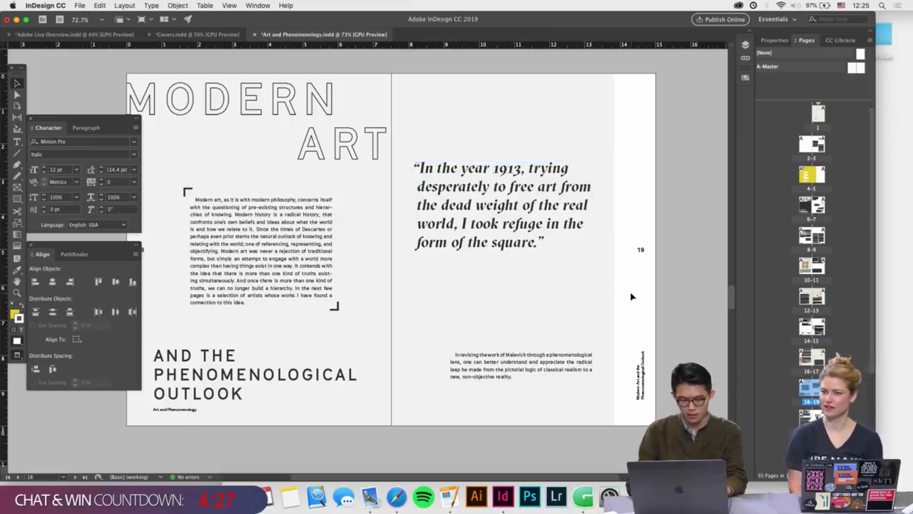
Move the 'In revising the work of Malevich' paragraph up beneath the 1913 quote
scroll(576, 288, "left", 1)
scroll(577, 287, "down", 2)
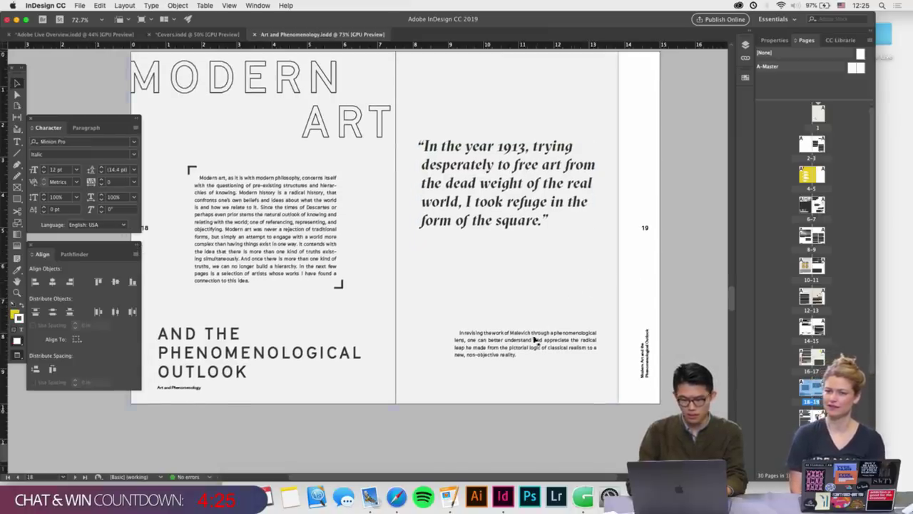
left_click_drag(536, 340, 534, 312)
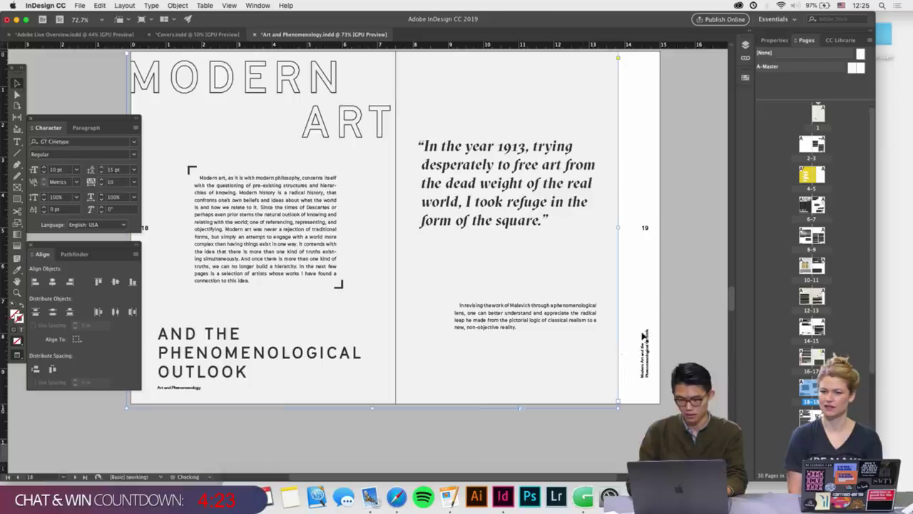
key("w")
scroll(604, 336, "up", 2)
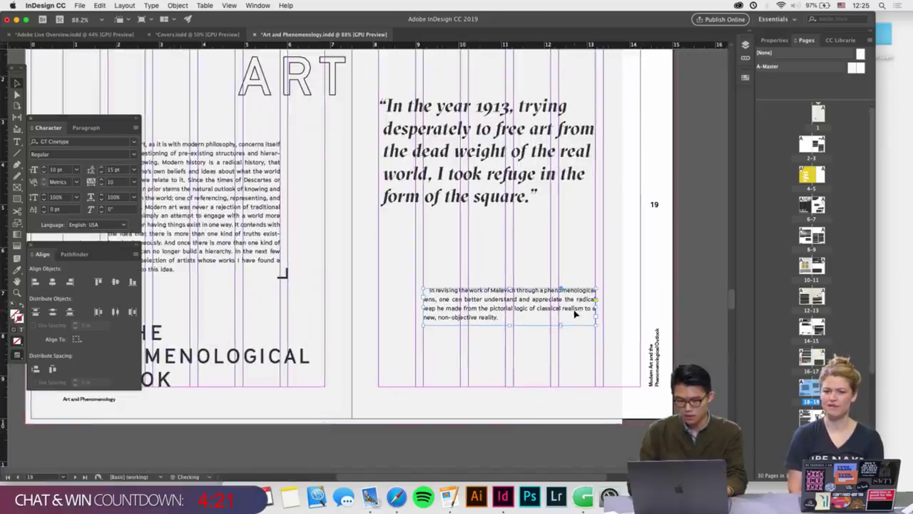
left_click(689, 299)
scroll(674, 304, "down", 2)
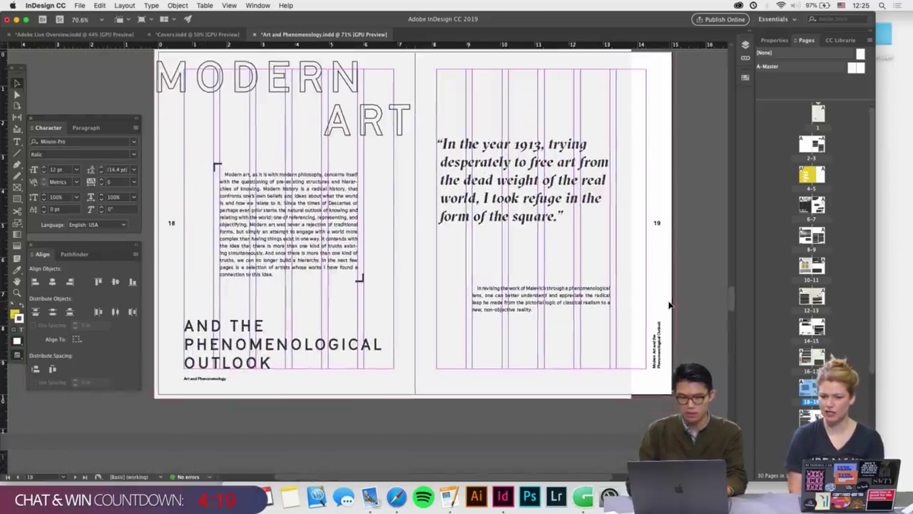
On page 23, remove the first body paragraph and its leftover empty line so 'In December 1915' leads
scroll(670, 305, "down", 4)
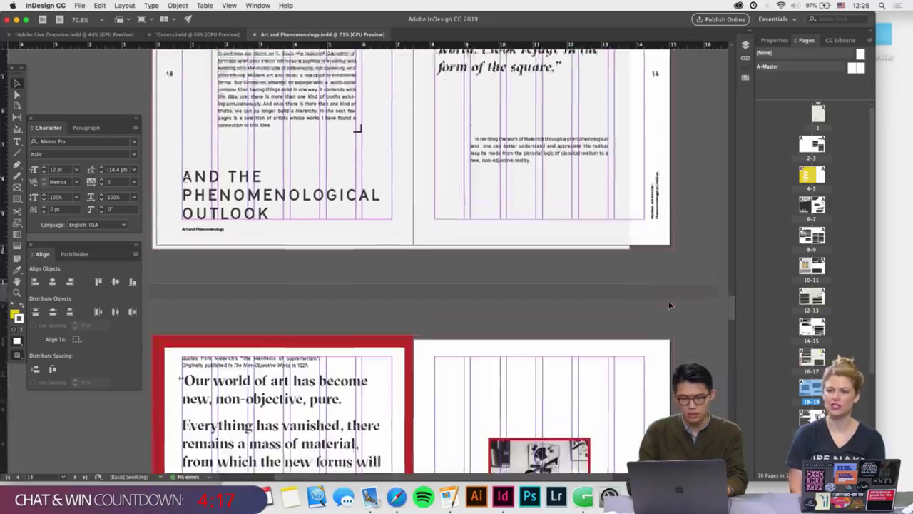
scroll(669, 305, "down", 7)
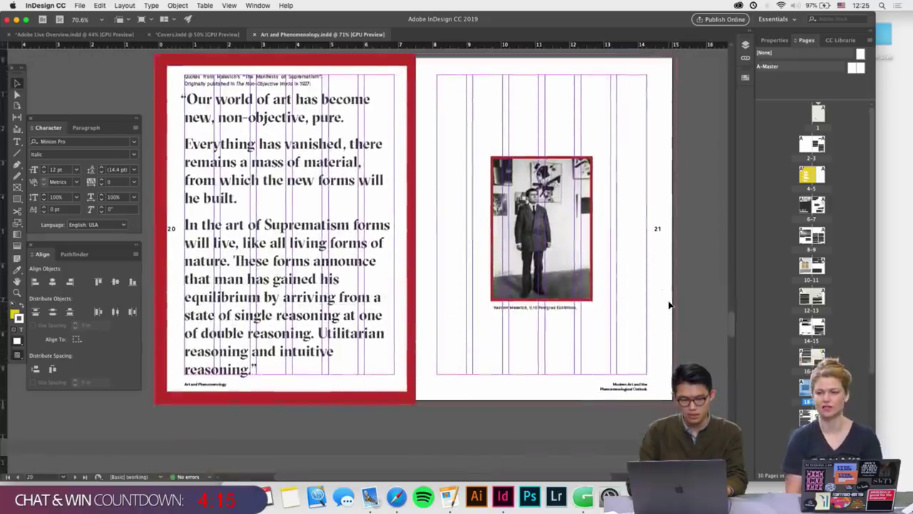
scroll(670, 305, "down", 8)
scroll(603, 350, "down", 1)
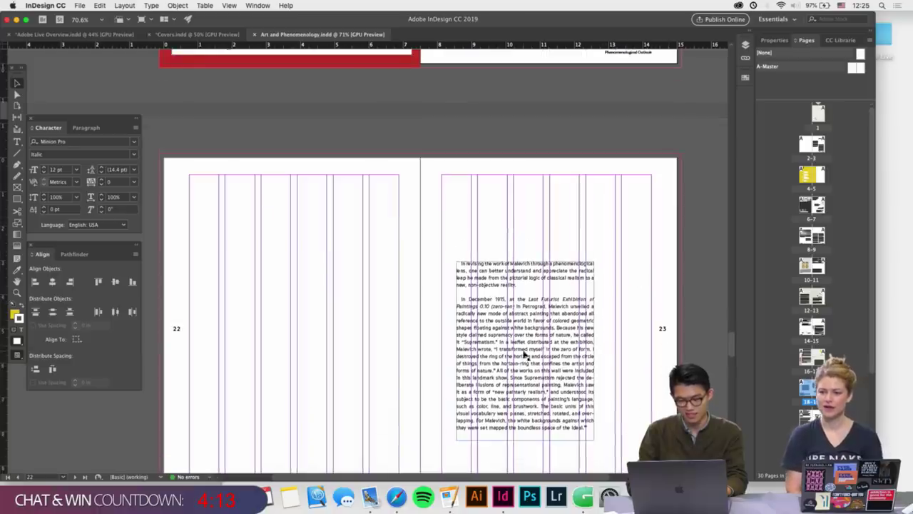
left_click_drag(525, 354, 545, 345)
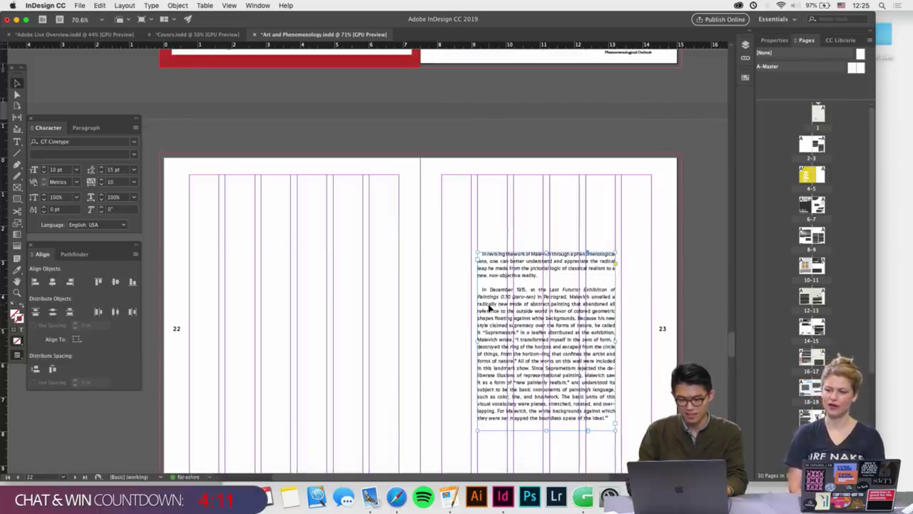
scroll(490, 307, "up", 2)
scroll(481, 312, "up", 1)
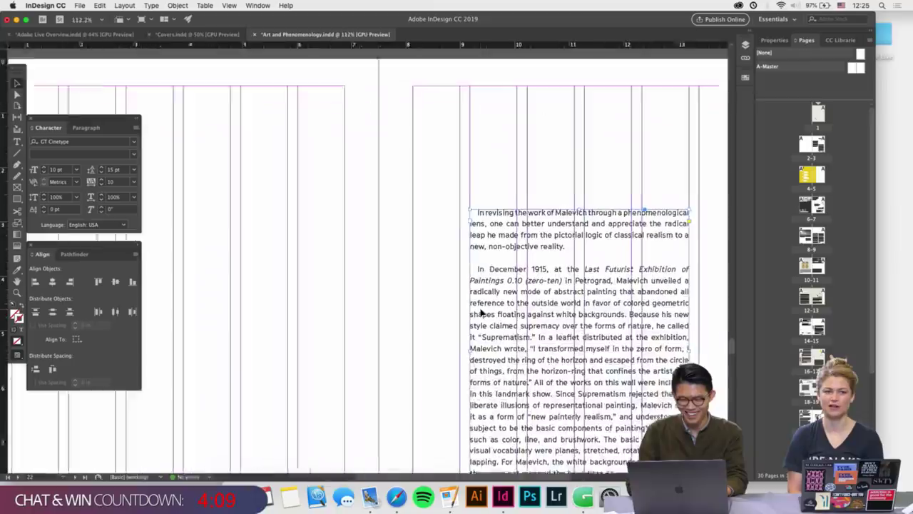
double_click(536, 284)
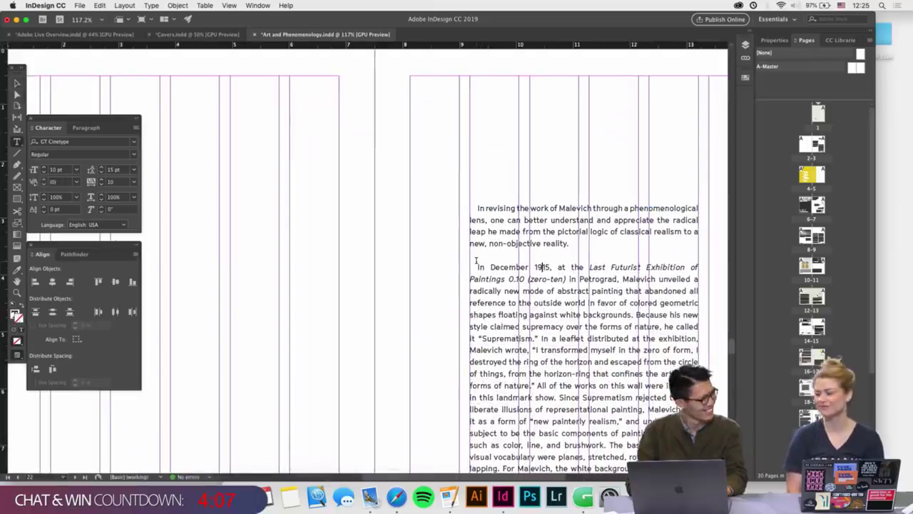
left_click_drag(572, 245, 378, 212)
key("BackSpace")
key("Delete")
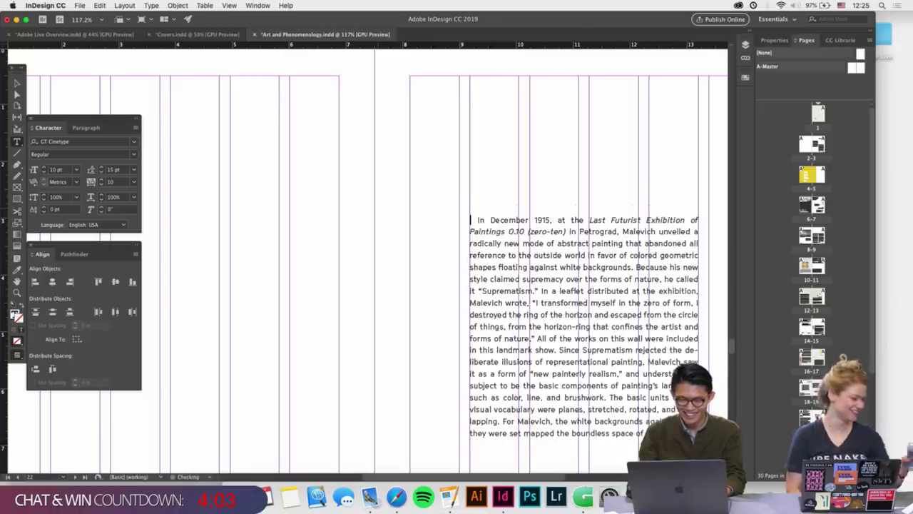
key("Escape")
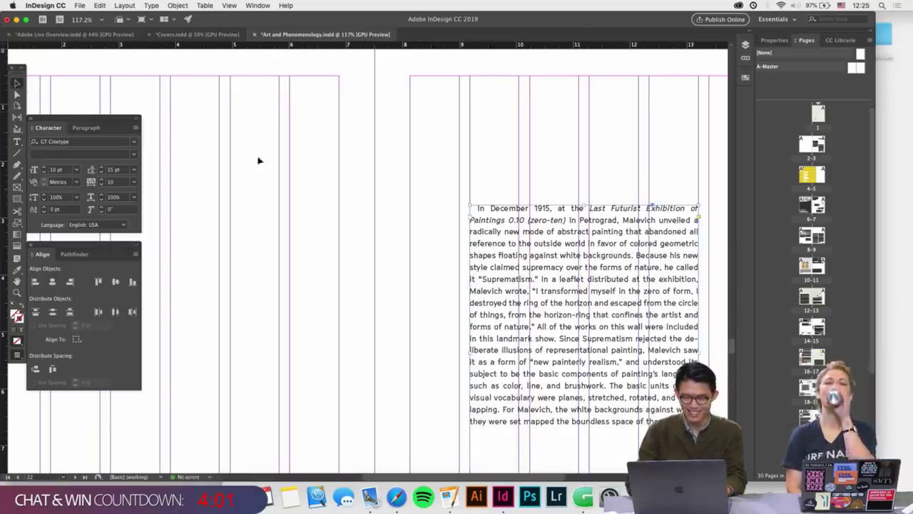
scroll(377, 235, "down", 3)
Find the Kazimir Malevich exhibition photo in the Images folder and drag it onto page 22
left_click(240, 497)
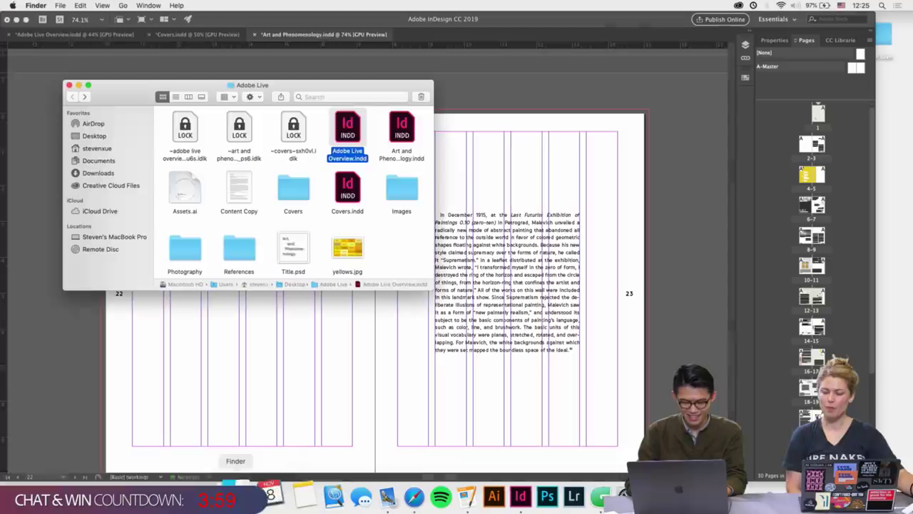
key("super+Tab")
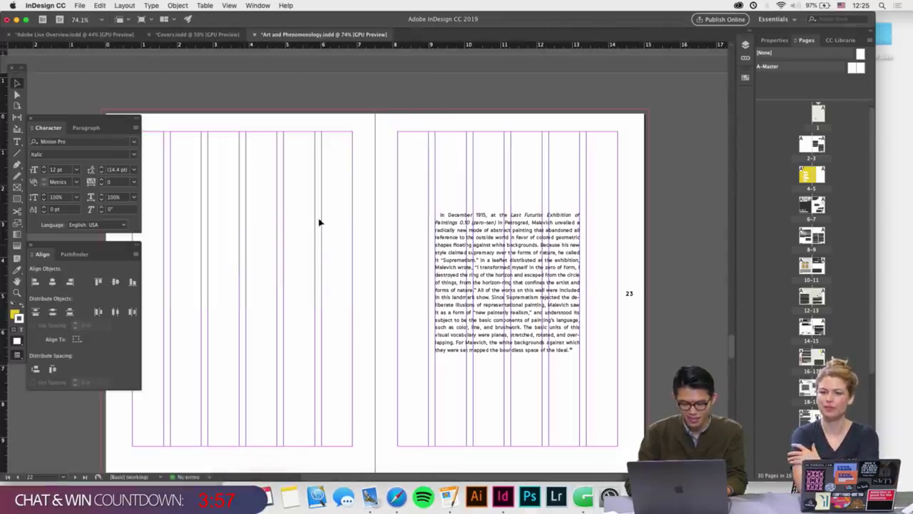
scroll(383, 401, "down", 2)
left_click(240, 498)
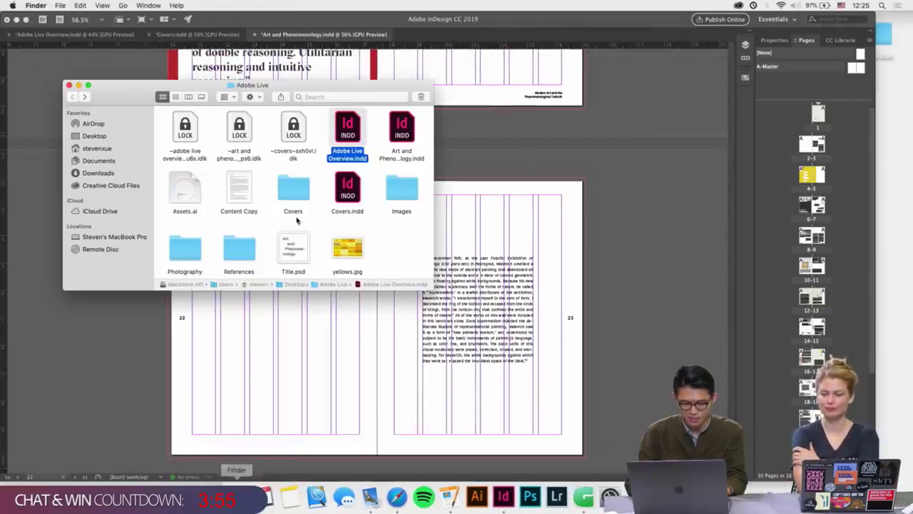
double_click(401, 204)
scroll(311, 199, "down", 5)
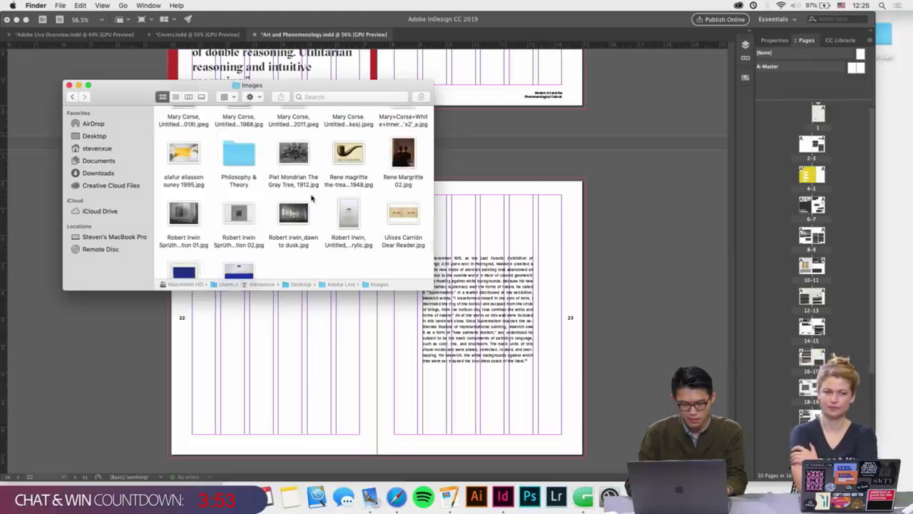
scroll(311, 198, "up", 3)
key("m")
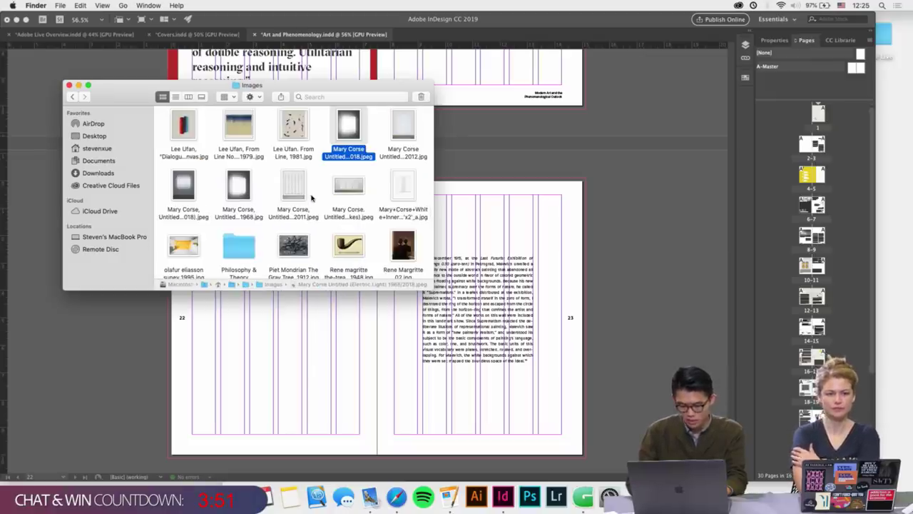
key("k")
left_click_drag(410, 127, 361, 350)
Shift the Malevich exhibition photo slightly on page 22 to align with the column guides
scroll(396, 418, "up", 4)
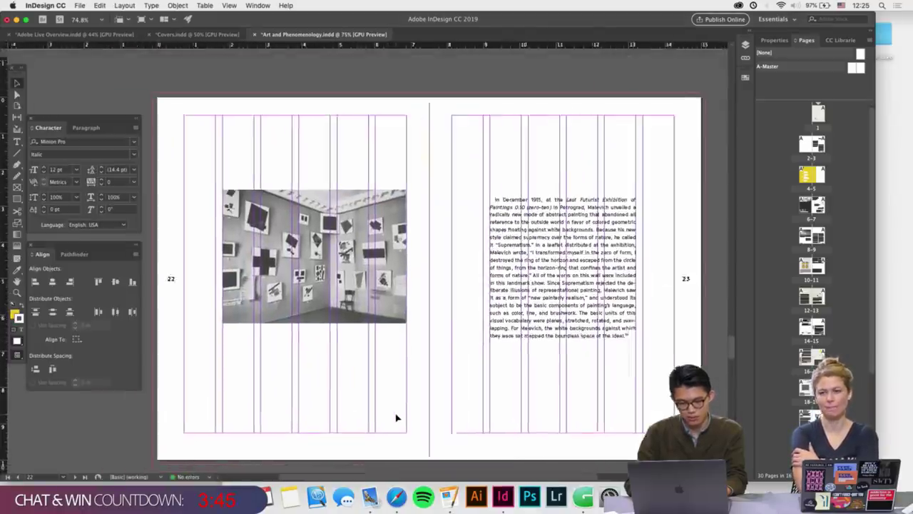
left_click_drag(389, 305, 369, 307)
left_click(404, 392)
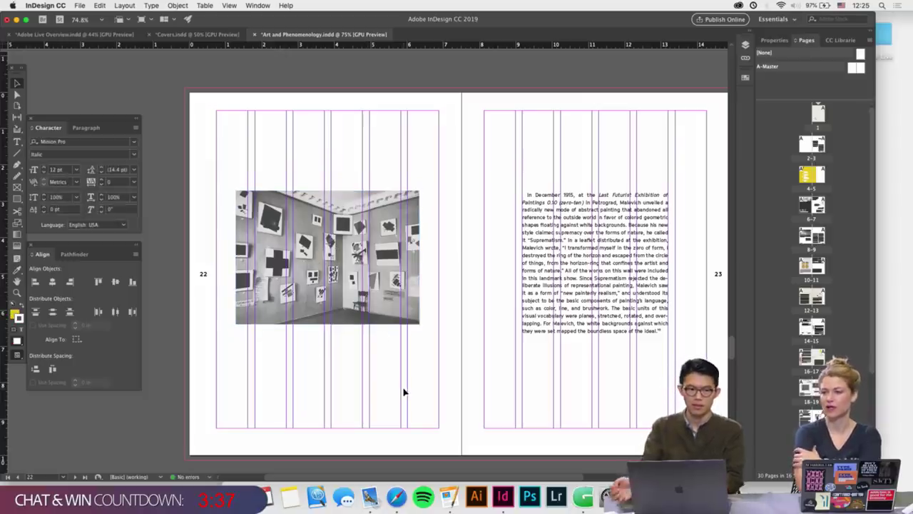
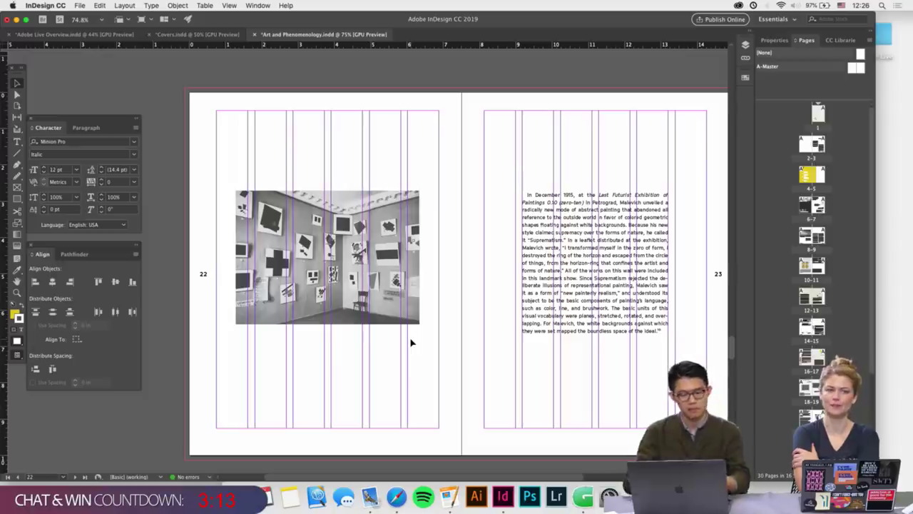
Extend the page-22 photo frame downward and fit the frame to its image proportionally
left_click(329, 257)
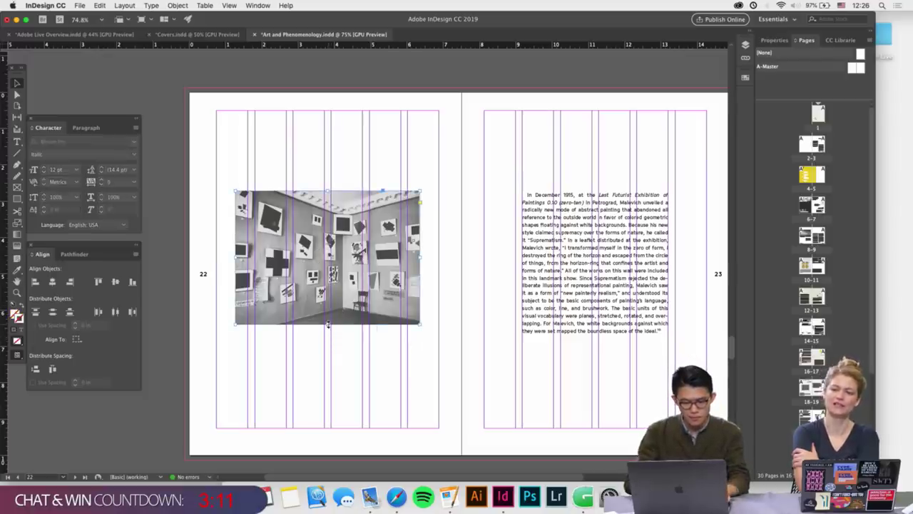
left_click_drag(328, 324, 329, 339)
right_click(337, 316)
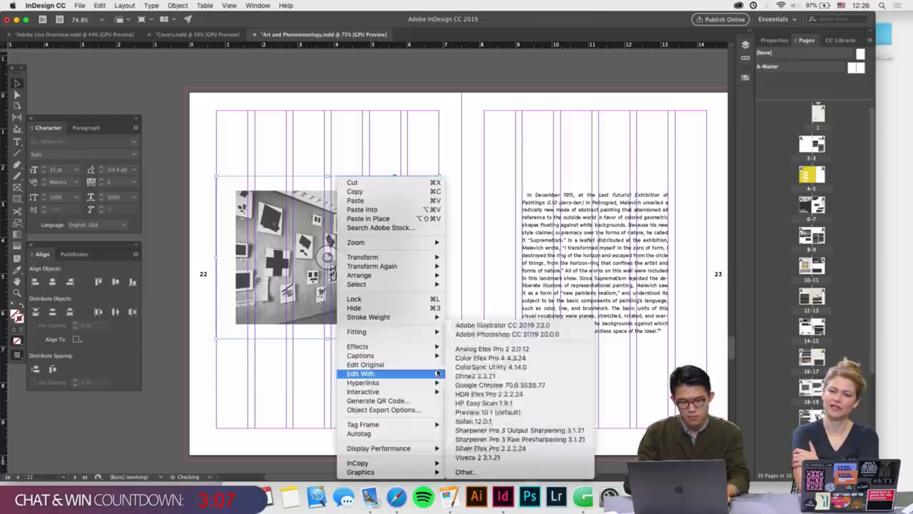
mouse_move(435, 332)
left_click(488, 332)
Shorten the page-23 body text frame to end just below its text, previewing the result
left_click(555, 378)
scroll(555, 378, "right", 3)
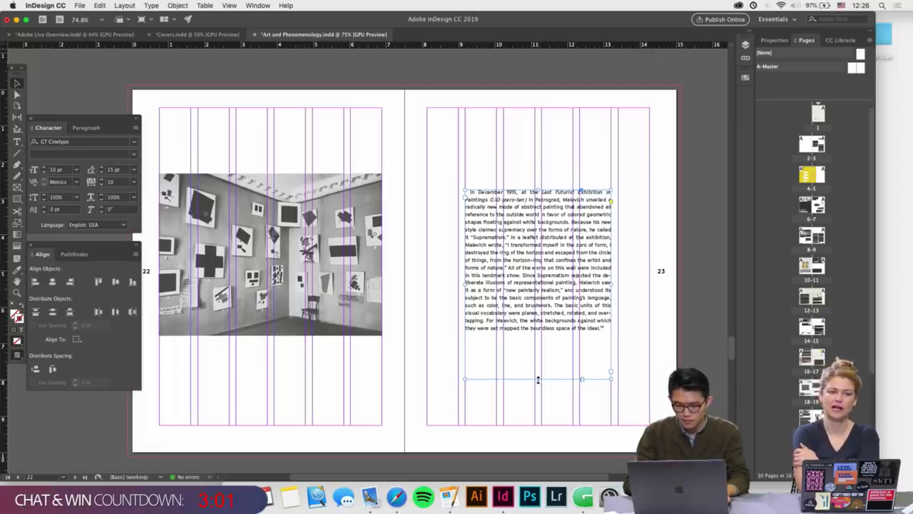
left_click_drag(539, 380, 542, 339)
left_click(543, 351)
key("w")
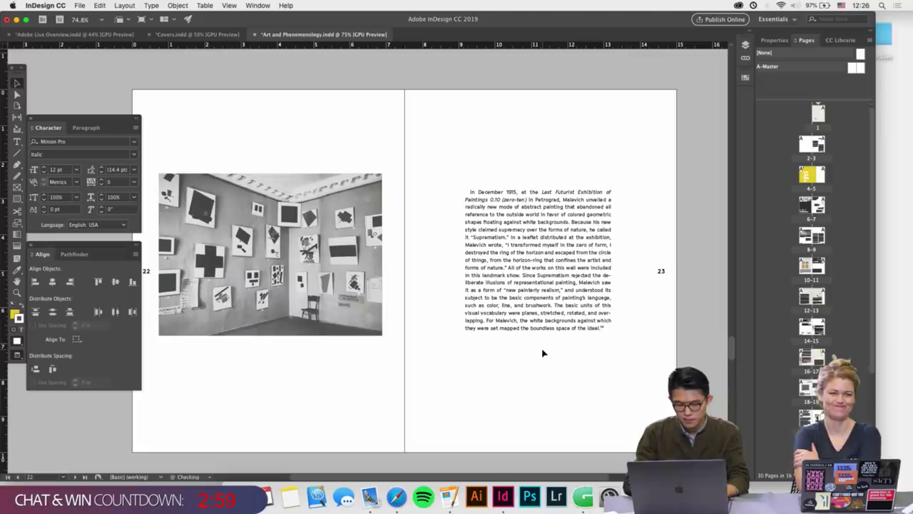
left_click(546, 298)
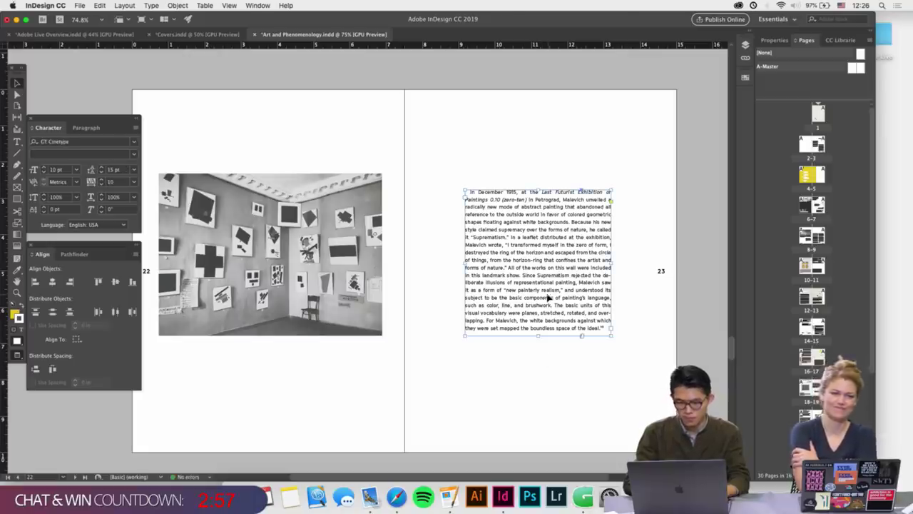
key("w")
Select the photo and text frames together and move them lower on the spread
left_click_drag(607, 389, 392, 274)
left_click_drag(324, 279, 325, 296)
left_click(357, 367)
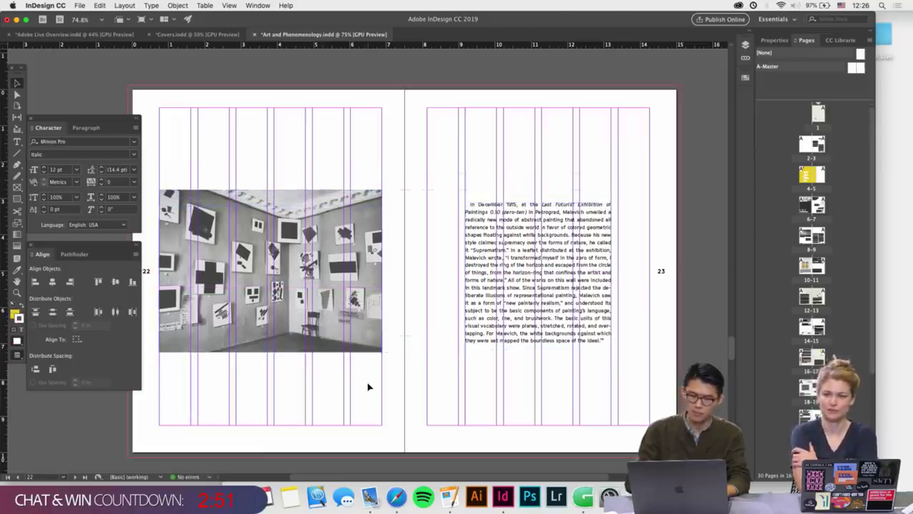
scroll(369, 386, "down", 1)
scroll(368, 387, "down", 1)
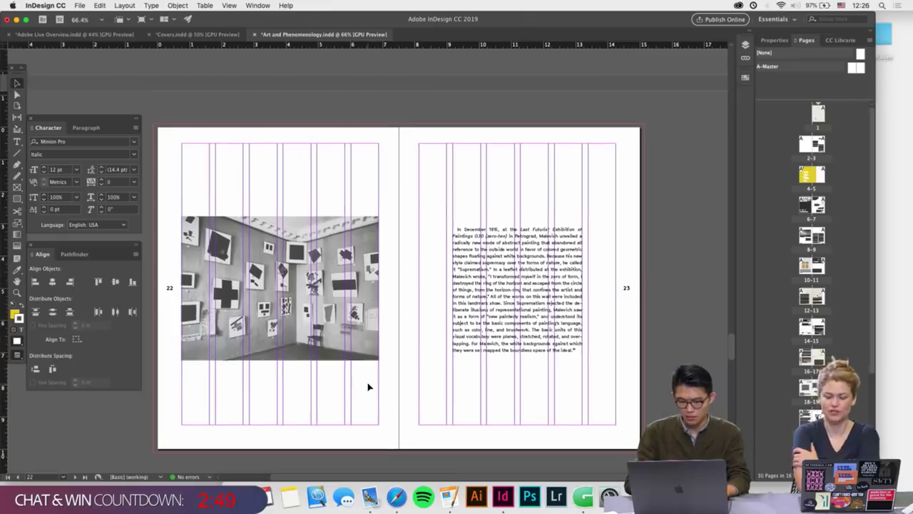
scroll(369, 387, "up", 2)
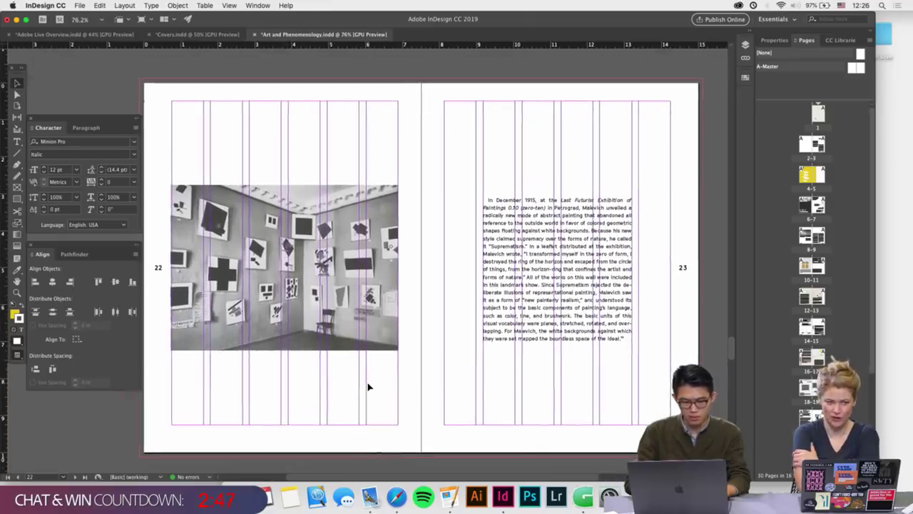
Select the photo inside the page-22 frame and shrink it inward from its corners
left_click(356, 256)
double_click(357, 256)
left_click_drag(398, 187, 361, 213)
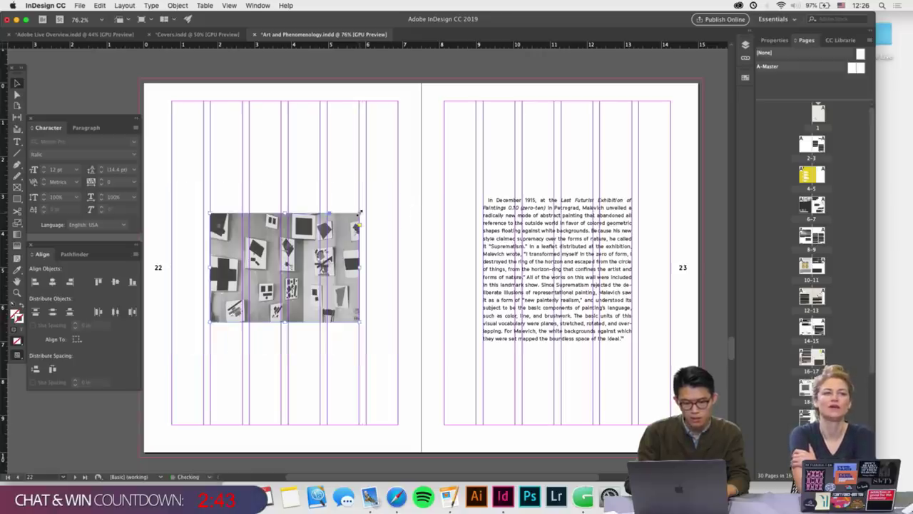
scroll(361, 214, "up", 5)
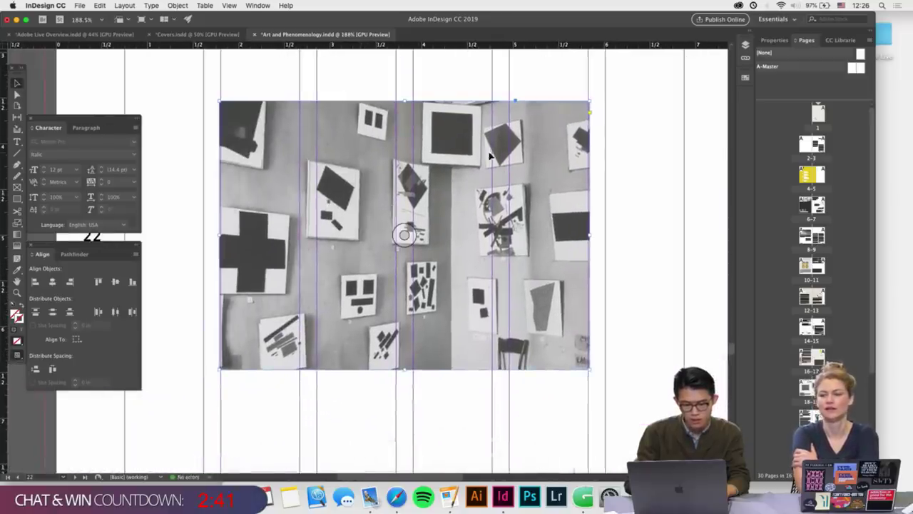
left_click_drag(589, 100, 587, 105)
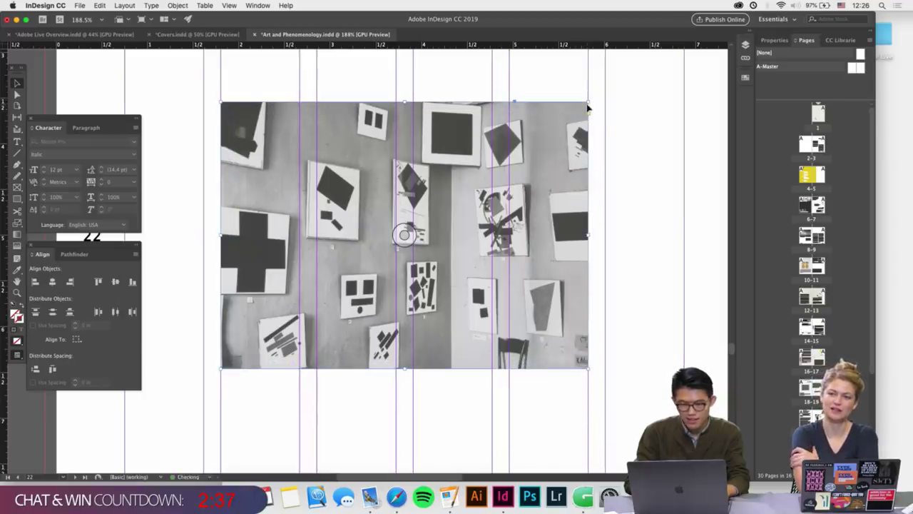
Refit the photo so the whole gallery room fills the frame, then nudge the frame up slightly
right_click(526, 164)
mouse_move(570, 319)
left_click(652, 319)
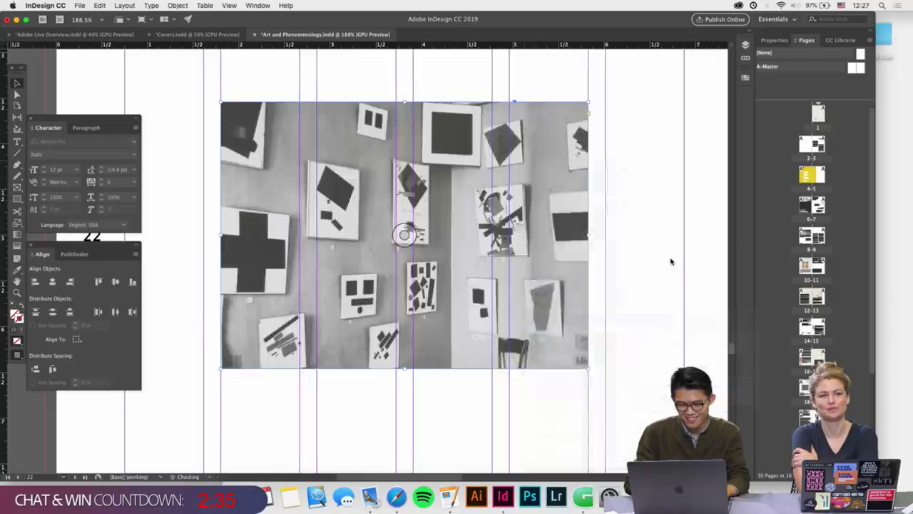
scroll(671, 260, "down", 3)
scroll(671, 263, "down", 4)
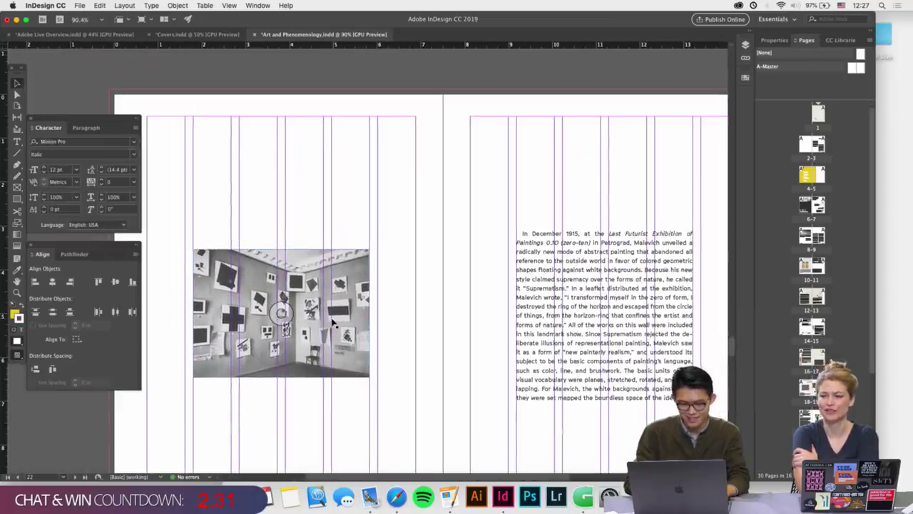
left_click_drag(281, 314, 281, 309)
Move the Malevich caption beneath the exhibition photo on page 22
scroll(441, 303, "up", 10)
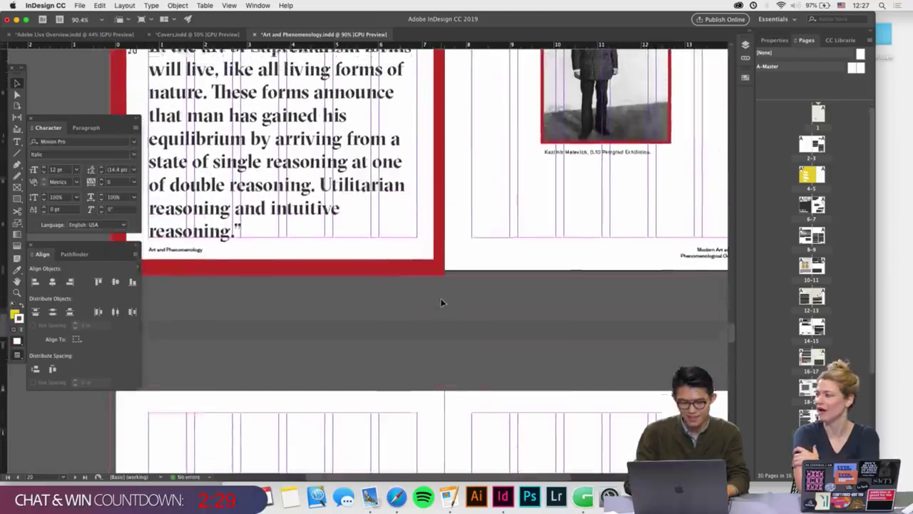
left_click(481, 346)
scroll(480, 346, "down", 10)
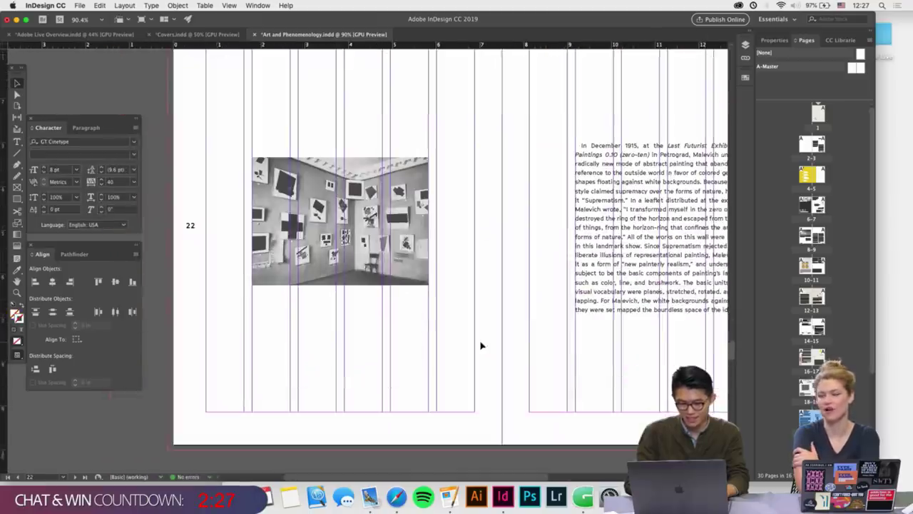
scroll(253, 321, "up", 3)
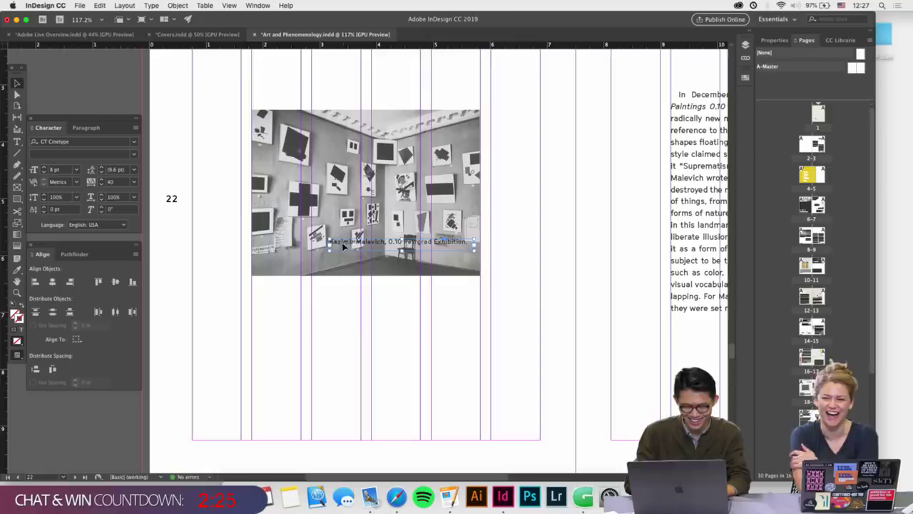
left_click_drag(341, 248, 270, 299)
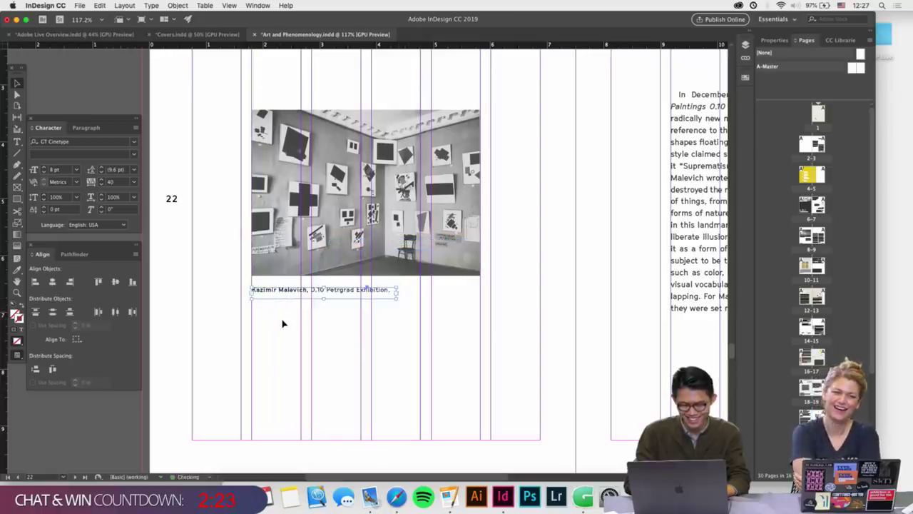
left_click(283, 322)
scroll(282, 324, "down", 2)
scroll(282, 324, "down", 1)
Preview spread 22–23 without guides to check the photo and caption placement
left_click_drag(408, 334, 327, 240)
key("super+shift+a")
key("w")
scroll(361, 336, "down", 2)
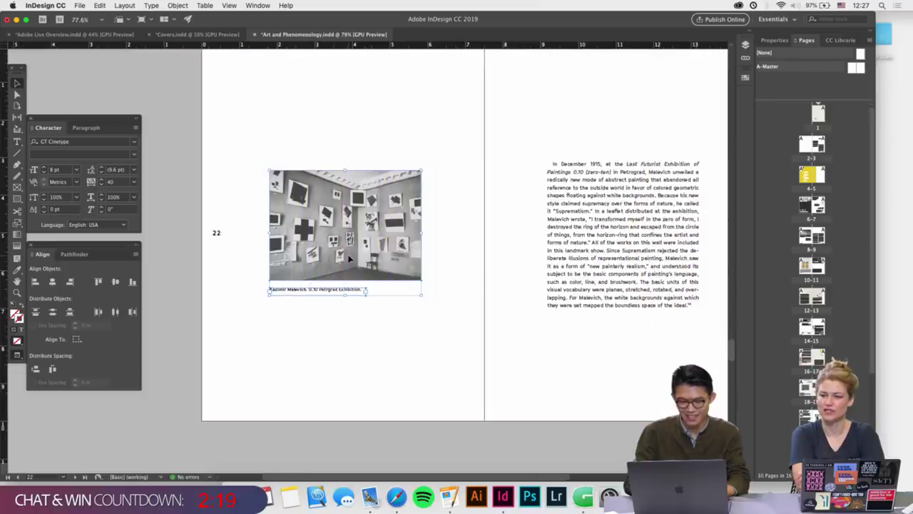
scroll(360, 335, "up", 1)
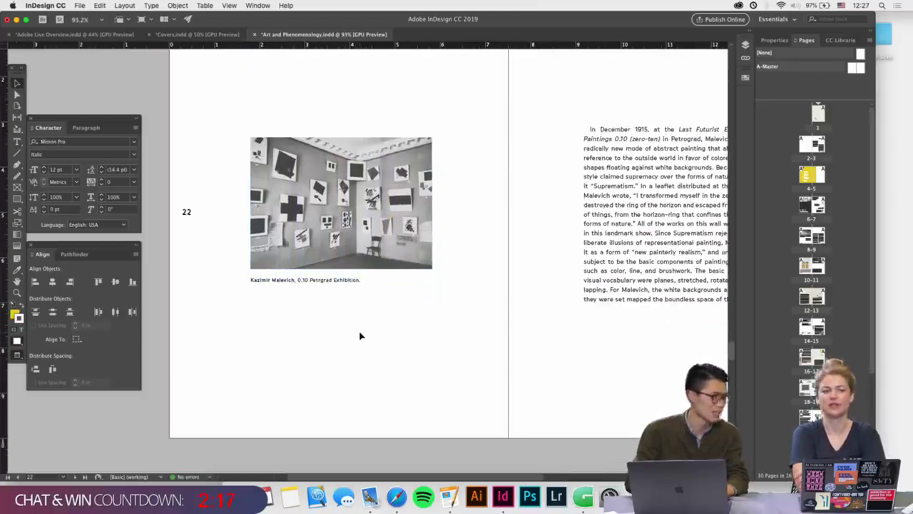
scroll(361, 335, "up", 1)
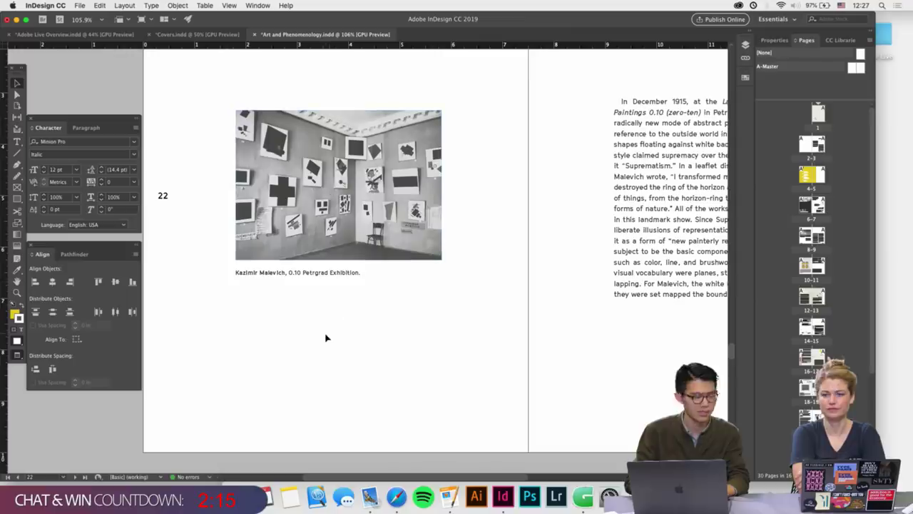
scroll(328, 336, "up", 10)
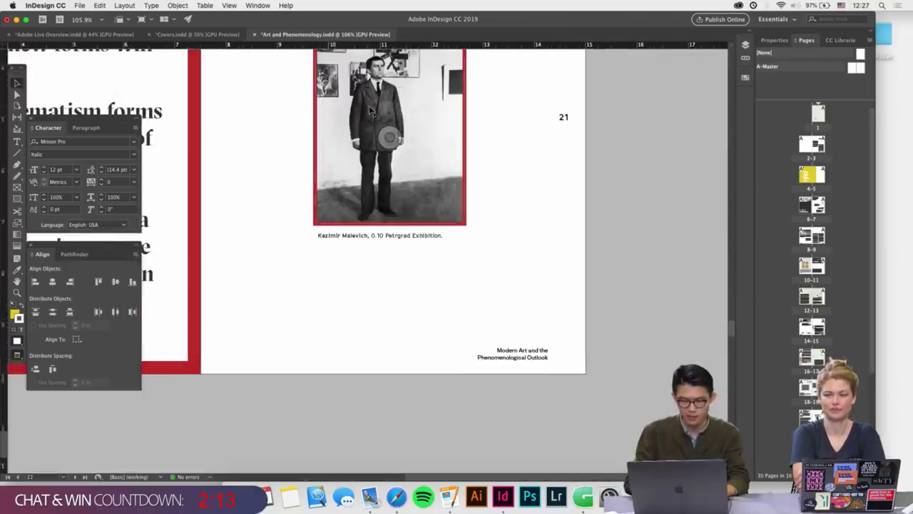
scroll(370, 111, "up", 3)
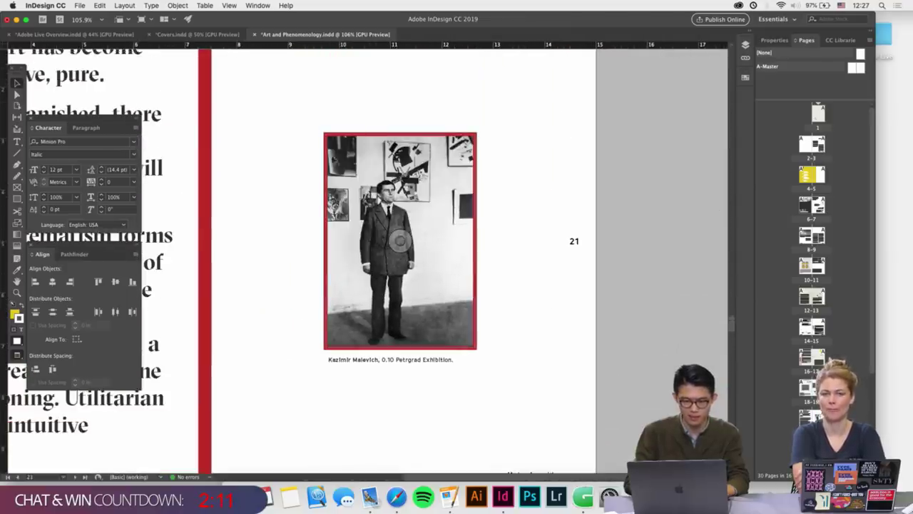
scroll(426, 224, "down", 3)
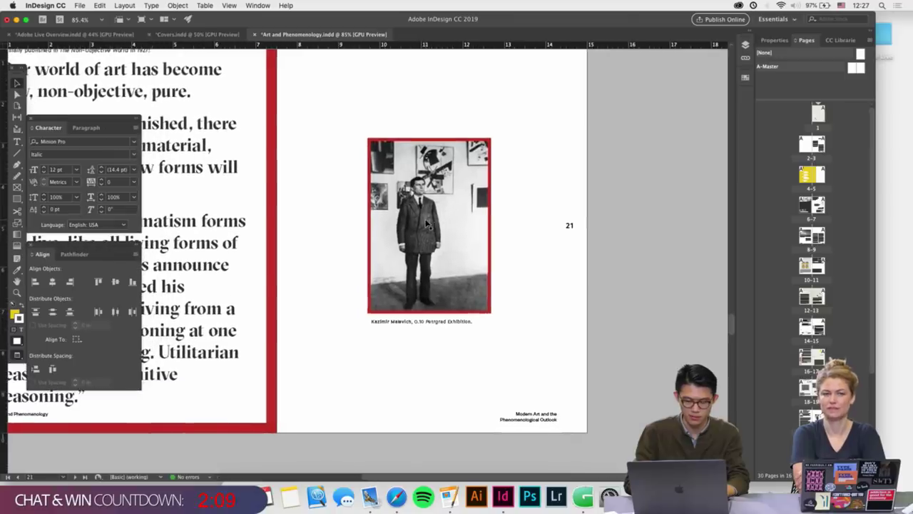
scroll(422, 241, "down", 10)
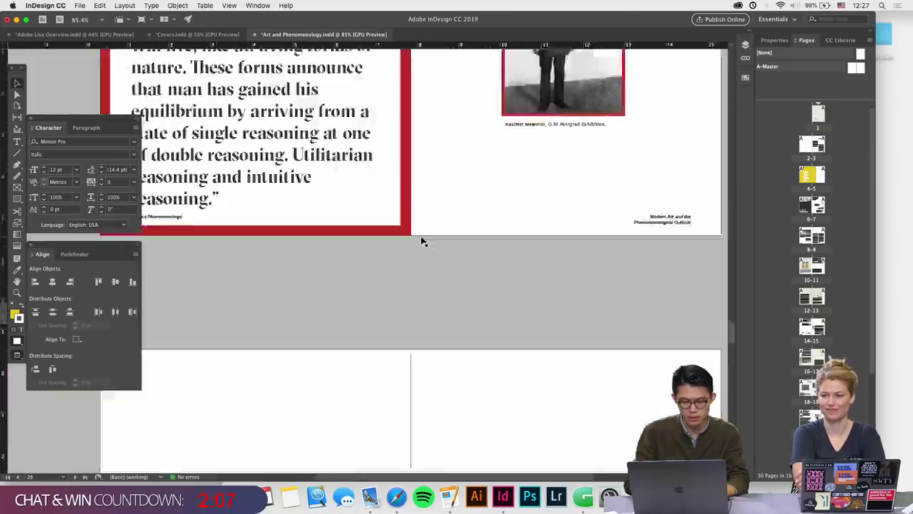
scroll(422, 241, "up", 3)
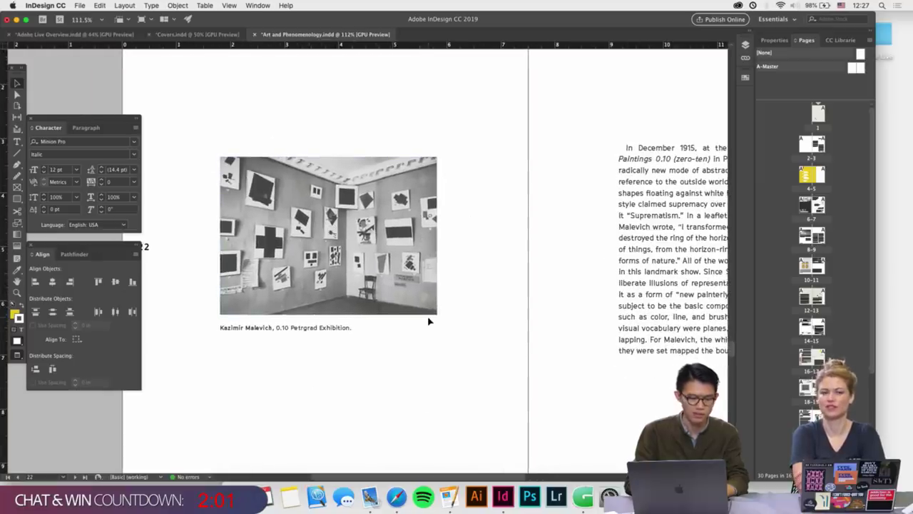
scroll(428, 321, "up", 2)
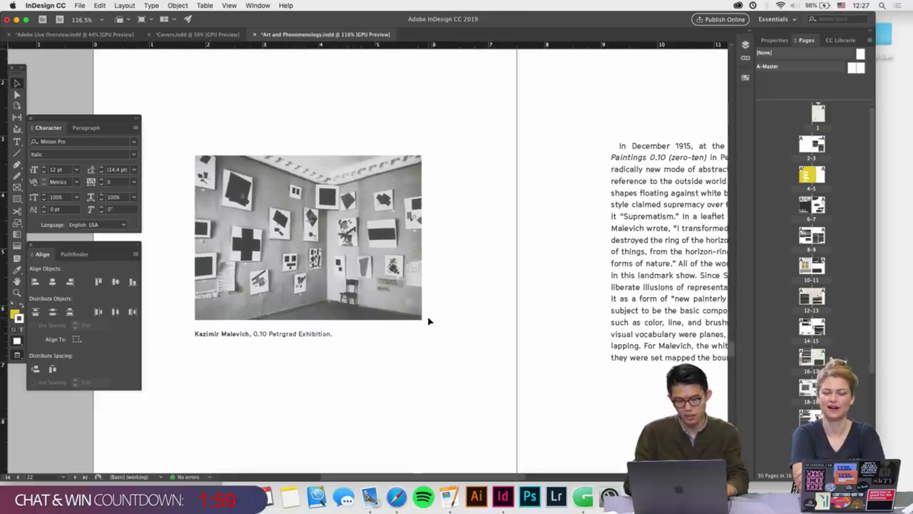
scroll(428, 321, "down", 4)
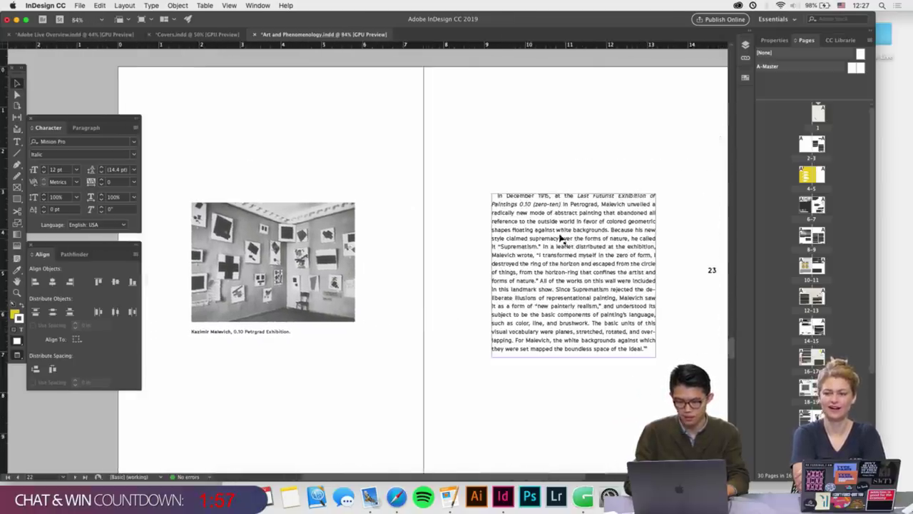
Check the page-23 body text frame, then marquee-select the spread's items
left_click(548, 247)
scroll(549, 250, "up", 2)
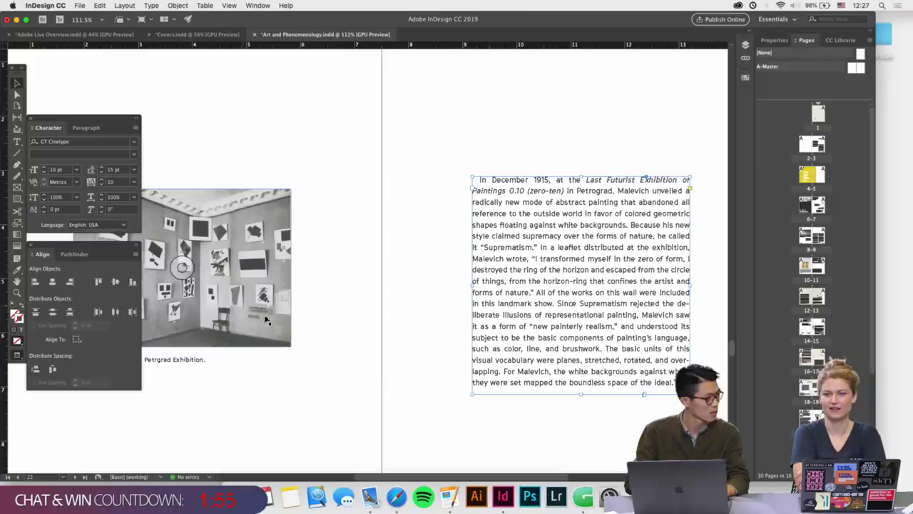
left_click(383, 388)
scroll(384, 389, "down", 2)
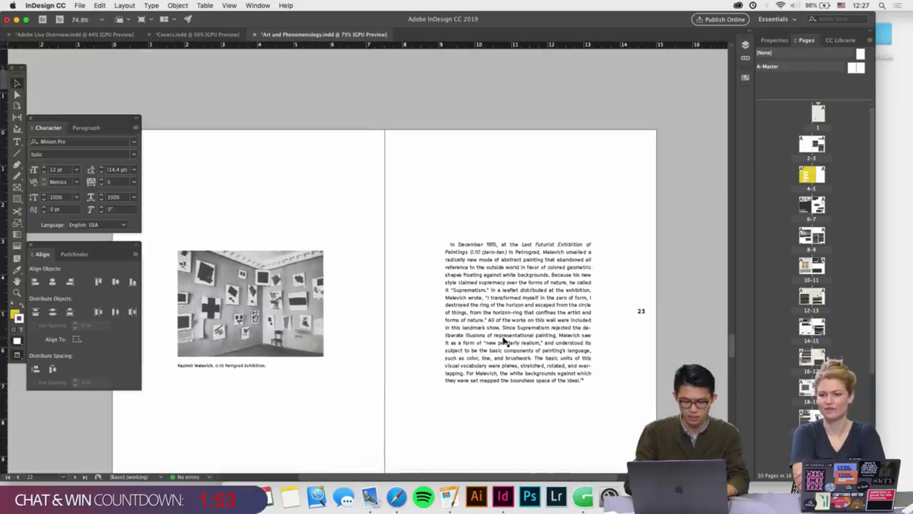
scroll(384, 388, "down", 1)
scroll(386, 381, "up", 2)
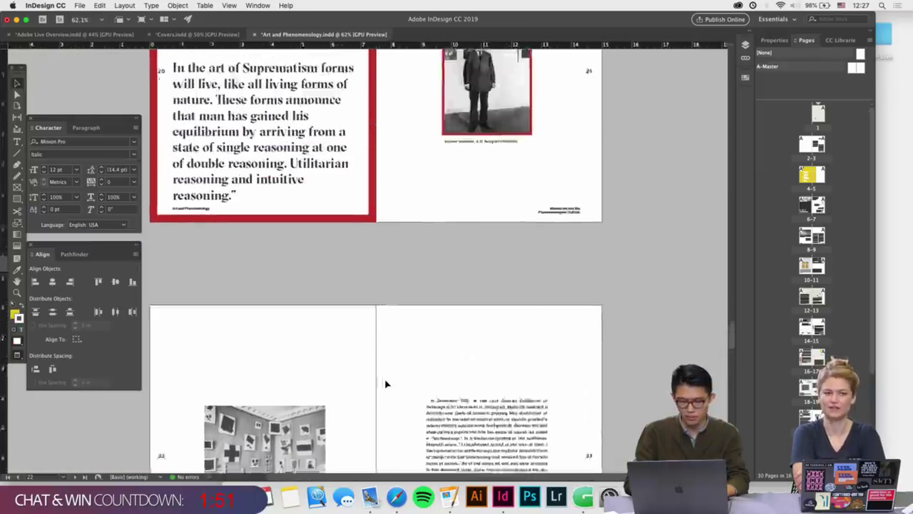
scroll(385, 381, "down", 5)
left_click_drag(244, 146, 519, 350)
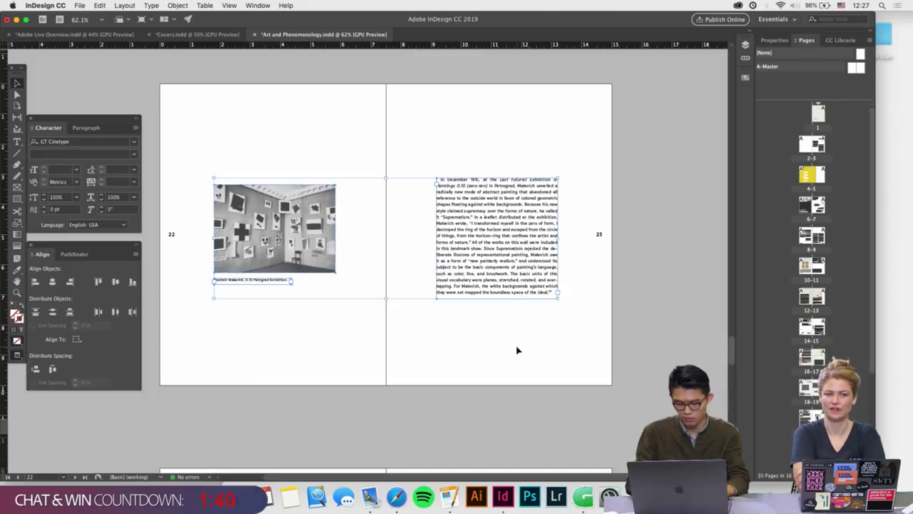
Deselect the spread 22–23 items and scroll through the finished spreads
left_click(516, 355)
scroll(516, 355, "up", 10)
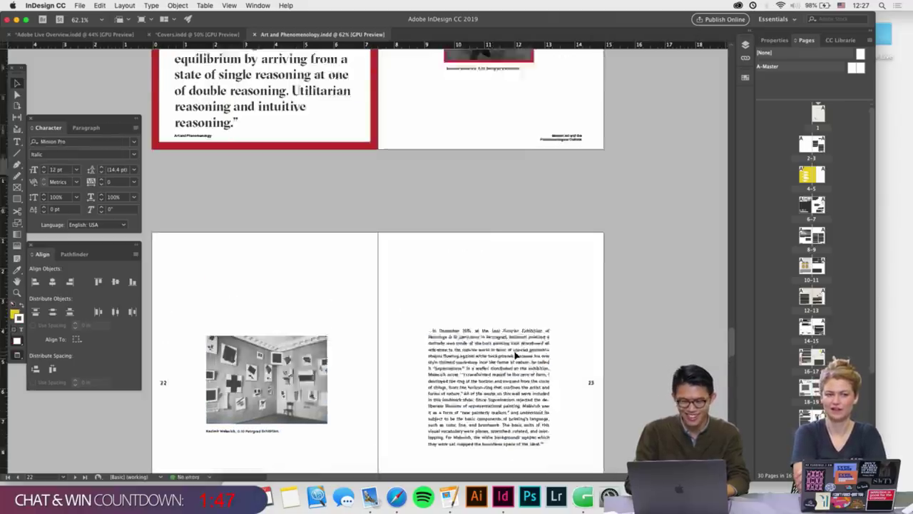
scroll(516, 355, "up", 6)
scroll(516, 355, "down", 15)
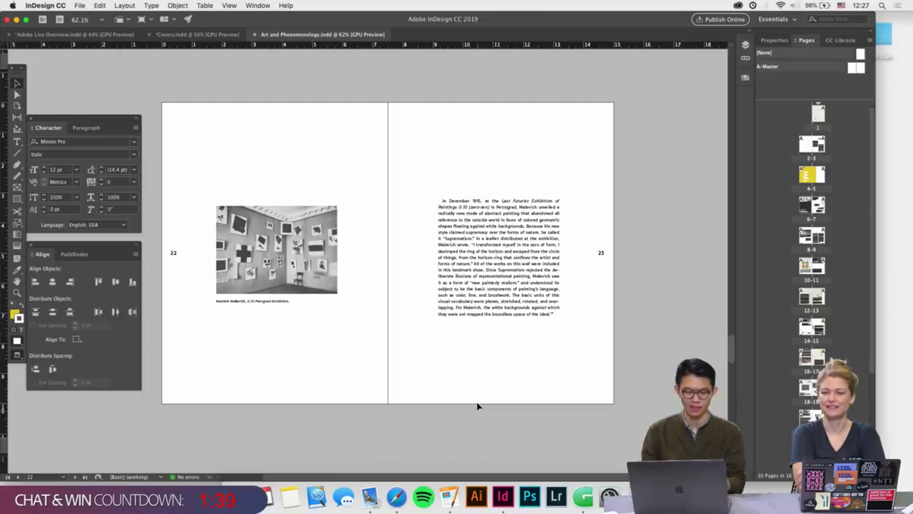
scroll(478, 406, "up", 1)
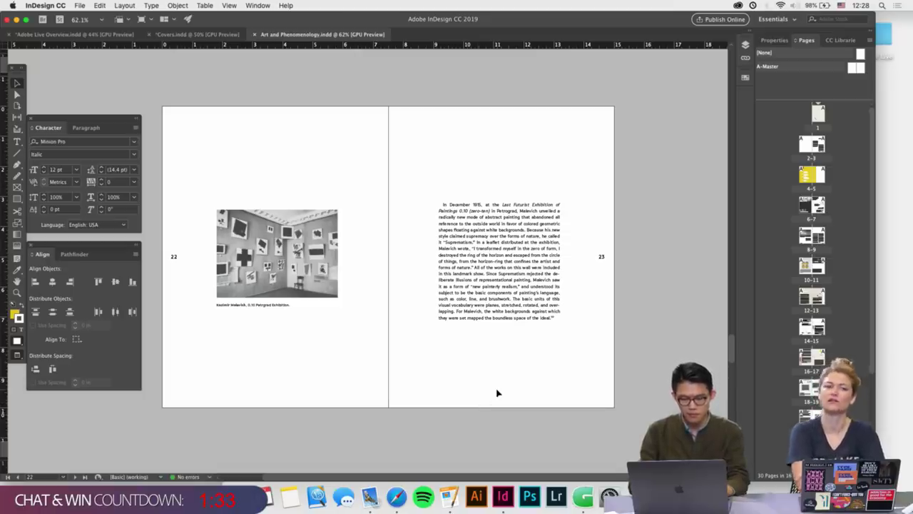
scroll(524, 368, "up", 10)
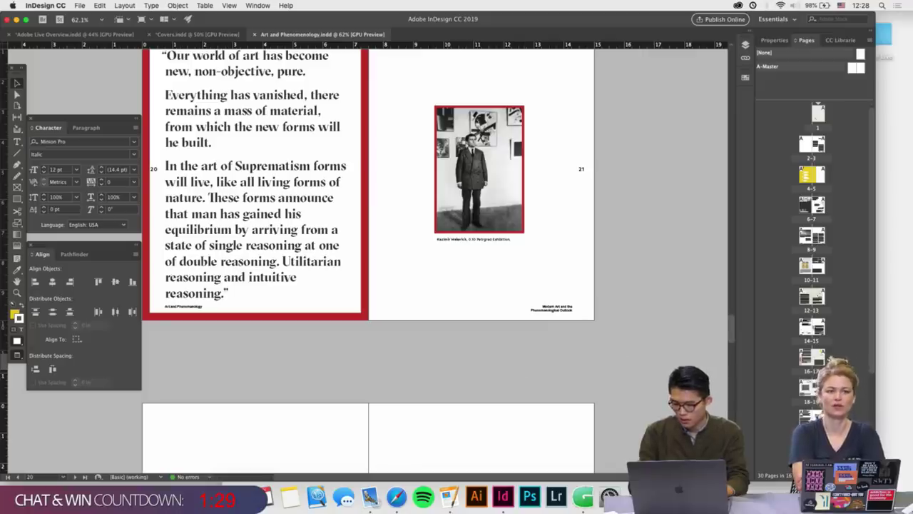
scroll(810, 355, "down", 5)
Jump to spread 24–25 with the Mondrian, Albers and Schwitters pages
double_click(808, 357)
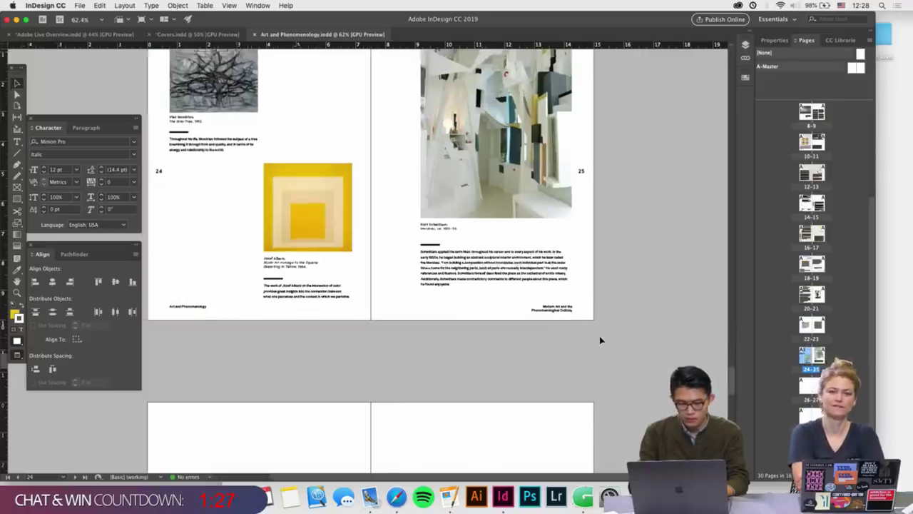
scroll(600, 341, "down", 2)
scroll(600, 341, "up", 2)
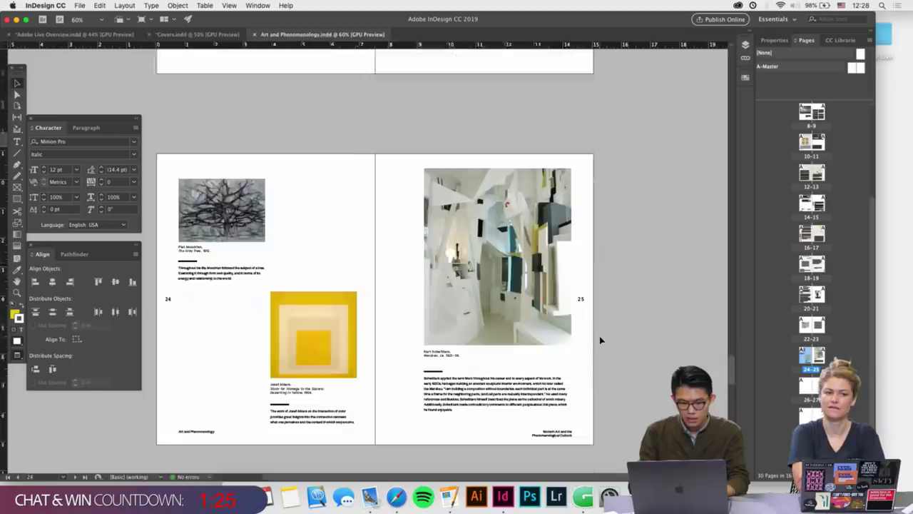
scroll(601, 341, "down", 1)
Read the Schwitters, Larry Bell and Robert Irwin copy in Pages, then show InDesign's empty spread 26–27
key("super+Tab")
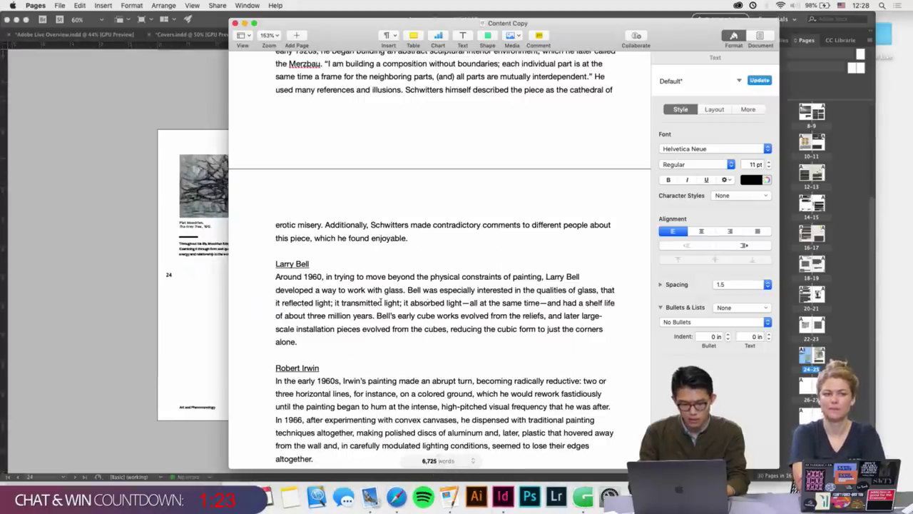
scroll(380, 301, "up", 5)
left_click_drag(325, 225, 404, 326)
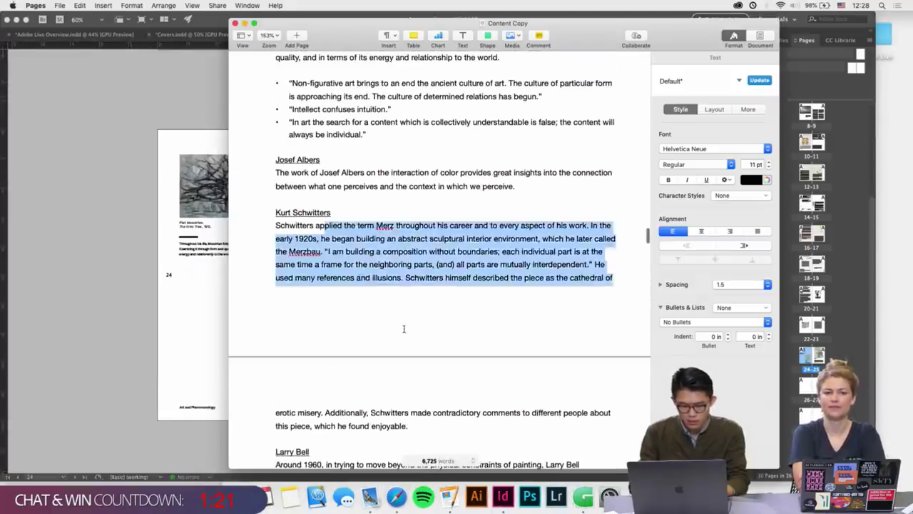
scroll(403, 328, "down", 5)
scroll(405, 332, "down", 3)
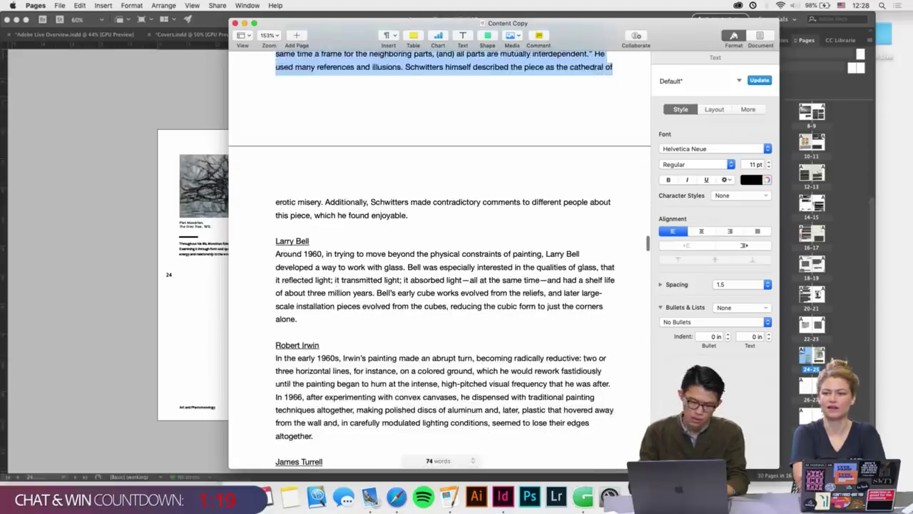
left_click(213, 305)
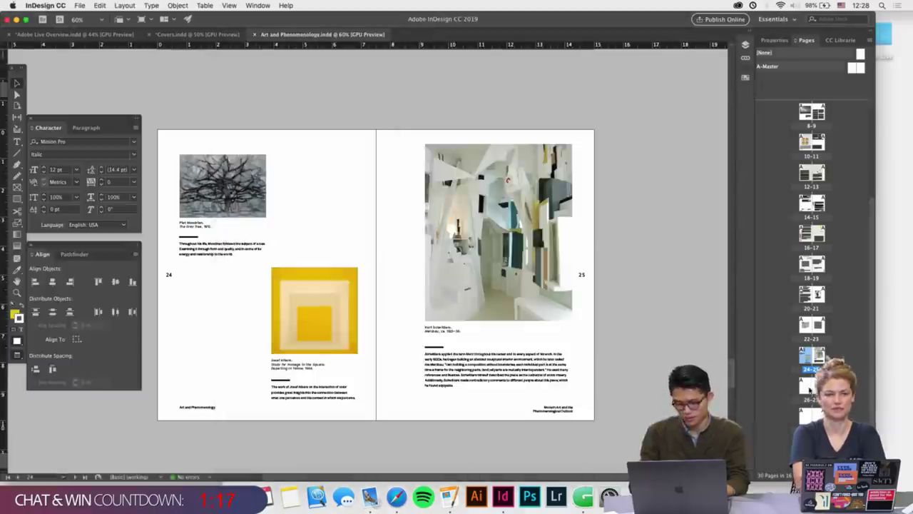
double_click(808, 385)
Open the Images folder and select Larry Bell 01.jpg, the Alex Bacon image and both venice fog images
scroll(514, 344, "up", 1)
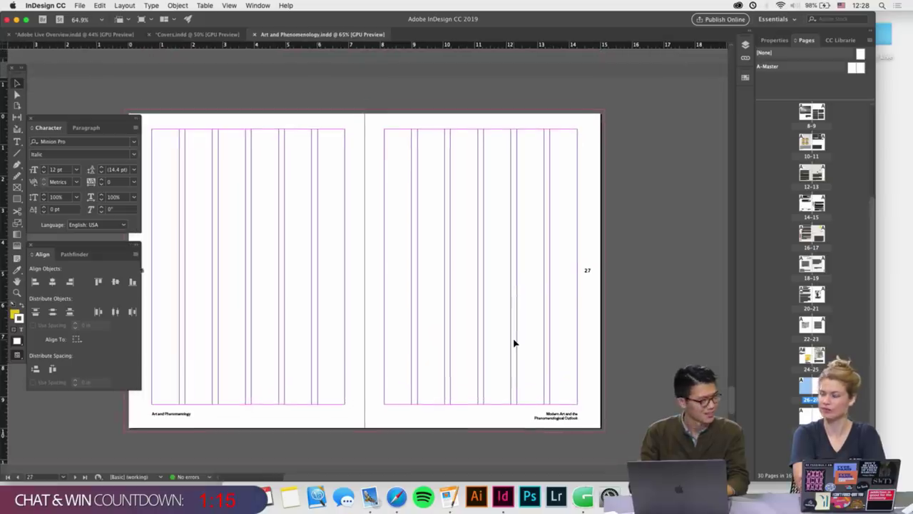
left_click(235, 495)
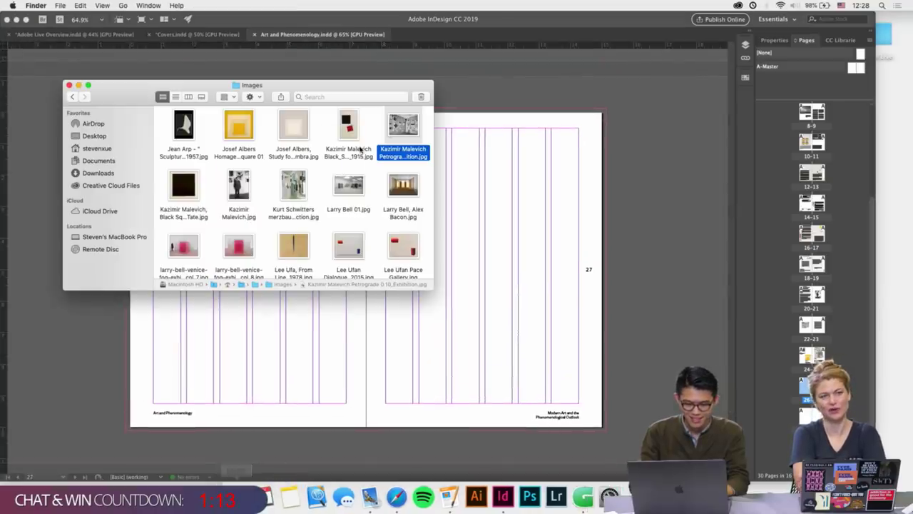
left_click(332, 184)
scroll(334, 199, "down", 1)
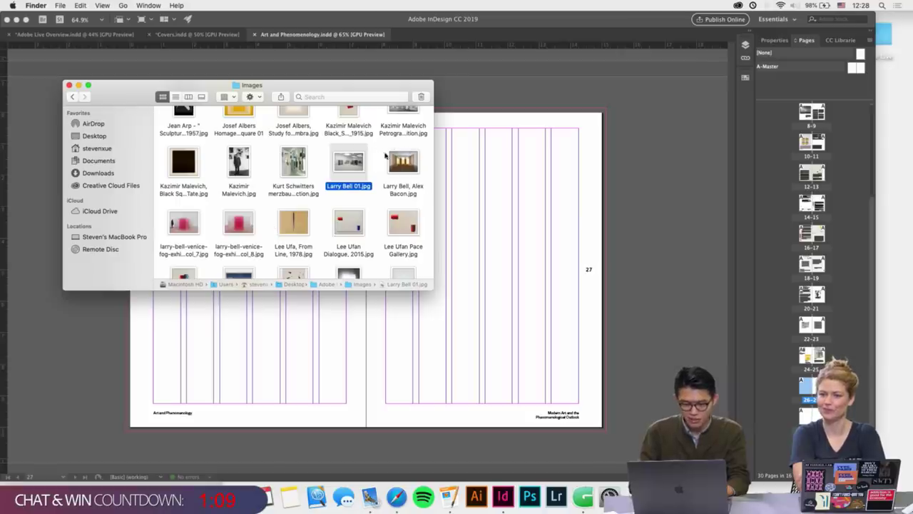
left_click(404, 164, "super")
left_click(183, 223, "super")
left_click(240, 223, "super")
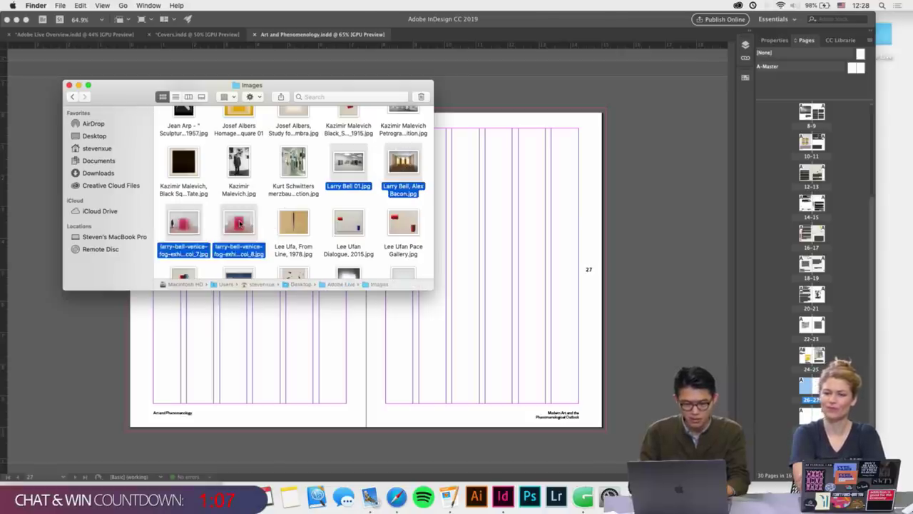
key("space")
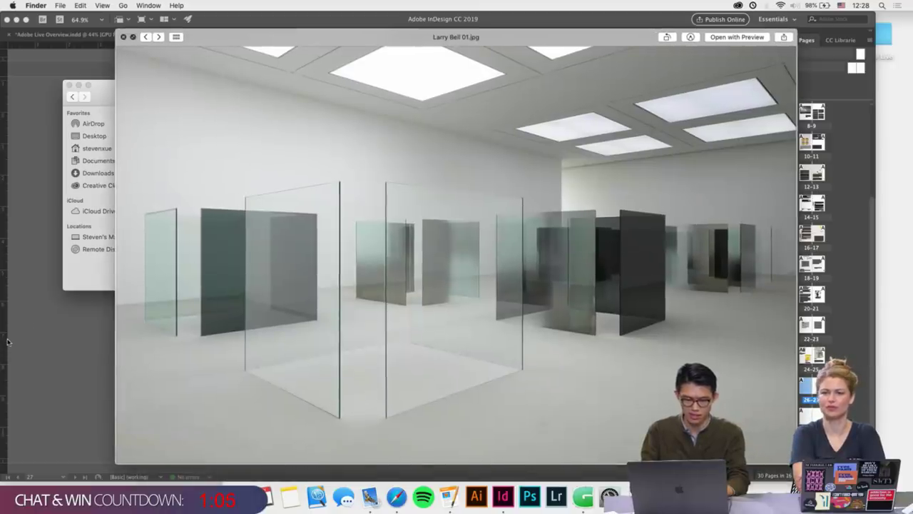
key("Right")
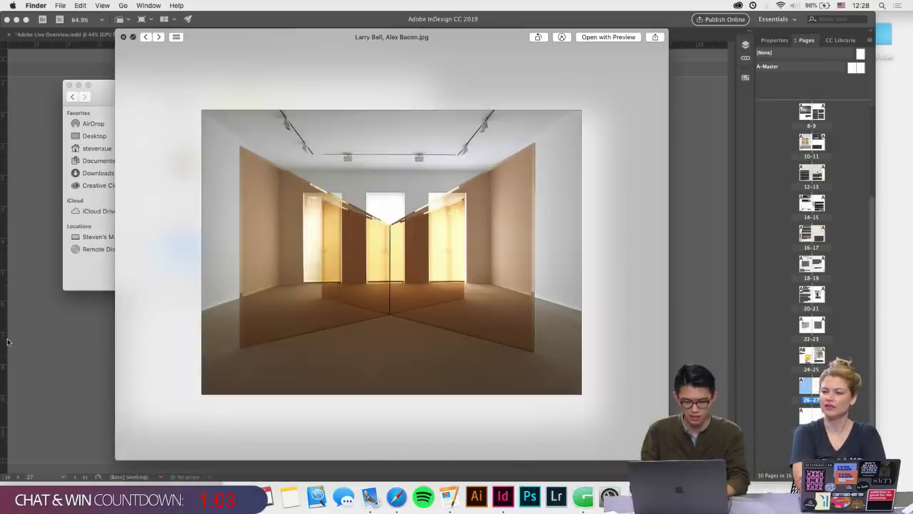
key("Right")
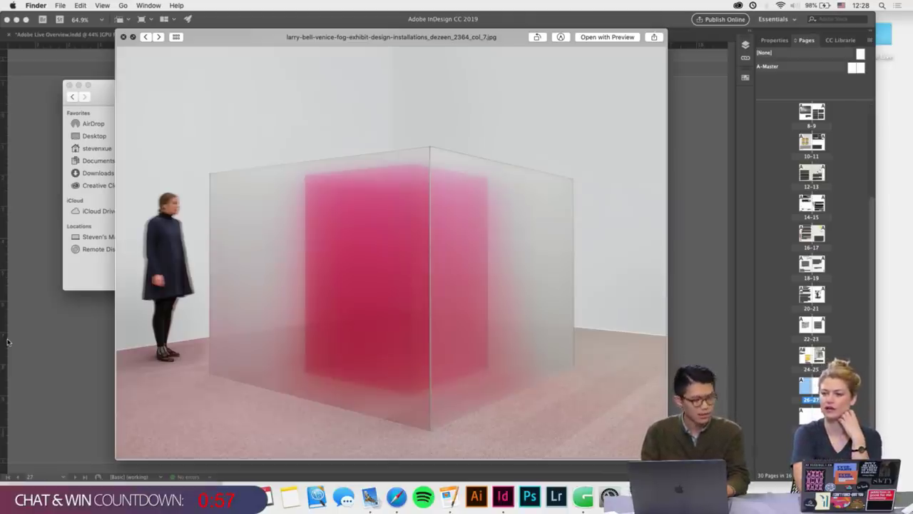
key("Right")
key("Left")
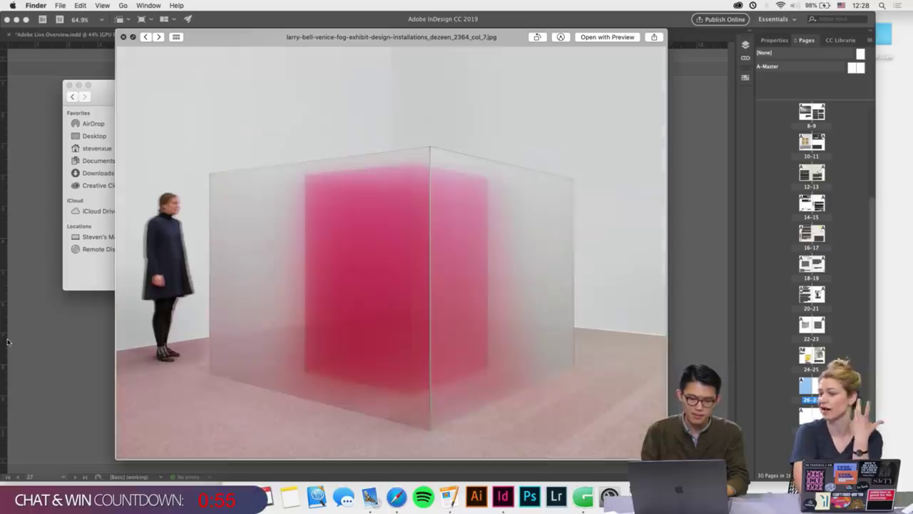
key("Left")
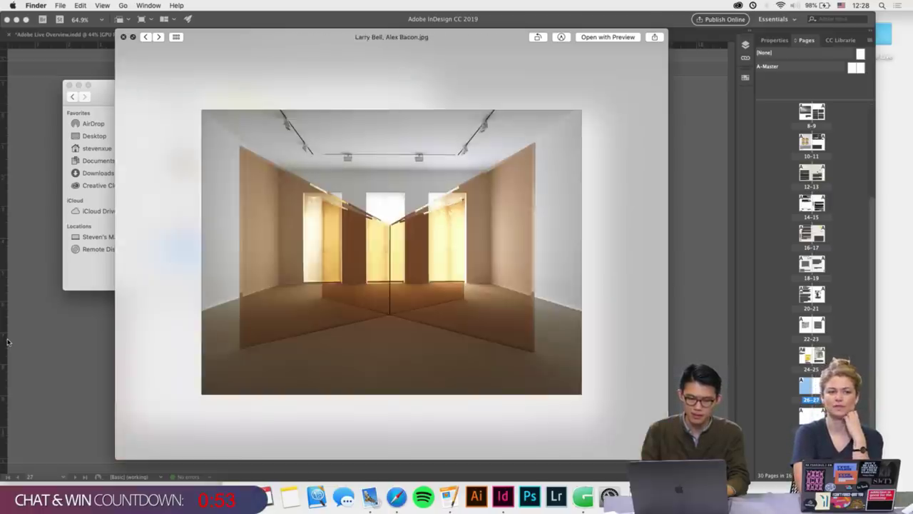
key("Left")
key("space")
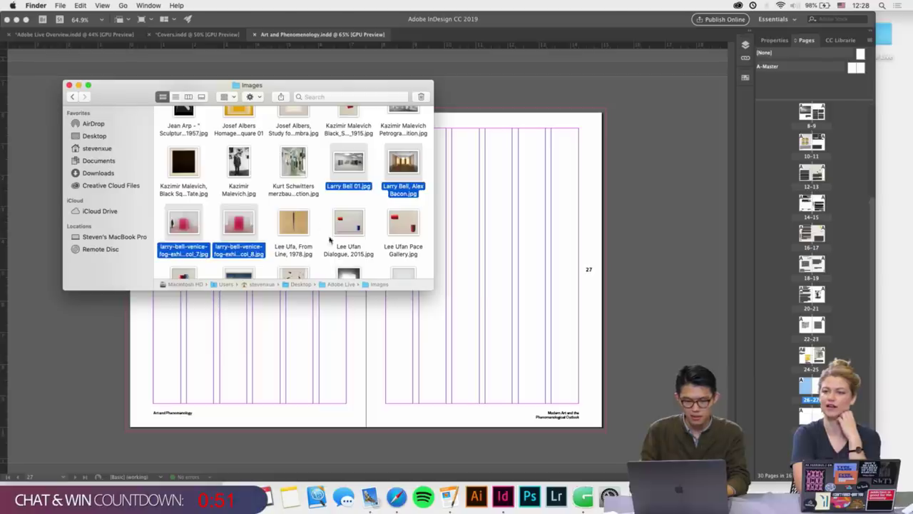
left_click(342, 189)
left_click(352, 163)
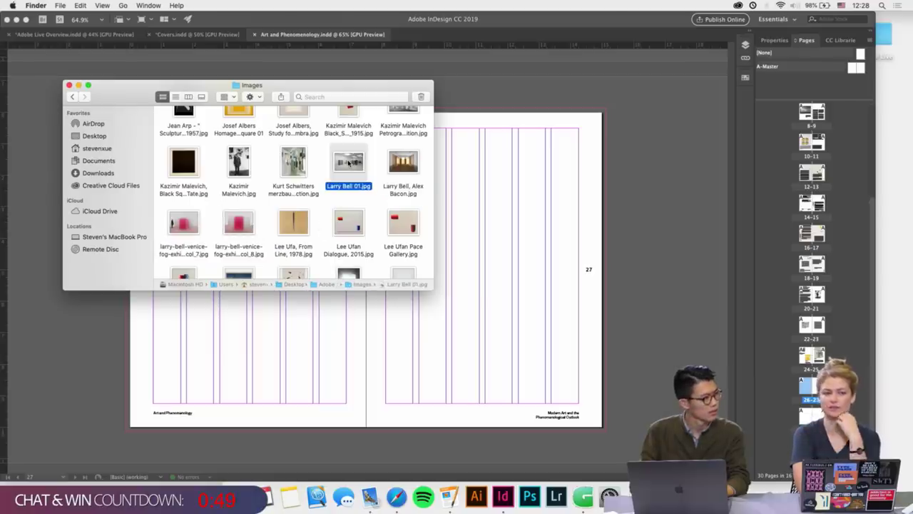
left_click_drag(348, 163, 581, 327)
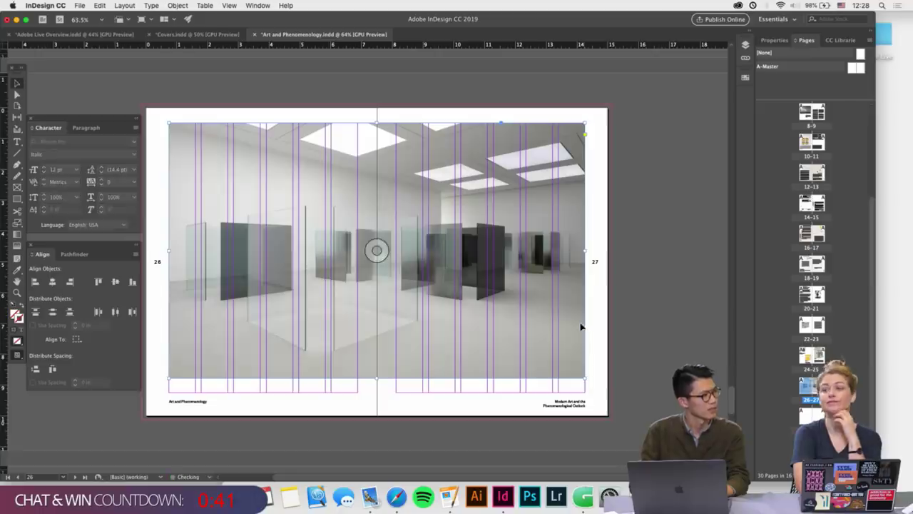
scroll(576, 326, "up", 3)
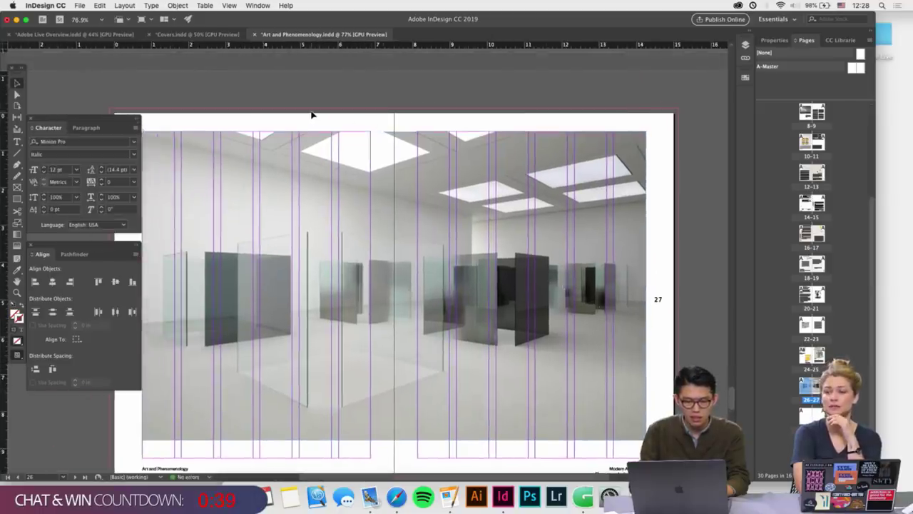
scroll(311, 114, "up", 3)
scroll(379, 223, "down", 3)
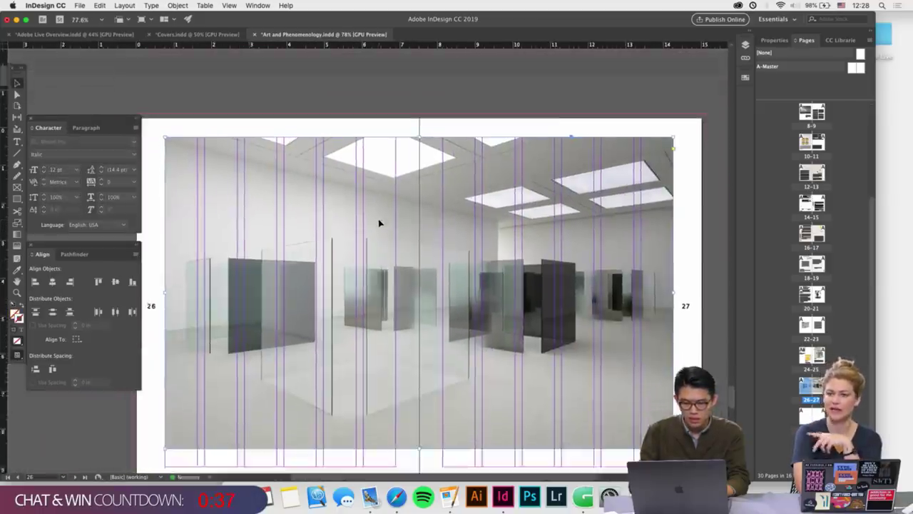
left_click_drag(417, 292, 389, 271)
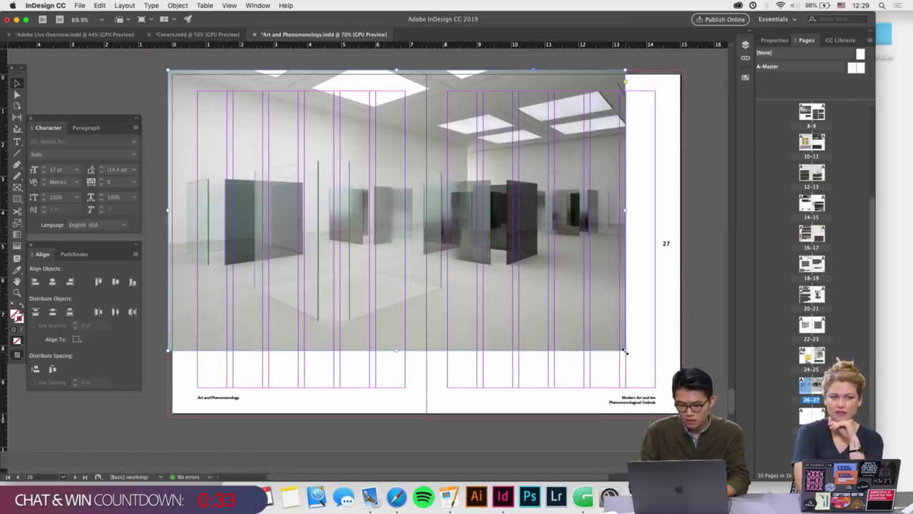
left_click_drag(625, 352, 683, 389)
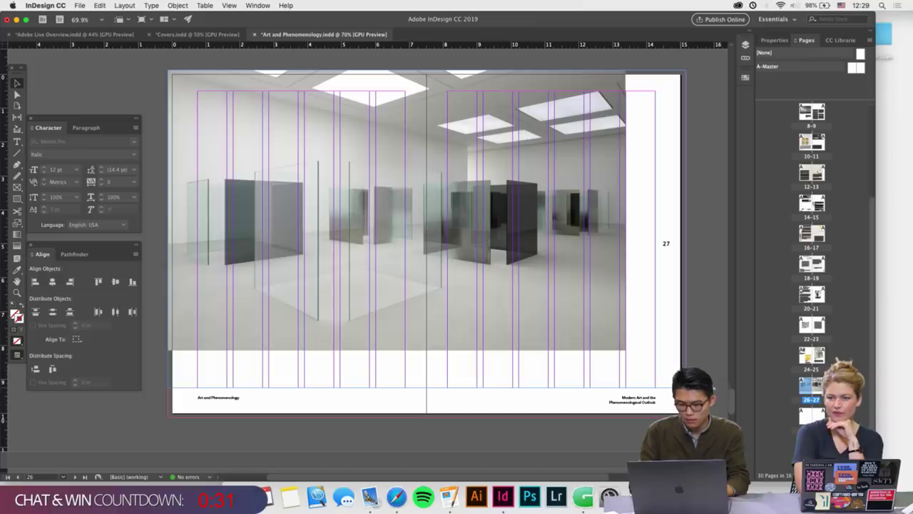
right_click(630, 357)
mouse_move(712, 334)
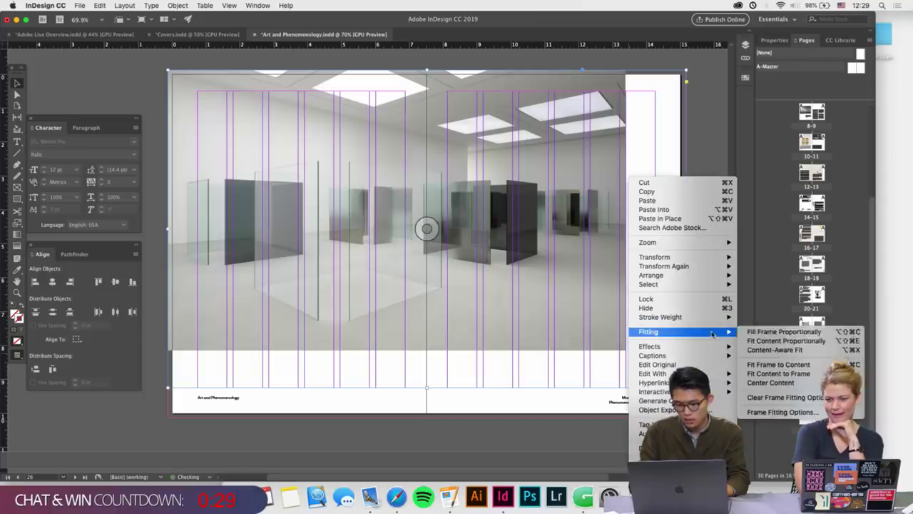
left_click(783, 332)
key("w")
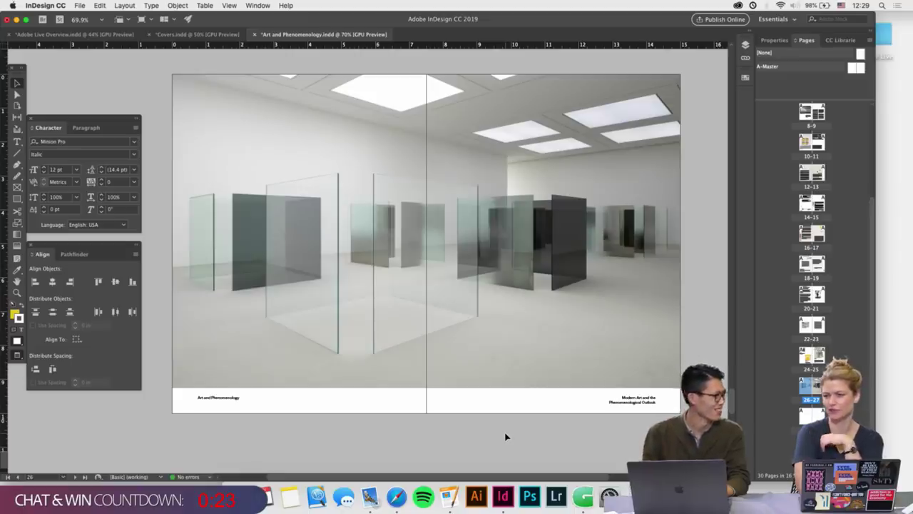
key("w")
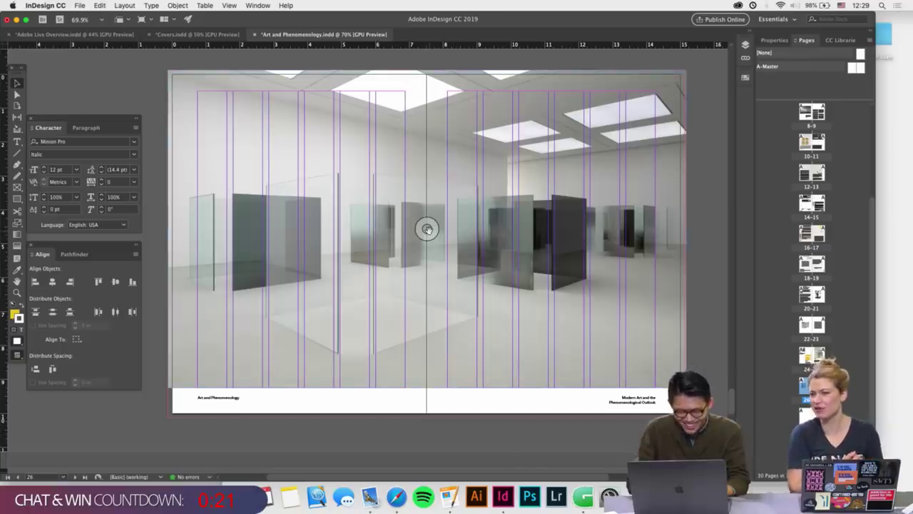
Pull the photo frame's top edge down to the margin and refill the frame proportionally
left_click(427, 230)
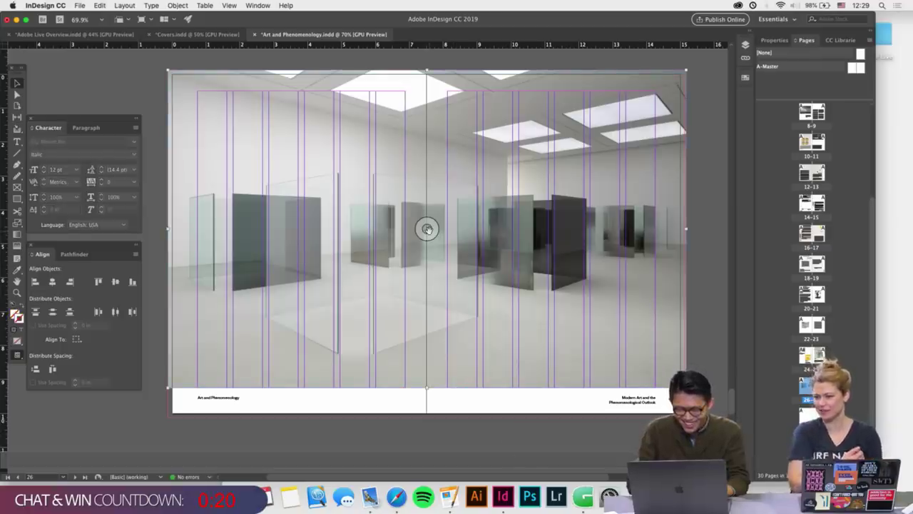
left_click(152, 312)
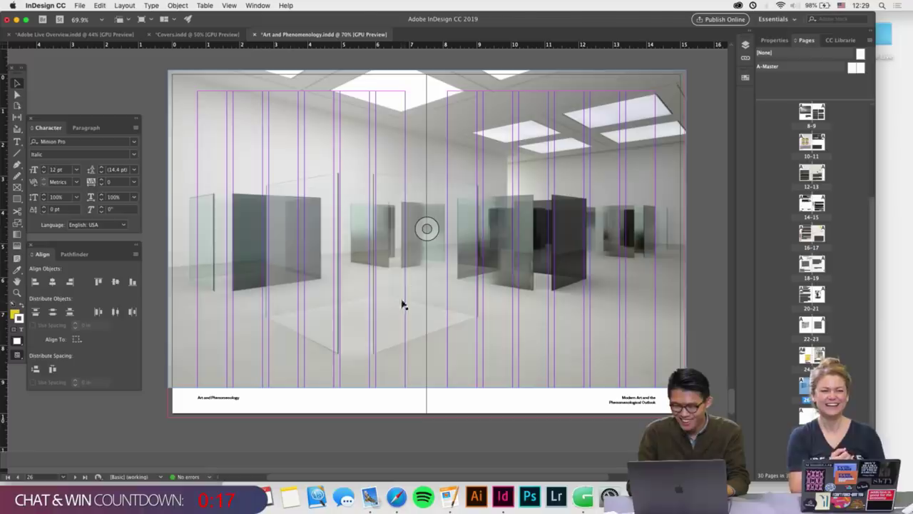
scroll(390, 403, "up", 2)
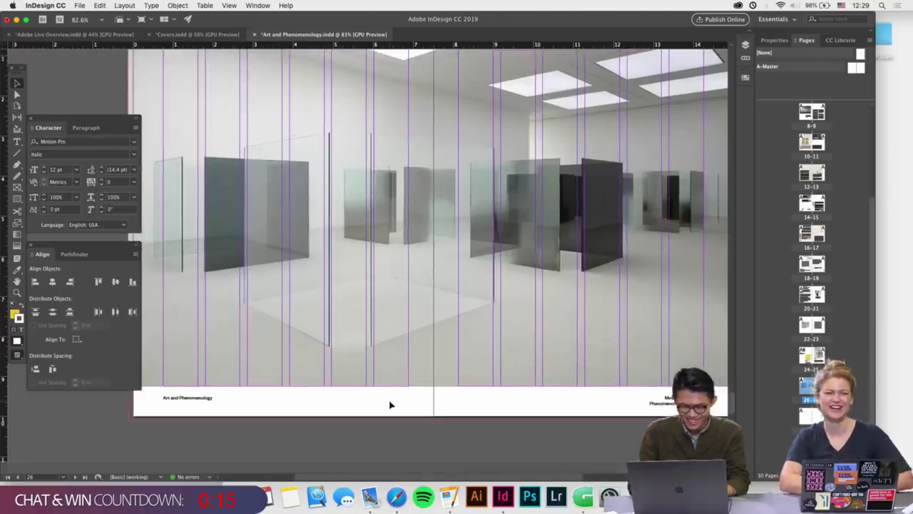
scroll(390, 404, "down", 2)
left_click(428, 139)
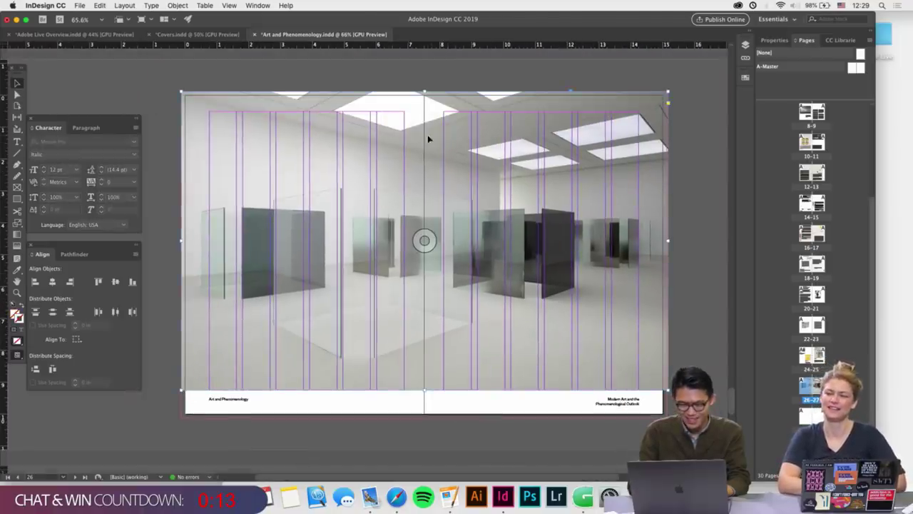
left_click(424, 92)
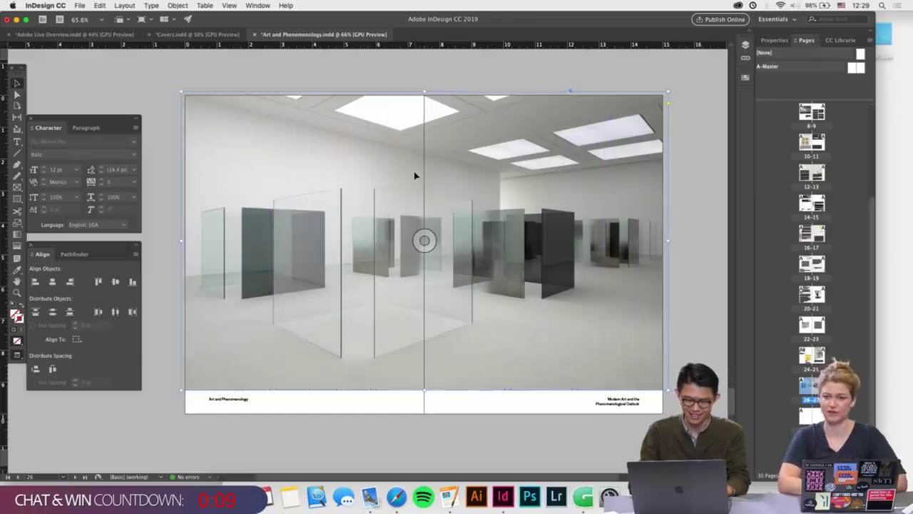
left_click_drag(425, 92, 424, 111)
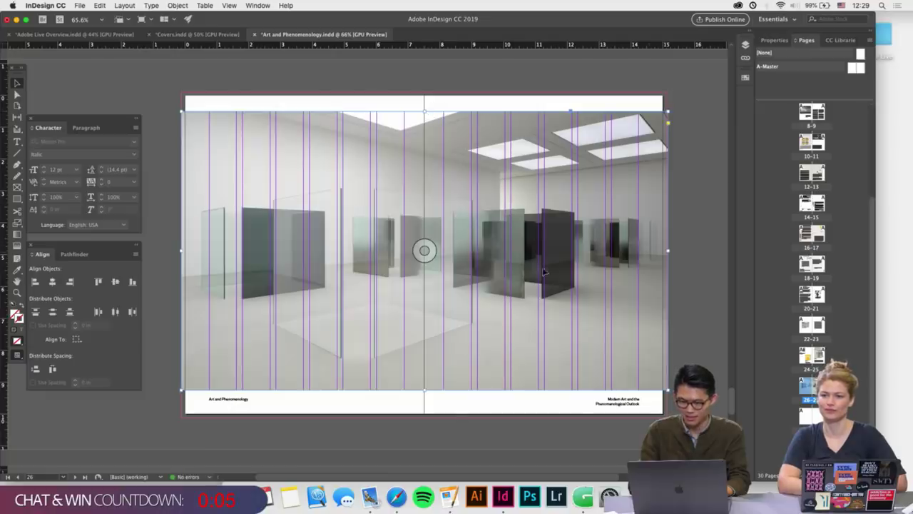
right_click(476, 283)
mouse_move(528, 332)
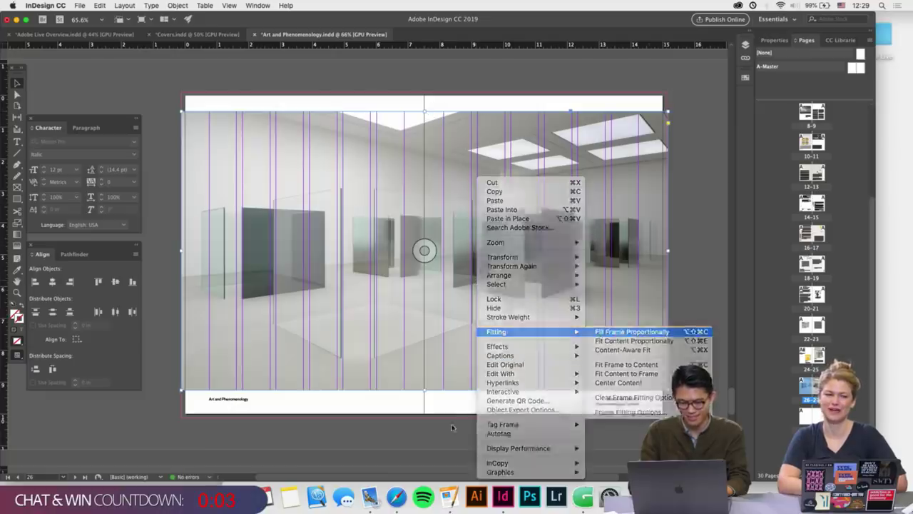
left_click(632, 332)
Trim the photo frame's right edge so page number 27 shows, and refit the photo to fill it
left_click_drag(667, 251, 639, 253)
left_click(513, 428)
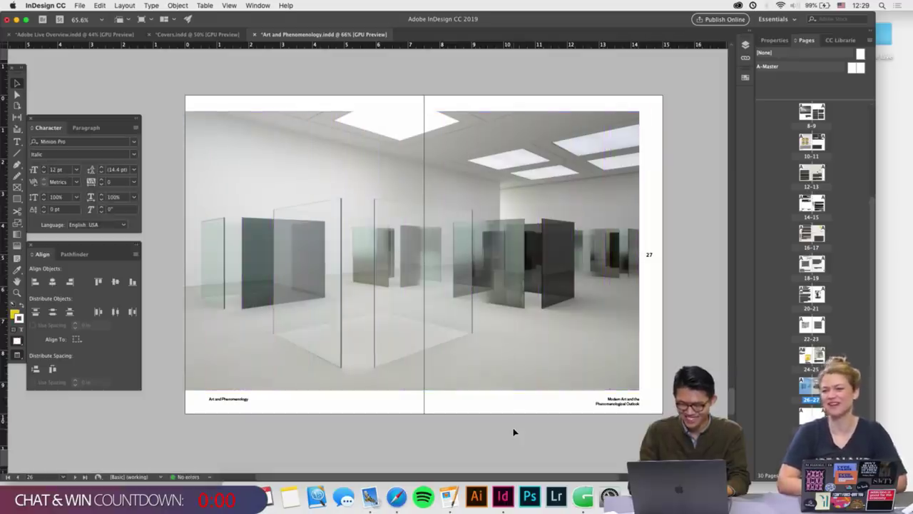
left_click(577, 295)
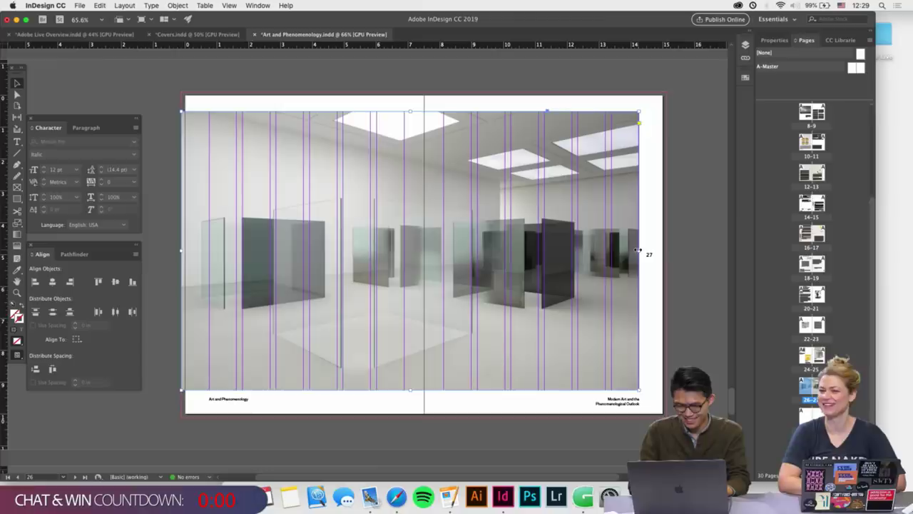
left_click_drag(644, 254, 610, 251)
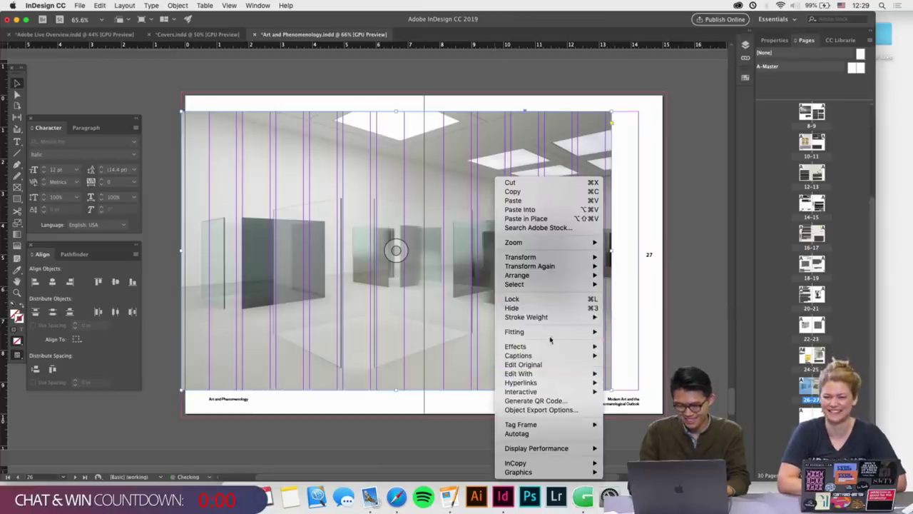
mouse_move(528, 332)
left_click(649, 331)
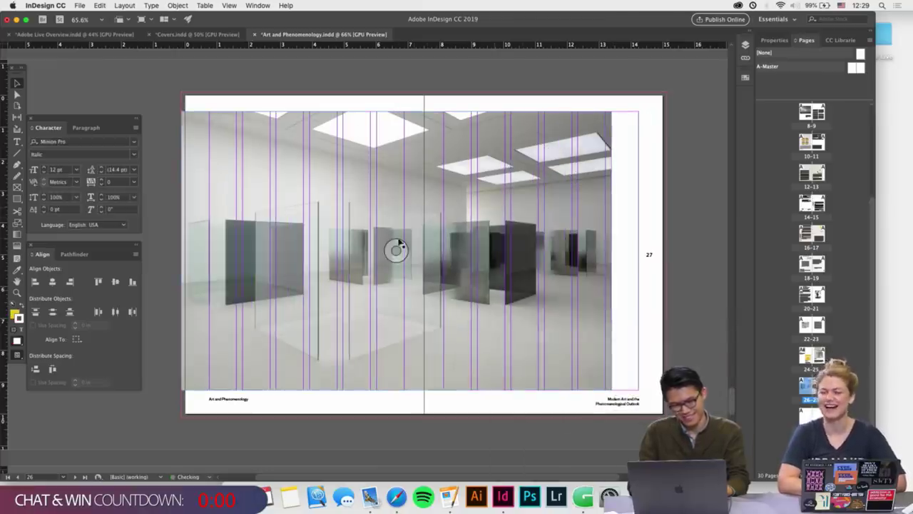
right_click(408, 326)
mouse_move(442, 328)
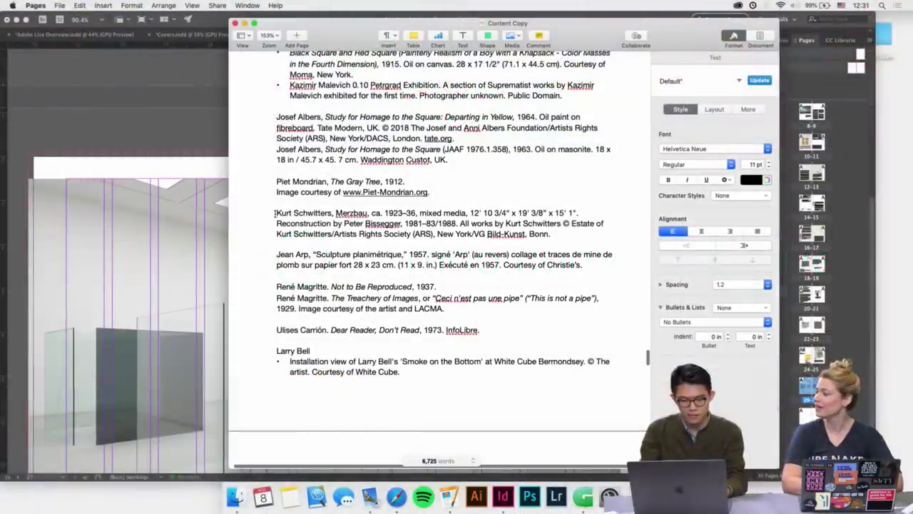
Replace the page 27 photo caption with the Larry Bell installation caption copied from Content Copy
left_click_drag(275, 212, 386, 212)
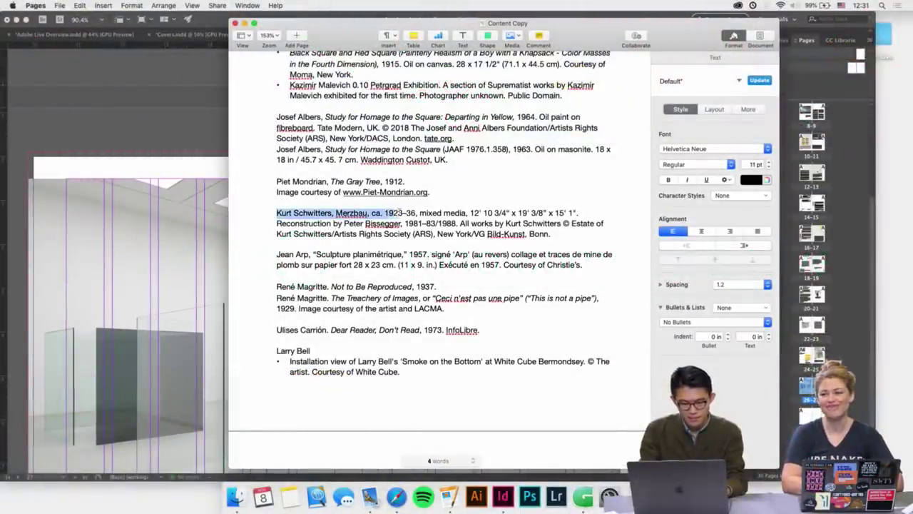
left_click(447, 224)
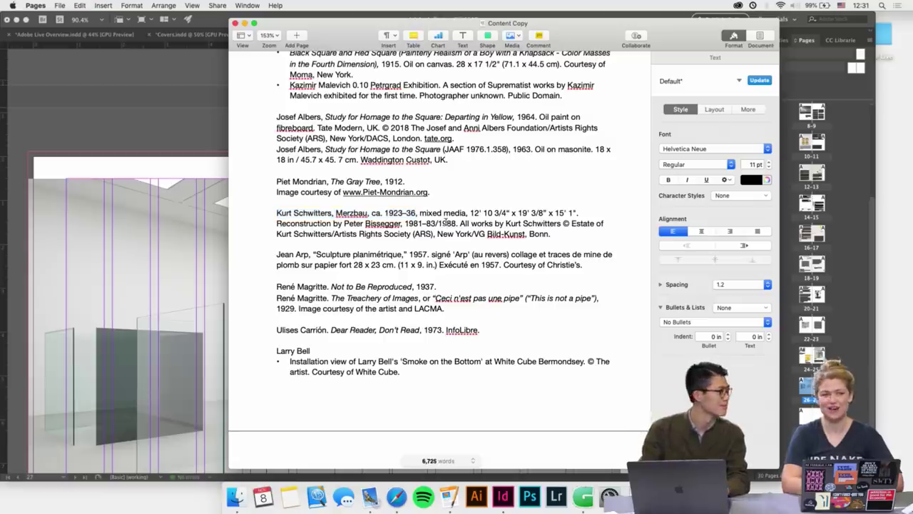
left_click(169, 175)
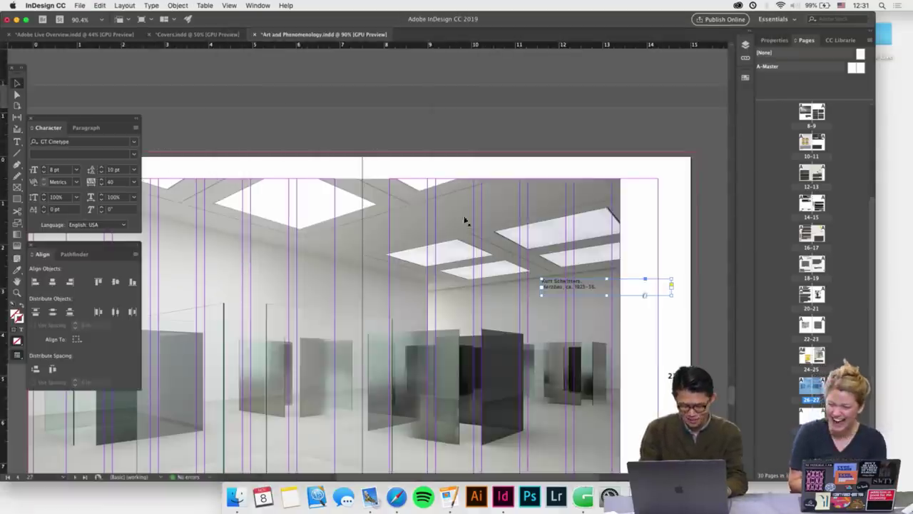
scroll(567, 253, "up", 3)
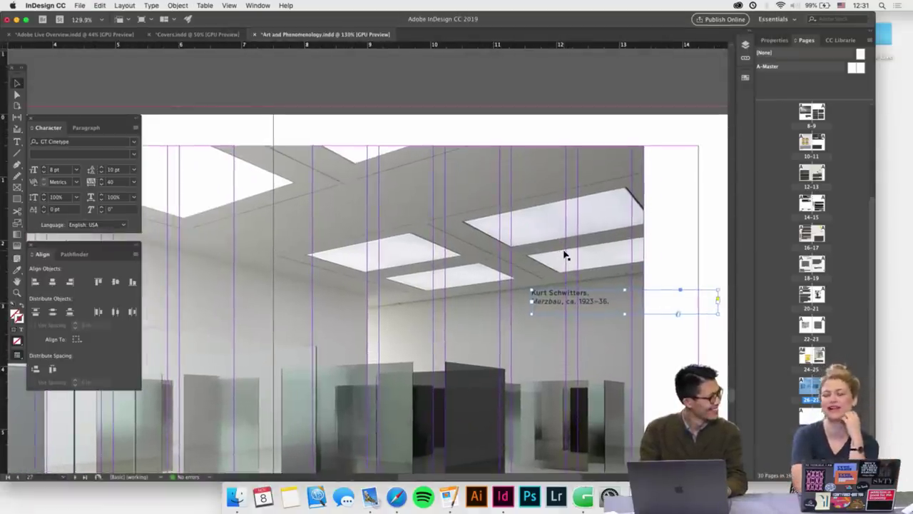
scroll(564, 255, "up", 3)
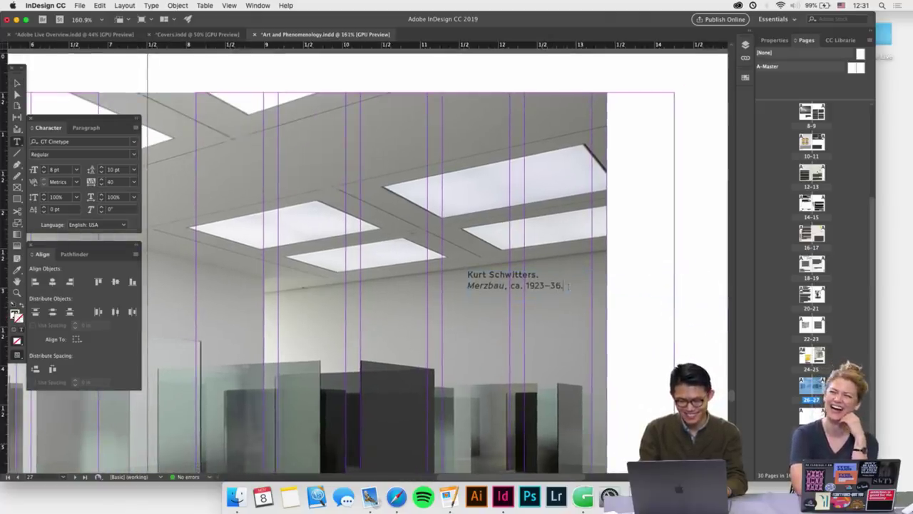
type("Kurt Schwitters, Merzbau, ca. 1923–36")
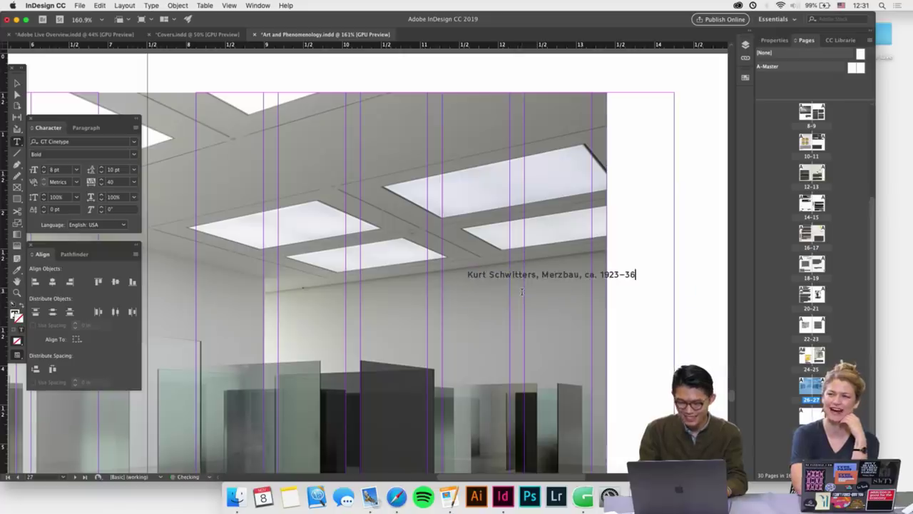
key("super+z")
left_click(449, 496)
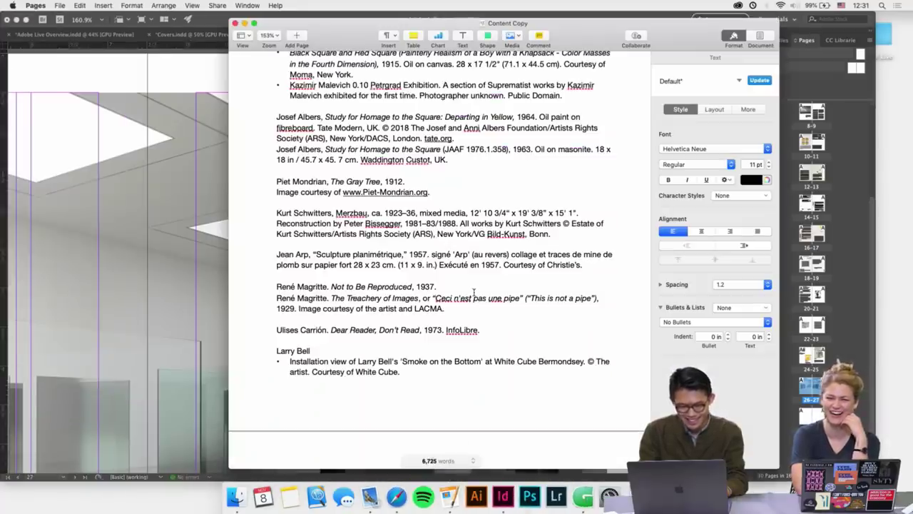
scroll(473, 292, "down", 5)
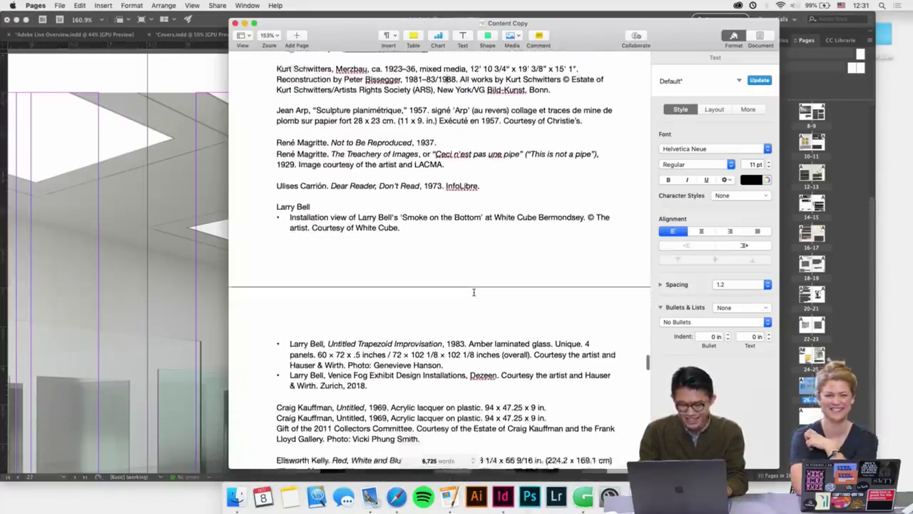
left_click_drag(290, 210, 515, 211)
key("super+c")
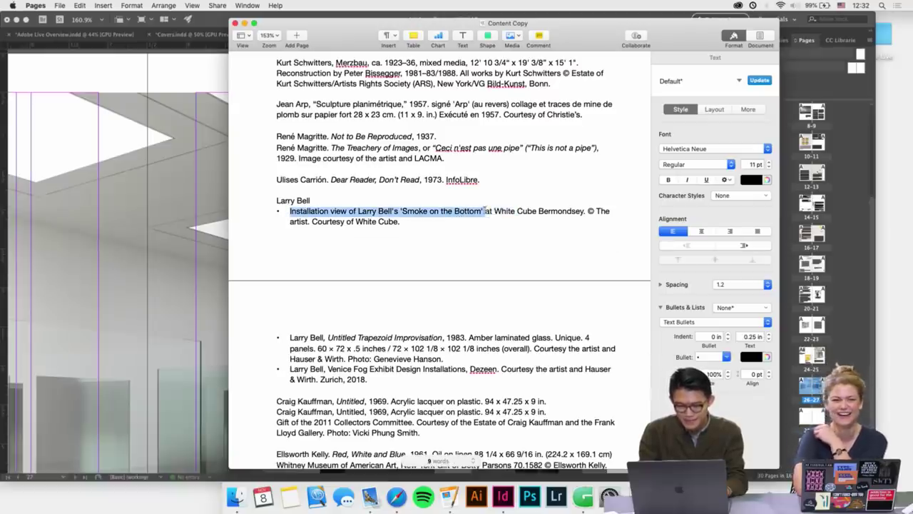
key("super+Tab")
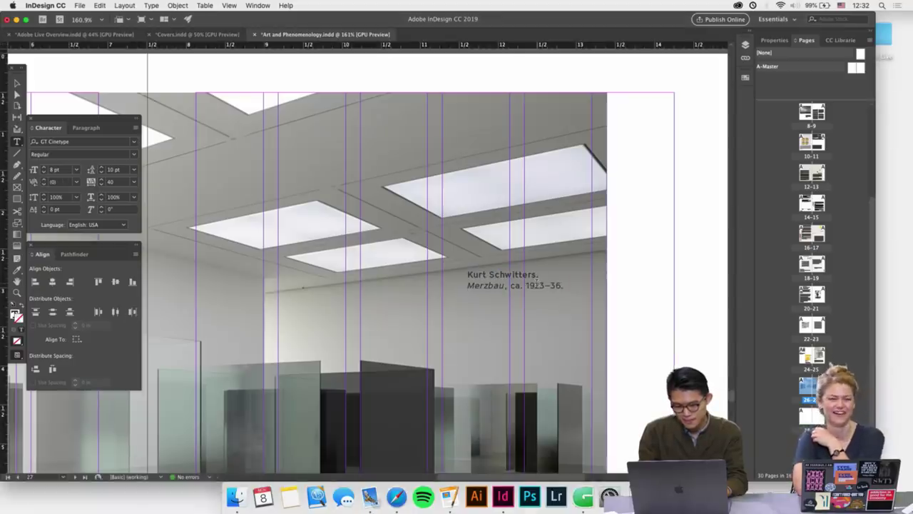
key("super+v")
Trim the pasted caption by deleting "Installation view of Larry Bell's", leaving Larry Bell. 'Smoke on the Bottom'
scroll(507, 274, "up", 1)
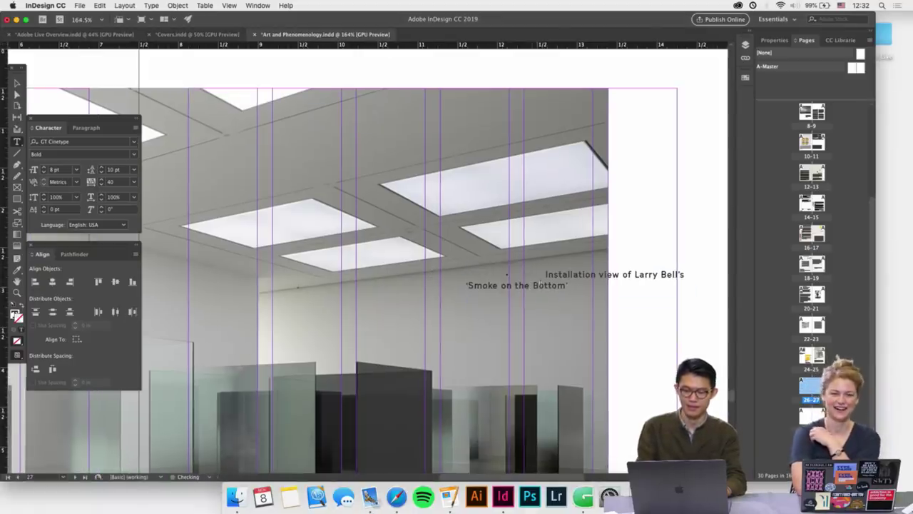
left_click(464, 276)
type("La")
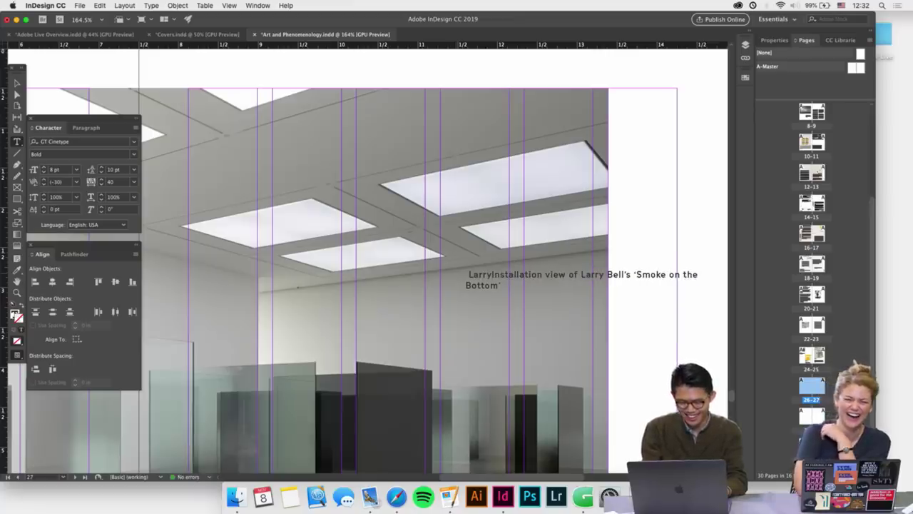
type("rry")
key("super+Left")
key("Delete")
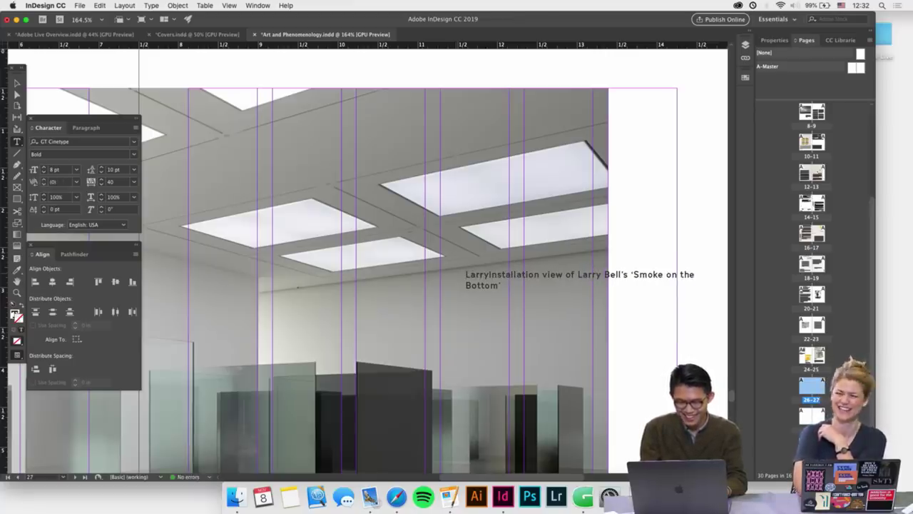
type("Bell.")
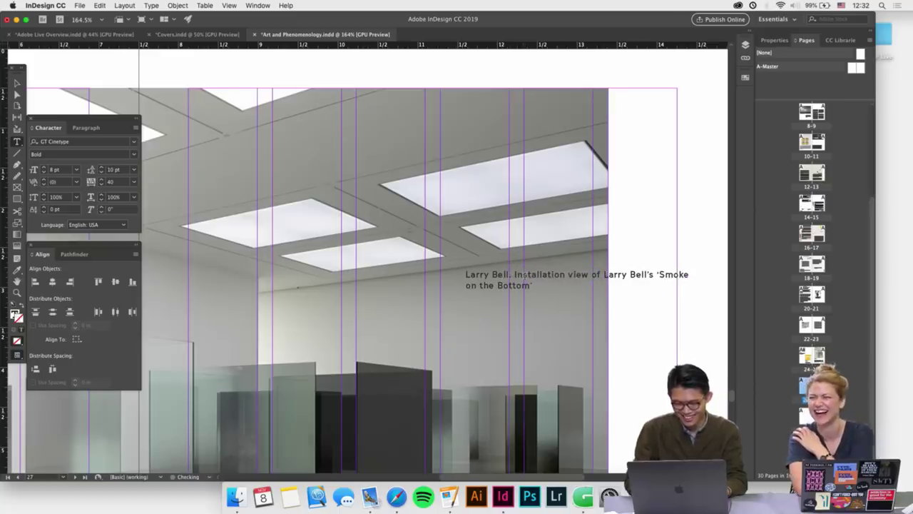
key("super+equal")
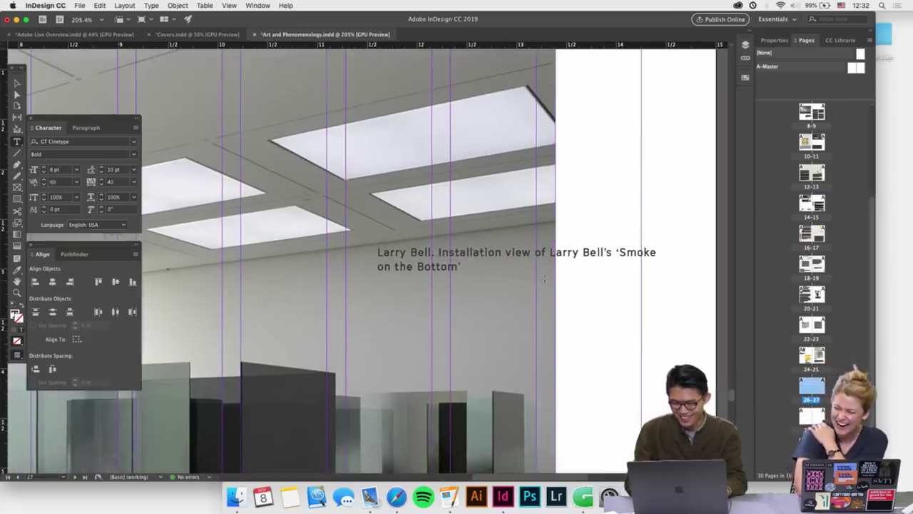
left_click_drag(614, 253, 466, 253)
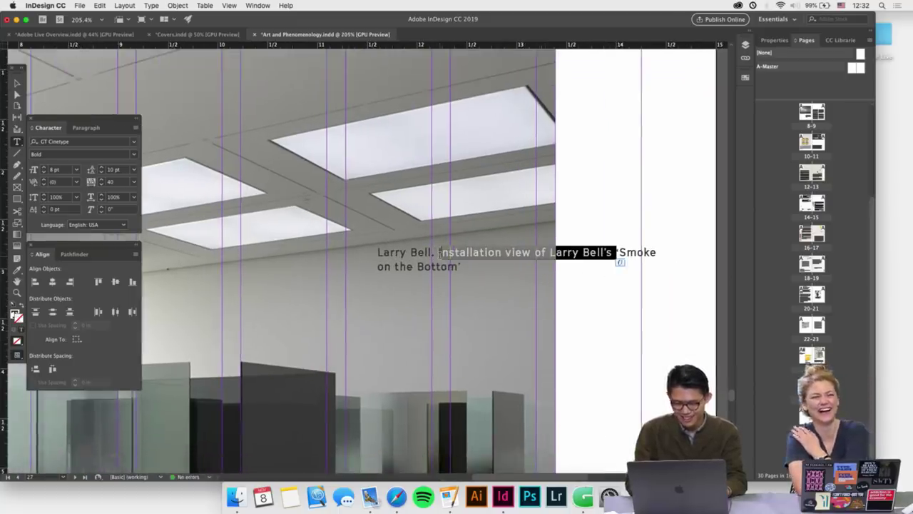
key("BackSpace")
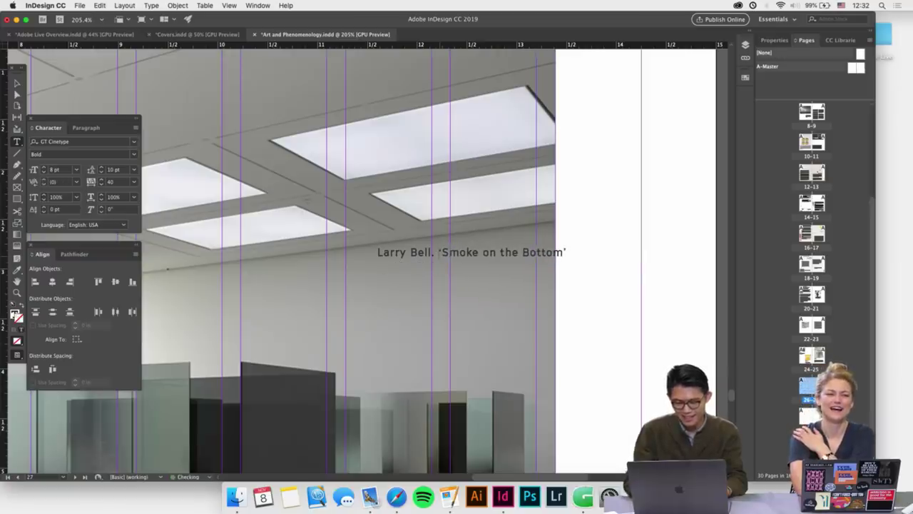
left_click(450, 496)
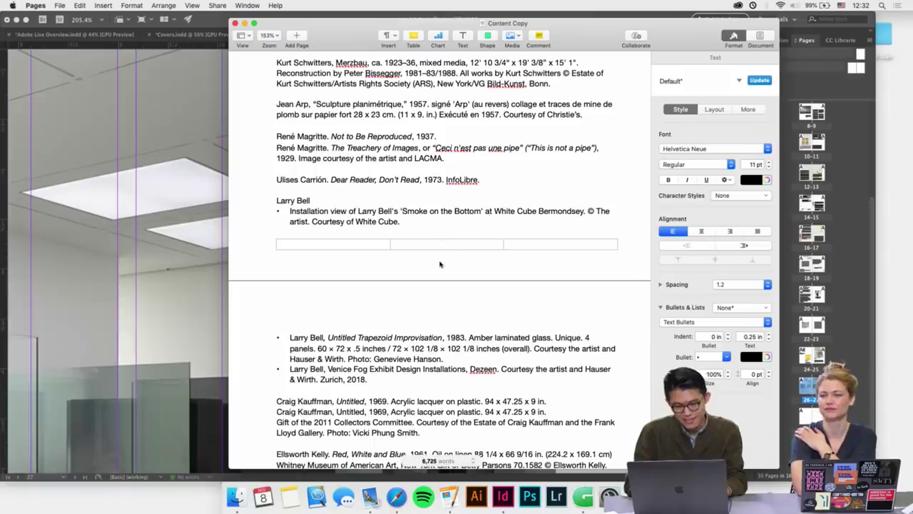
left_click(190, 296)
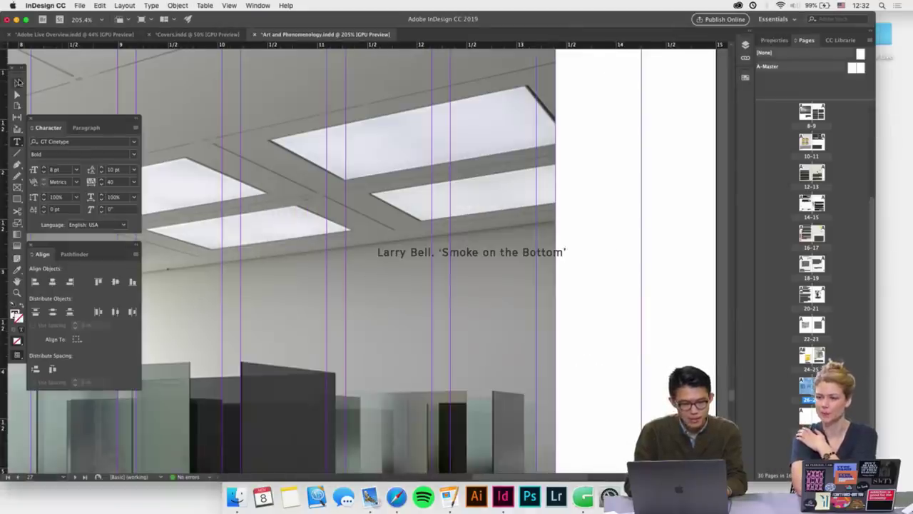
Set the title 'Smoke on the Bottom' to Regular Italic
key("Escape")
scroll(356, 218, "down", 5)
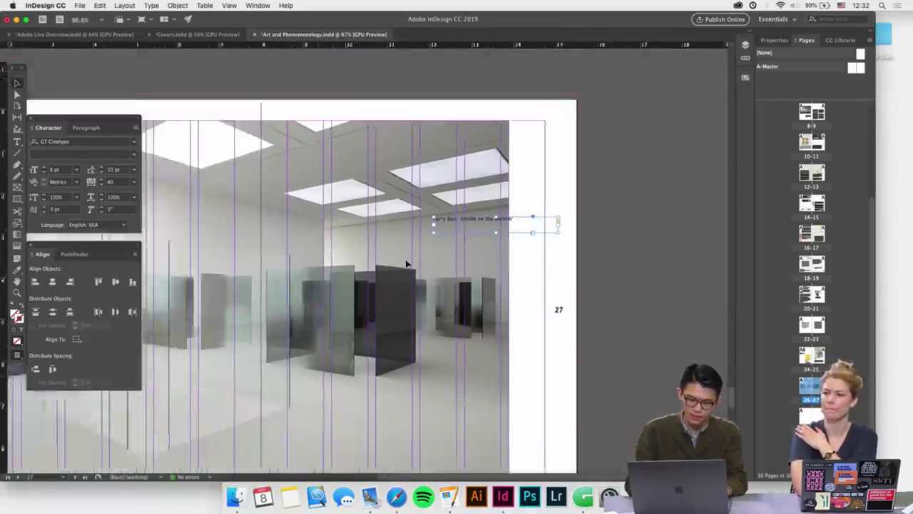
scroll(405, 264, "down", 2)
scroll(480, 249, "up", 3)
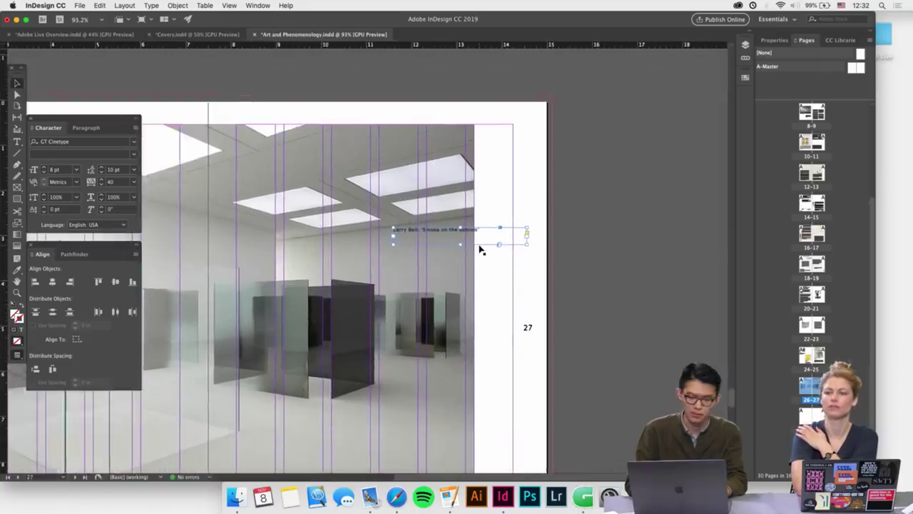
scroll(480, 249, "up", 3)
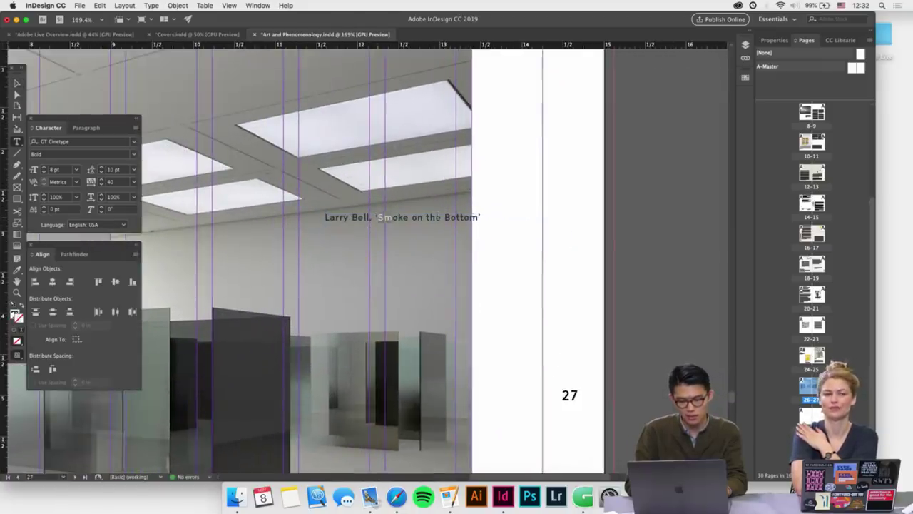
left_click(123, 152)
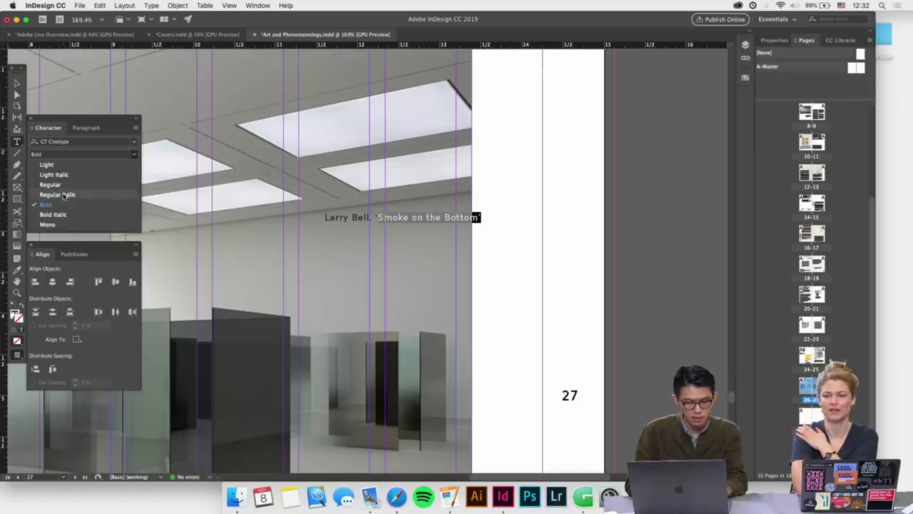
left_click(63, 194)
Shrink the caption frame to fit around its text
left_click(18, 83)
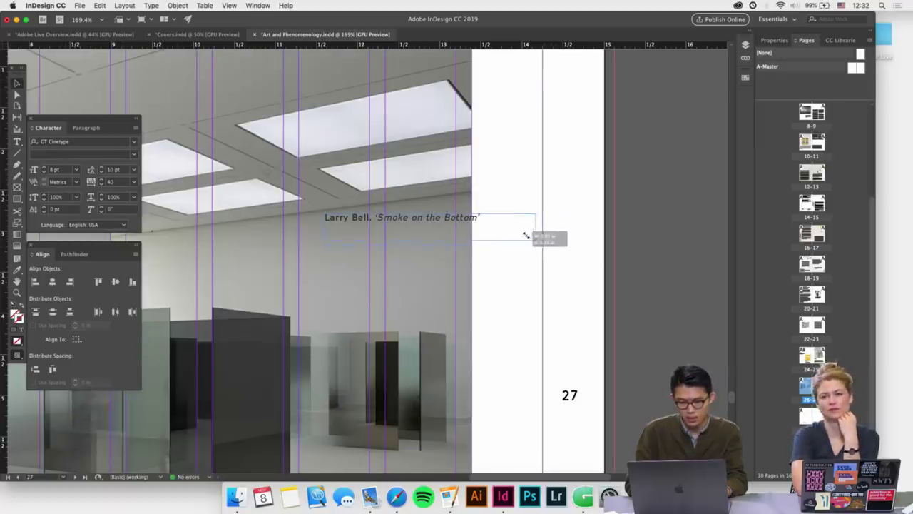
left_click_drag(527, 236, 498, 226)
scroll(521, 273, "down", 5)
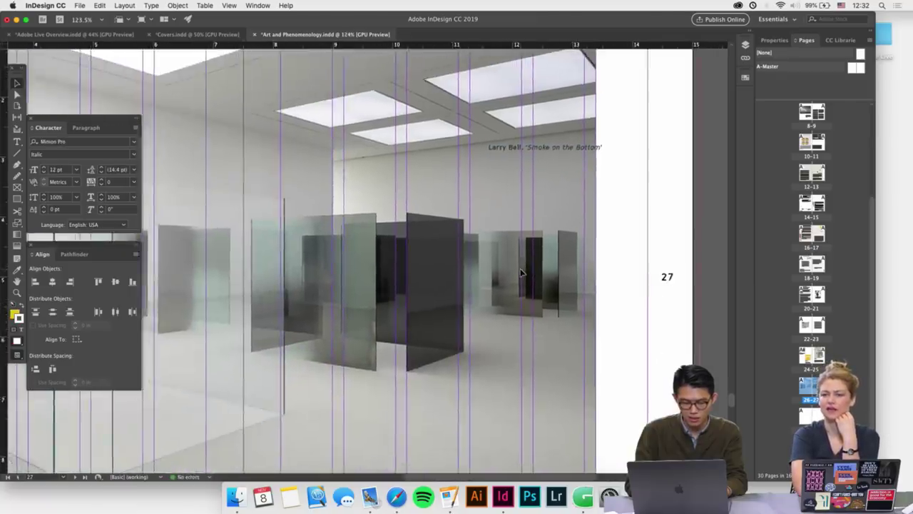
scroll(521, 273, "down", 1)
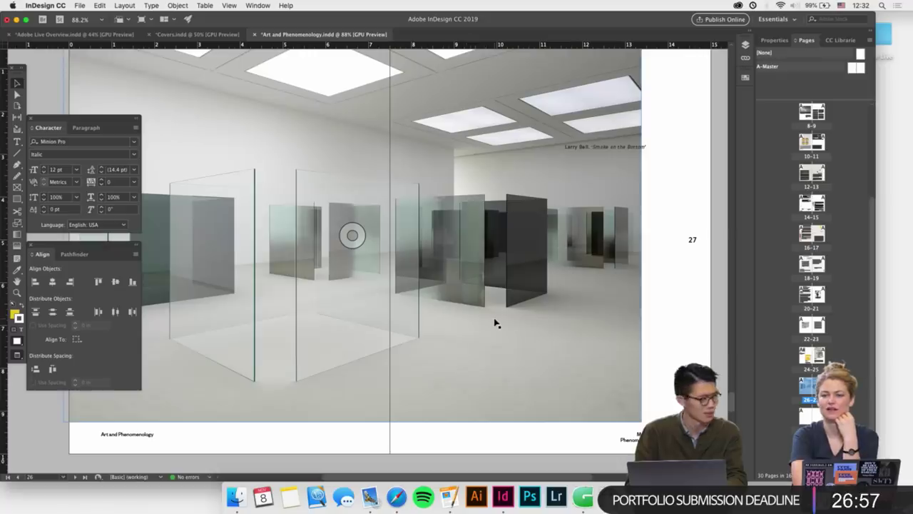
scroll(496, 324, "up", 5)
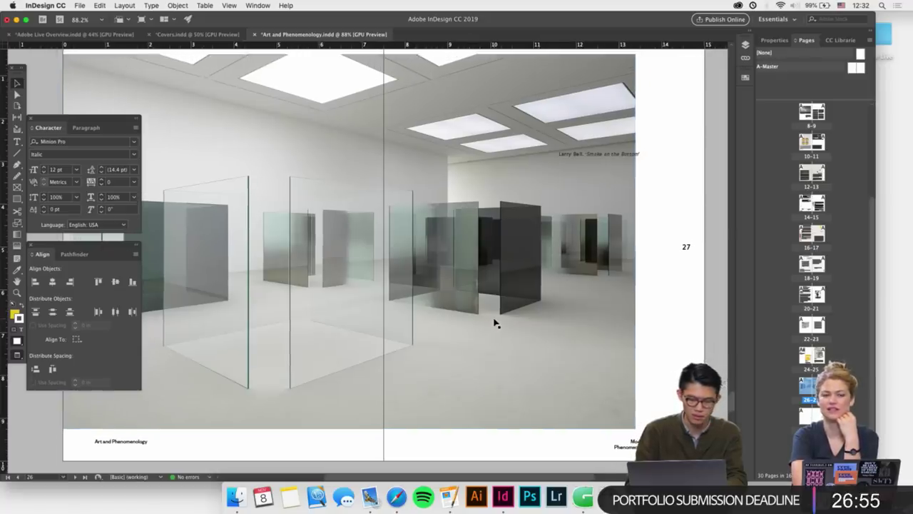
Rotate the caption frame 90° and move it onto the white margin right of the photo
scroll(554, 272, "up", 3)
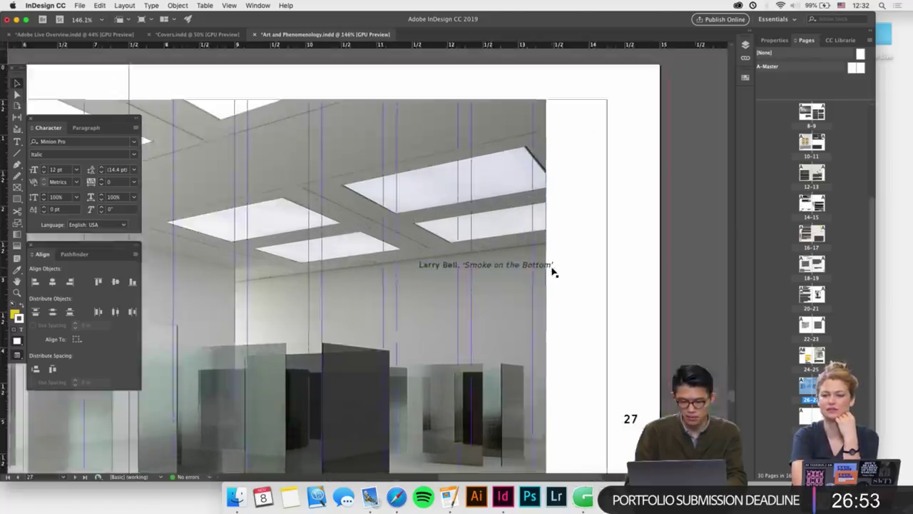
left_click(550, 270)
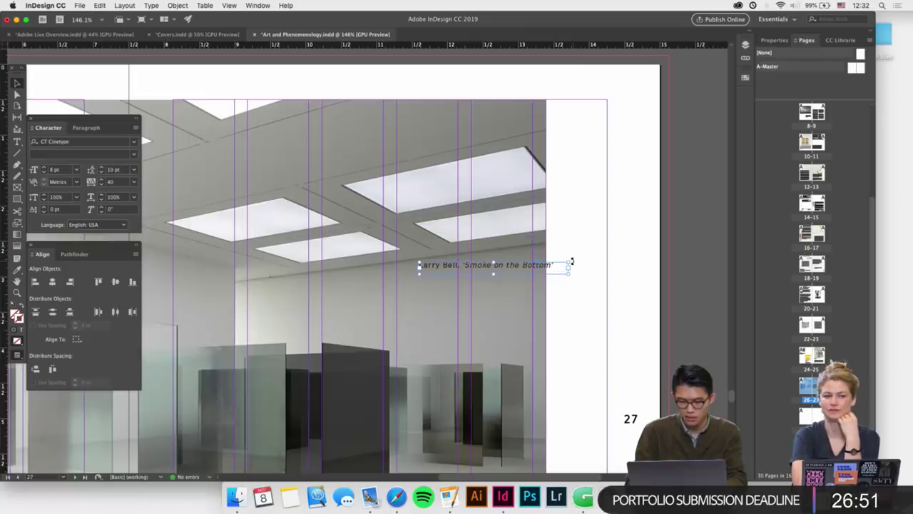
left_click_drag(503, 193, 496, 199)
left_click_drag(494, 261, 584, 246)
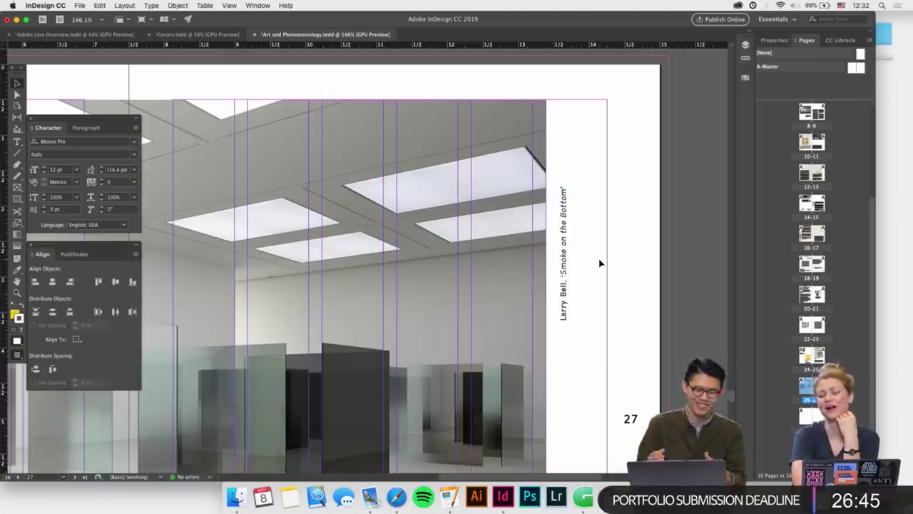
Break the caption so 'Smoke on the Bottom' sits on a second line, aligned to the frame's far end
scroll(600, 264, "up", 3)
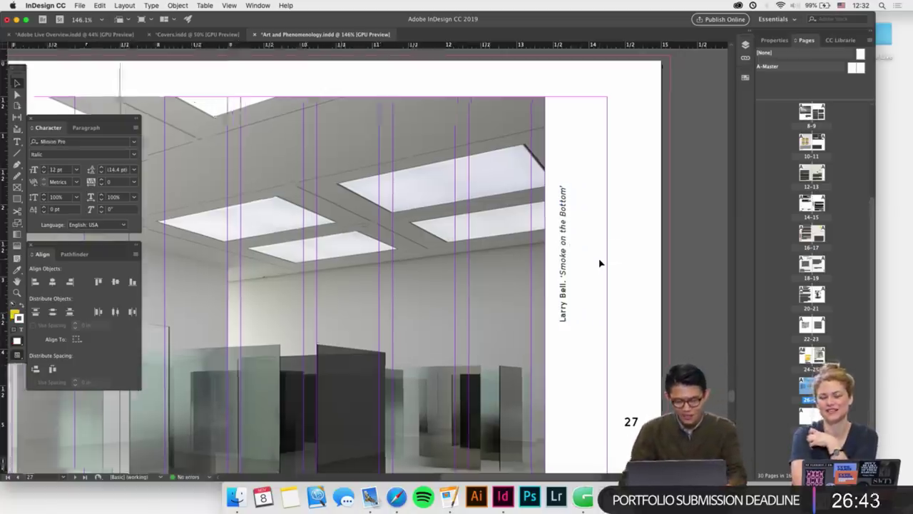
double_click(553, 279)
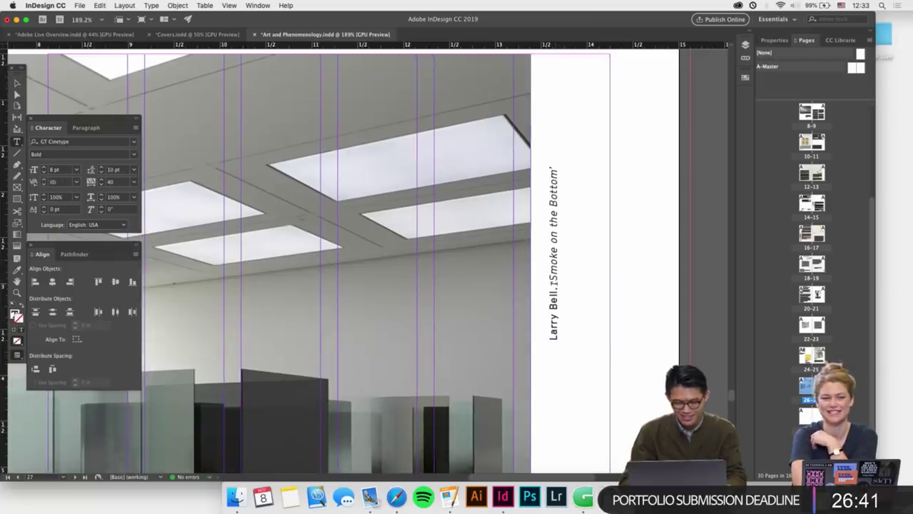
key("Return")
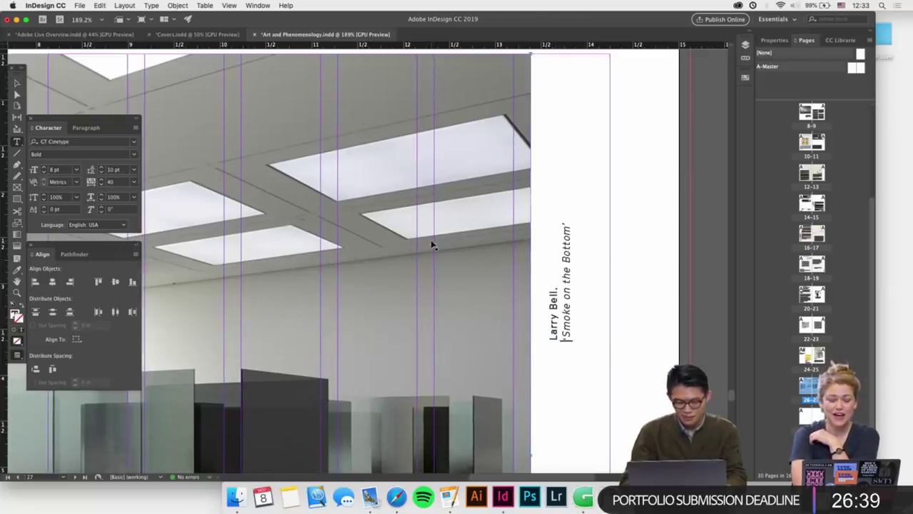
key("super+a")
left_click(86, 127)
left_click(59, 143)
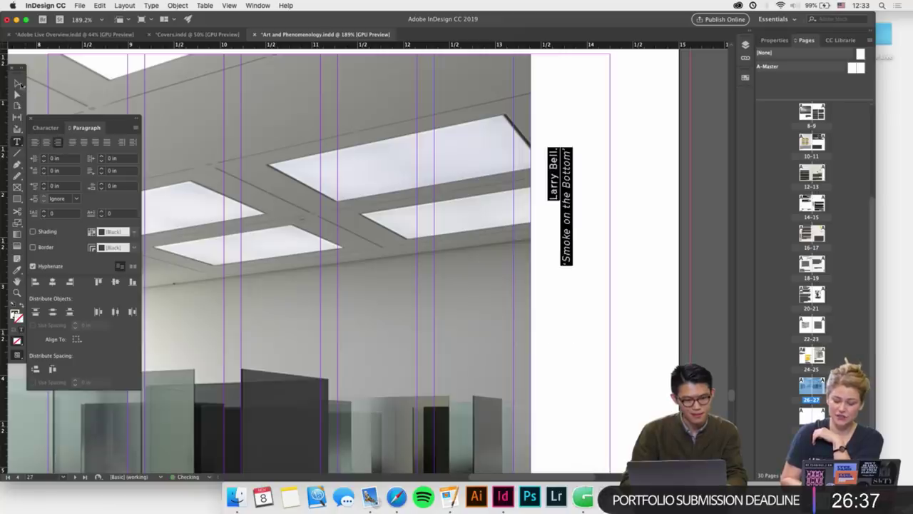
key("Escape")
left_click(614, 209)
scroll(615, 212, "down", 2)
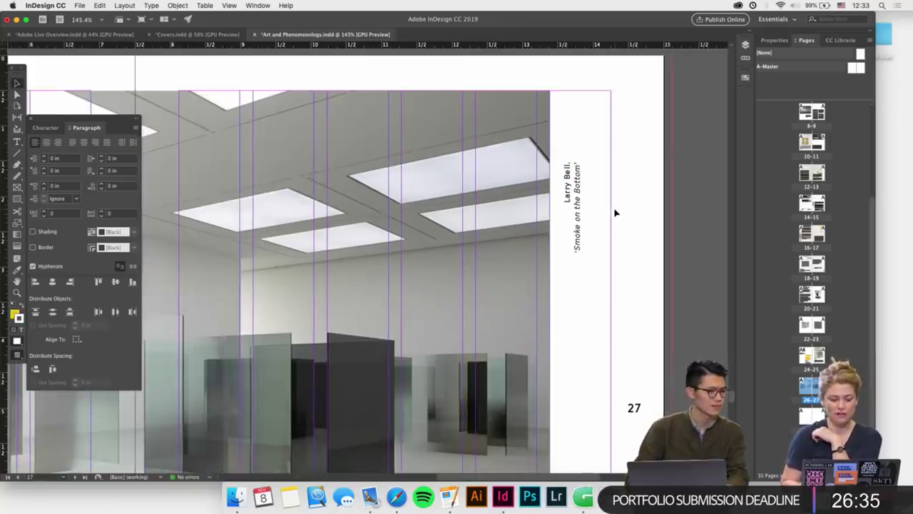
scroll(614, 193, "down", 1)
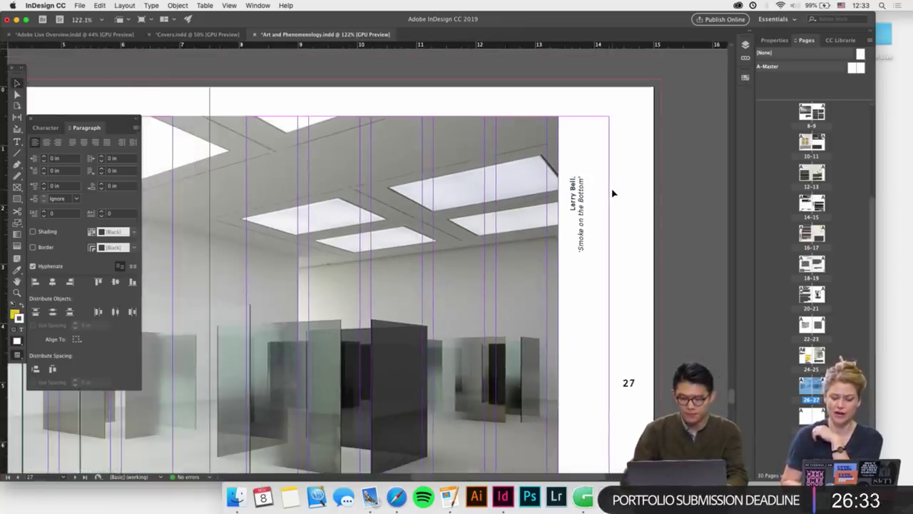
Align the vertical caption with the photo's top edge and check it in Preview mode
left_click_drag(581, 194, 580, 133)
left_click(640, 162)
key("w")
scroll(640, 162, "down", 4)
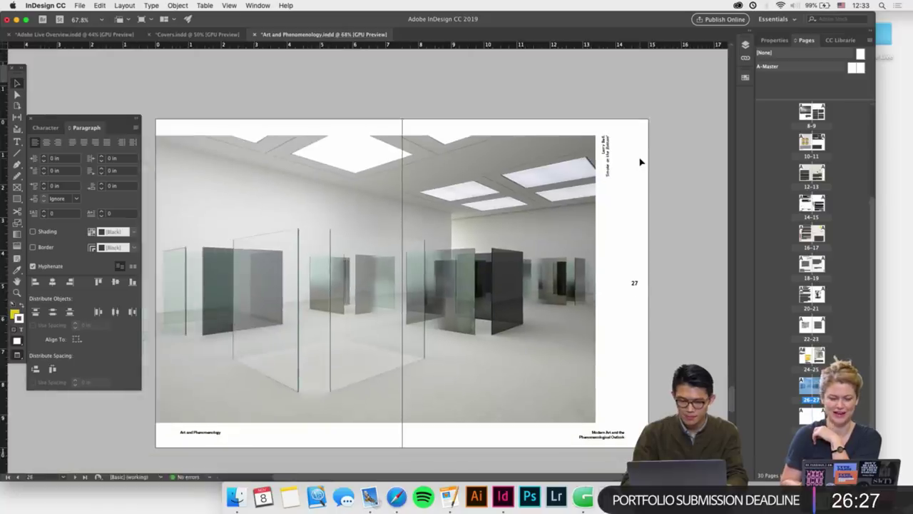
key("w")
scroll(628, 207, "up", 1)
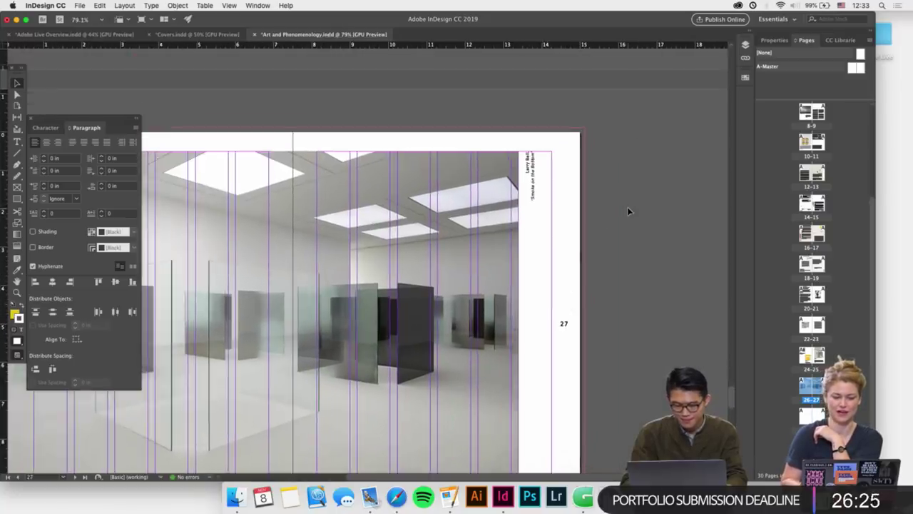
scroll(526, 314, "down", 2)
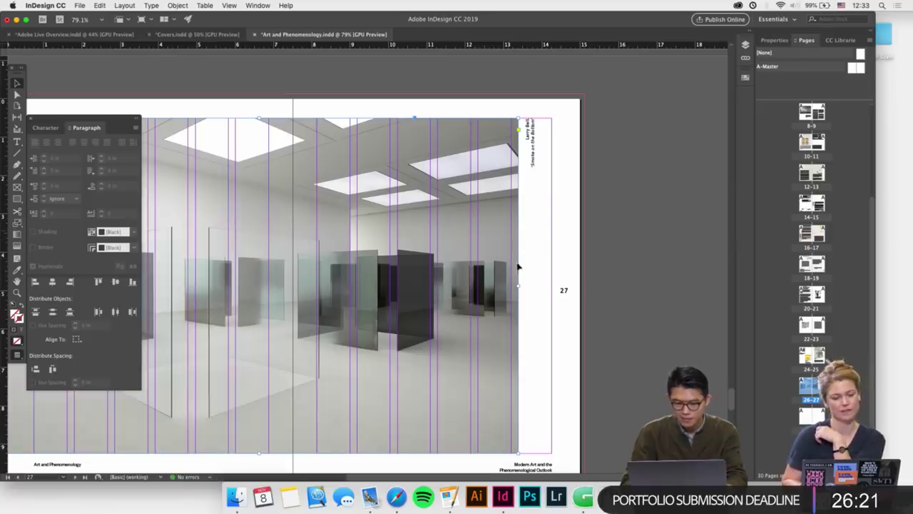
Pull the photo frame's right edge in and set the image to Fill Frame Proportionally
left_click_drag(518, 286, 510, 286)
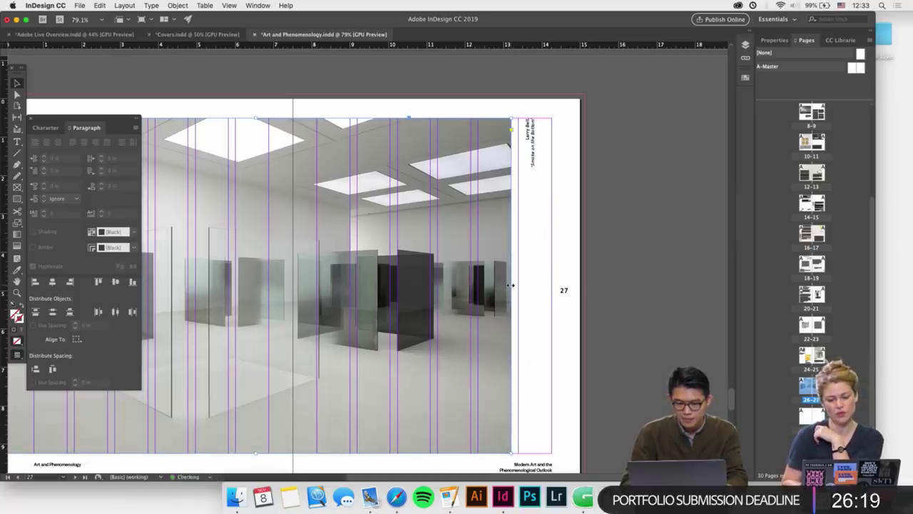
right_click(473, 312)
mouse_move(500, 329)
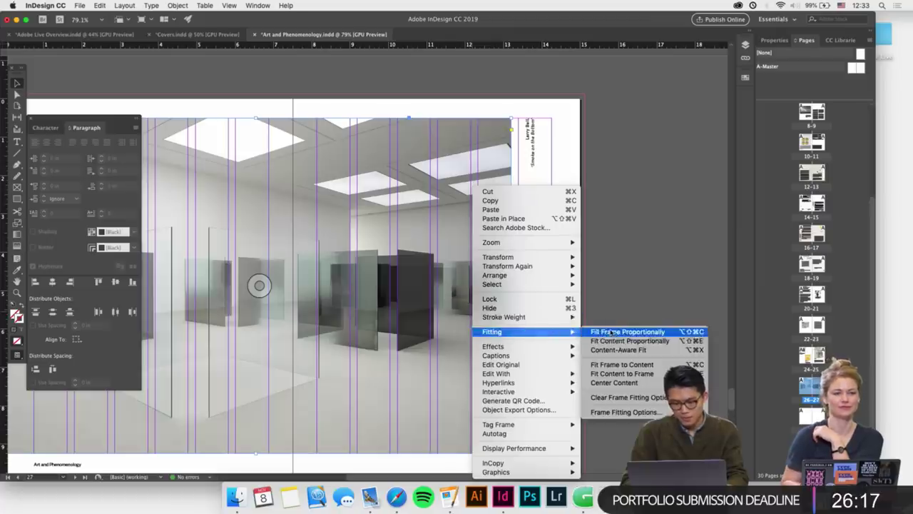
left_click(612, 330)
scroll(622, 285, "down", 3)
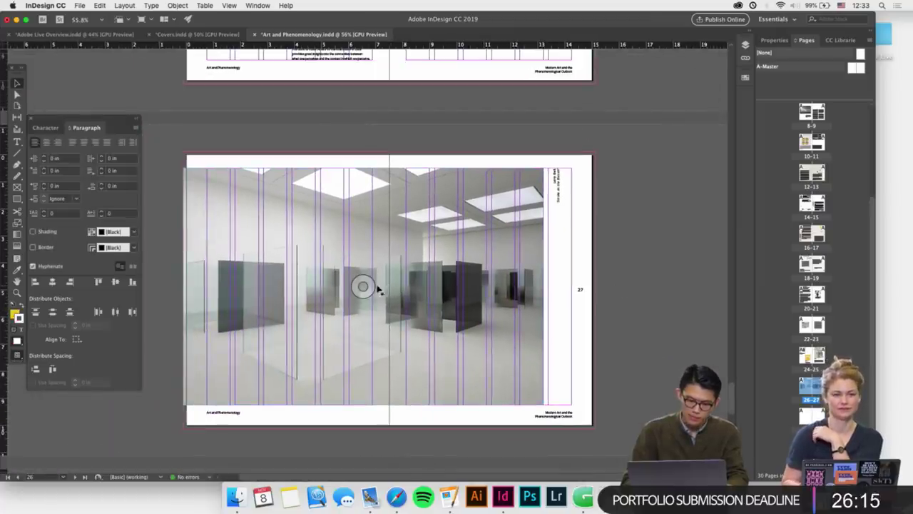
Review spread 26–27, nudging the gallery image slightly right, then move to blank spread 28–29
key("Delete")
scroll(363, 285, "down", 5)
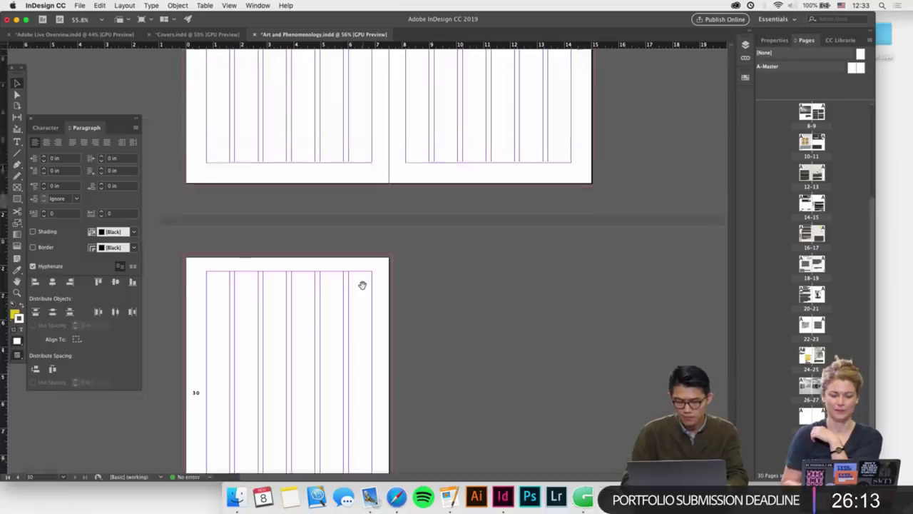
scroll(362, 285, "up", 2)
scroll(362, 286, "up", 5)
scroll(363, 284, "up", 2)
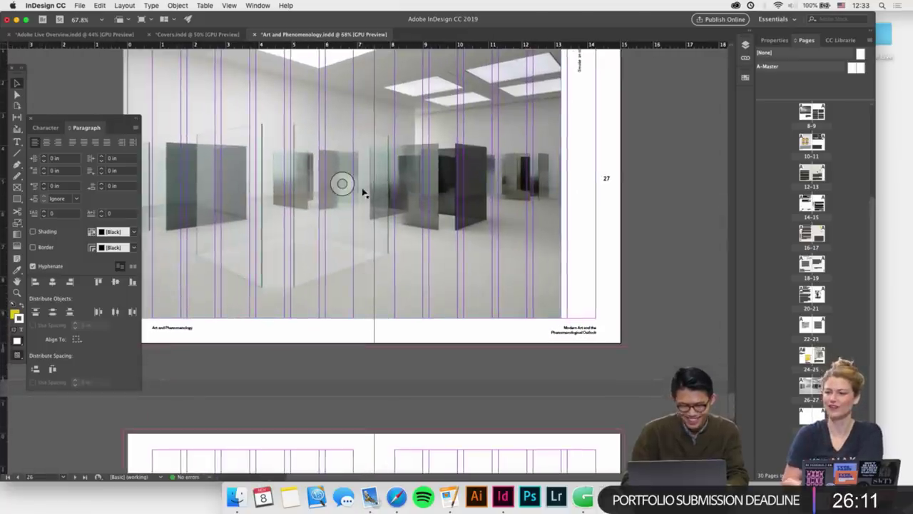
left_click_drag(342, 184, 343, 184)
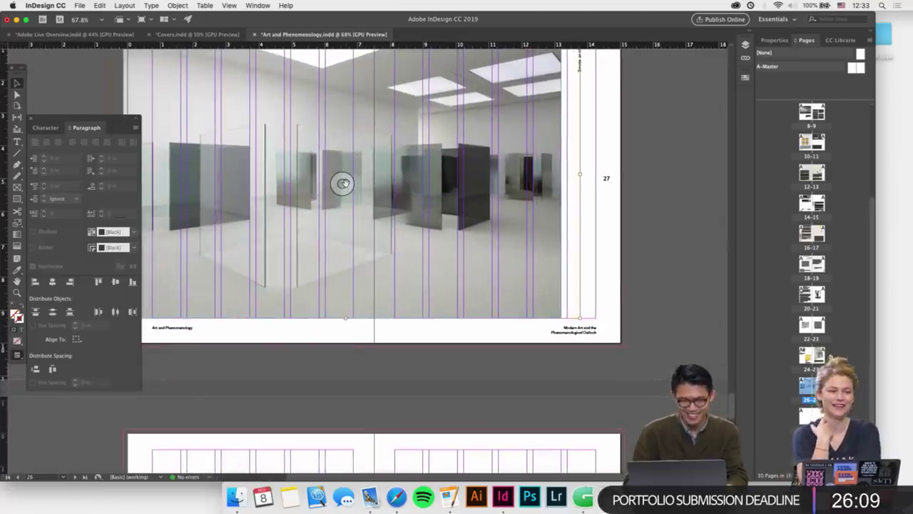
scroll(343, 184, "up", 4)
scroll(344, 183, "left", 1)
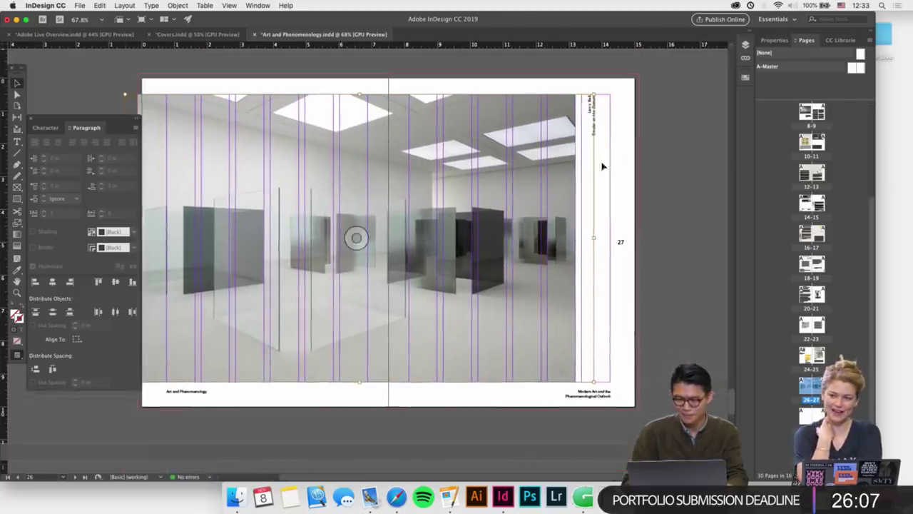
scroll(616, 126, "up", 2)
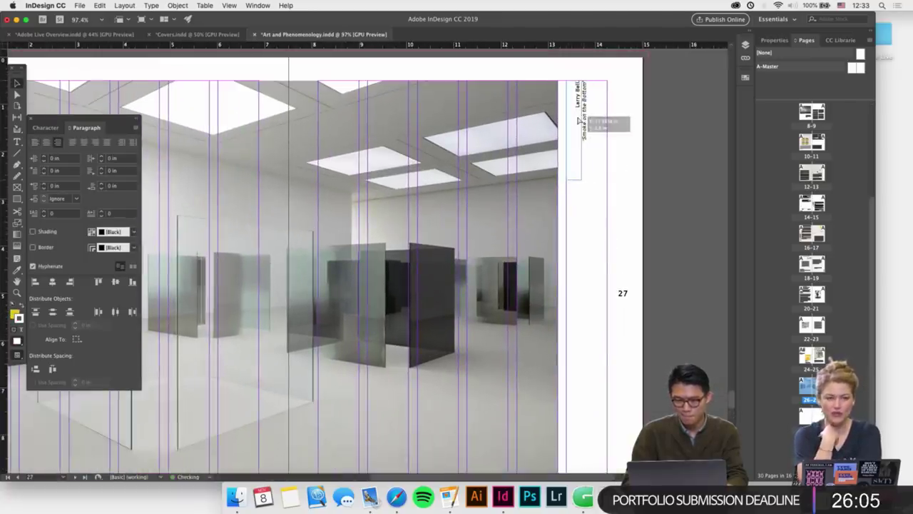
scroll(610, 123, "up", 2)
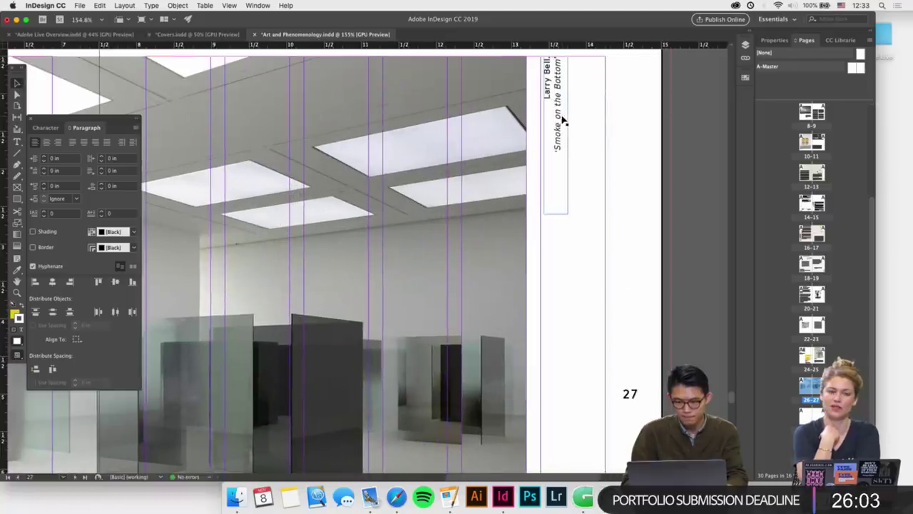
scroll(617, 129, "down", 2)
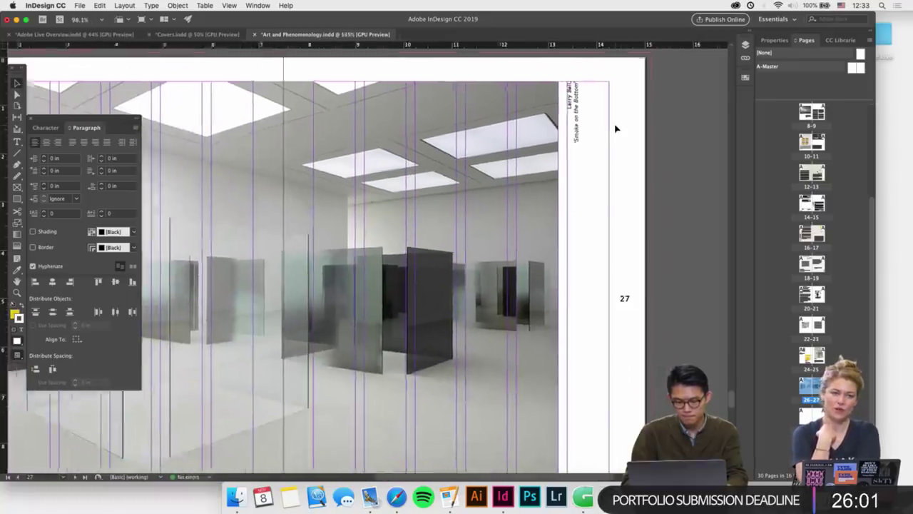
scroll(617, 128, "down", 2)
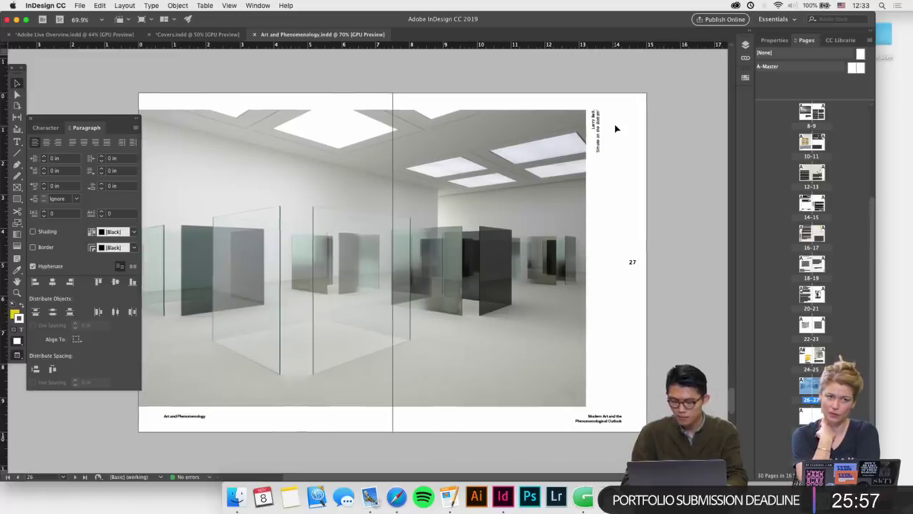
scroll(616, 129, "up", 3)
scroll(617, 129, "up", 2)
scroll(616, 129, "down", 5)
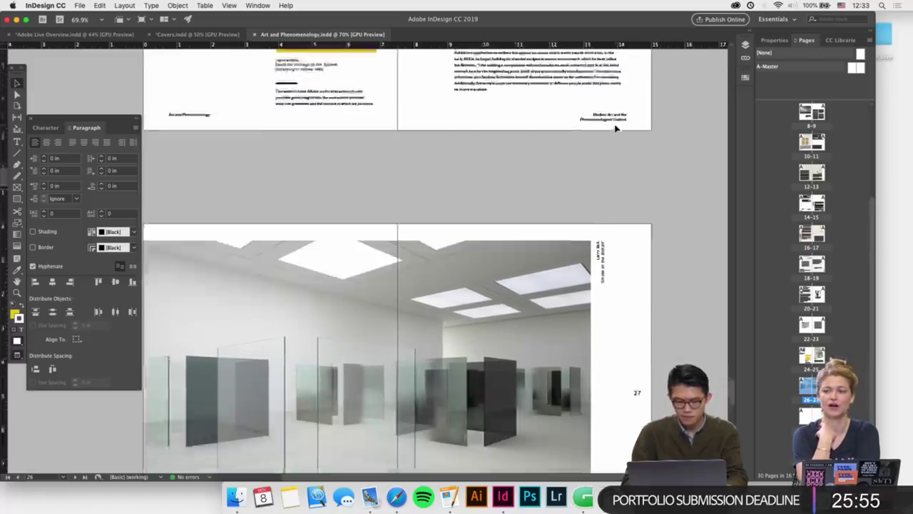
scroll(617, 129, "down", 4)
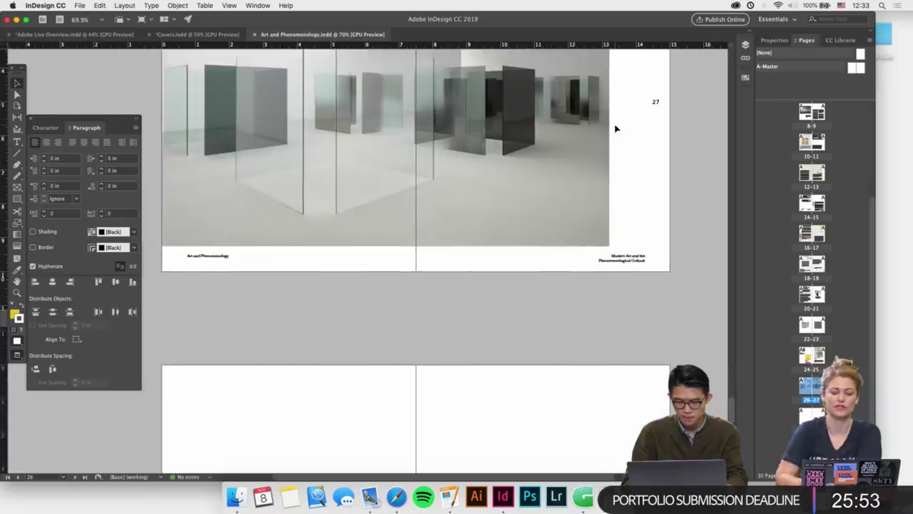
scroll(617, 129, "down", 1)
Show guides and margins on spread 28–29 and bring the Content Copy document forward
key("w")
scroll(554, 257, "down", 1)
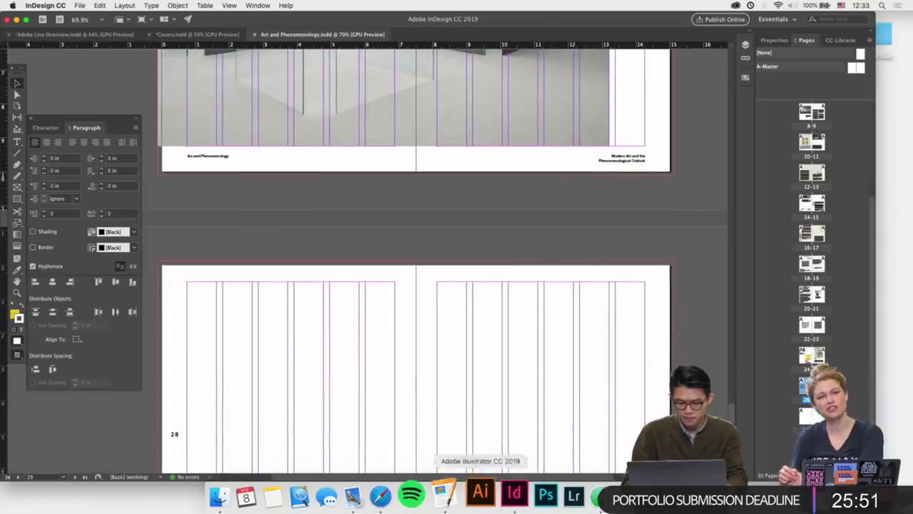
left_click(444, 493)
scroll(512, 240, "up", 10)
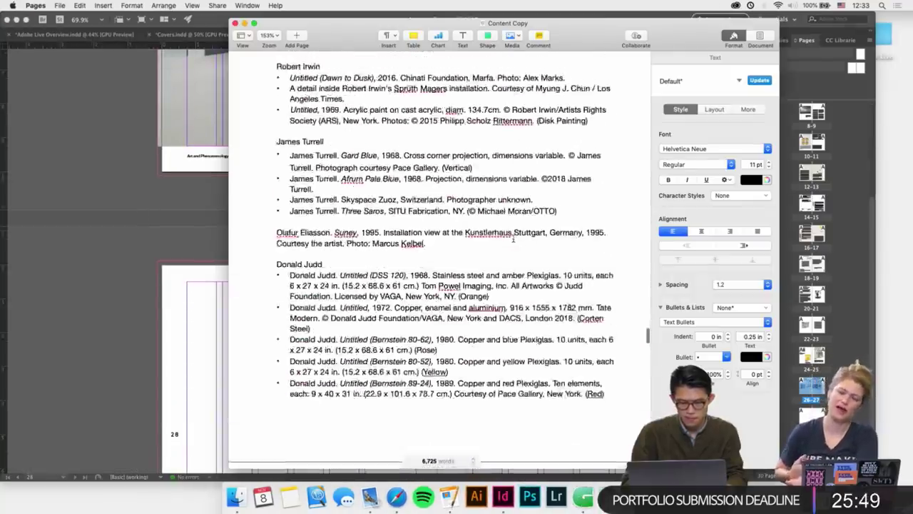
Scroll the Content Copy text up to the Robert Irwin paragraph
scroll(512, 240, "up", 15)
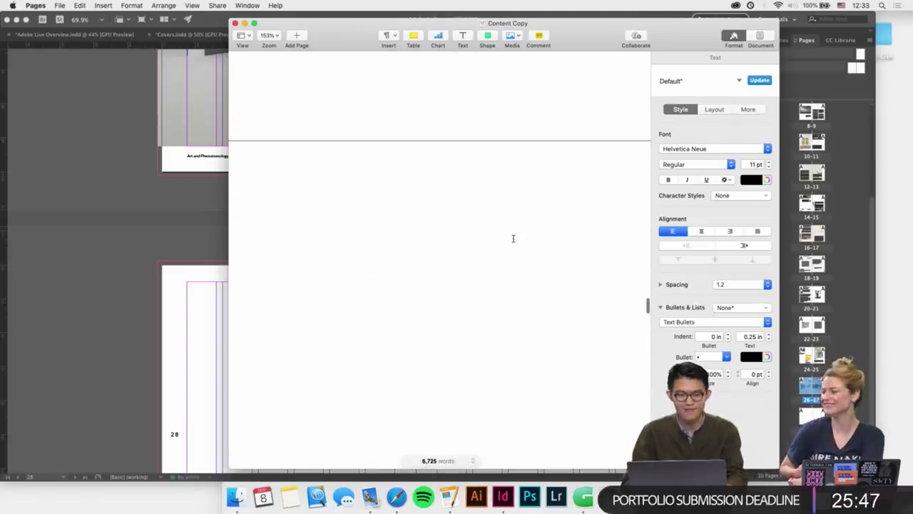
scroll(513, 238, "up", 15)
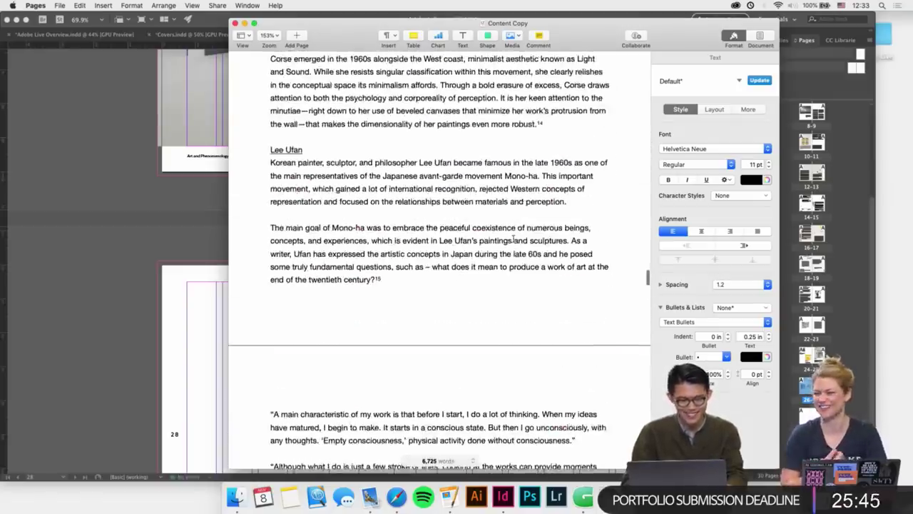
scroll(513, 240, "up", 15)
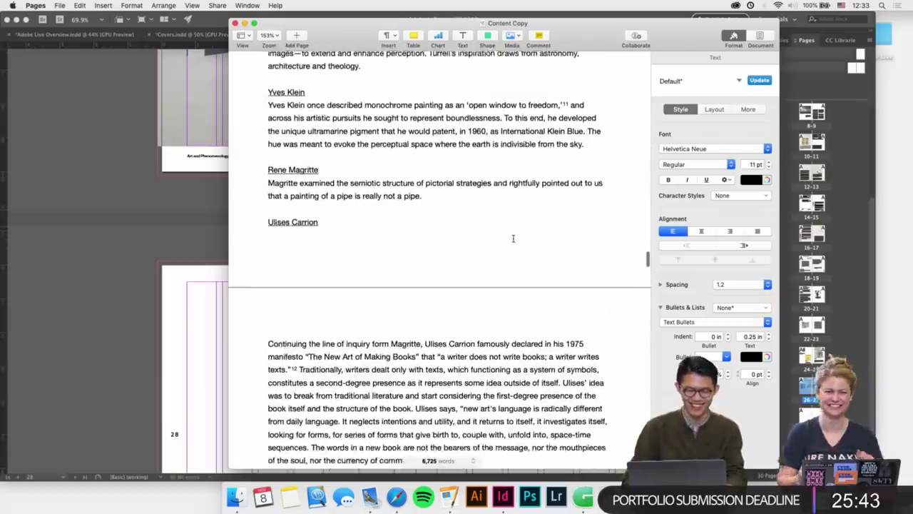
scroll(513, 238, "up", 5)
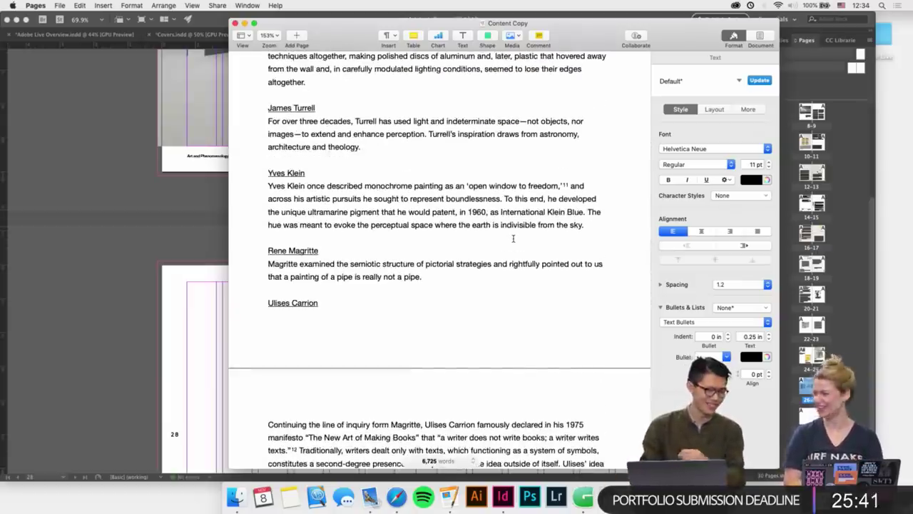
scroll(513, 238, "up", 18)
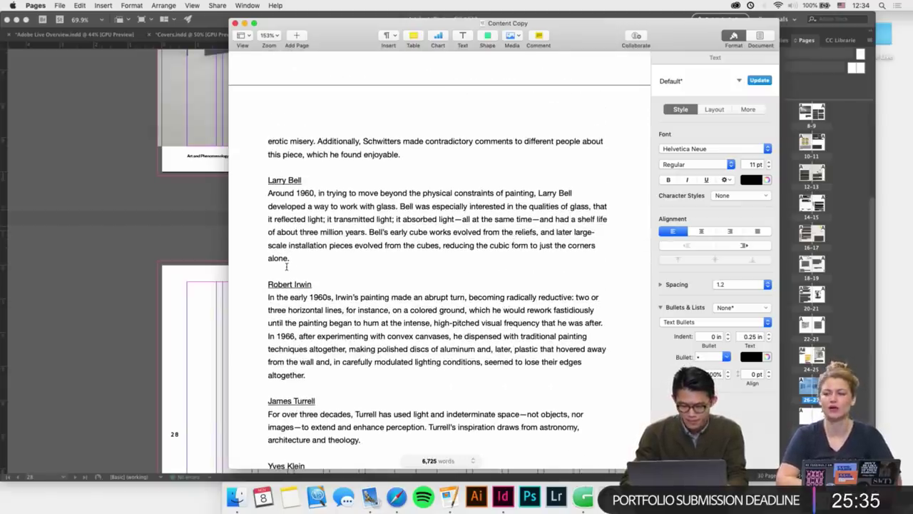
scroll(285, 268, "down", 2)
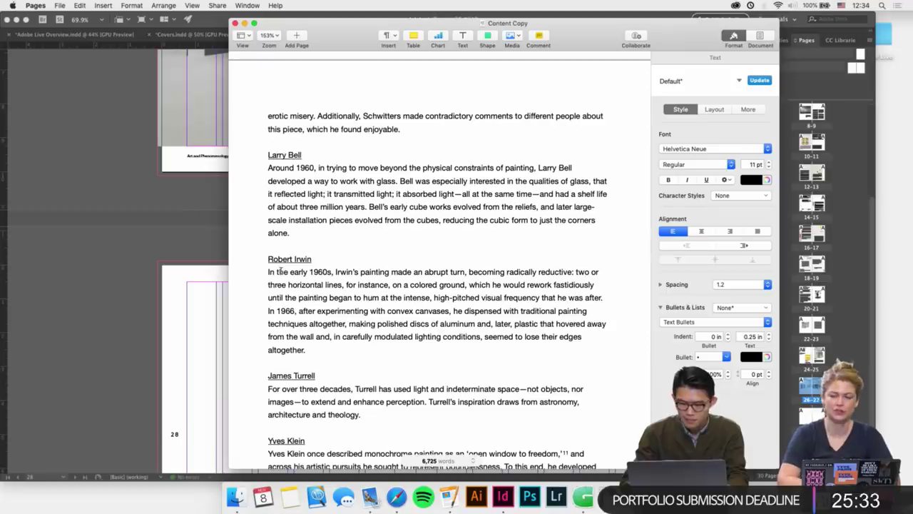
Select the Schwitters text frame on page 25 of the layout
left_click(190, 285)
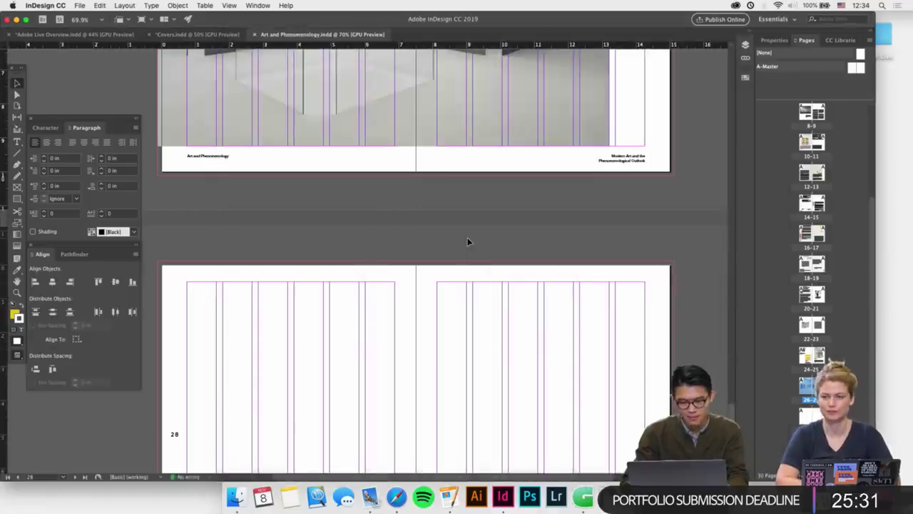
scroll(468, 237, "up", 15)
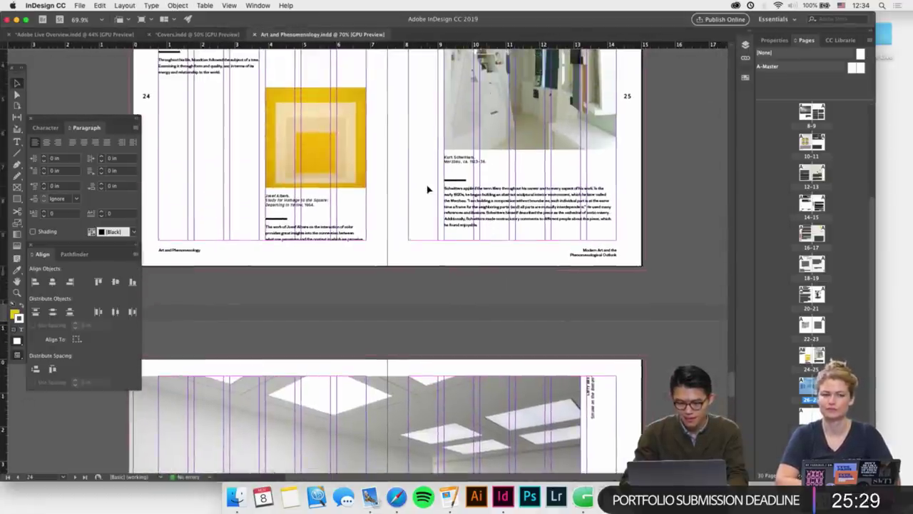
left_click(500, 223)
scroll(501, 224, "down", 10)
scroll(502, 224, "down", 5)
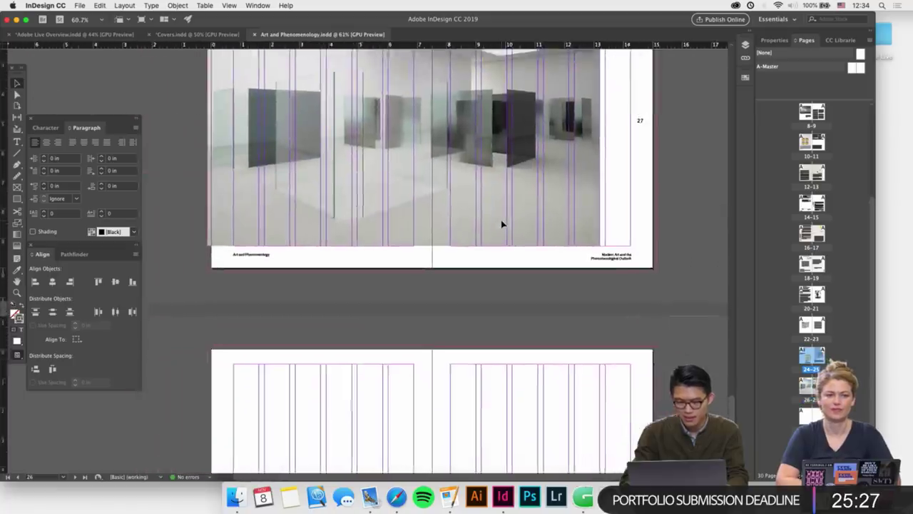
scroll(501, 223, "up", 3)
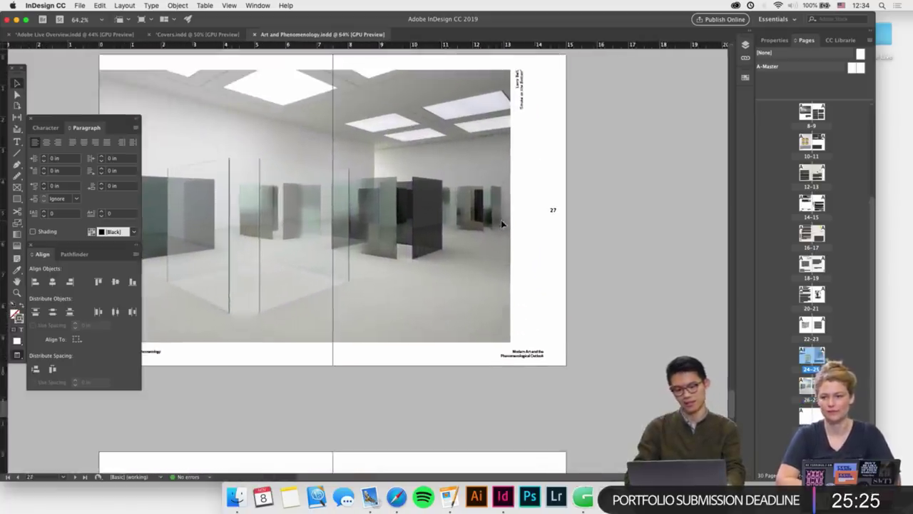
Paste the Schwitters text frame onto page 28 and move it left into position
key("w")
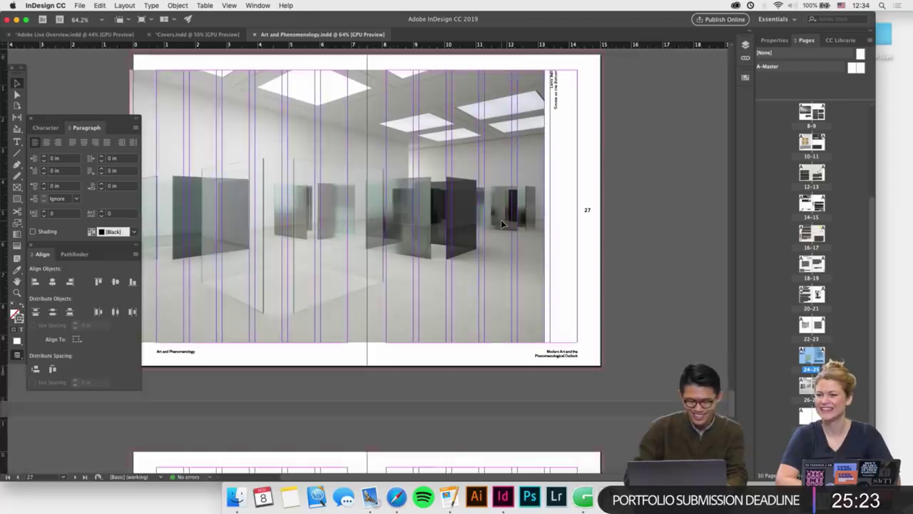
scroll(501, 223, "up", 2)
scroll(501, 223, "down", 1)
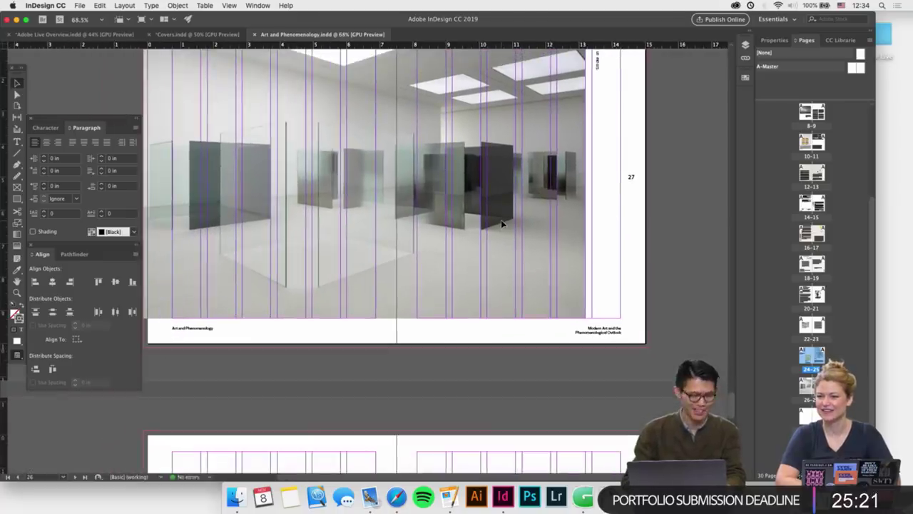
scroll(501, 224, "down", 5)
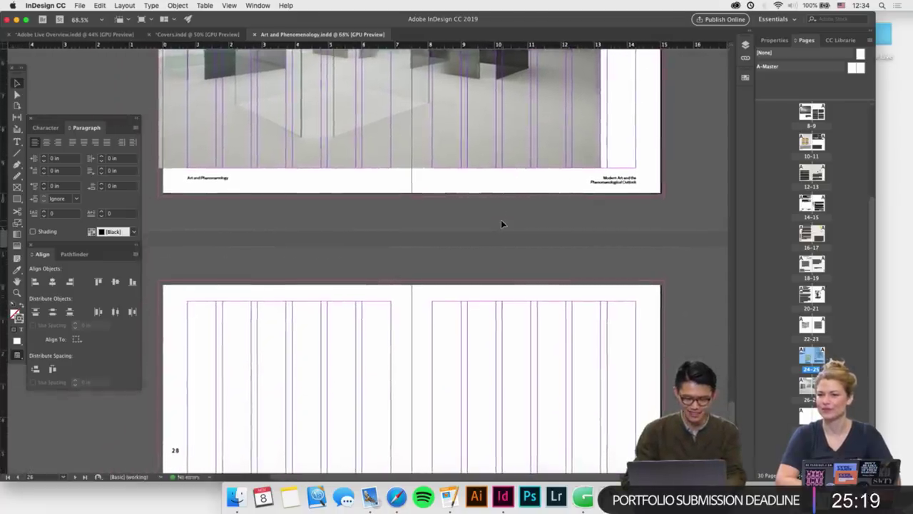
scroll(364, 328, "down", 2)
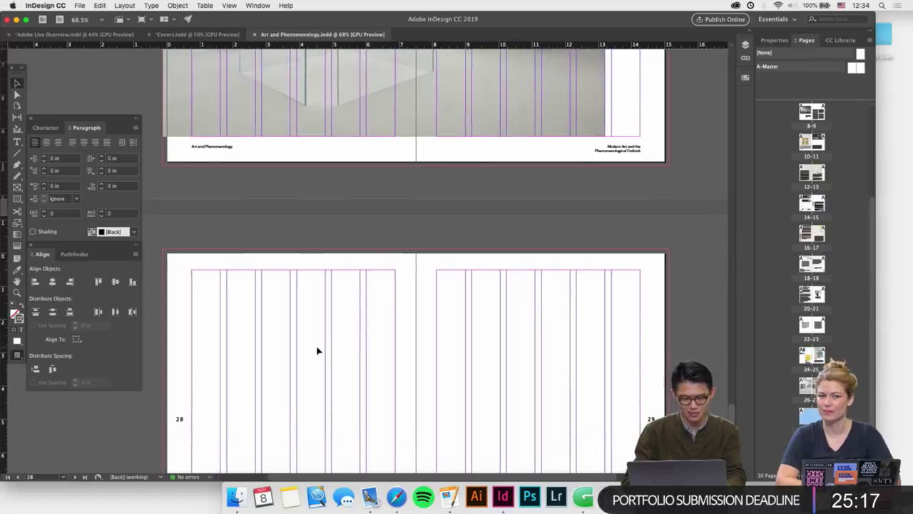
key("super+v")
scroll(318, 351, "up", 1)
left_click_drag(327, 334, 227, 359)
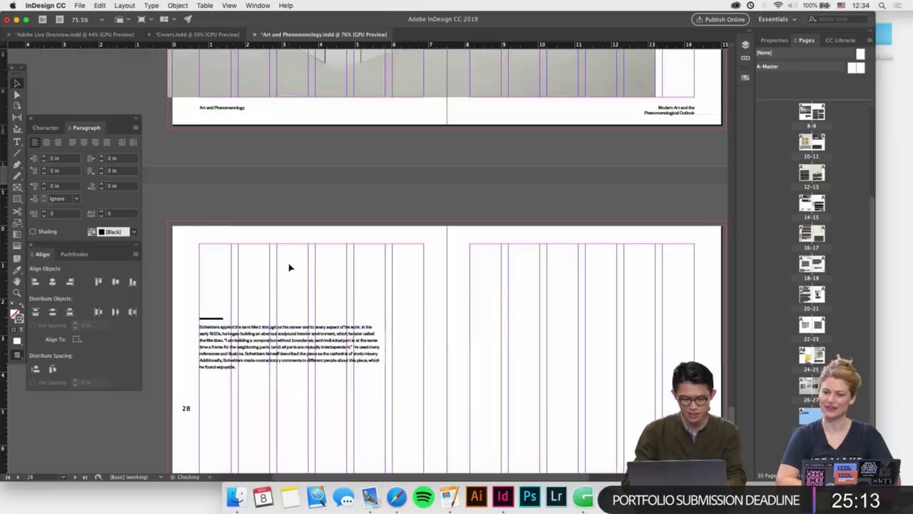
scroll(290, 268, "up", 1)
Replace the Schwitters paragraph on page 28 with the Larry Bell paragraph from Content Copy
left_click(449, 496)
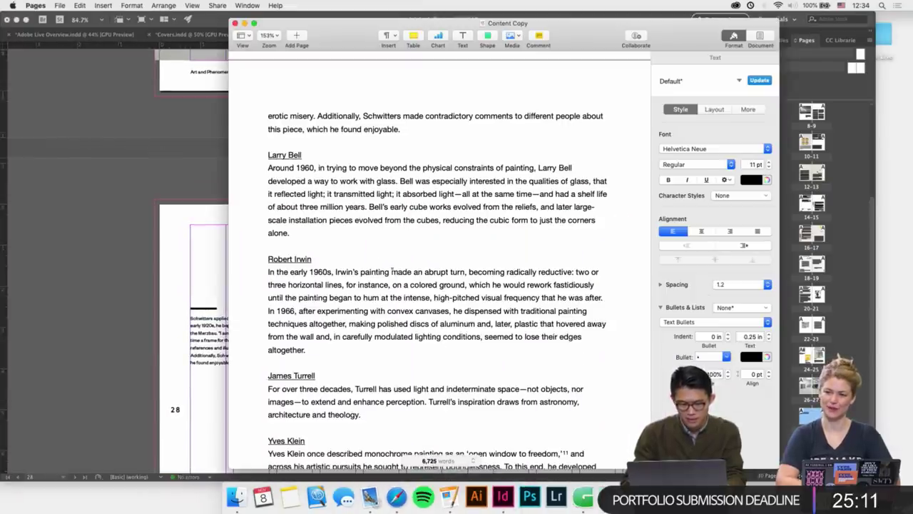
left_click_drag(291, 238, 262, 165)
key("super+c")
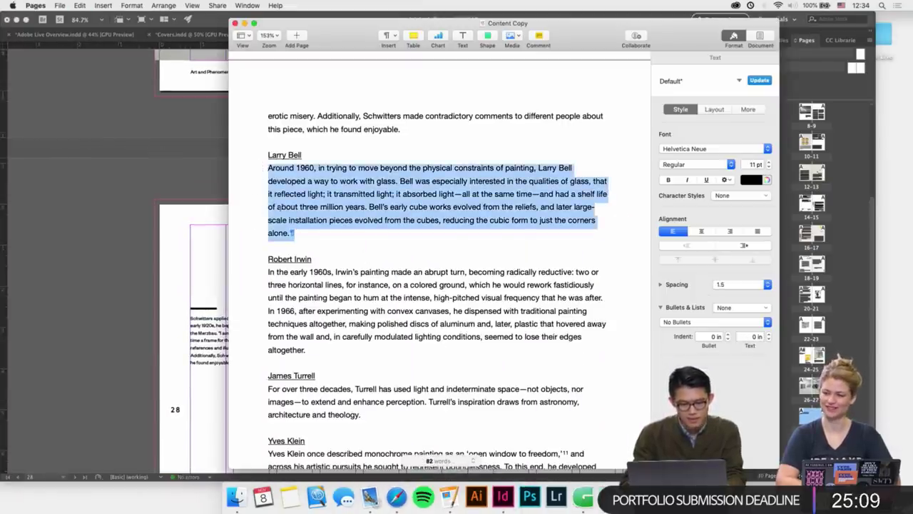
left_click(206, 358)
scroll(204, 359, "up", 4)
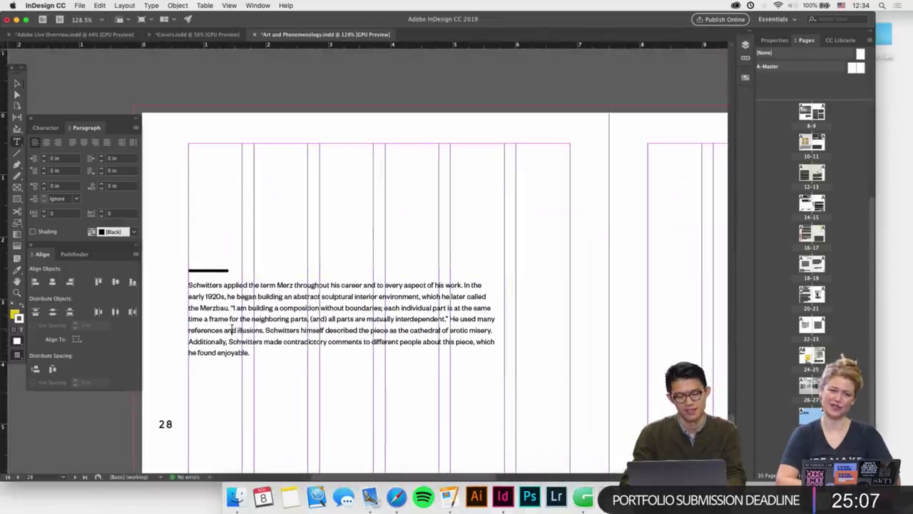
left_click_drag(247, 358, 175, 285)
key("super+v")
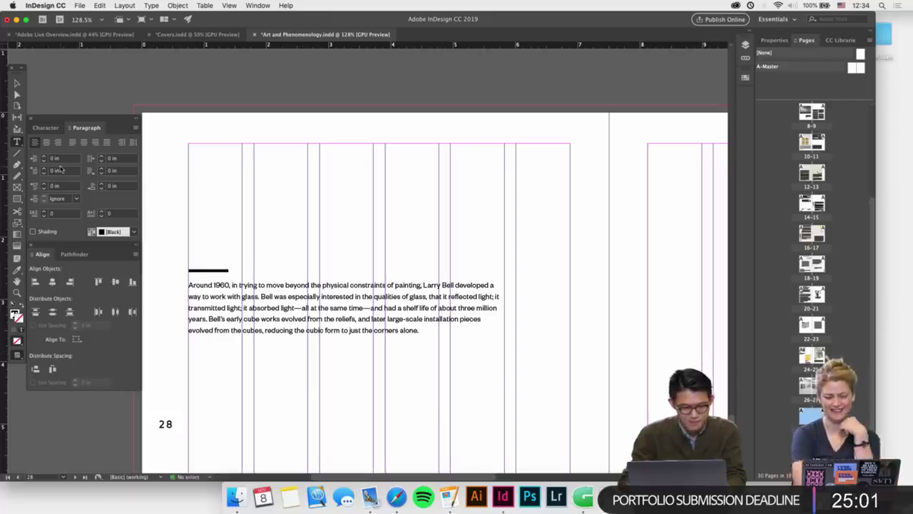
Narrow the Larry Bell frame to one column and adjust its height to fit the text
left_click(18, 82)
scroll(238, 139, "down", 3)
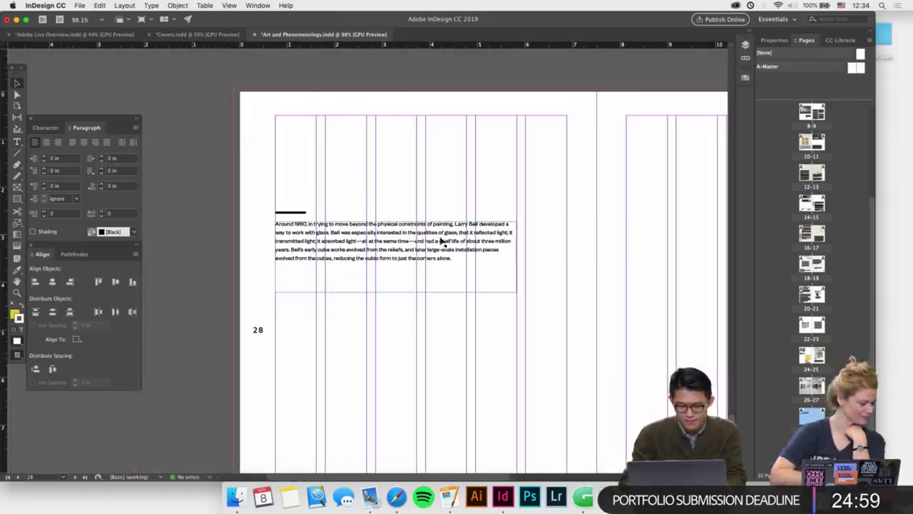
left_click_drag(515, 255, 417, 257)
left_click_drag(346, 293, 344, 311)
left_click(349, 373)
left_click(352, 356)
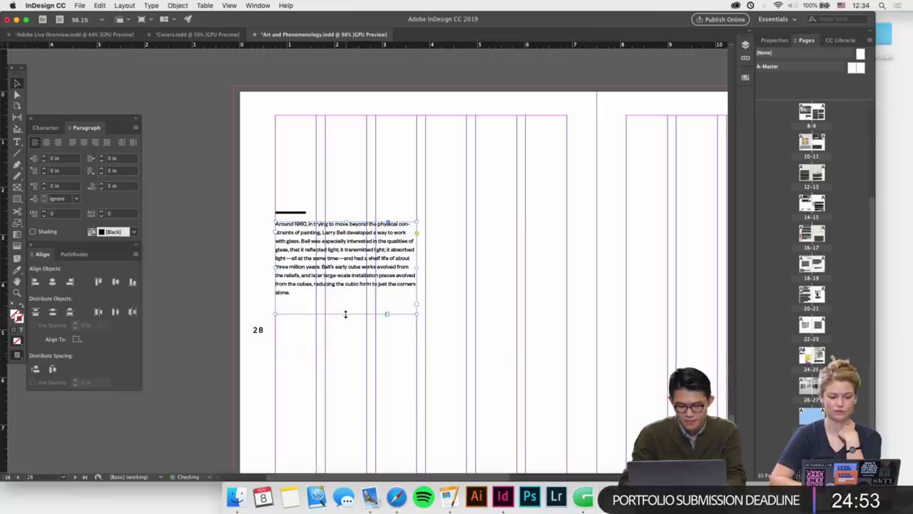
left_click(358, 357)
scroll(359, 356, "down", 2)
scroll(359, 357, "up", 5)
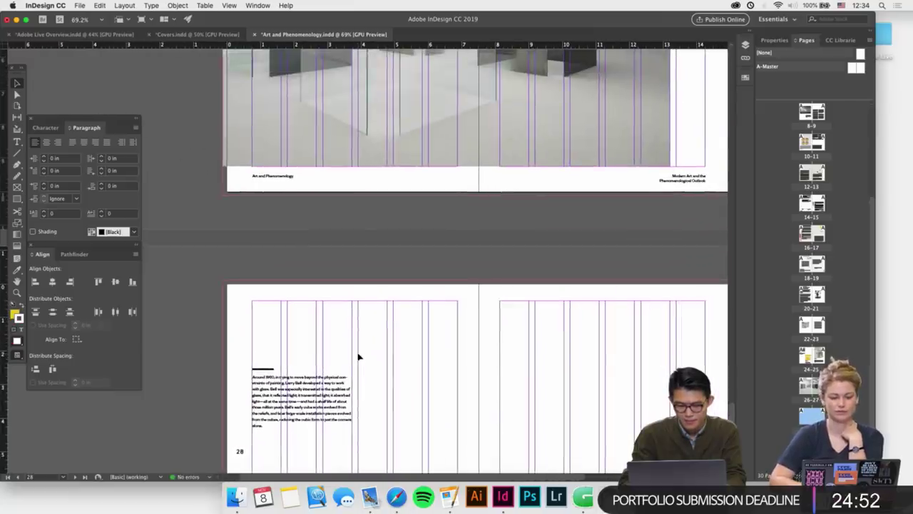
Check the Content Copy document further down, then return to the layout
left_click(449, 497)
scroll(407, 227, "down", 2)
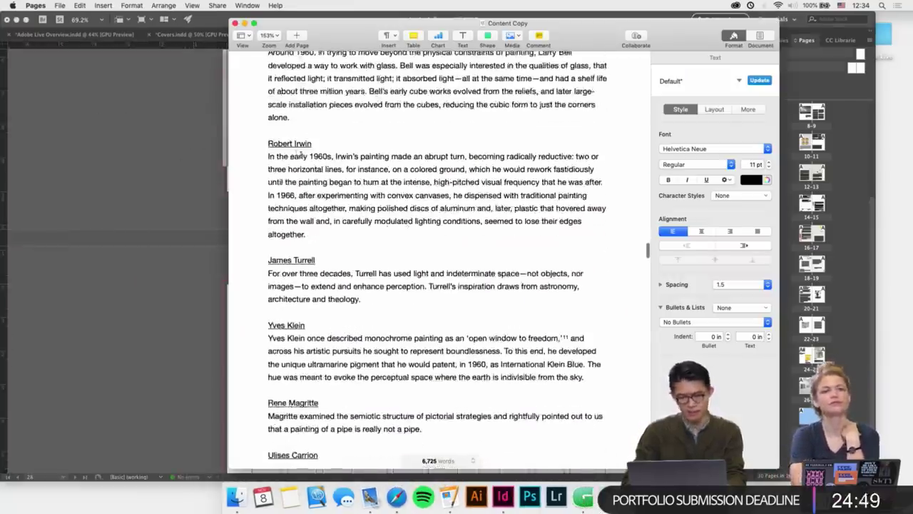
scroll(339, 310, "down", 1)
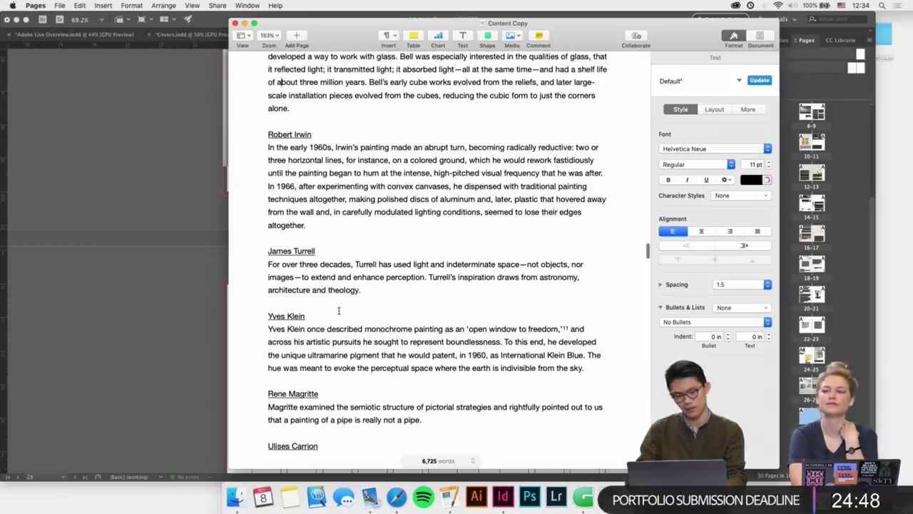
left_click(205, 312)
scroll(433, 291, "up", 2)
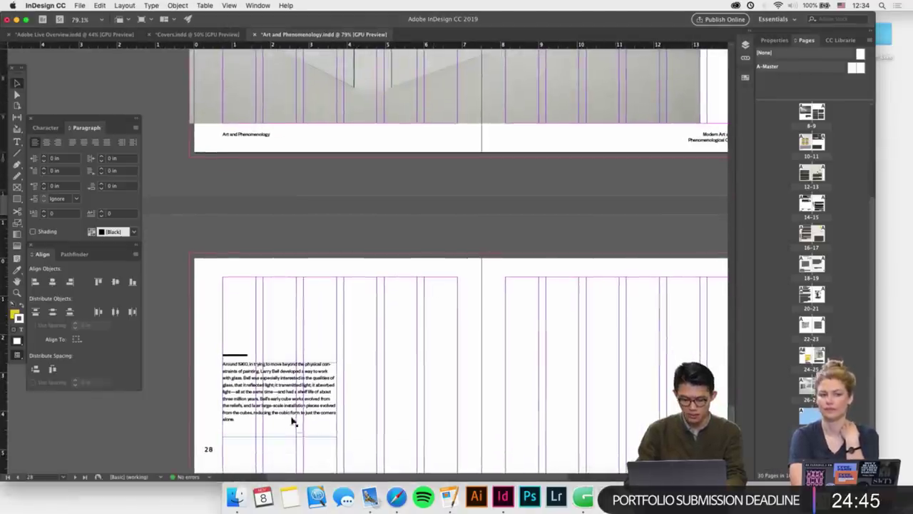
Open the Images folder and jump to the Robert Irwin files by typing 'rob'
left_click(236, 497)
scroll(371, 209, "up", 1)
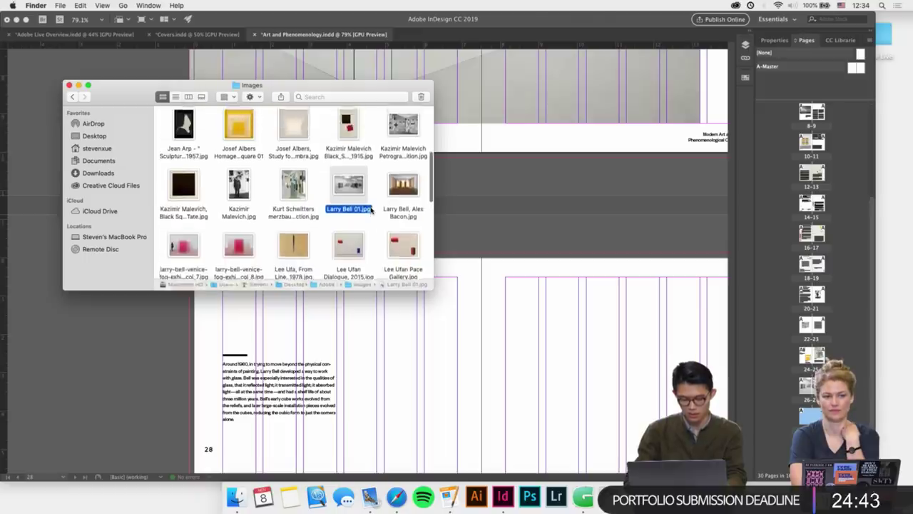
type("rob")
scroll(371, 240, "down", 2)
left_click(323, 204)
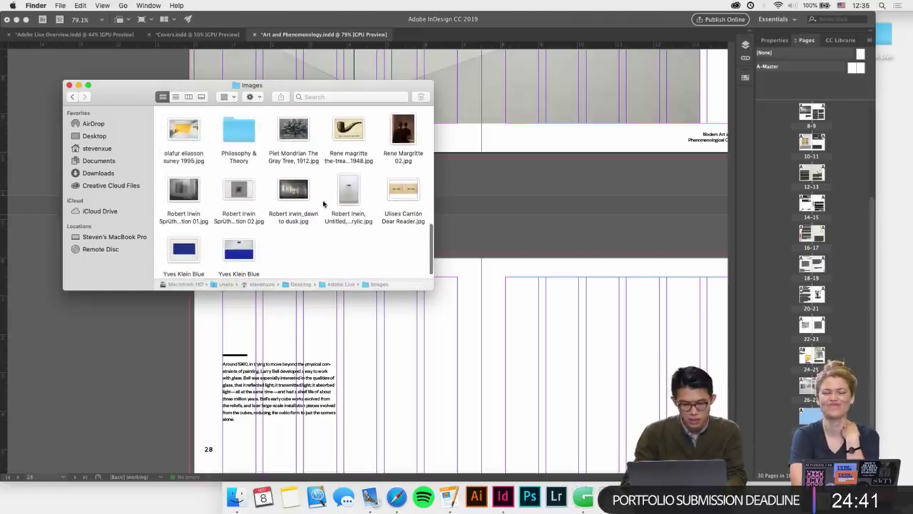
Preview the Robert Irwin images and drag 'Untitled, 1969' onto page 28
left_click(190, 193)
key("space")
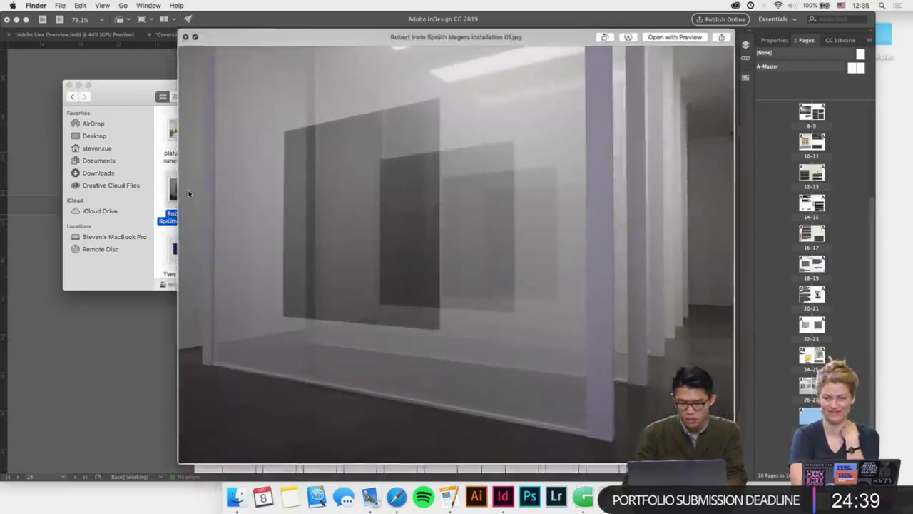
key("Right")
key("Right")
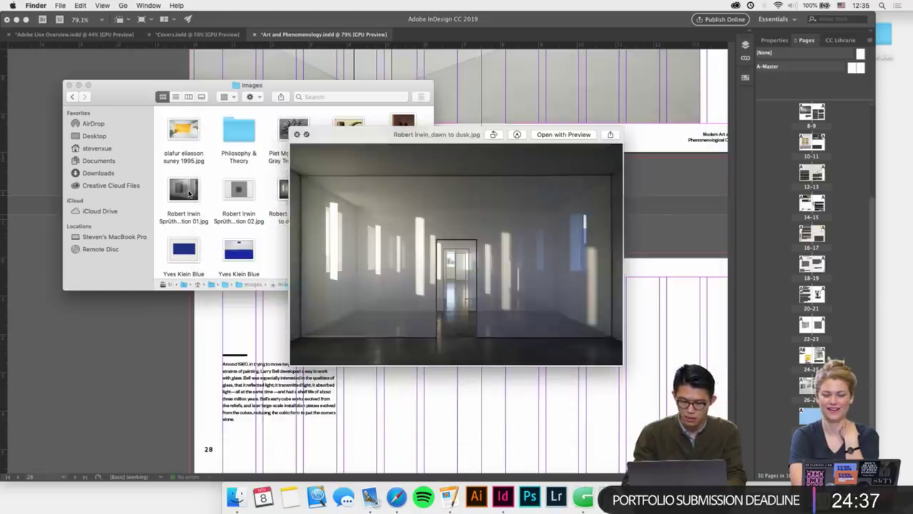
key("Right")
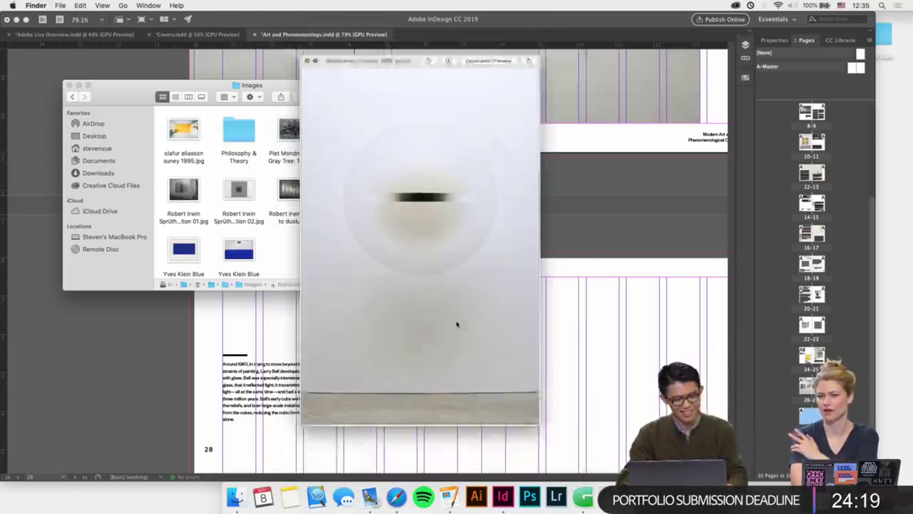
key("space")
left_click_drag(349, 195, 463, 310)
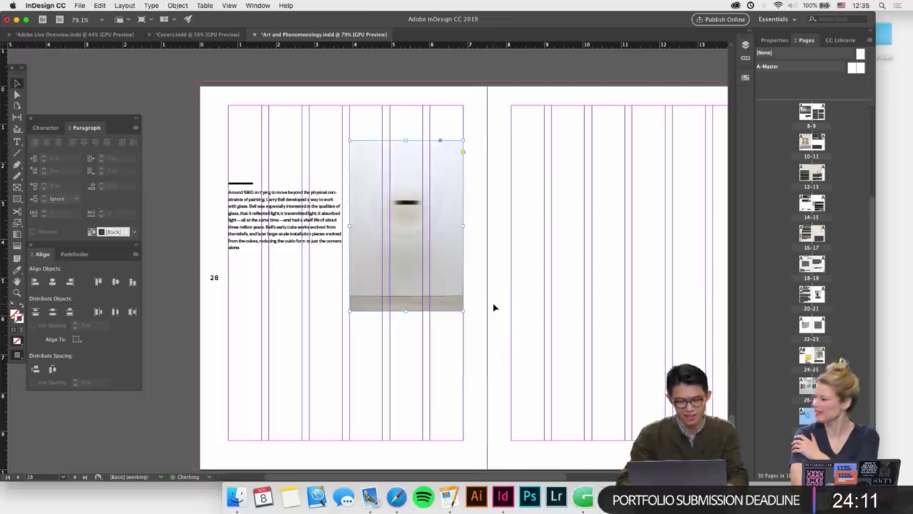
Move the text frame on page 28 up the page
left_click(494, 307)
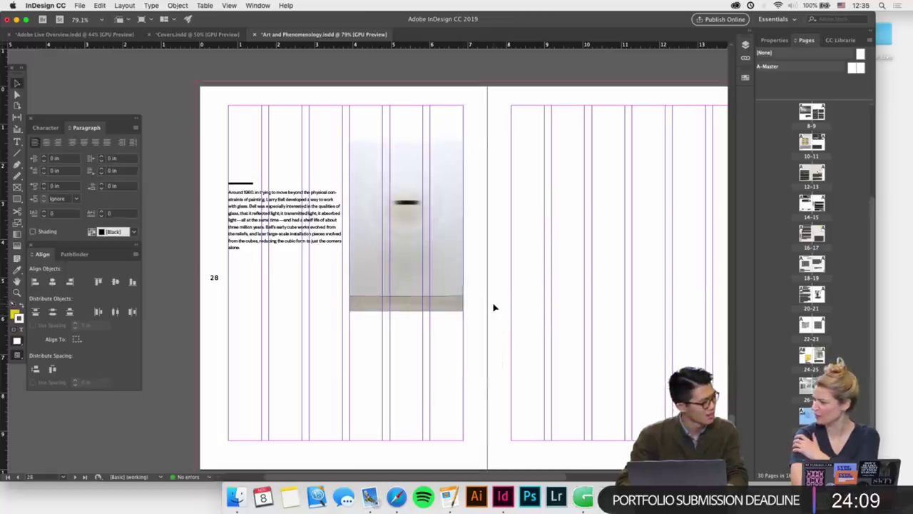
scroll(494, 307, "up", 1)
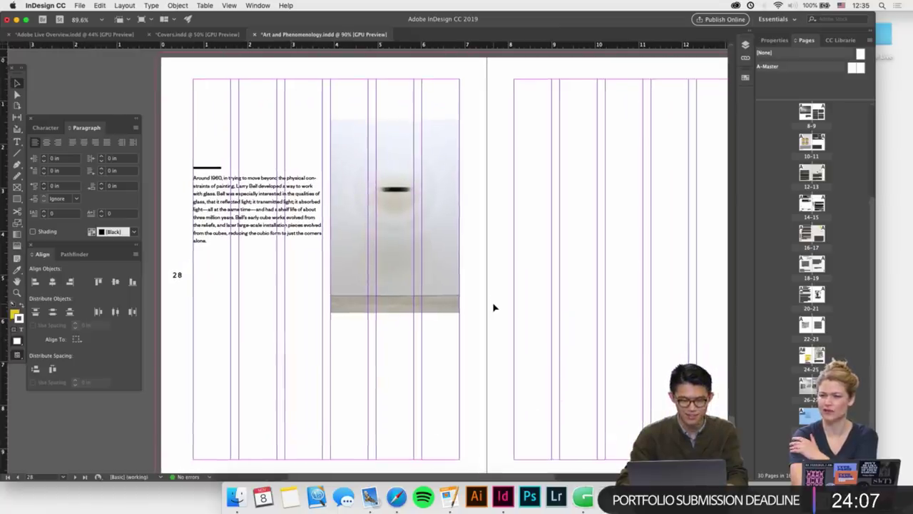
scroll(494, 307, "down", 1)
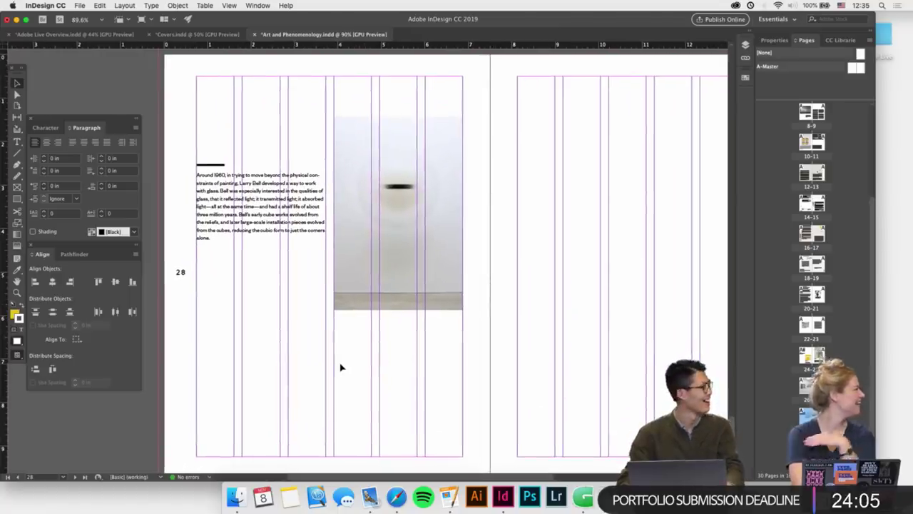
left_click_drag(281, 274, 238, 171)
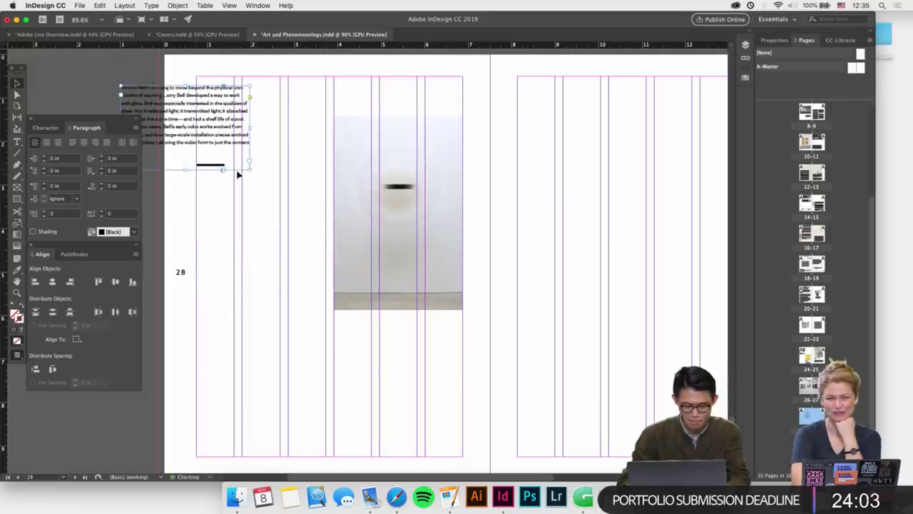
key("super+z")
key("super+shift+z")
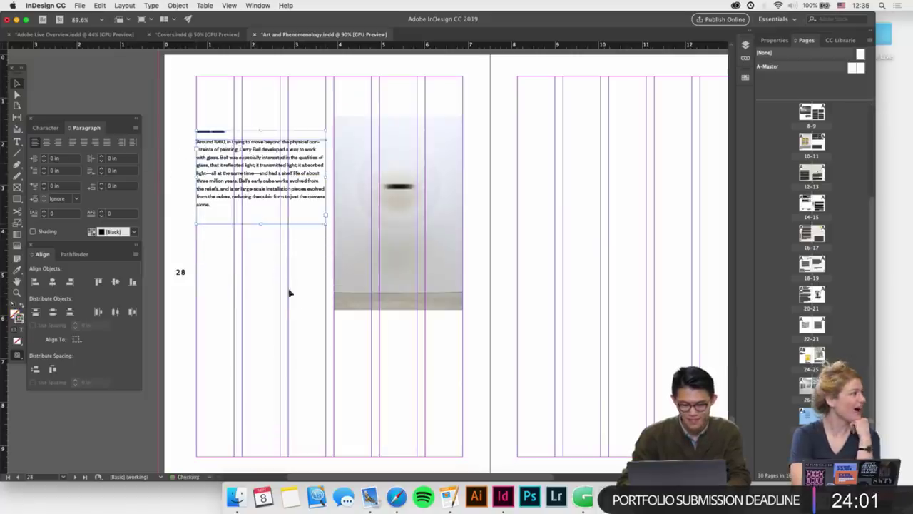
scroll(297, 304, "down", 1)
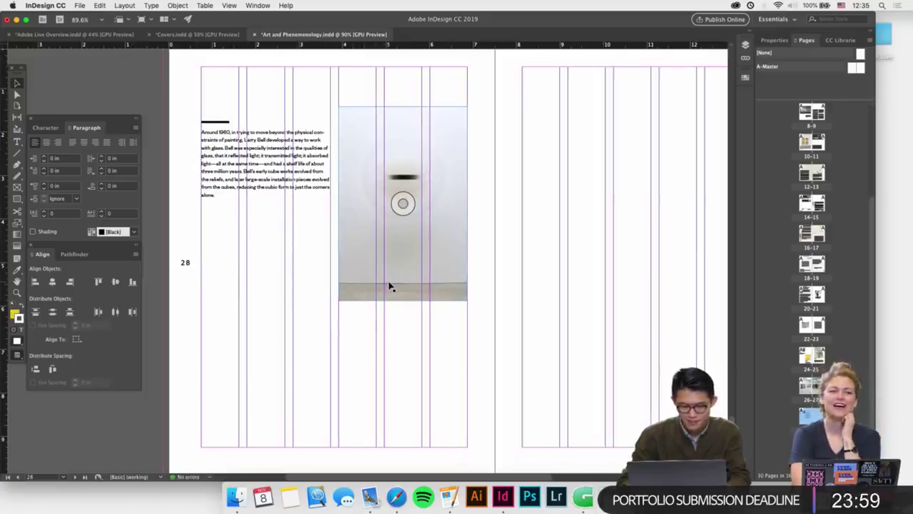
Lower the Robert Irwin image frame, raise the text frame further, and lengthen it downward
left_click_drag(390, 286, 391, 374)
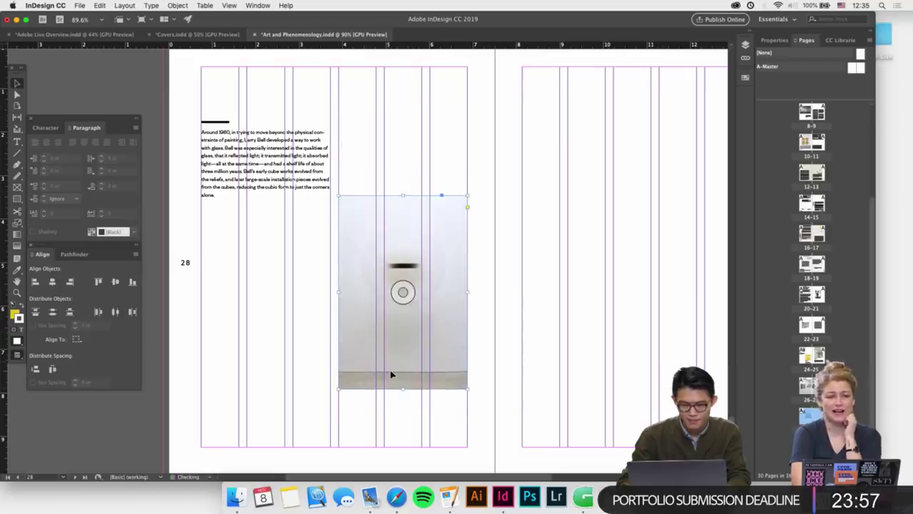
left_click(309, 362)
left_click_drag(213, 154, 213, 115)
left_click(251, 257)
scroll(250, 257, "down", 2)
left_click(349, 286)
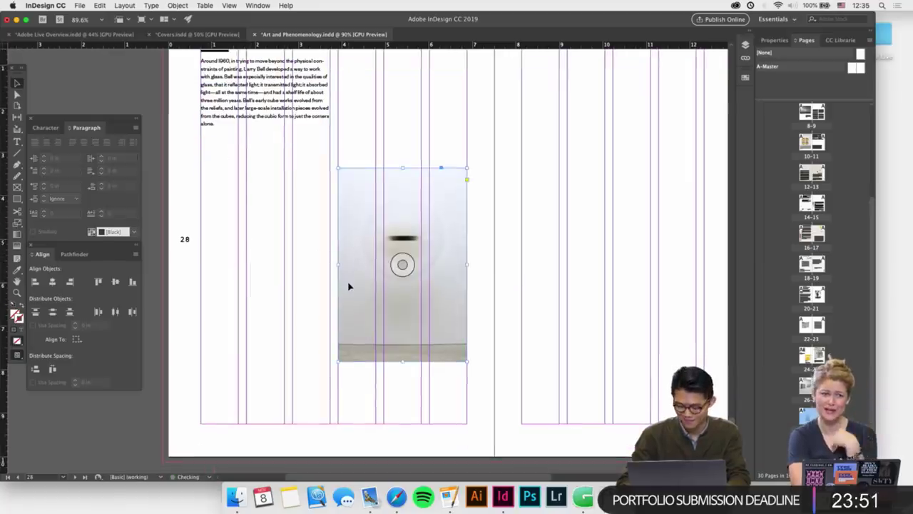
scroll(271, 221, "up", 3)
left_click_drag(289, 214, 222, 95)
left_click_drag(270, 164, 261, 403)
Select the whole Robert Irwin paragraph in the Pages Content Copy
scroll(279, 366, "up", 2)
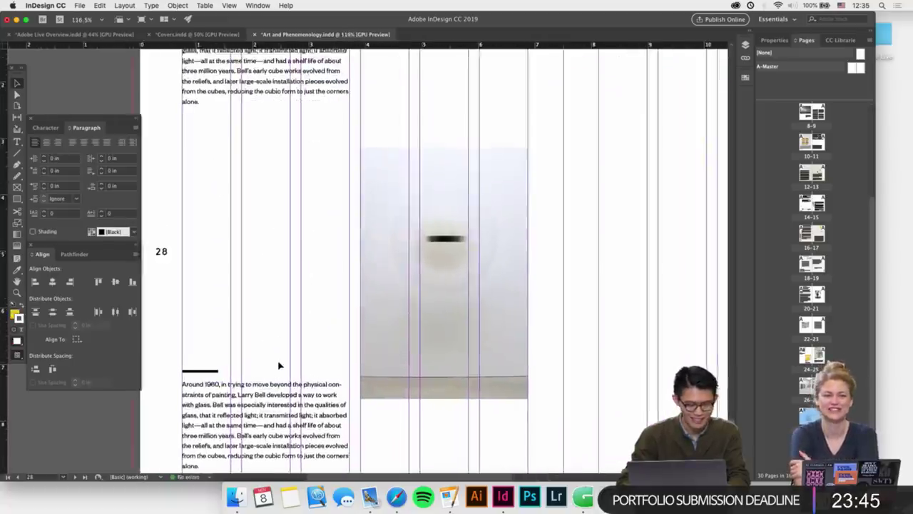
left_click(449, 500)
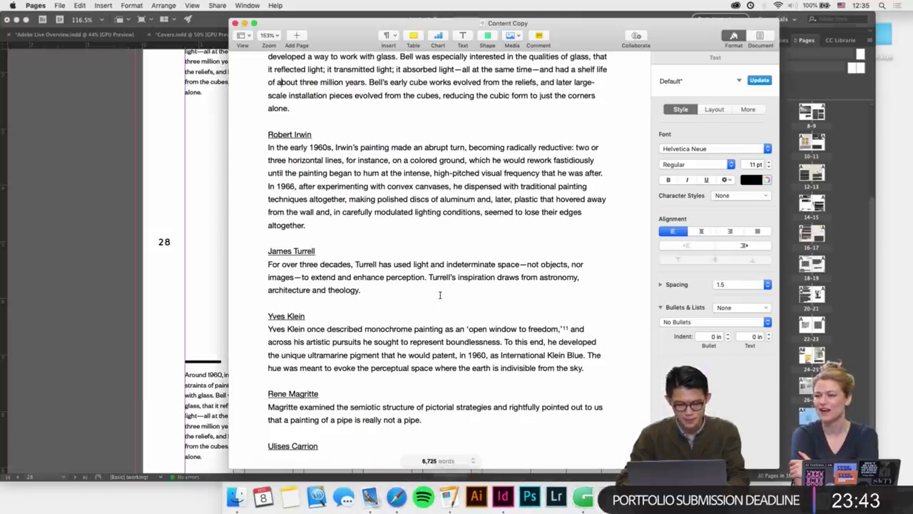
left_click_drag(308, 227, 261, 153)
key("super+c")
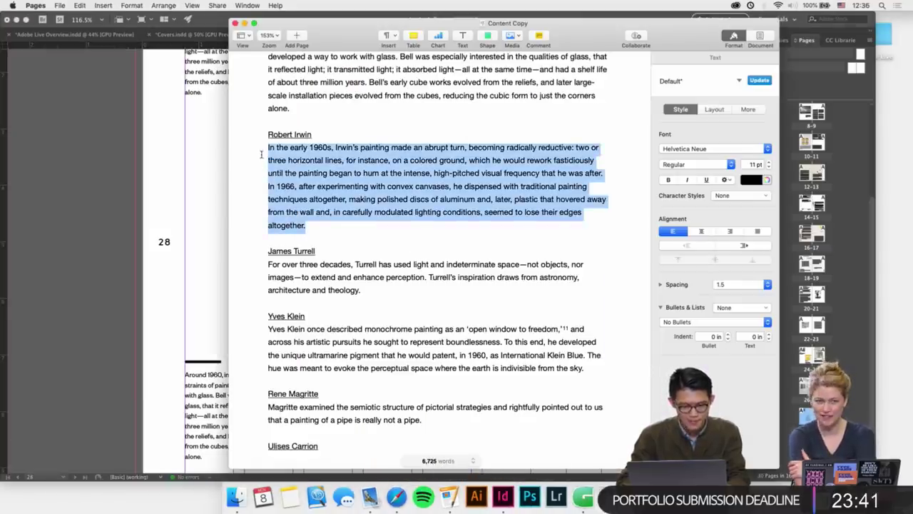
Paste the copied Robert Irwin paragraph over the Larry Bell text on page 28
key("super+Tab")
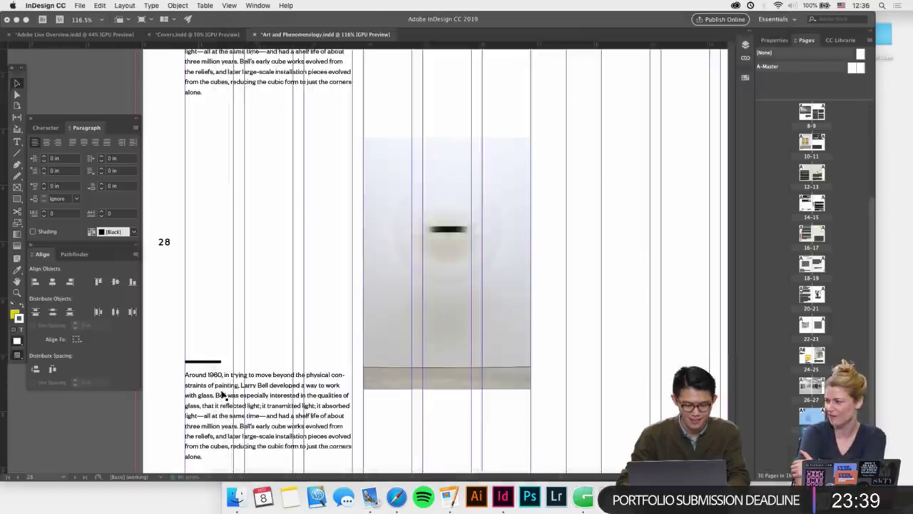
scroll(223, 395, "down", 5)
double_click(243, 317)
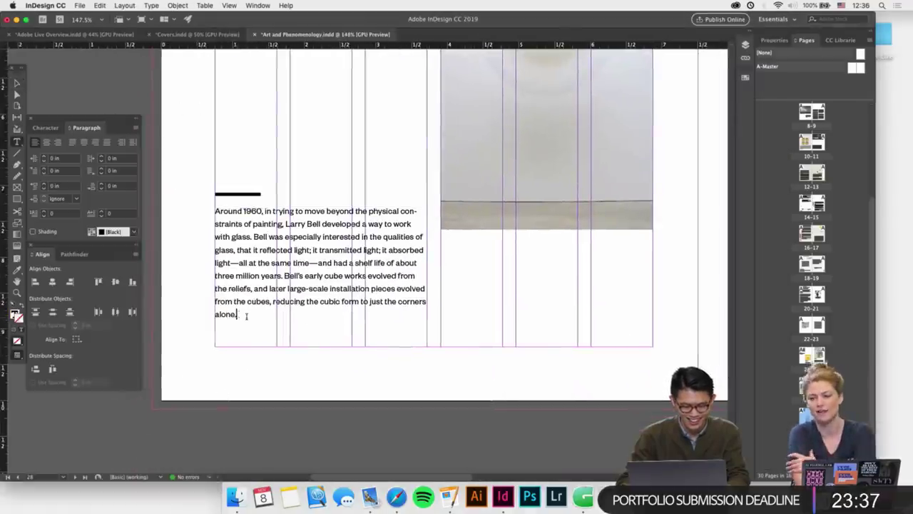
left_click_drag(246, 317, 196, 214)
key("super+v")
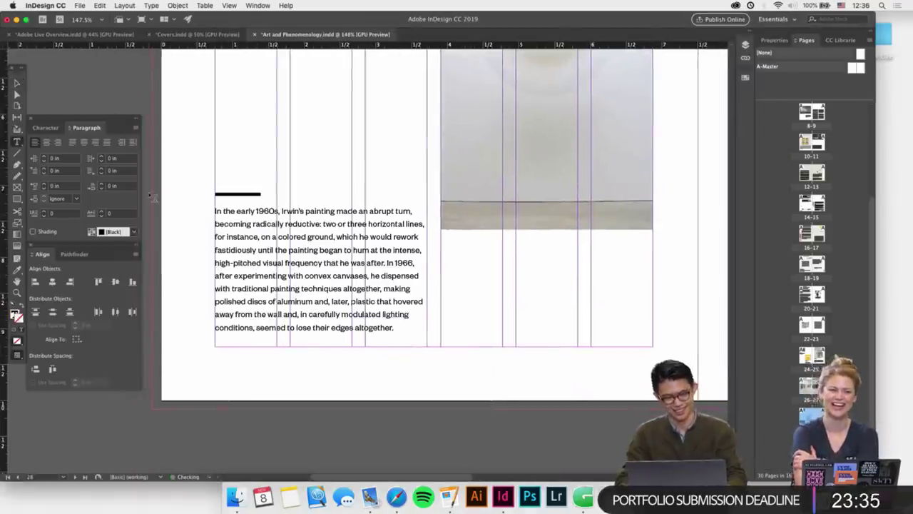
left_click(17, 83)
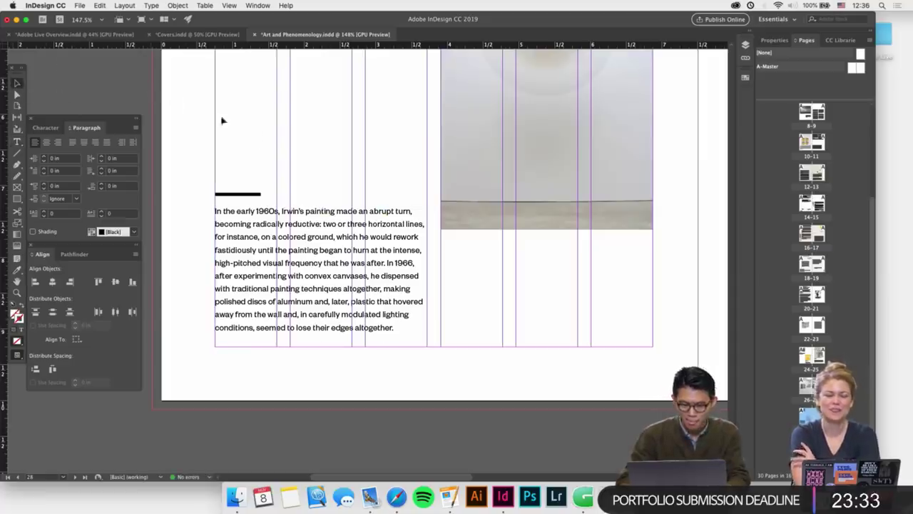
Nudge the Robert Irwin image frame upward between the two text blocks
scroll(220, 118, "down", 2)
scroll(243, 135, "up", 3)
left_click(449, 302)
key("shift+Up")
key("shift+Up")
key("shift+Up")
key("shift+Up")
key("shift+Up")
key("shift+Up")
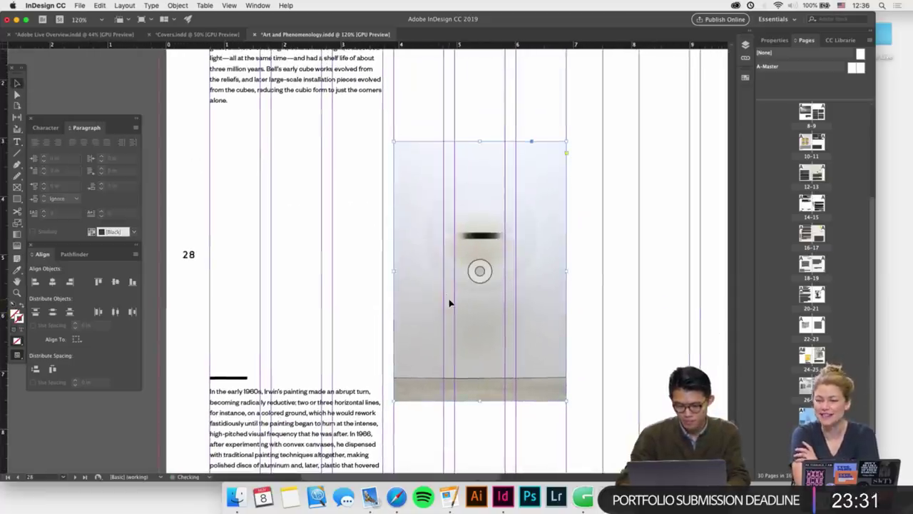
scroll(449, 302, "down", 2)
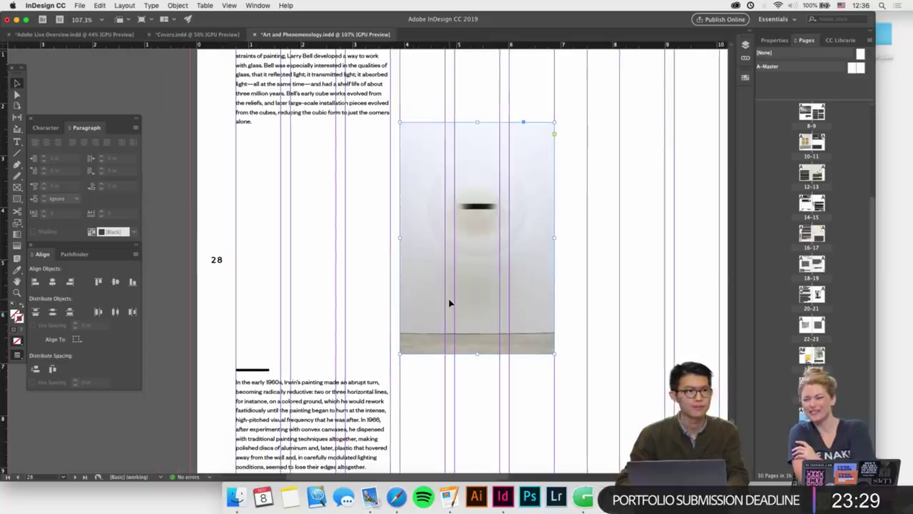
scroll(449, 302, "right", 1)
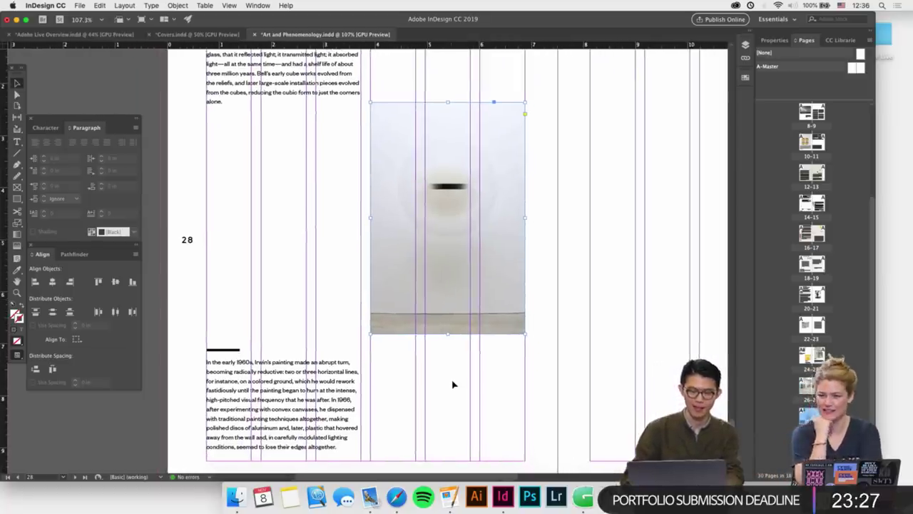
left_click(452, 383)
scroll(453, 385, "up", 1)
scroll(452, 385, "down", 1)
Move the Irwin rule and text frame under the image and trim the frame's bottom to fit
left_click_drag(213, 291, 414, 396)
scroll(414, 397, "up", 4)
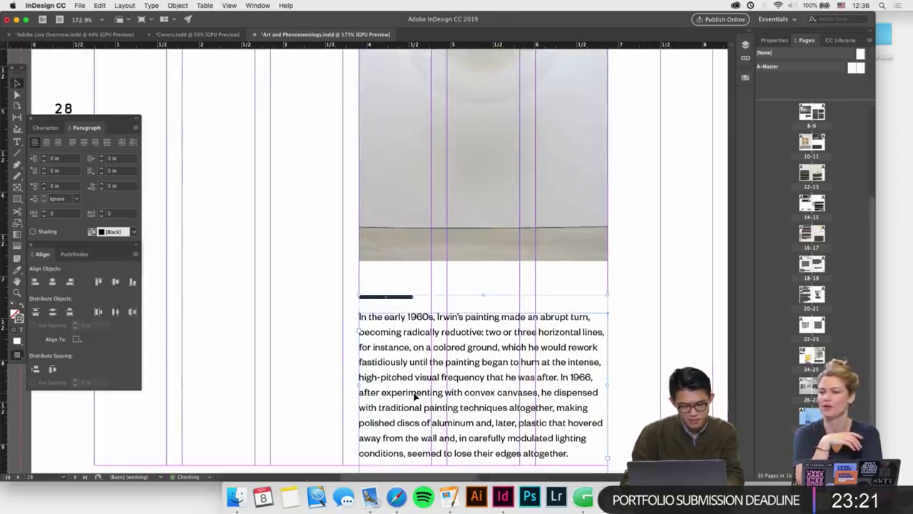
scroll(415, 396, "down", 1)
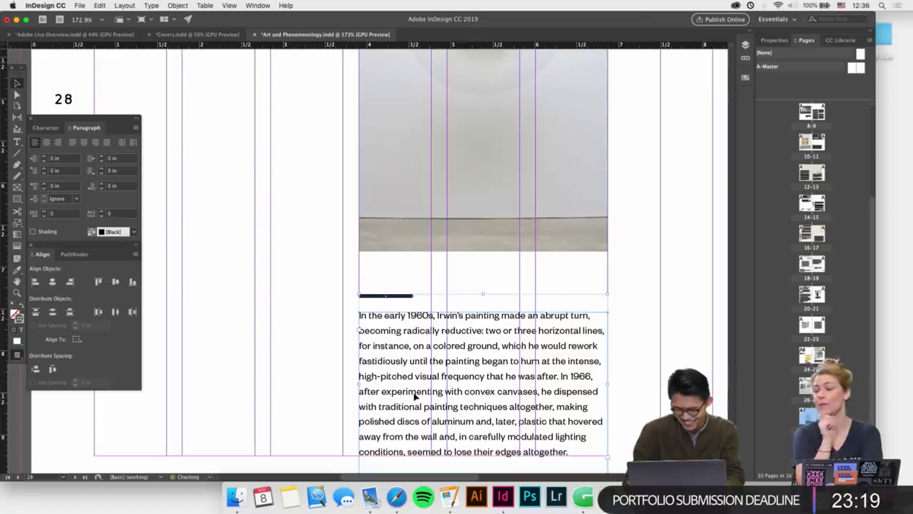
left_click(267, 391)
scroll(266, 389, "down", 2, "alt")
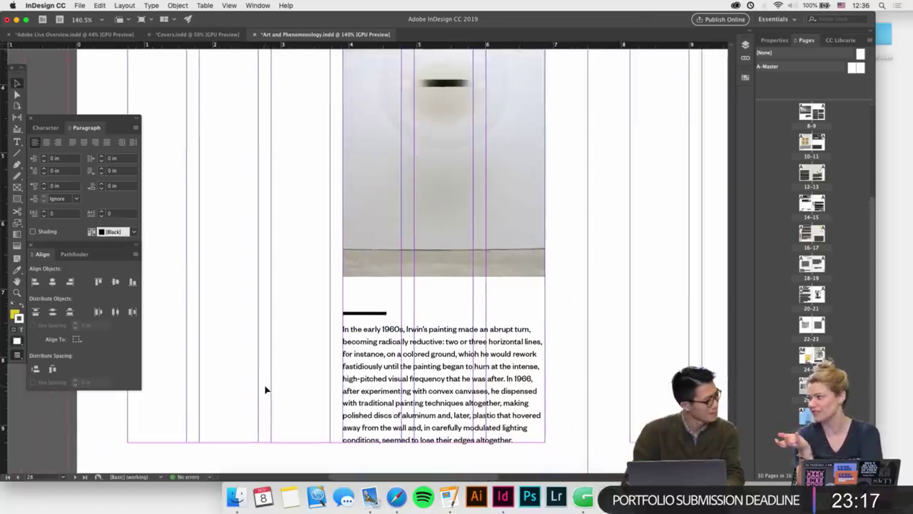
scroll(265, 389, "down", 1, "alt")
left_click(368, 390)
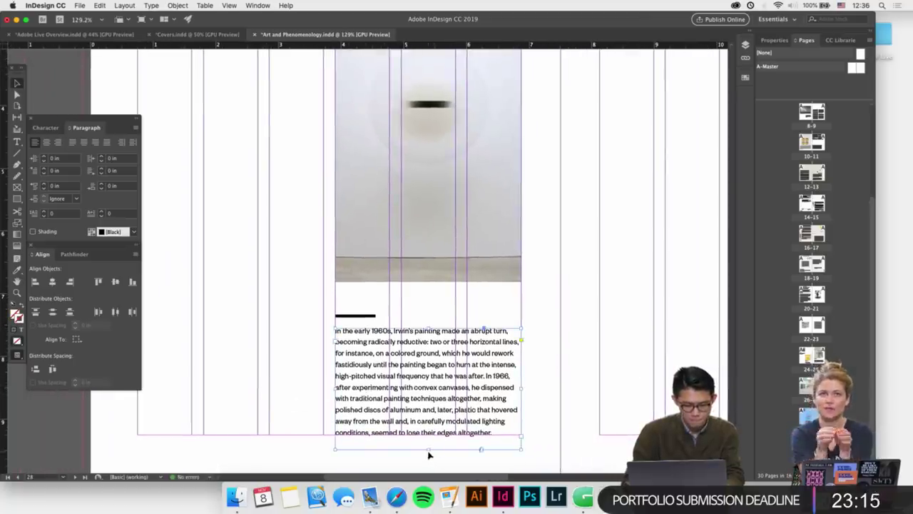
left_click_drag(428, 450, 428, 440)
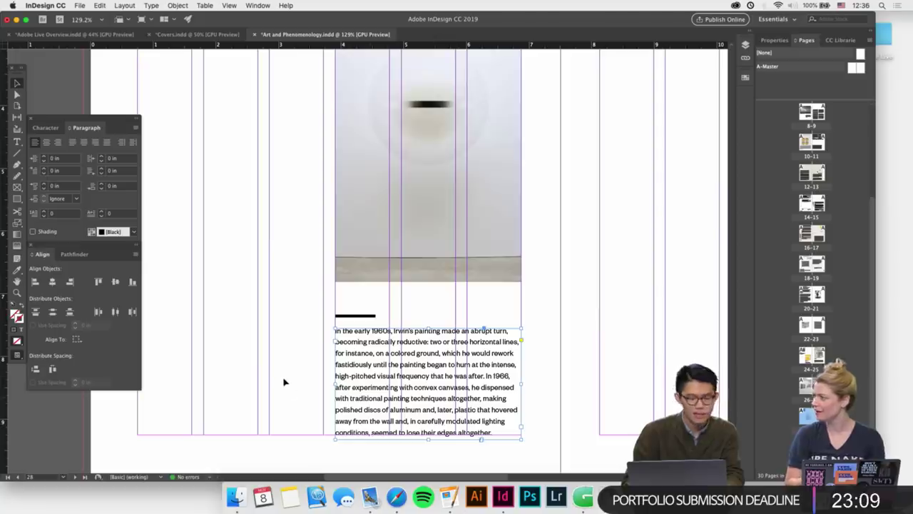
Narrow the Larry Bell text column at the top of page 28
scroll(284, 383, "down", 2)
left_click(382, 280)
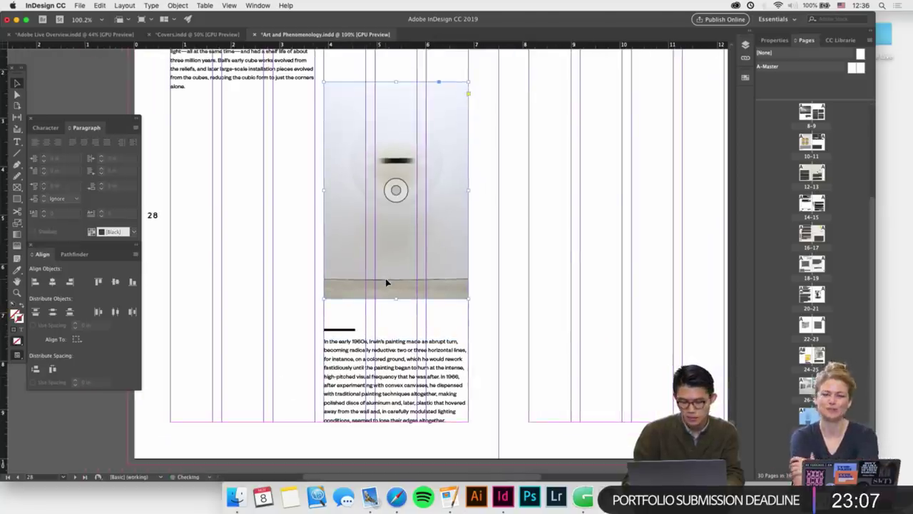
scroll(385, 283, "up", 3)
scroll(400, 271, "left", 2)
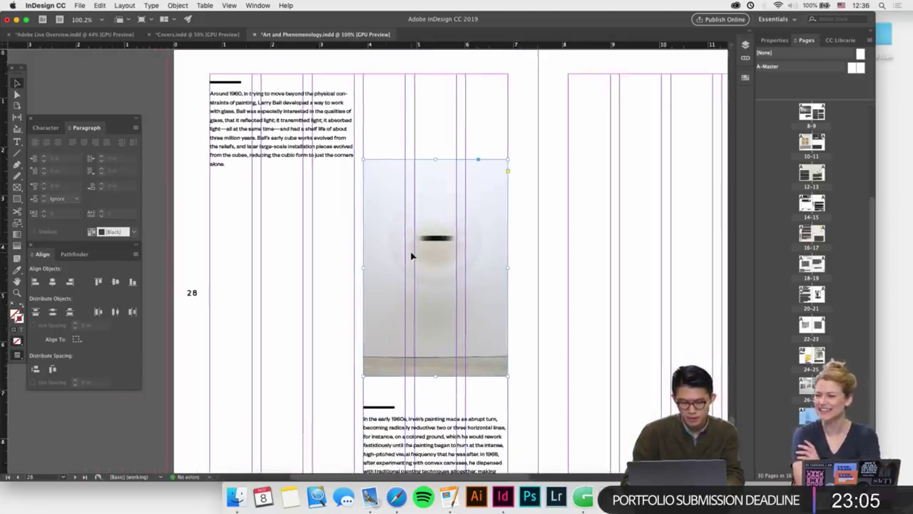
scroll(353, 218, "down", 1)
scroll(352, 218, "left", 1)
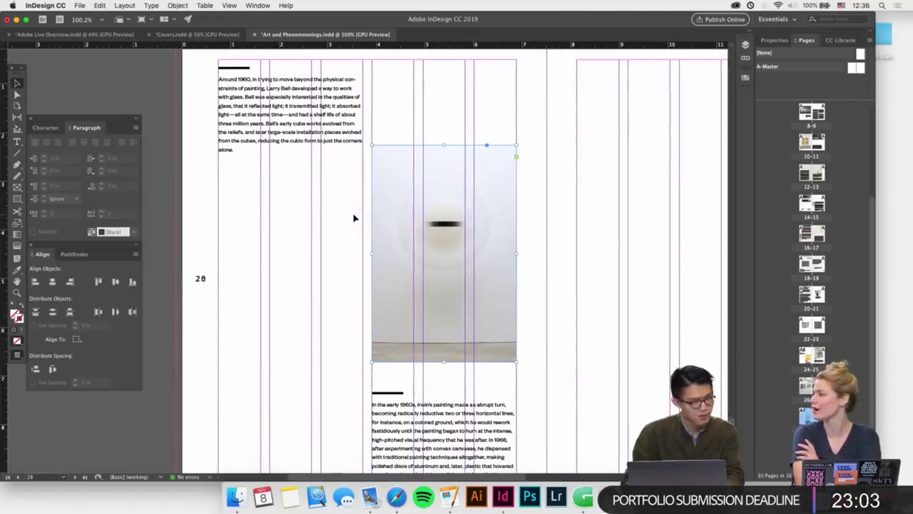
left_click(327, 107)
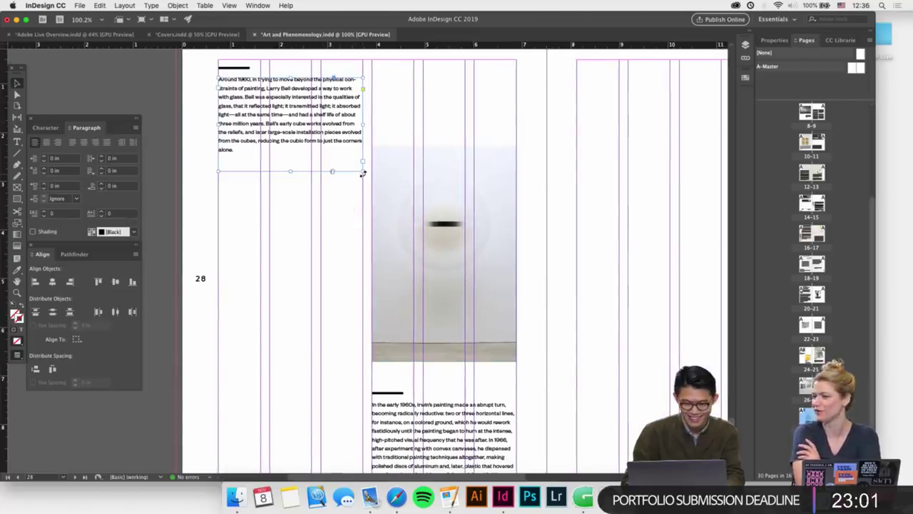
left_click_drag(363, 174, 306, 234)
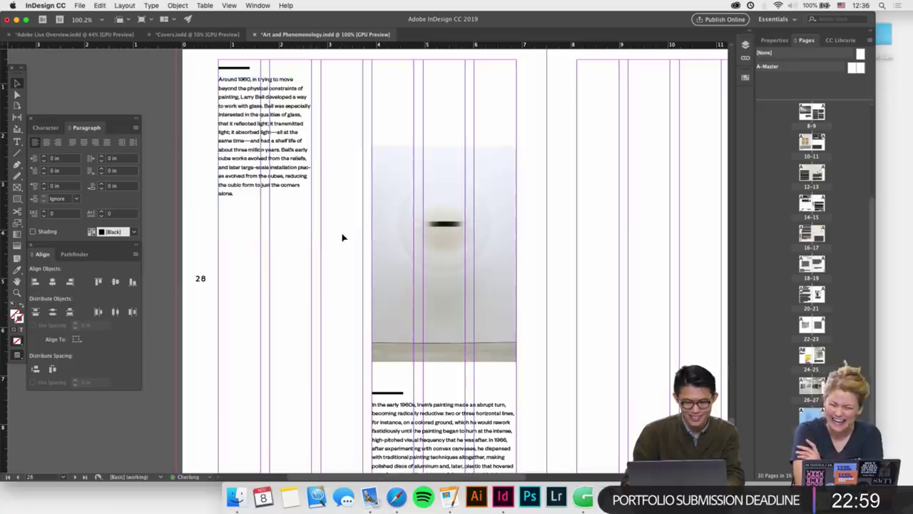
left_click(341, 237)
scroll(343, 238, "up", 1)
scroll(343, 238, "down", 1)
scroll(343, 242, "up", 2)
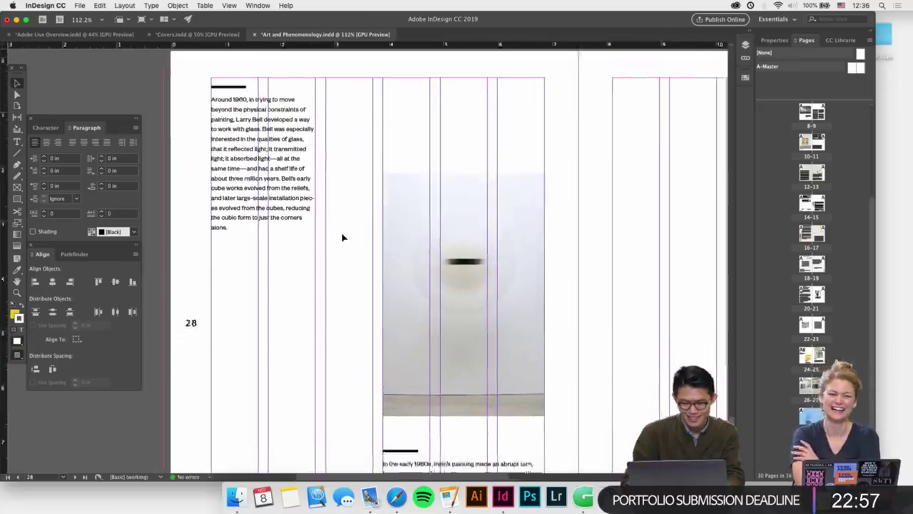
scroll(343, 257, "down", 2)
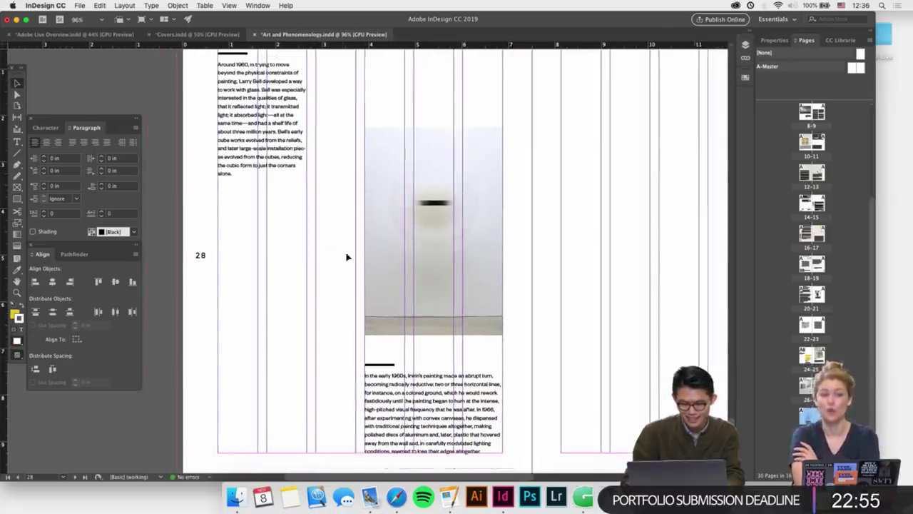
left_click(369, 264)
Widen the Irwin image frame to the left, fill it proportionally, and nudge it up
left_click_drag(364, 230, 316, 231)
right_click(369, 231)
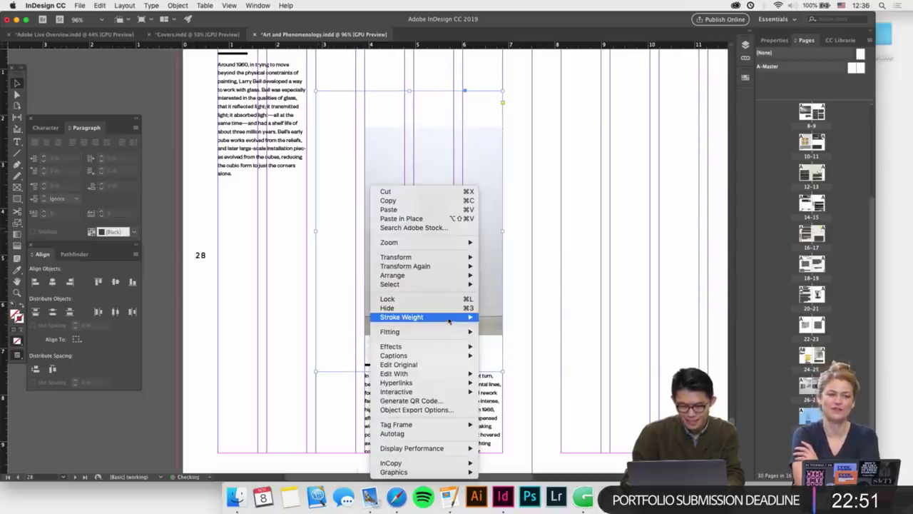
mouse_move(442, 331)
left_click(539, 332)
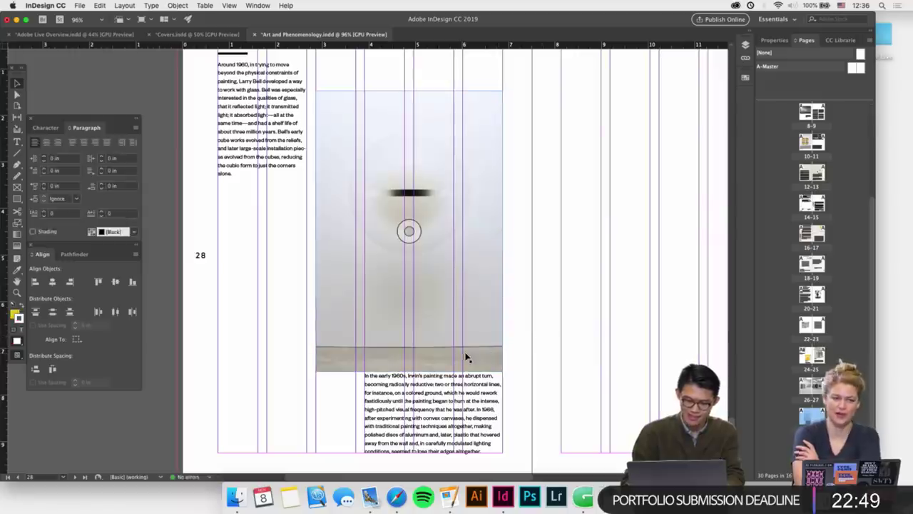
key("shift+Up")
key("shift+Up")
key("shift+Up")
key("shift+Up")
key("shift+Up")
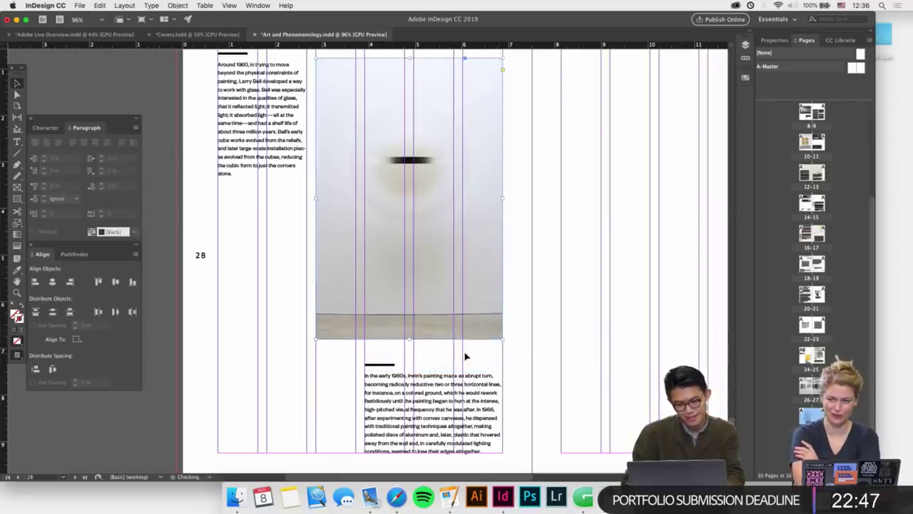
Widen the Irwin text to the image's width and move it and its rule down slightly
left_click_drag(312, 365, 363, 416)
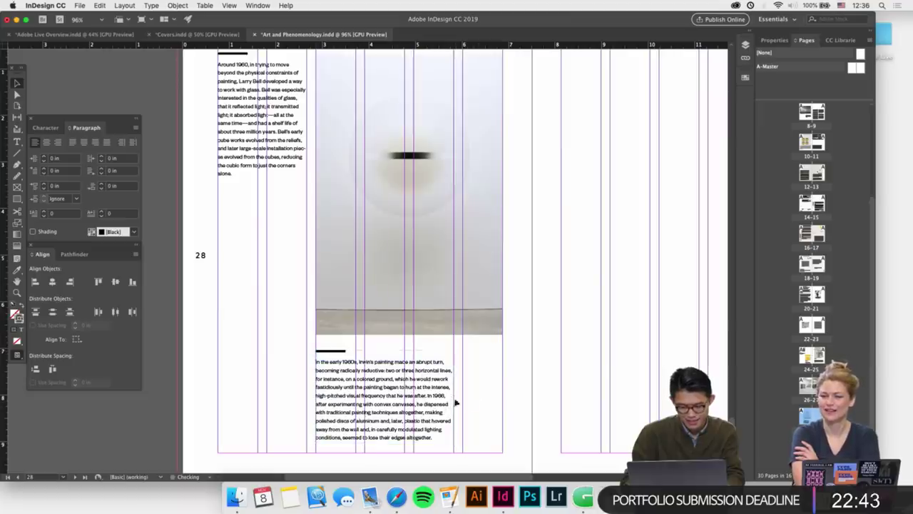
left_click_drag(454, 402, 503, 401)
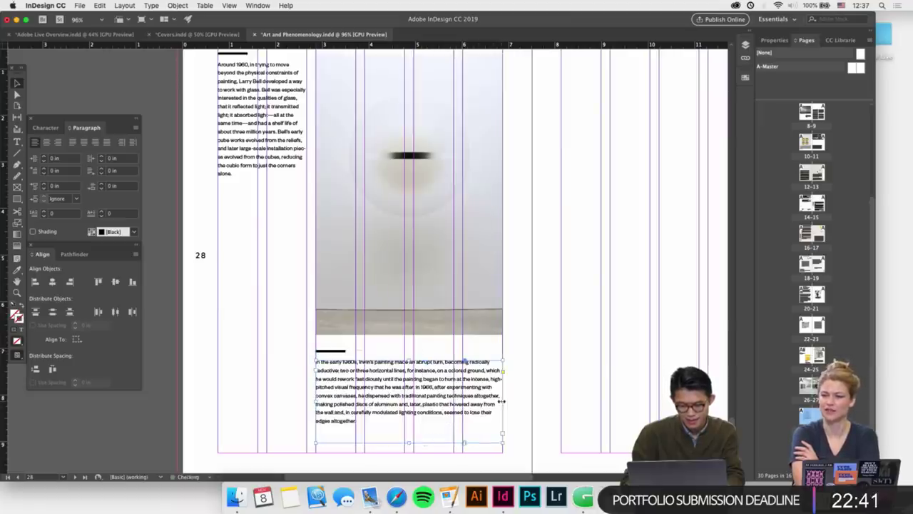
scroll(534, 397, "up", 2)
left_click_drag(261, 336, 325, 392)
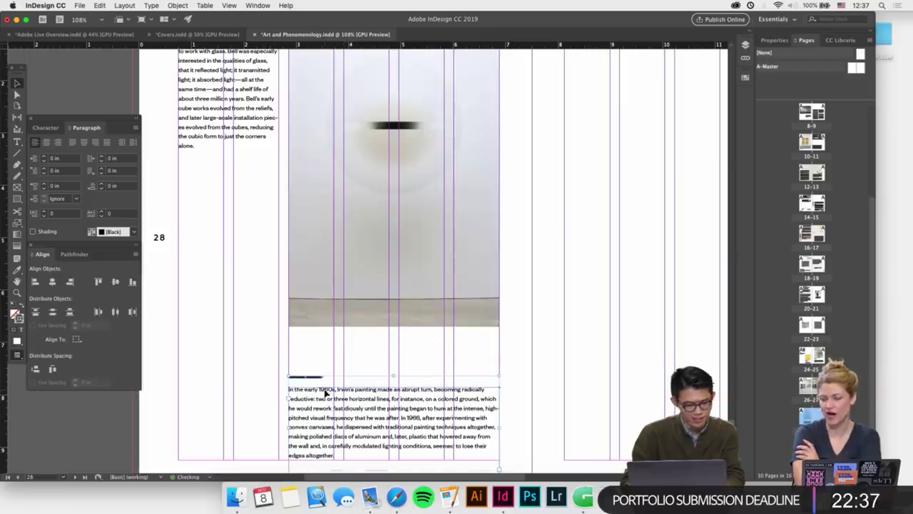
left_click(250, 362)
Copy the Josef Albers caption and paste it just below the Irwin image on page 28
scroll(245, 363, "down", 2)
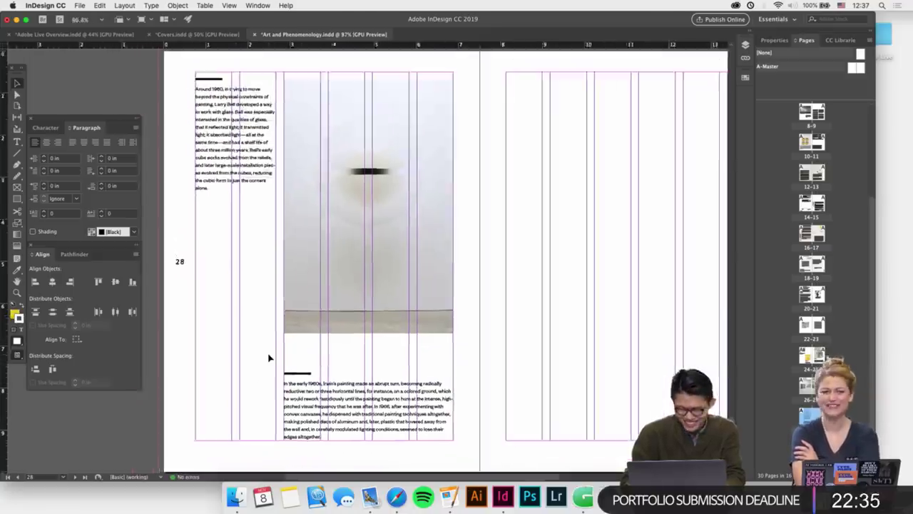
scroll(269, 358, "up", 5)
scroll(269, 358, "up", 10)
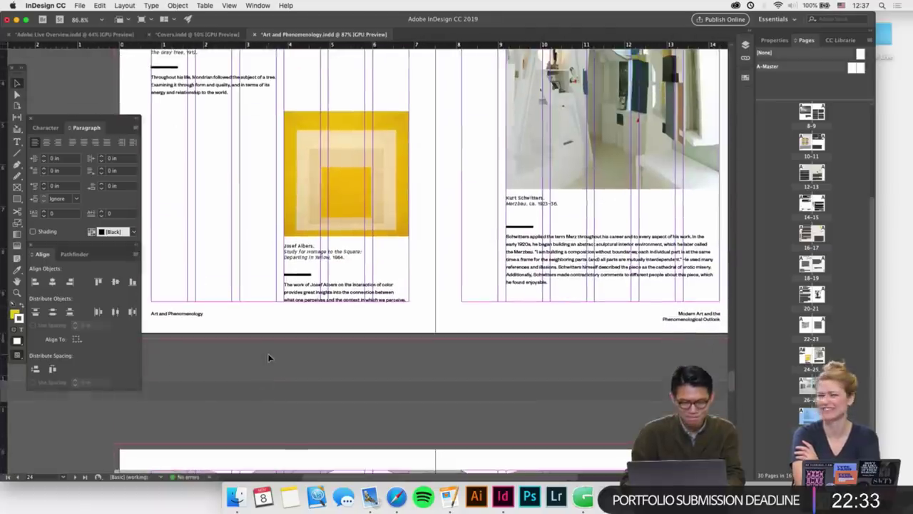
left_click(303, 271)
scroll(300, 300, "down", 10)
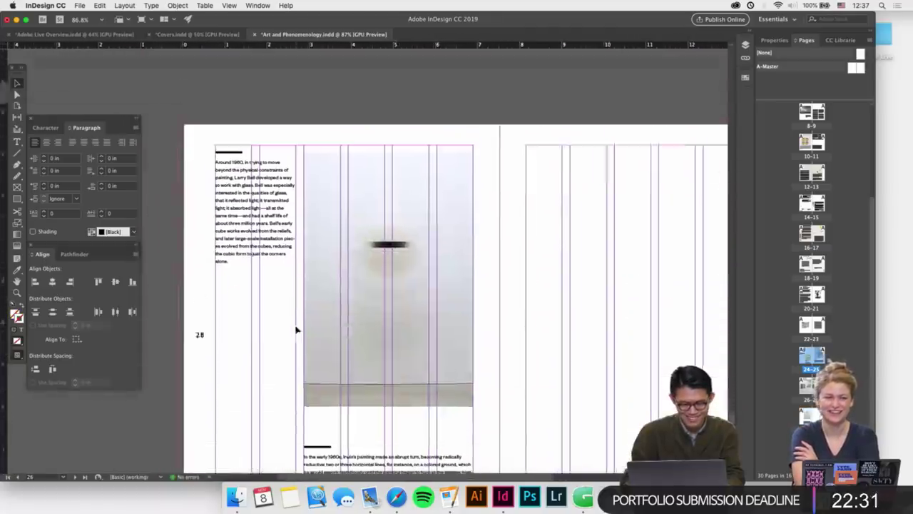
scroll(297, 329, "up", 3)
key("super+v")
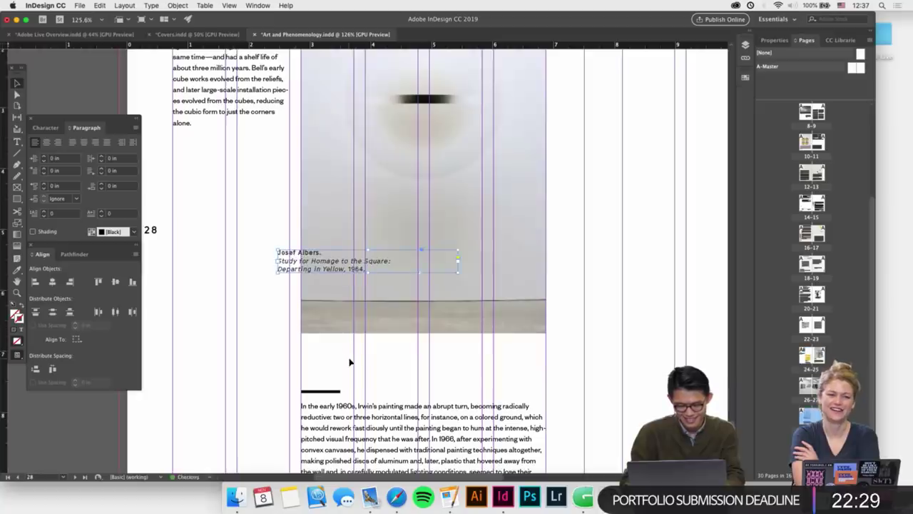
left_click_drag(307, 264, 329, 363)
scroll(329, 363, "up", 3)
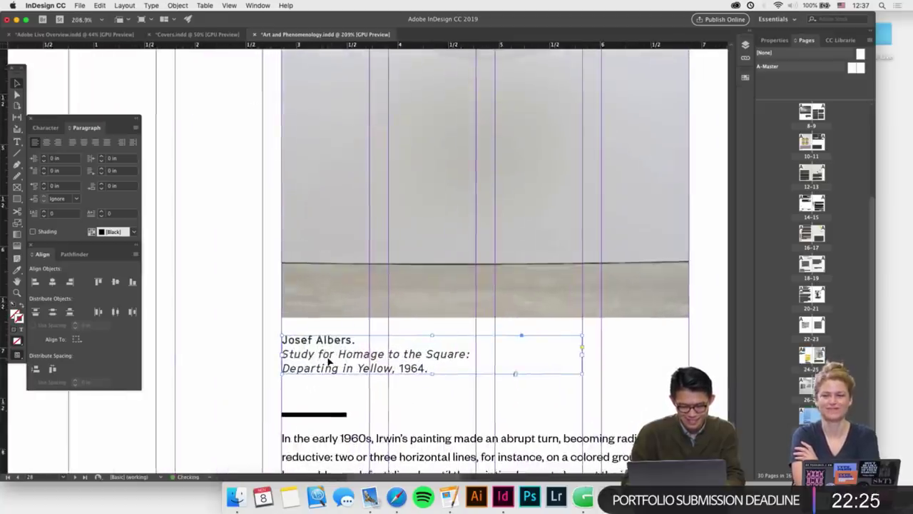
scroll(285, 359, "down", 3)
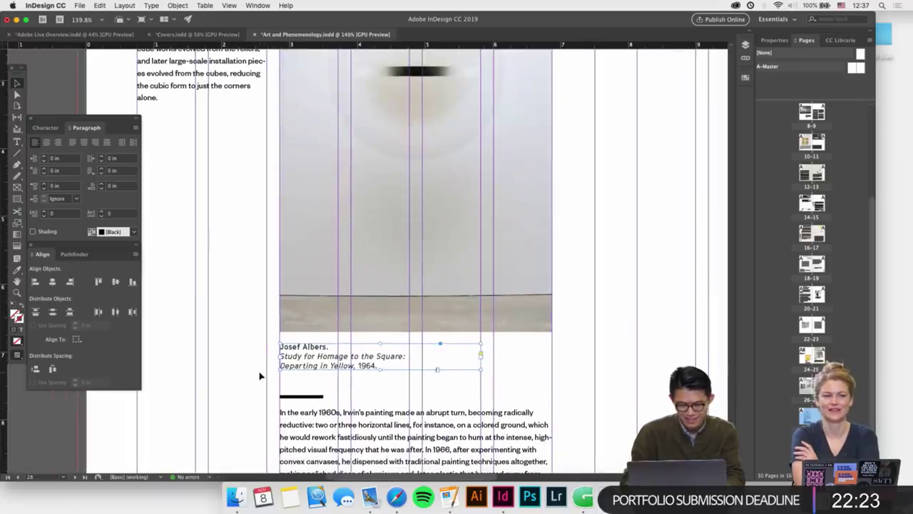
key("shift+super+a")
Search the Pages Content Copy for 'robert ir' to find the Irwin credits
left_click(464, 494)
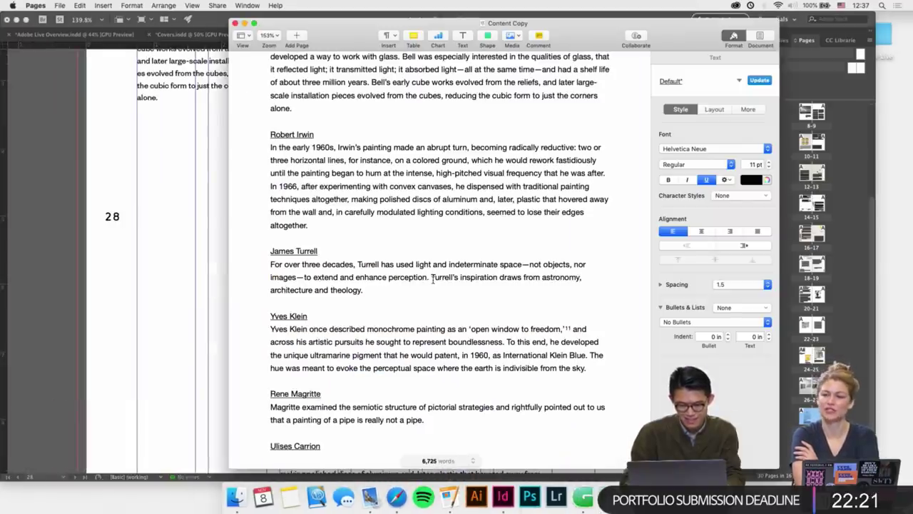
key("super+f")
type("robe")
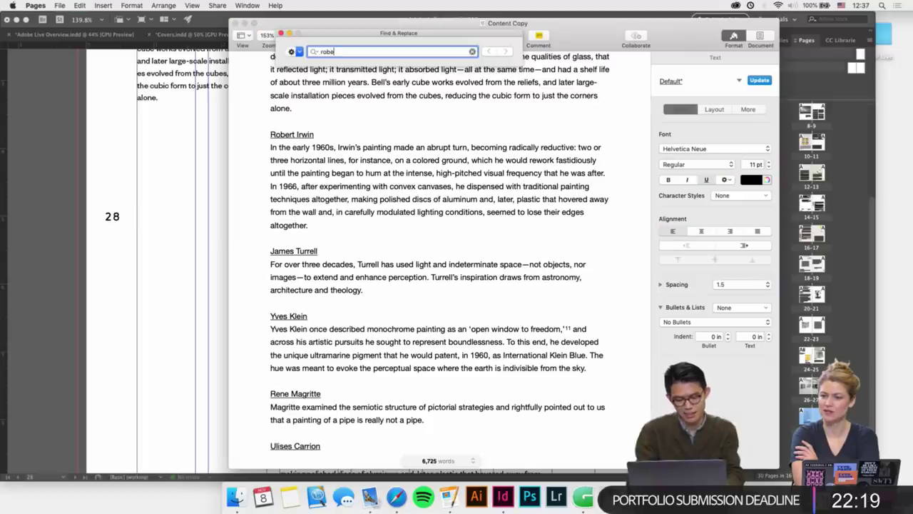
type("rt irwin")
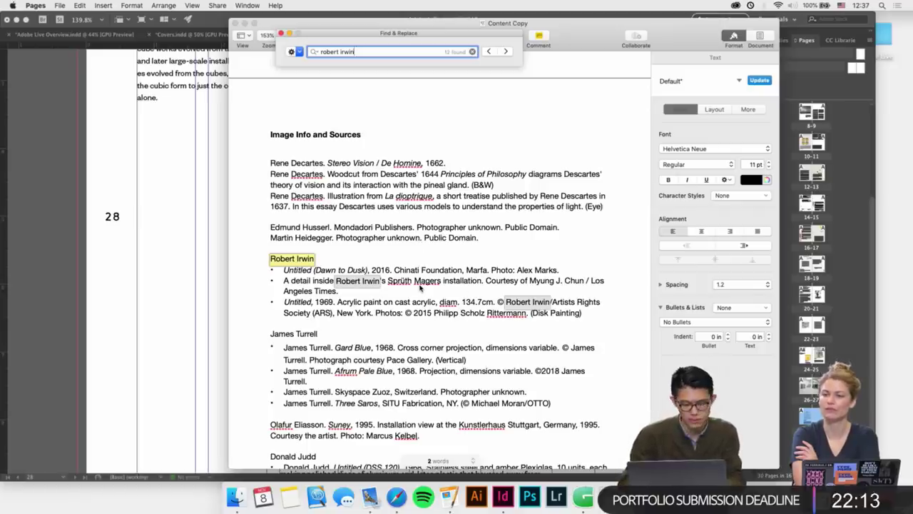
key("Escape")
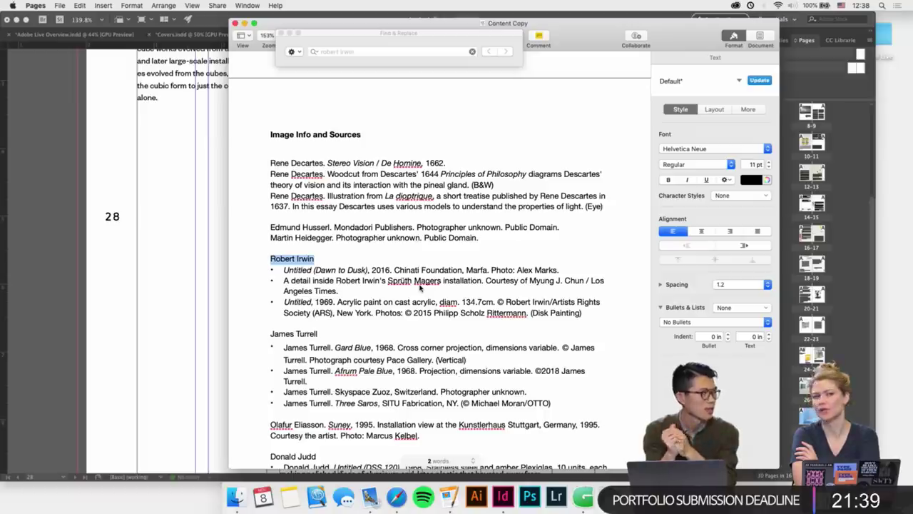
Close the search and shift the Pages document window slightly upward
left_click(420, 287)
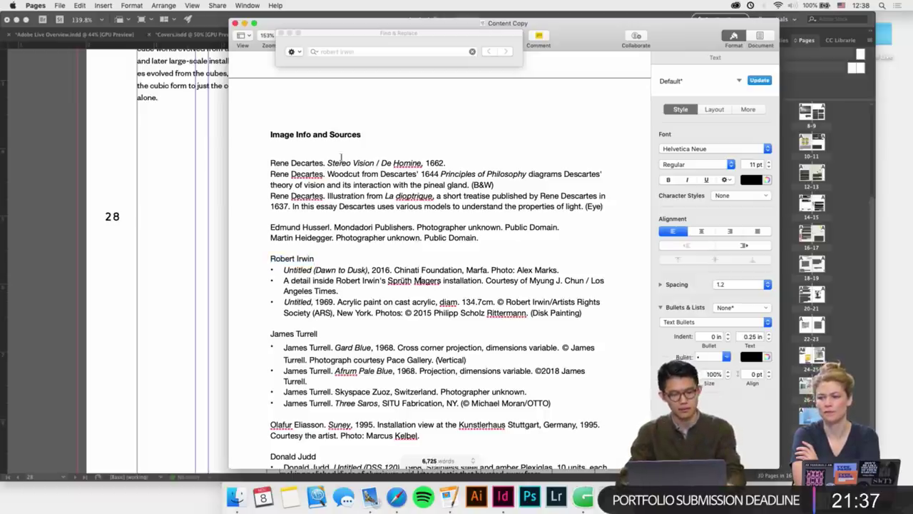
key("Escape")
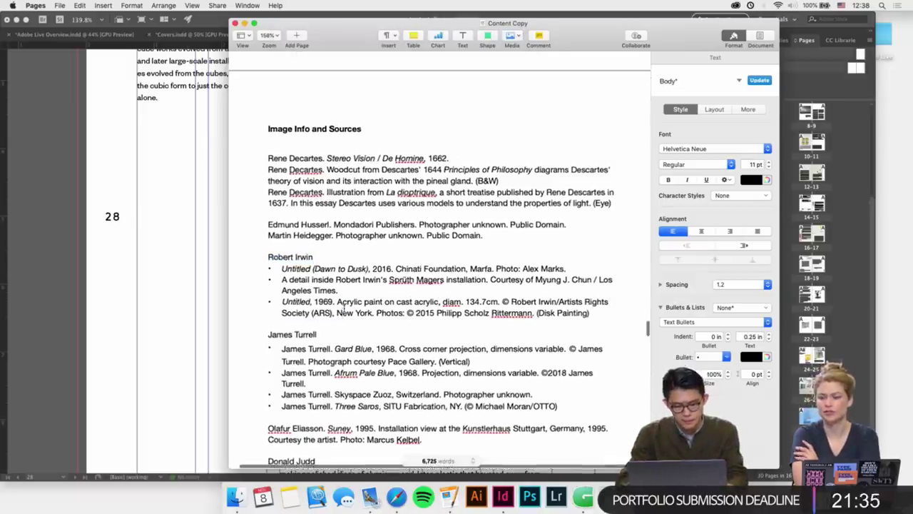
scroll(344, 310, "up", 1)
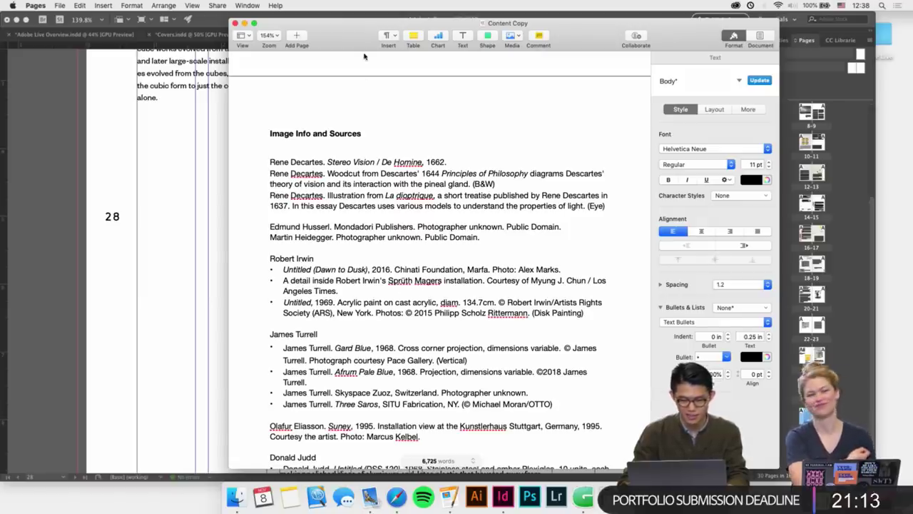
left_click_drag(353, 31, 352, 24)
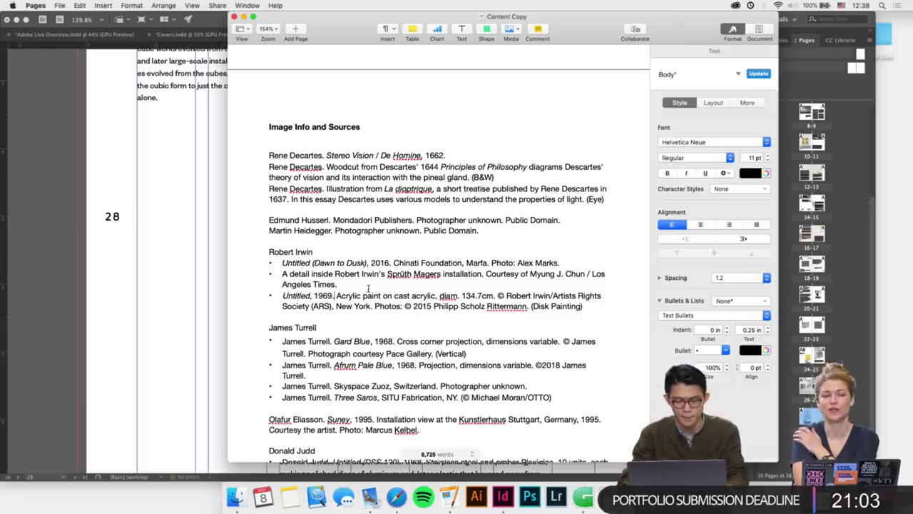
scroll(359, 287, "down", 2)
Return to InDesign and scroll through the spreads to page 28 in preview mode
left_click(169, 302)
scroll(292, 277, "down", 10)
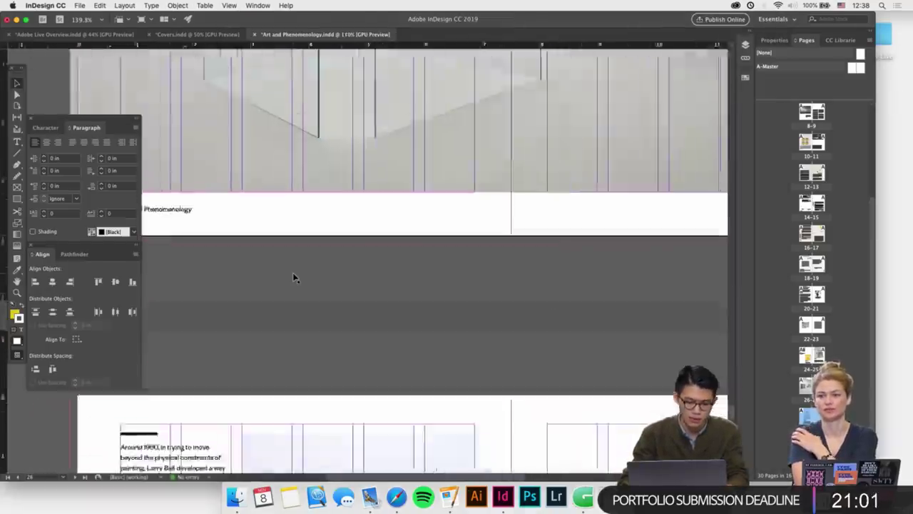
scroll(293, 277, "down", 6)
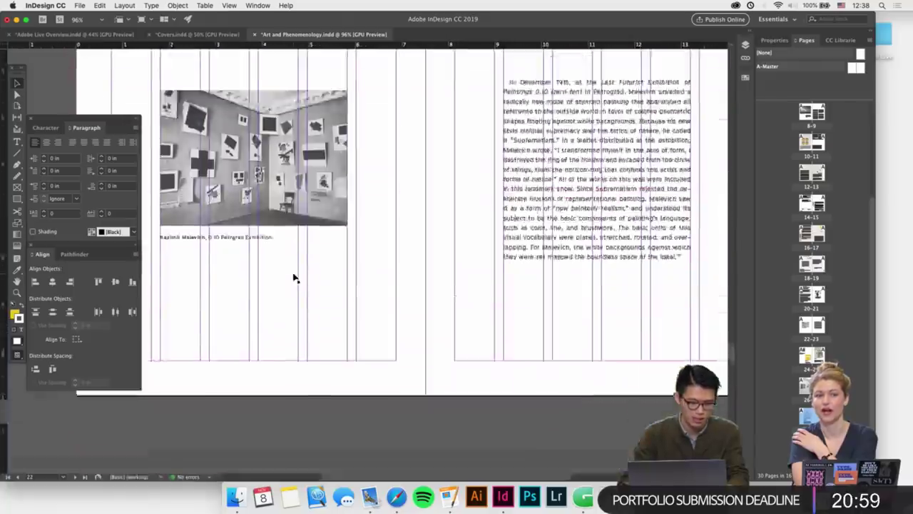
scroll(276, 295, "down", 3)
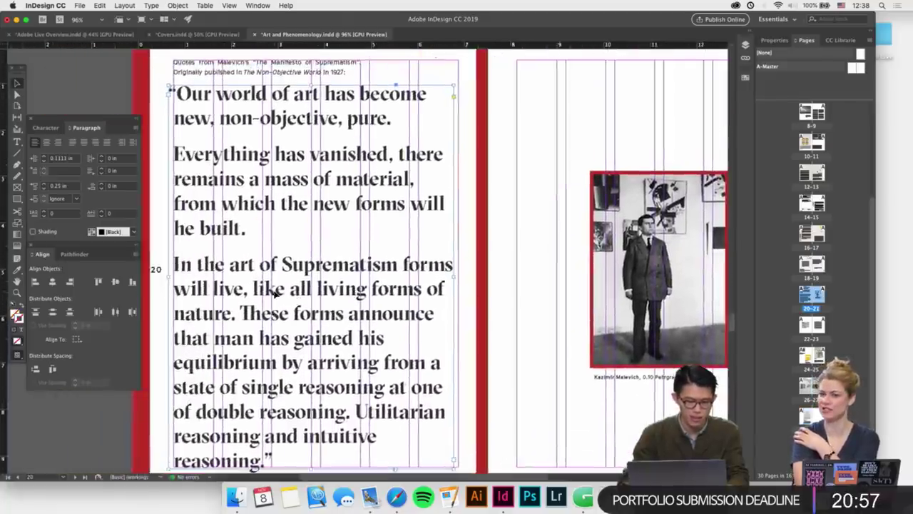
left_click(498, 199)
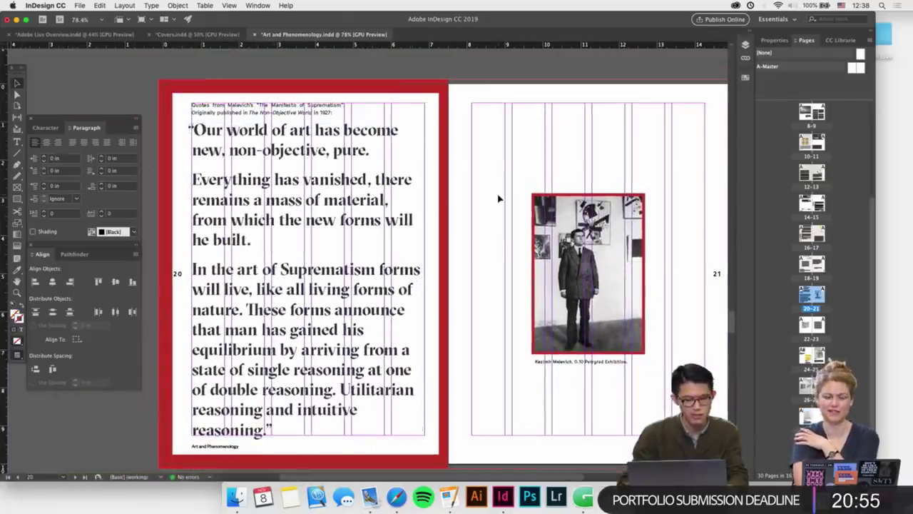
key("w")
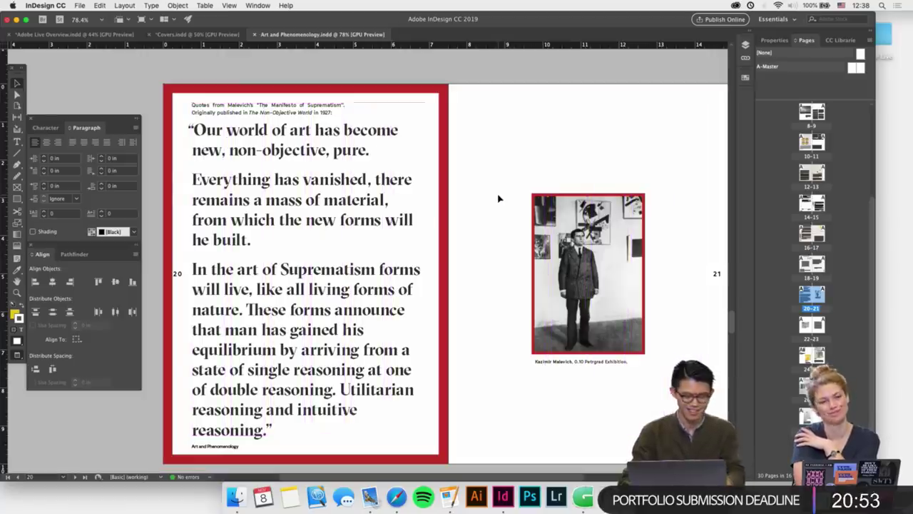
scroll(498, 199, "down", 5)
scroll(498, 199, "down", 15)
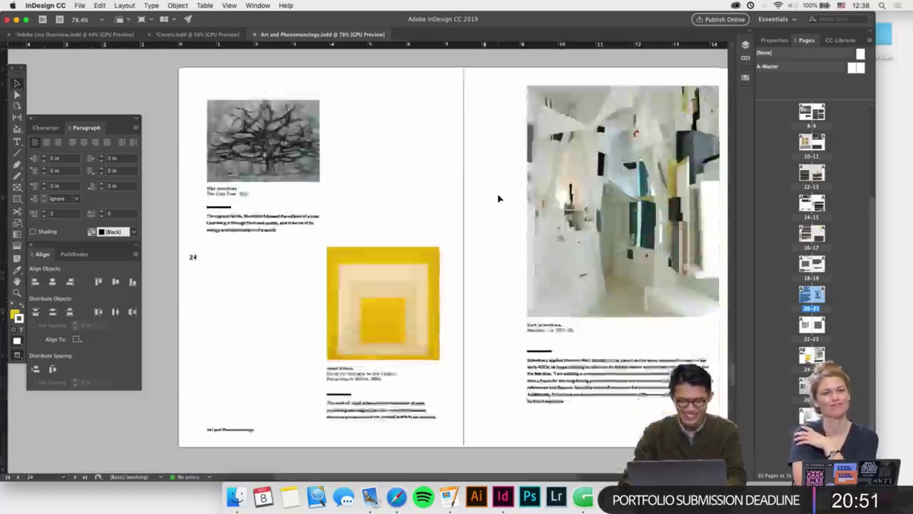
scroll(498, 199, "down", 5)
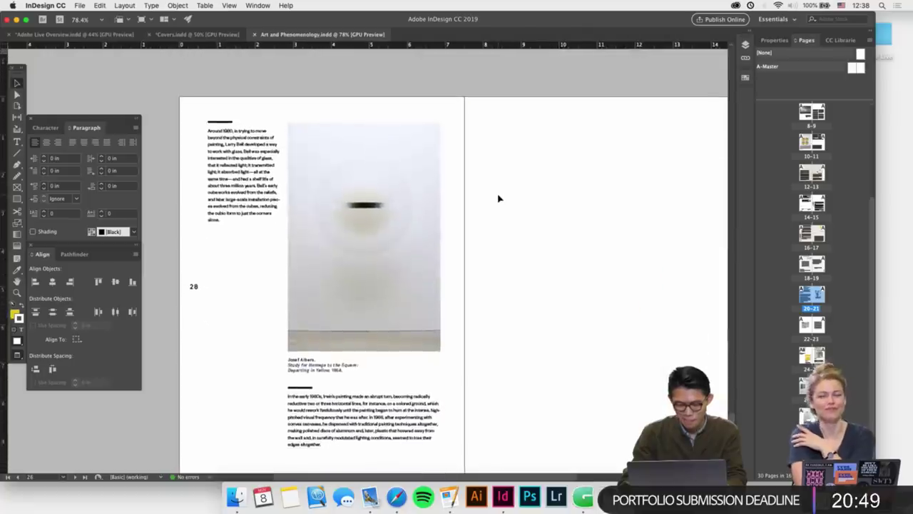
scroll(498, 199, "up", 2)
Copy the 'Untitled, 1969. Acrylic paint on cast acrylic' credit from the Pages sources list
left_click(447, 496)
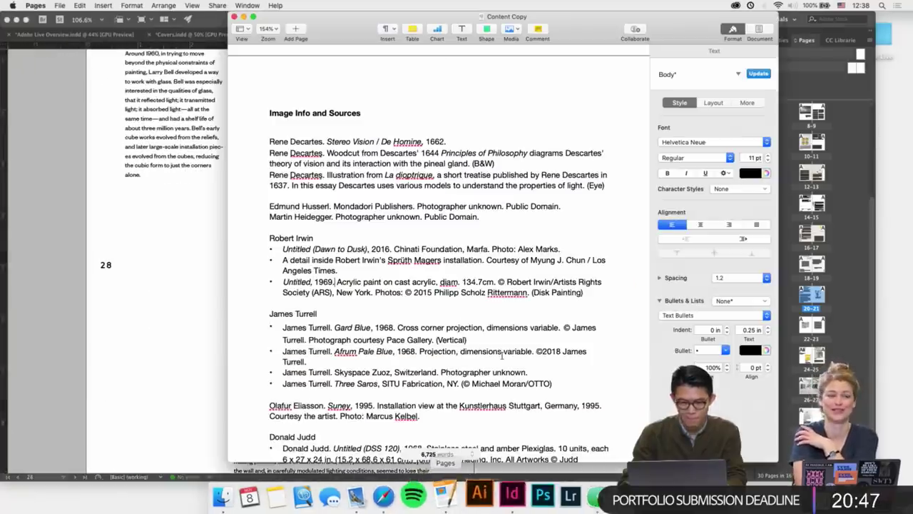
scroll(457, 282, "down", 1)
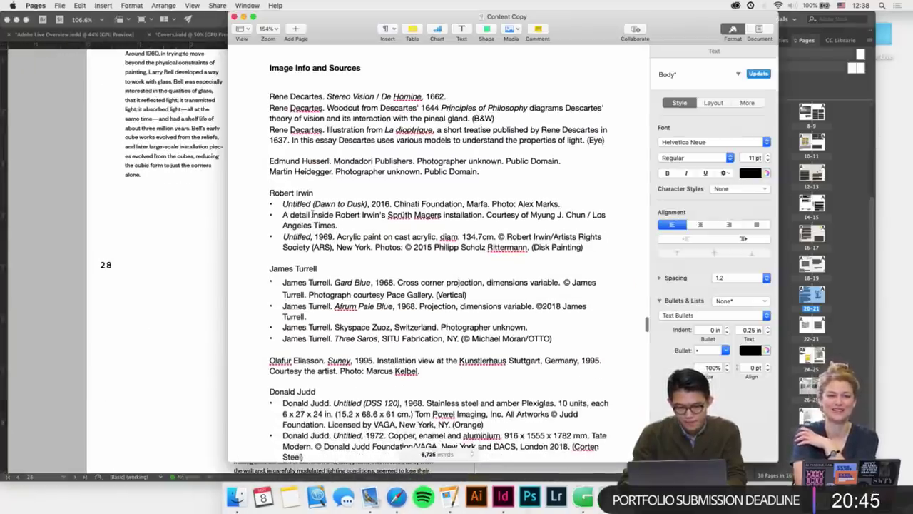
scroll(312, 214, "down", 1)
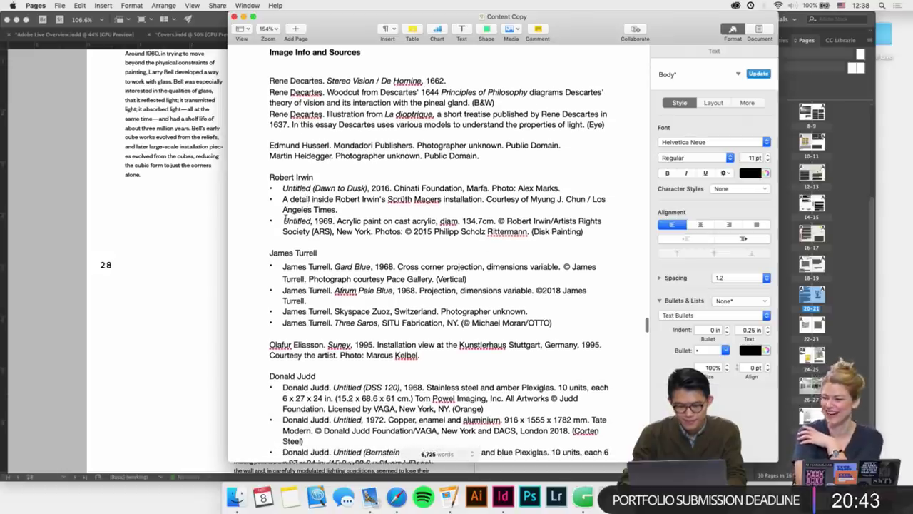
mouse_move(282, 220)
left_mouse_down()
mouse_move(446, 221)
mouse_move(390, 222)
mouse_move(437, 221)
left_mouse_up()
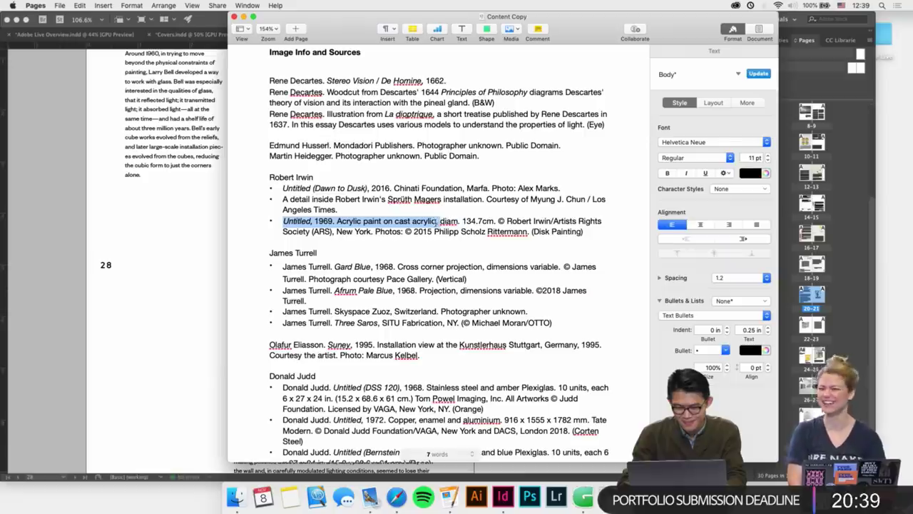
key("super+c")
key("super+Tab")
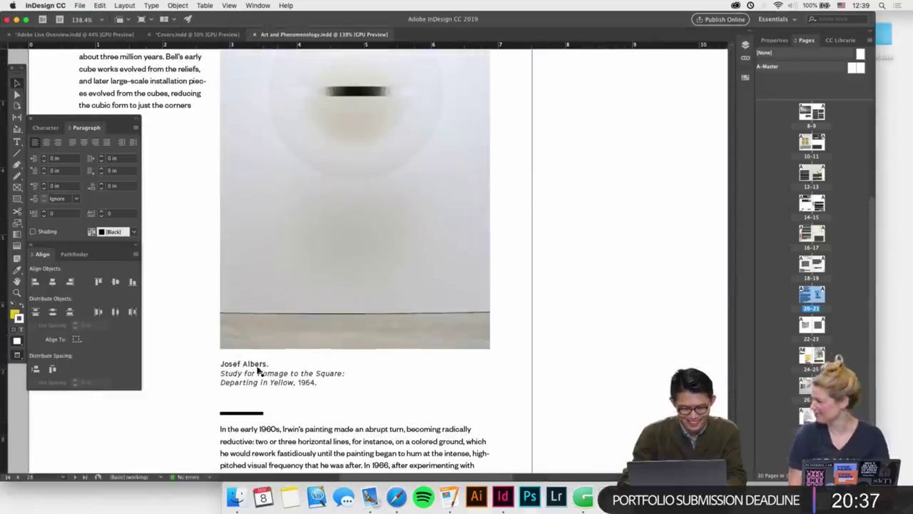
Rewrite the caption as 'Robert Irwin. Untitled, 1969.', removing the medium description
left_click_drag(267, 364, 216, 373)
type("RObert")
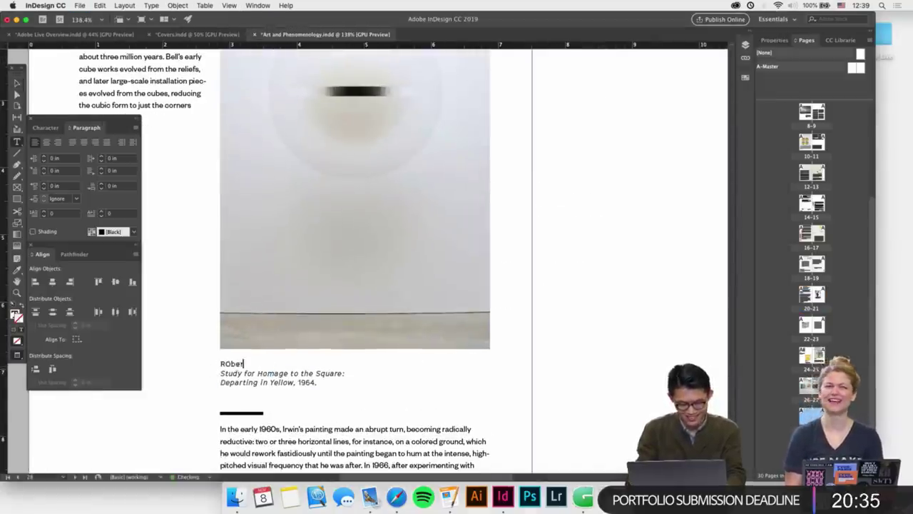
key("BackSpace")
key("BackSpace")
key("BackSpace")
key("BackSpace")
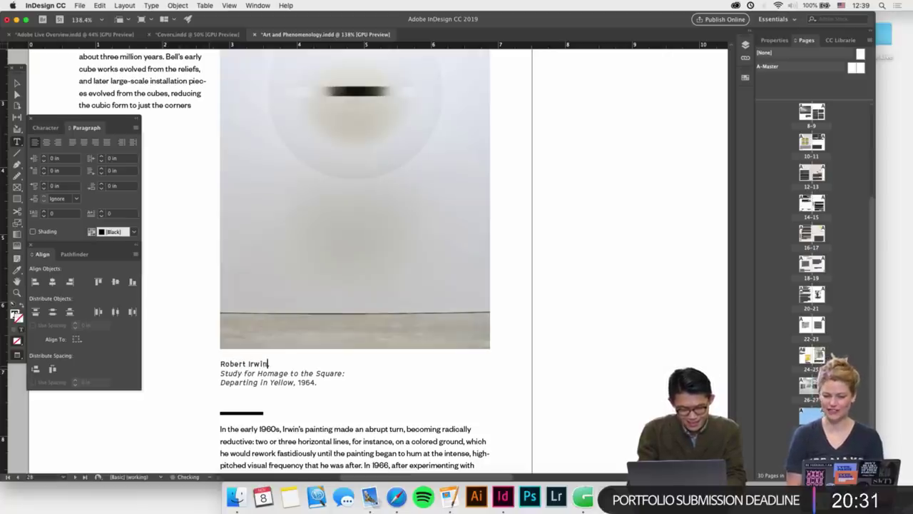
left_click_drag(317, 383, 220, 372)
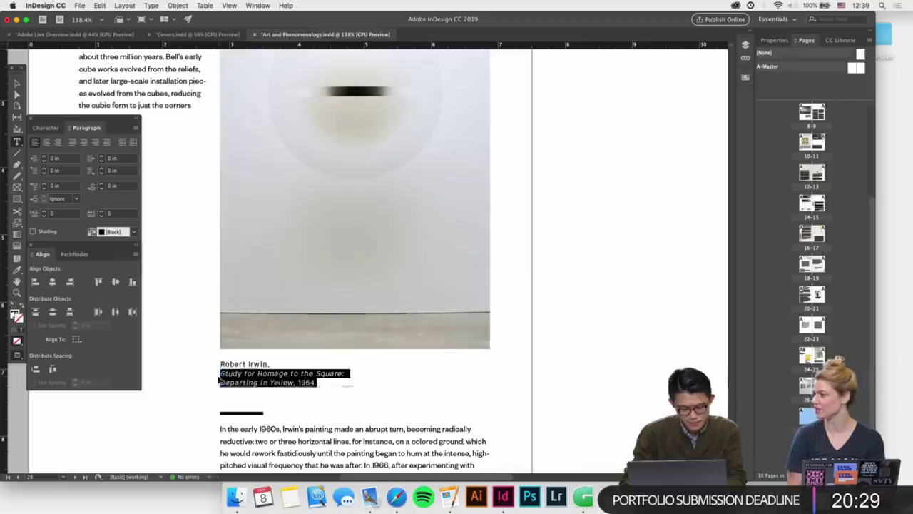
key("super+v")
key("BackSpace")
key("BackSpace")
key("BackSpace")
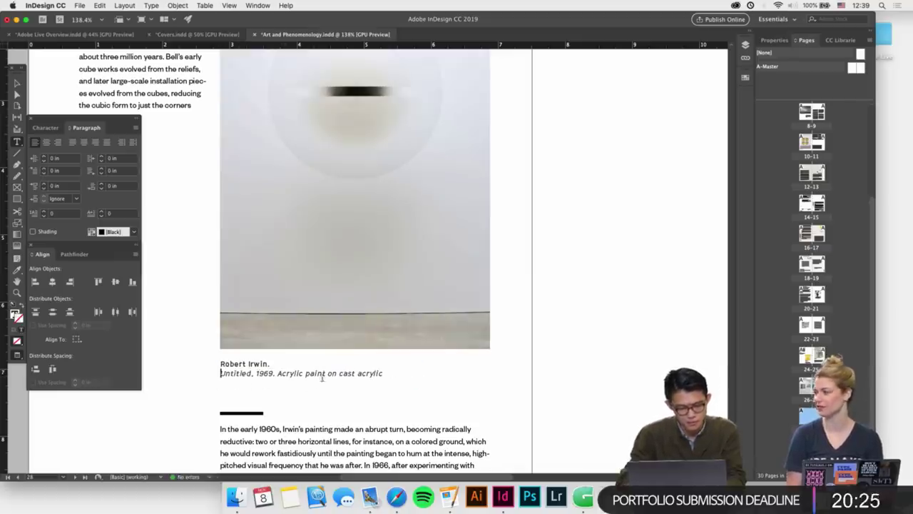
left_click_drag(384, 373, 276, 372)
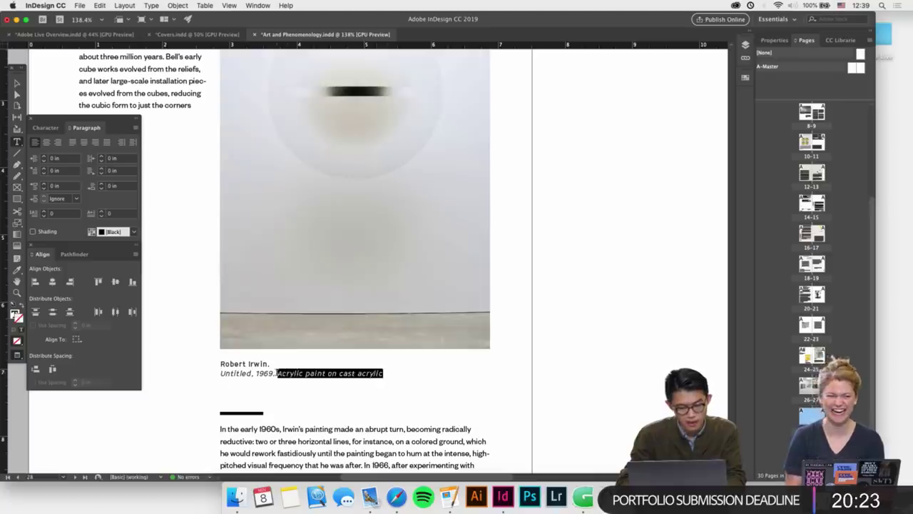
key("BackSpace")
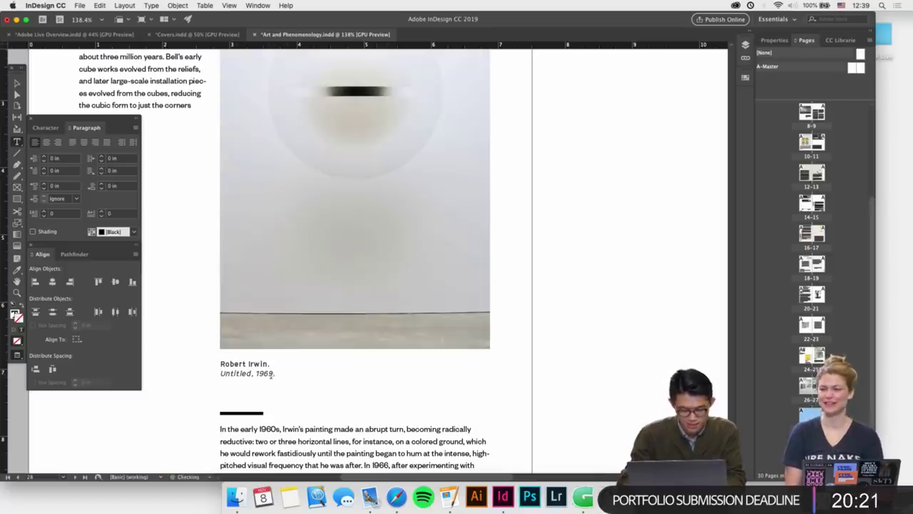
Set ', 1969.' in the caption to Regular so only the title stays italic
left_click_drag(276, 374, 251, 373)
key("super+t")
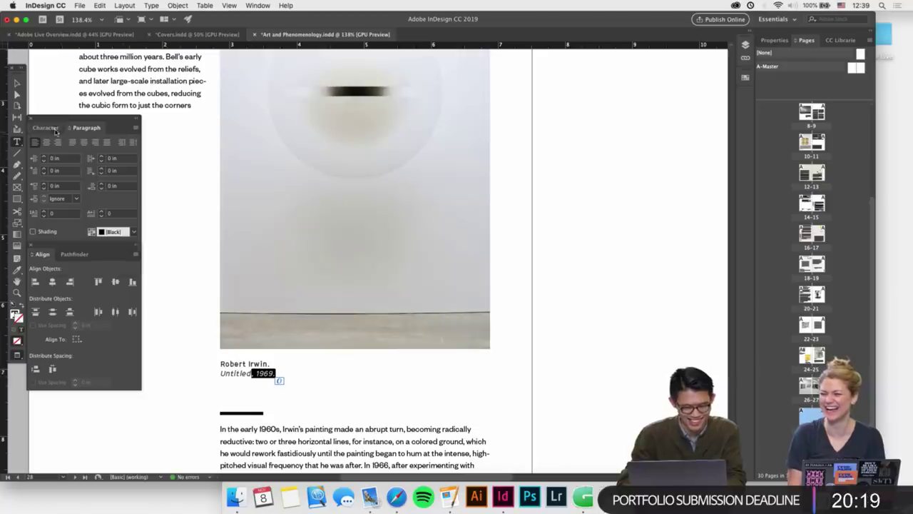
left_click(134, 154)
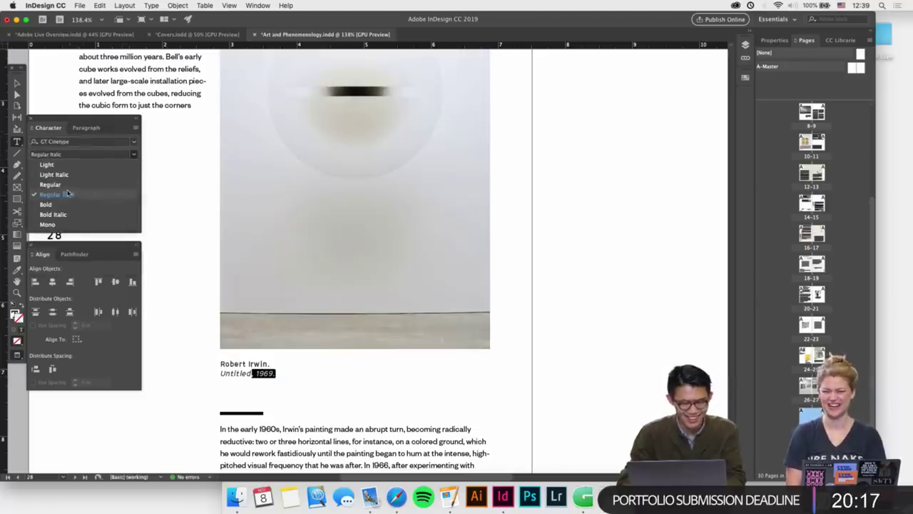
left_click(68, 186)
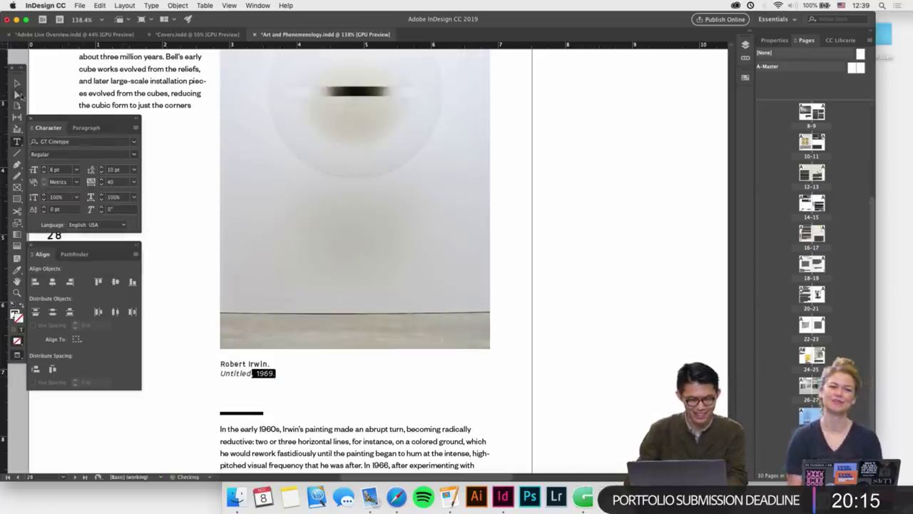
key("Escape")
left_click(209, 294)
key("super+minus")
key("super+minus")
key("super+minus")
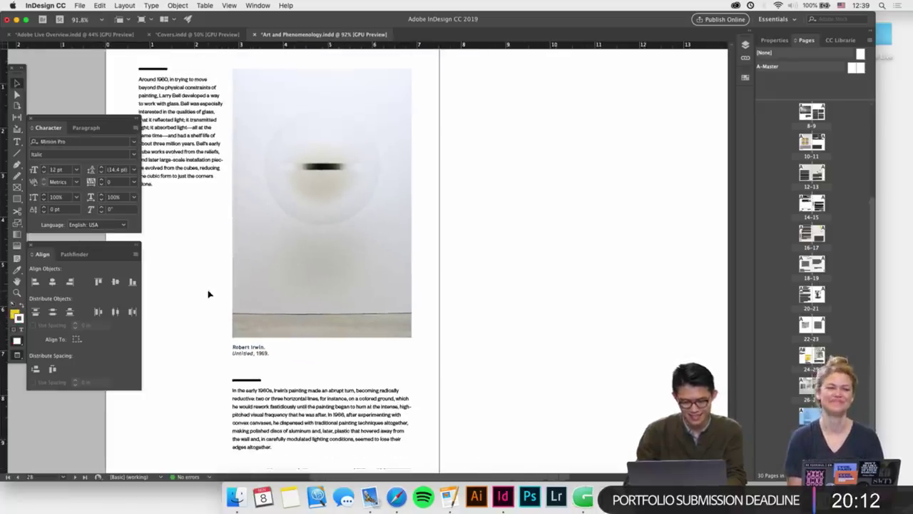
Nudge the Irwin image and its caption slightly down on page 28
left_click(251, 350)
left_click(171, 375)
key("super+minus")
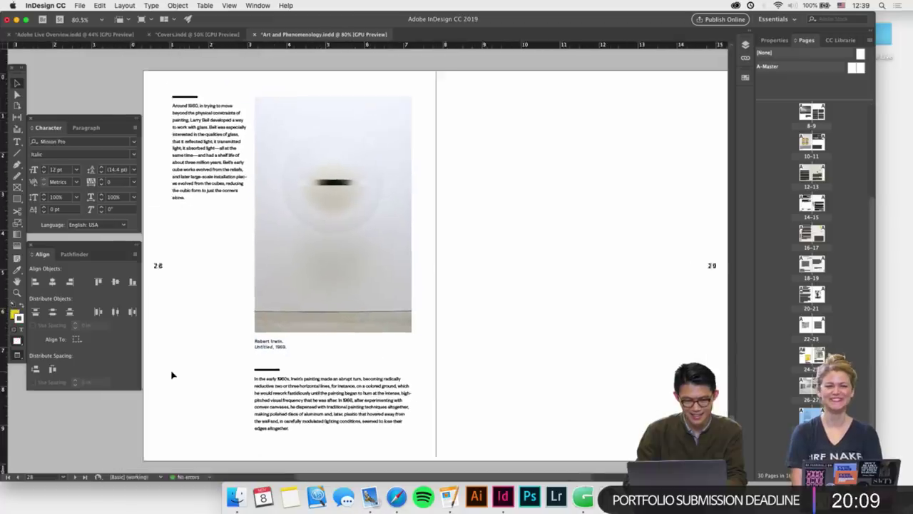
left_click(284, 277)
left_click_drag(257, 267, 342, 330)
key("shift+Down")
key("shift+Down")
left_click(256, 311)
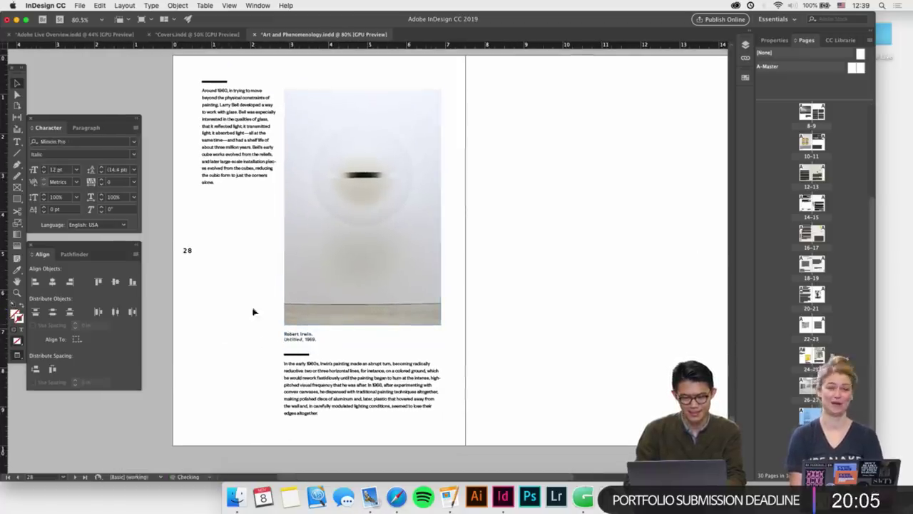
left_click_drag(265, 263, 337, 357)
left_click(274, 317)
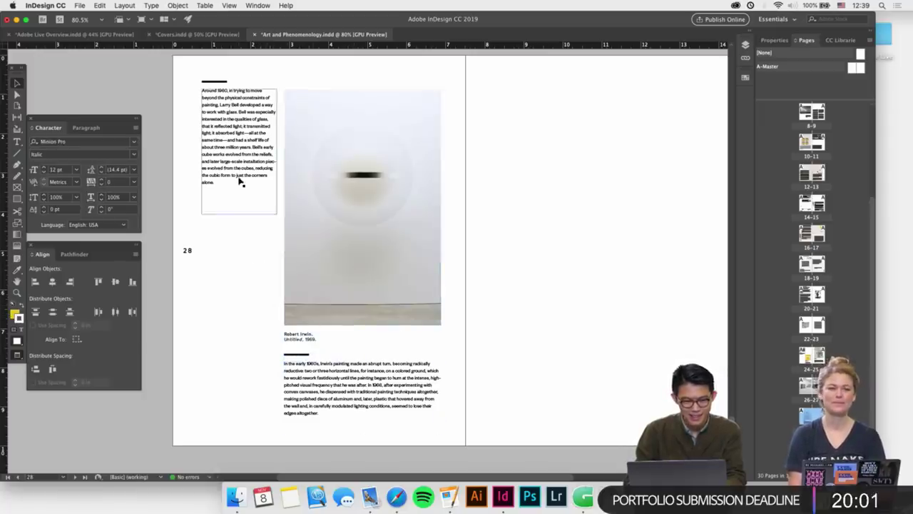
scroll(227, 176, "up", 5)
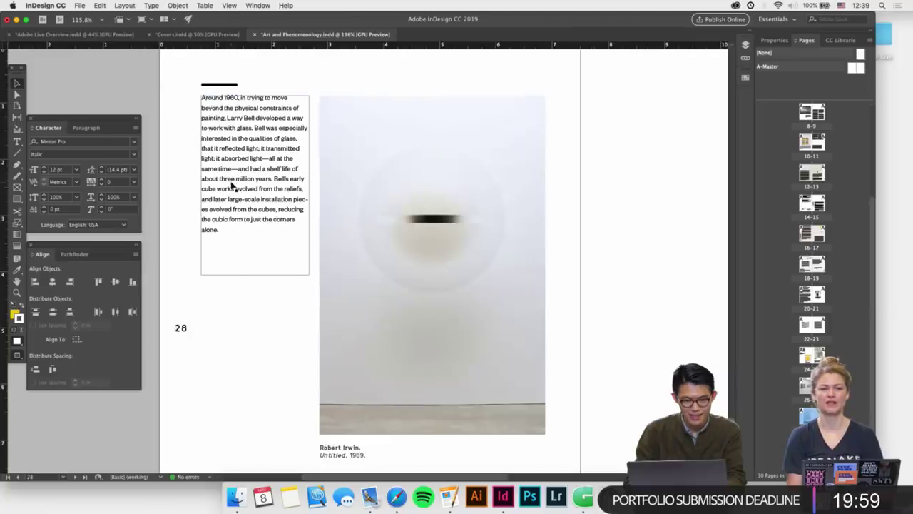
Add ' (image on previous page)' after 'alone.' at the end of the Larry Bell paragraph
double_click(233, 231)
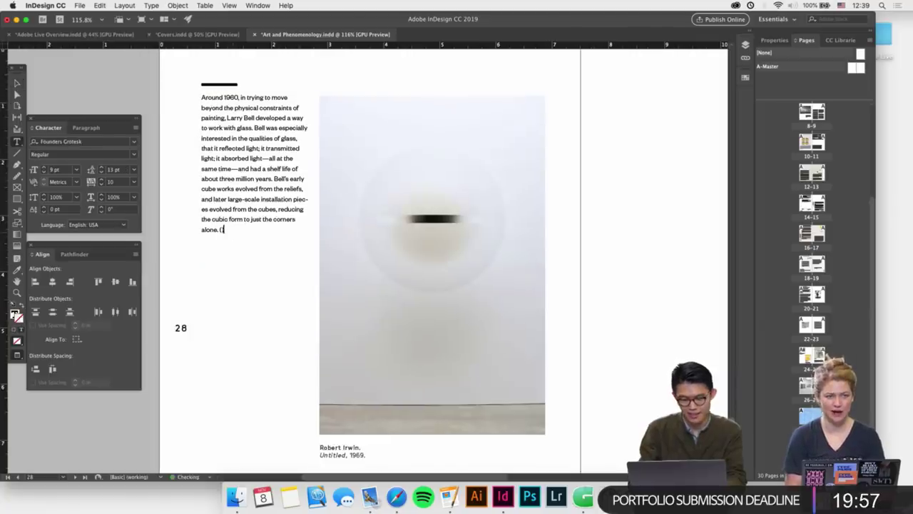
type("(previous page")
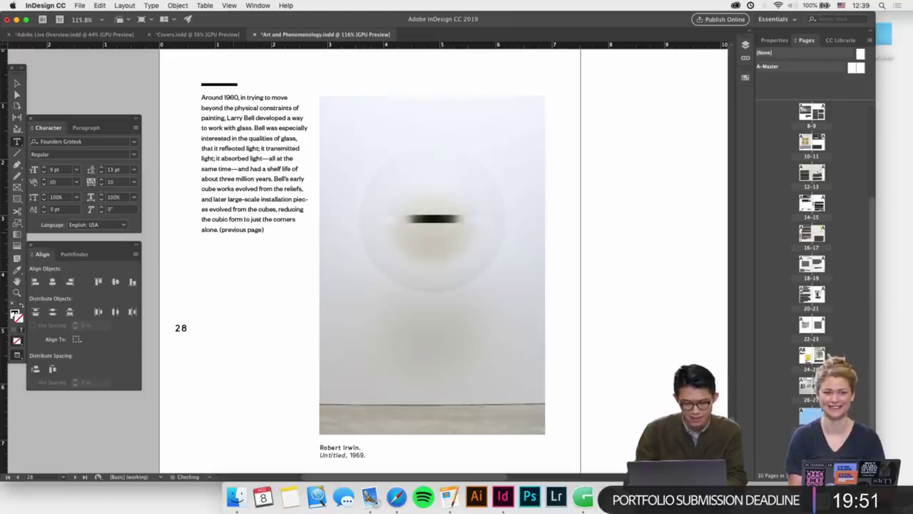
scroll(239, 221, "up", 3)
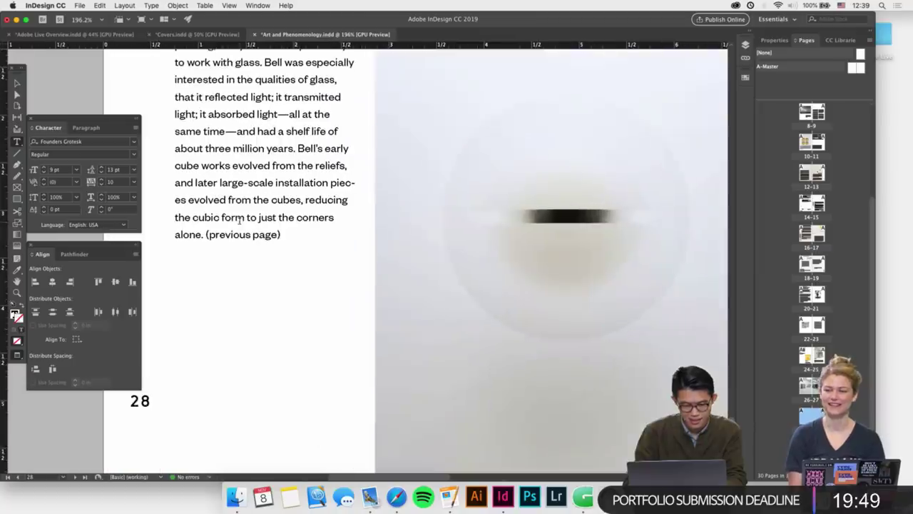
type("image on")
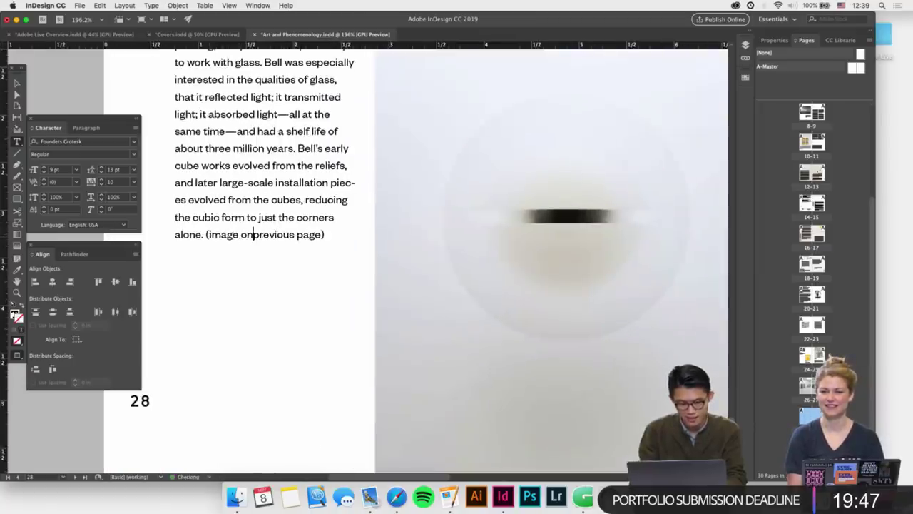
left_click(17, 84)
left_click(286, 395)
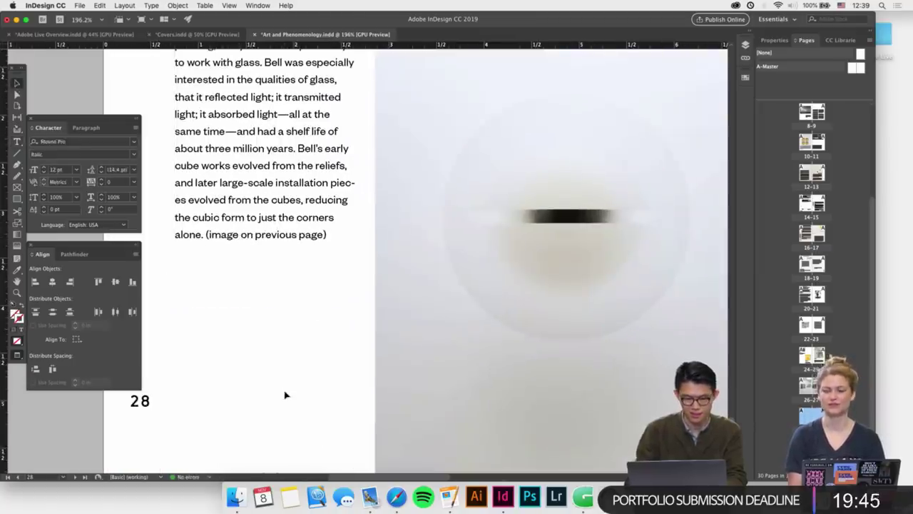
scroll(321, 240, "down", 3)
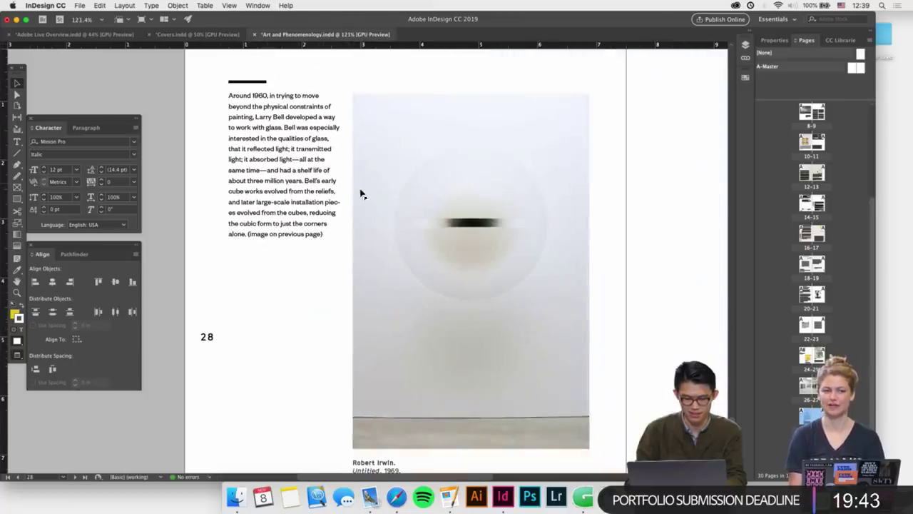
Nudge the Larry Bell text frame on page 28 slightly lower, checking it with guides on and off
scroll(440, 207, "up", 10)
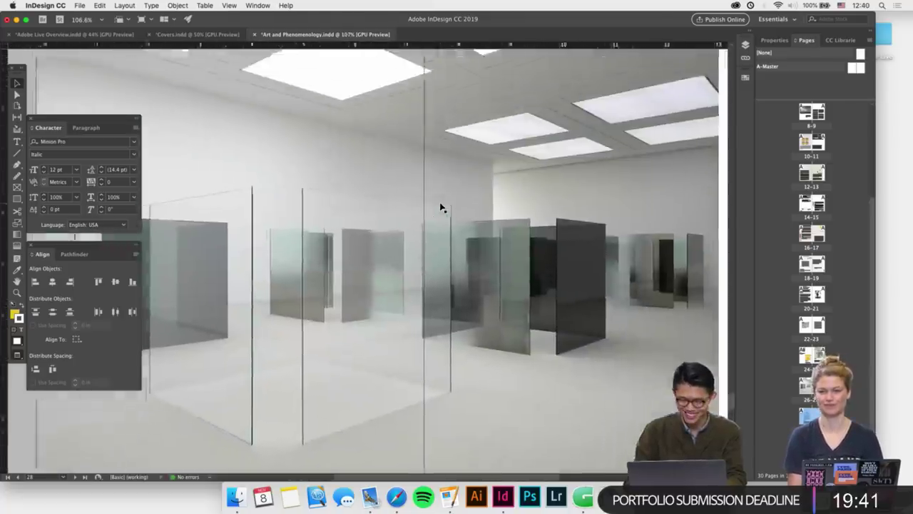
scroll(440, 207, "down", 2)
scroll(387, 282, "down", 2)
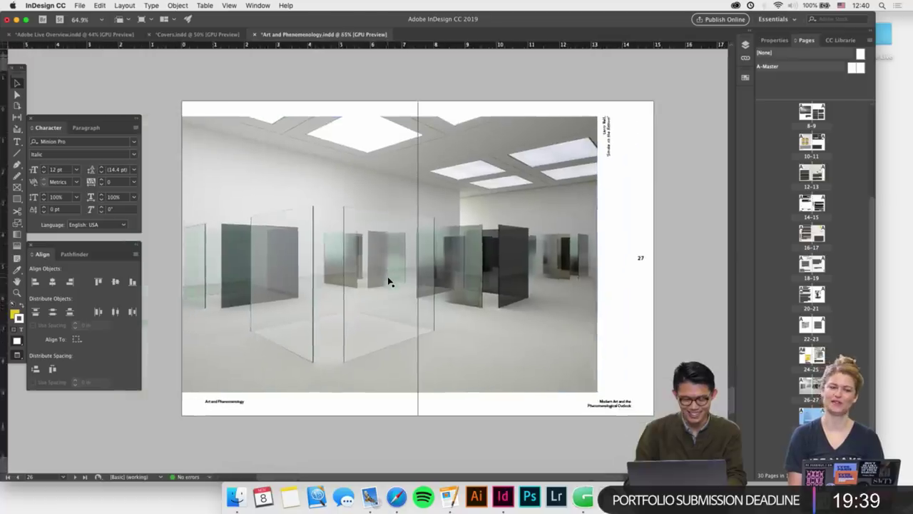
scroll(387, 282, "down", 8)
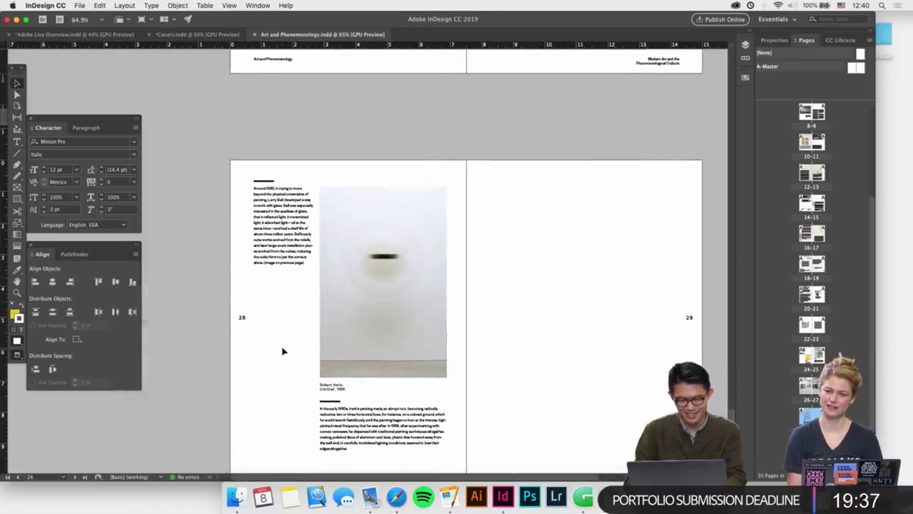
scroll(282, 351, "up", 1)
key("w")
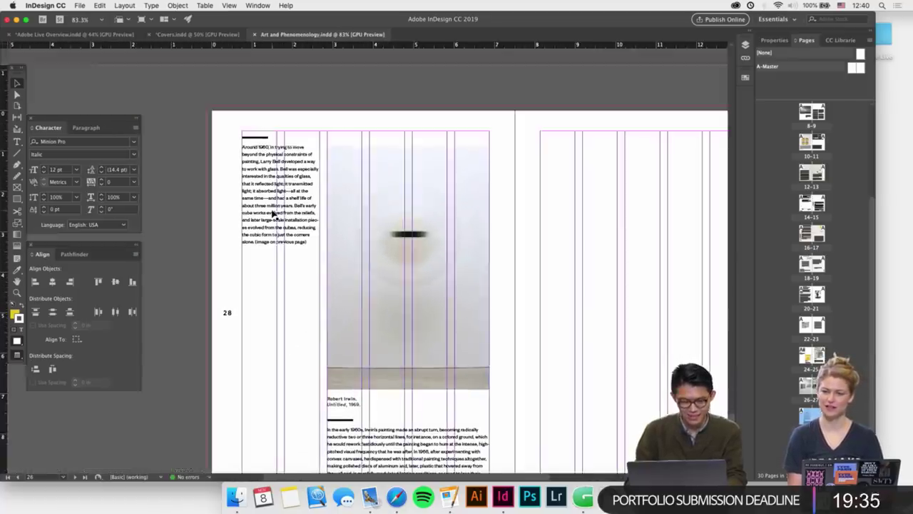
scroll(271, 214, "up", 2)
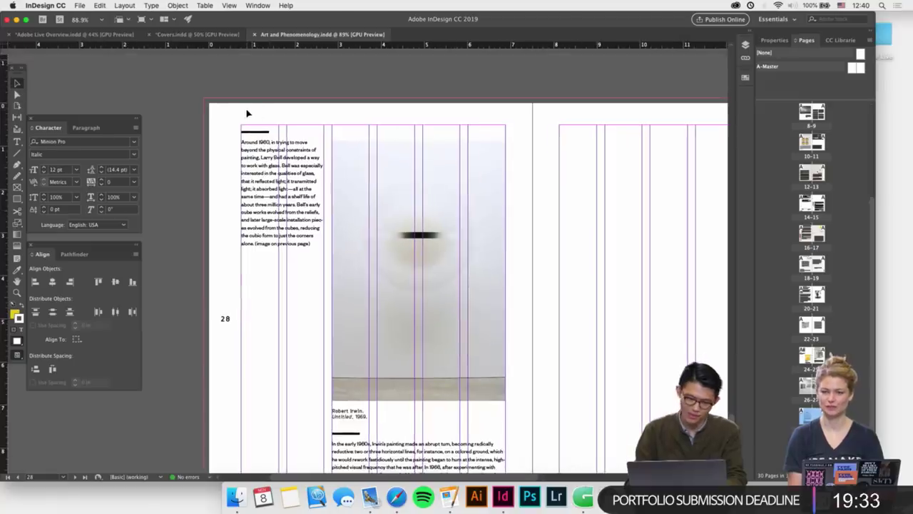
left_click_drag(282, 178, 282, 191)
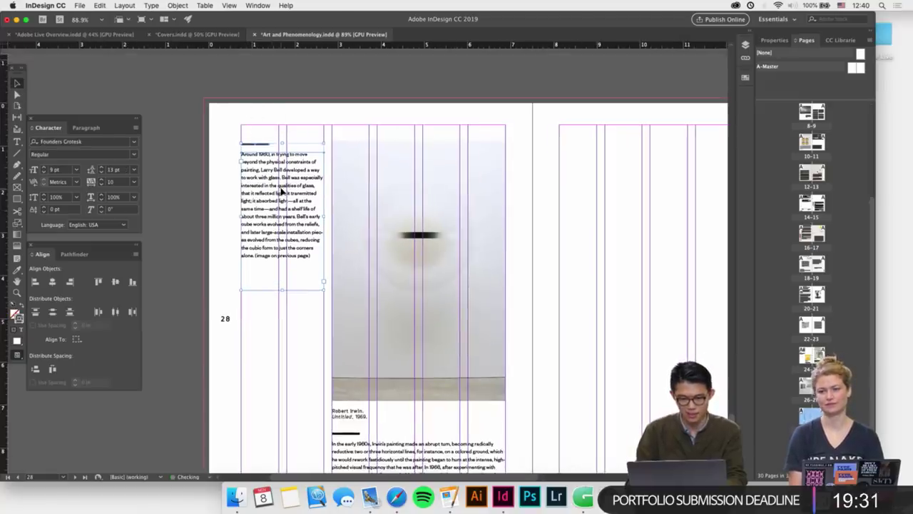
key("w")
scroll(282, 214, "down", 1)
left_click(282, 333)
scroll(281, 334, "down", 2)
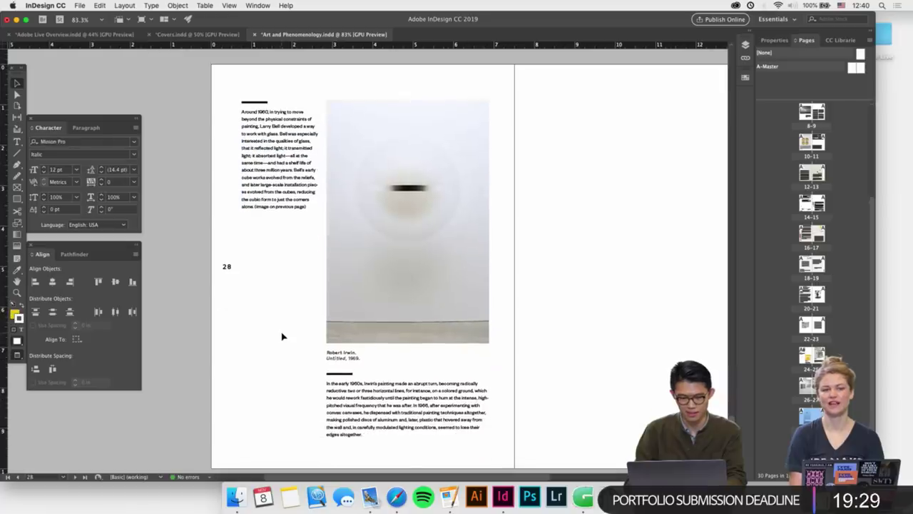
key("w")
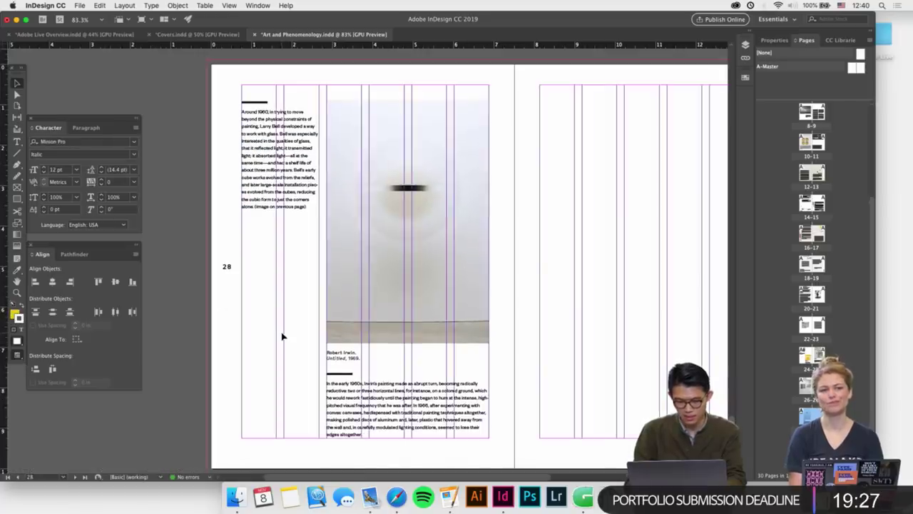
scroll(281, 335, "down", 2)
Select the James Turrell passage in the Content Copy document
left_click(243, 491)
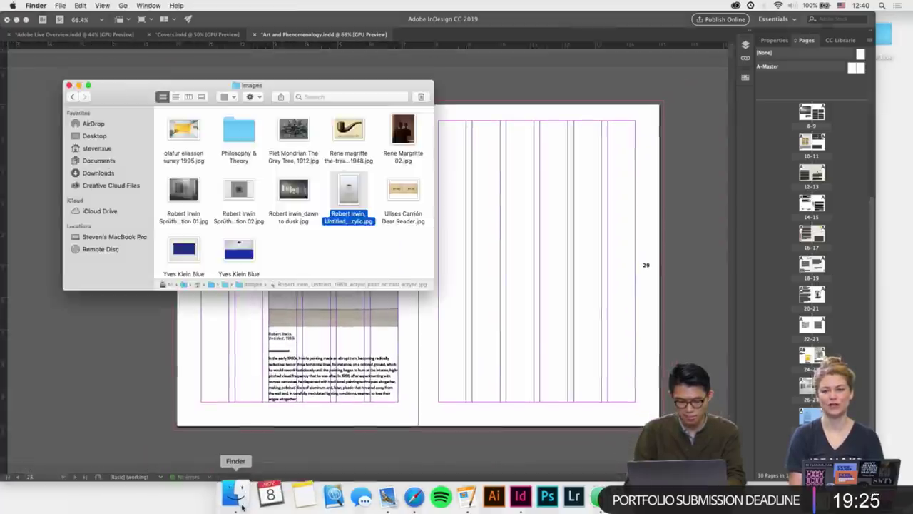
left_click(451, 492)
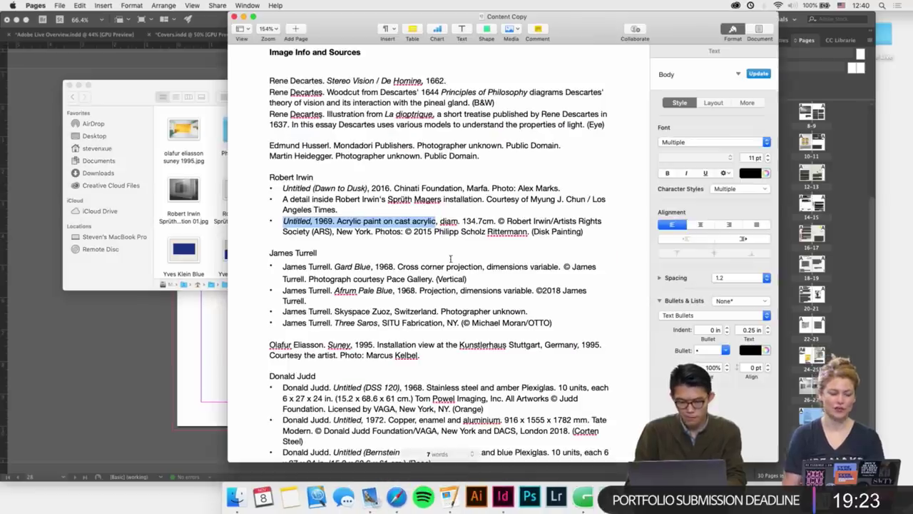
scroll(451, 259, "down", 1)
scroll(414, 255, "up", 15)
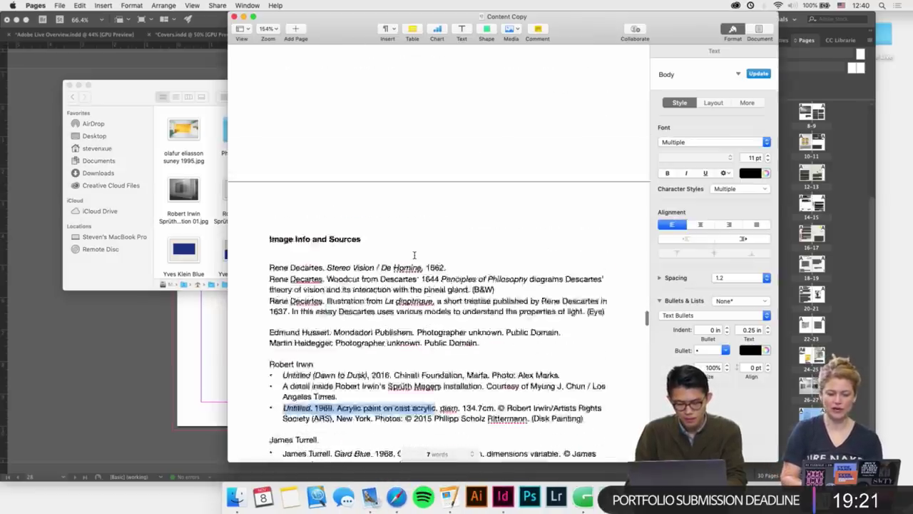
scroll(414, 254, "up", 15)
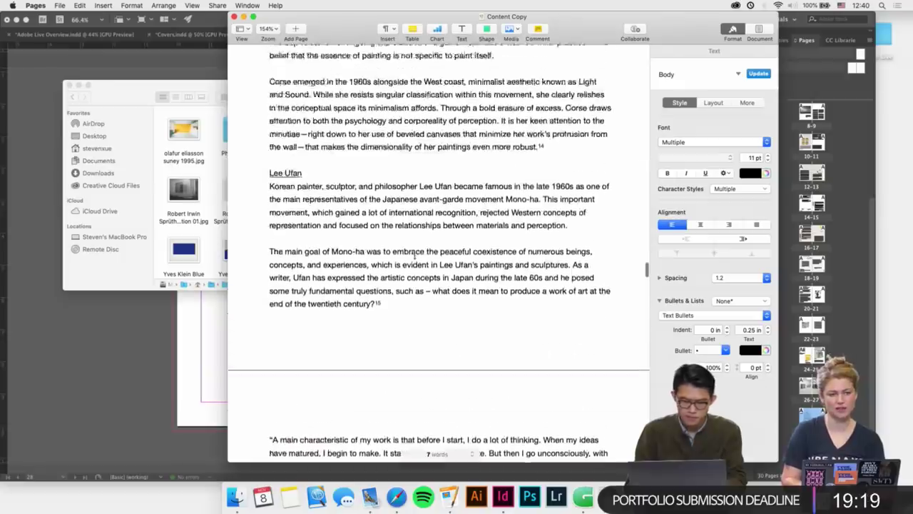
scroll(414, 255, "up", 1)
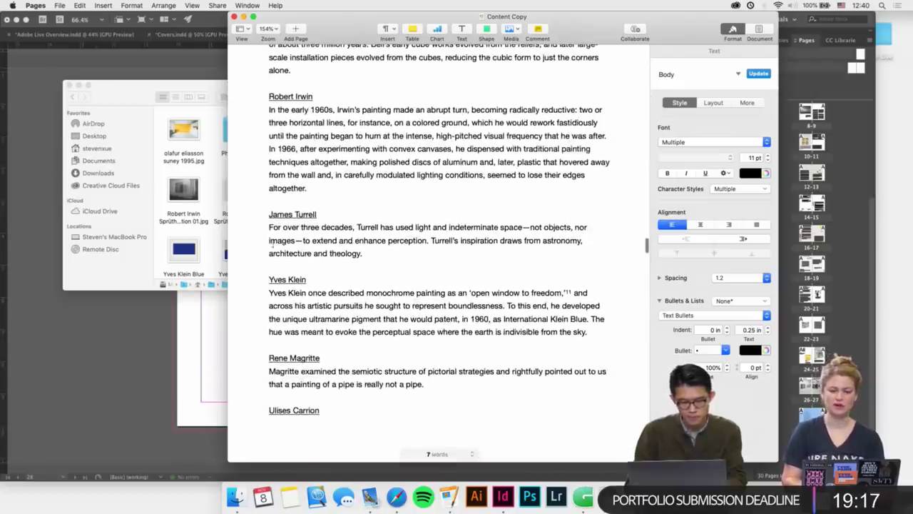
left_click_drag(273, 216, 332, 241)
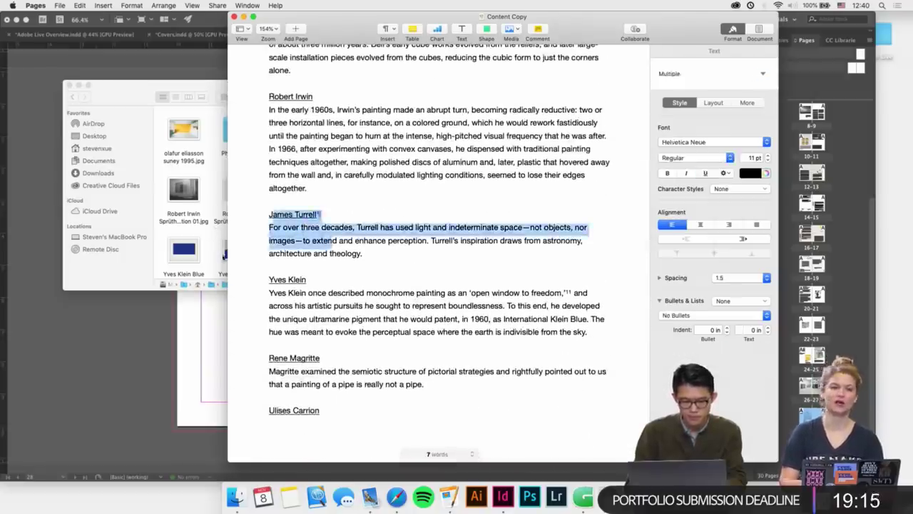
Choose the yellow Turrell installation image in the Images folder and minimize Content Copy
left_click(202, 243)
scroll(254, 232, "down", 5)
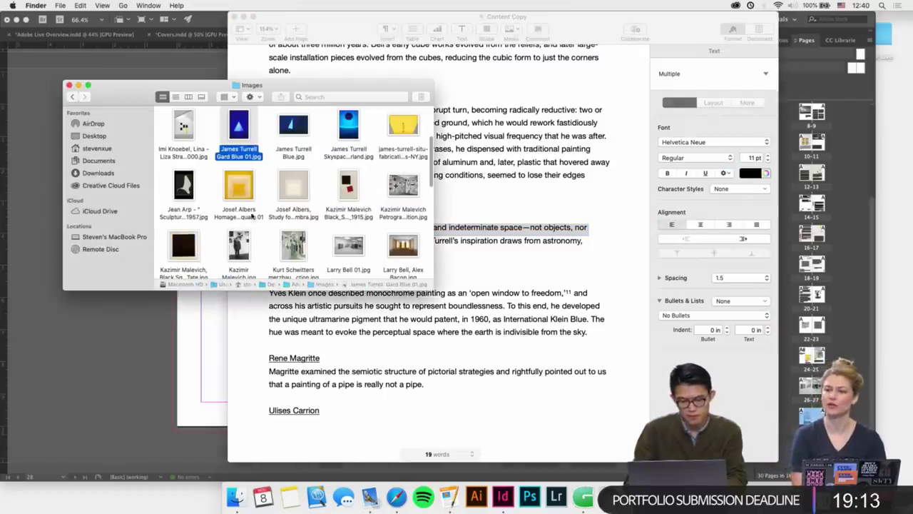
left_click(243, 140)
scroll(300, 132, "up", 2)
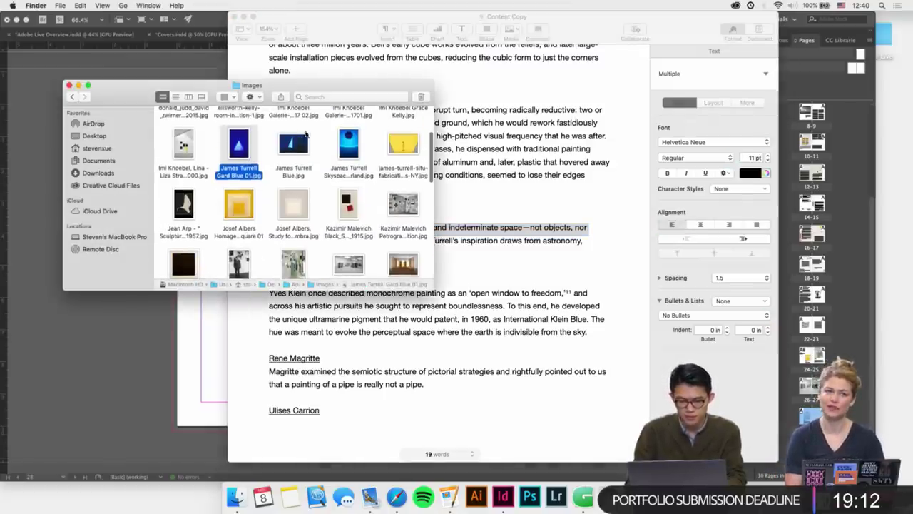
left_click(407, 147)
left_click(371, 283)
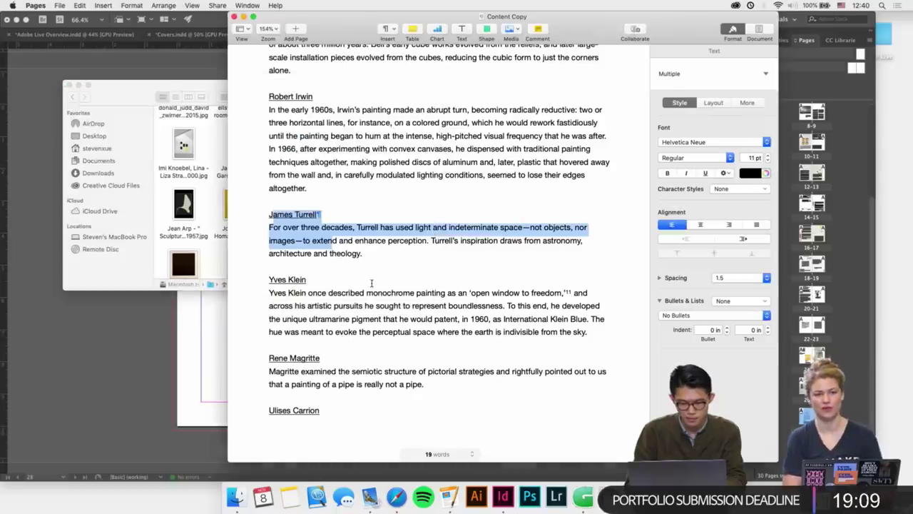
left_click(219, 256)
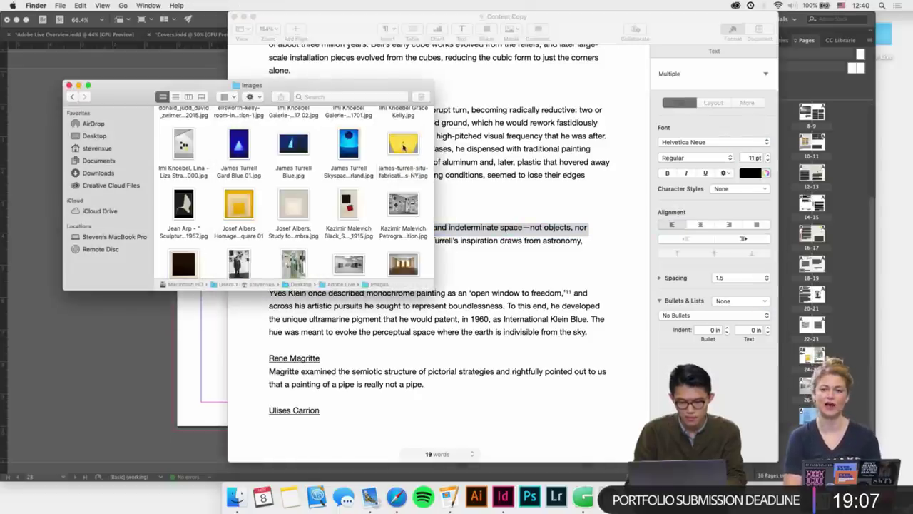
left_click(243, 15)
Place the yellow Turrell installation image onto page 29
left_click(419, 167)
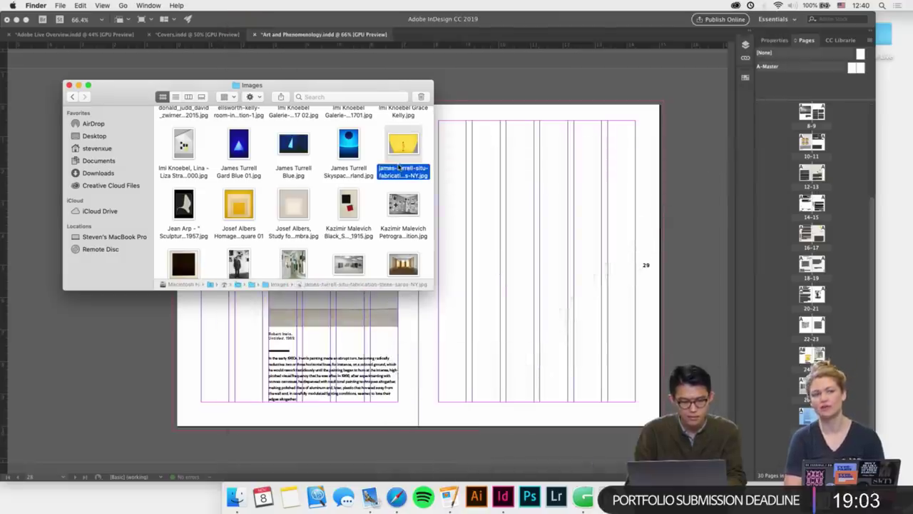
left_click_drag(402, 146, 628, 383)
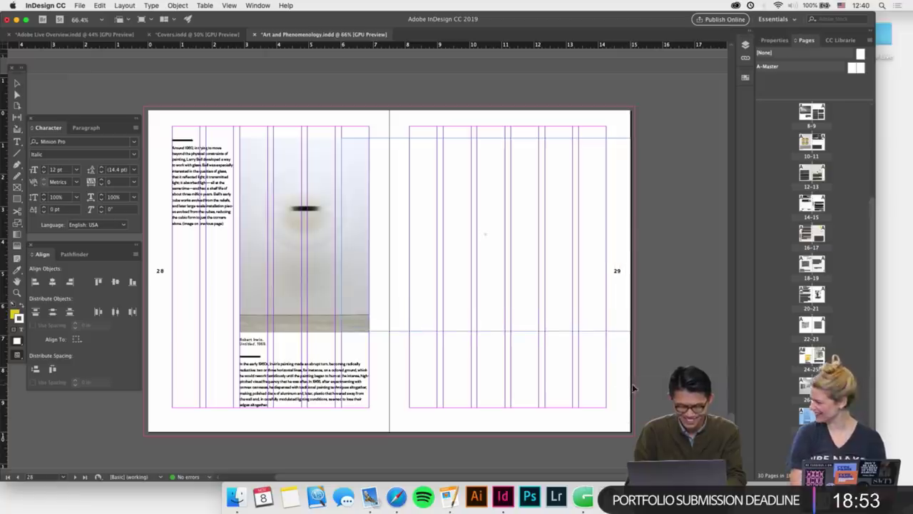
left_click(571, 401)
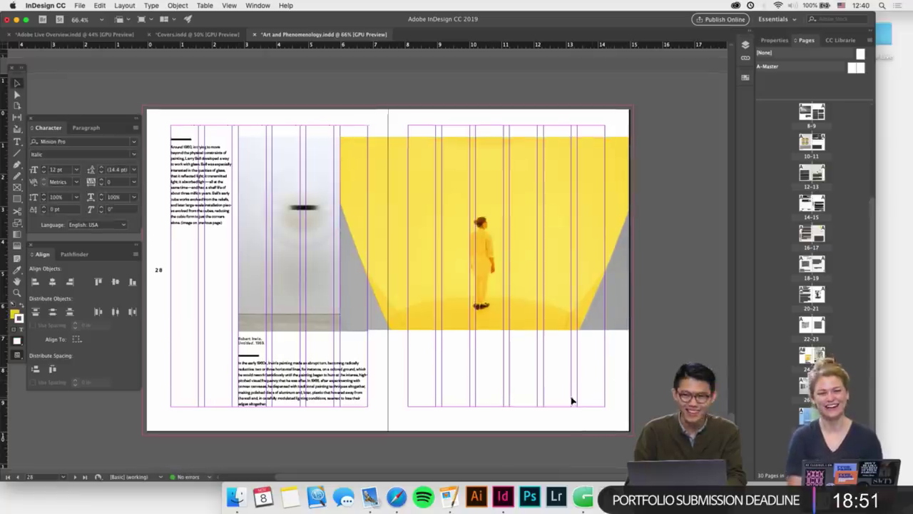
scroll(571, 399, "right", 1)
left_click(484, 359)
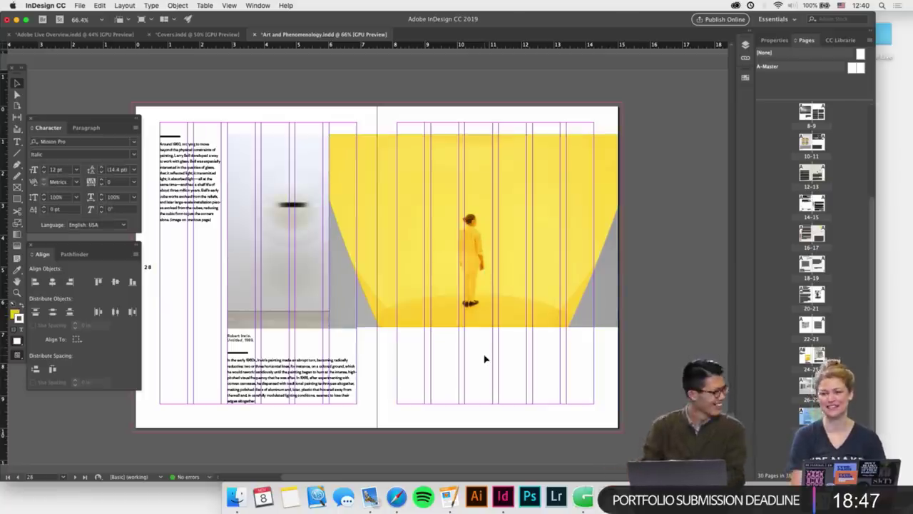
Crop the image's left side to page 29 and fill the frame proportionally
left_click(398, 265)
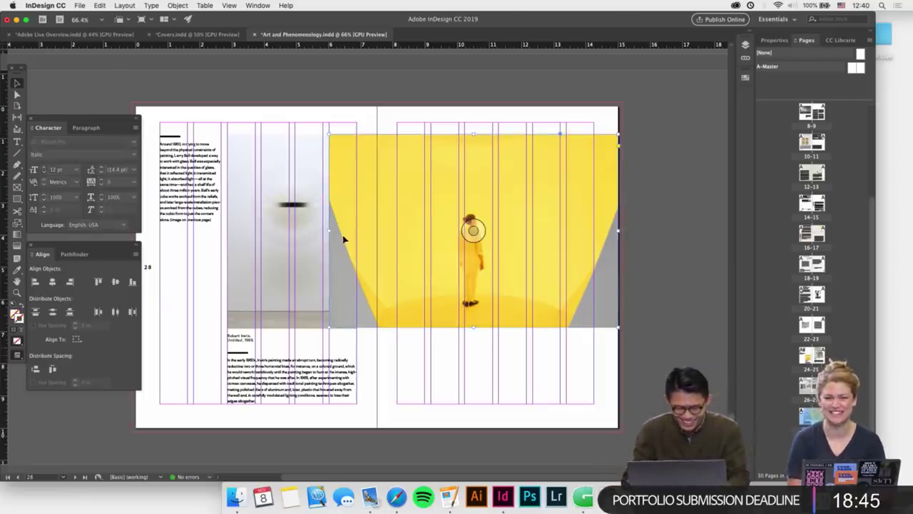
left_click_drag(330, 232, 397, 232)
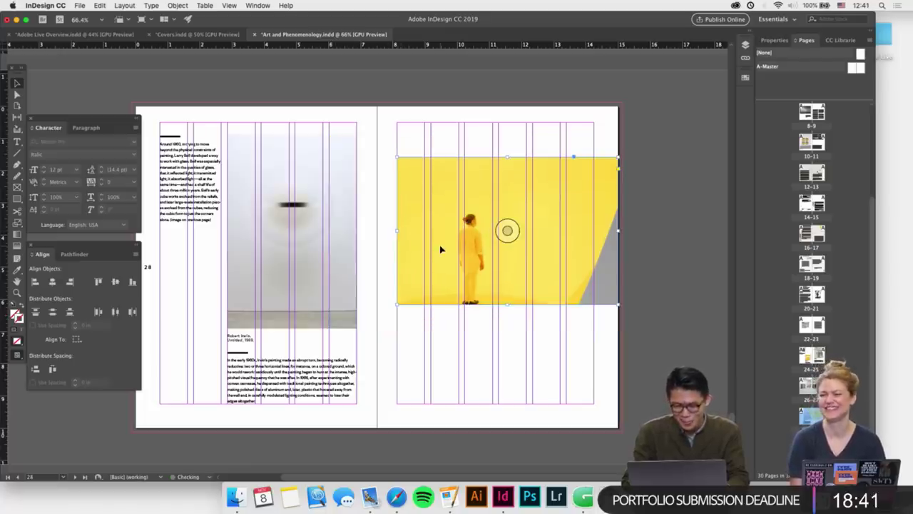
right_click(560, 268)
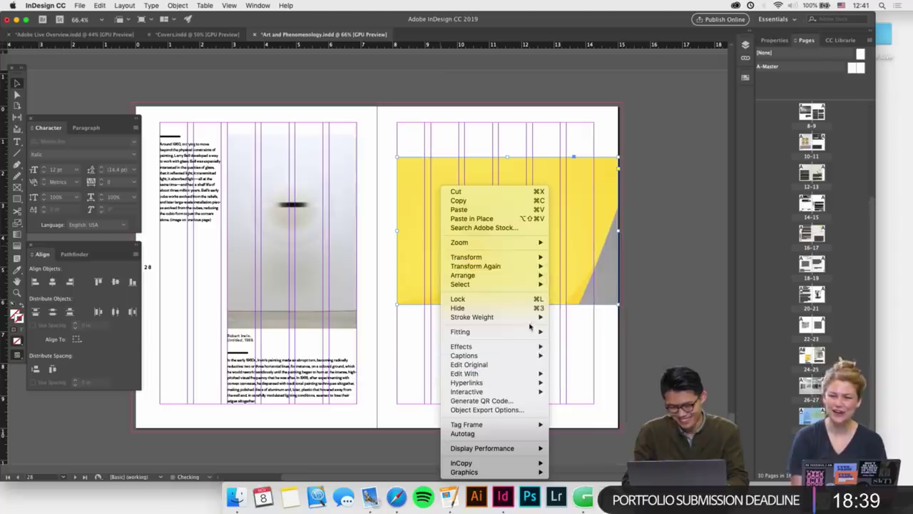
mouse_move(538, 333)
left_click(568, 332)
left_click(568, 345)
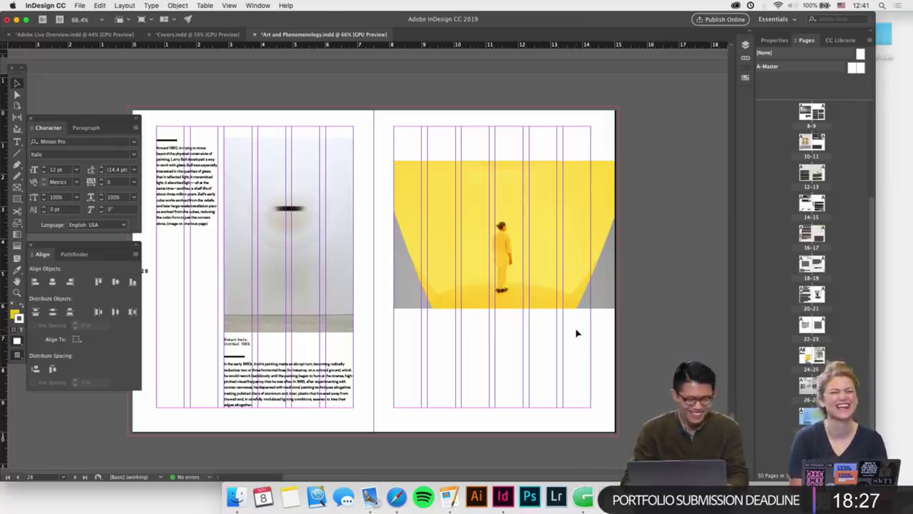
Move the yellow image slightly down page 29, previewing the spread without guides
scroll(577, 328, "up", 1)
left_click(582, 266)
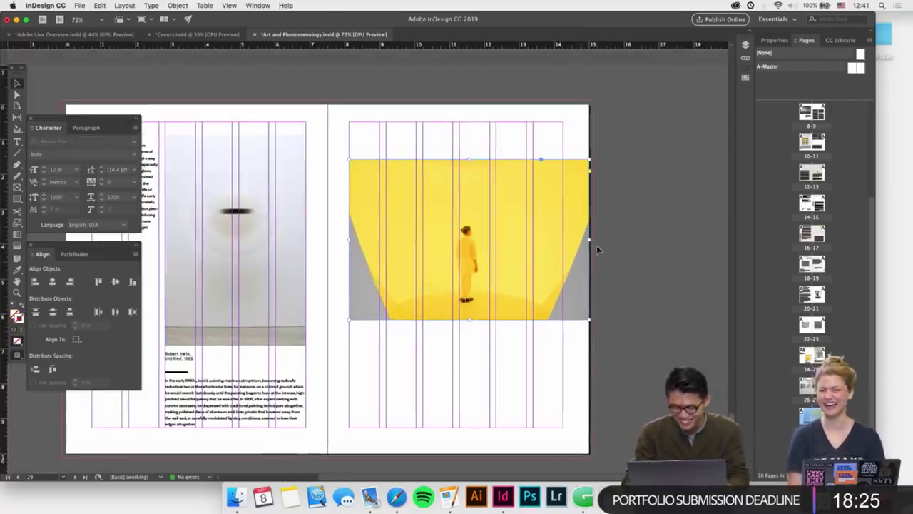
key("w")
key("w")
scroll(562, 369, "down", 10)
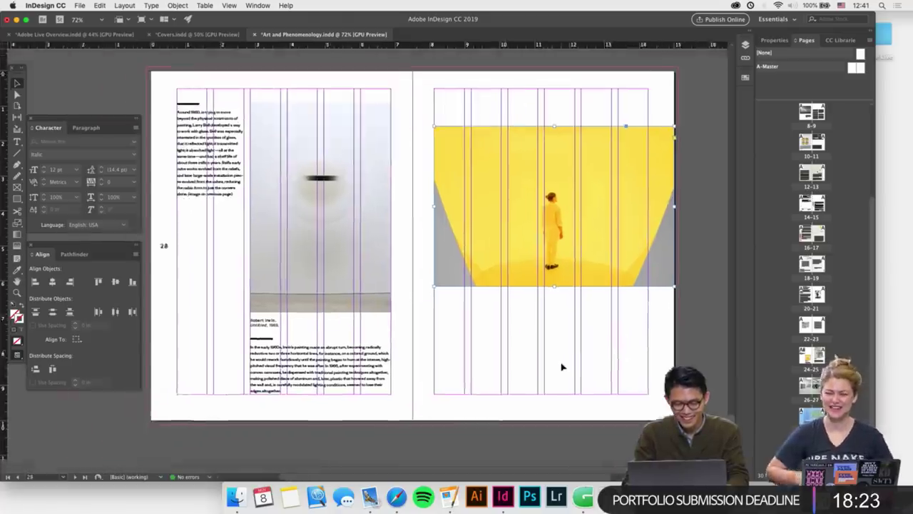
scroll(561, 366, "up", 1)
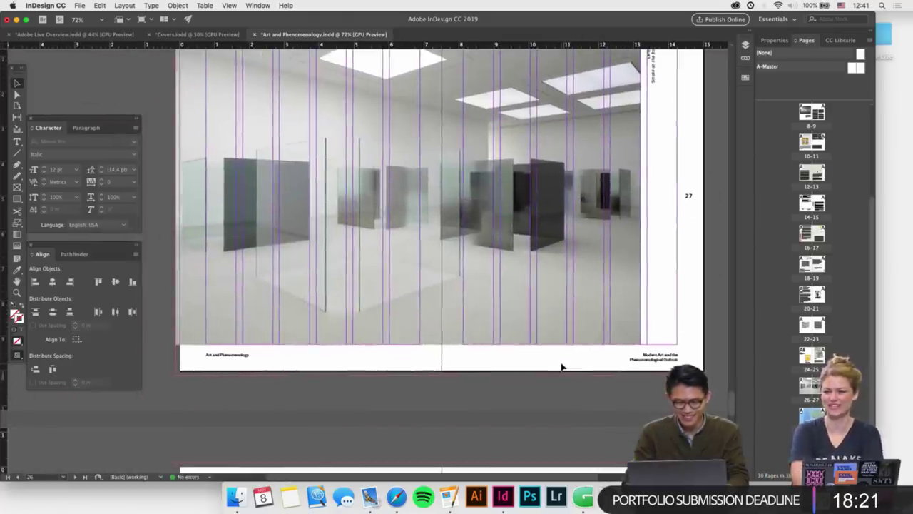
scroll(562, 366, "down", 5)
scroll(562, 367, "down", 2)
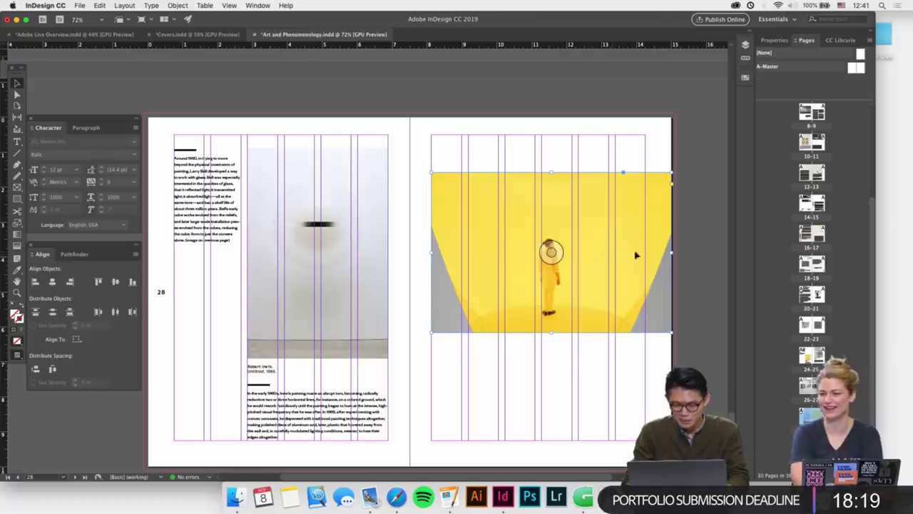
scroll(642, 271, "down", 1)
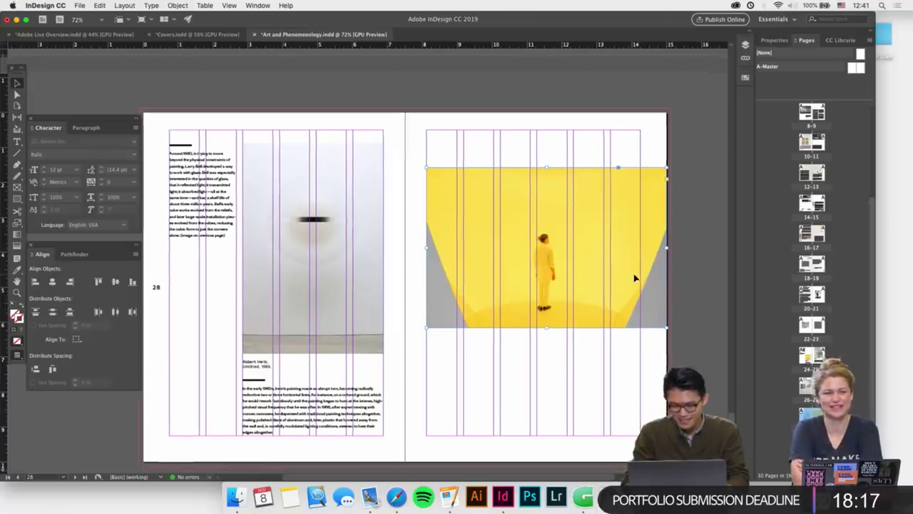
left_click_drag(630, 282, 631, 303)
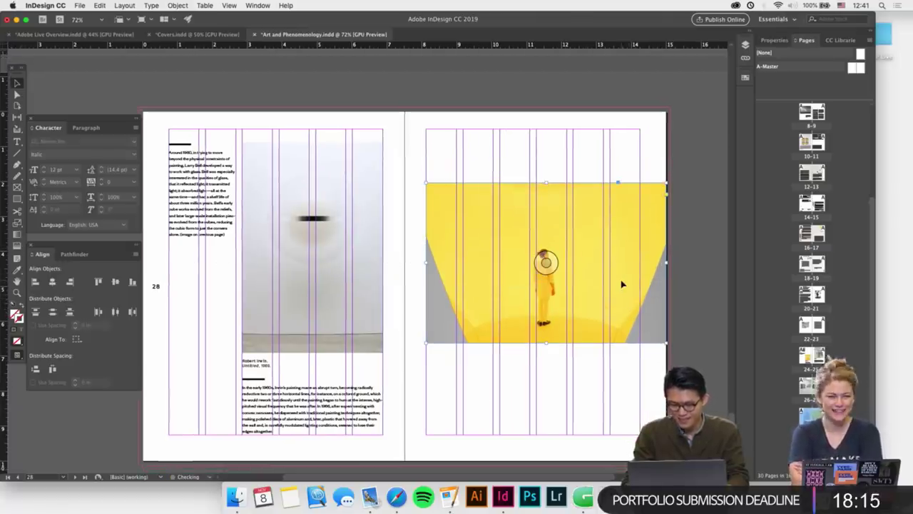
key("w")
key("w")
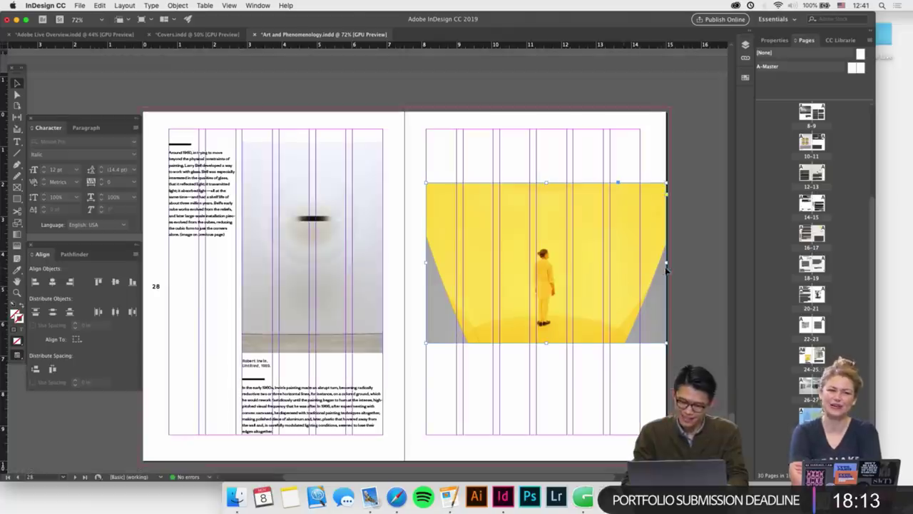
Shrink the yellow image, refill its frame proportionally, and snap it to page 29's margins
left_click_drag(668, 262, 640, 265)
right_click(614, 270)
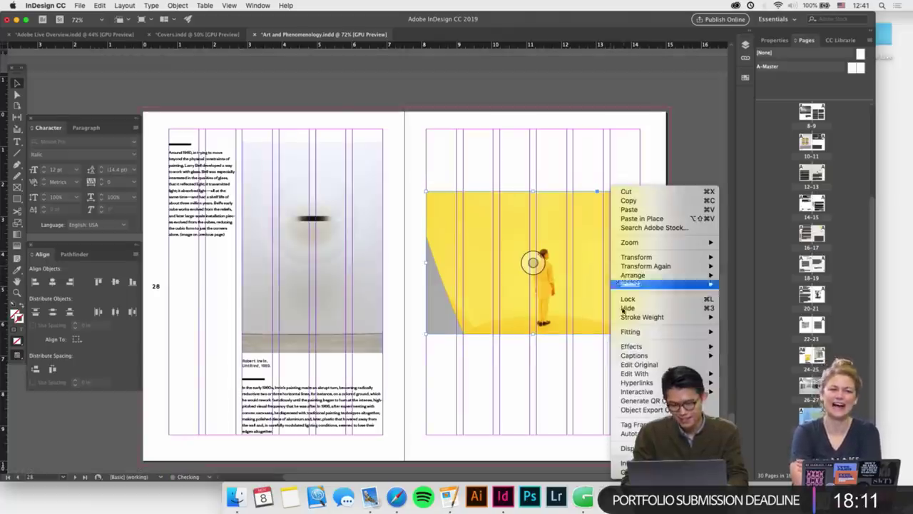
mouse_move(673, 336)
left_click(733, 331)
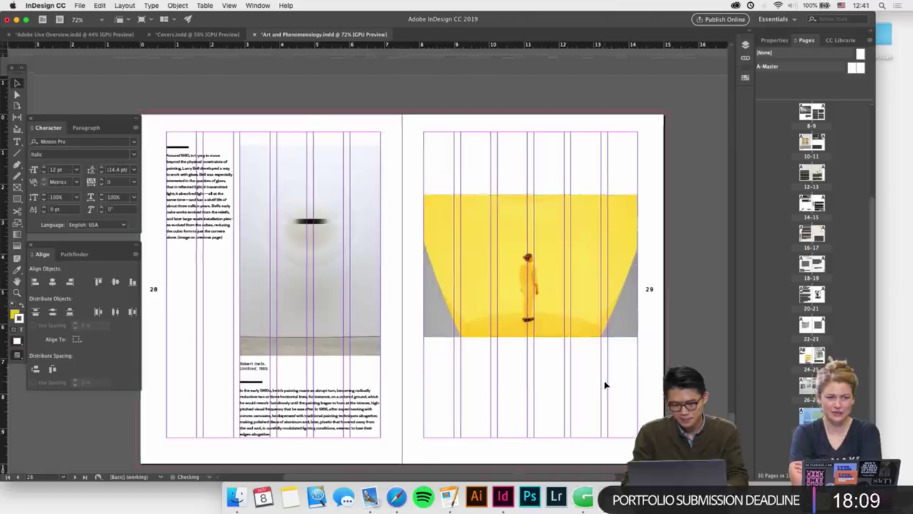
key("w")
key("w")
left_click_drag(529, 266, 516, 307)
left_click(528, 400)
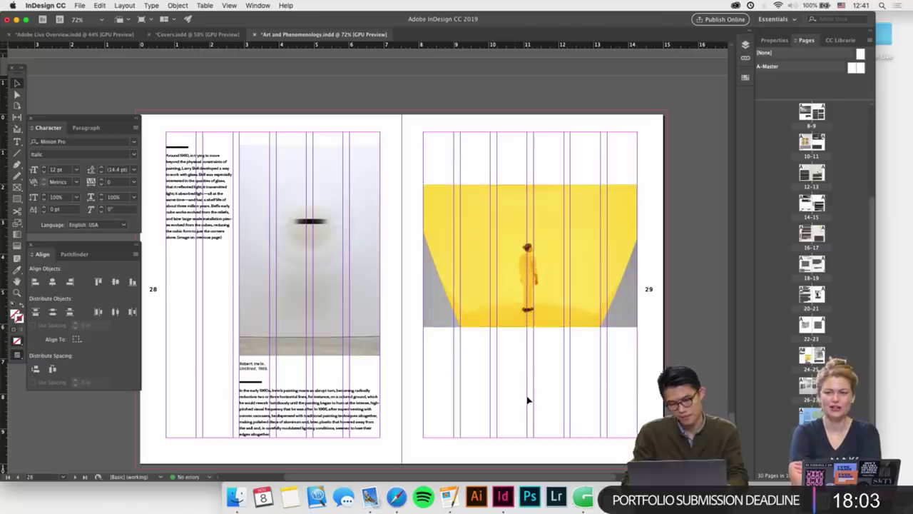
scroll(528, 400, "down", 3)
scroll(528, 401, "right", 2)
Copy the Robert Irwin caption beneath the yellow photo and retype its name as James Turrell
left_click_drag(241, 329, 325, 298)
scroll(411, 313, "up", 2)
double_click(418, 295)
type("James turrell.")
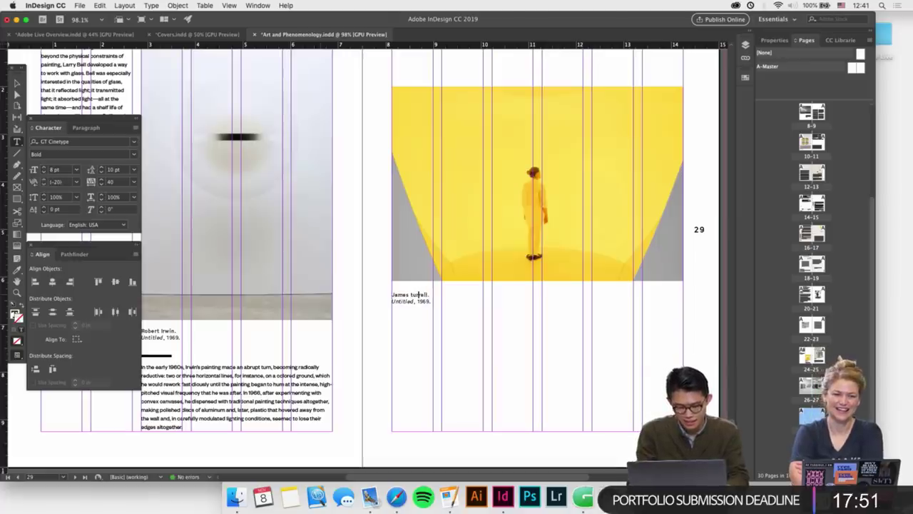
left_click(411, 295)
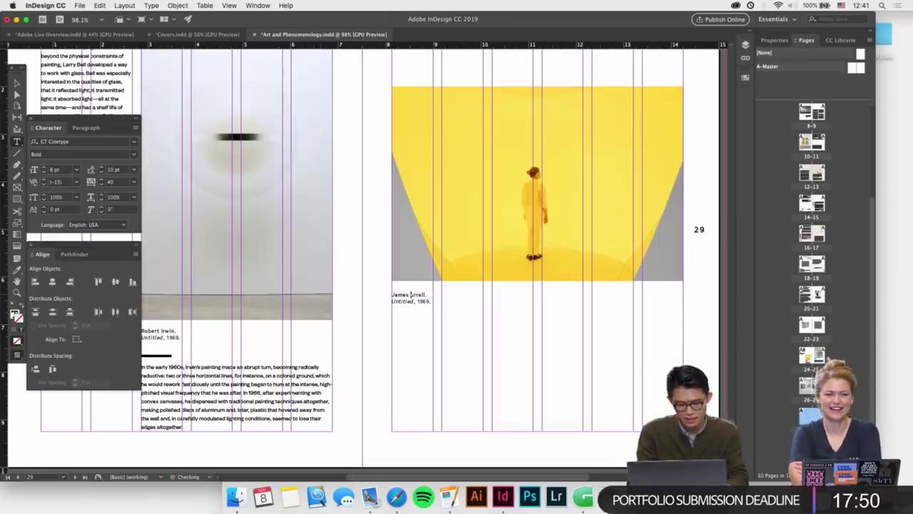
left_click(449, 497)
Search Content Copy for 'james turre' and select the Three Saros credit line
left_click(427, 260)
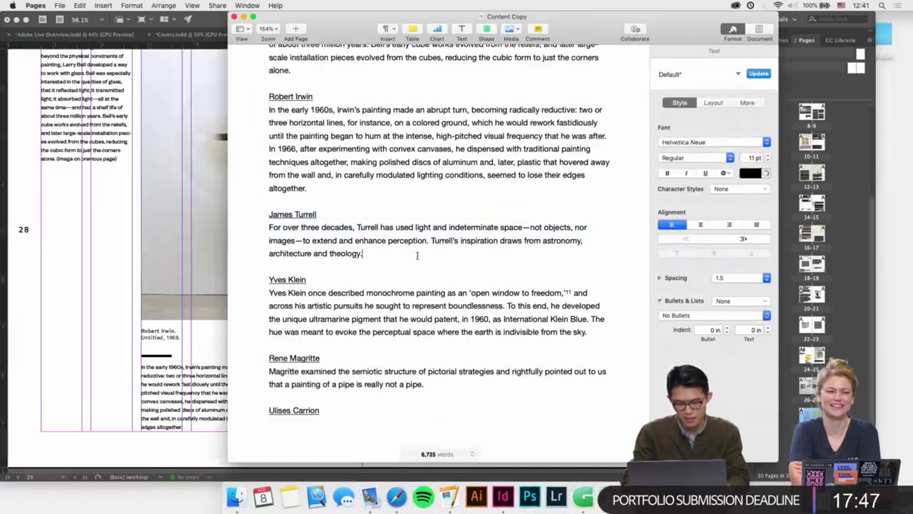
key("super+f")
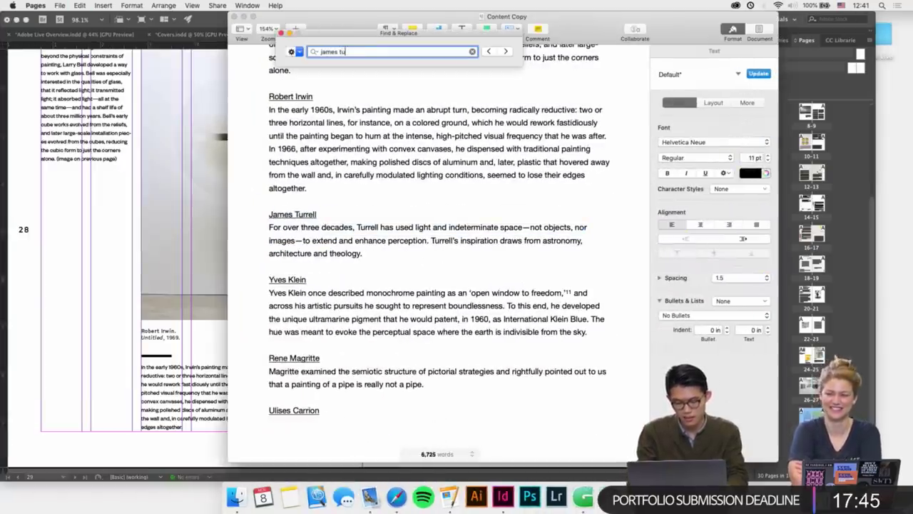
type("james turrell")
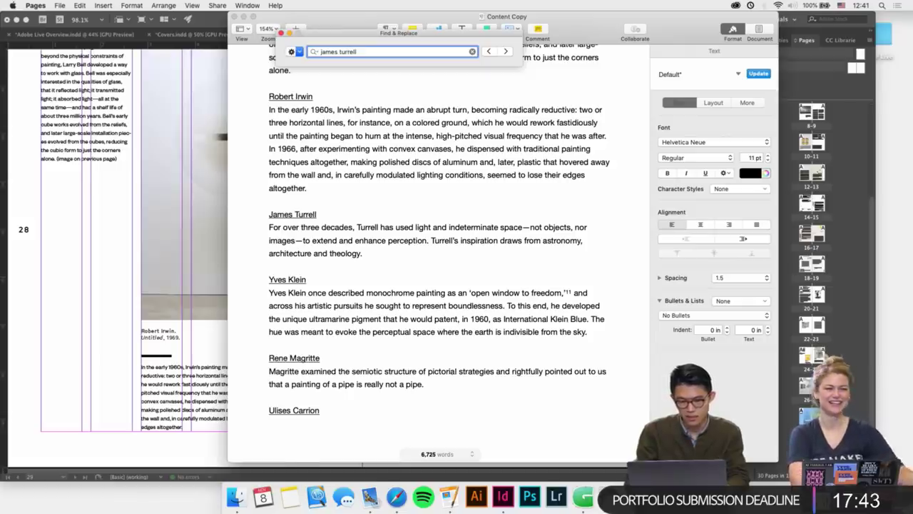
key("Escape")
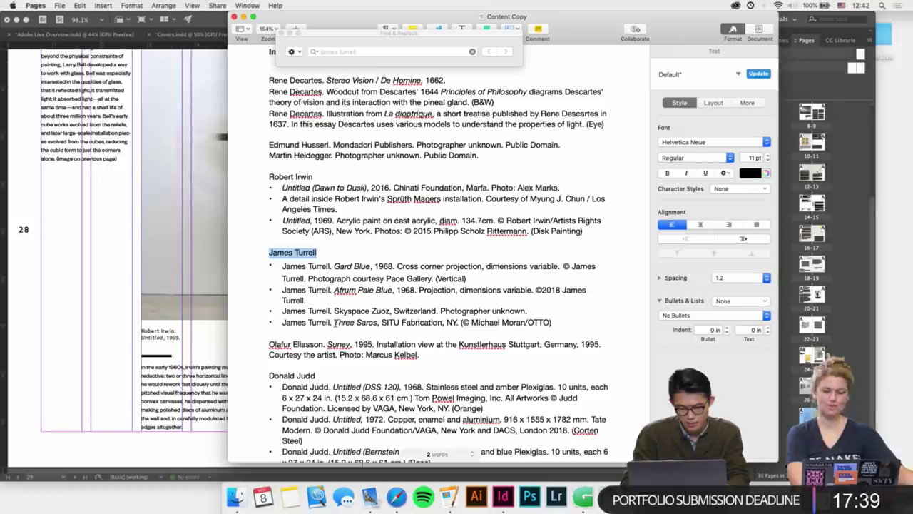
mouse_move(333, 322)
left_mouse_down()
mouse_move(447, 322)
mouse_move(333, 323)
left_mouse_up()
key("super+c")
Replace 'Untitled, 1969' in the caption with the pasted title Three Saros, removing the extra gap
key("super+Tab")
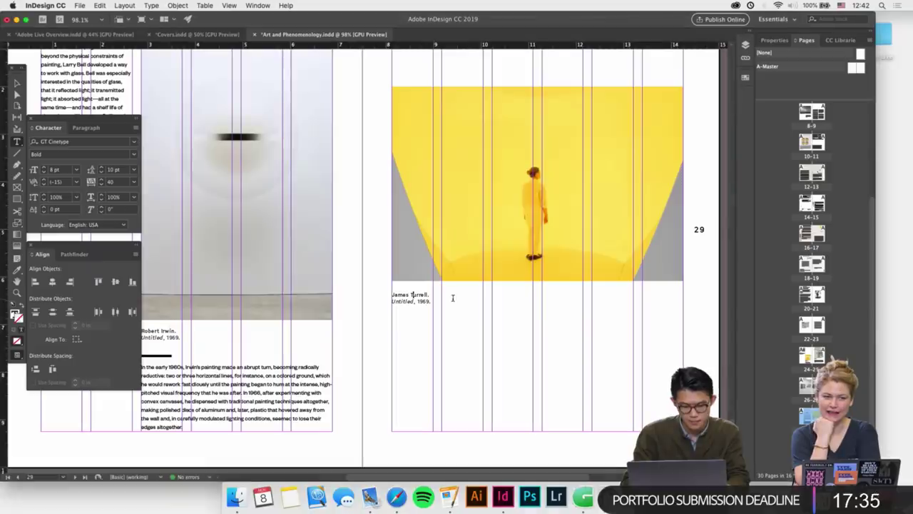
left_click_drag(410, 302, 392, 306)
key("super+v")
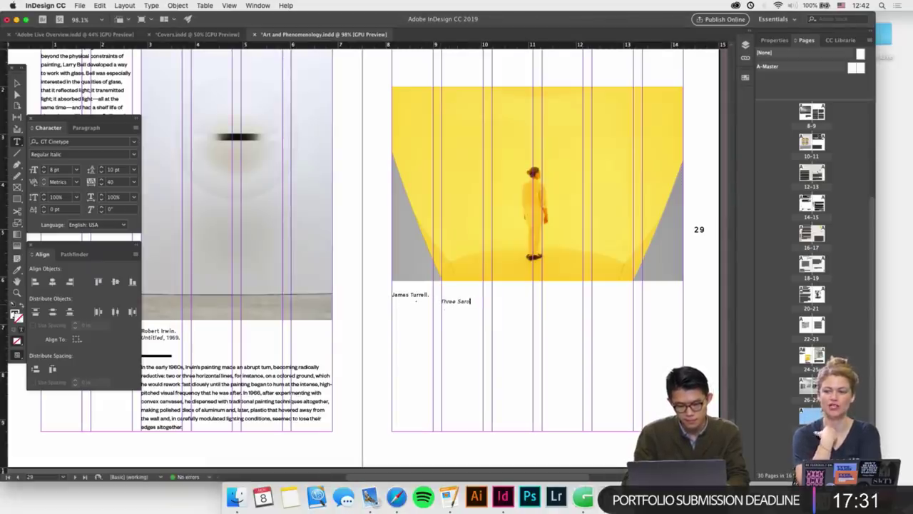
key("Left")
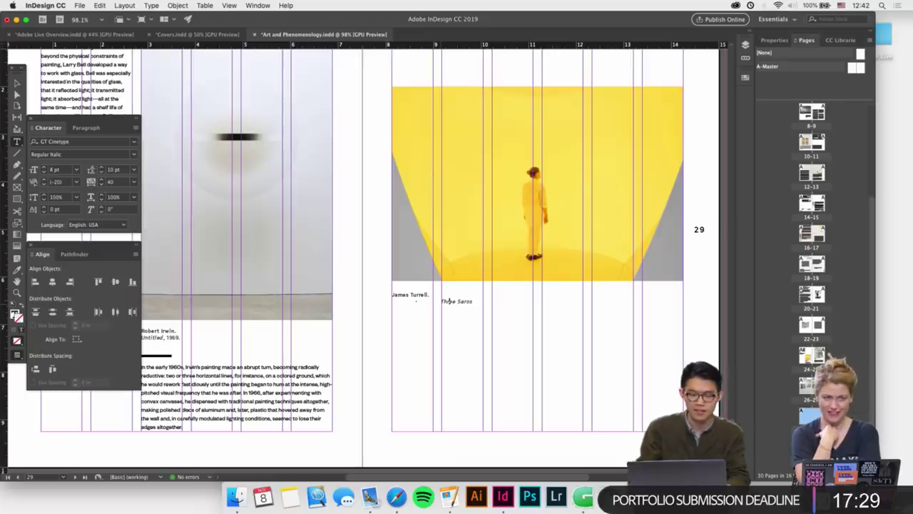
key("Delete")
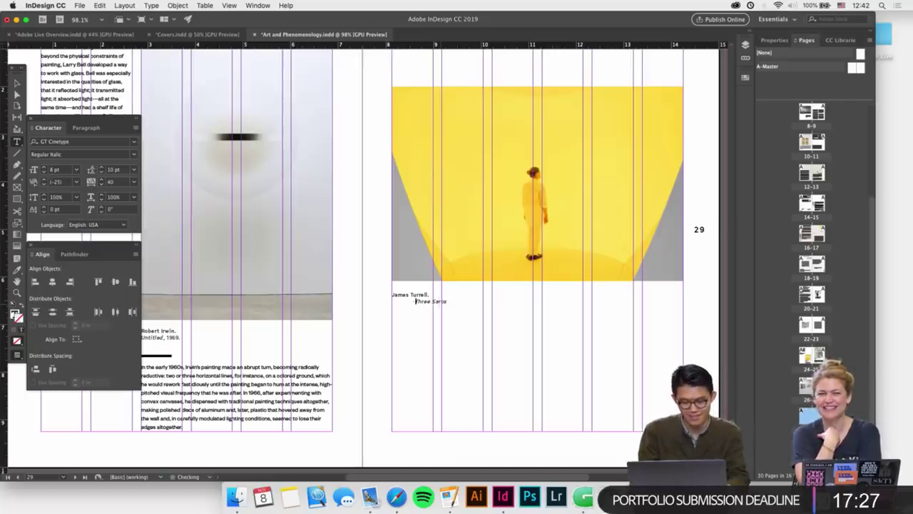
scroll(439, 300, "up", 3)
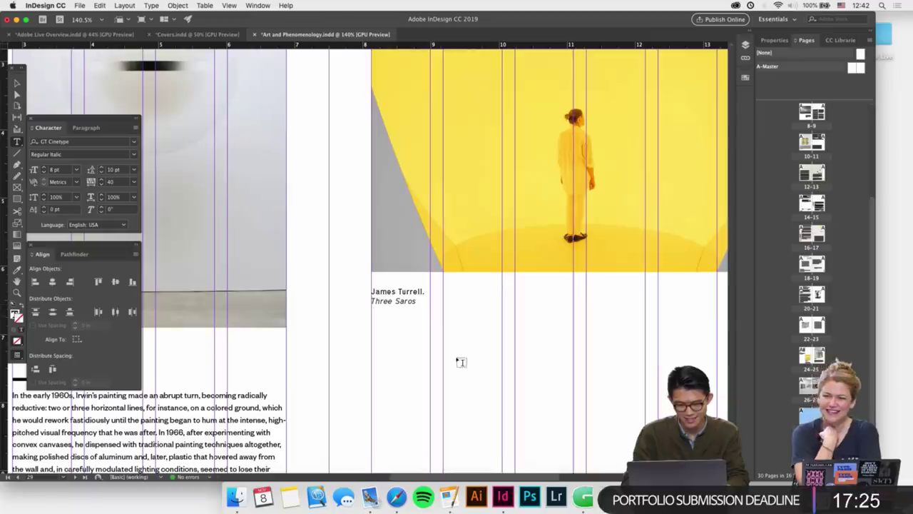
key("Escape")
left_click(411, 352)
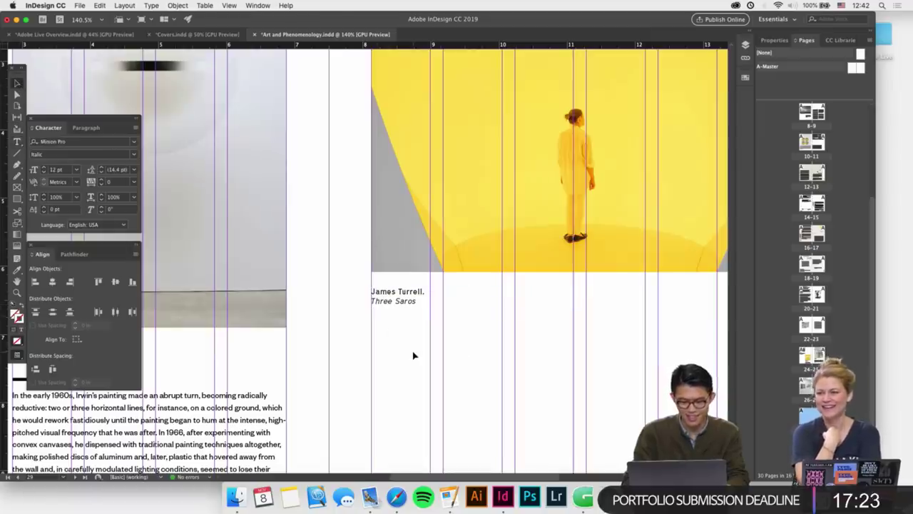
scroll(413, 355, "down", 2)
scroll(413, 355, "down", 1)
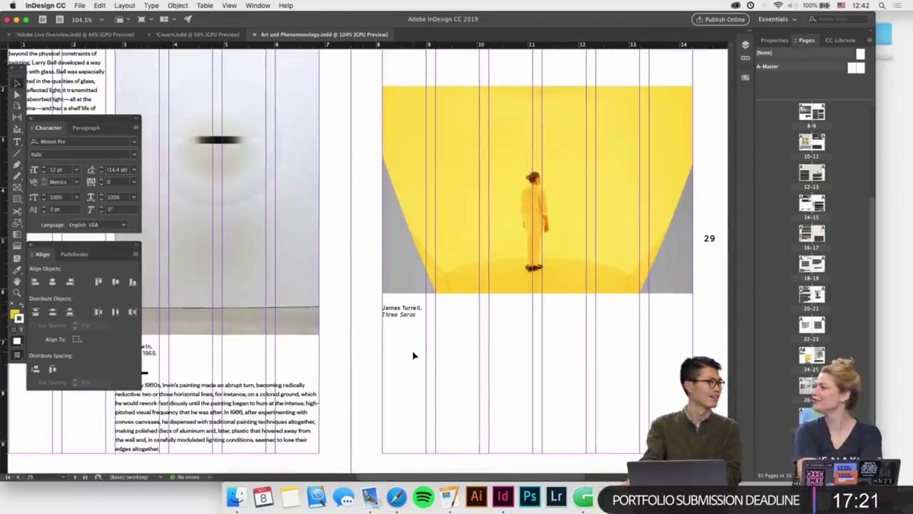
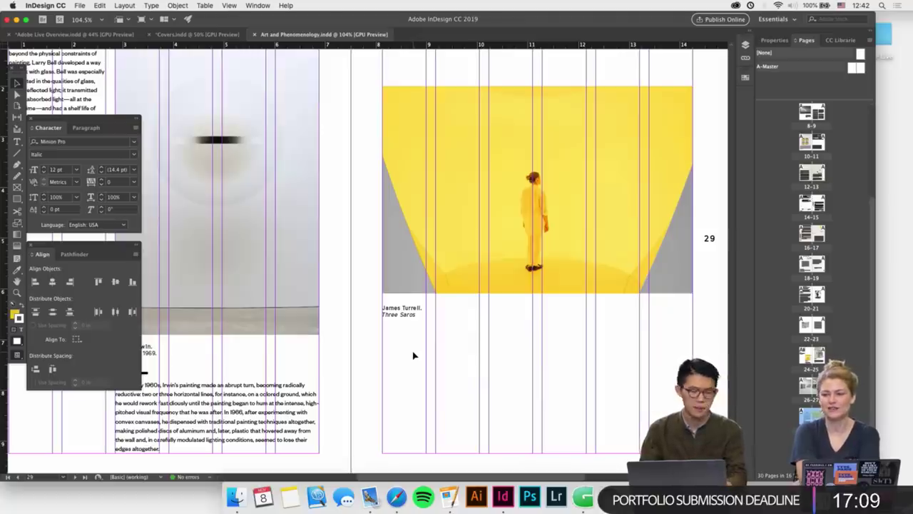
Inspect the Three Saros / James Turrell caption frame on page 29 with the spread fitted in the window
scroll(413, 354, "up", 3)
double_click(374, 305)
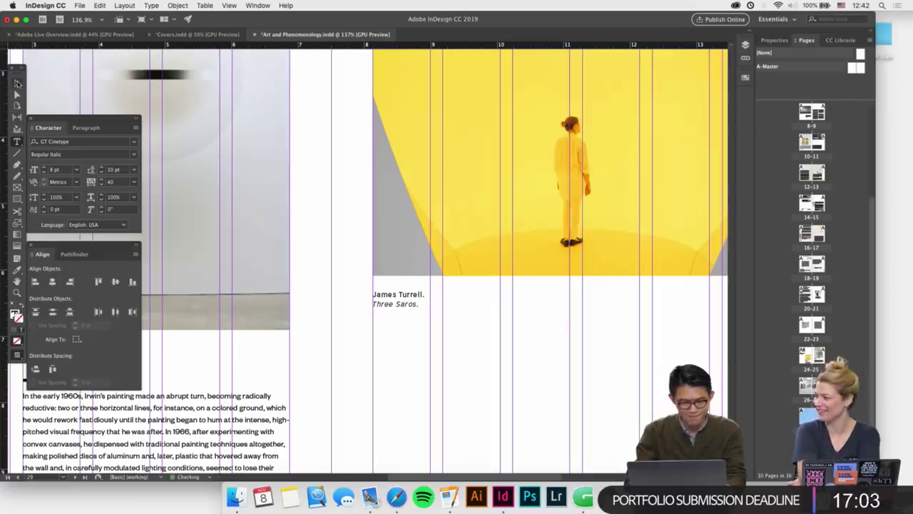
key("Escape")
left_click(426, 387)
key("super+alt+0")
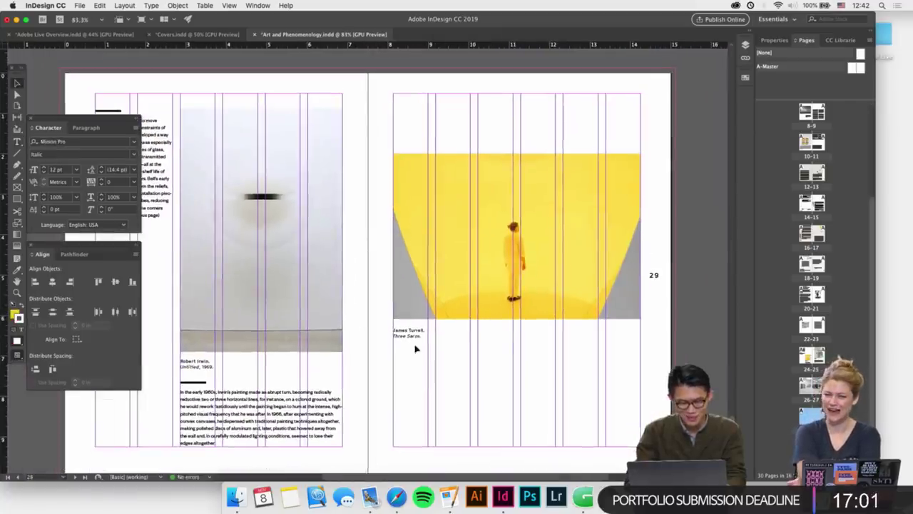
left_click(411, 336)
left_click(433, 378)
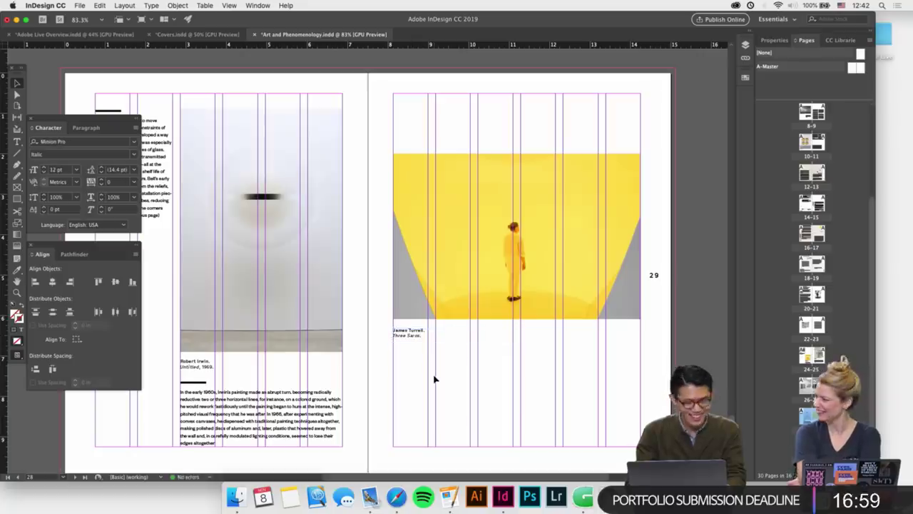
scroll(434, 379, "up", 2)
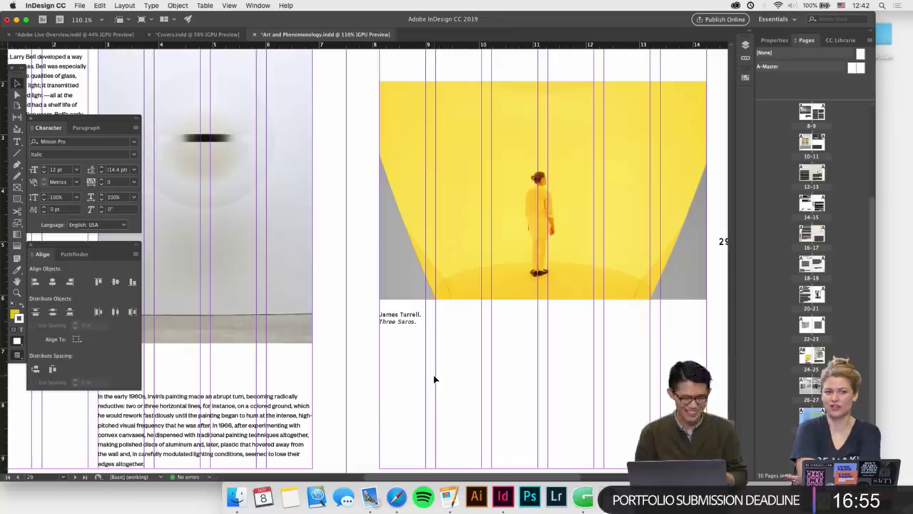
left_click(389, 312)
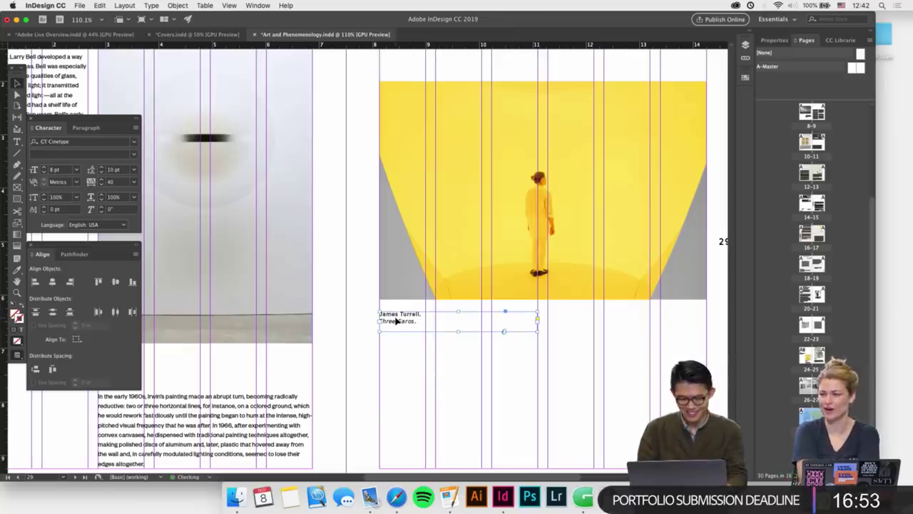
left_click(424, 388)
scroll(424, 389, "down", 2)
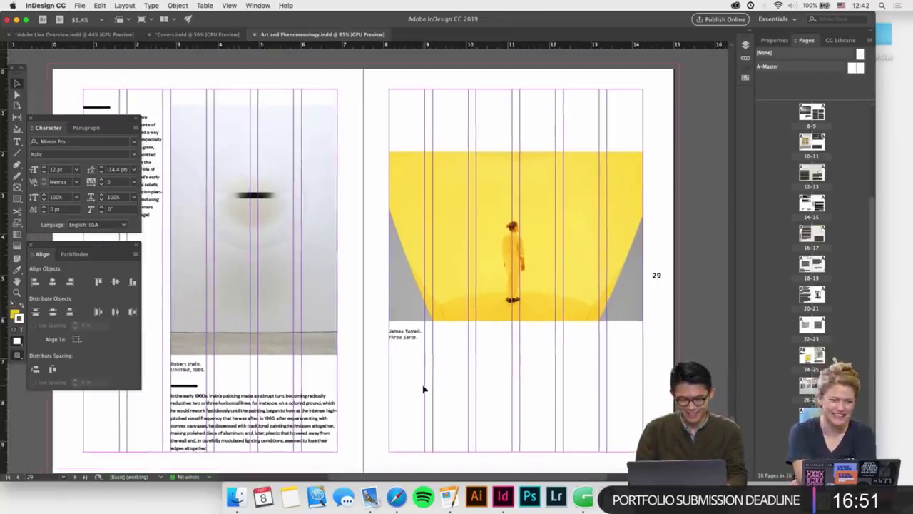
scroll(424, 388, "down", 1)
scroll(424, 388, "left", 3)
scroll(424, 389, "down", 1)
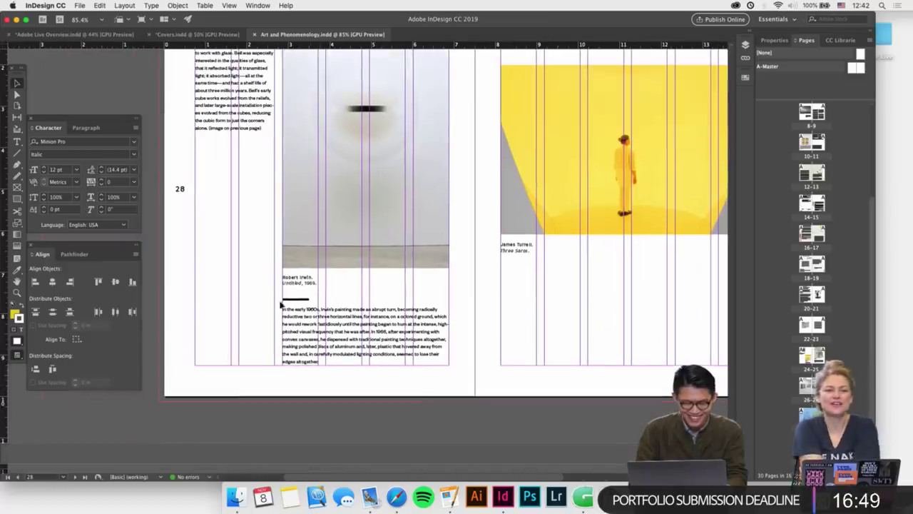
Duplicate the Robert Irwin body text frame onto page 29 and nudge it up beneath the Turrell caption
left_click_drag(282, 306, 518, 316)
key("shift+Up")
key("shift+Up")
key("shift+Up")
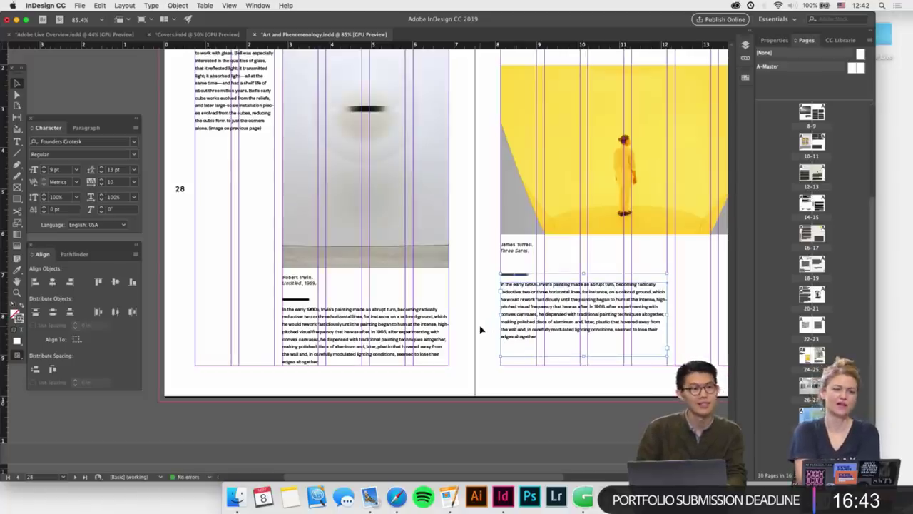
scroll(480, 330, "right", 5)
scroll(481, 330, "down", 3)
scroll(480, 329, "up", 1)
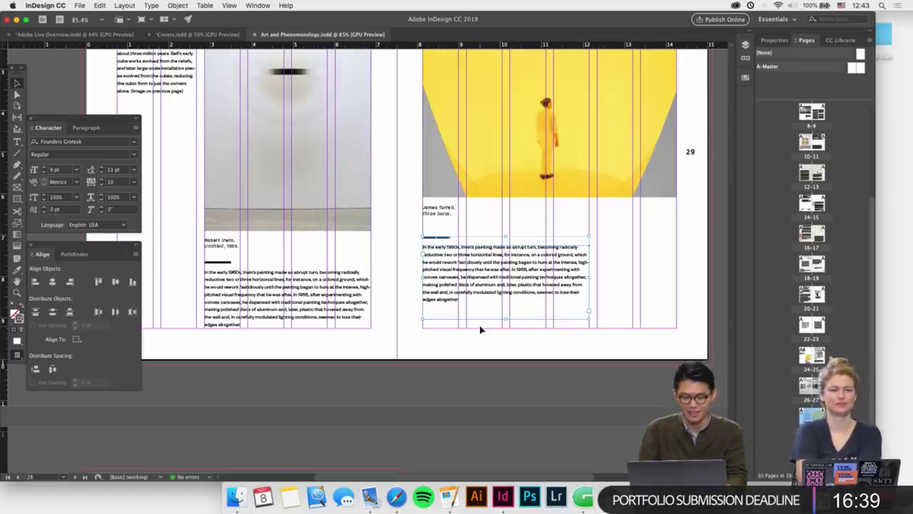
scroll(480, 330, "up", 2)
Search Content Copy for 'james turrell', step back to the Turrell heading, and copy its paragraph
left_click(449, 496)
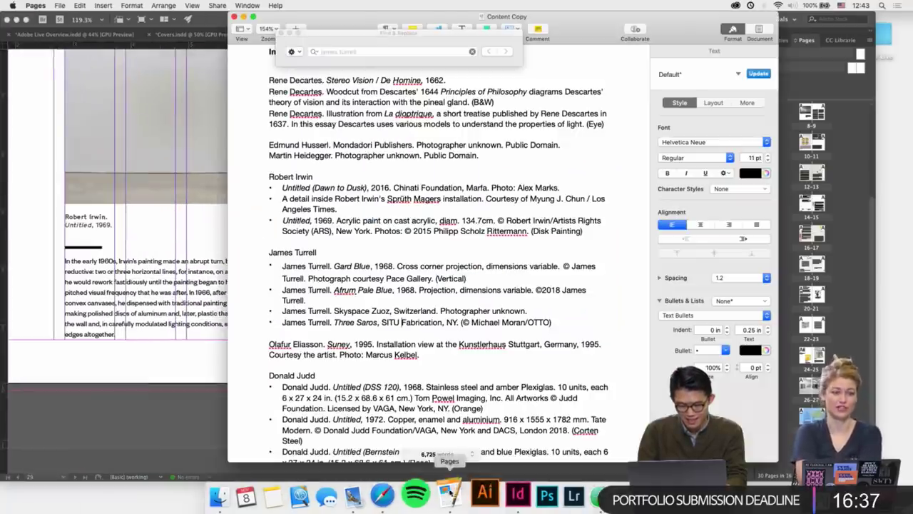
left_click(460, 52)
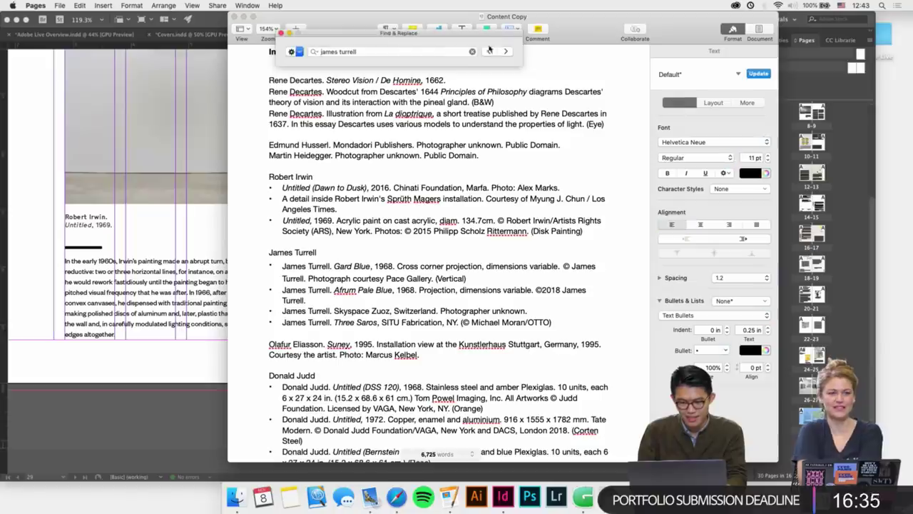
left_click(490, 52)
left_click(489, 52)
left_click(489, 52)
left_click(489, 52)
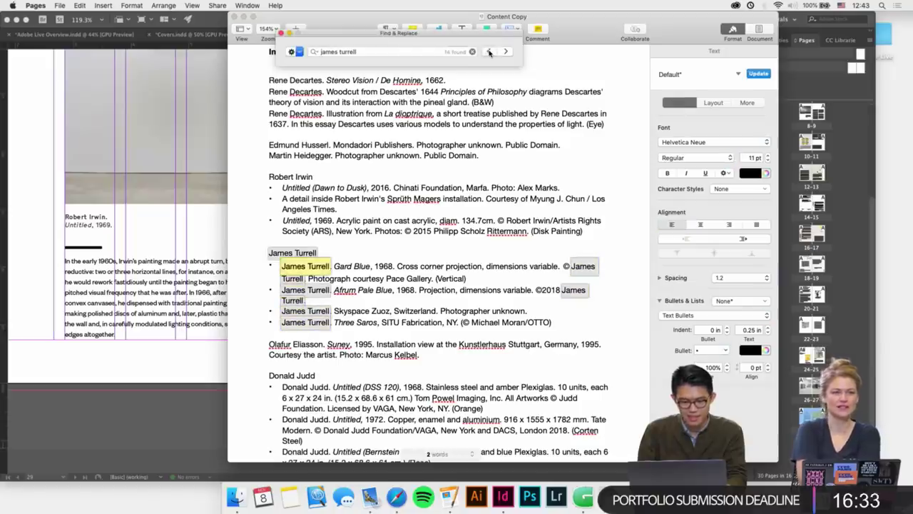
left_click(490, 52)
left_click(490, 52)
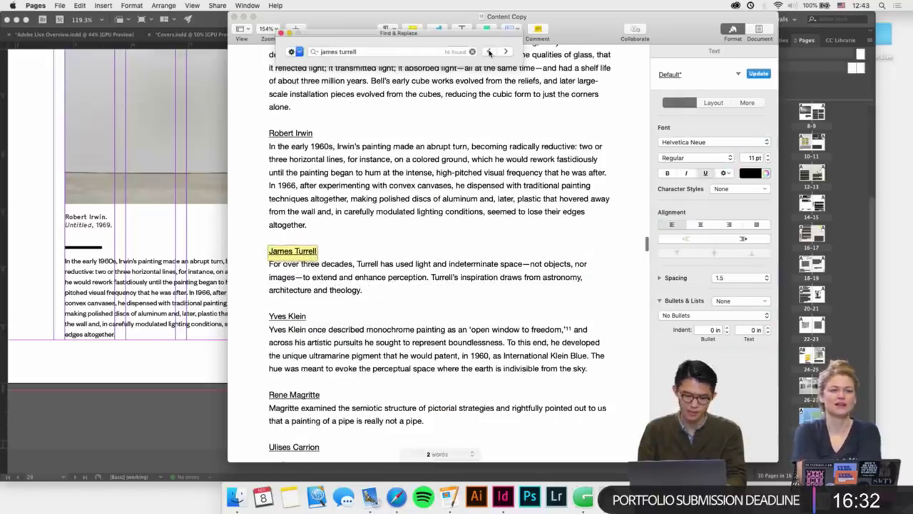
triple_click(332, 299)
key("super+c")
key("super+Tab")
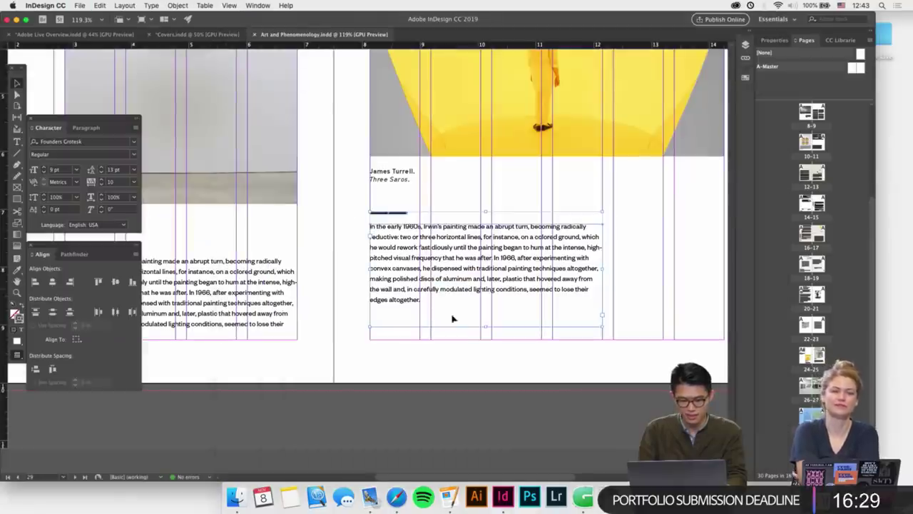
Paste the Turrell paragraph over the copied Irwin text and shorten the frame to end at the text
double_click(452, 319)
left_click_drag(431, 307, 347, 220)
key("super+v")
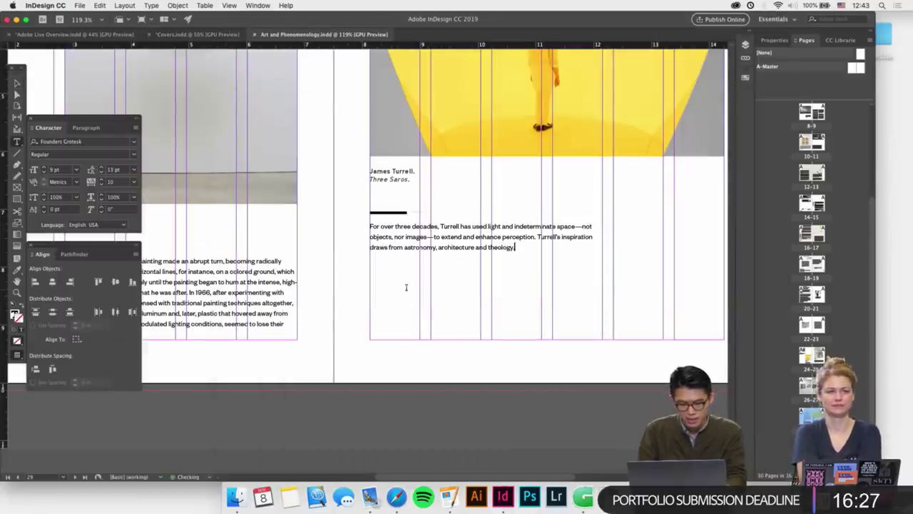
left_click(17, 83)
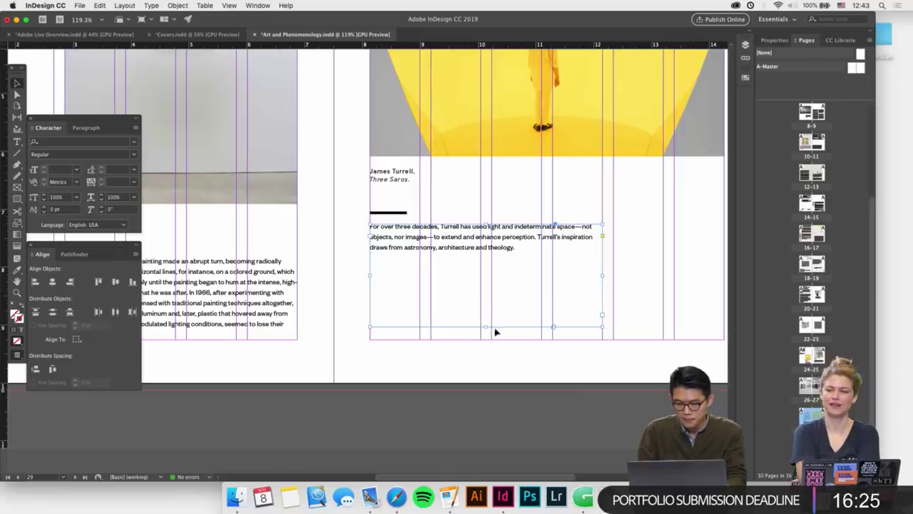
left_click_drag(486, 327, 486, 258)
left_click(483, 306)
scroll(483, 305, "down", 2)
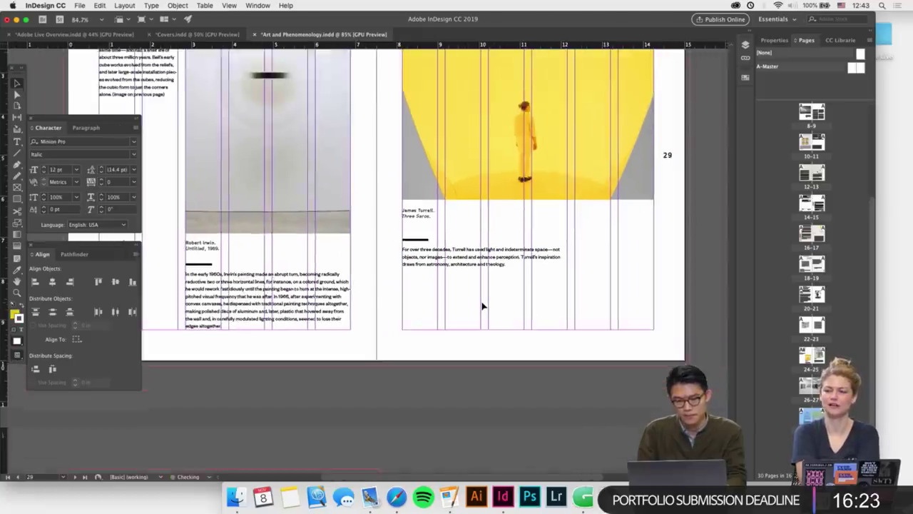
scroll(483, 306, "up", 5)
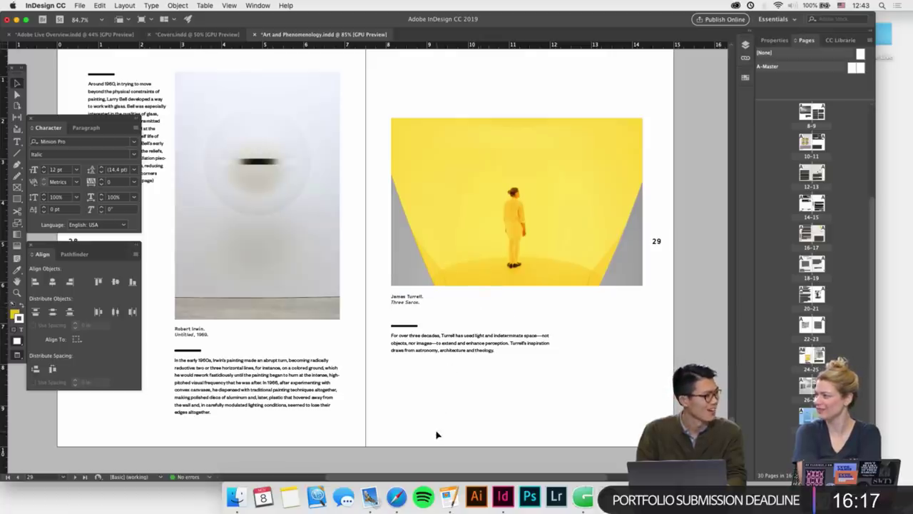
scroll(442, 417, "up", 2)
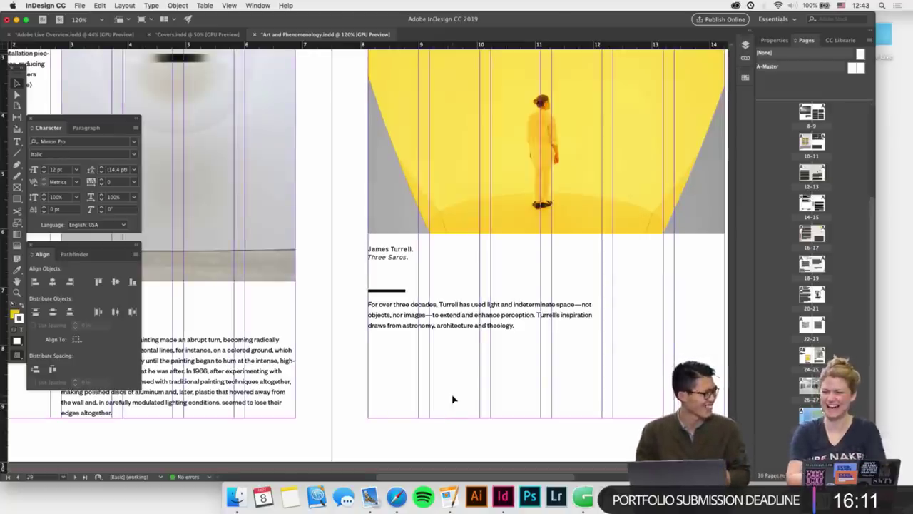
Nudge the black rule and Turrell text up together and preview the spread without guides
left_click_drag(462, 371, 382, 288)
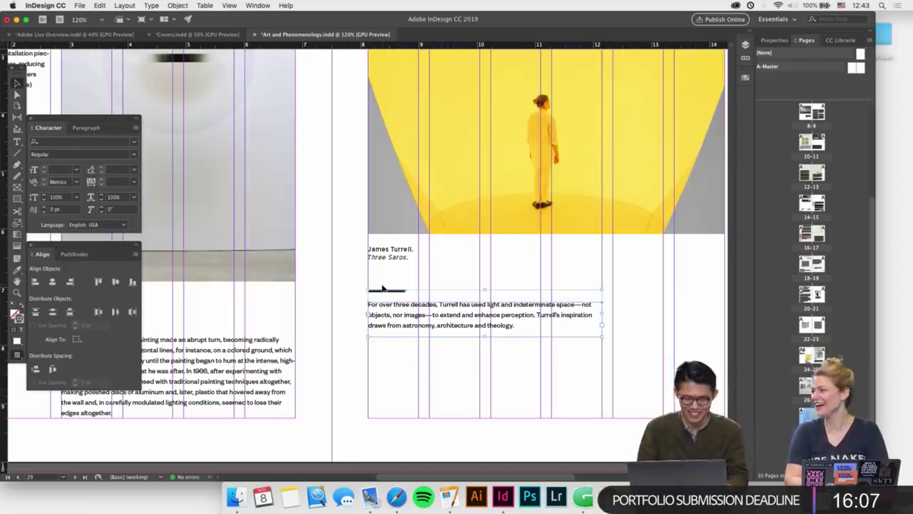
key("shift+Up")
key("w")
scroll(430, 364, "down", 3)
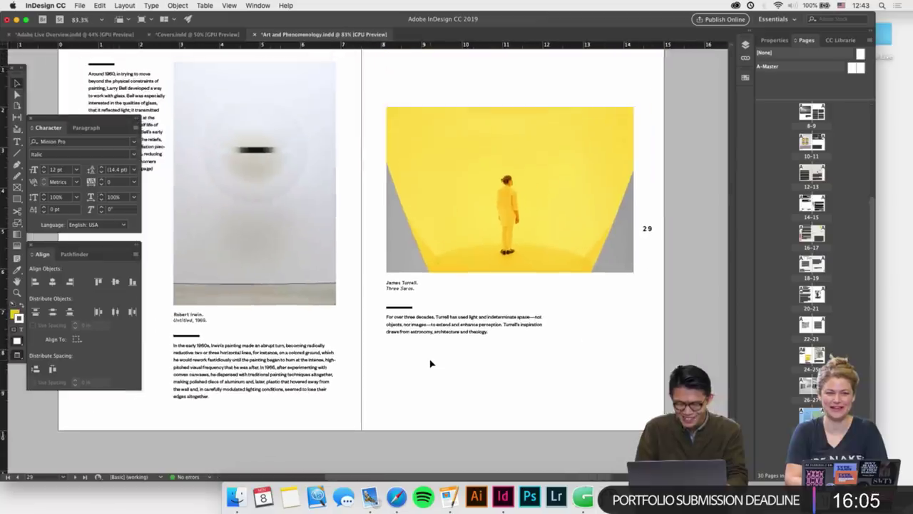
scroll(430, 364, "down", 1)
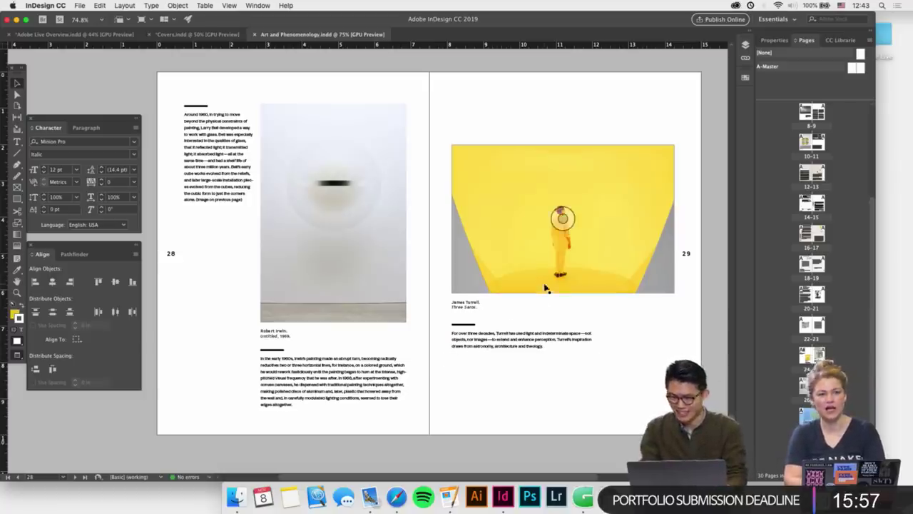
scroll(500, 344, "down", 1)
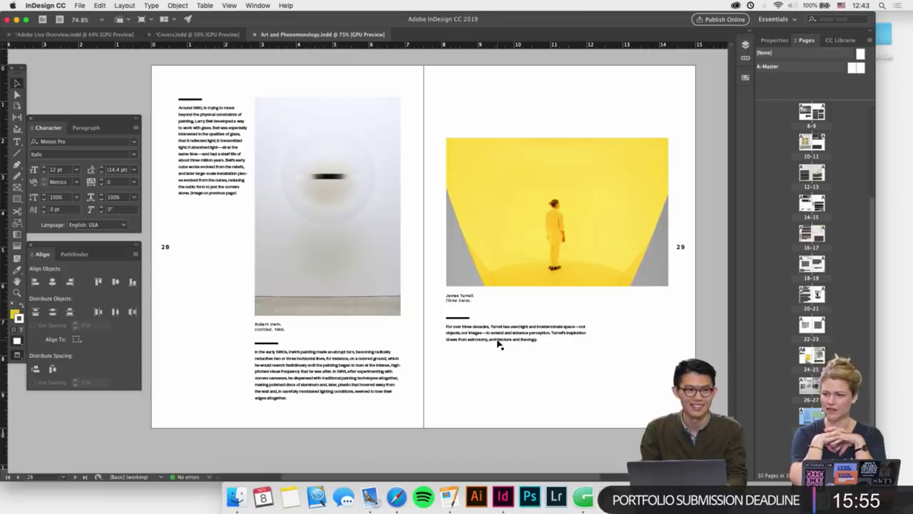
scroll(500, 344, "down", 1)
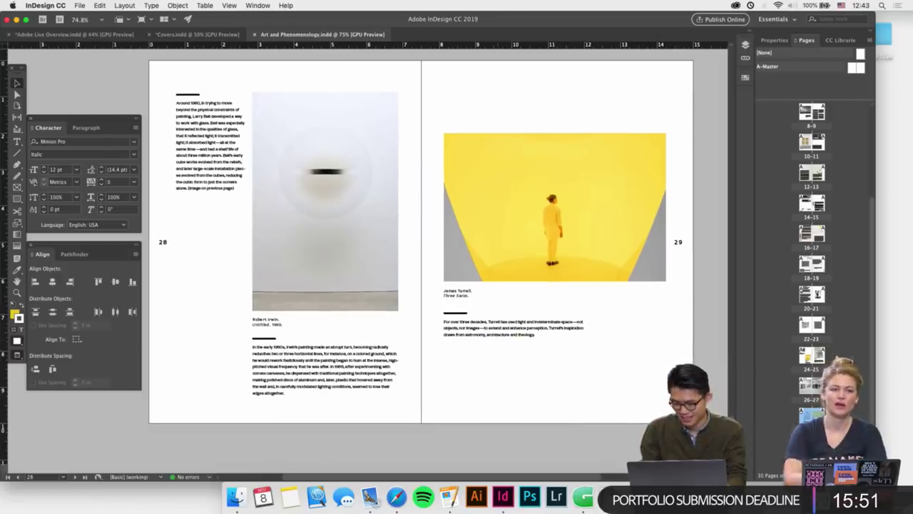
scroll(577, 343, "up", 10)
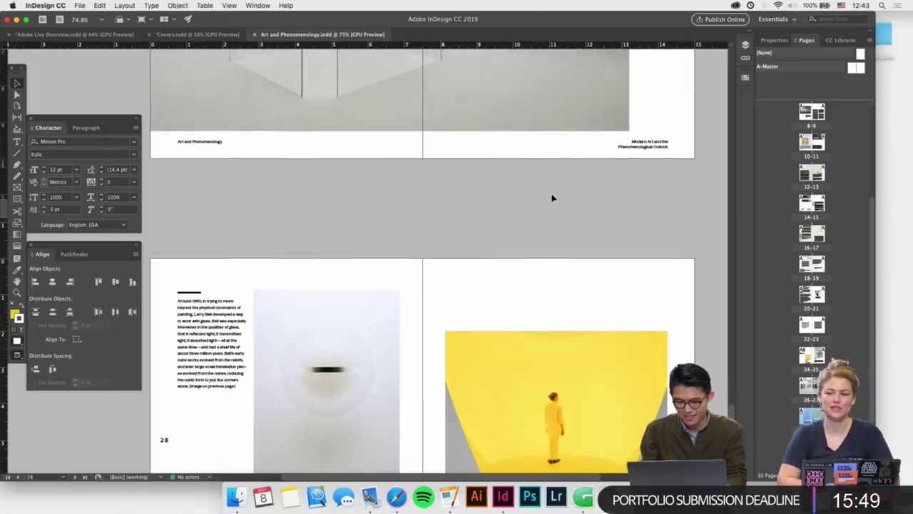
Copy the running footers from the previous spread and paste them in place on pages 28–29
left_click(263, 212)
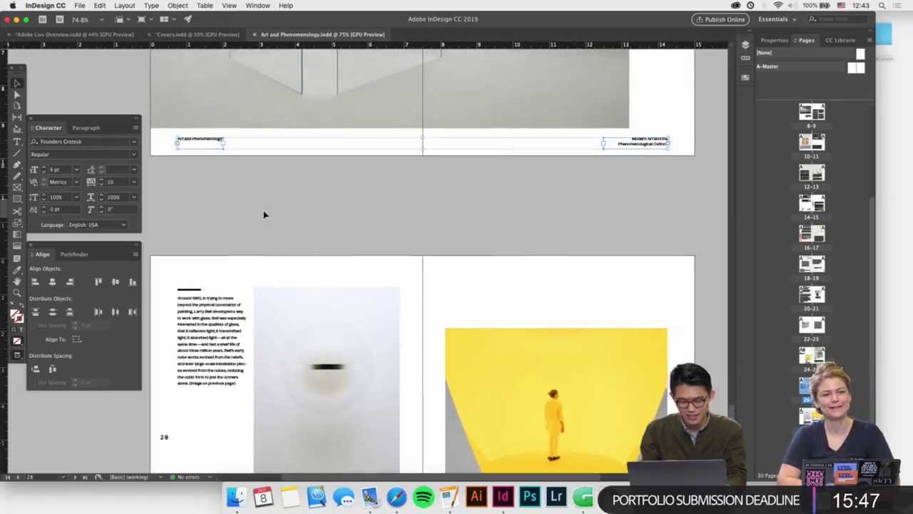
scroll(264, 214, "down", 12)
right_click(187, 290)
left_click(214, 309)
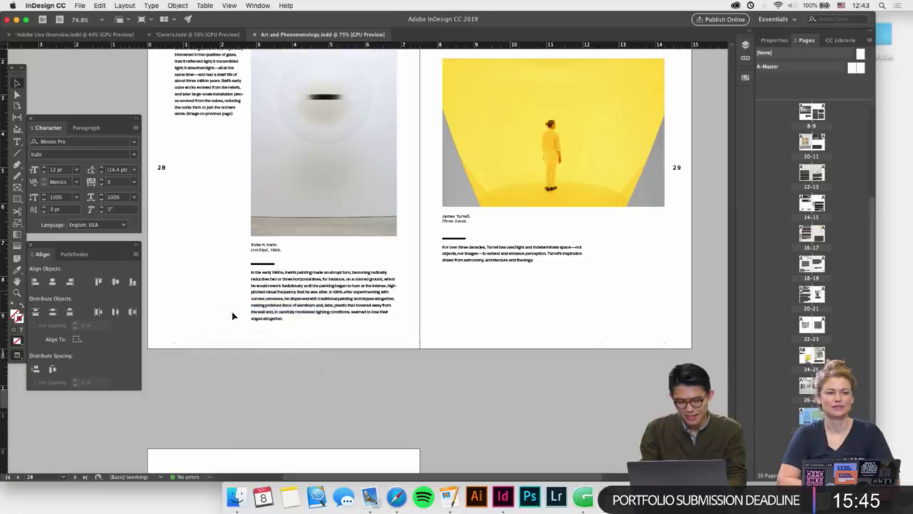
left_click(255, 363)
scroll(290, 356, "up", 1)
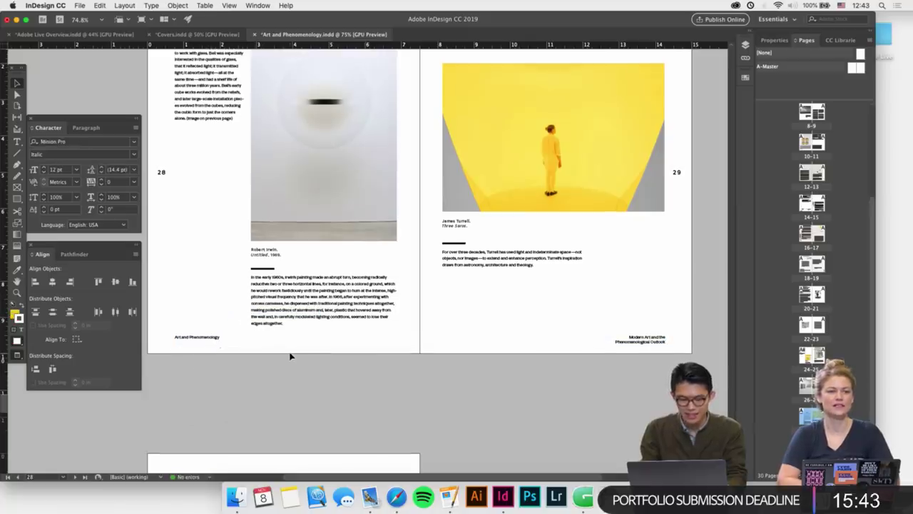
Save the document and add a new blank spread, pages 30–31
key("super+s")
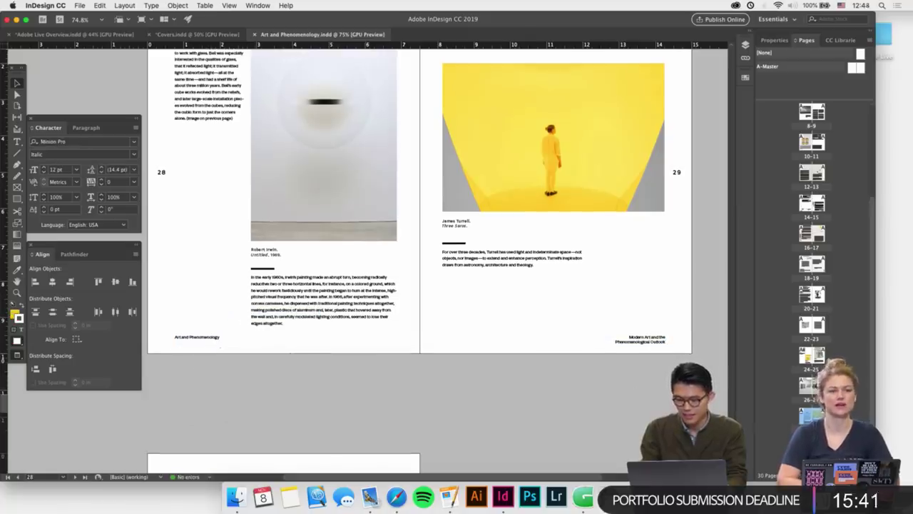
key("super+shift+p")
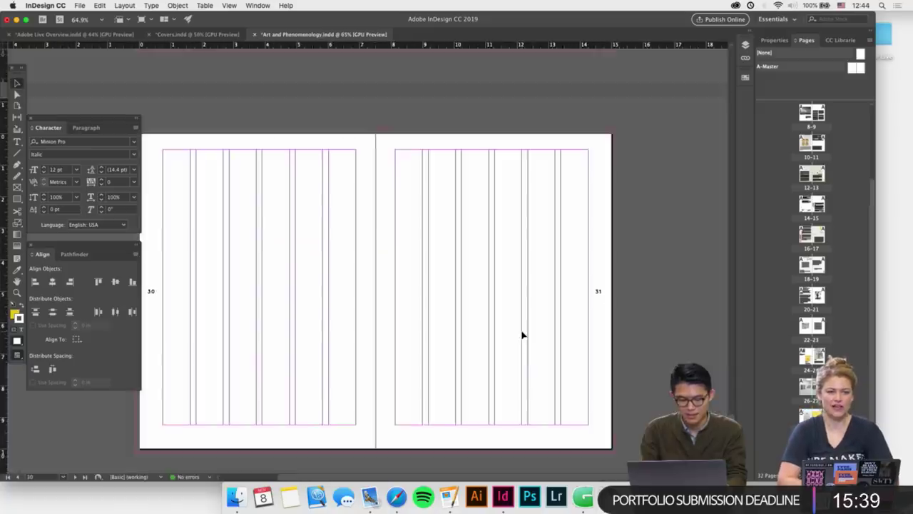
scroll(523, 334, "up", 10)
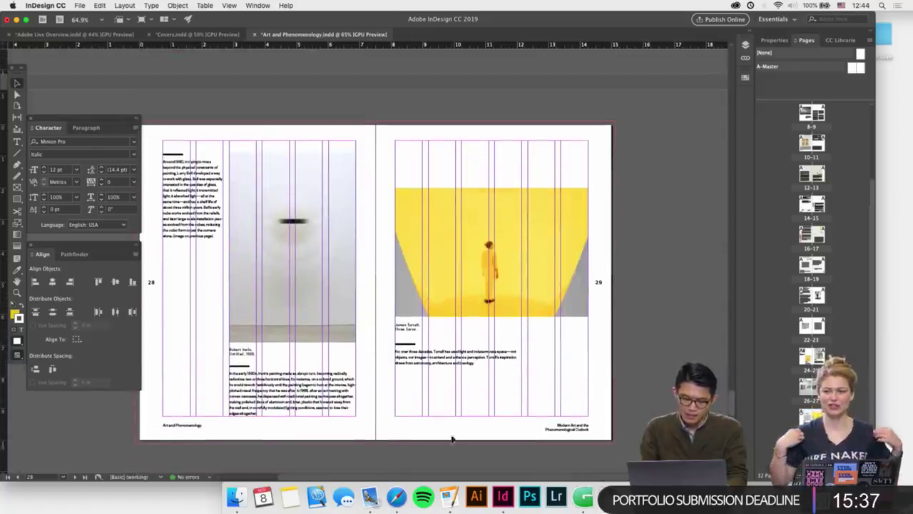
Review the Content Copy document in Pages, then return to the InDesign layout
left_click(450, 496)
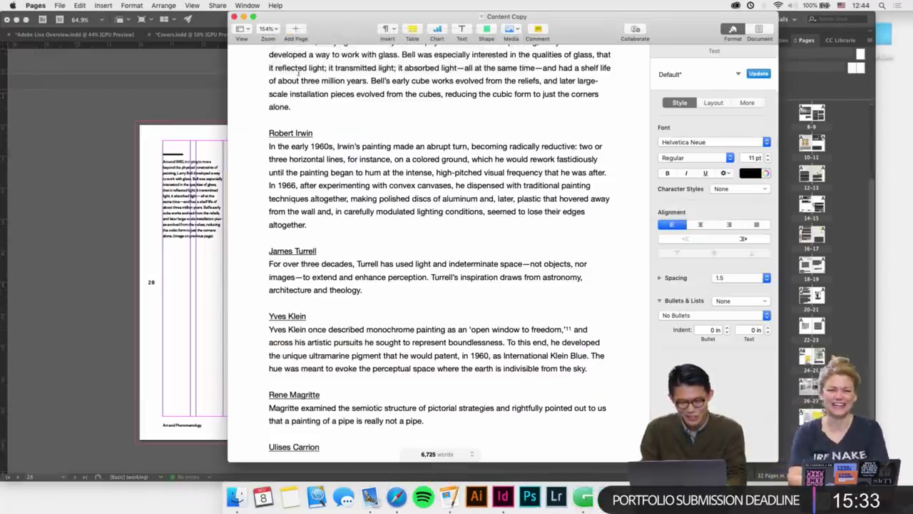
scroll(360, 238, "down", 3)
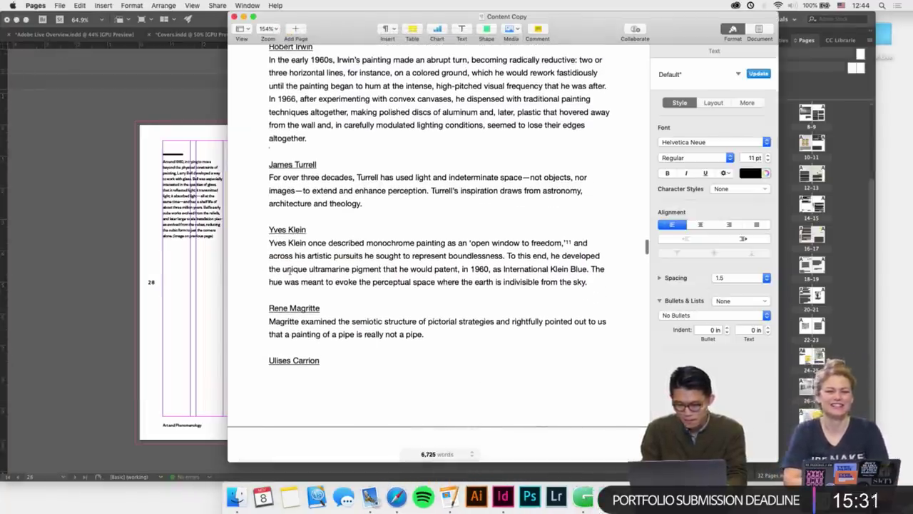
left_click(205, 304)
Check the image and Turrell text frames on page 29, scroll to spread 30–31, and open the Images folder
scroll(471, 272, "down", 2)
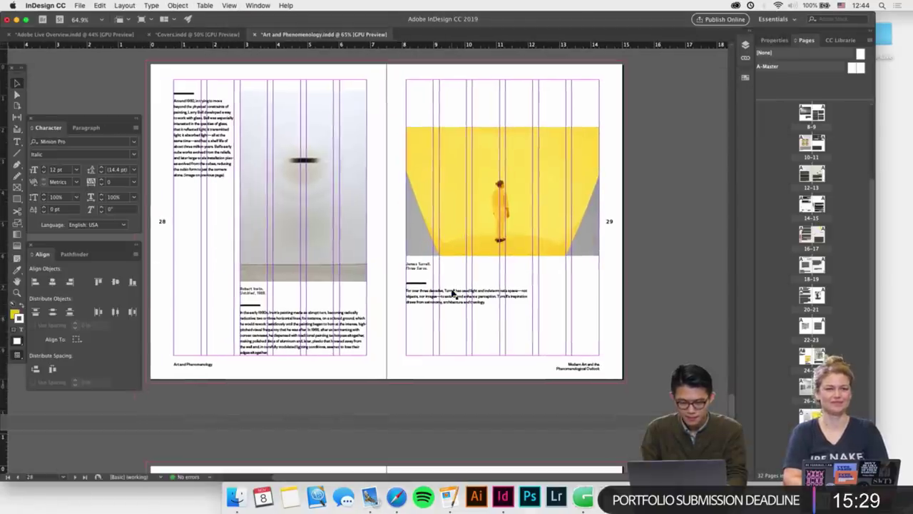
left_click_drag(483, 327, 434, 193)
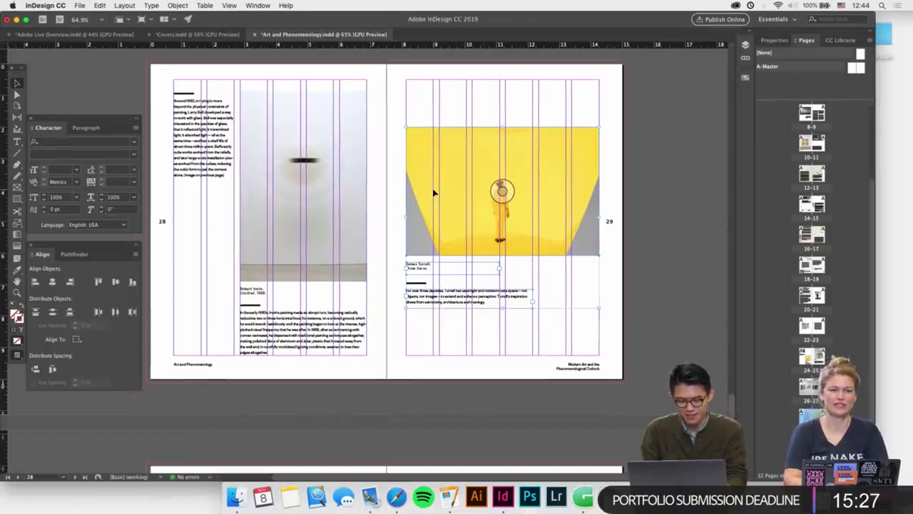
left_click(410, 323)
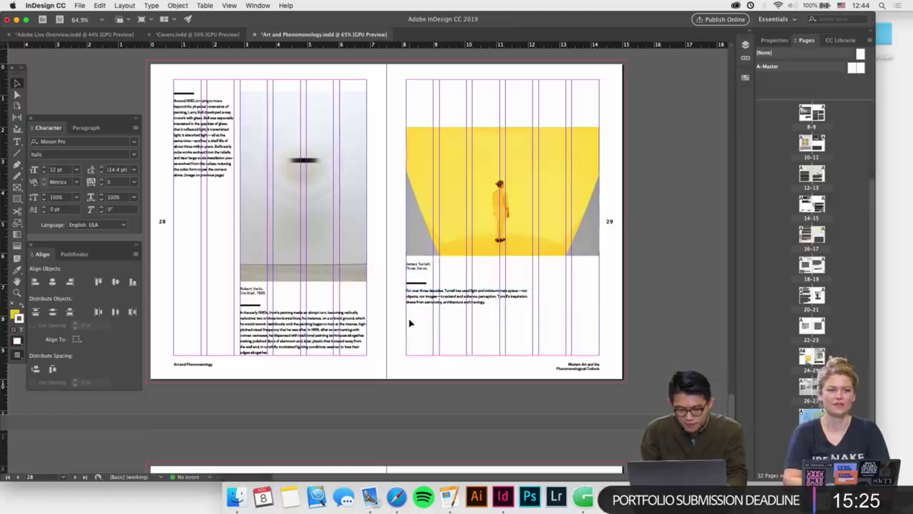
left_click(426, 288)
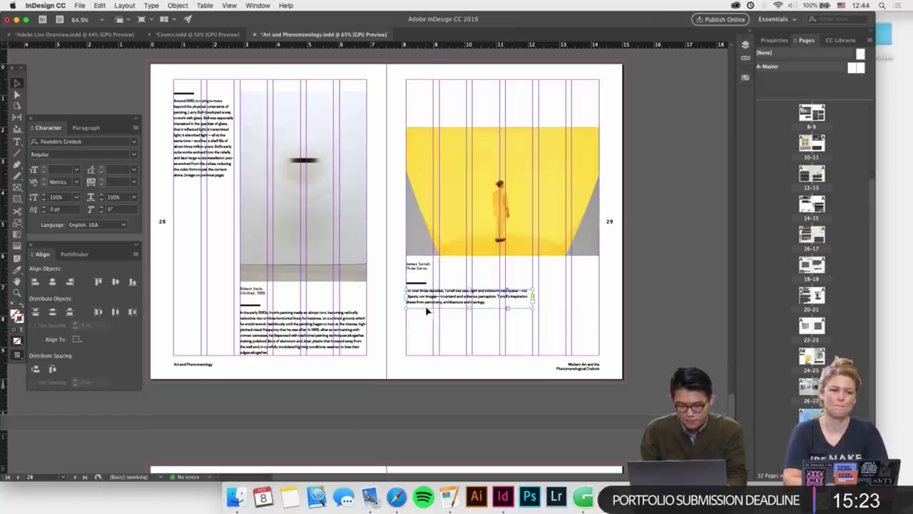
left_click(408, 333)
scroll(407, 332, "down", 5)
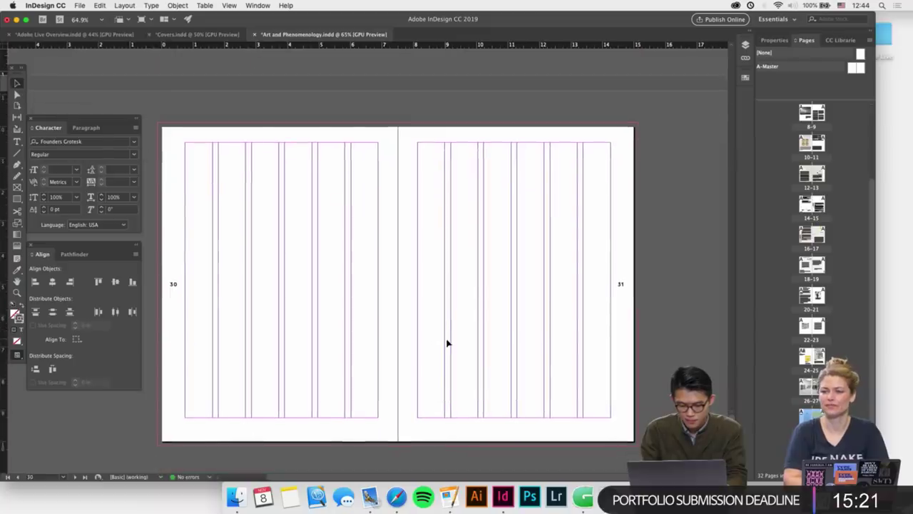
left_click(236, 498)
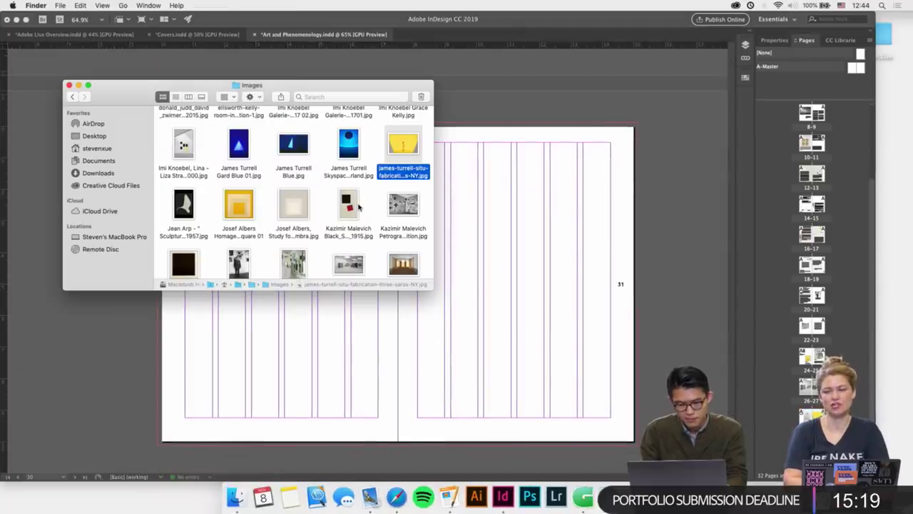
Place the Yves Klein blue gallery photo across page 31
scroll(266, 161, "up", 2)
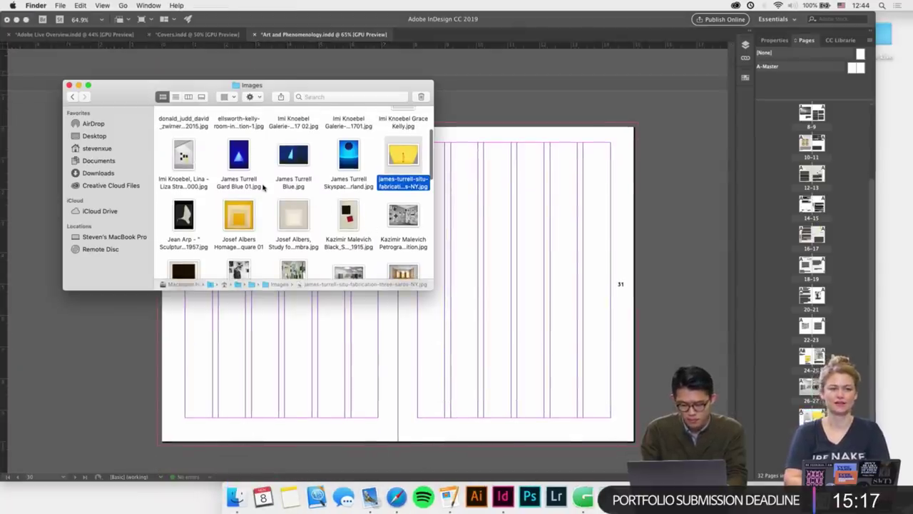
scroll(264, 187, "down", 10)
left_click(183, 239)
left_click(241, 241)
left_click_drag(241, 241, 423, 328)
left_click_drag(420, 190, 610, 319)
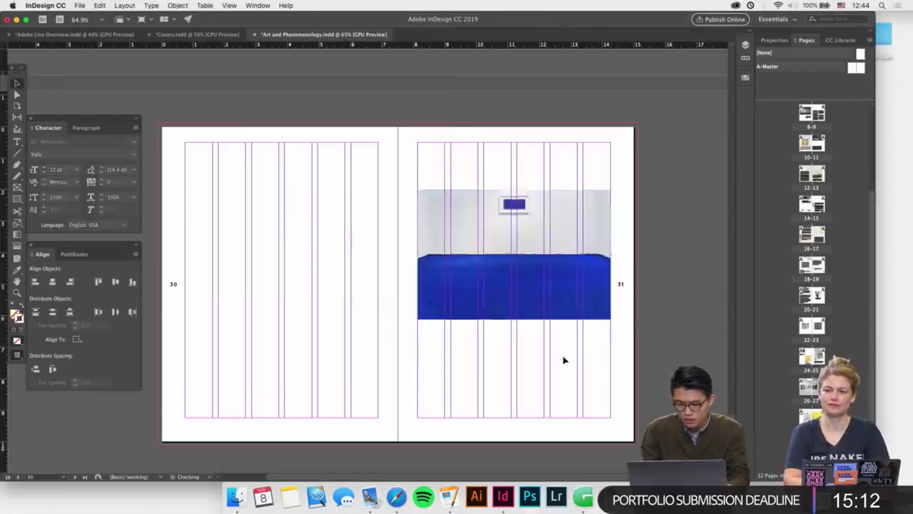
Place James Turrell Gard Blue 01.jpg onto page 30
left_click(229, 503)
scroll(251, 227, "up", 1)
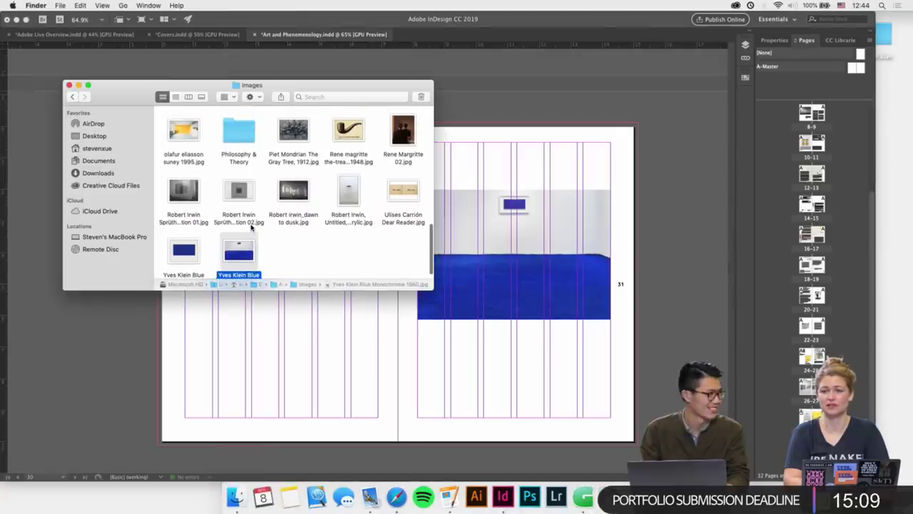
scroll(251, 227, "up", 10)
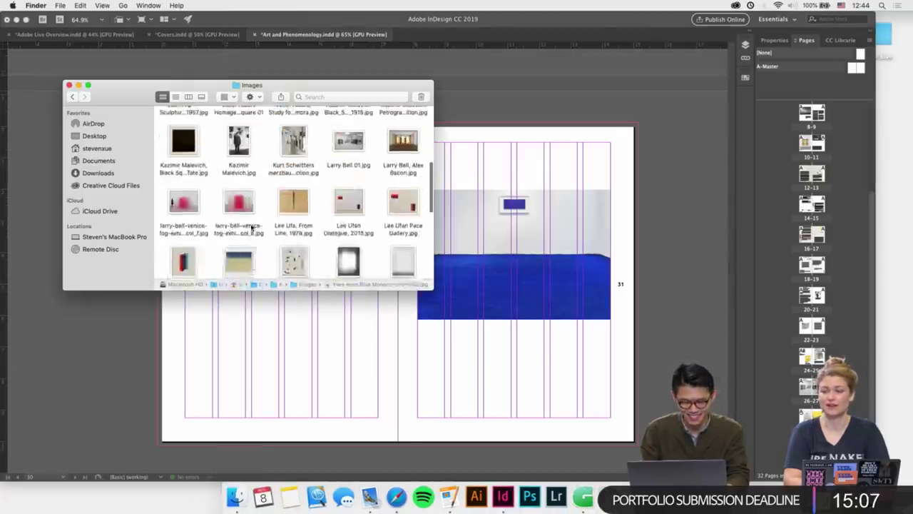
scroll(251, 227, "up", 2)
left_click(247, 154)
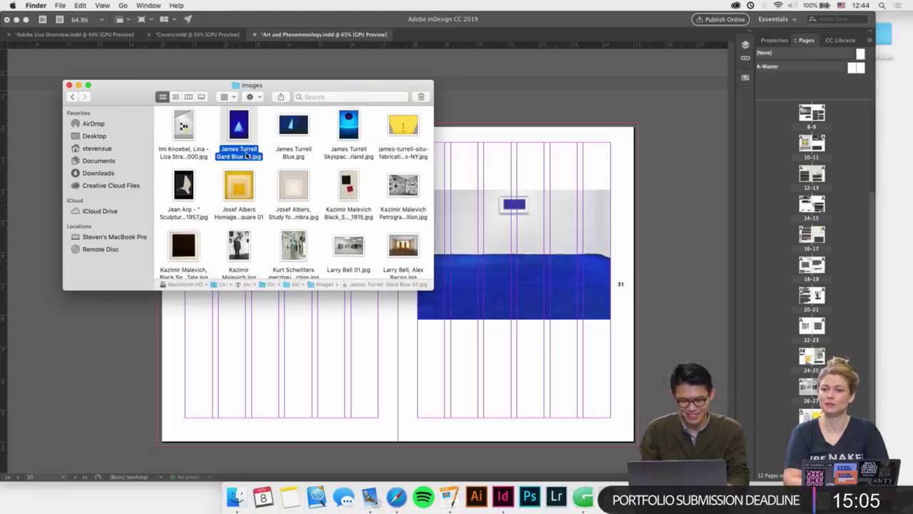
scroll(244, 150, "up", 1)
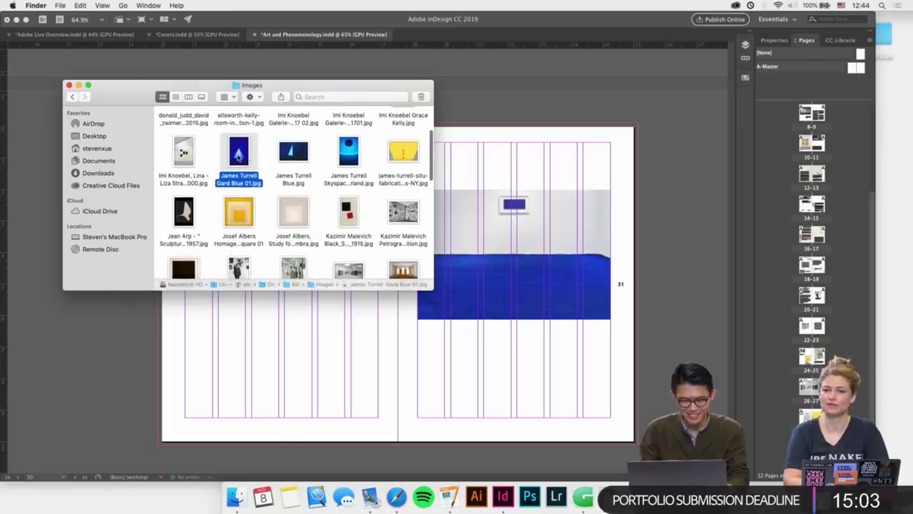
left_click_drag(238, 154, 399, 353)
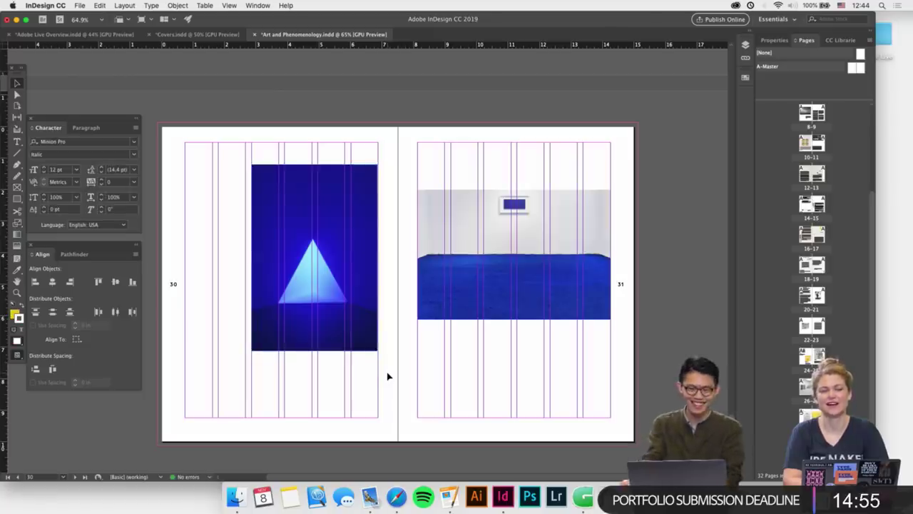
Move the Gard Blue triangle image into page 30's left columns and fit the spread in the window
scroll(388, 376, "up", 1)
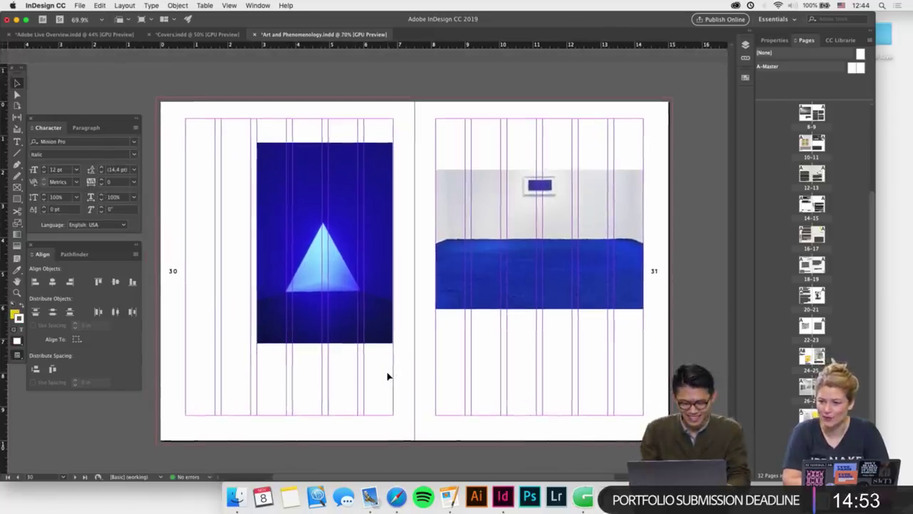
left_click_drag(358, 322, 307, 314)
scroll(308, 314, "up", 2)
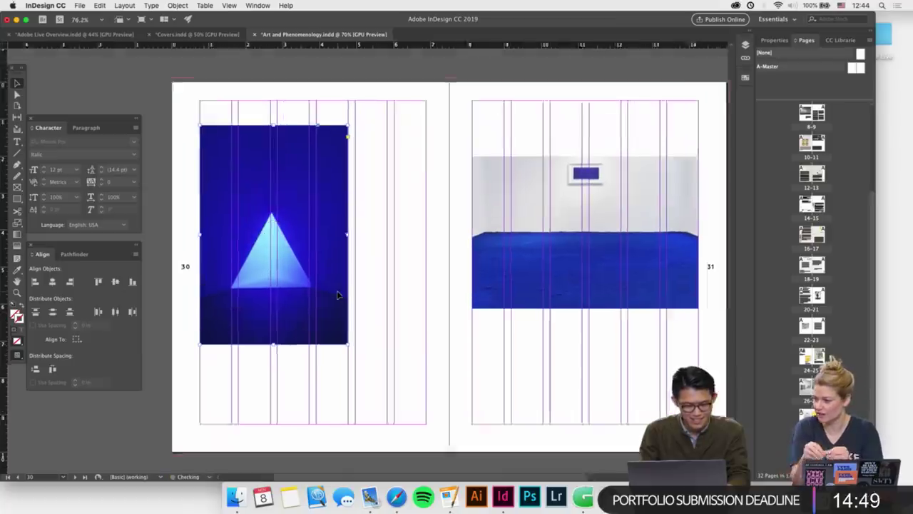
left_click_drag(350, 353, 351, 353)
right_click(334, 319)
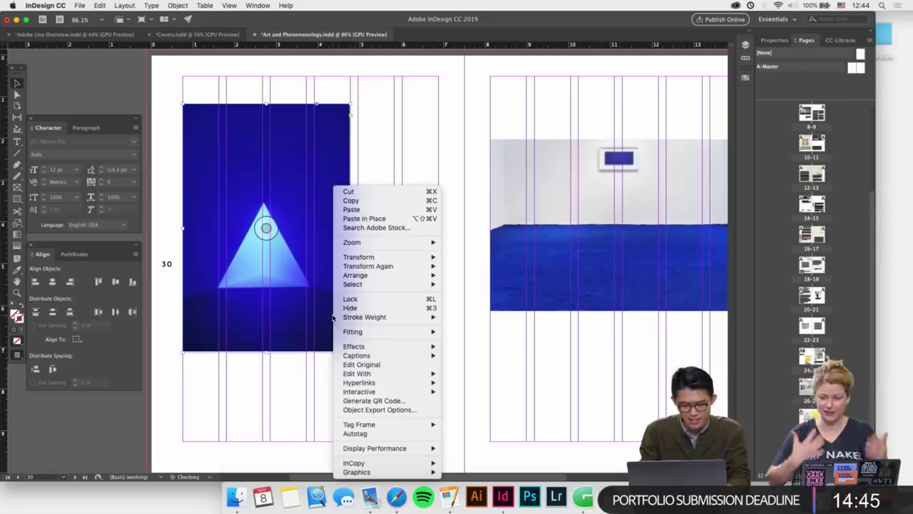
mouse_move(433, 334)
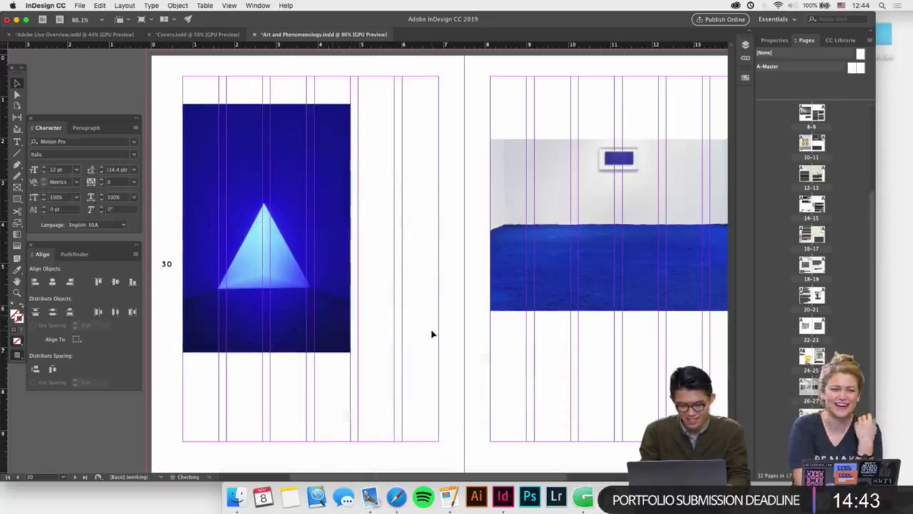
key("super+alt+0")
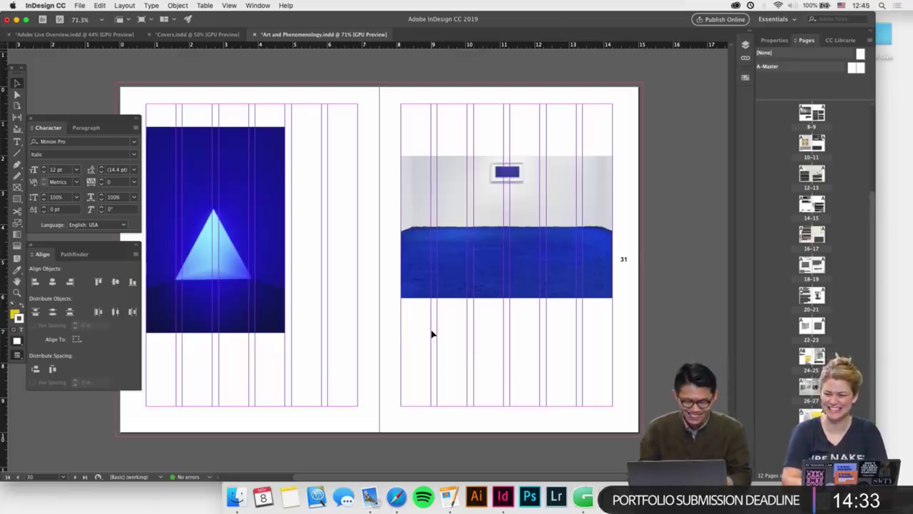
Inspect the triangle image on page 30 and the gallery image on page 31
scroll(432, 334, "left", 5)
scroll(432, 334, "down", 2)
left_click(335, 307)
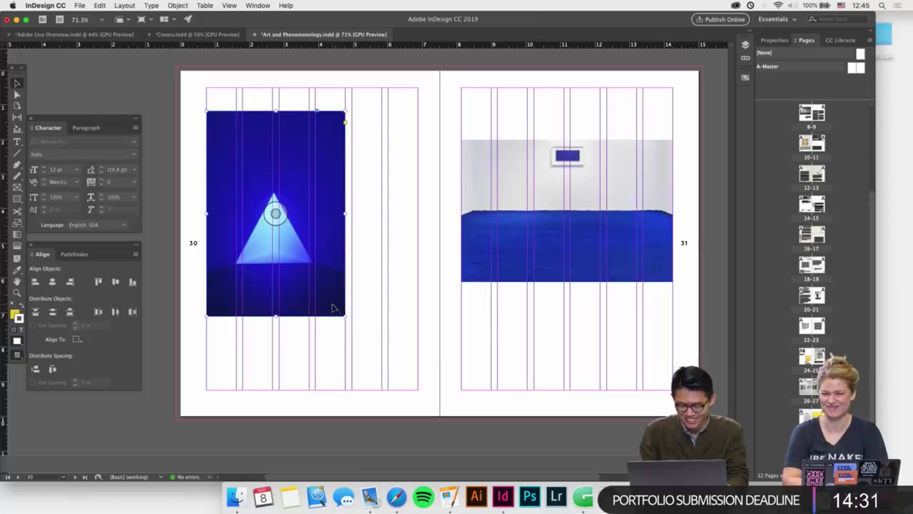
left_click(418, 317)
scroll(416, 316, "right", 3)
scroll(416, 317, "down", 1)
left_click(499, 247)
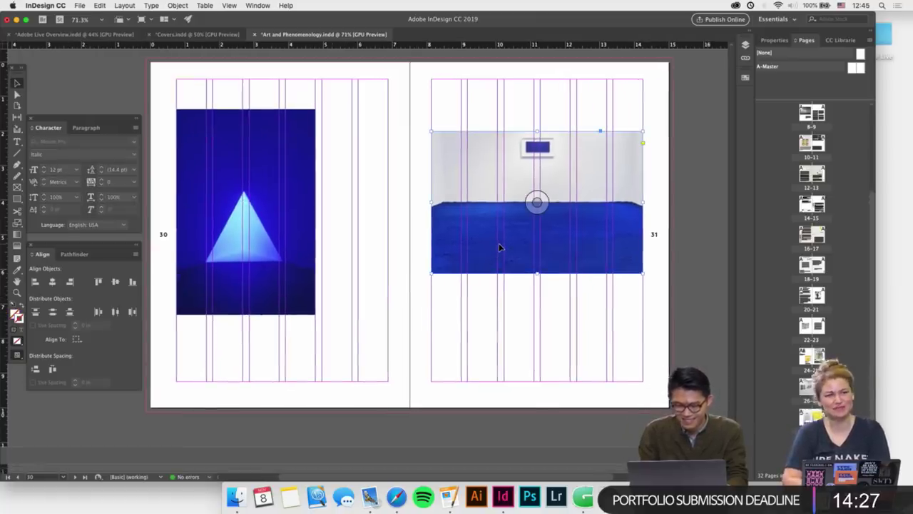
left_click(409, 205)
scroll(350, 222, "up", 5)
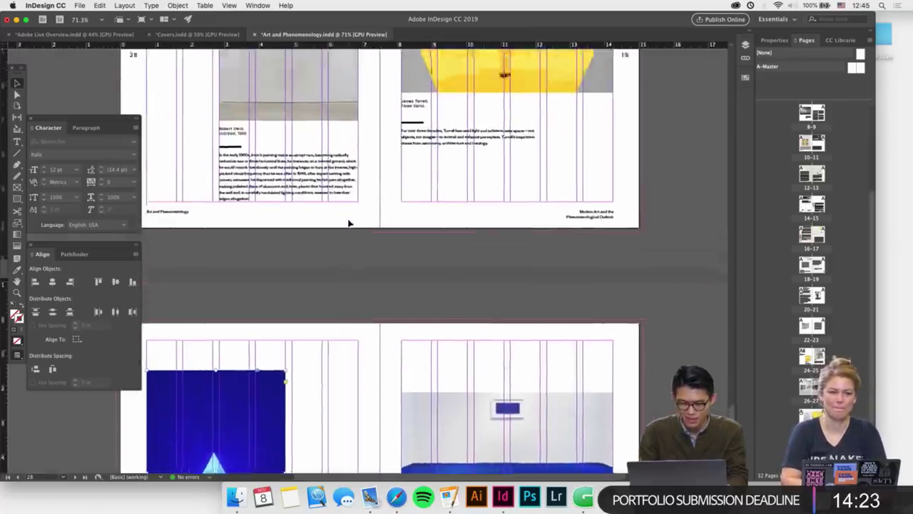
scroll(351, 223, "up", 3)
scroll(430, 271, "down", 7)
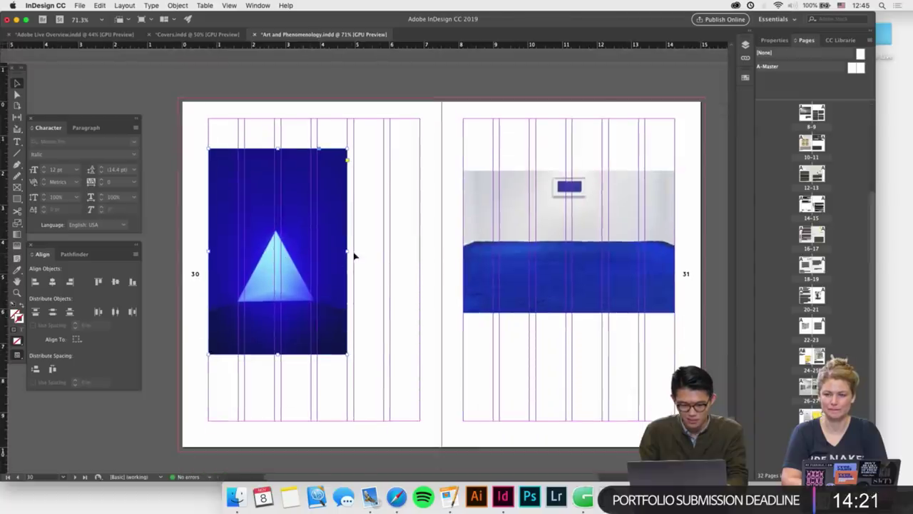
Narrow the triangle image frame to about 2.99 in and fill it proportionally
left_click_drag(348, 252, 311, 252)
right_click(285, 251)
mouse_move(306, 332)
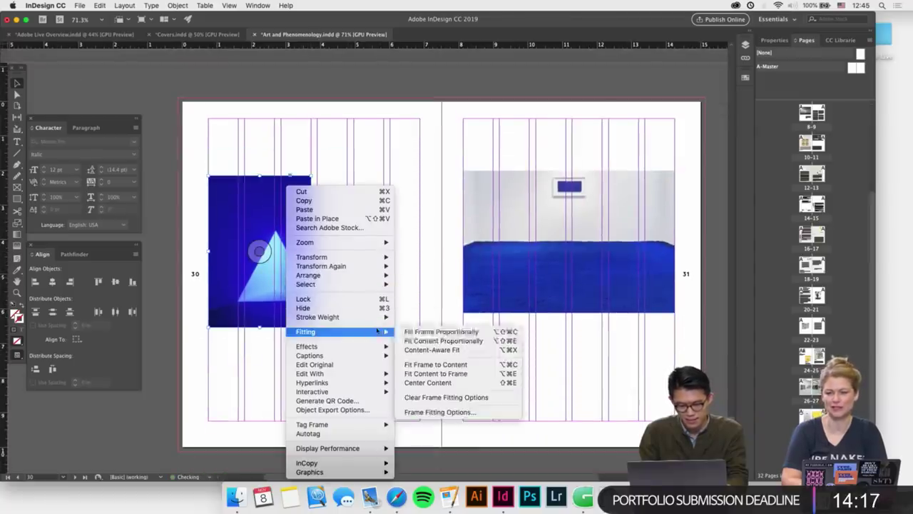
left_click(441, 331)
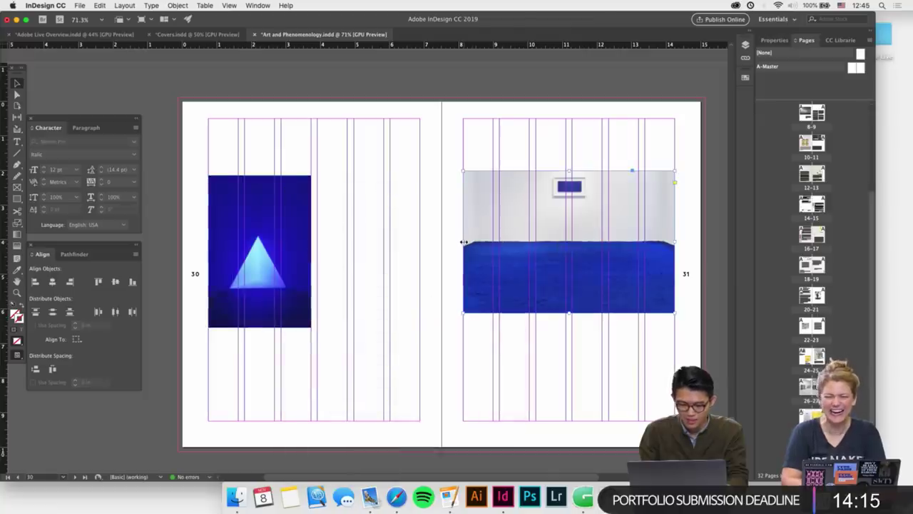
Stretch the gallery image frame leftward and fill the photo proportionally
left_click_drag(463, 241, 355, 250)
right_click(404, 254)
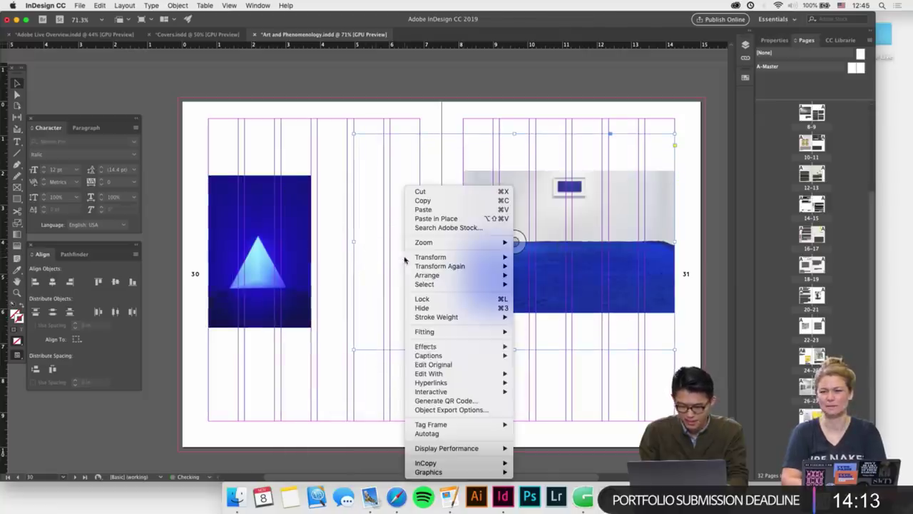
mouse_move(499, 332)
left_click(533, 341)
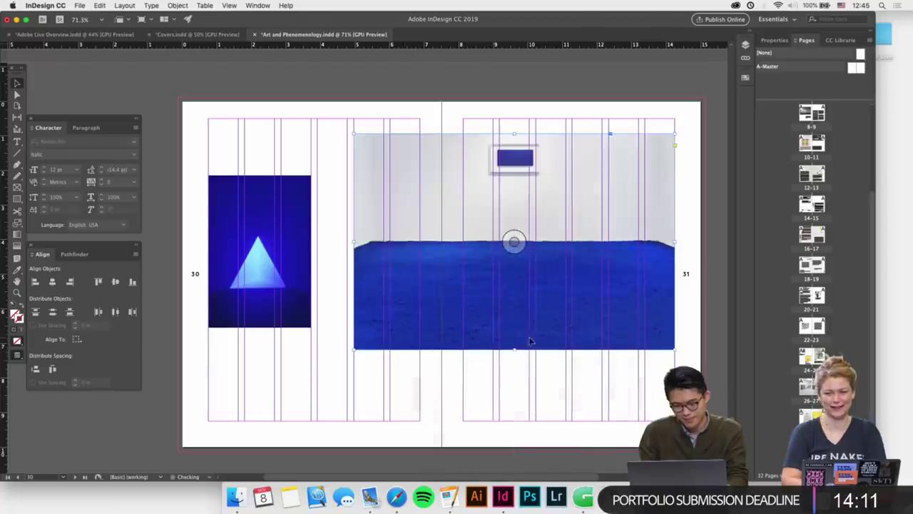
Nudge the gallery image down in small steps, briefly hiding guides to check the layout
left_click(528, 233)
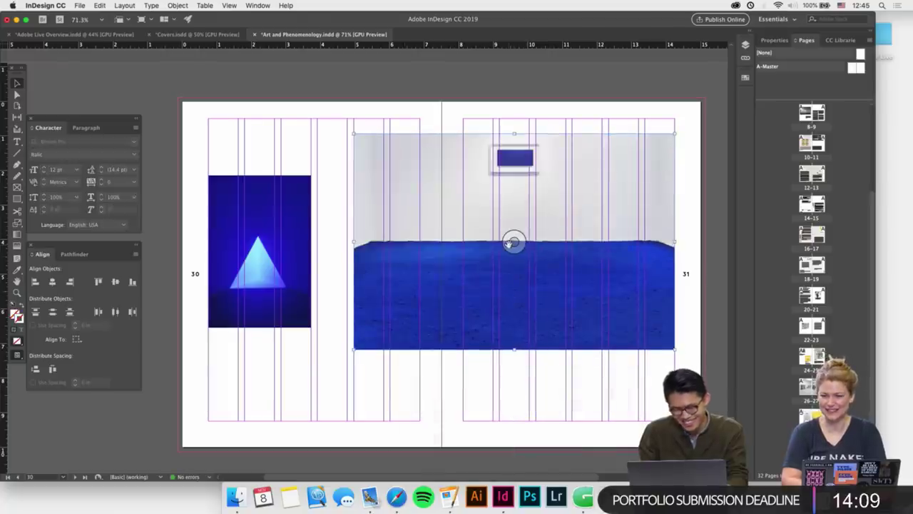
left_click(509, 336)
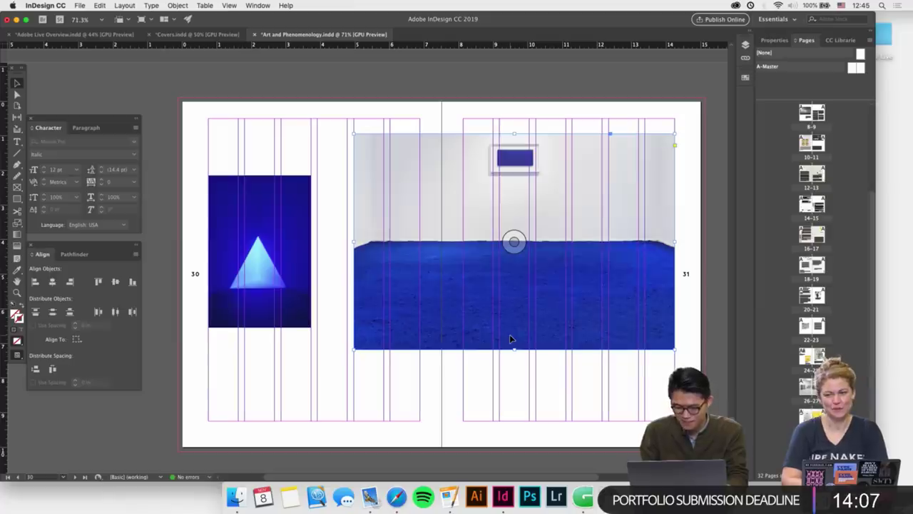
key("shift+Down")
key("super+semicolon")
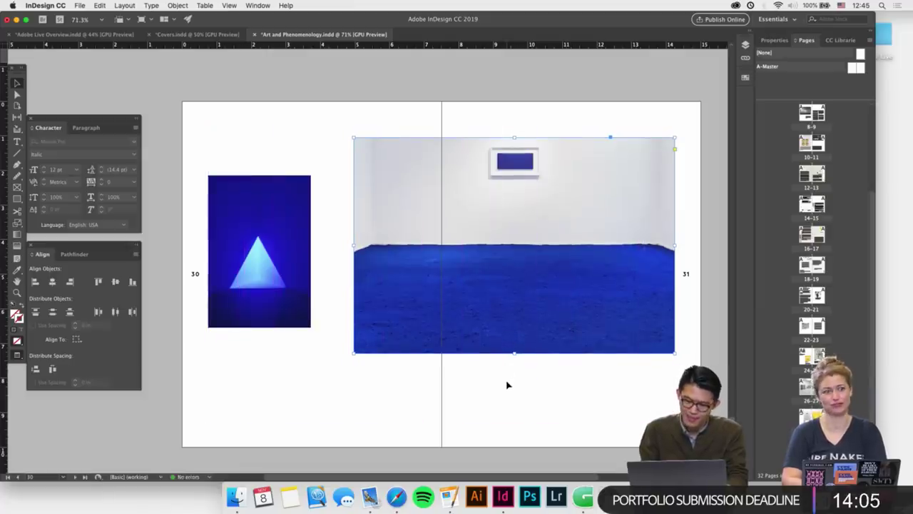
key("super+semicolon")
key("shift+Down")
key("shift+Down")
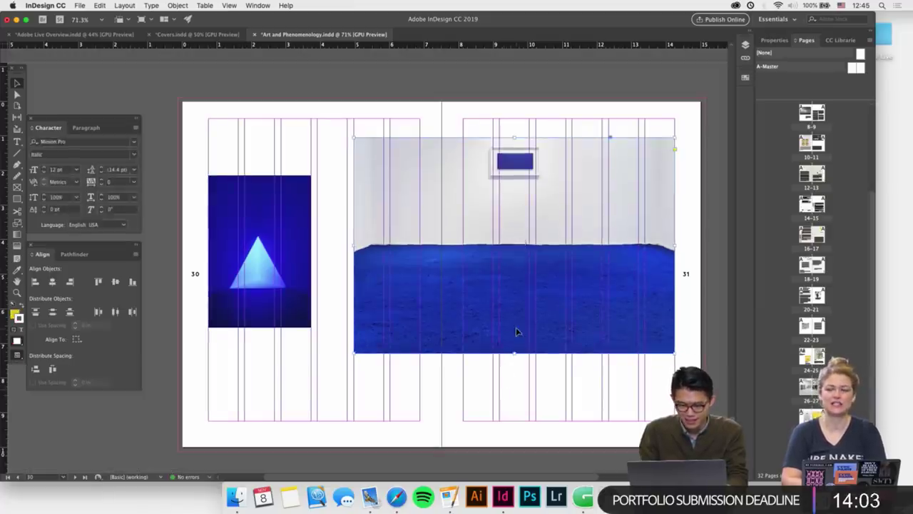
key("shift+Down")
key("shift+Down")
key("shift+Down")
key("shift+Down")
key("shift+Down")
key("shift+Down")
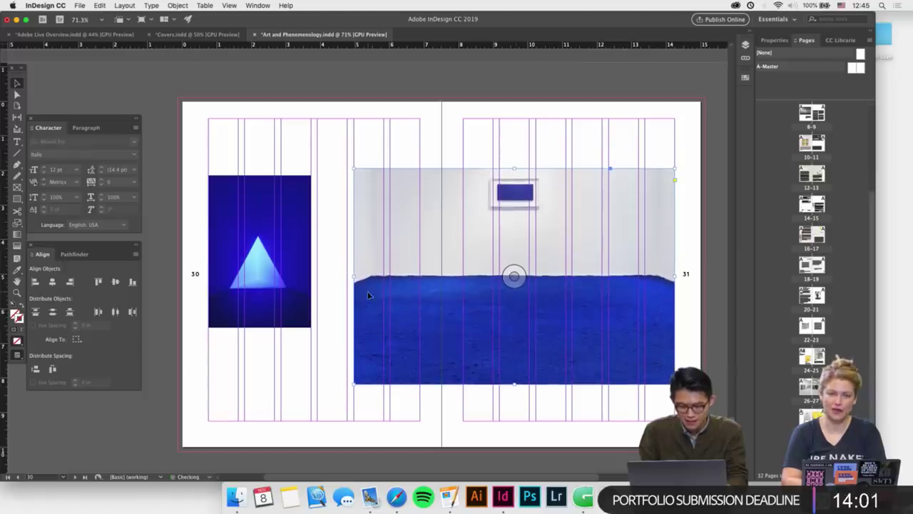
Narrow the gallery image frame from its left side and refill the photo proportionally
left_click_drag(354, 277, 389, 277)
right_click(412, 277)
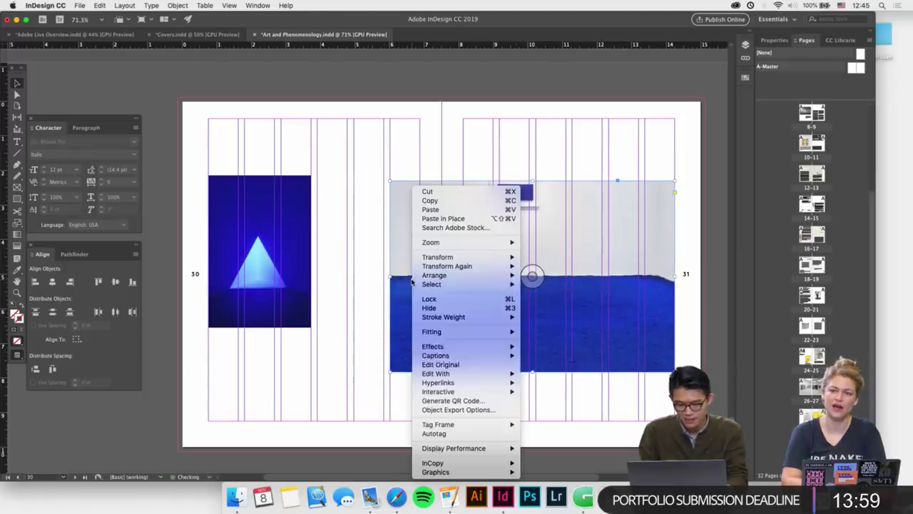
mouse_move(503, 331)
left_click(564, 332)
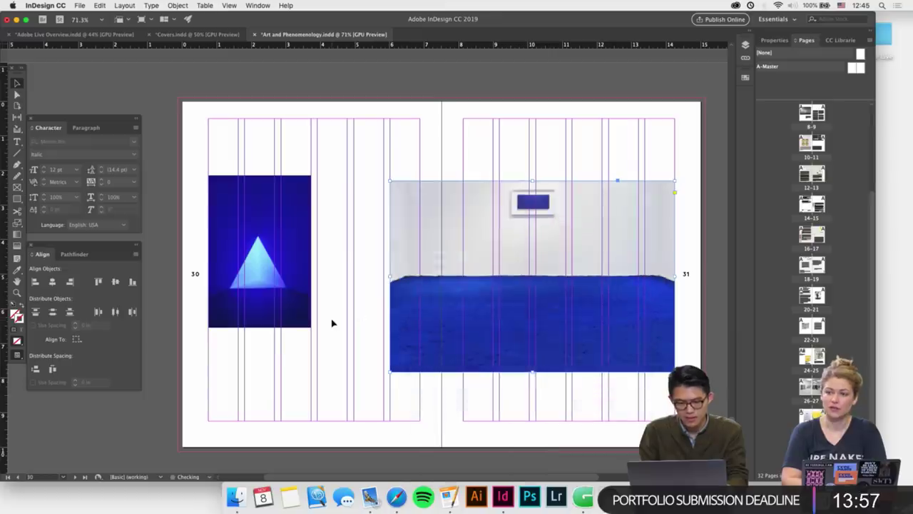
left_click(284, 302)
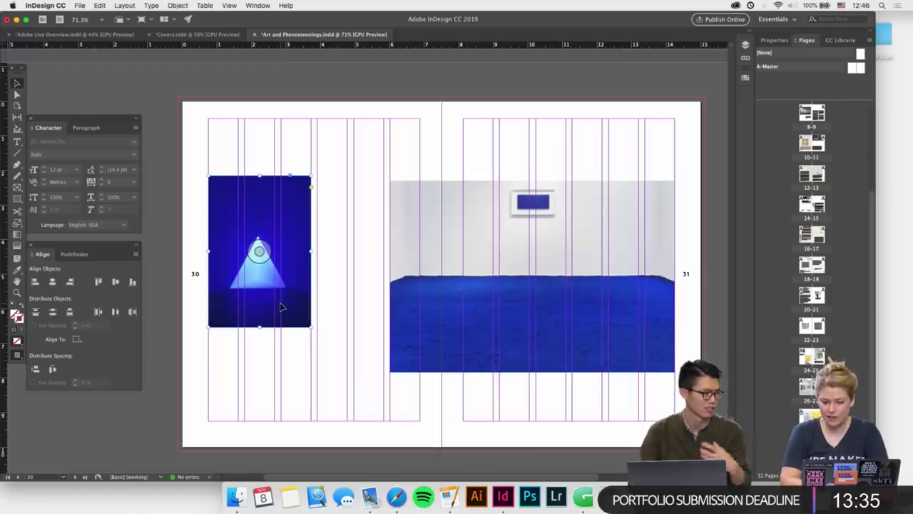
Enlarge and refit the triangle image, shift it lower, adjust the gallery image, and preview
scroll(307, 257, "up", 2)
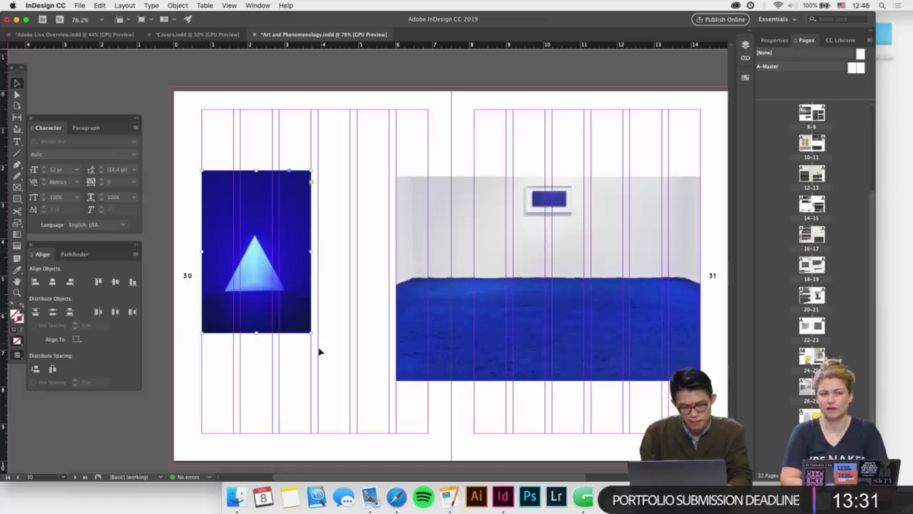
left_click_drag(312, 336, 318, 344)
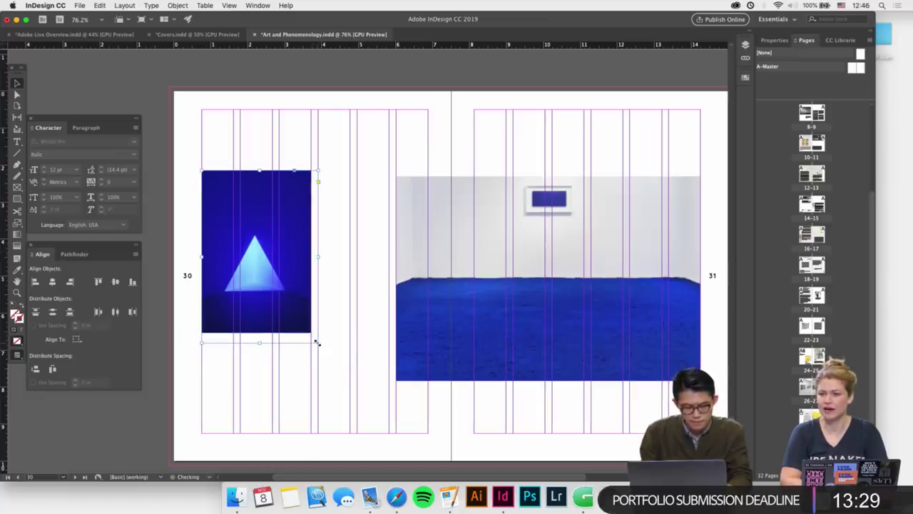
right_click(298, 325)
mouse_move(336, 332)
left_click(437, 333)
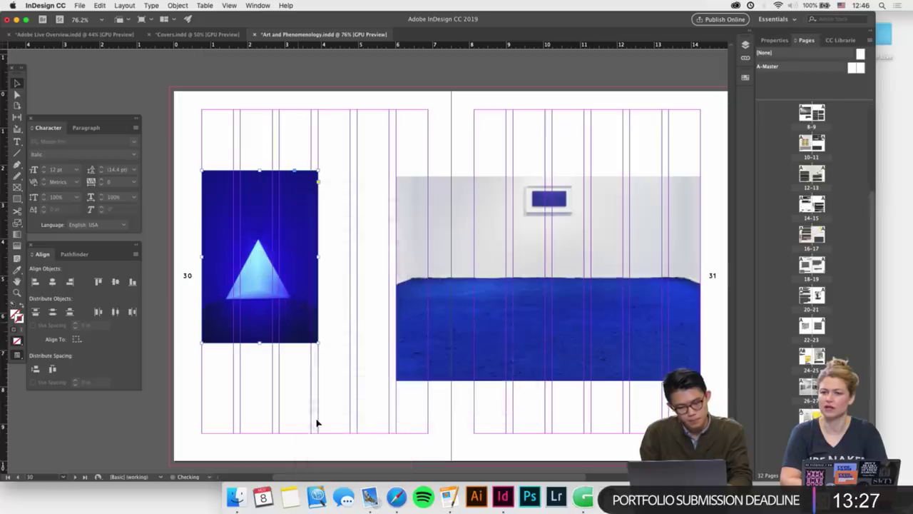
left_click(289, 316)
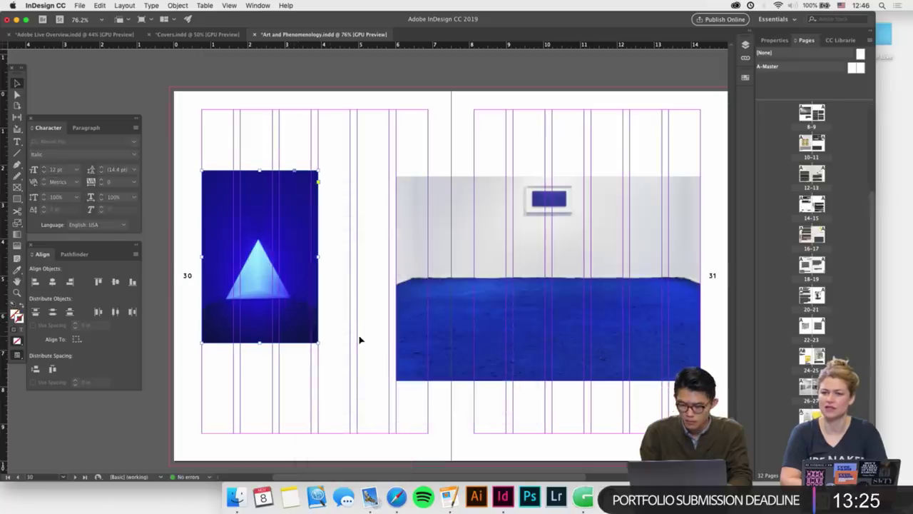
scroll(289, 321, "right", 1)
left_click_drag(289, 314, 288, 366)
mouse_move(454, 354)
left_mouse_down()
mouse_move(464, 280)
mouse_move(454, 287)
mouse_move(454, 361)
left_mouse_up()
key("w")
key("w")
Move the triangle image up to page 30's top margin, shrink it slightly, and refit the photo
left_click_drag(282, 347, 285, 235)
left_click_drag(313, 282, 306, 271)
right_click(285, 261)
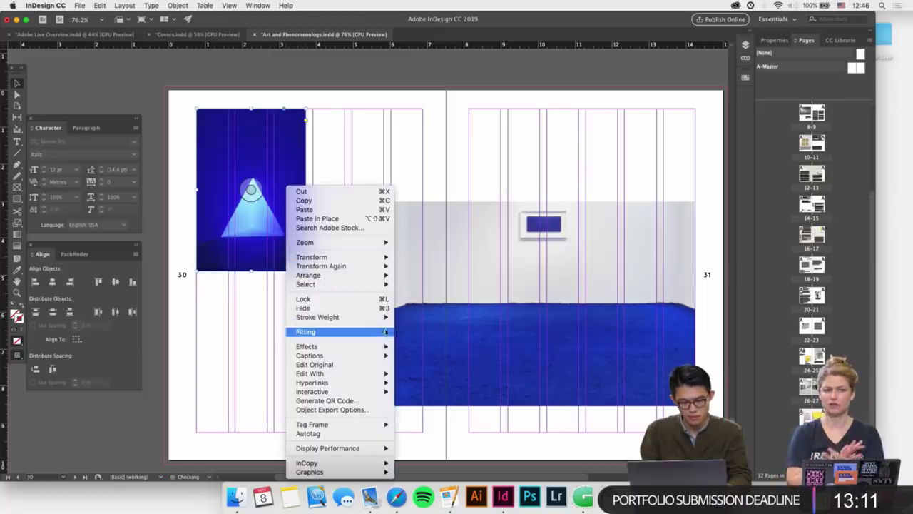
mouse_move(321, 327)
left_click(428, 331)
left_click(317, 351)
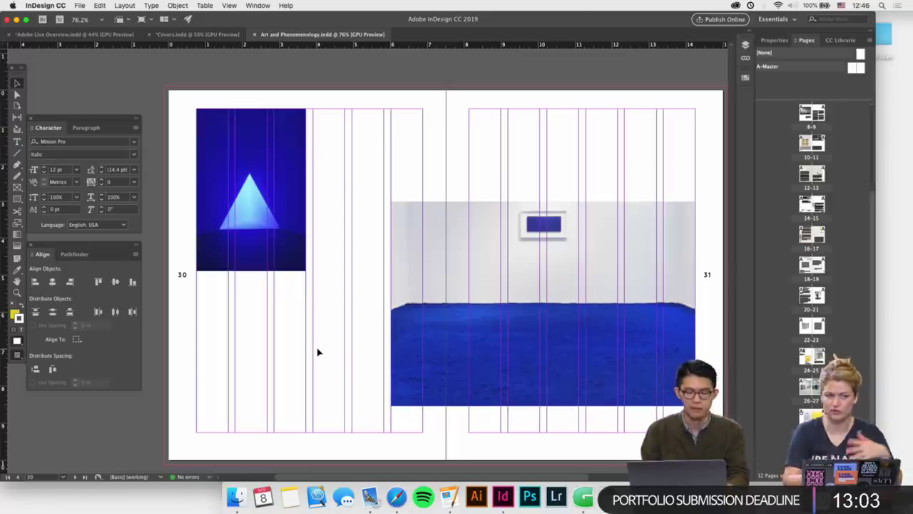
key("w")
scroll(318, 351, "right", 1)
scroll(318, 351, "down", 1)
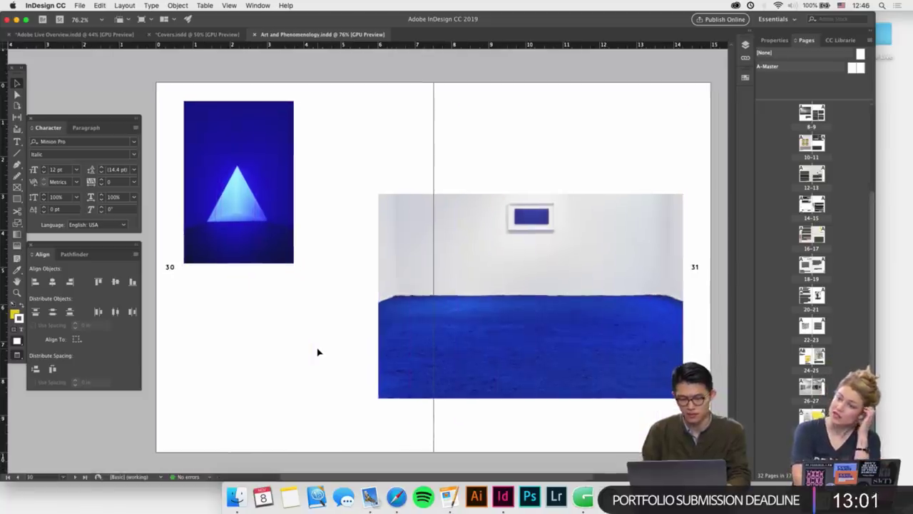
key("w")
scroll(320, 349, "up", 10)
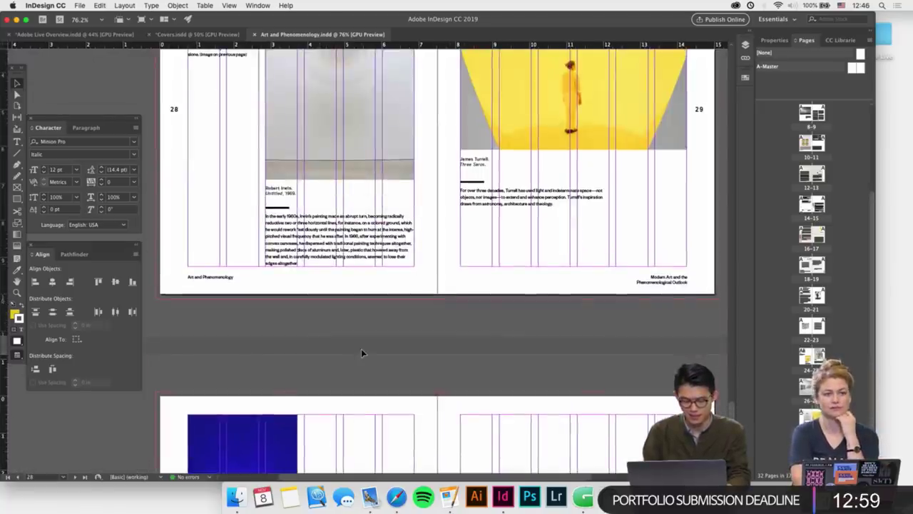
Paste the Turrell caption onto the spread and move it under the triangle image
scroll(361, 353, "down", 5)
scroll(298, 441, "left", 1)
scroll(269, 448, "down", 2)
scroll(269, 448, "left", 1)
key("cmd+v")
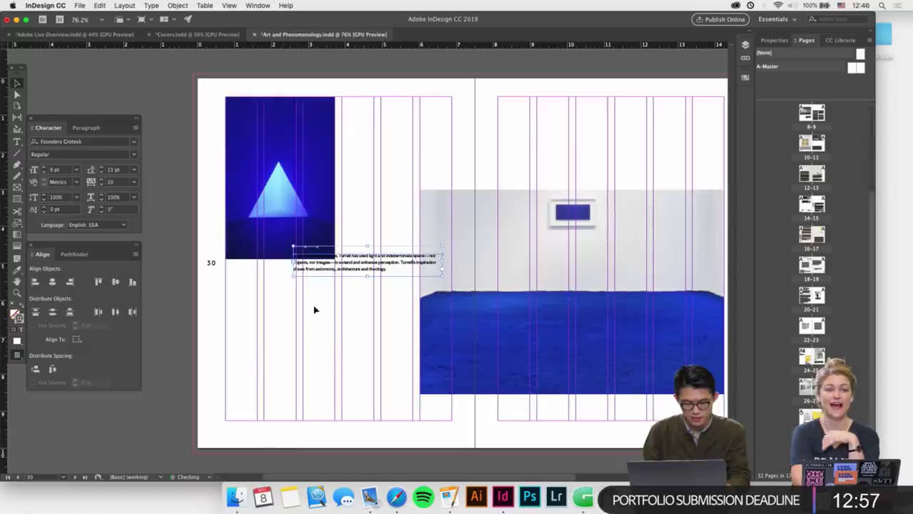
left_click_drag(316, 271, 250, 295)
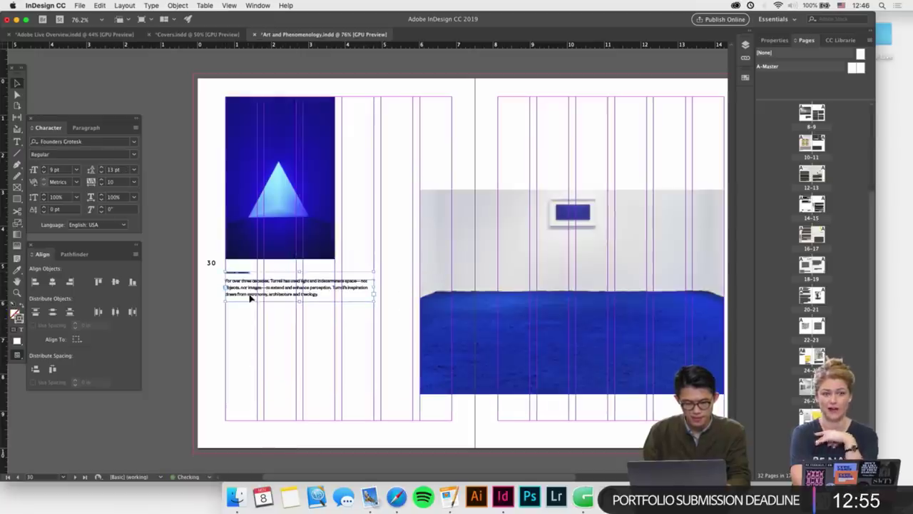
left_click(265, 346)
Lower the caption and its rule under the image and narrow it to the image's width
scroll(265, 346, "up", 2, "alt")
right_click(269, 314)
left_click(232, 264)
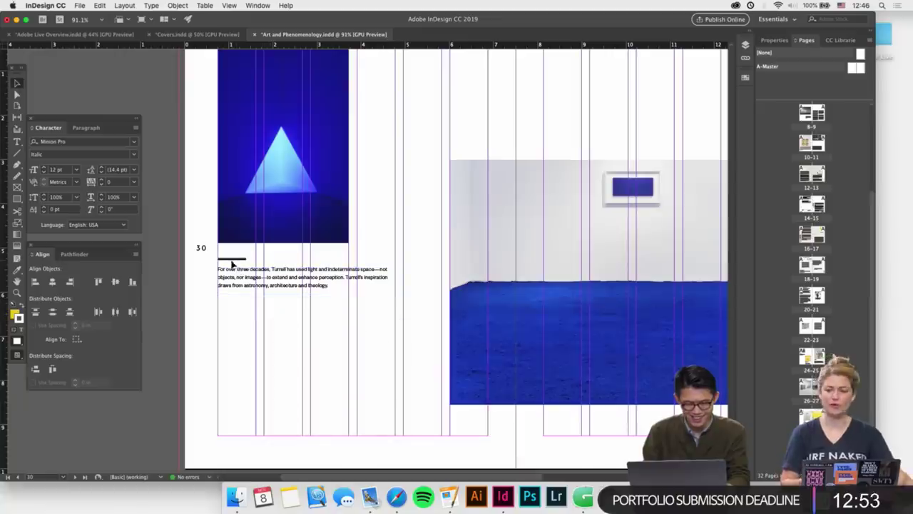
left_click_drag(236, 266, 259, 309)
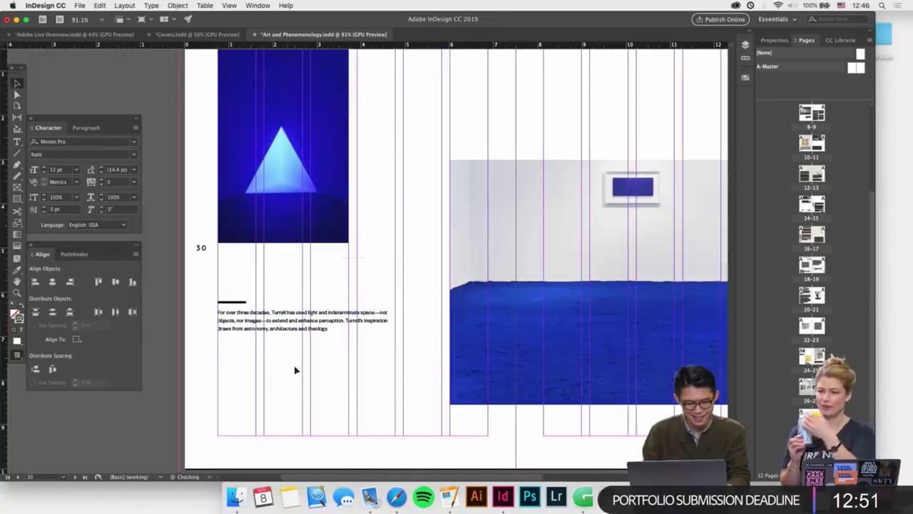
left_click(392, 338)
left_click(392, 337)
left_click_drag(393, 340, 350, 360)
left_click(380, 370)
Copy the Yves Klein paragraph from the Pages manuscript and select all the caption text in InDesign
scroll(382, 371, "up", 1)
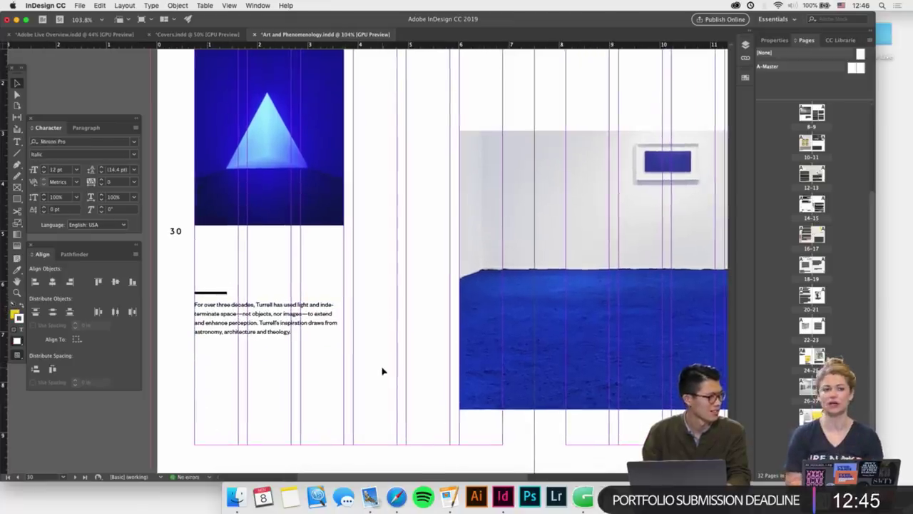
scroll(383, 371, "up", 1)
left_click(450, 498)
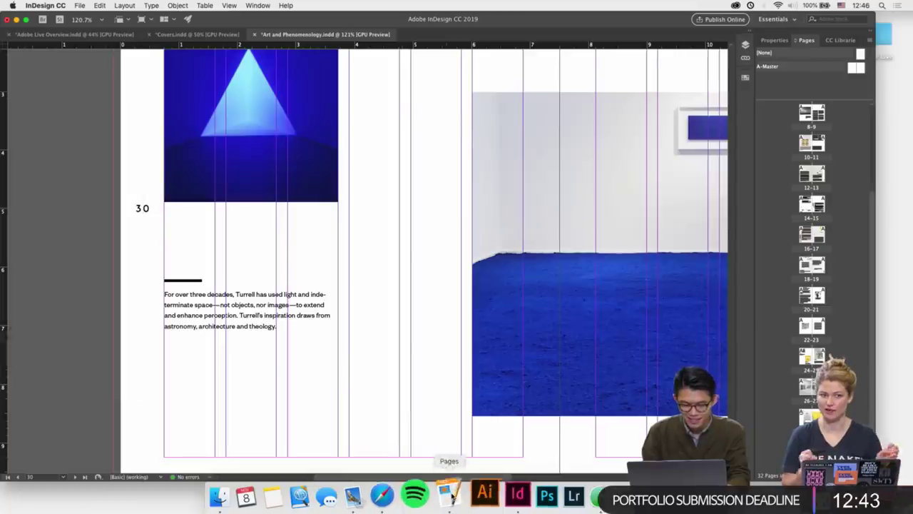
scroll(438, 295, "up", 1)
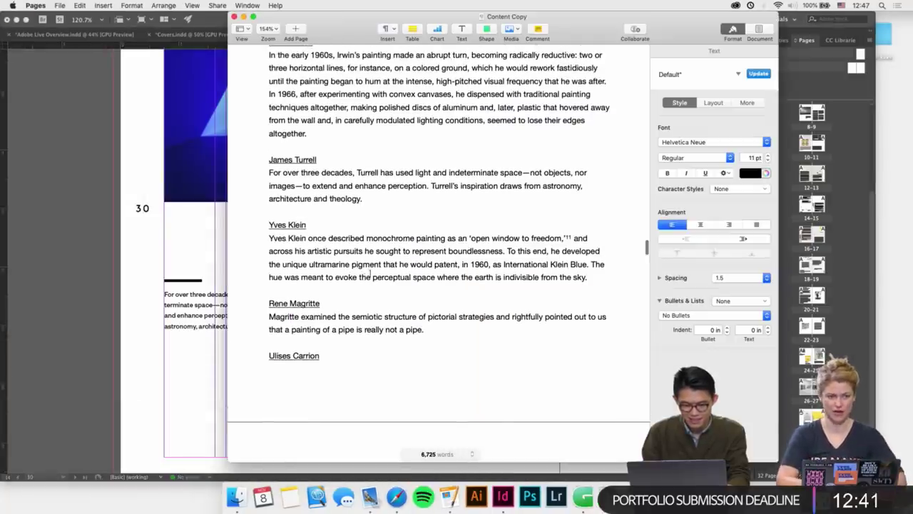
left_click_drag(592, 277, 255, 236)
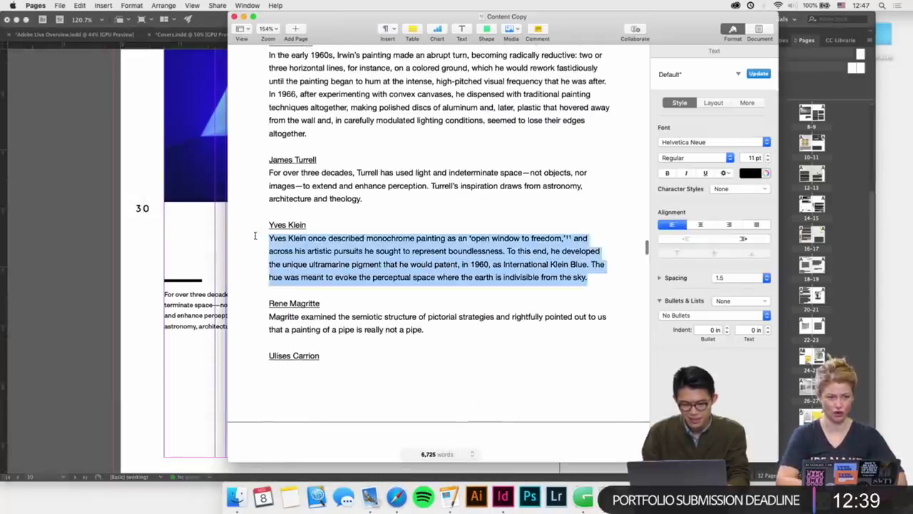
left_click(200, 312)
key("super+a")
Paste the Yves Klein paragraph into the caption frame and fit the frame's height to the text
type("Yves Klein once described monochrome painting as an ‘open window to freedom,’ and across his artistic pursuits he sought to represent boundlessness. To this end, he developed the unique ultramarine pigment that he would patent, in 1960, as International Klein Blue. The hue was meant to evoke the perceptual space where the earth is indivisible from the sky.")
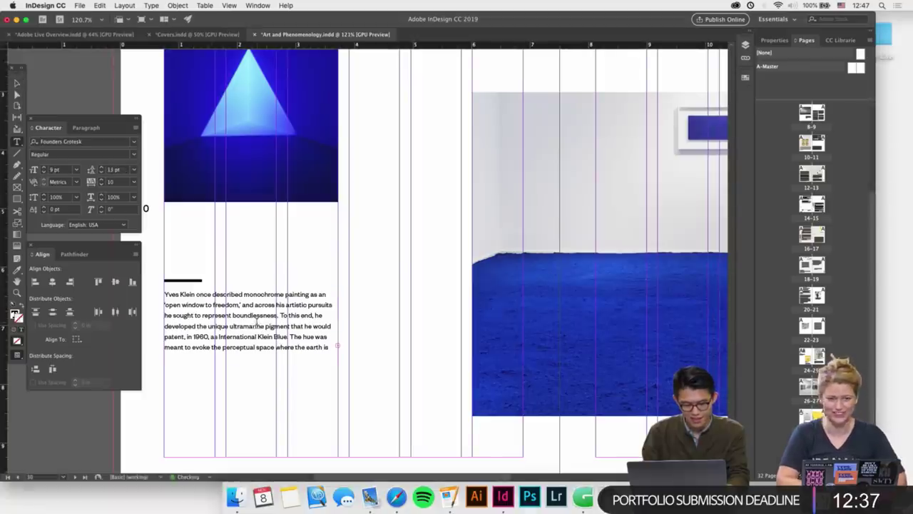
key("Escape")
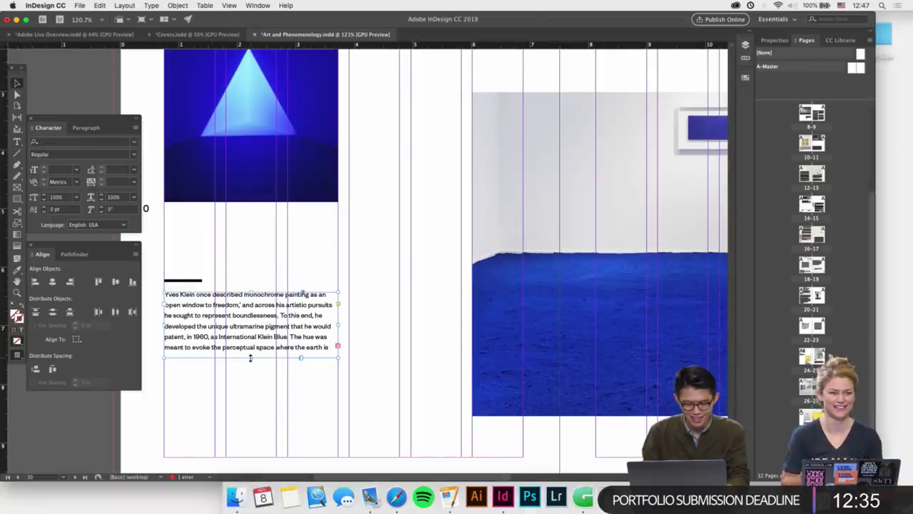
mouse_move(250, 359)
left_mouse_down()
mouse_move(249, 397)
mouse_move(250, 368)
left_mouse_up()
left_click(250, 425)
left_click(254, 366)
left_click(258, 402)
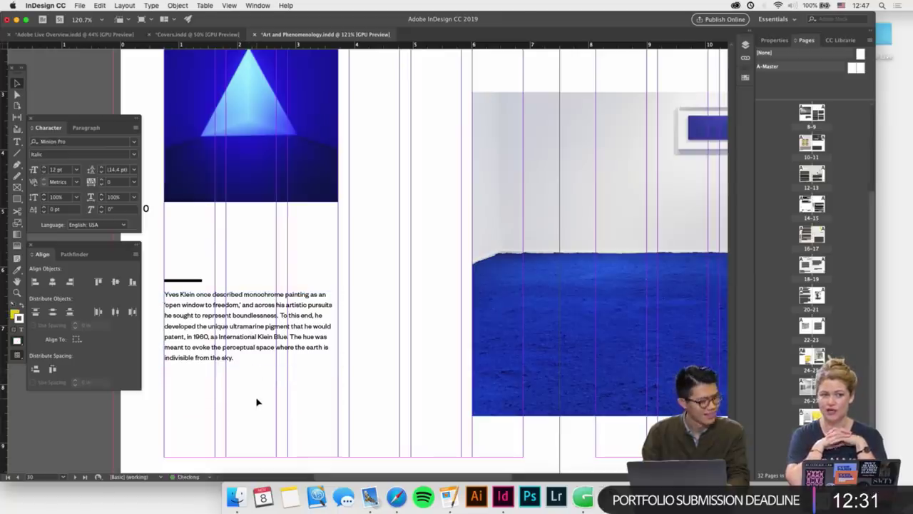
Nudge the page 31 gallery image upward
scroll(256, 402, "right", 3)
scroll(408, 414, "down", 2)
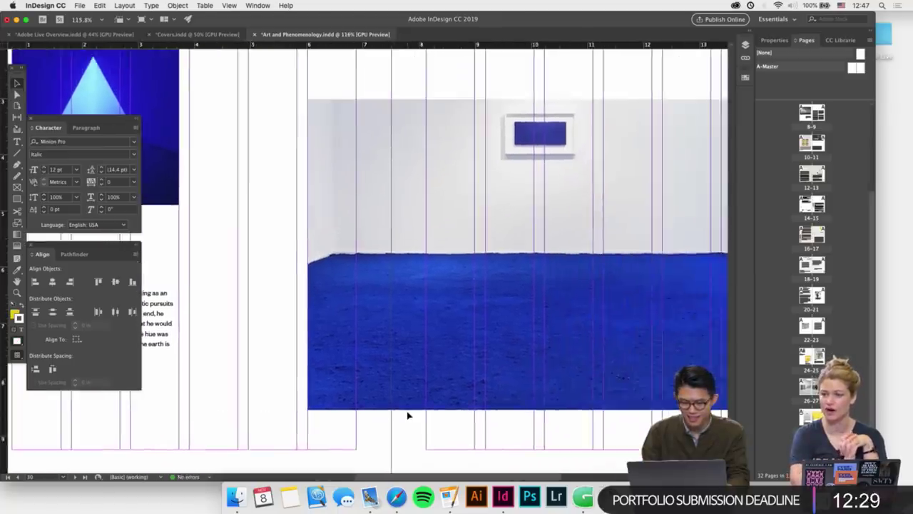
left_click(446, 383)
key("shift+Up")
key("shift+Up")
key("shift+Up")
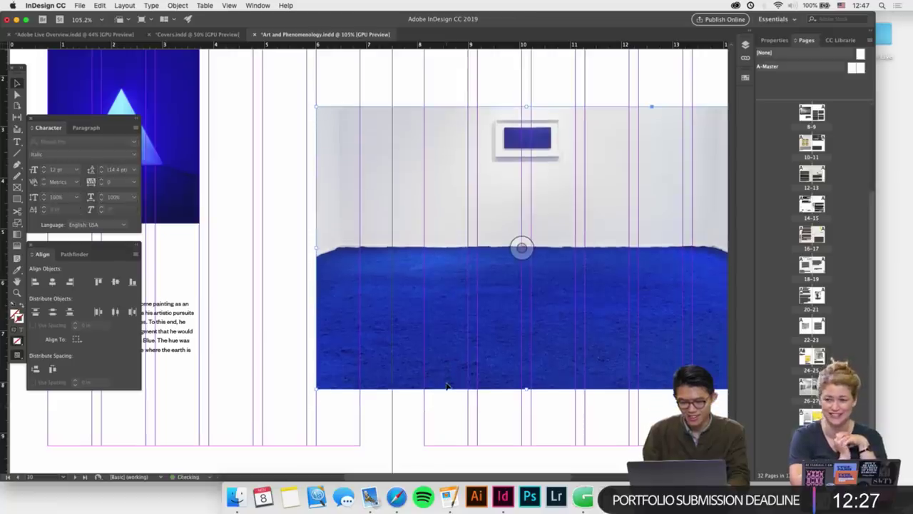
Move the Yves Klein caption under the gallery photo, widen it across page 31 and trim its height
scroll(277, 406, "down", 3)
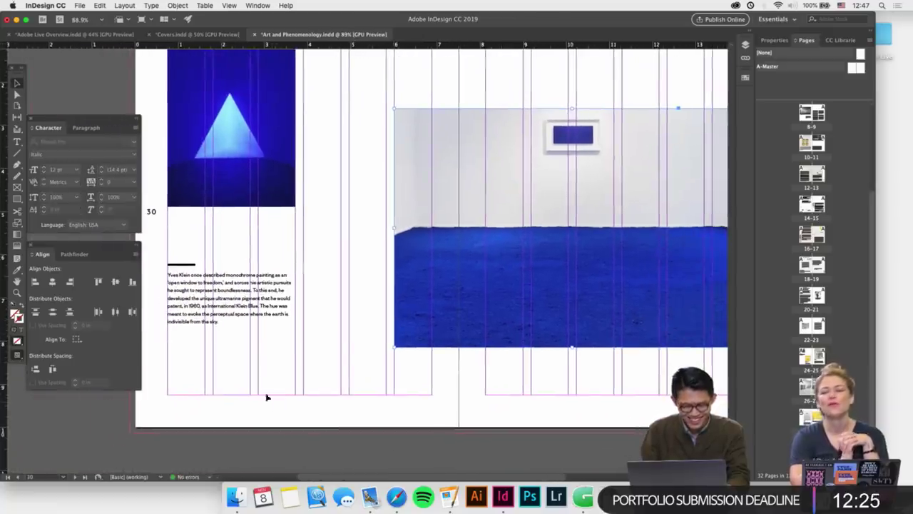
left_click_drag(186, 300, 550, 396)
scroll(549, 396, "down", 3)
scroll(550, 396, "right", 5)
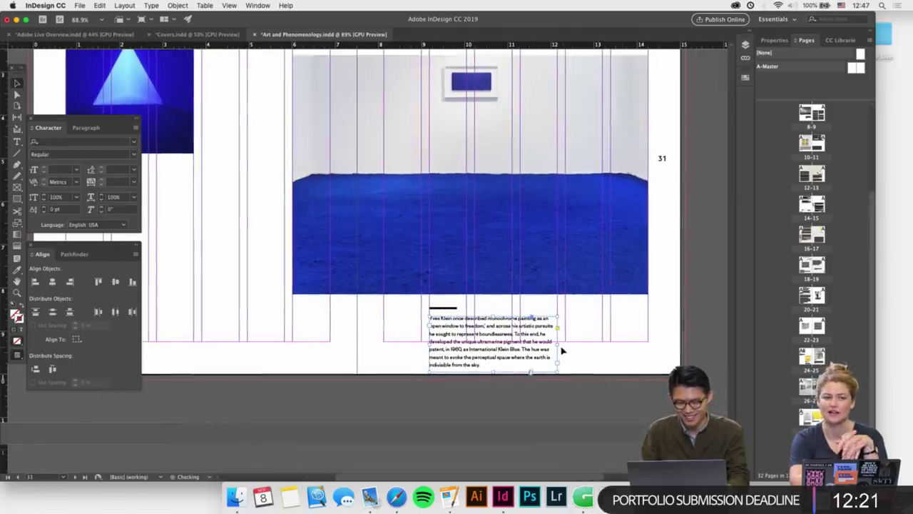
left_click_drag(558, 344, 646, 344)
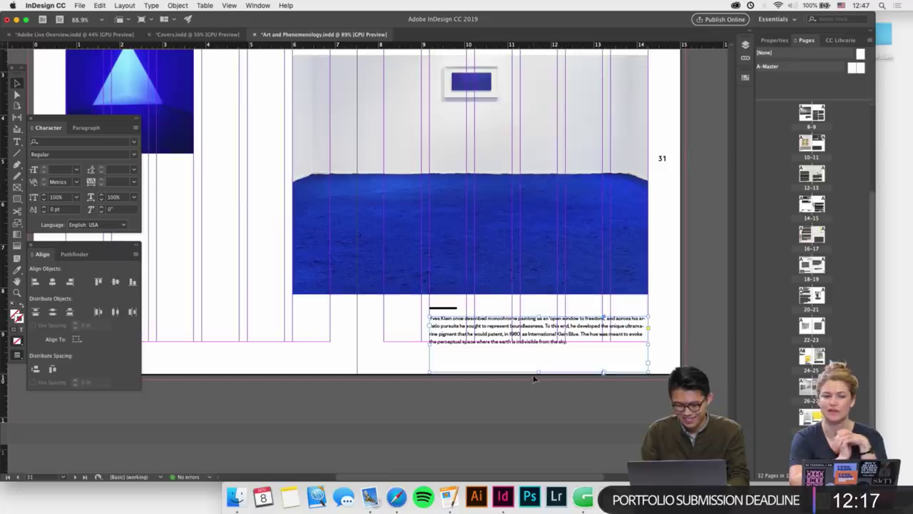
left_click(460, 344)
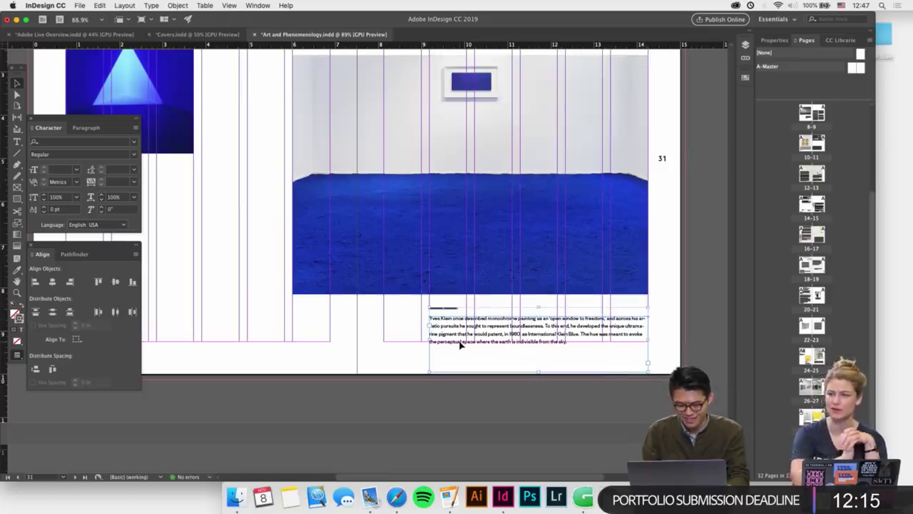
scroll(461, 344, "up", 4)
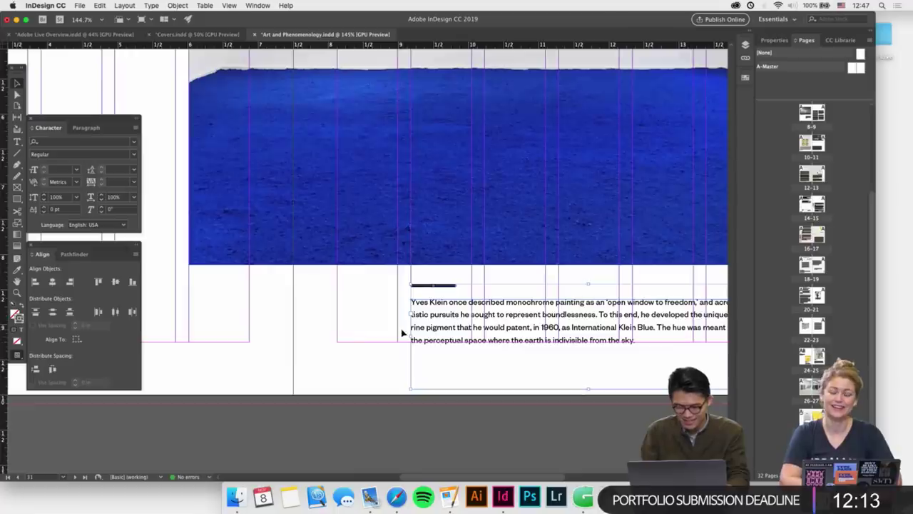
scroll(401, 333, "down", 4)
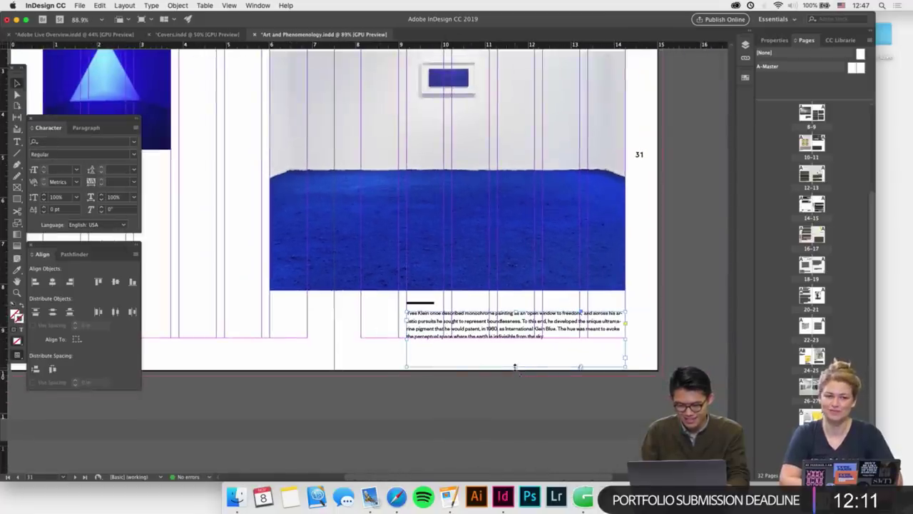
left_click_drag(515, 366, 514, 346)
scroll(499, 372, "down", 2)
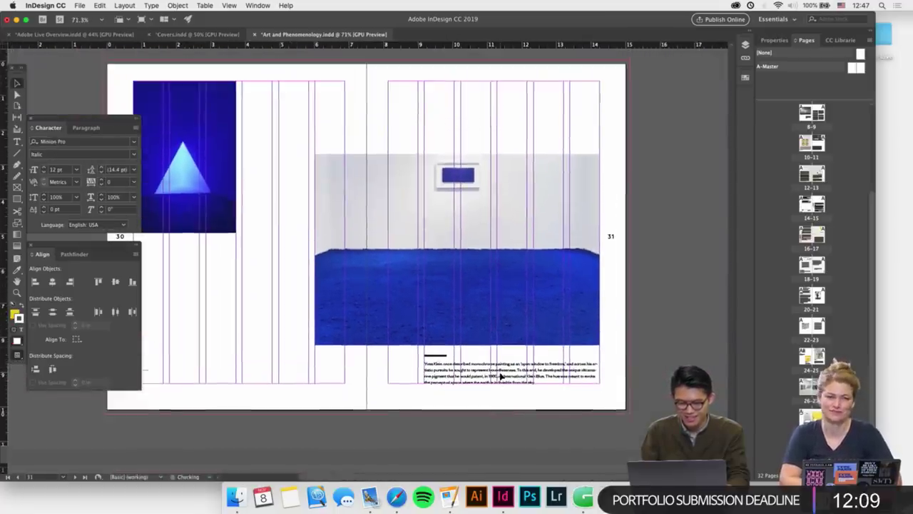
Nudge the gallery photo slightly higher again above its caption
left_click(504, 300)
key("shift+Up")
key("shift+Up")
key("shift+Up")
key("shift+Up")
key("shift+Up")
key("shift+Up")
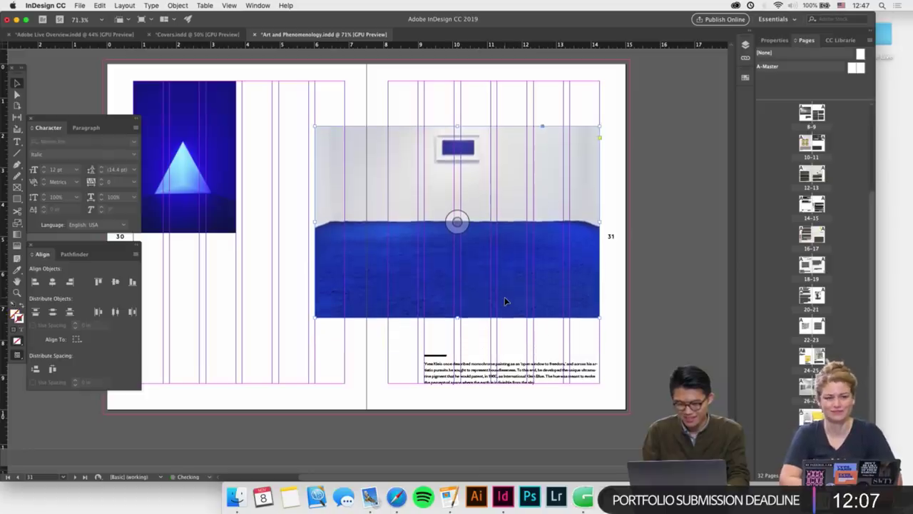
left_click(271, 336)
scroll(272, 336, "left", 3)
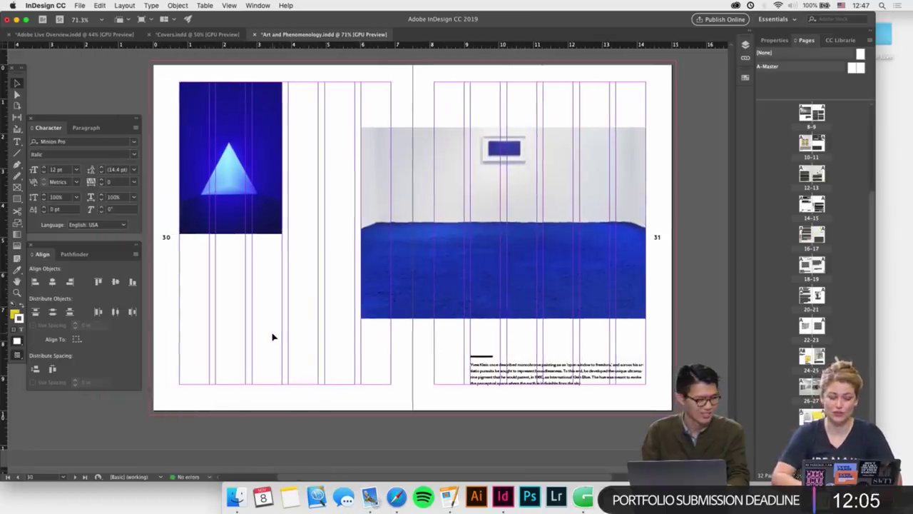
scroll(272, 337, "up", 1)
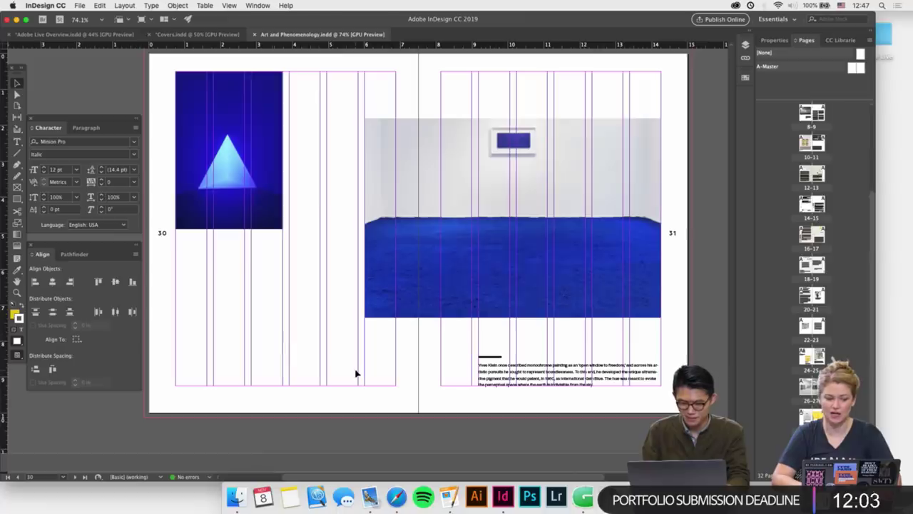
scroll(314, 355, "up", 6)
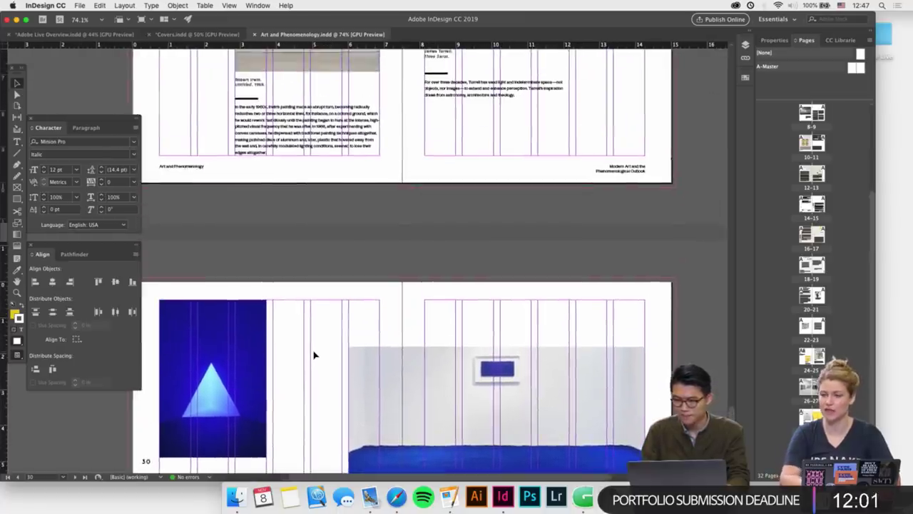
Paste the caption in place and move it just below the triangle image on page 30
left_click(240, 271)
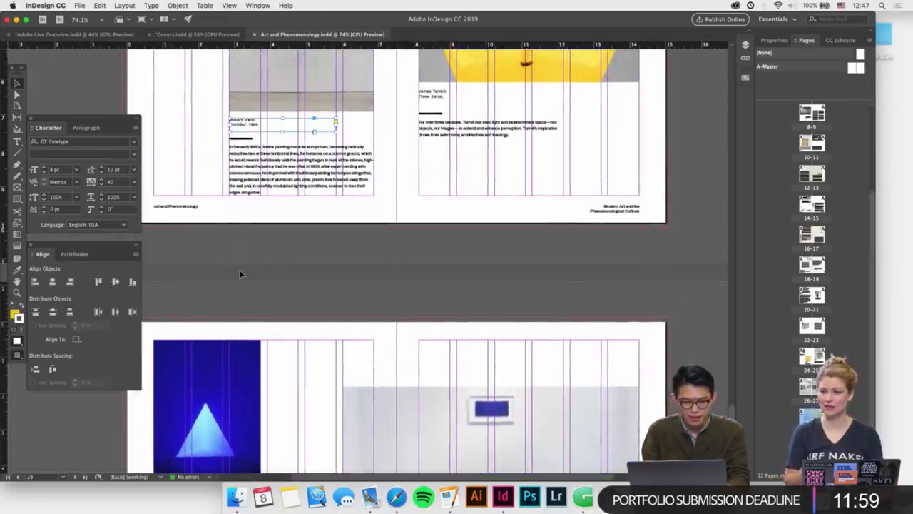
scroll(240, 273, "down", 5)
scroll(242, 304, "up", 3)
right_click(241, 306)
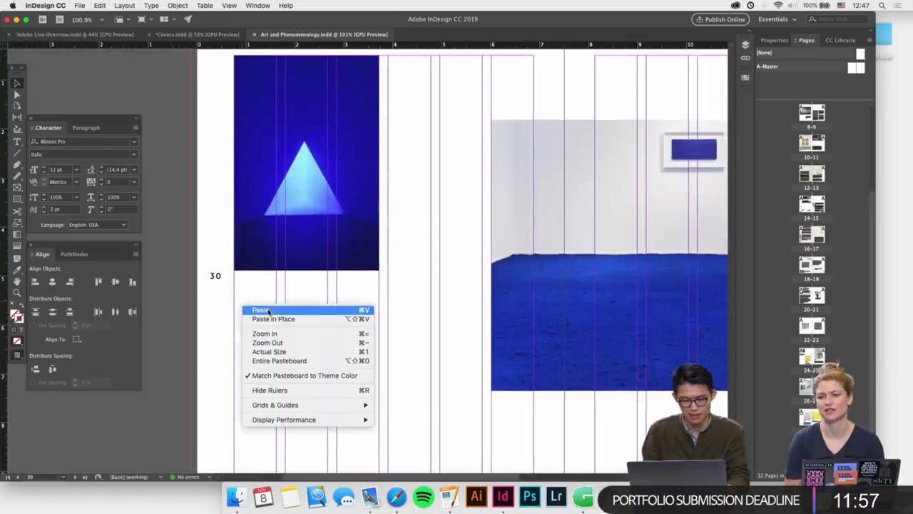
left_click(274, 319)
left_click_drag(362, 391, 260, 291)
left_click(267, 324)
Delete the old Robert Irwin artist name from the caption, then bring up Content Copy
scroll(268, 324, "up", 2)
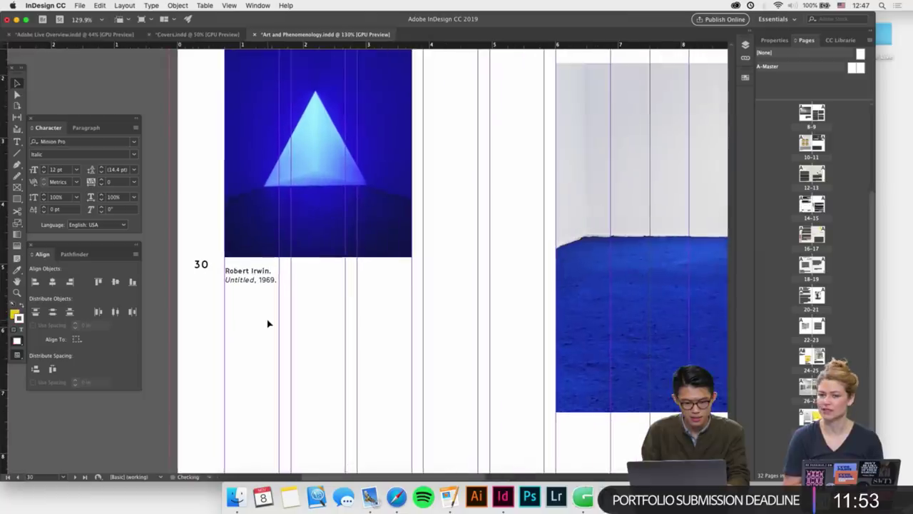
scroll(269, 324, "up", 1)
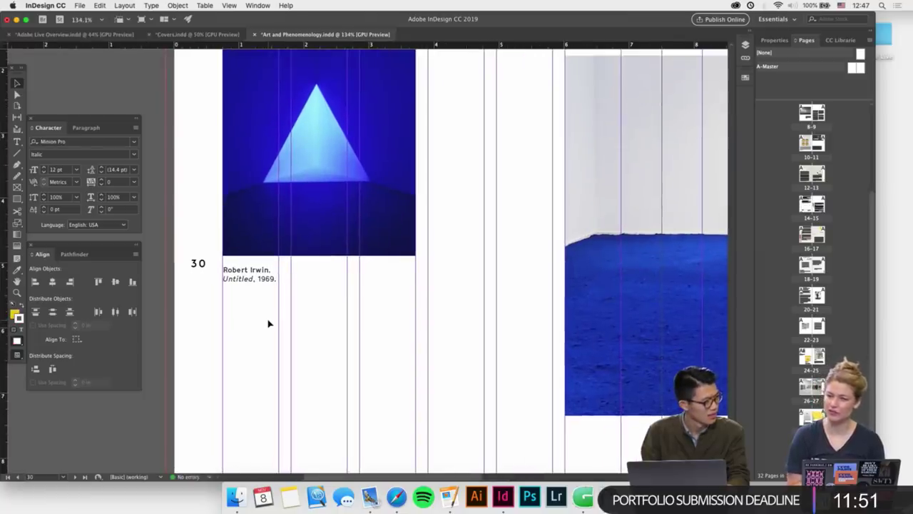
scroll(268, 324, "down", 2)
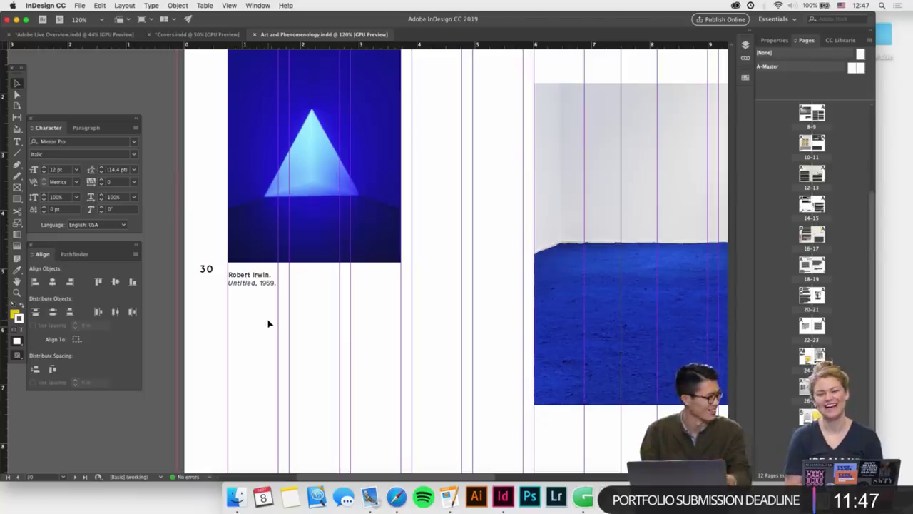
scroll(268, 324, "up", 1)
scroll(268, 324, "up", 1)
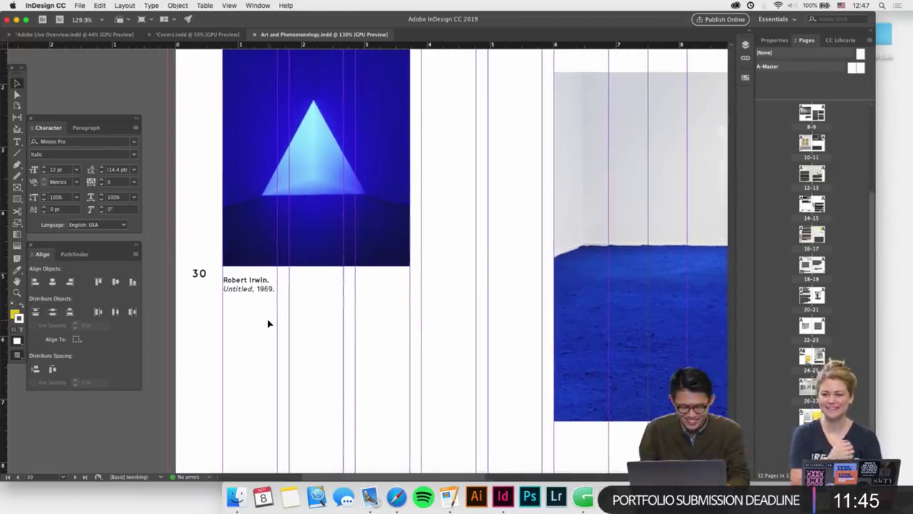
double_click(266, 280)
left_click_drag(266, 280, 222, 279)
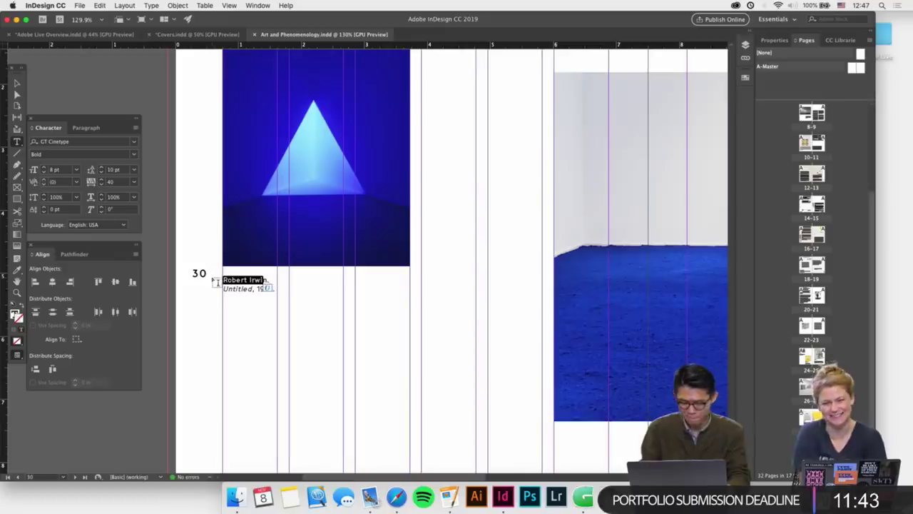
key("BackSpace")
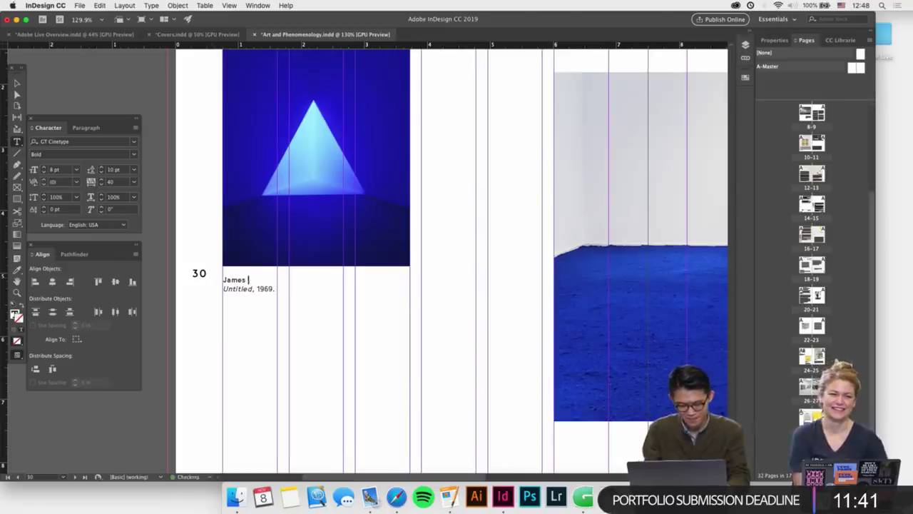
left_click(17, 84)
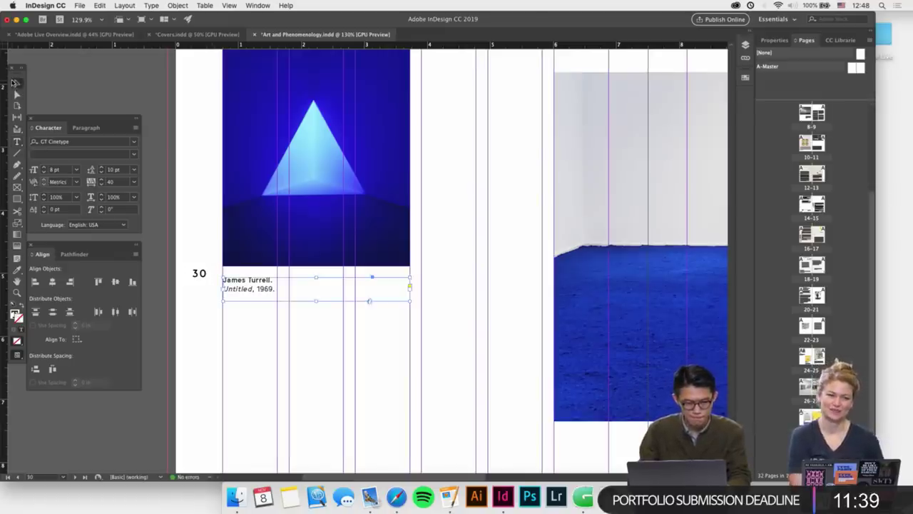
left_click(449, 497)
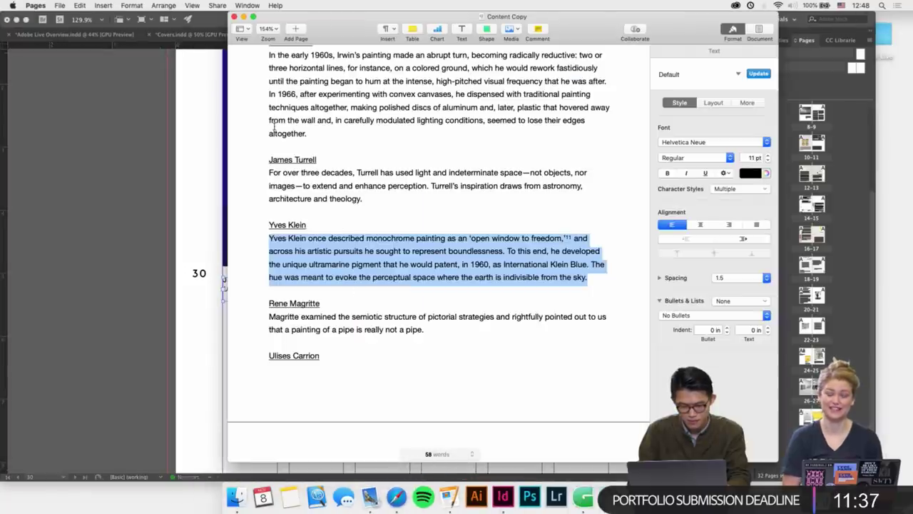
Search the Content Copy document for 'james turrell'
key("super+f")
type("james turrell")
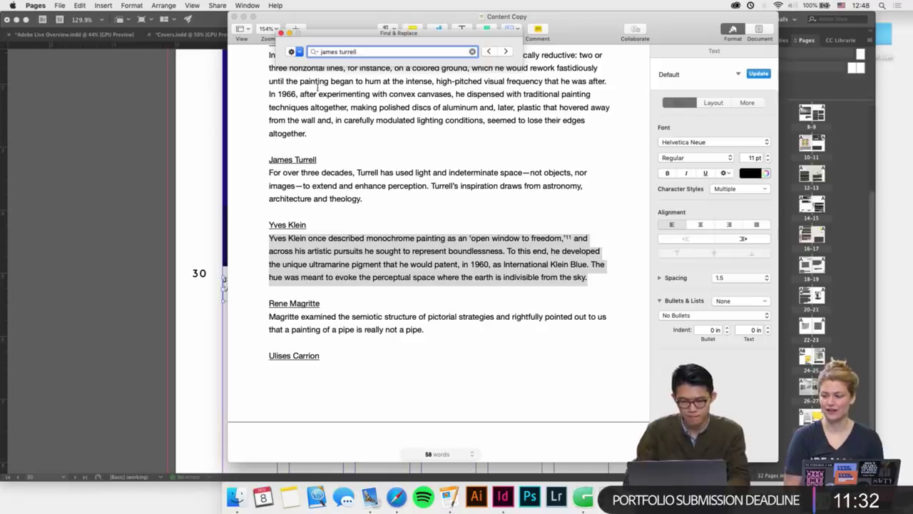
key("Return")
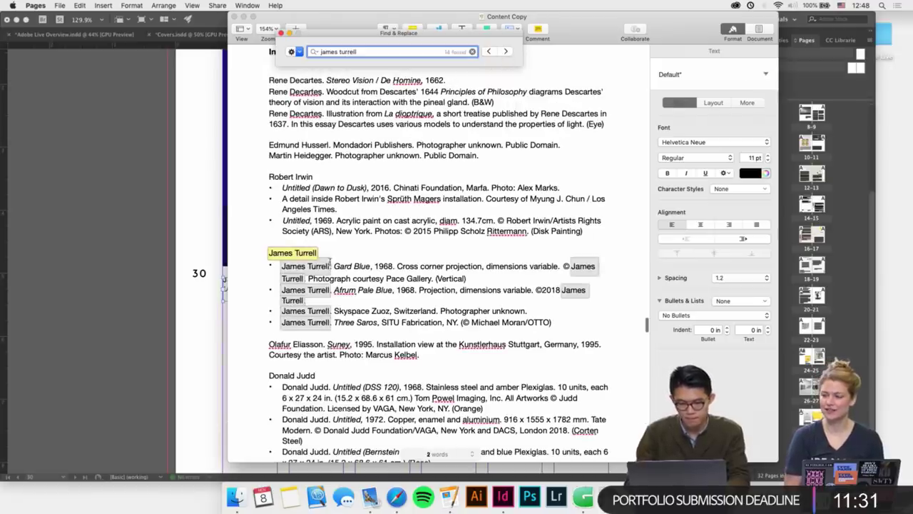
left_click(360, 126)
left_click_drag(317, 33, 337, 34)
left_click(361, 251)
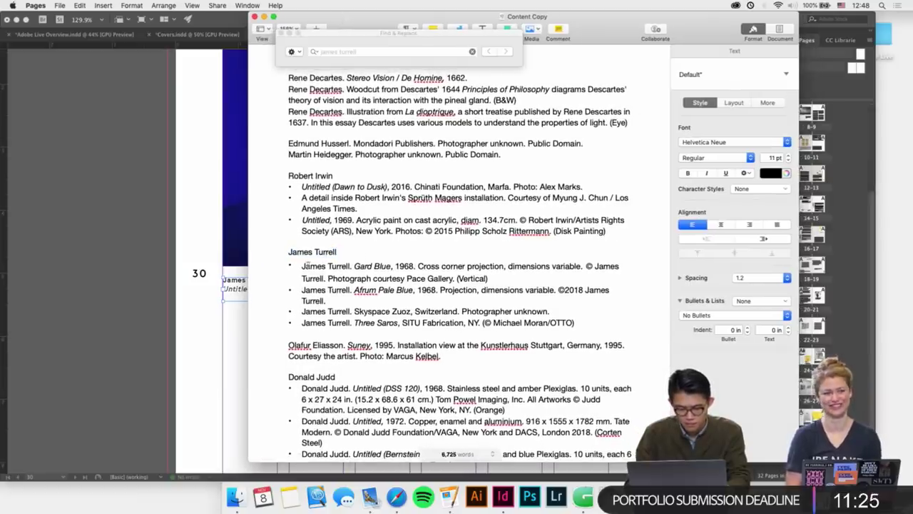
Copy 'Gard Blue, 1968' from the first Turrell credit and return to InDesign
left_click_drag(303, 265, 415, 266)
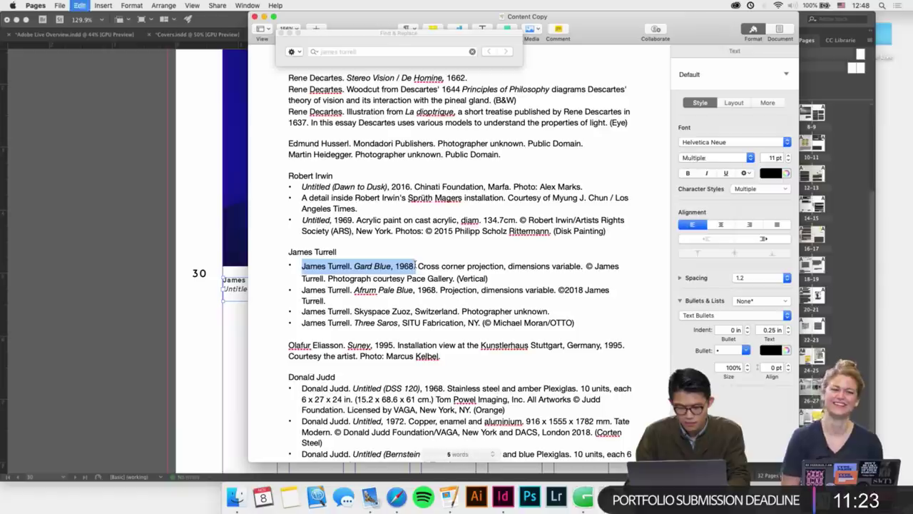
left_click_drag(355, 266, 416, 266)
key("cmd+c")
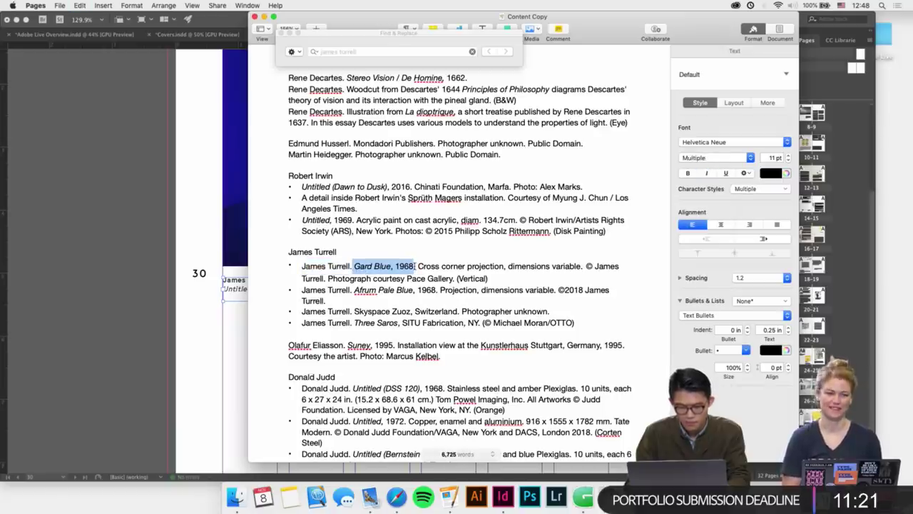
left_click(417, 290)
key("cmd+Tab")
left_click(274, 292)
Replace 'Untitled, 1969' with 'Gard Blue, 1968', removing the leading space and setting 1968 to Regular
left_click_drag(274, 292, 224, 289)
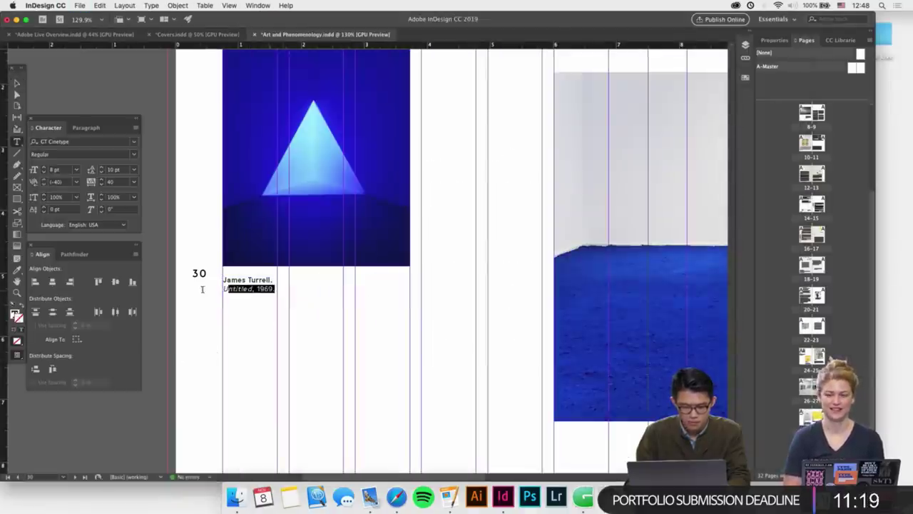
key("cmd+v")
left_click(290, 289)
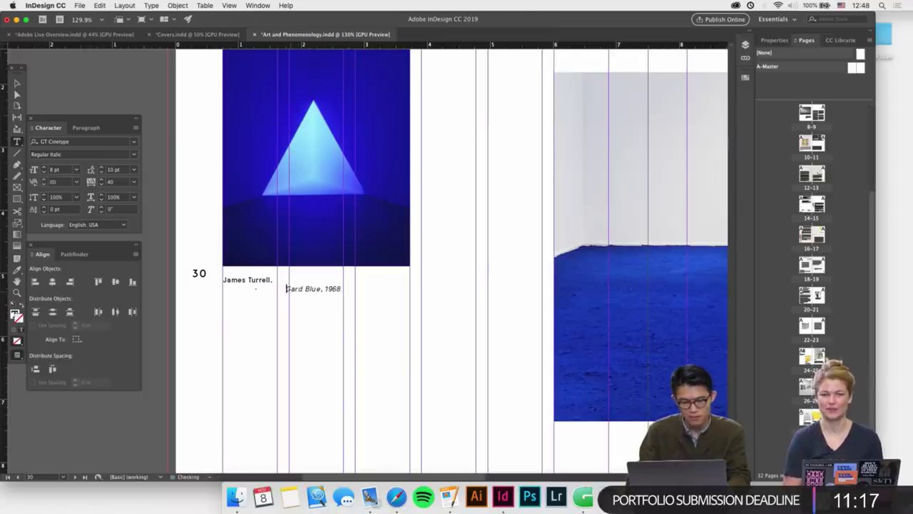
key("BackSpace")
key("BackSpace")
key("BackSpace")
key("BackSpace")
key("BackSpace")
key("BackSpace")
key("BackSpace")
key("BackSpace")
key("BackSpace")
key("BackSpace")
key("BackSpace")
key("BackSpace")
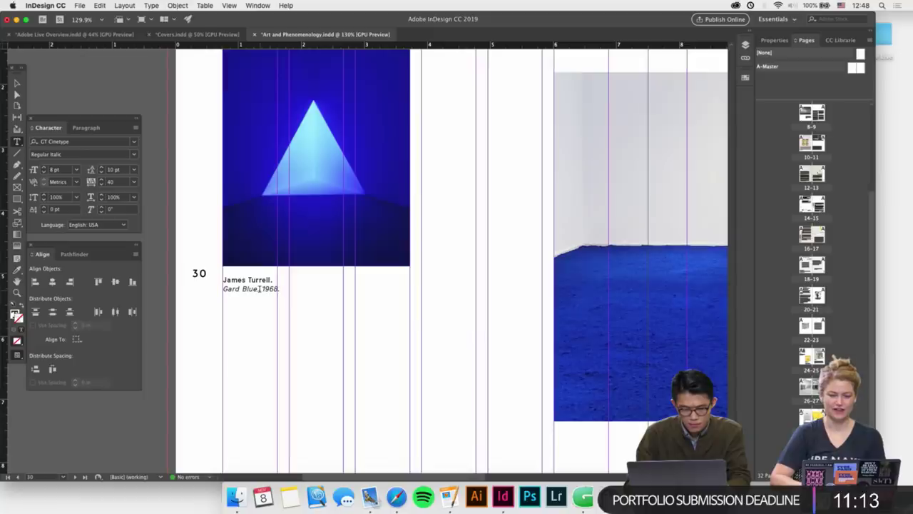
left_click(133, 154)
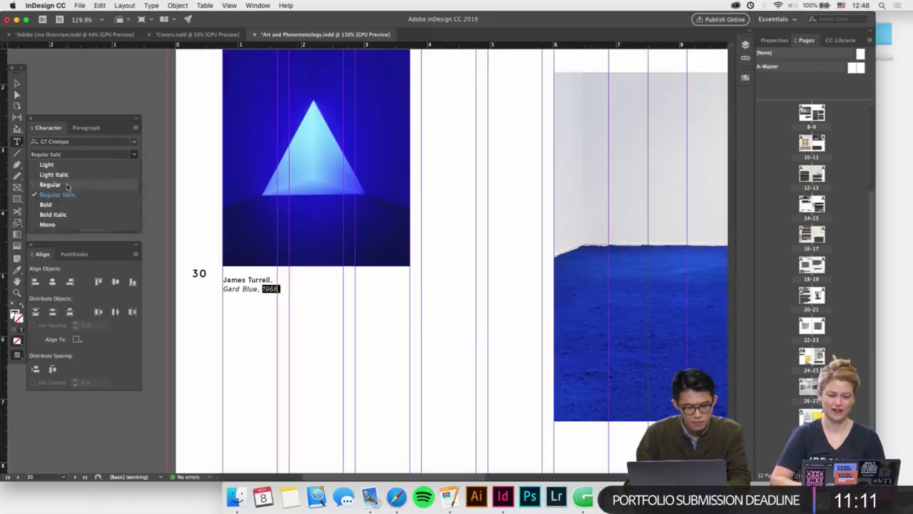
left_click(54, 178)
left_click(18, 84)
key("super+shift+a")
Duplicate the caption under the page 31 gallery photo
scroll(268, 264, "down", 1)
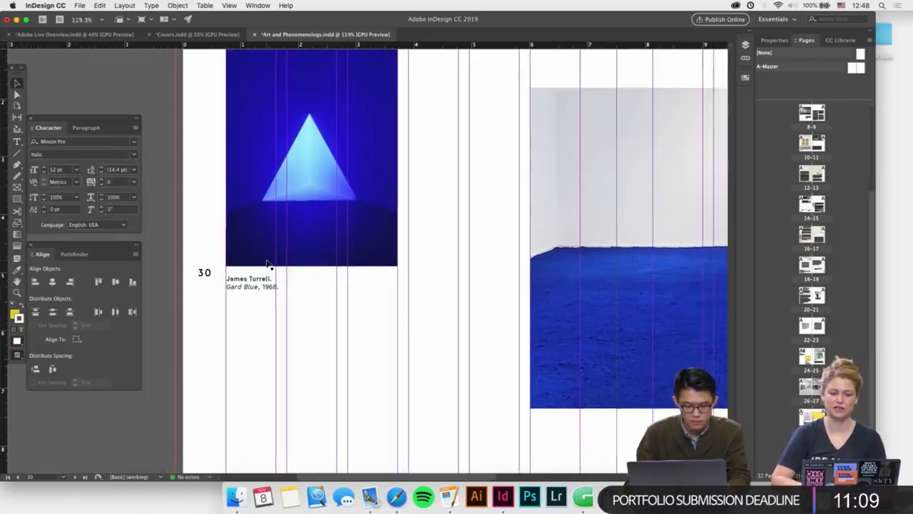
scroll(256, 341, "down", 4)
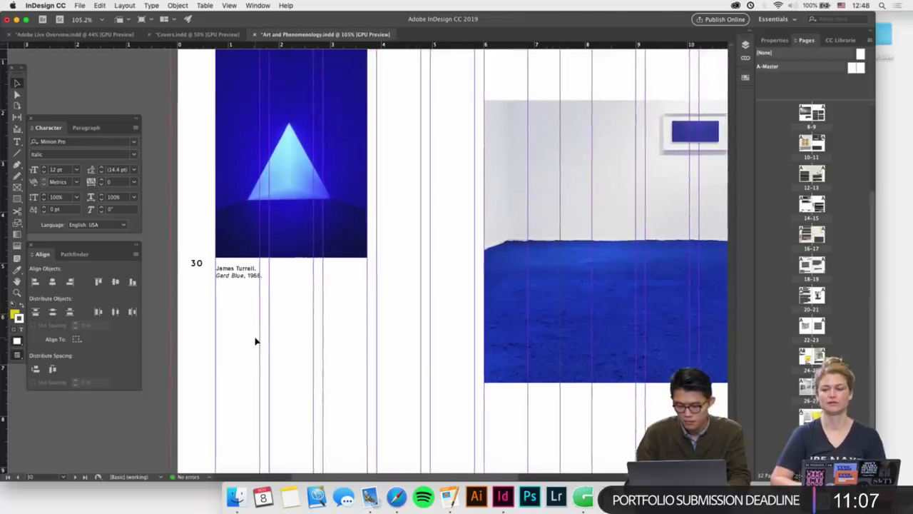
left_click_drag(230, 286, 618, 401)
key("super+shift+a")
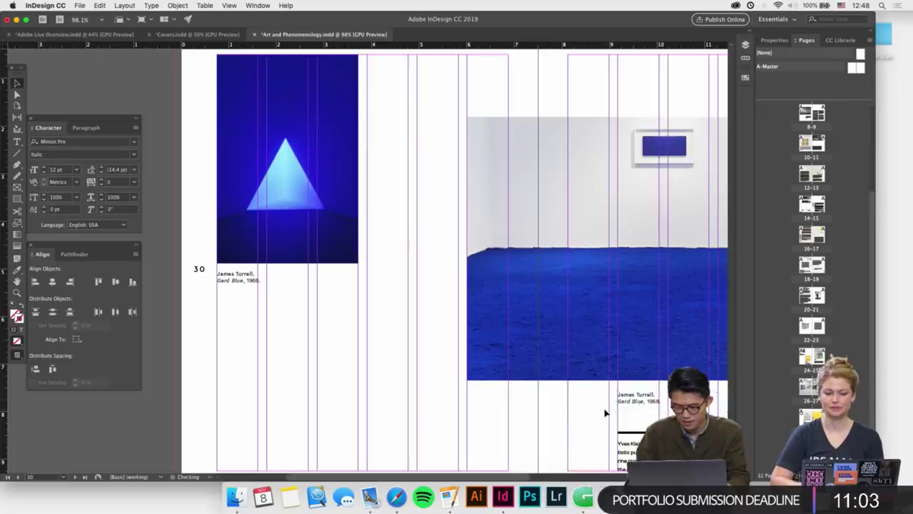
scroll(605, 413, "right", 5)
scroll(605, 413, "up", 3)
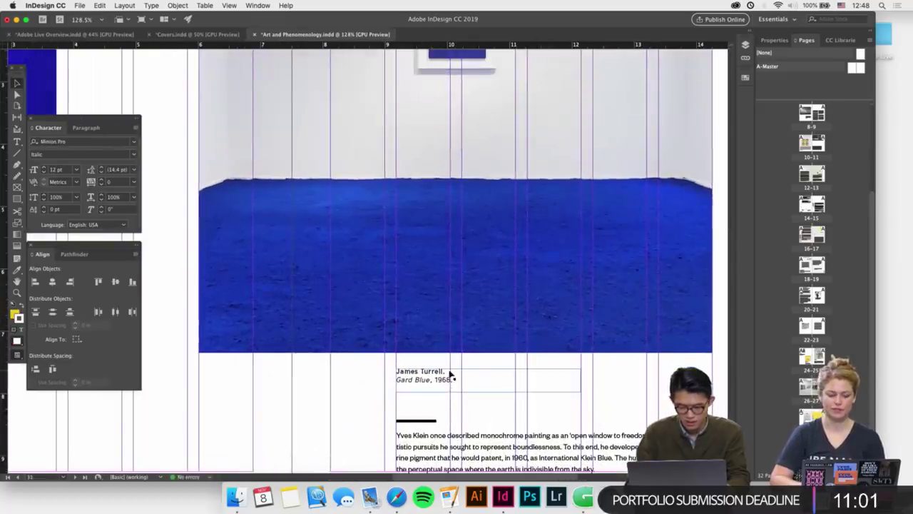
Change the duplicated caption's artist name to Yves, then bring Content Copy forward
double_click(447, 372)
left_click_drag(447, 371, 340, 375)
type("Yves Klein")
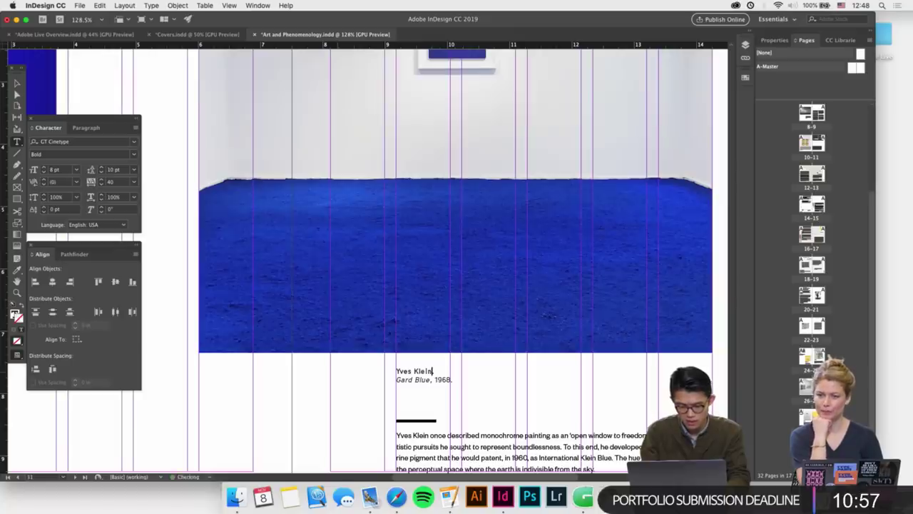
key("Escape")
left_click(236, 498)
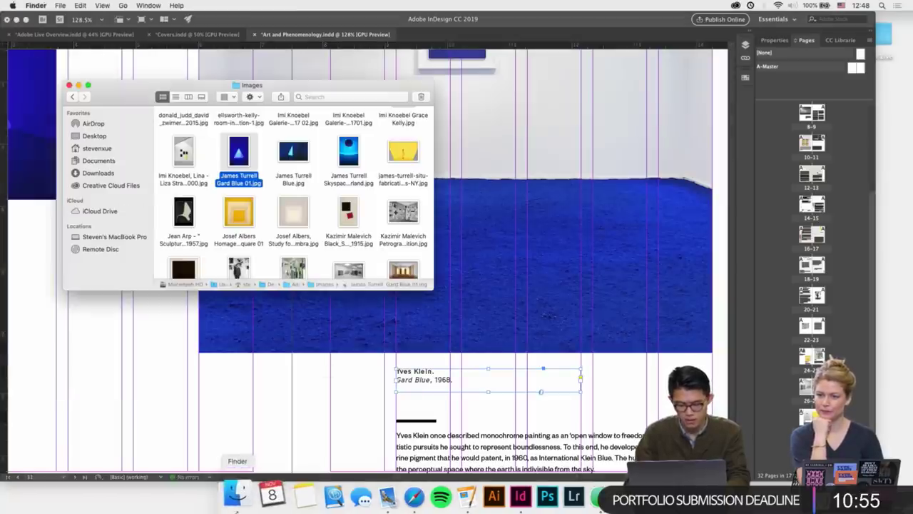
scroll(310, 223, "down", 1)
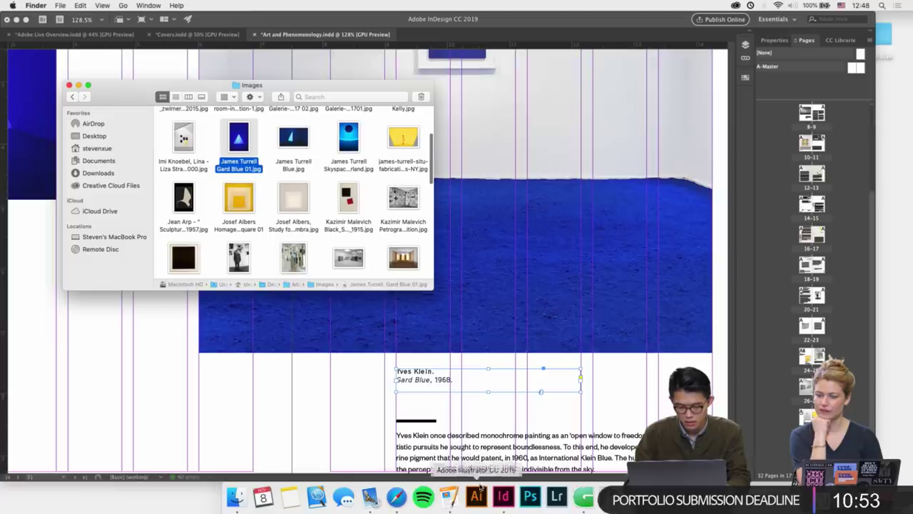
left_click(434, 495)
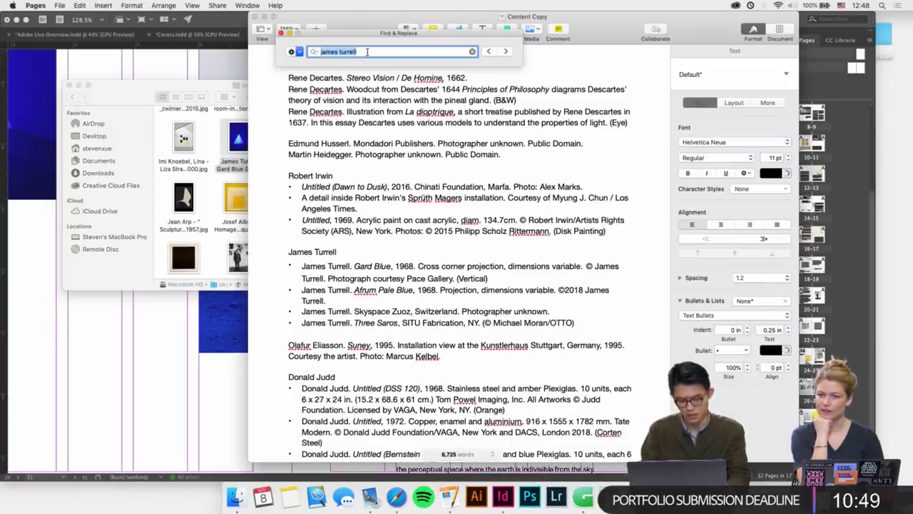
Find 'yves k' in Content Copy and copy 'Pigment pur bleu (1957/2018)' back to InDesign
type("yves klein")
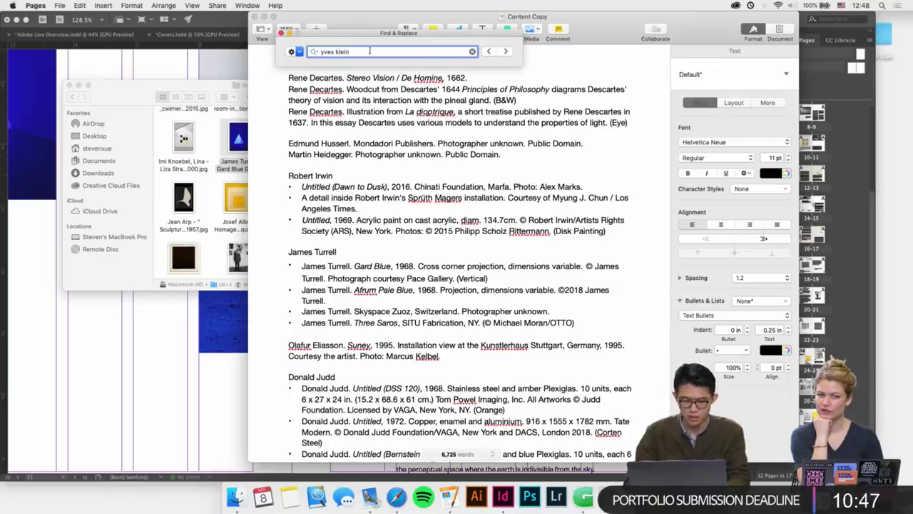
key("Escape")
scroll(371, 214, "down", 1)
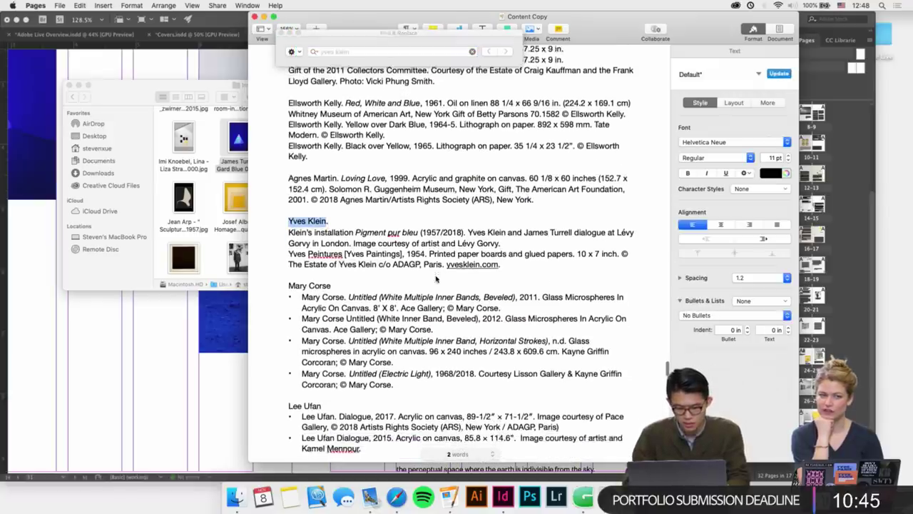
left_click_drag(355, 226, 465, 226)
key("super+c")
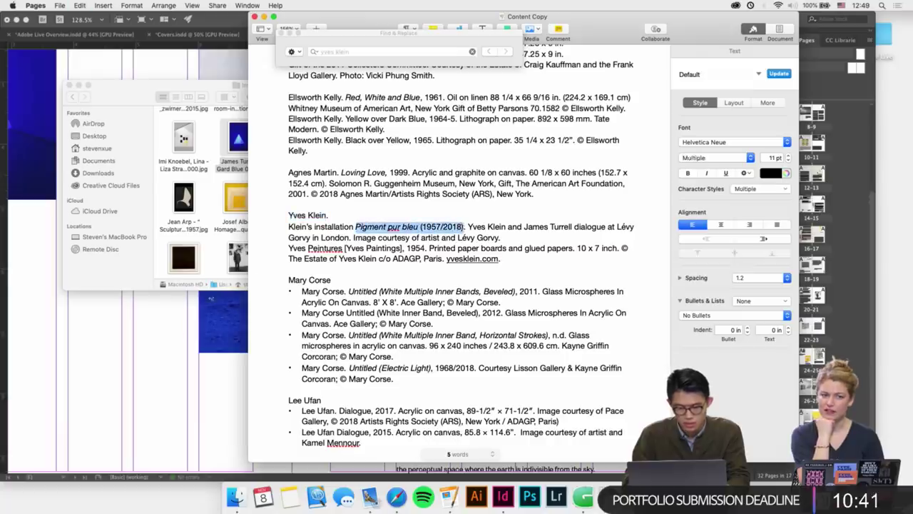
key("super+Tab")
scroll(454, 402, "up", 2)
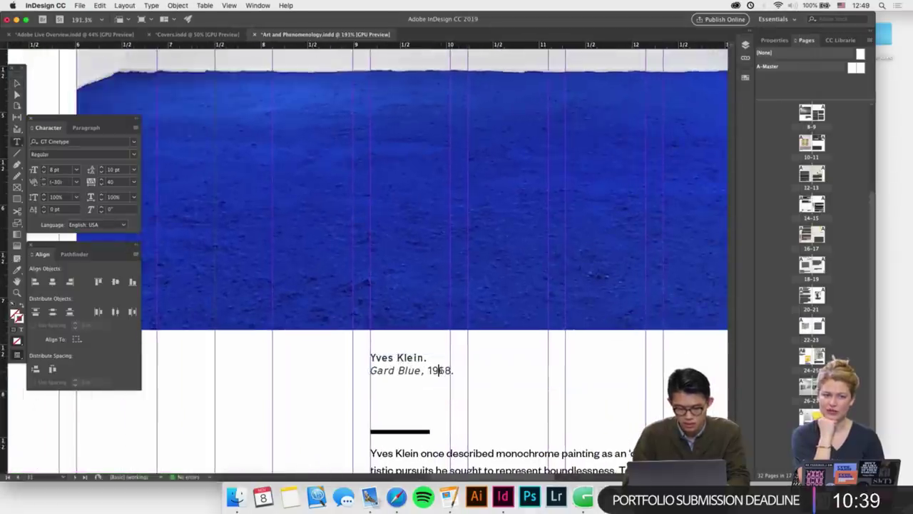
Retitle the caption 'Pigment pur bleu, 1957/2018' with the date set to Regular
triple_click(439, 370)
key("super+v")
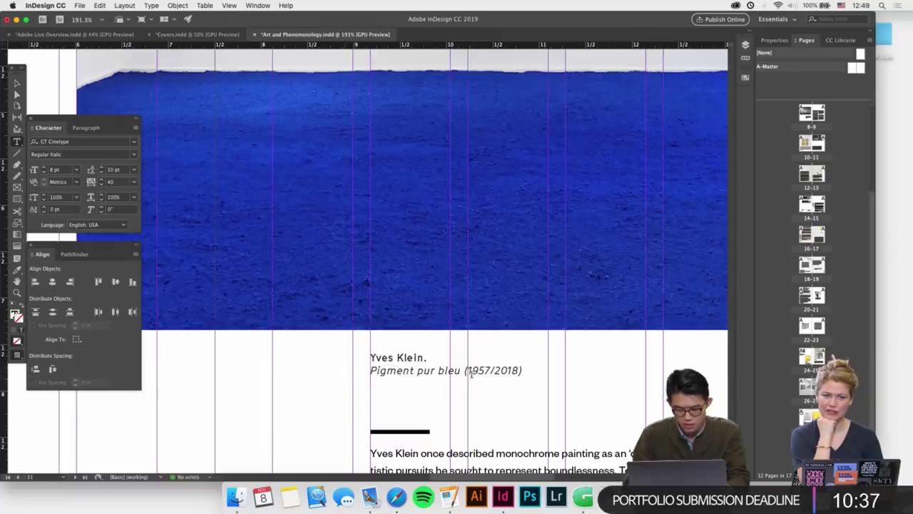
left_click(465, 370)
key("BackSpace")
key("BackSpace")
type(",")
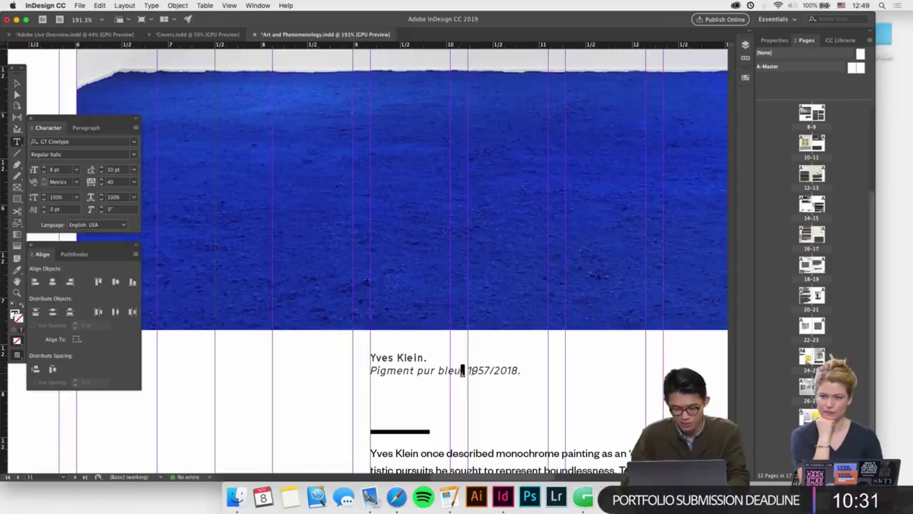
left_click_drag(462, 370, 522, 370)
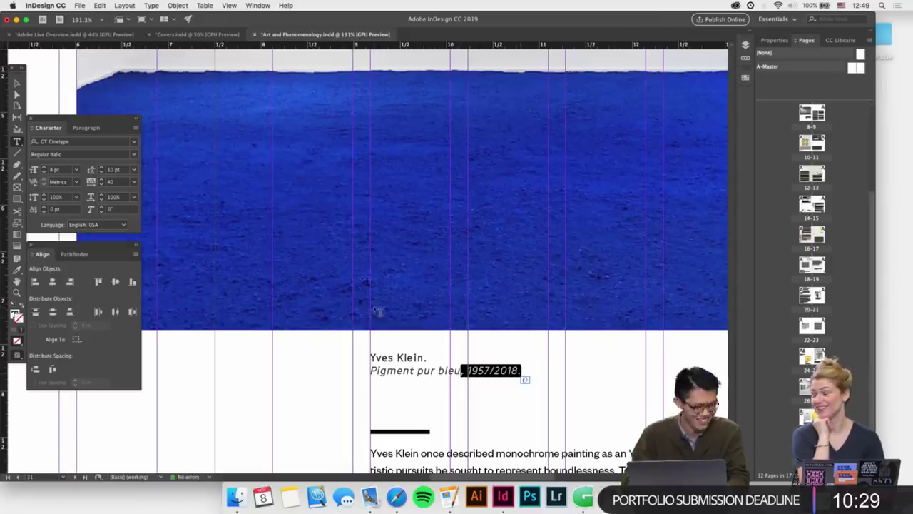
left_click(134, 157)
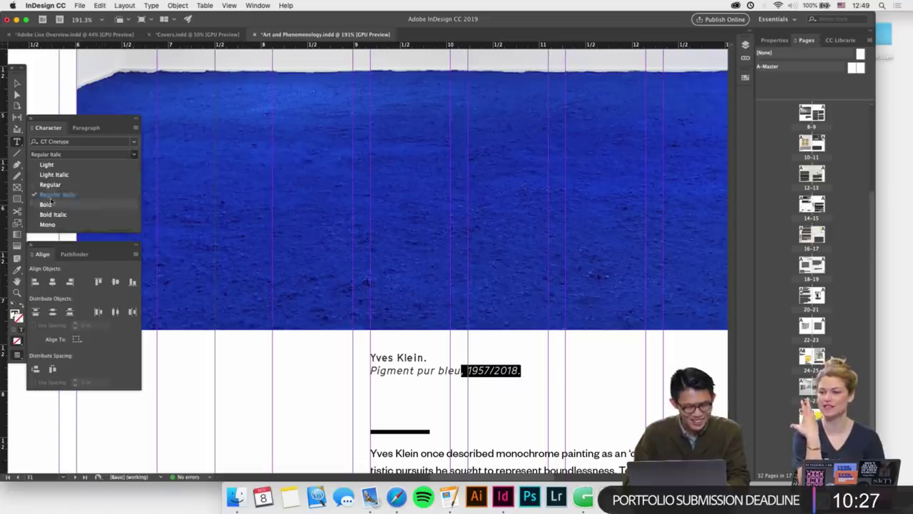
left_click(51, 186)
left_click(15, 81)
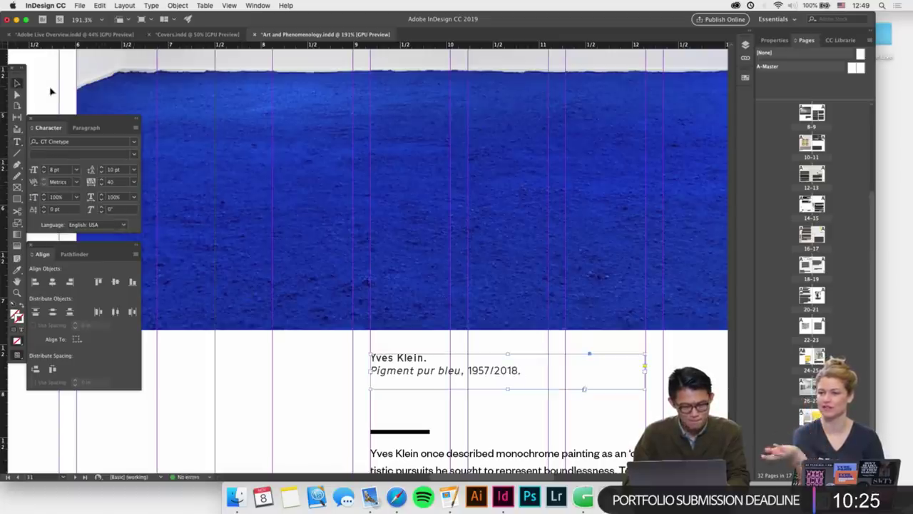
Move the gallery image and Yves Klein caption down slightly together
scroll(356, 275, "down", 3)
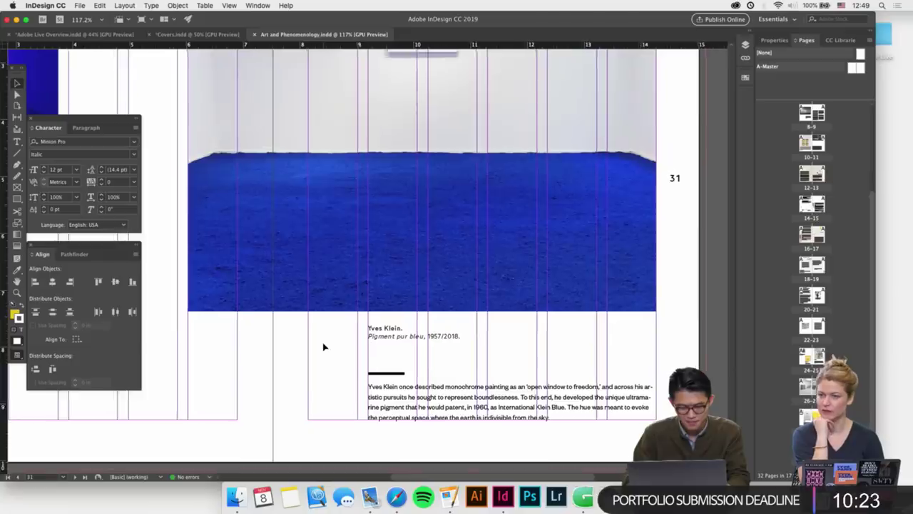
scroll(327, 342, "down", 2)
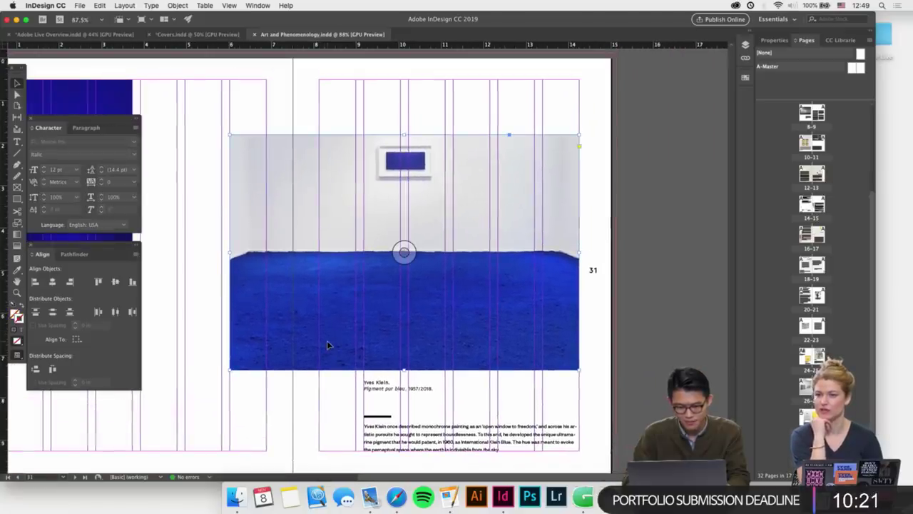
left_click(392, 391)
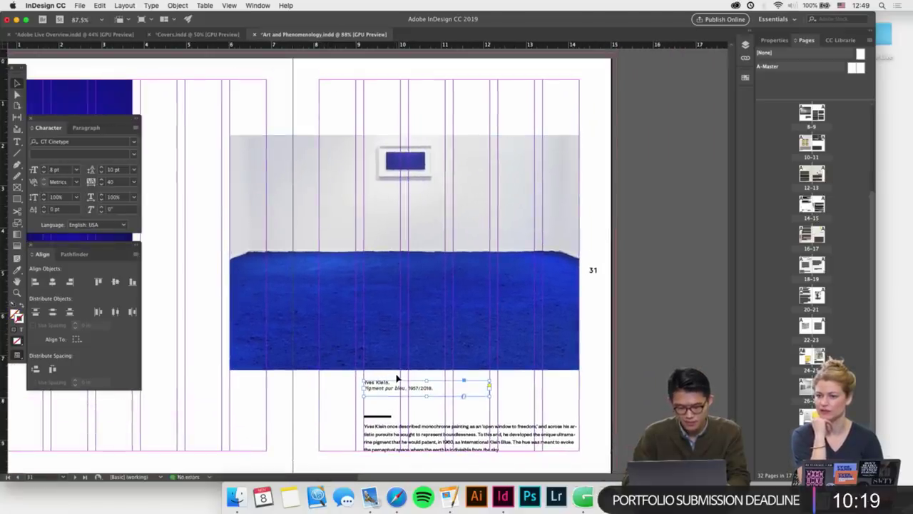
left_click_drag(404, 257, 404, 265)
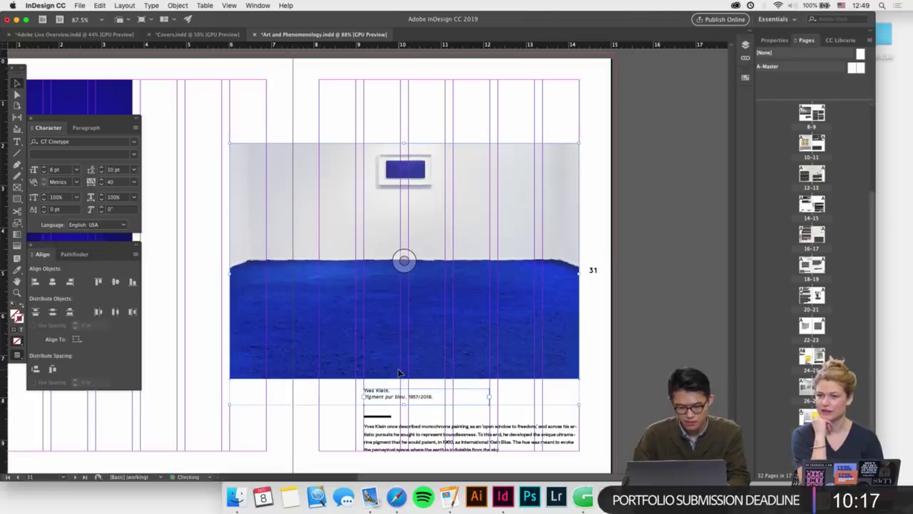
left_click(307, 452)
scroll(356, 433, "down", 3)
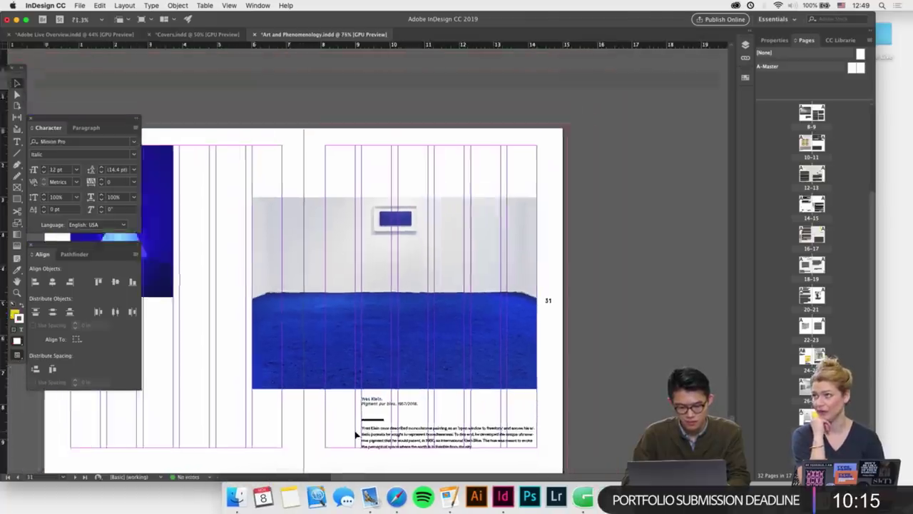
scroll(355, 435, "down", 2)
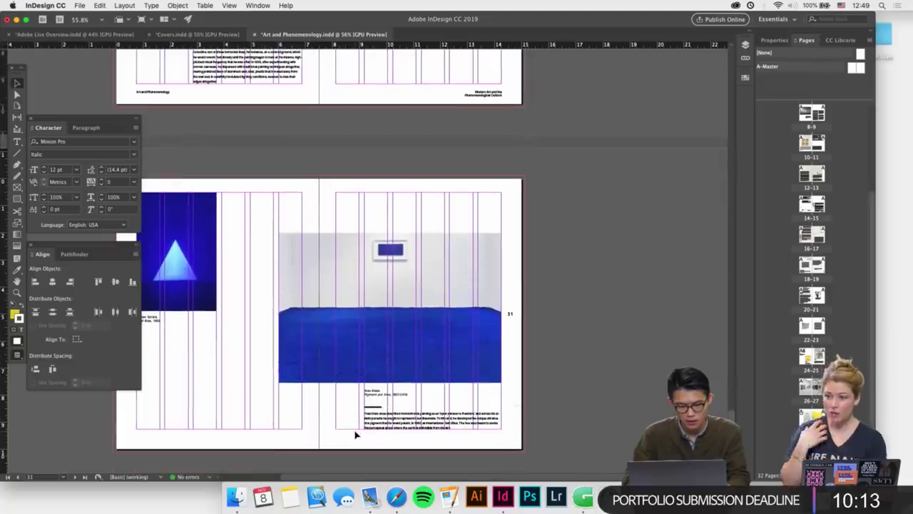
Jump to the Yves Klein essay paragraph in Content Copy via the search, then return to InDesign
key("t")
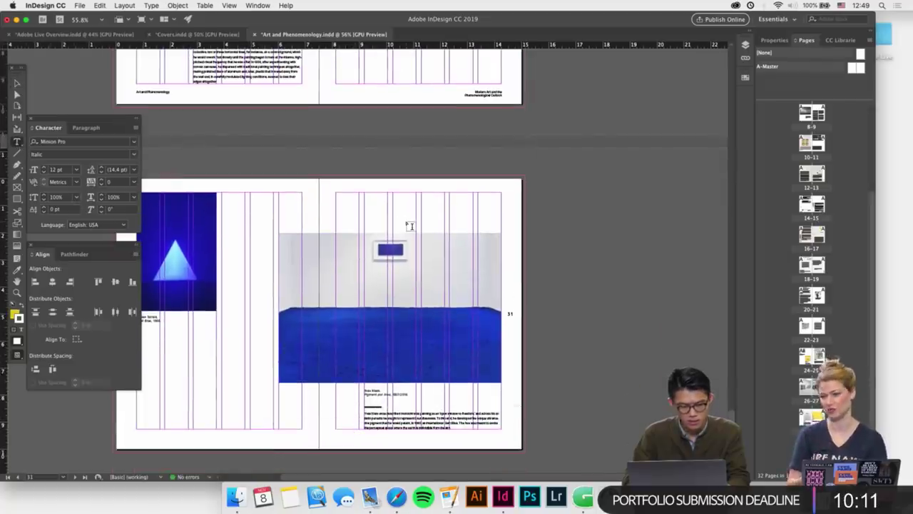
scroll(407, 222, "up", 5)
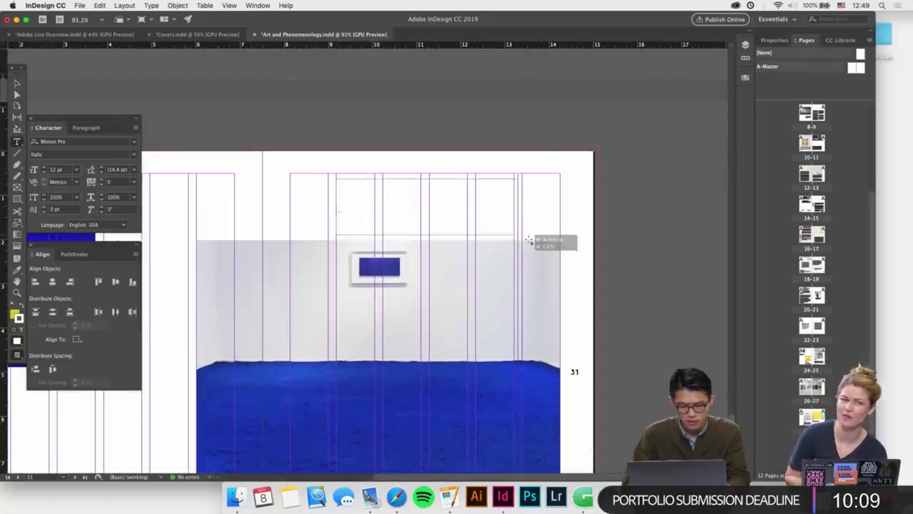
left_click(451, 493)
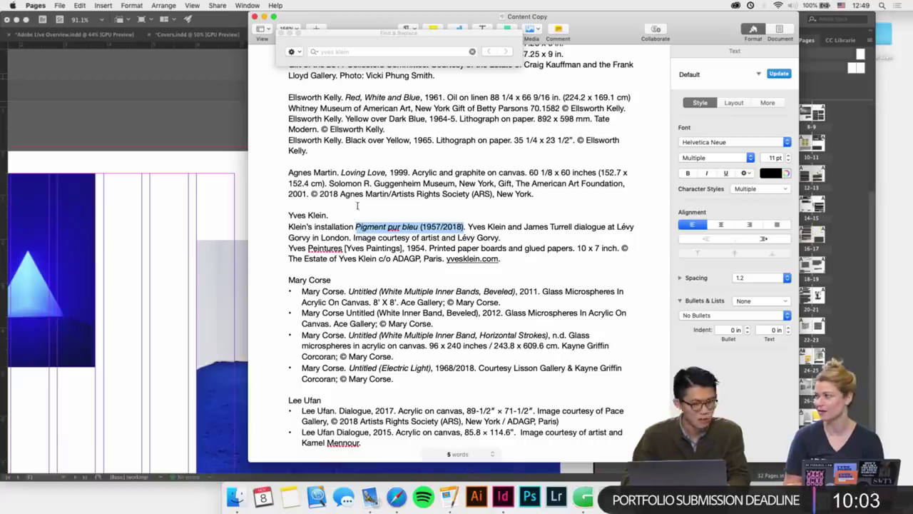
left_click(414, 40)
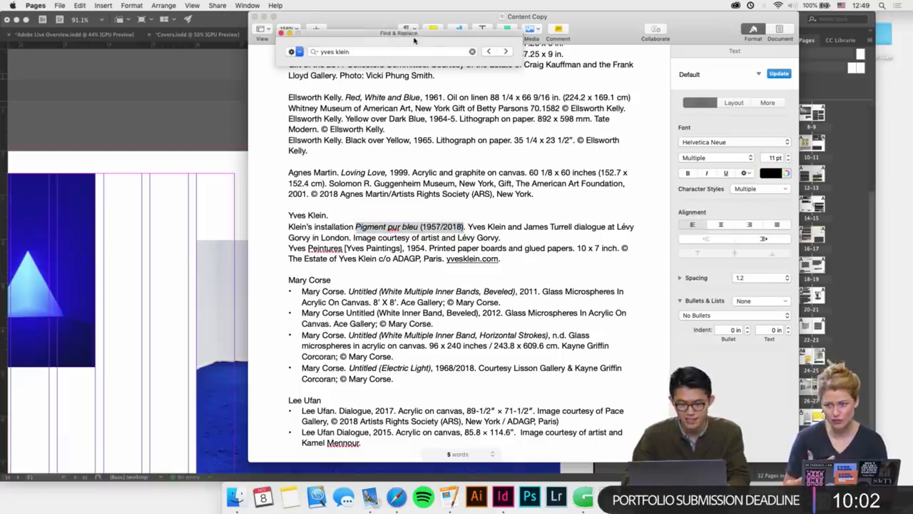
left_click(491, 54)
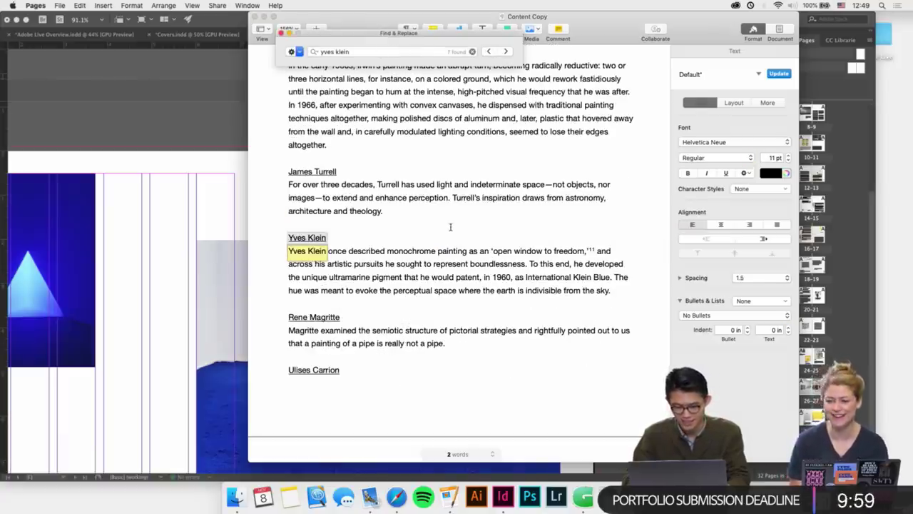
left_click(209, 342)
Select the opening Klein sentence ending in 'boundlessness' and place the cursor in the empty frame above the image
scroll(209, 343, "down", 10)
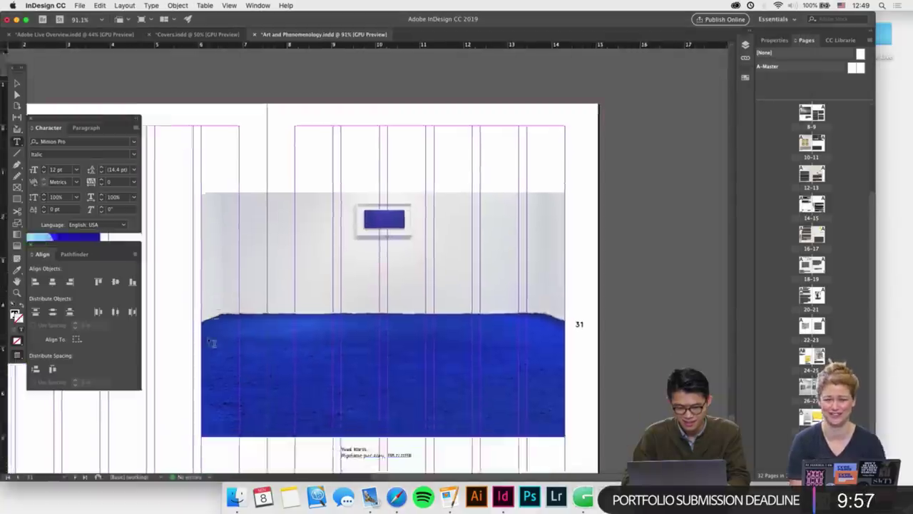
scroll(212, 344, "up", 5)
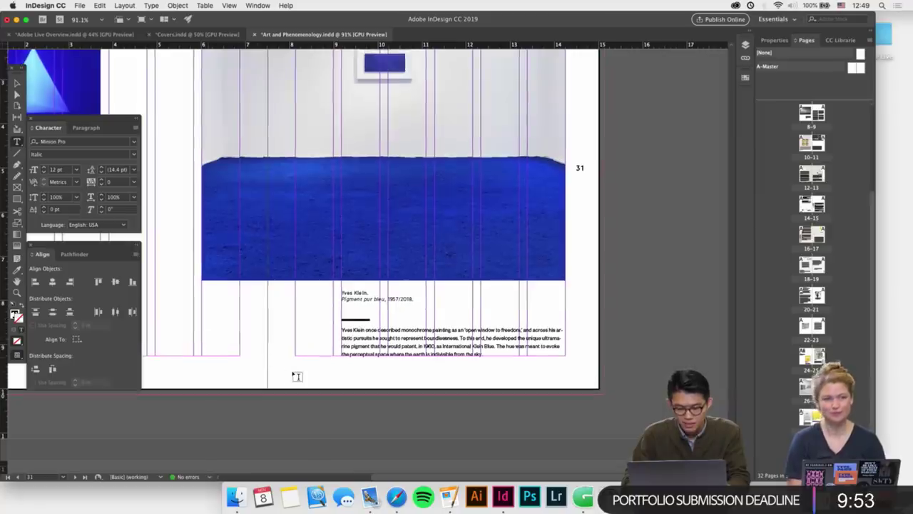
scroll(296, 377, "up", 3)
scroll(297, 376, "right", 1)
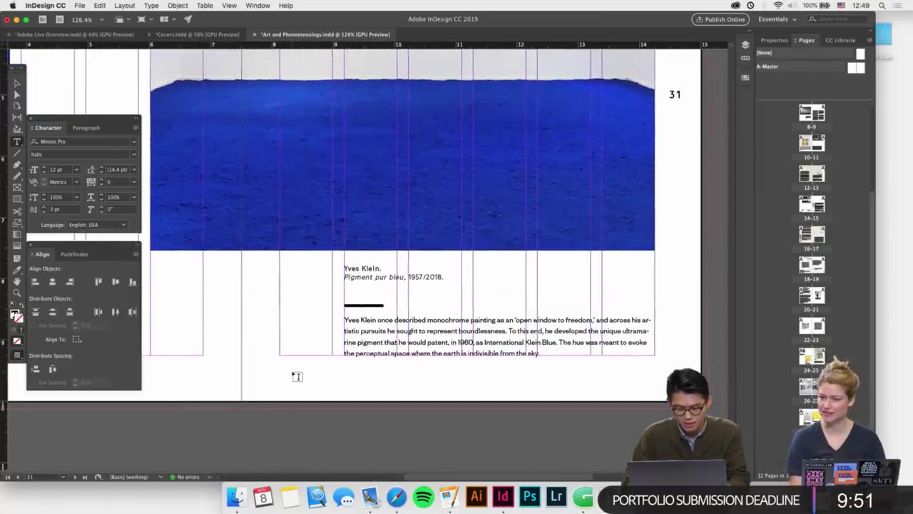
scroll(296, 376, "up", 1)
scroll(297, 376, "right", 2)
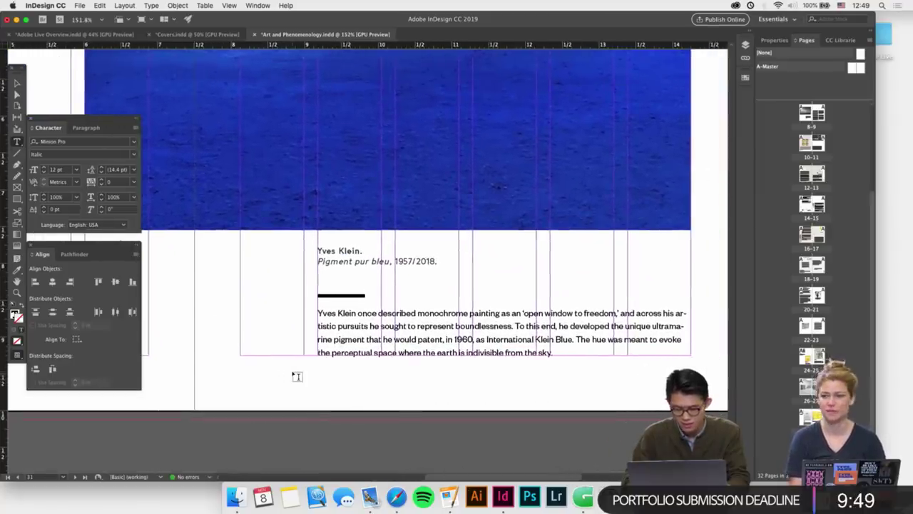
scroll(297, 376, "right", 1)
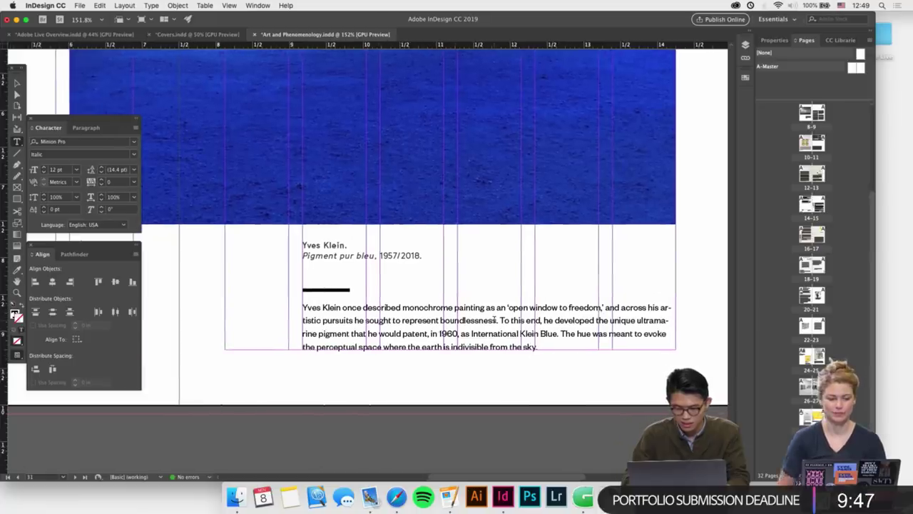
left_click_drag(500, 321, 302, 307)
key("super+c")
scroll(415, 308, "up", 8)
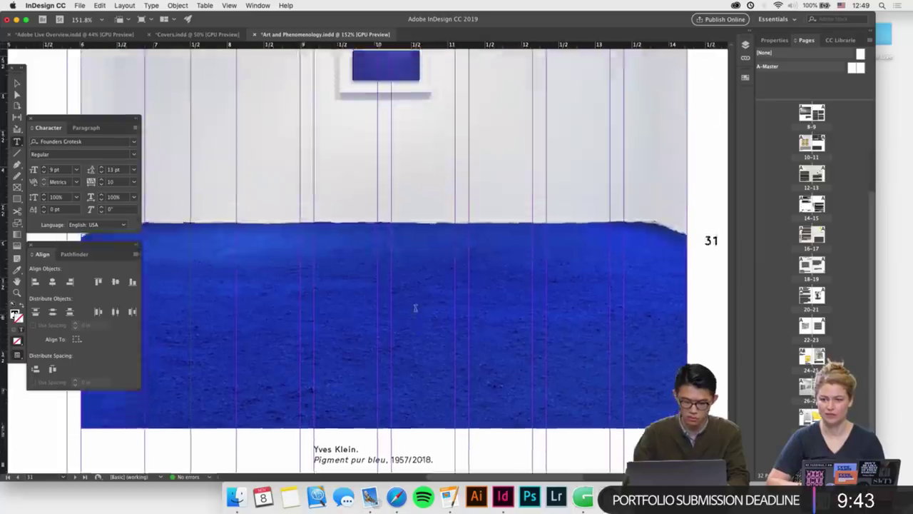
left_click(367, 169)
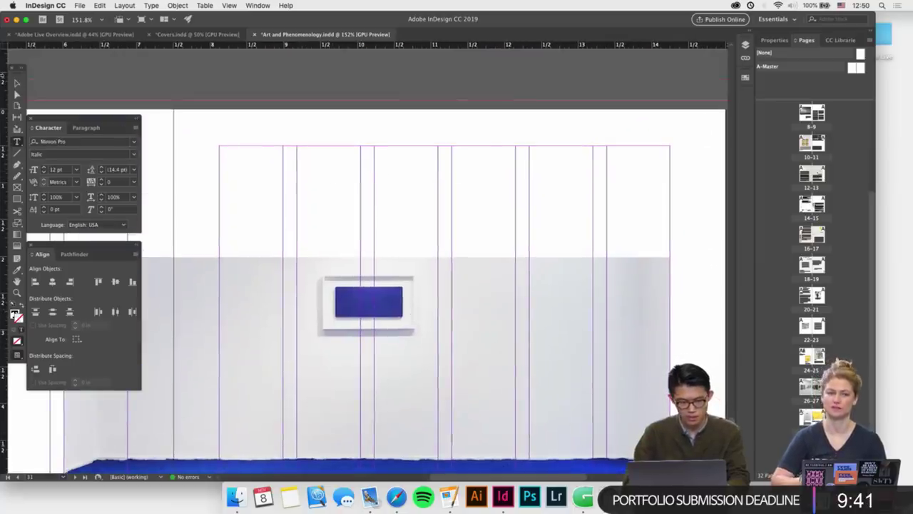
Paste Klein's 'open window to freedom' sentence into the empty frame and apply the Image Commentary character style
key("super+v")
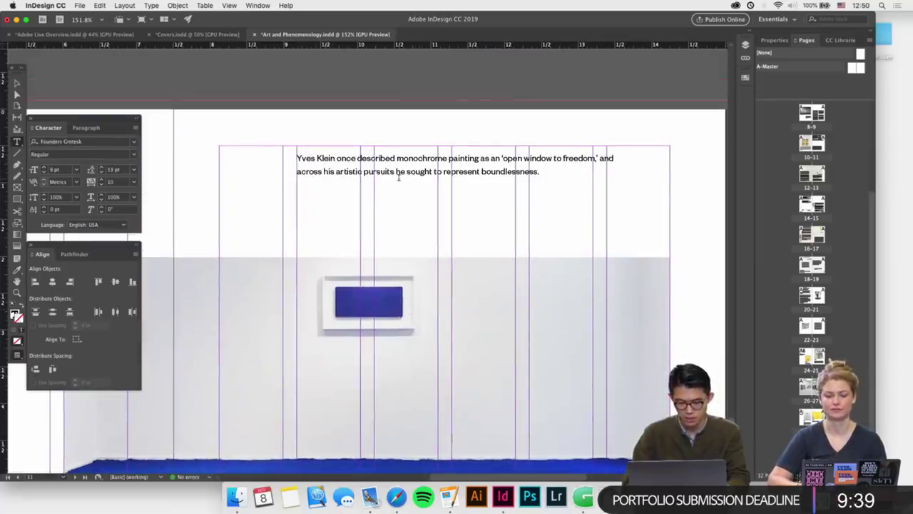
key("super+a")
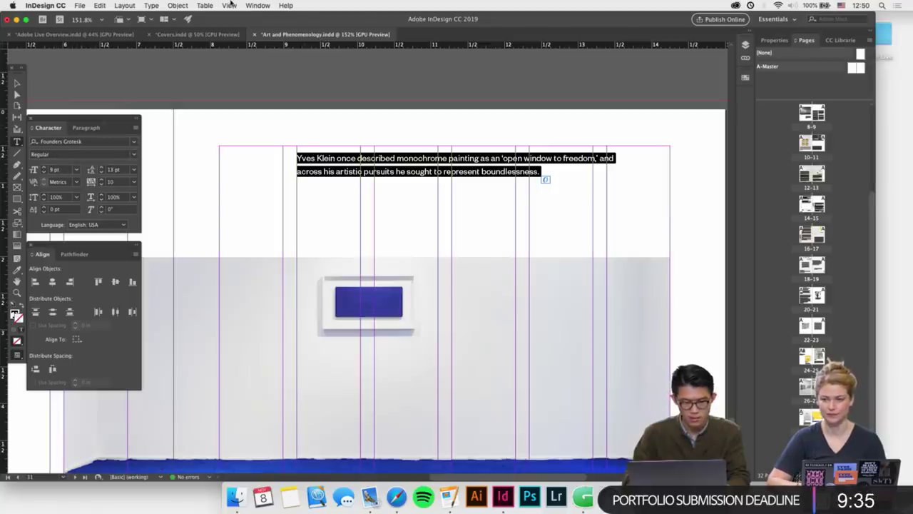
left_click(207, 5)
mouse_move(154, 5)
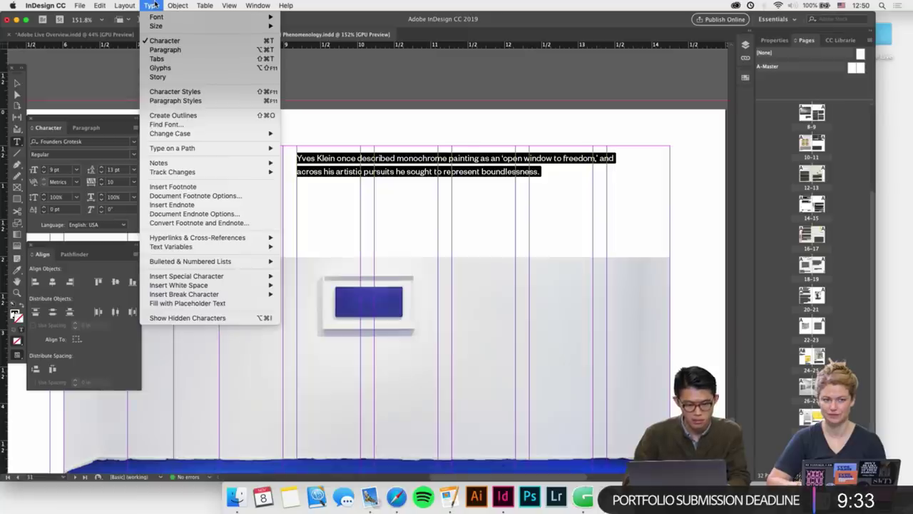
left_click(178, 91)
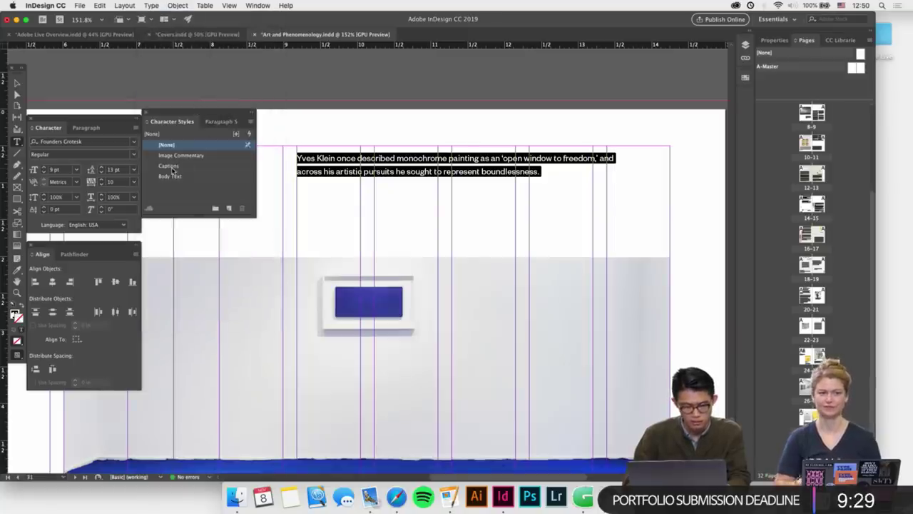
left_click(172, 167)
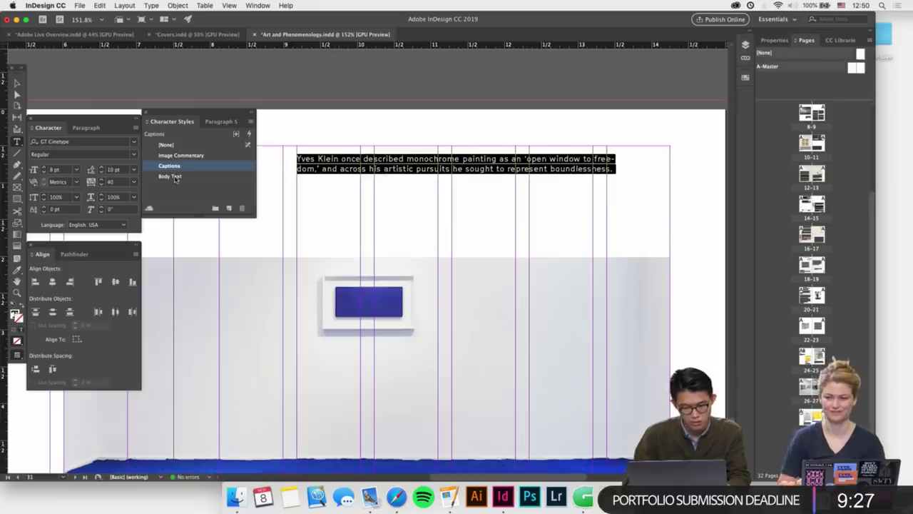
left_click(175, 155)
left_click(149, 110)
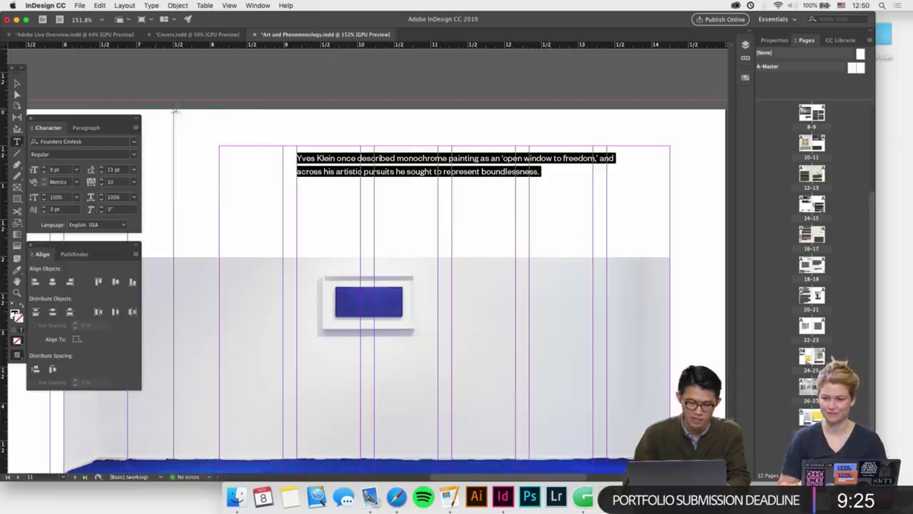
left_click(300, 143)
scroll(364, 192, "down", 5)
scroll(365, 193, "up", 15)
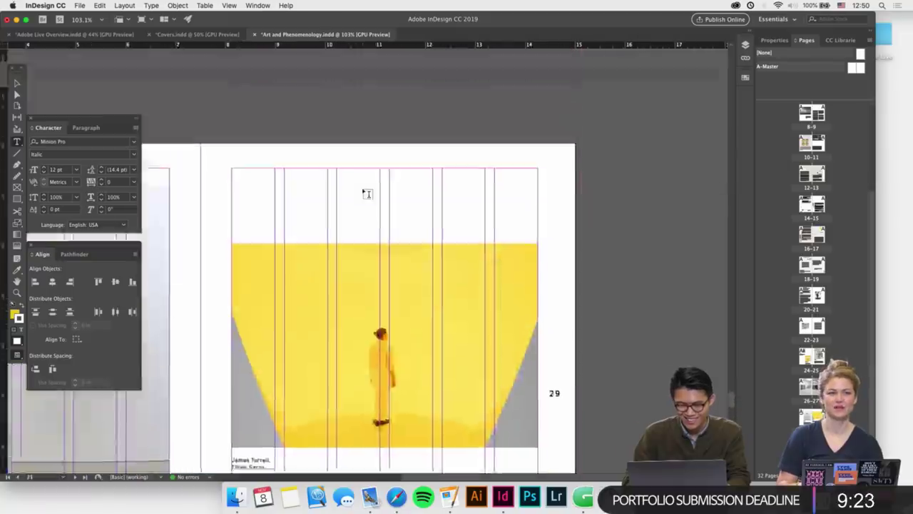
scroll(302, 154, "up", 12)
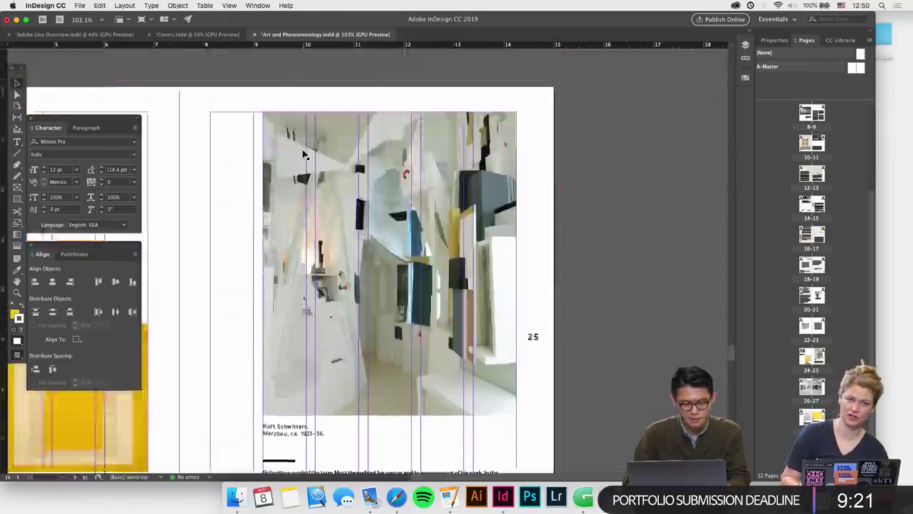
scroll(303, 154, "up", 8)
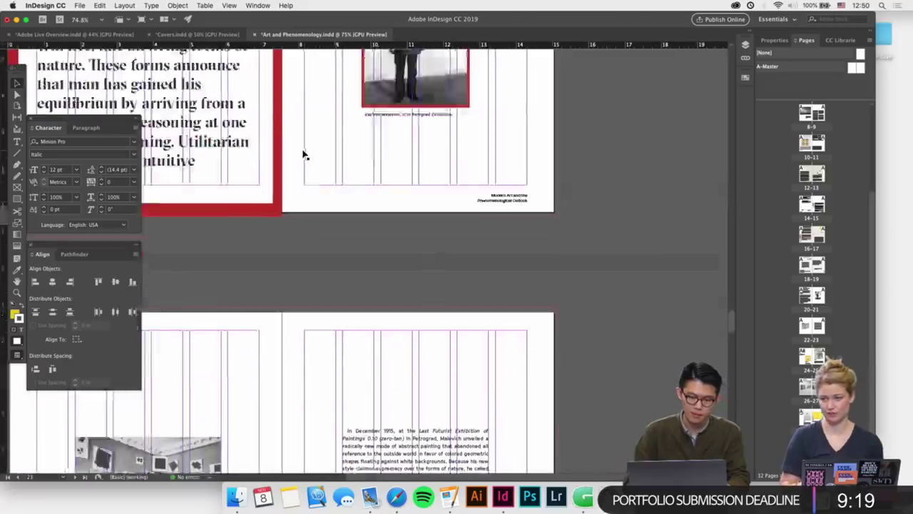
scroll(303, 154, "down", 2)
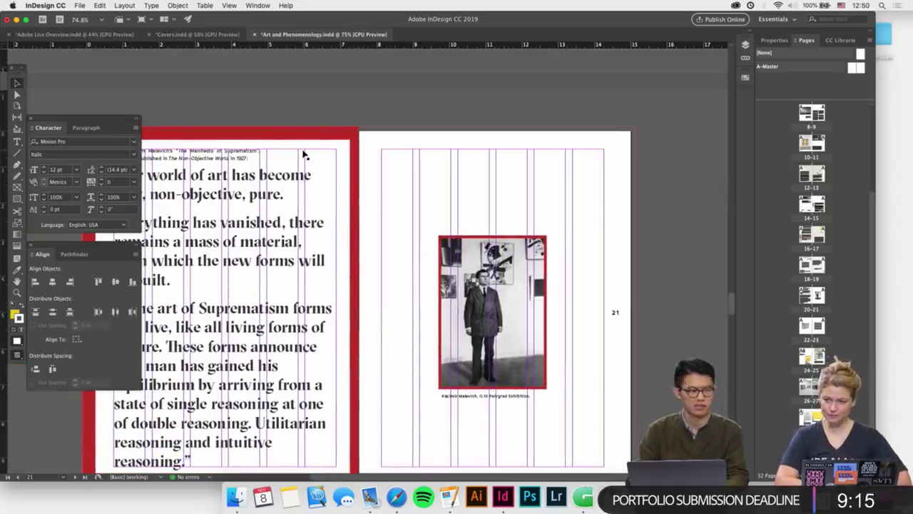
scroll(302, 154, "left", 3)
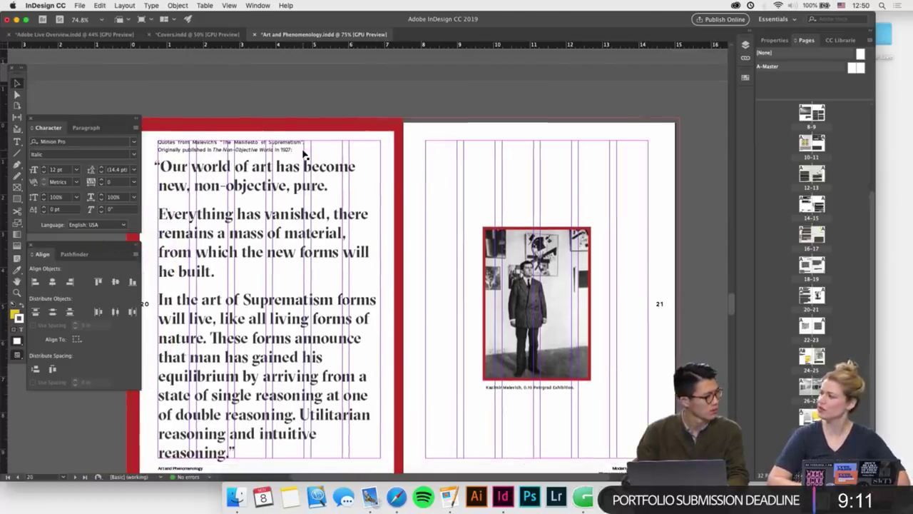
scroll(302, 202, "down", 1)
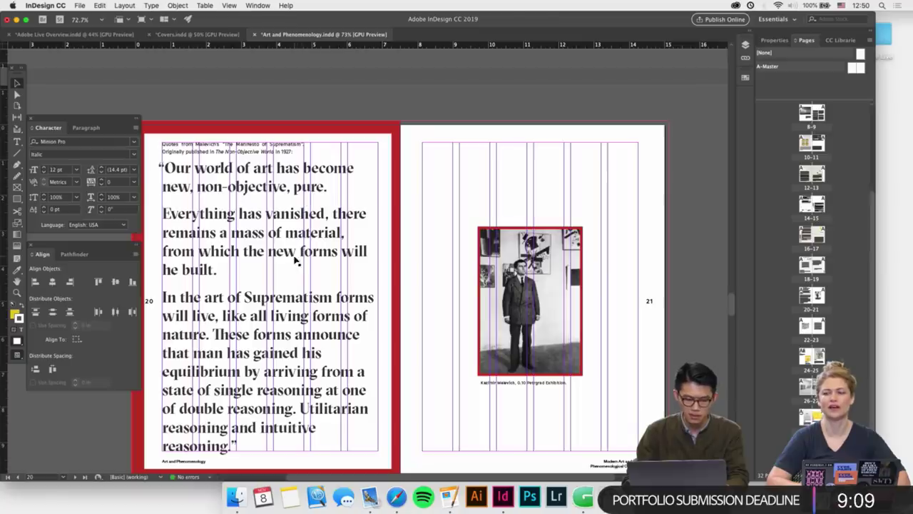
scroll(296, 258, "up", 10)
left_click(444, 363)
scroll(443, 362, "down", 10)
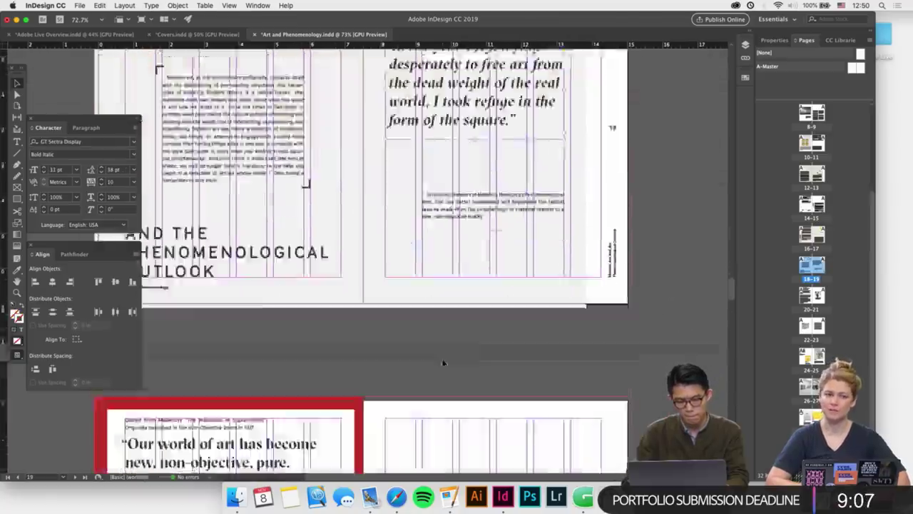
scroll(442, 363, "down", 20)
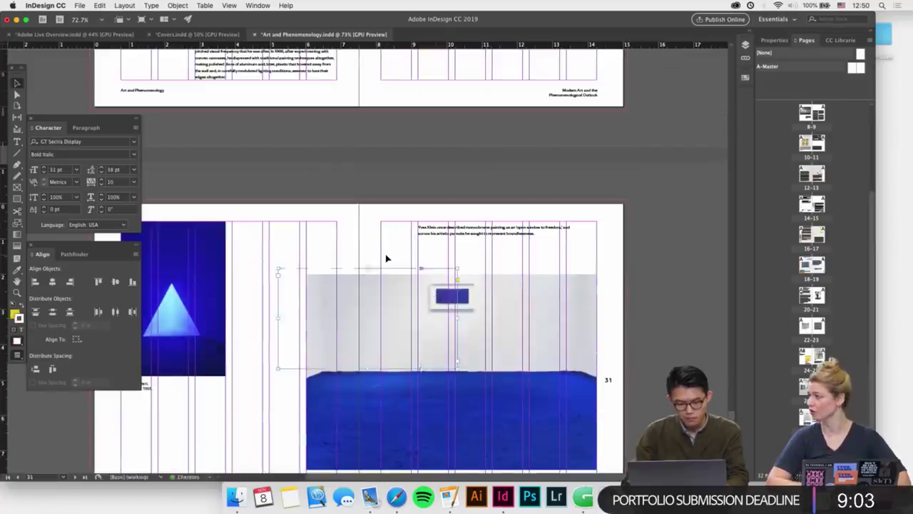
scroll(388, 257, "up", 2)
double_click(324, 280)
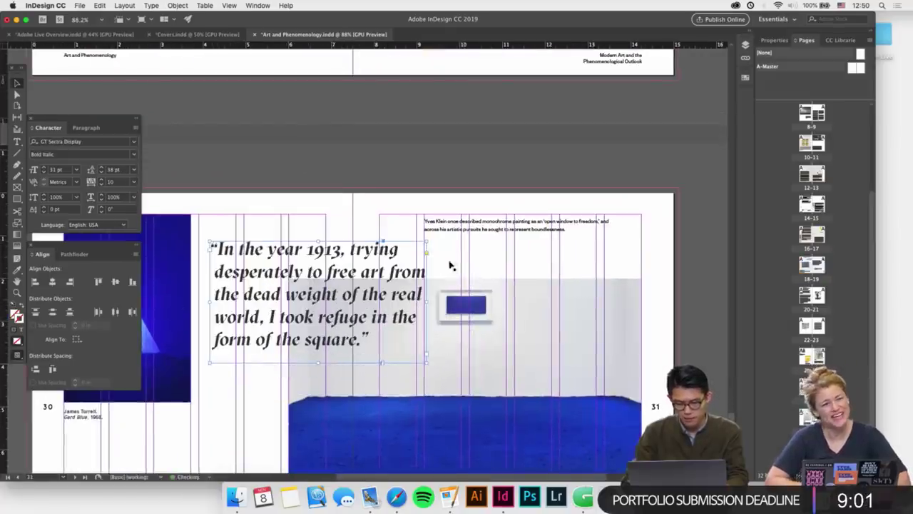
Select the Yves Klein caption text and check the 1913 quote's size and leading
left_click(463, 250)
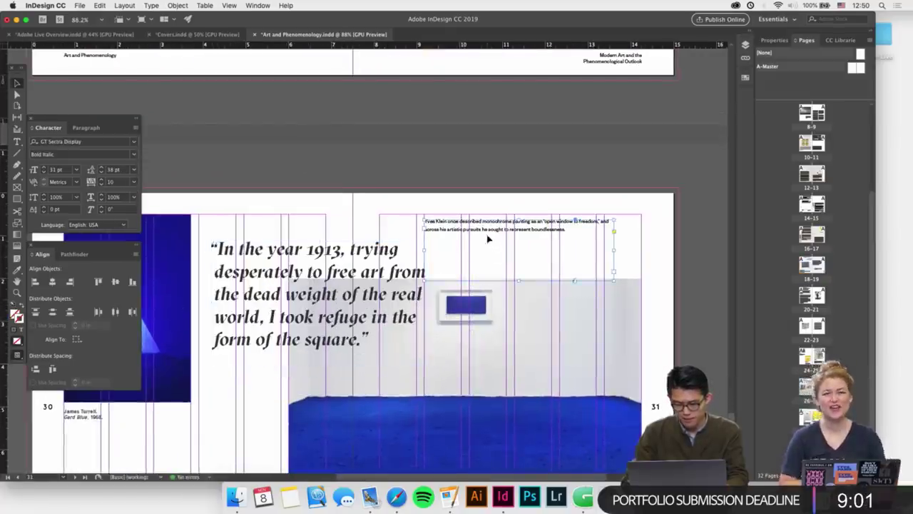
double_click(576, 236)
left_click_drag(576, 236, 393, 205)
left_click(334, 277)
double_click(335, 274)
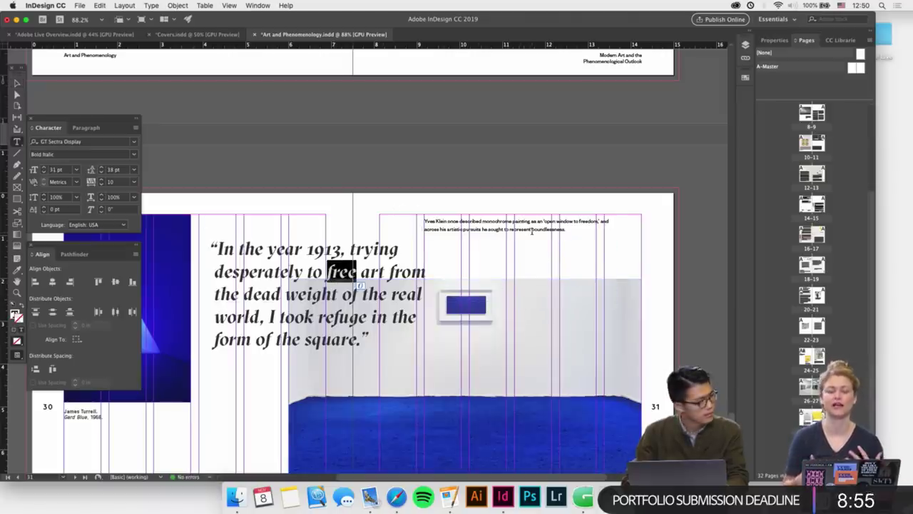
left_click(569, 229)
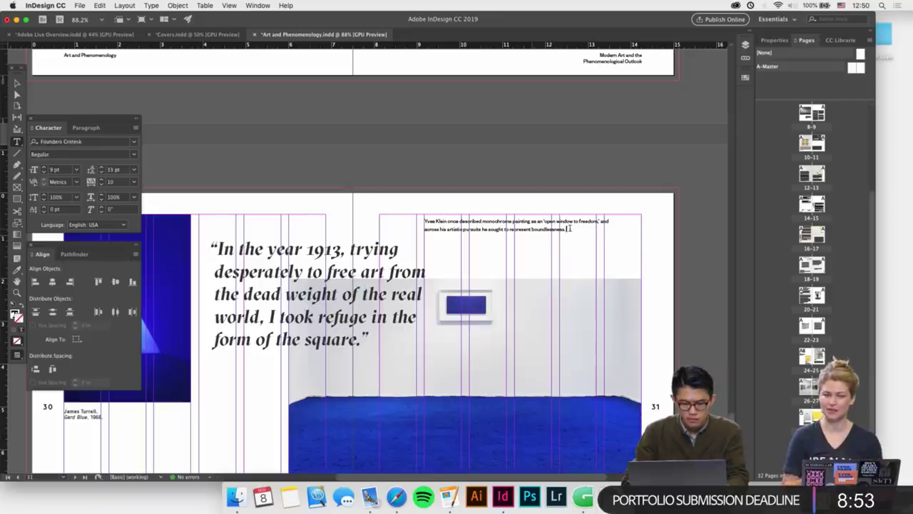
left_click(299, 288)
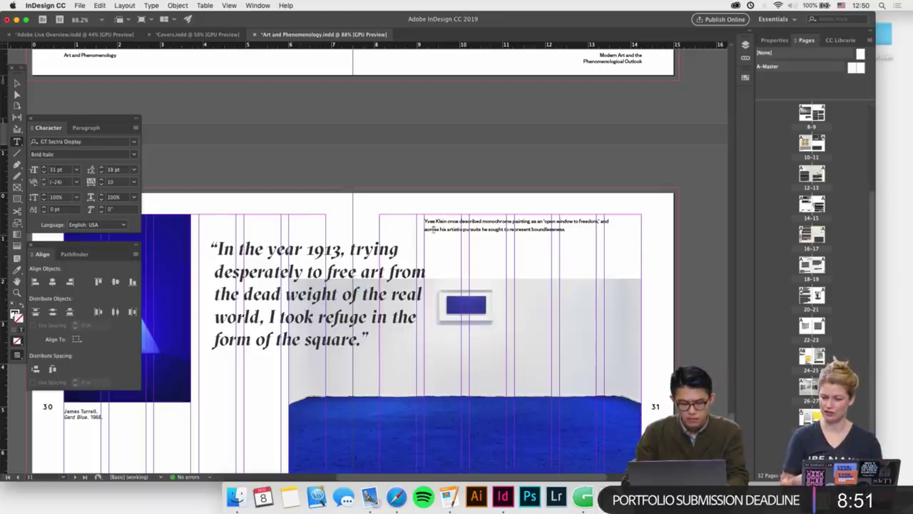
Set the whole Klein caption to 31 pt with 38 pt leading
left_click_drag(426, 222, 571, 234)
left_click(57, 169)
type("21")
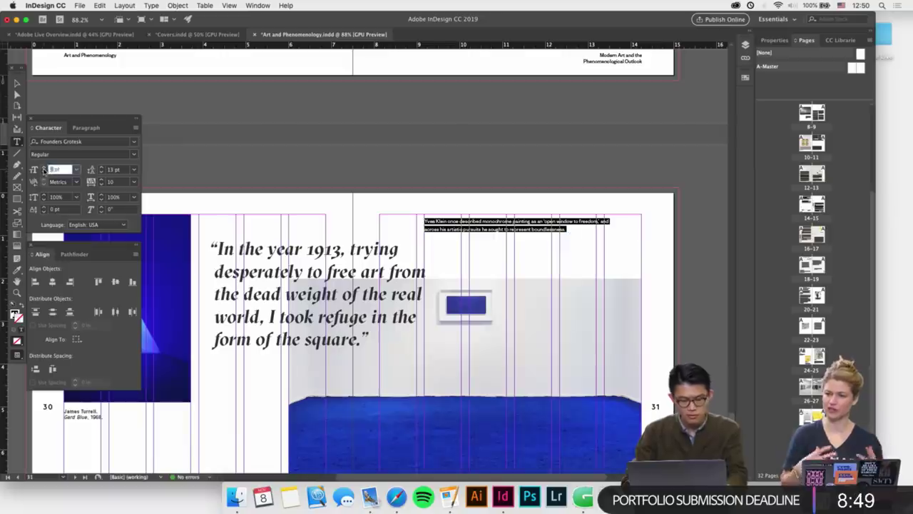
key("Tab")
left_click(477, 258)
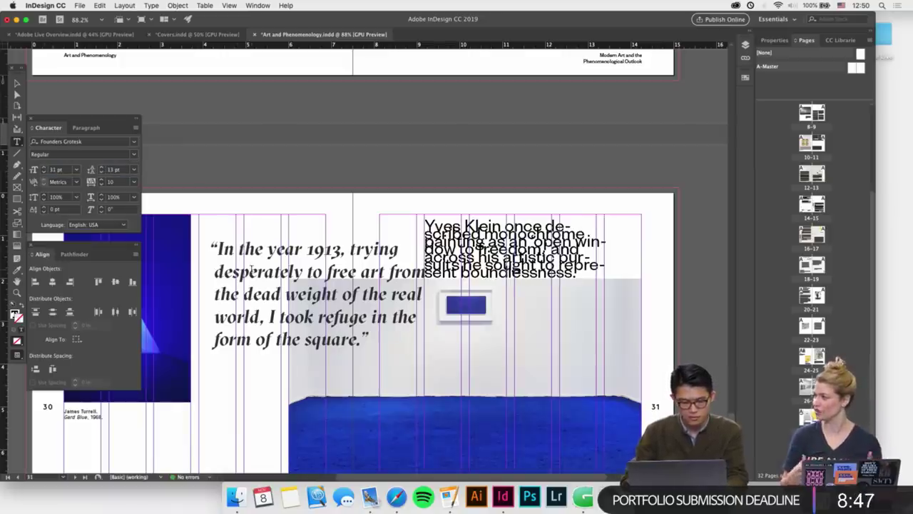
key("ctrl+a")
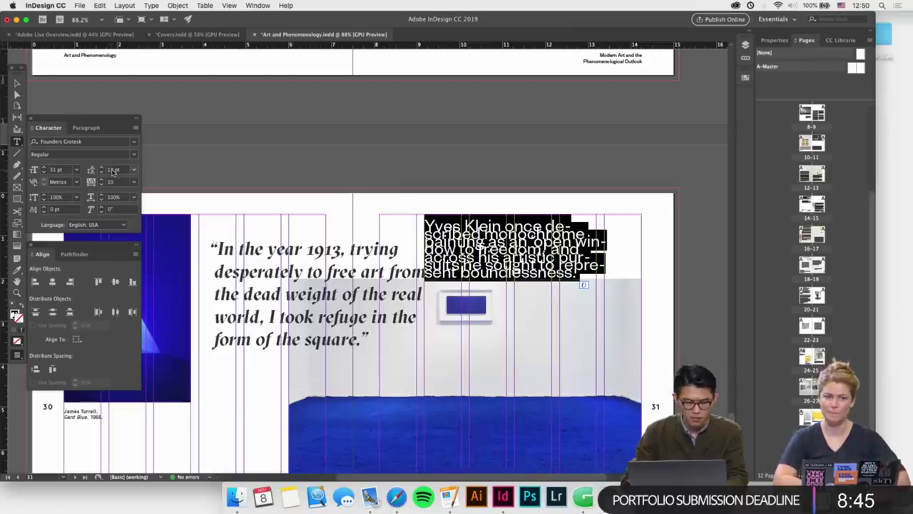
left_click(111, 170)
type("38")
key("Return")
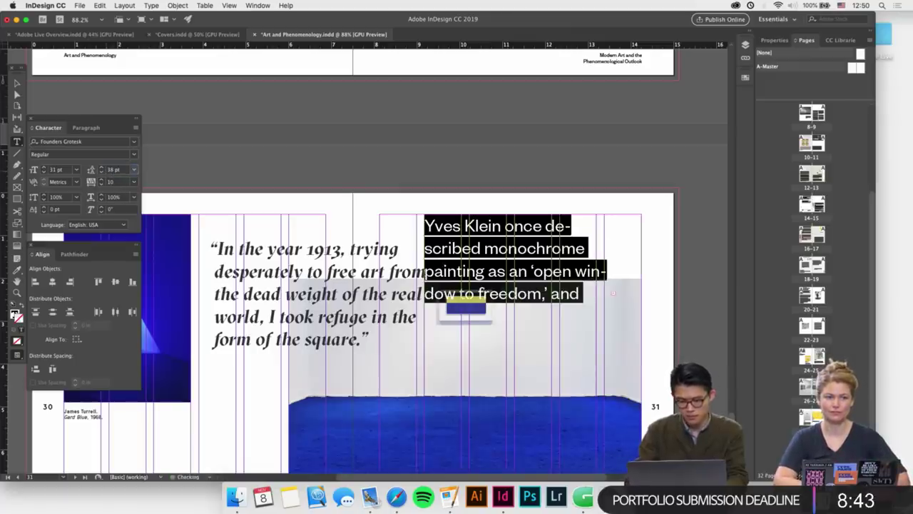
Set the Klein caption in GT Sectra Display Bold Italic
left_click(57, 143)
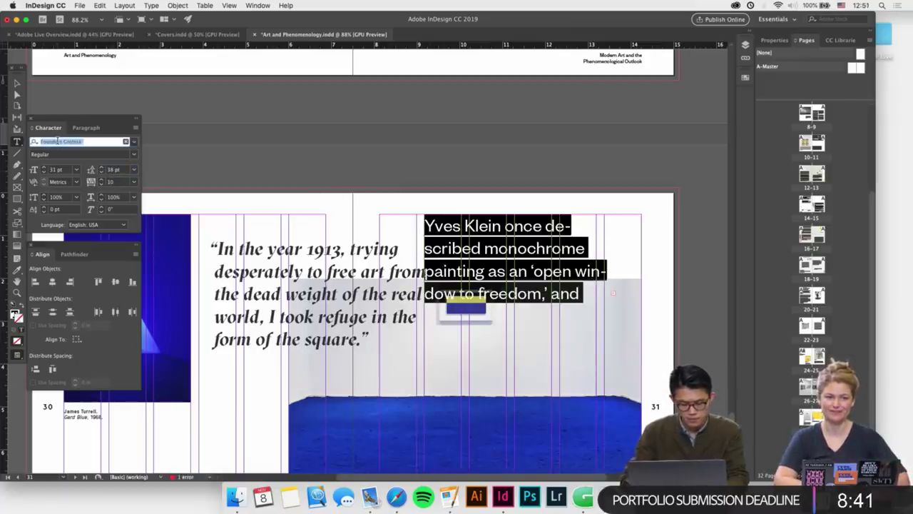
type("gt sectra")
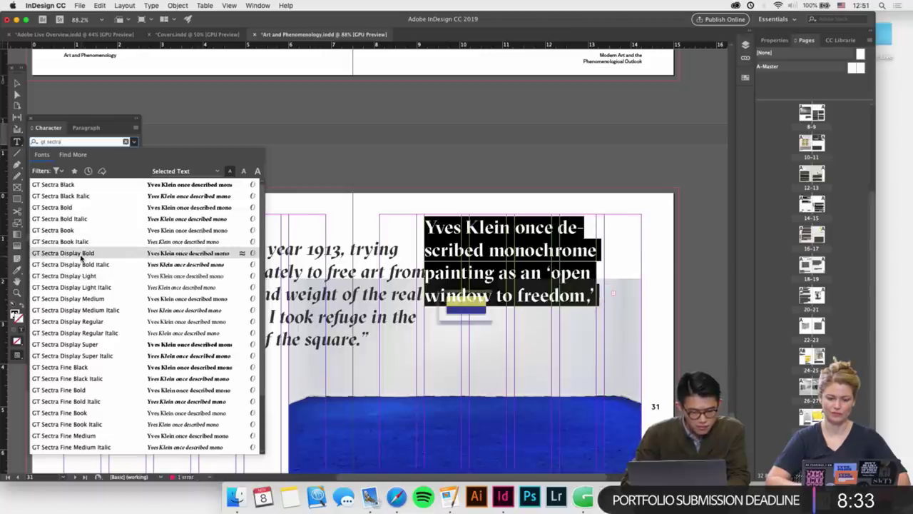
left_click(82, 257)
left_click(330, 273)
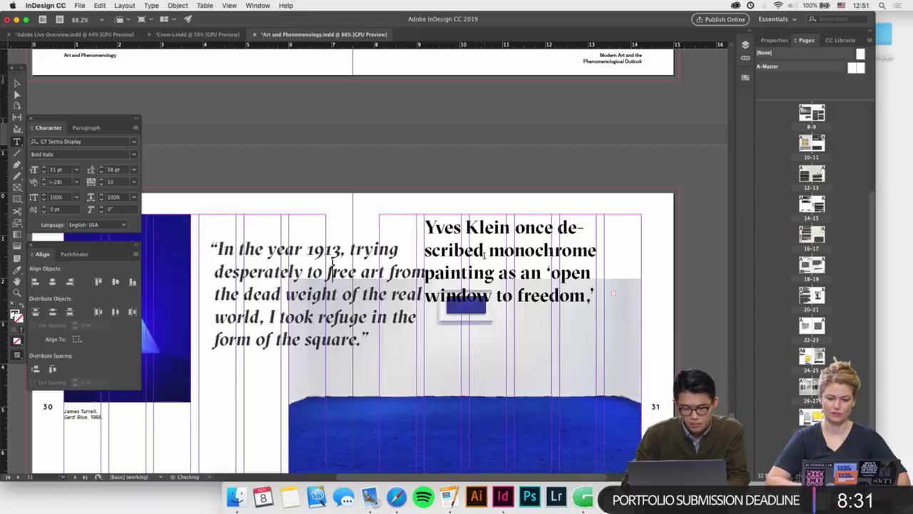
left_click(483, 254)
key("super+a")
left_click(133, 154)
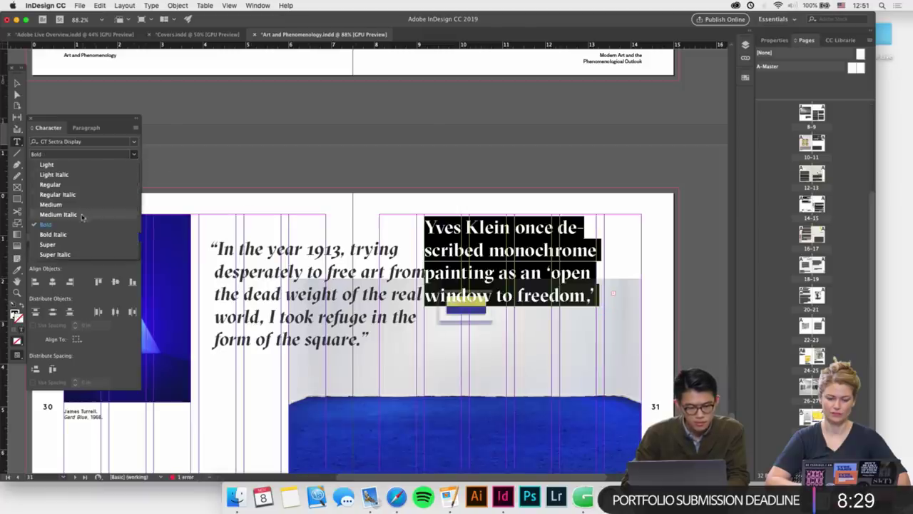
left_click(53, 234)
Delete the 1913 pull quote frame from page 30
left_click(18, 84)
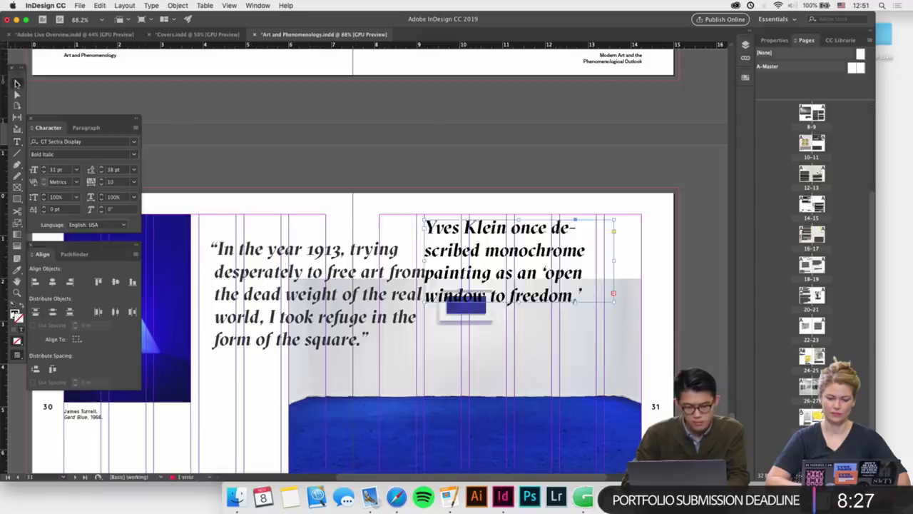
left_click(397, 267)
key("Delete")
double_click(499, 255)
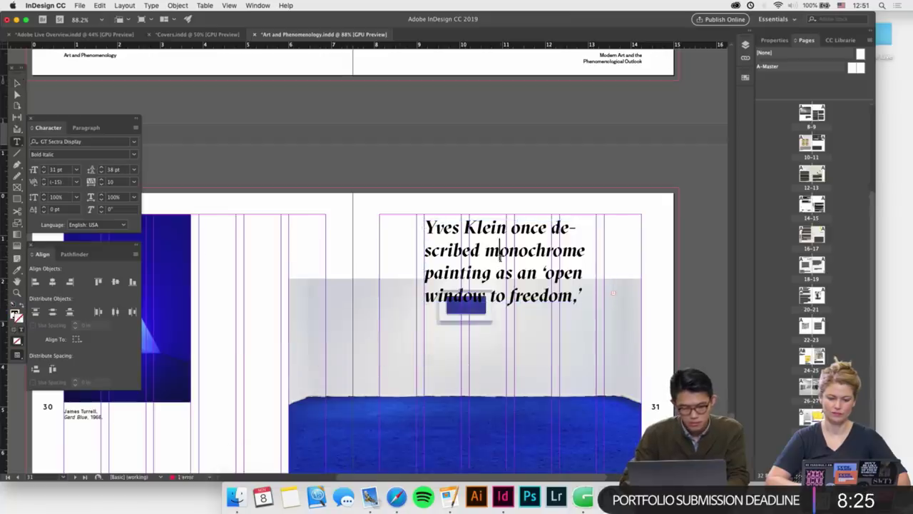
key("Escape")
Lengthen the Klein text frame so all of its text shows
scroll(500, 258, "down", 1)
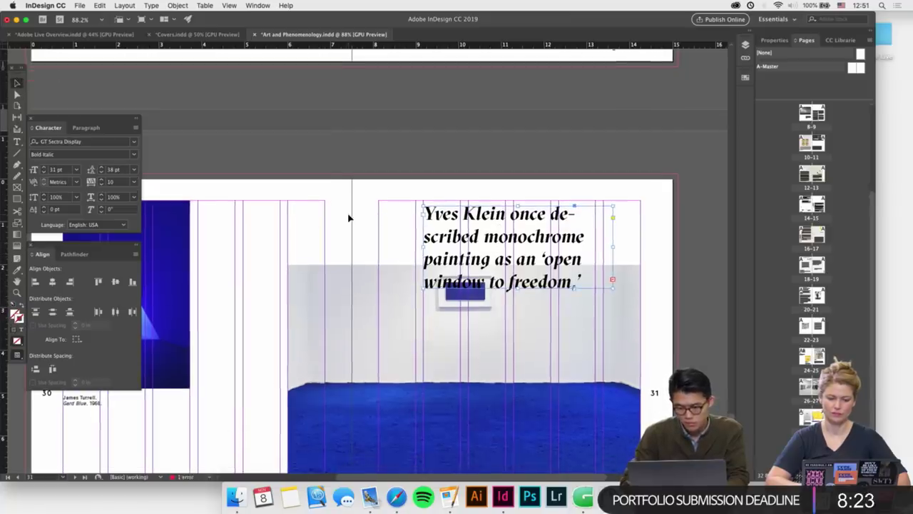
left_click_drag(527, 237, 431, 231)
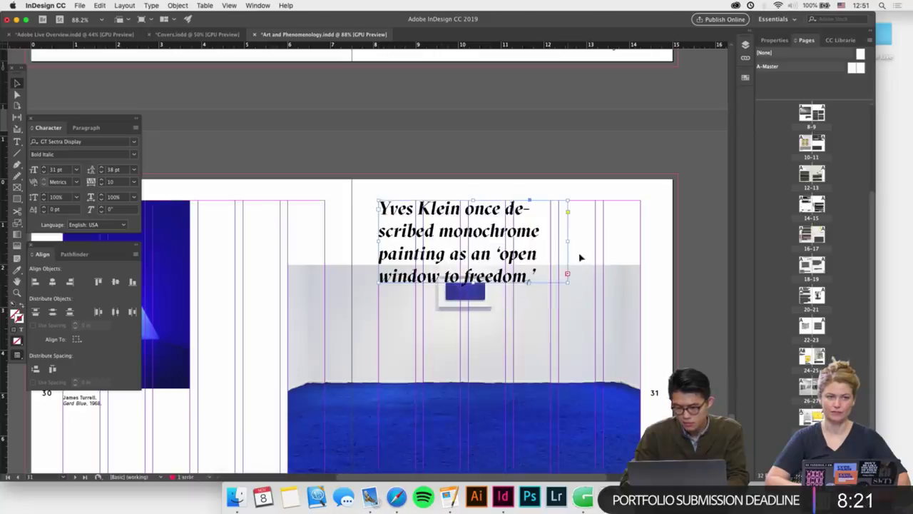
left_click_drag(568, 243, 642, 243)
scroll(680, 252, "down", 3)
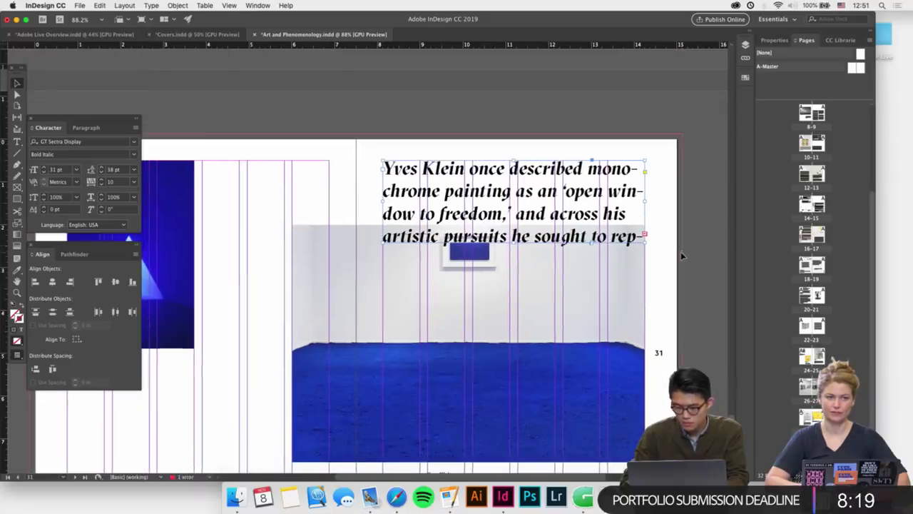
left_click_drag(521, 250, 595, 285)
left_click(595, 286)
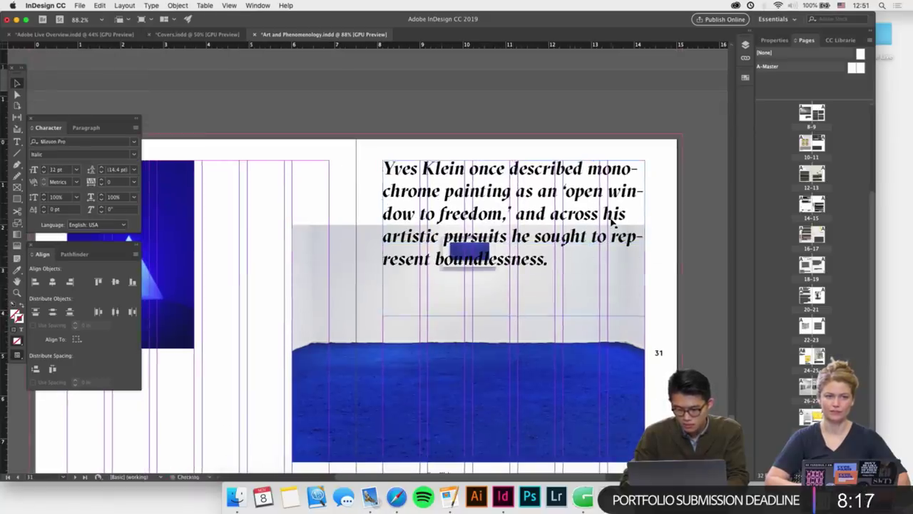
scroll(612, 222, "up", 3)
scroll(612, 222, "down", 3)
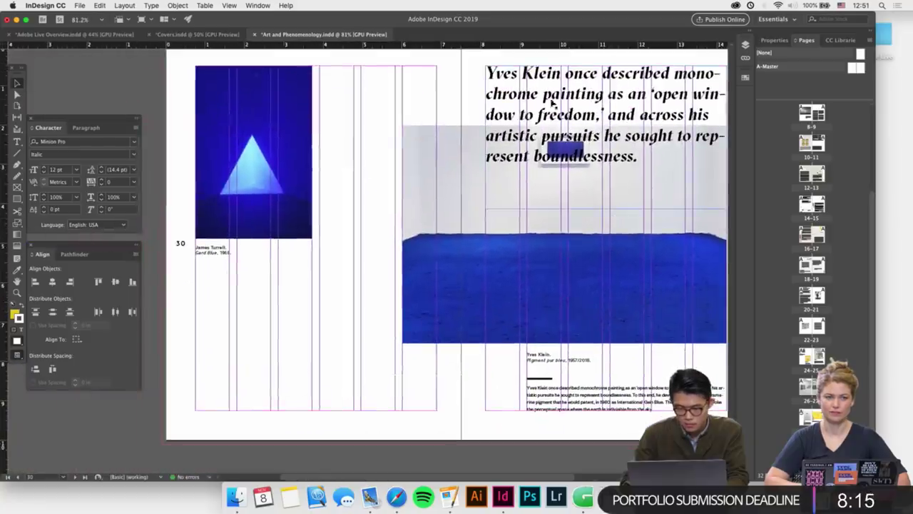
Move the Klein quote to lower page 30, narrowing and shrinking its frame to fit
left_click_drag(607, 220, 263, 324)
left_click_drag(436, 351, 396, 347)
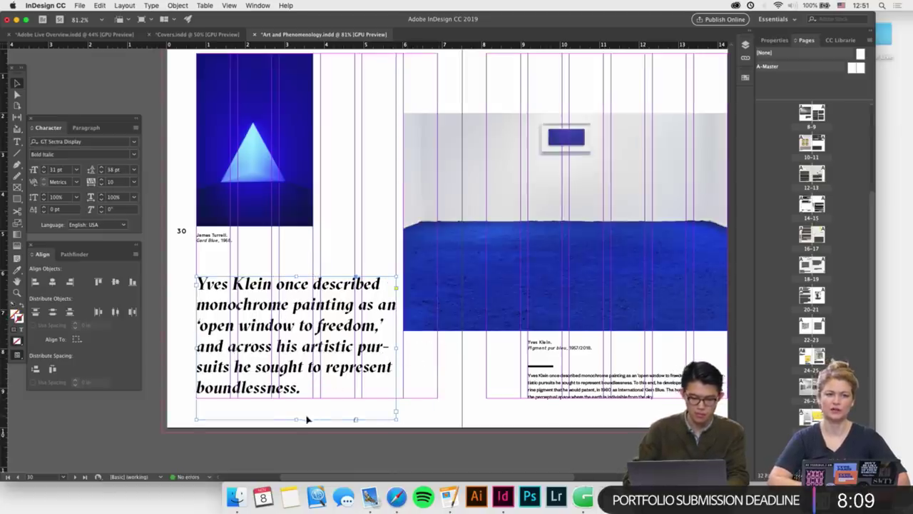
left_click_drag(298, 421, 297, 399)
left_click(295, 416)
left_click(267, 365)
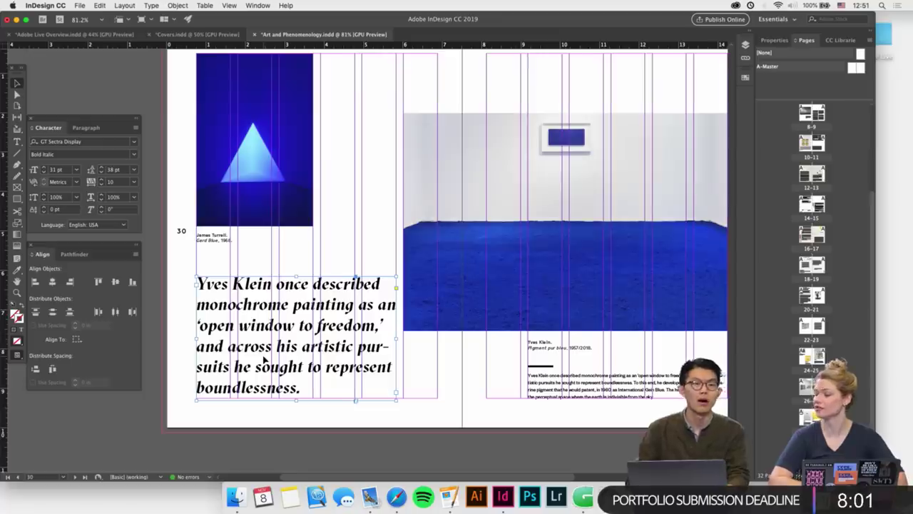
scroll(271, 359, "up", 2)
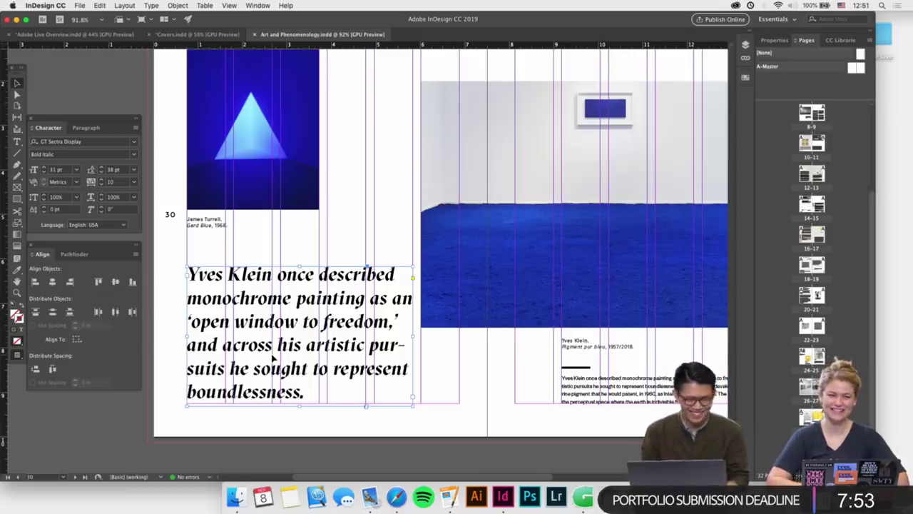
scroll(209, 297, "up", 1)
scroll(208, 298, "up", 1)
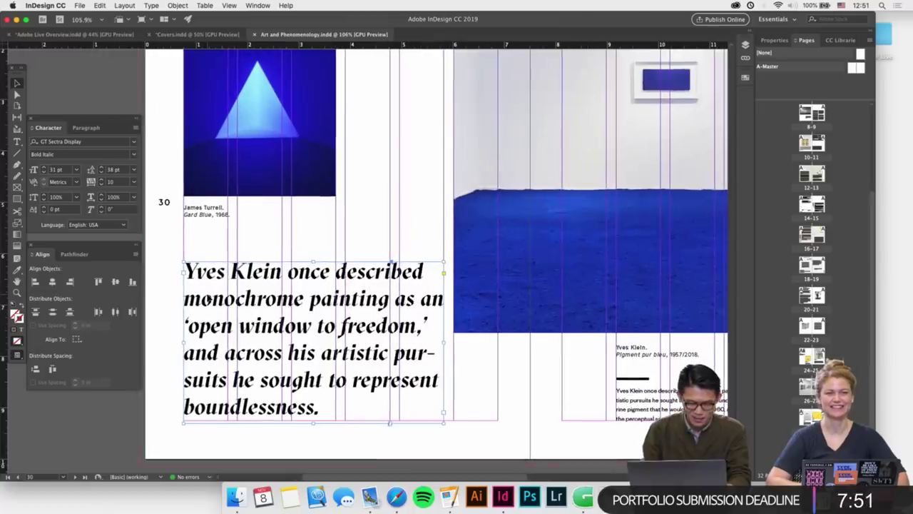
scroll(209, 299, "down", 1)
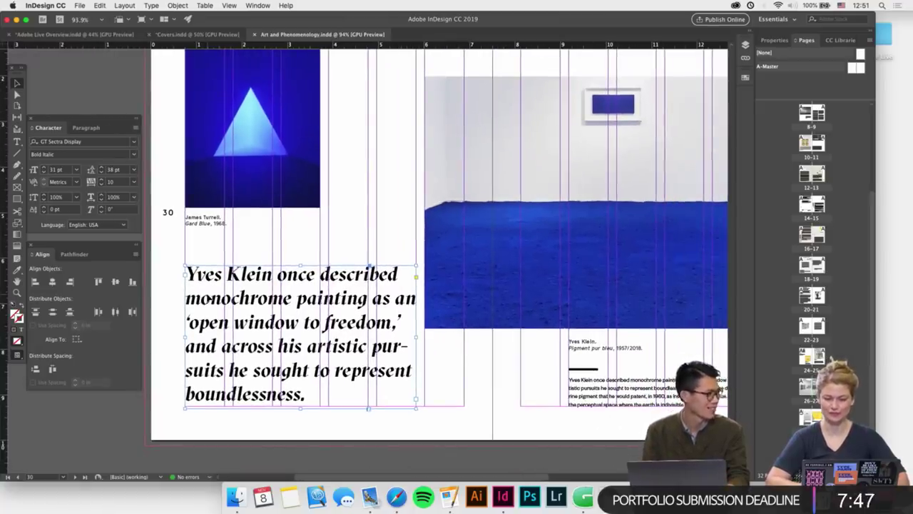
scroll(186, 272, "up", 2)
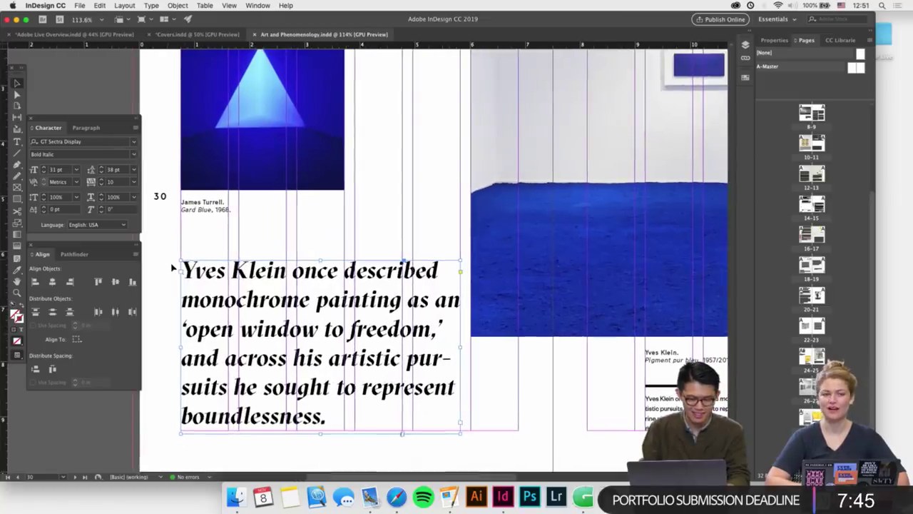
Add an opening “ before Yves and a closing ” after boundlessness
double_click(184, 271)
type("“")
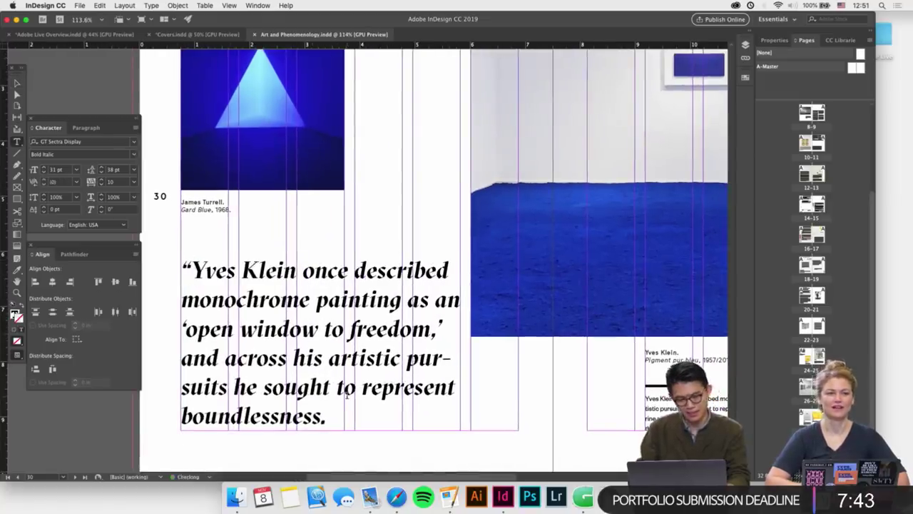
left_click(335, 419)
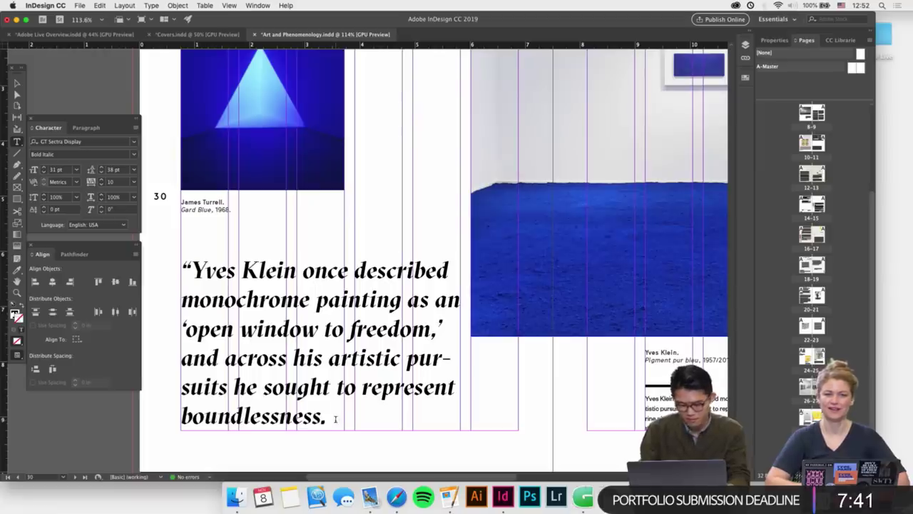
type("“")
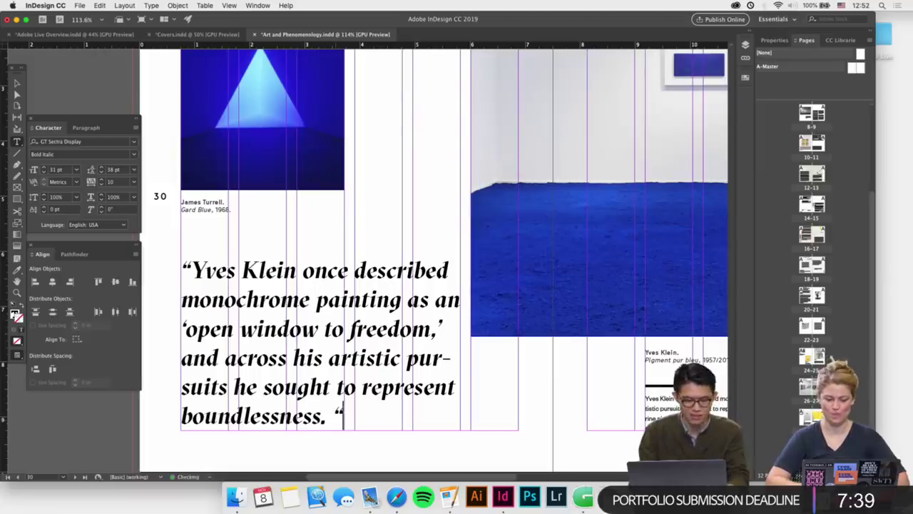
key("BackSpace")
type("”")
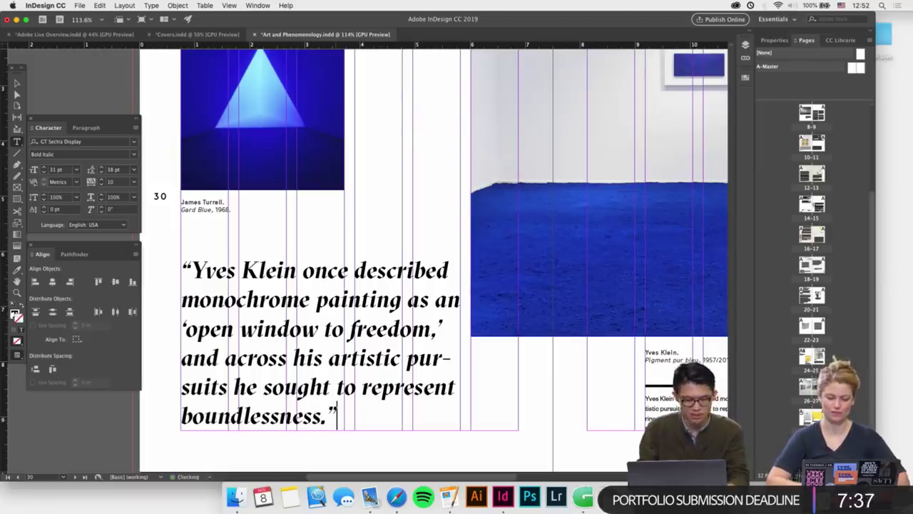
left_click(17, 84)
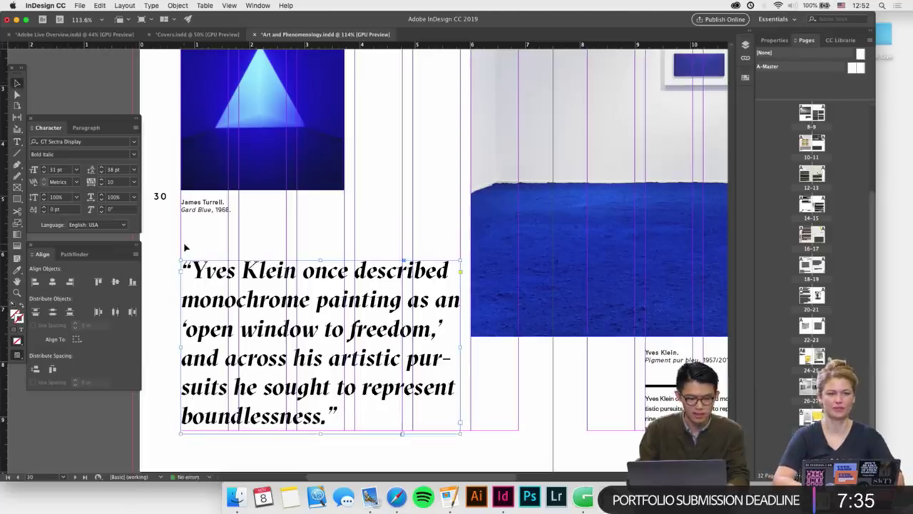
Nudge the pull quote frame slightly lower on page 30
left_click(248, 314)
key("Down")
key("Down")
key("Down")
key("Down")
key("Down")
key("Down")
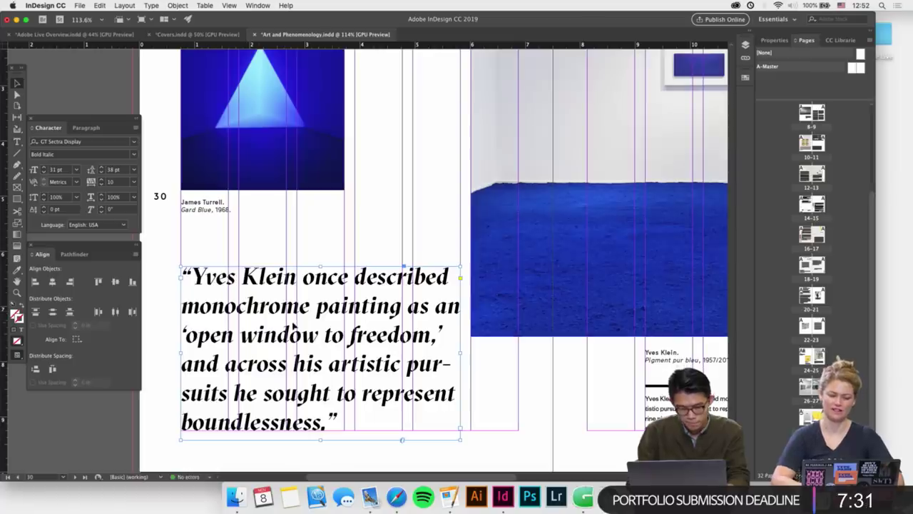
double_click(299, 322)
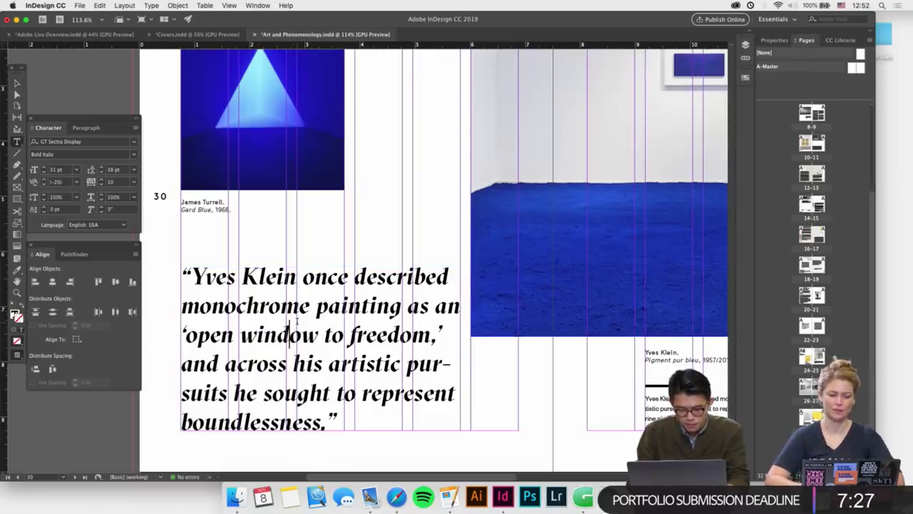
key("Escape")
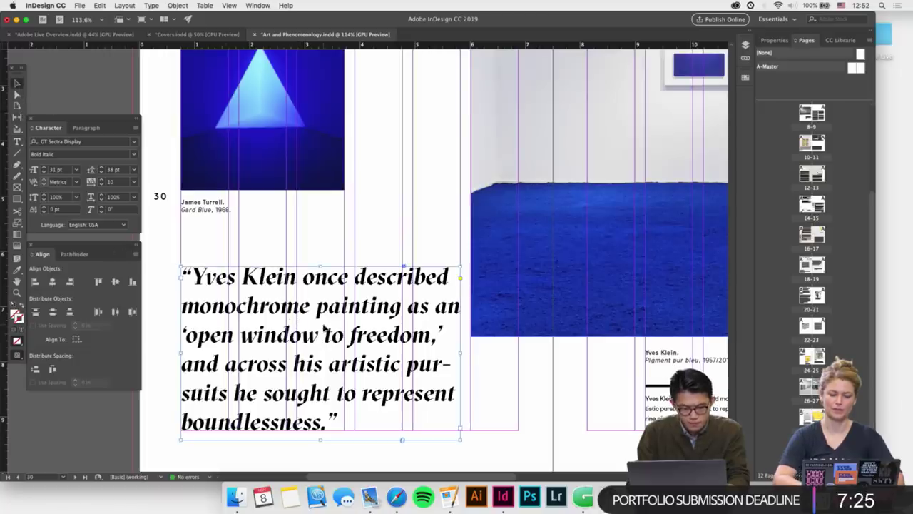
Give the quote a hanging indent so the opening mark hangs outside the text
double_click(274, 334)
key("super+a")
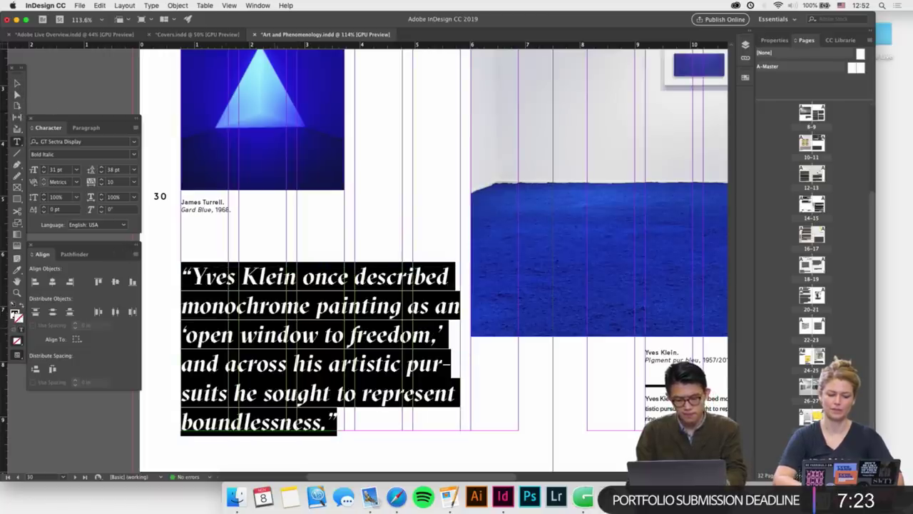
key("shift+super+t")
left_click_drag(186, 256, 161, 254)
left_click(183, 230)
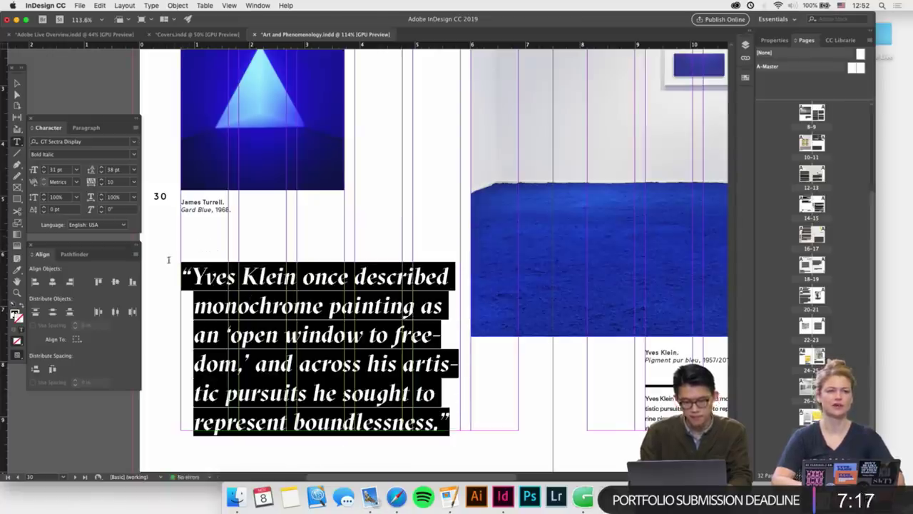
Nudge the quote frame, widen it to the right, and raise its top edge slightly
left_click(16, 83)
key("shift+Left")
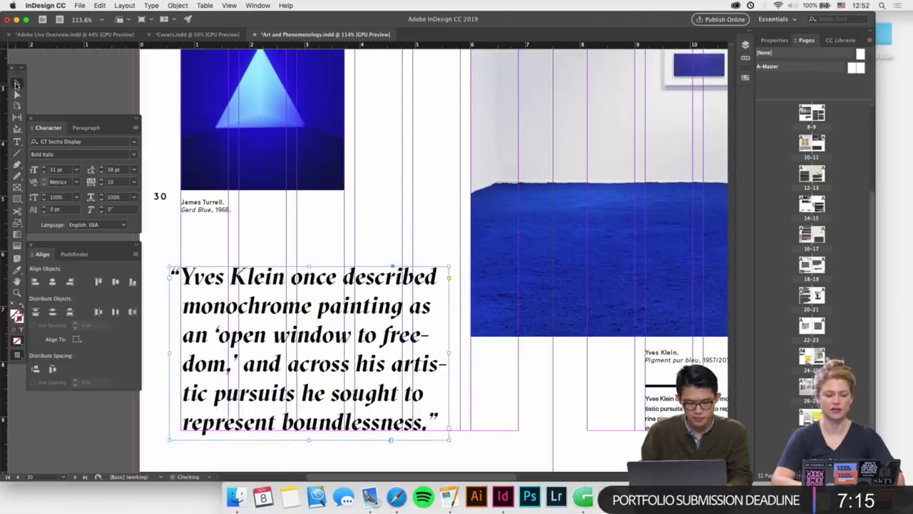
key("Right")
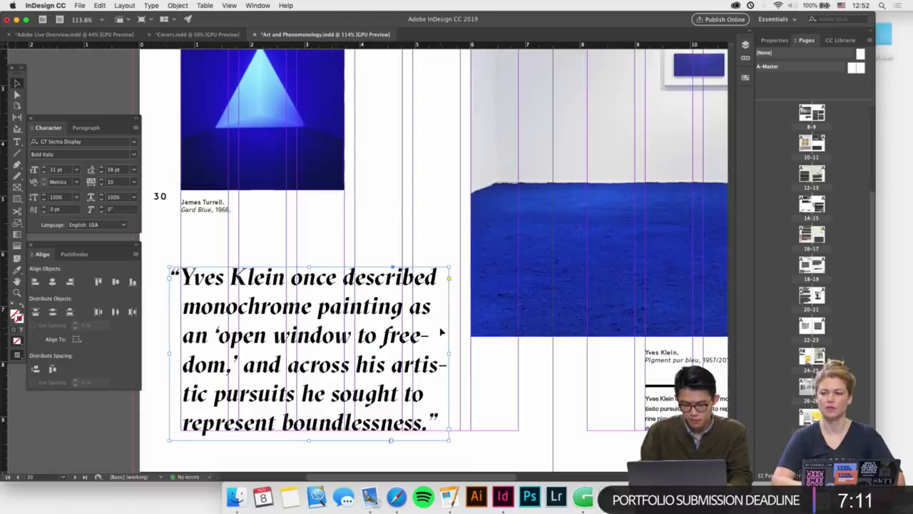
left_click_drag(450, 355, 461, 352)
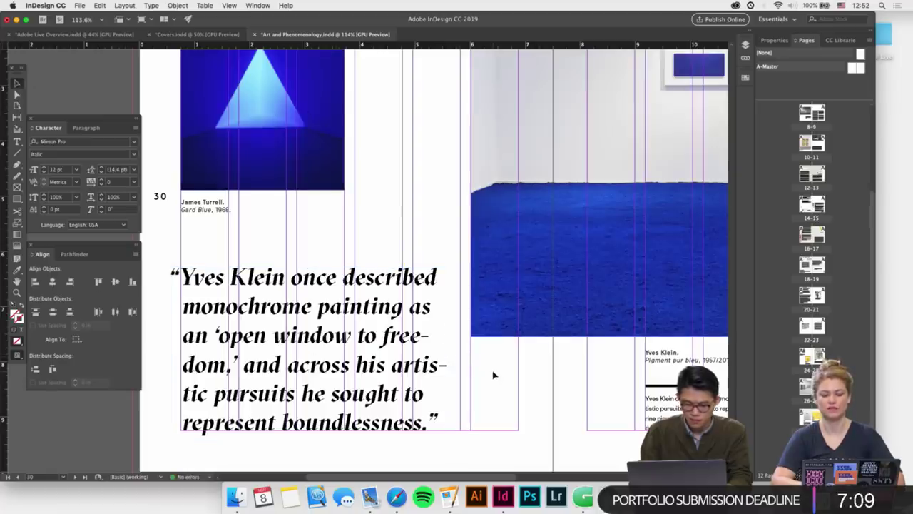
left_click(491, 373)
double_click(411, 391)
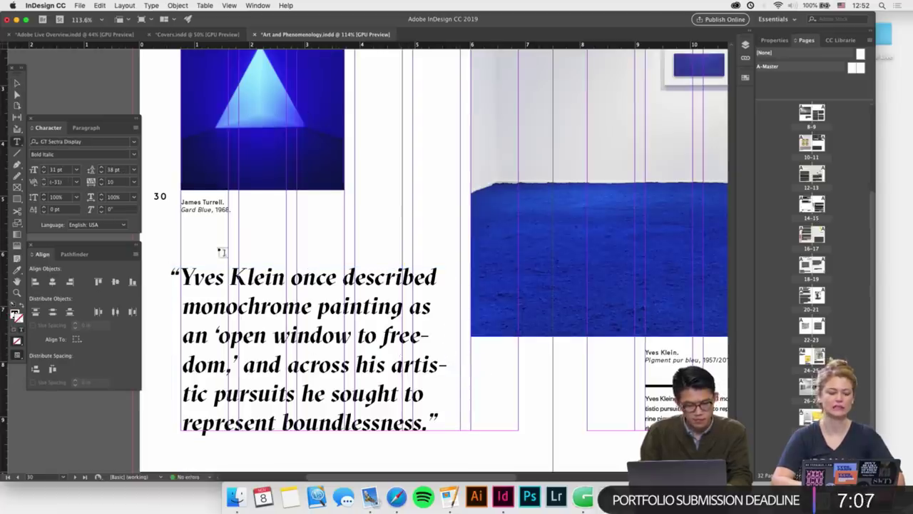
left_click(17, 83)
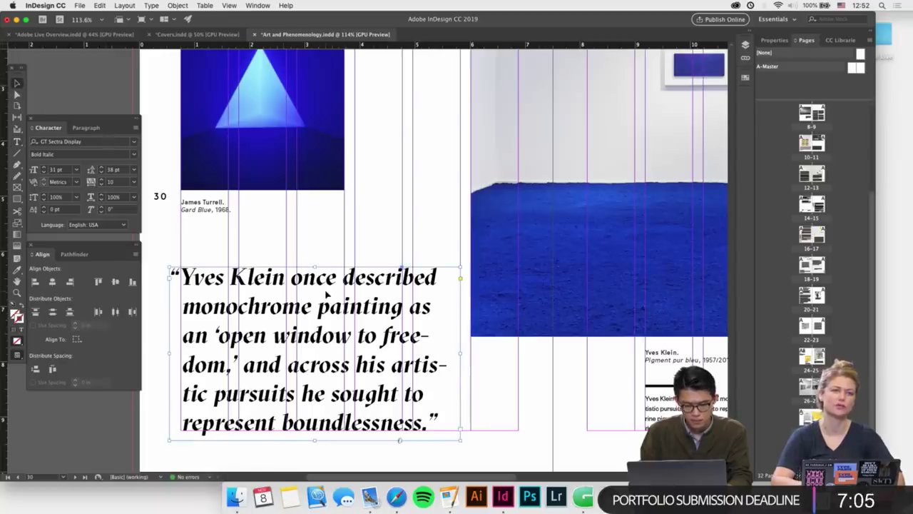
scroll(326, 292, "down", 3)
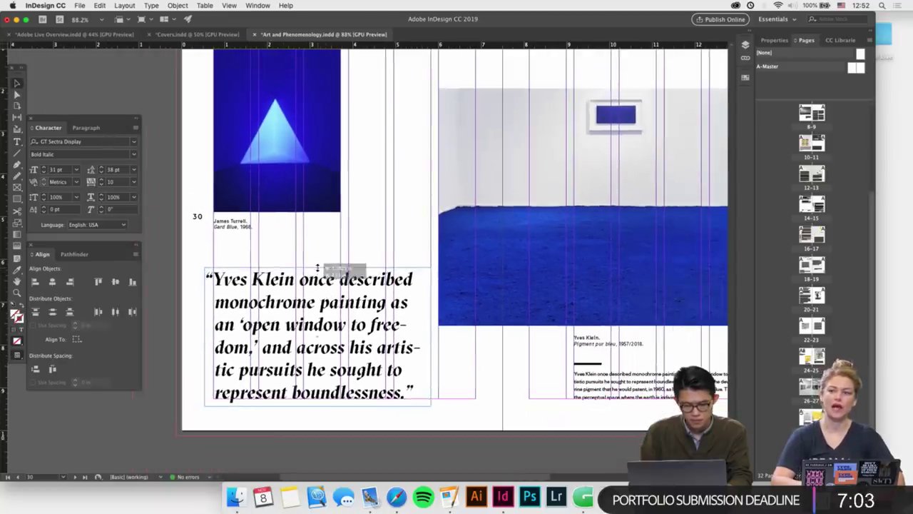
left_click_drag(316, 272, 317, 267)
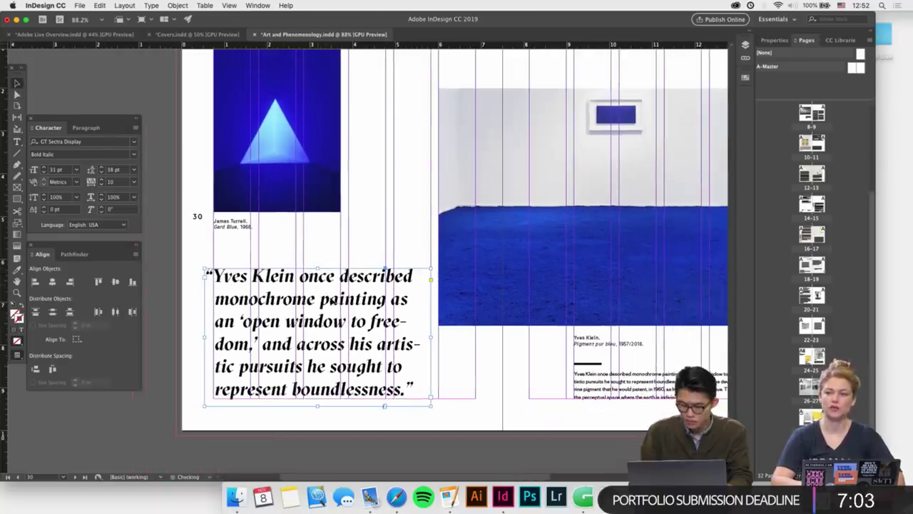
Reduce the quote to 26 pt and pull the frame's bottom up to fit the text
left_click(44, 173)
left_click(44, 173)
left_click(43, 172)
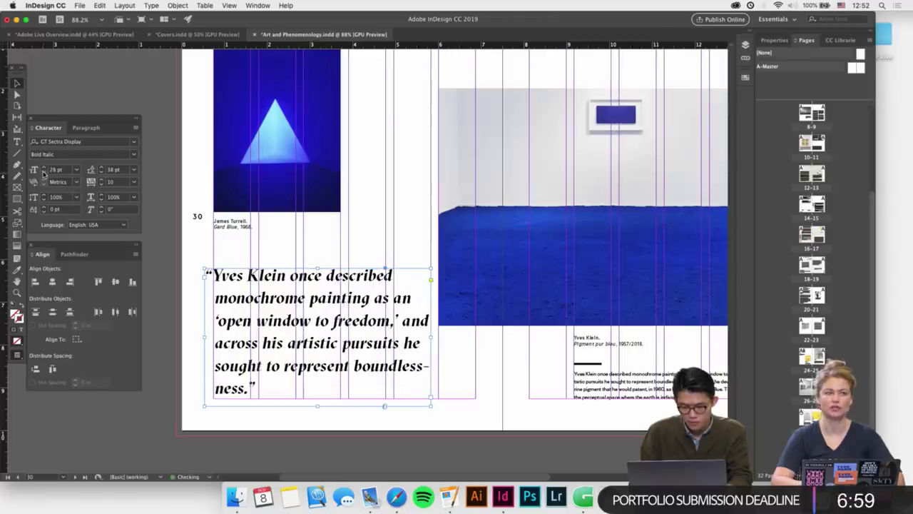
left_click(43, 172)
left_click(44, 173)
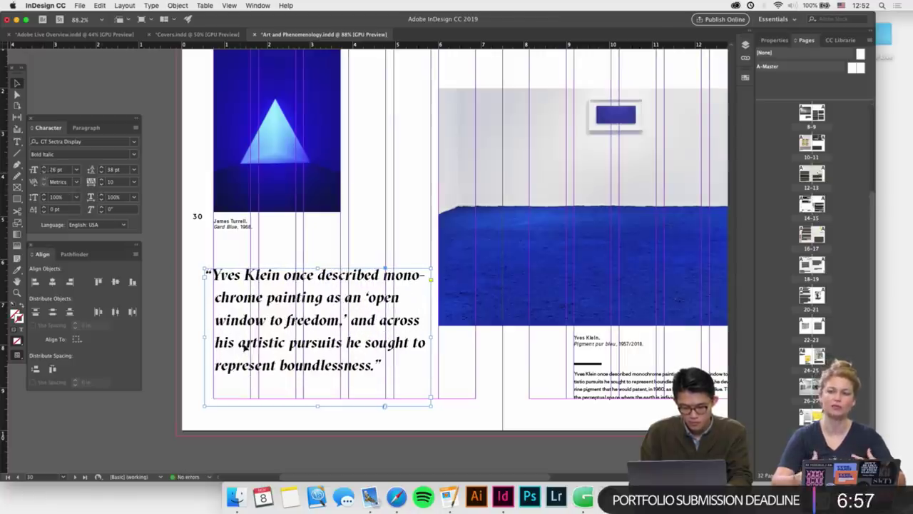
key("shift+Down")
key("shift+Down")
key("shift+Down")
key("shift+Down")
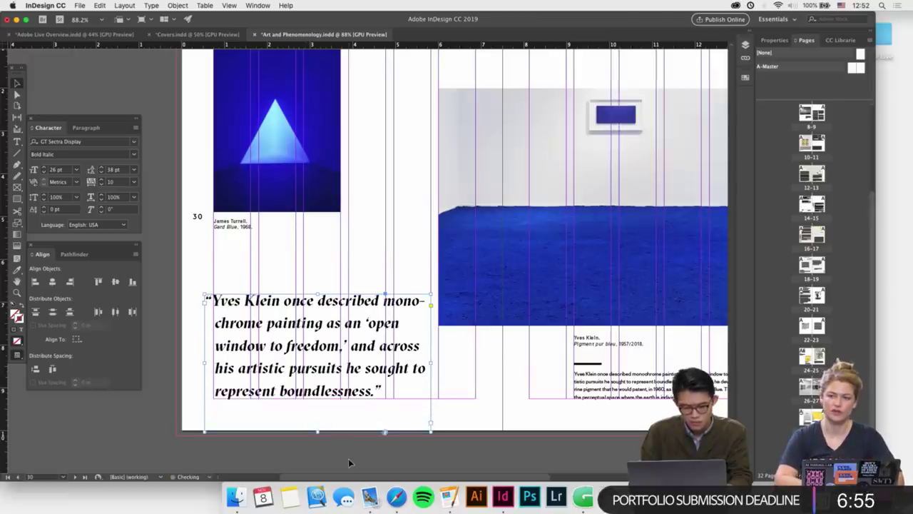
left_click_drag(318, 429, 317, 409)
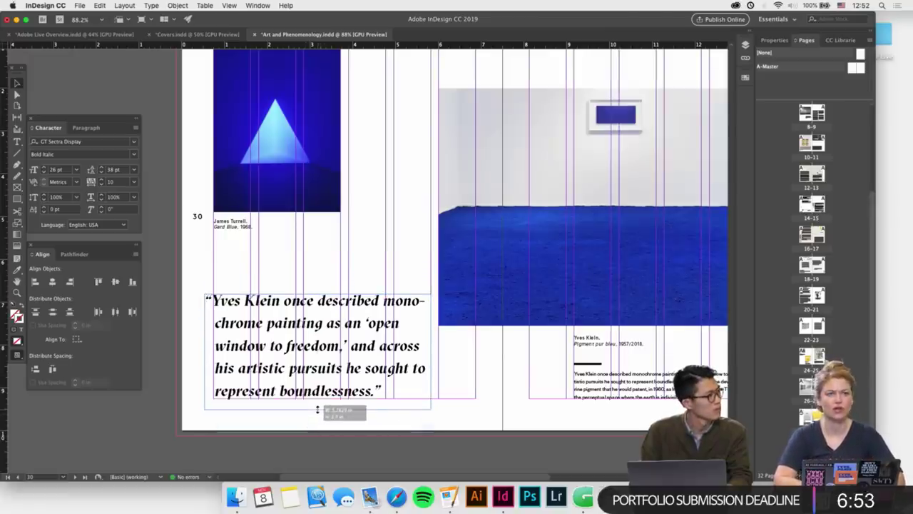
scroll(318, 409, "up", 2)
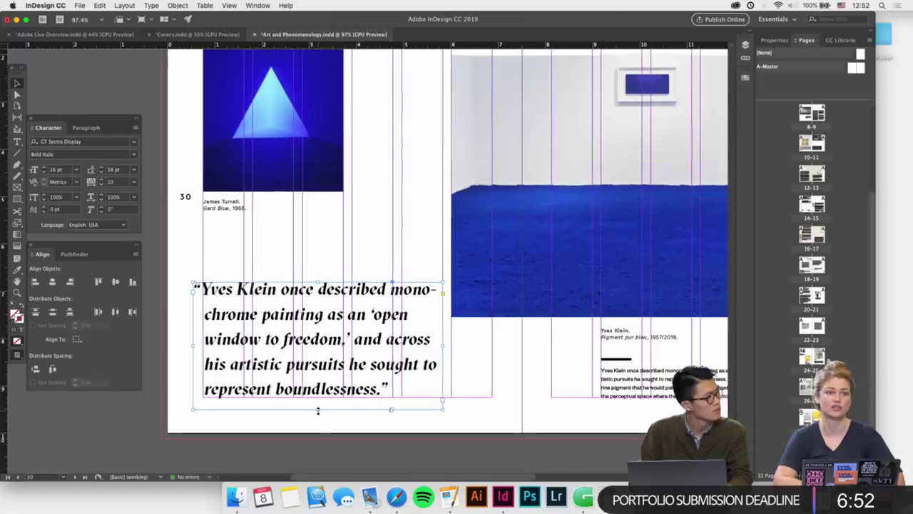
Tighten the quote's leading to 37 pt, then a little further
double_click(361, 382)
triple_click(360, 382)
left_click(361, 382)
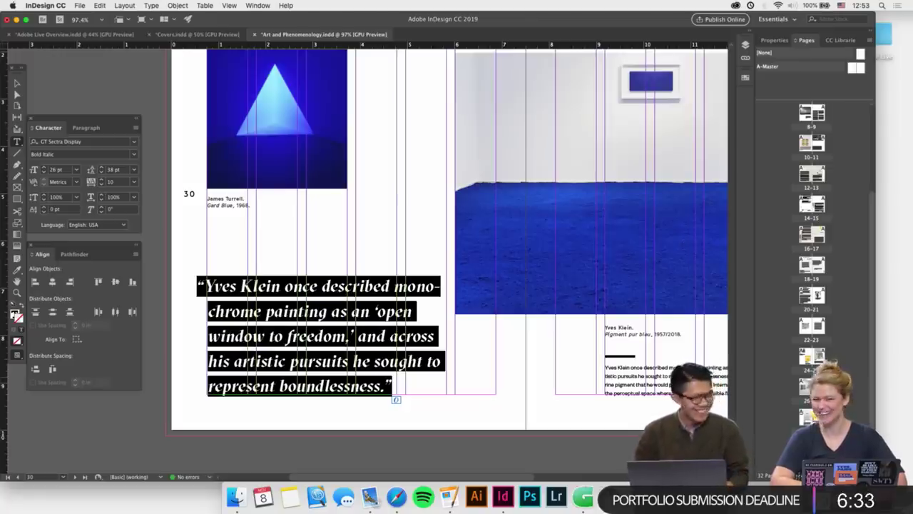
key("alt+Up")
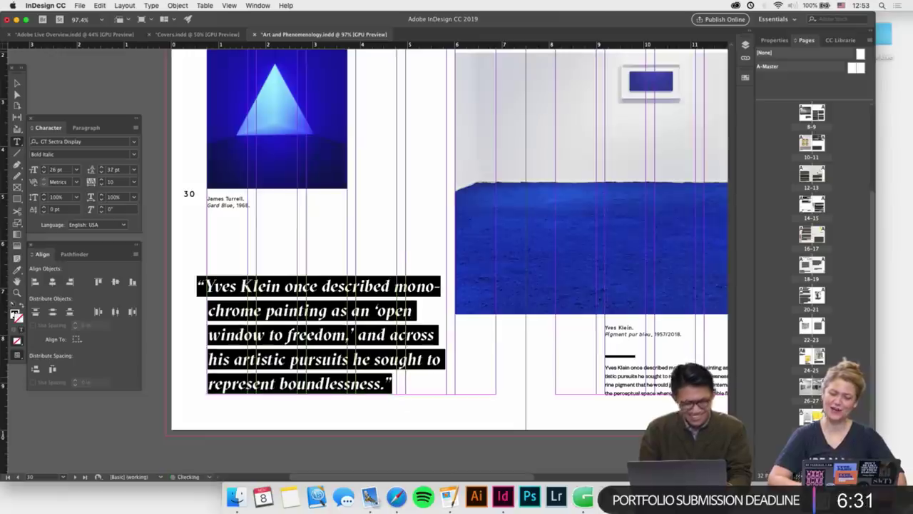
left_click(22, 84)
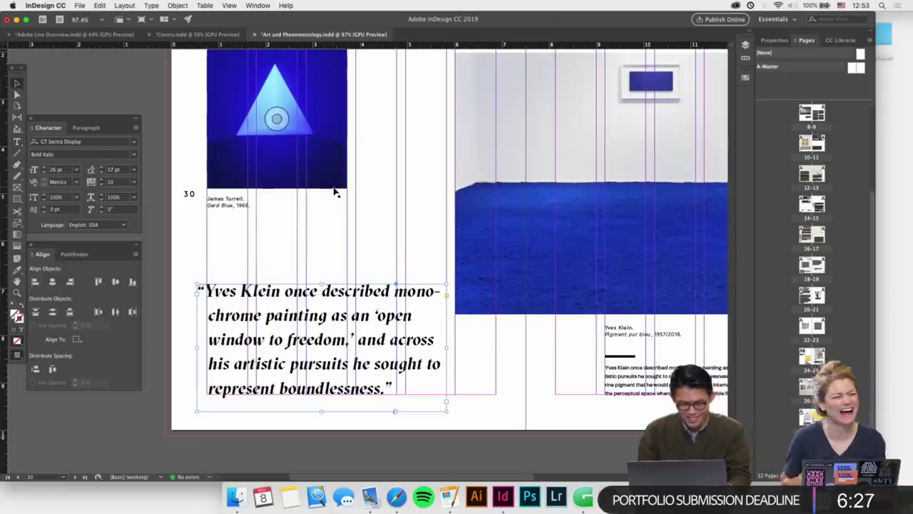
triple_click(307, 315)
key("super+a")
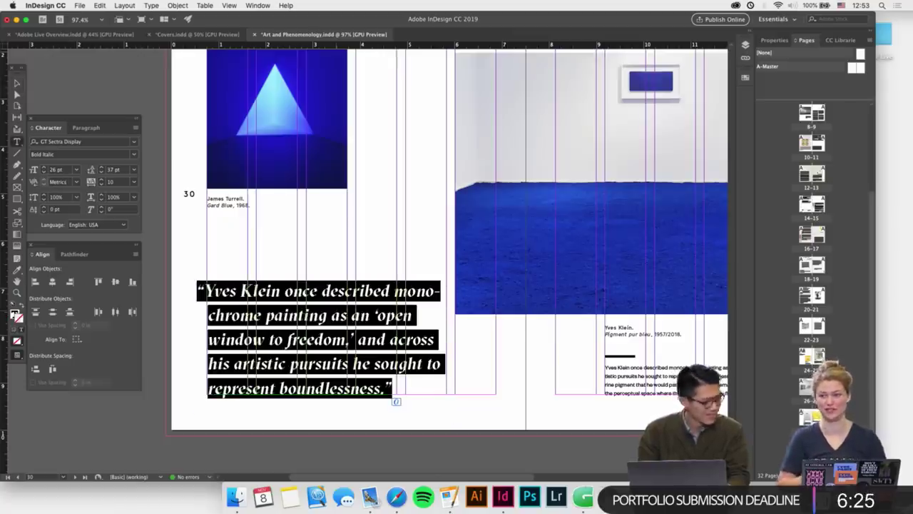
key("alt+Up")
Nudge the quote frame slightly lower and deselect it to review spread 30–31
left_click(17, 84)
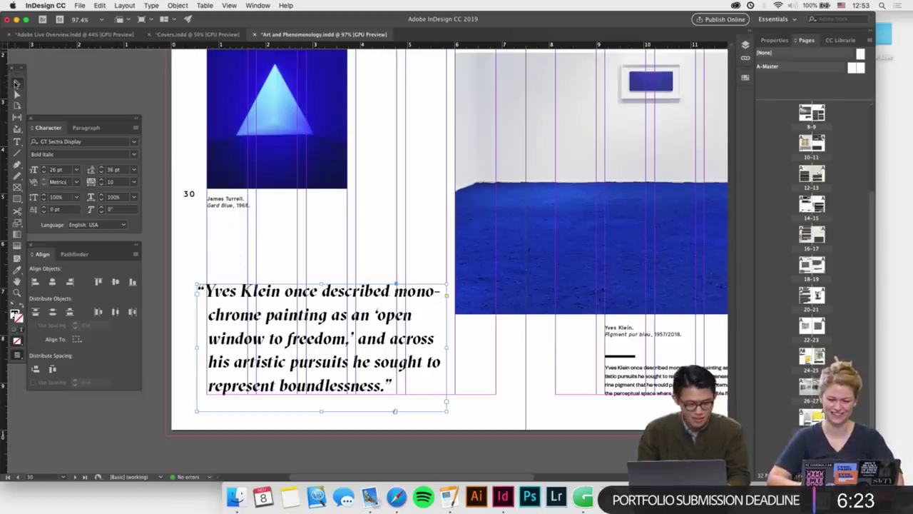
key("Down")
key("Down")
key("Down")
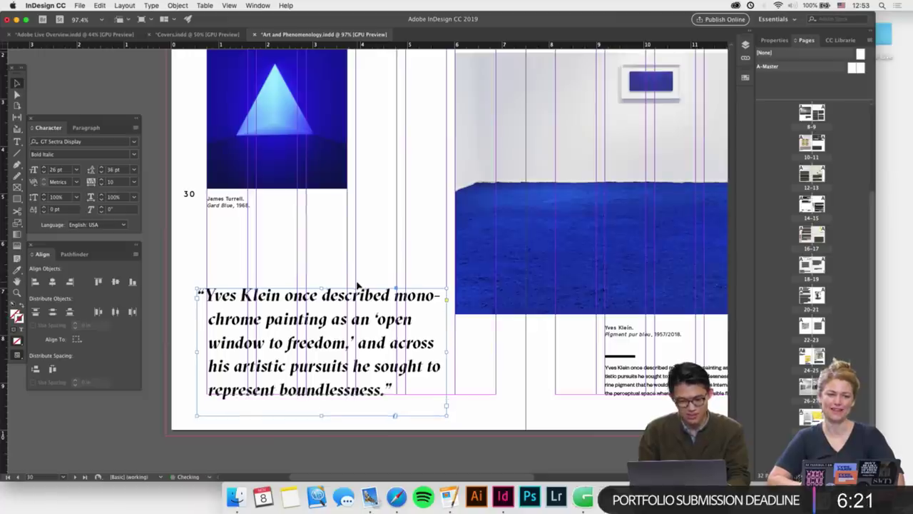
left_click(357, 261)
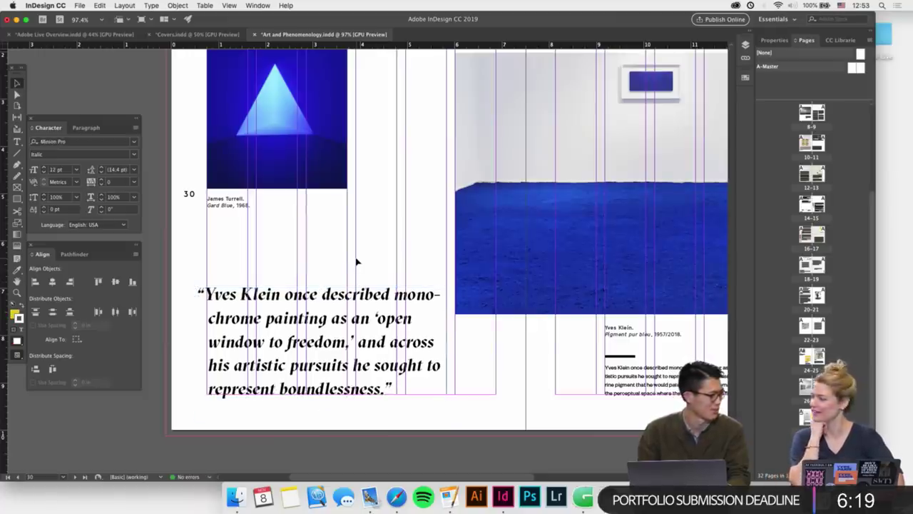
double_click(411, 367)
key("super+a")
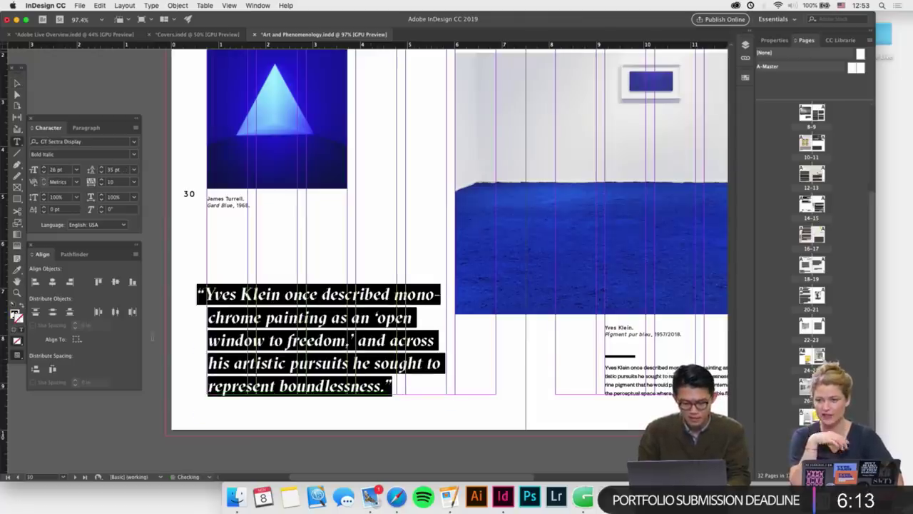
left_click(15, 82)
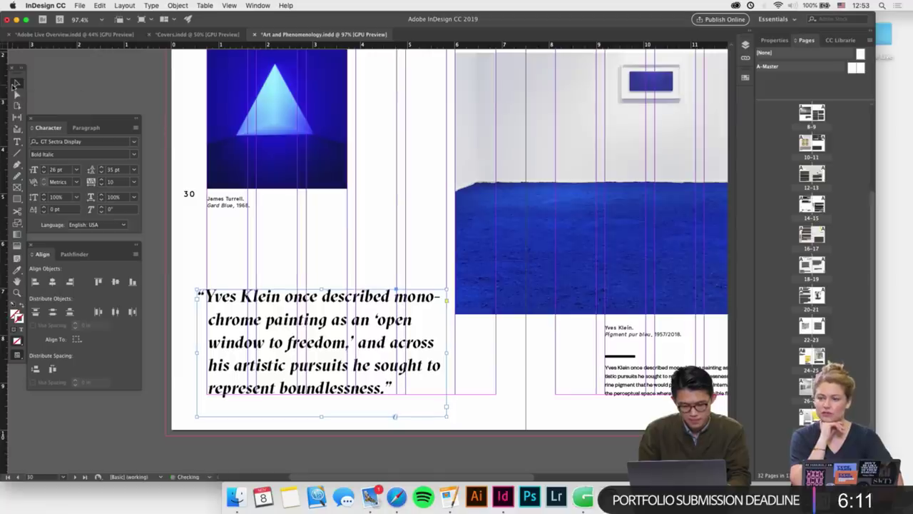
left_click(359, 242)
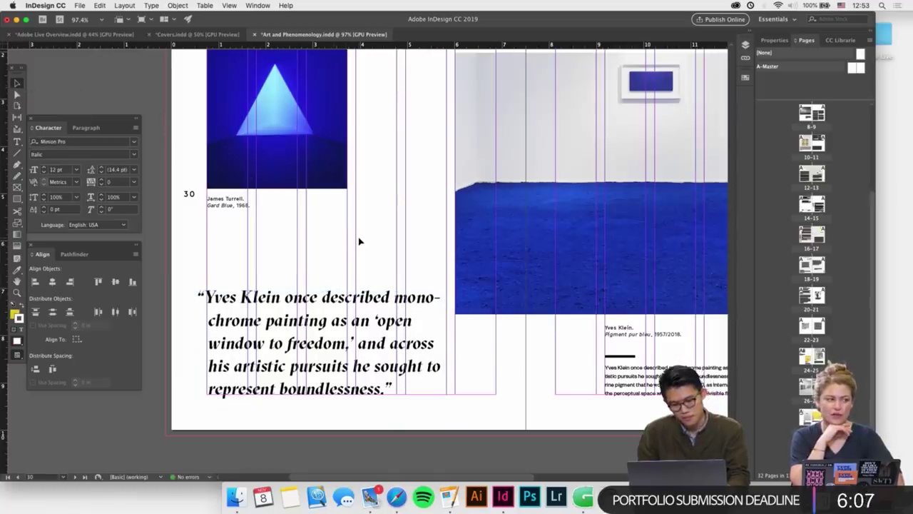
scroll(359, 241, "down", 5)
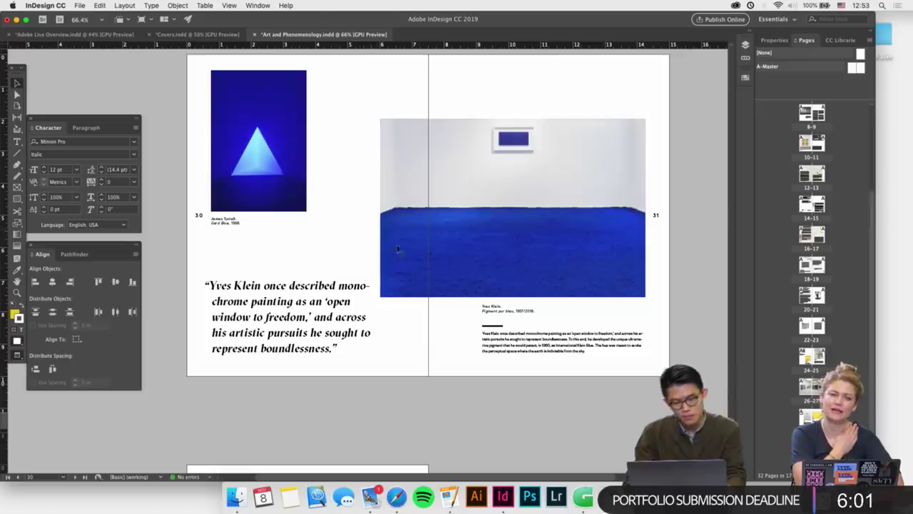
Nudge page 31's gallery photo and caption group upward, then show the guides again
left_click(536, 266)
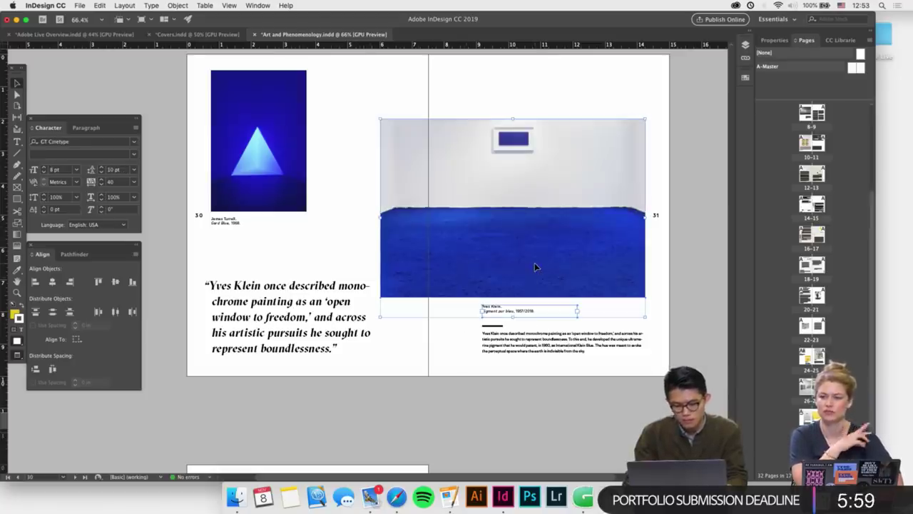
key("shift+Up")
key("shift+Up")
key("shift+Up")
key("shift+Up")
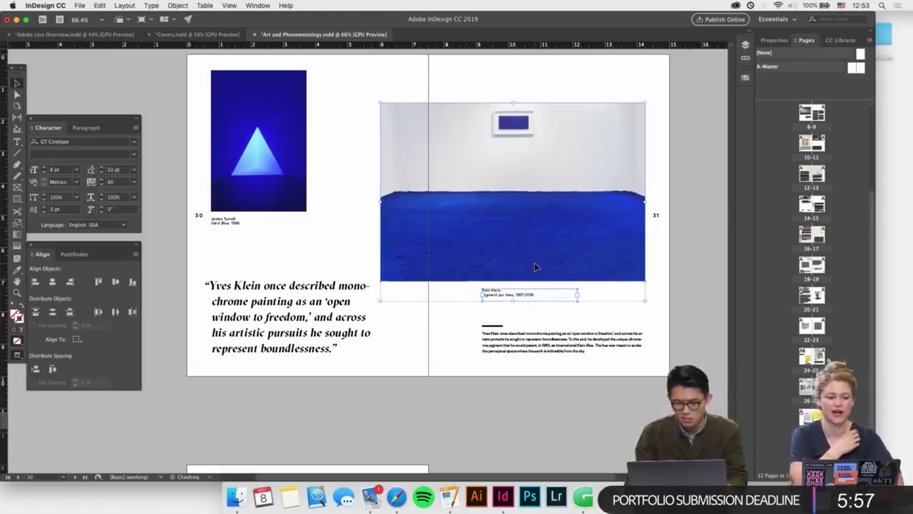
key("shift+Up")
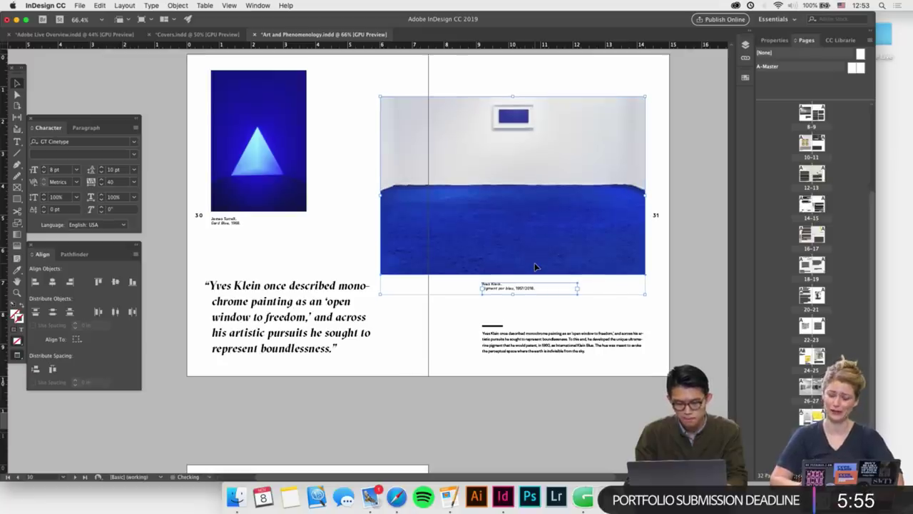
left_click(453, 325)
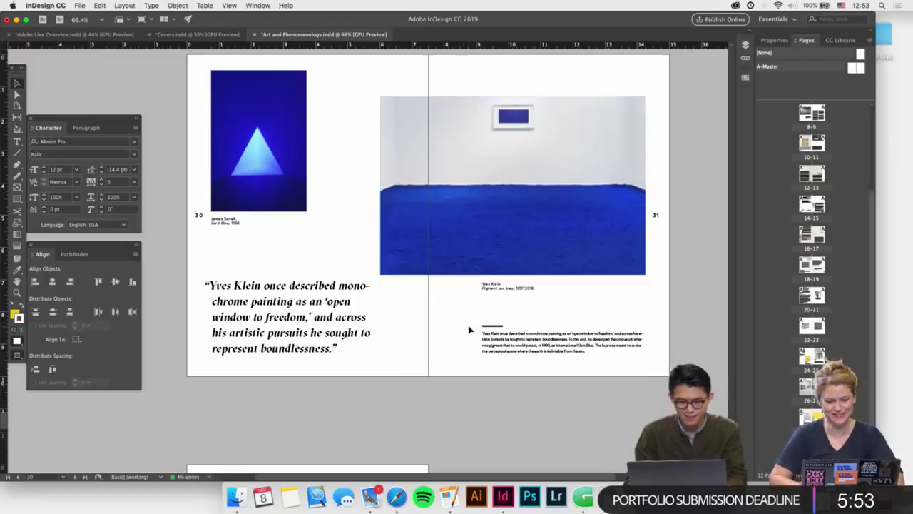
key("w")
Read through the Rene Magritte passage in the Pages copy document
scroll(469, 330, "down", 5)
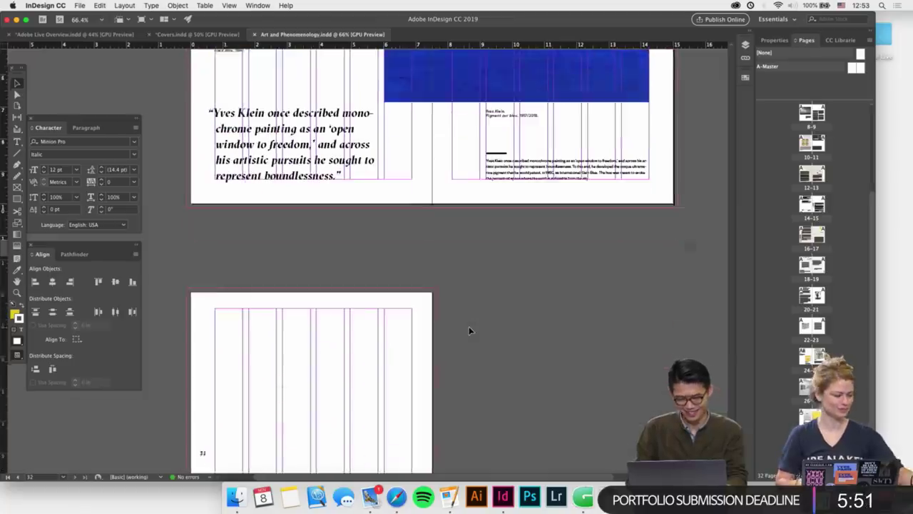
left_click(449, 496)
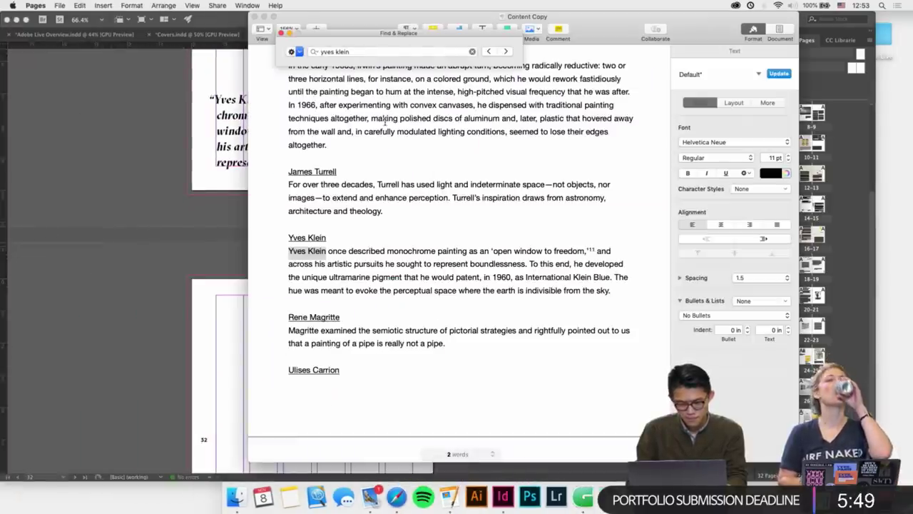
left_click(284, 32)
left_click(447, 343)
scroll(392, 332, "down", 1)
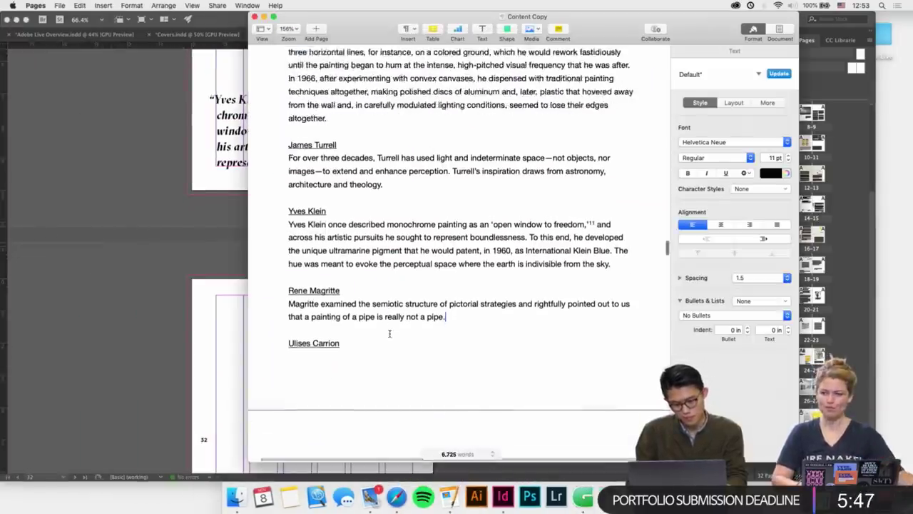
scroll(389, 334, "down", 2)
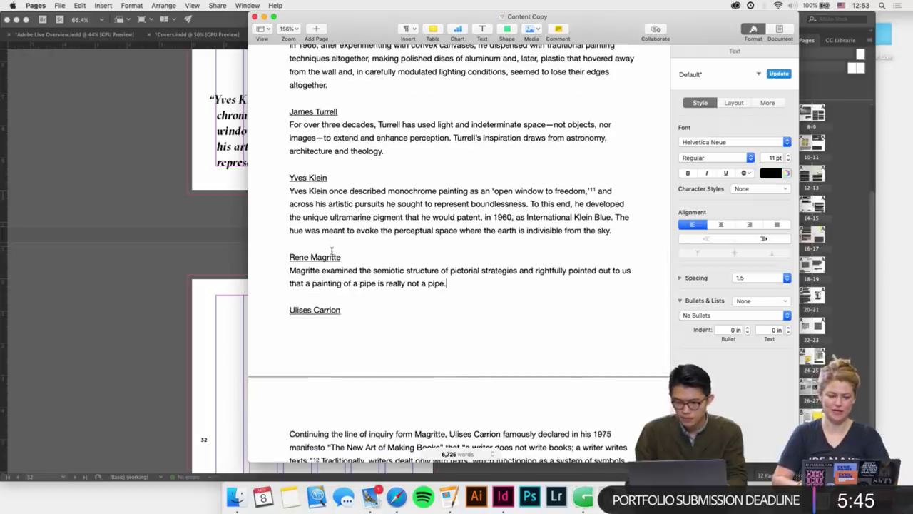
Scroll the InDesign layout down to the blank spread 32–33
left_click(229, 273)
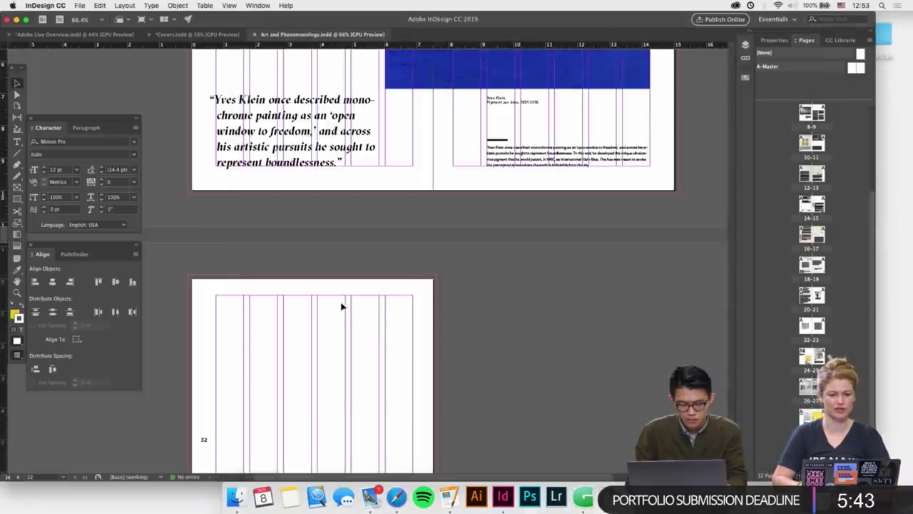
scroll(345, 307, "up", 5)
scroll(344, 303, "down", 3)
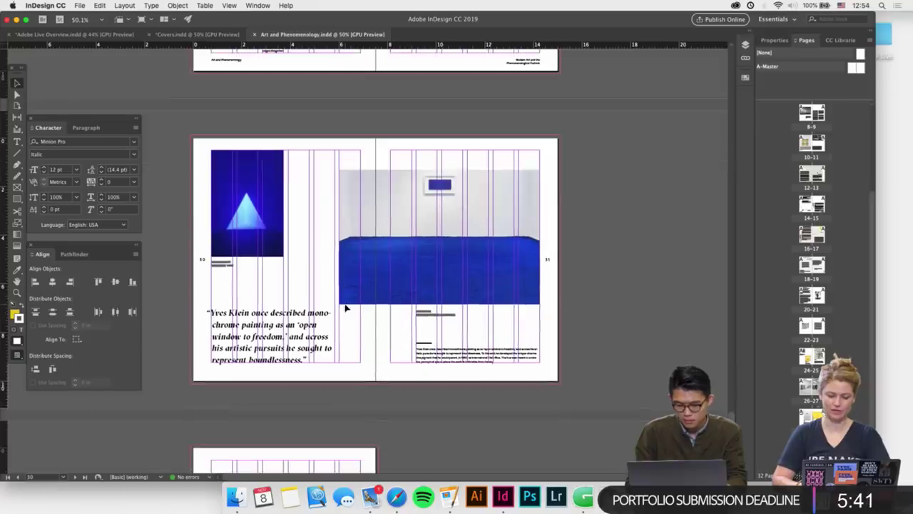
scroll(778, 437, "down", 2)
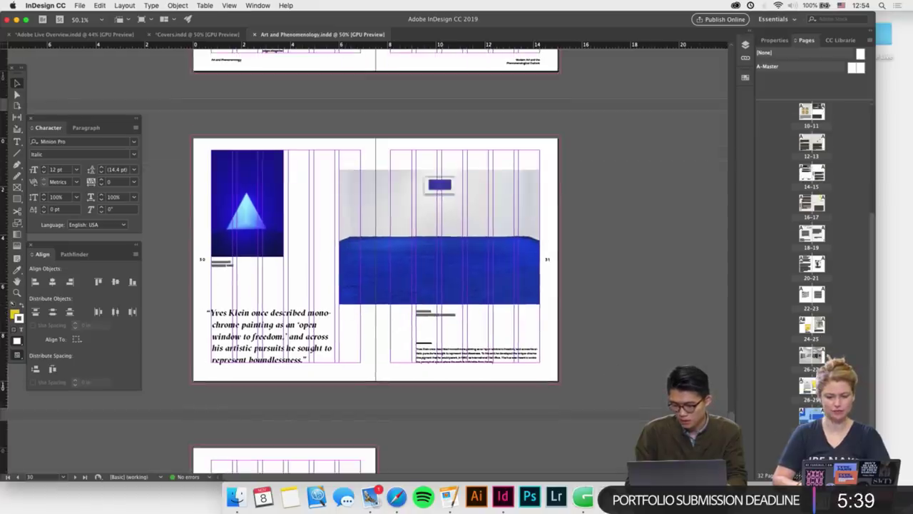
scroll(521, 320, "down", 10)
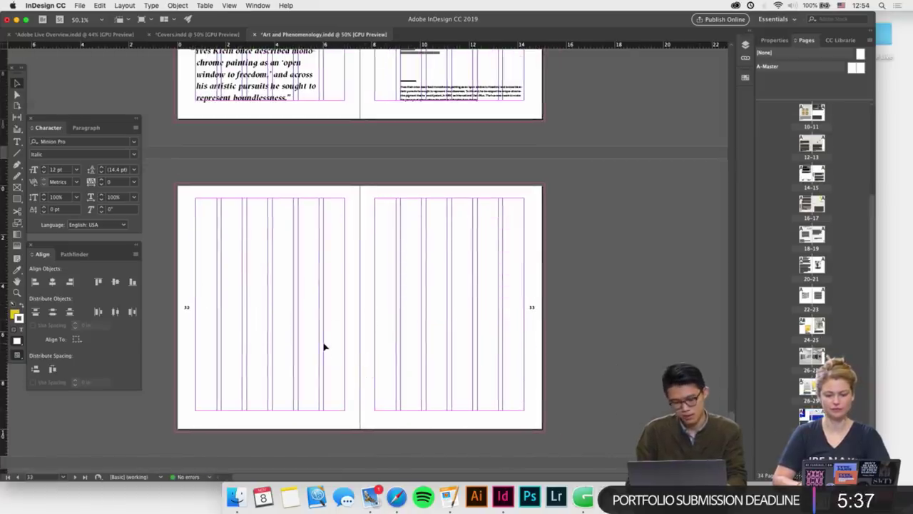
scroll(324, 347, "up", 2)
Open the Images folder in Finder beside the layout, glancing at the Pages copy
left_click(235, 494)
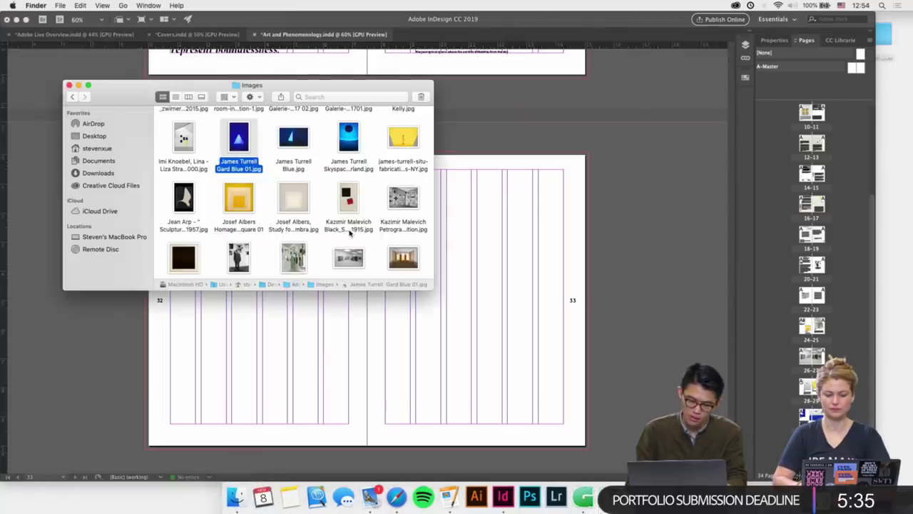
left_click(455, 494)
scroll(391, 238, "down", 5)
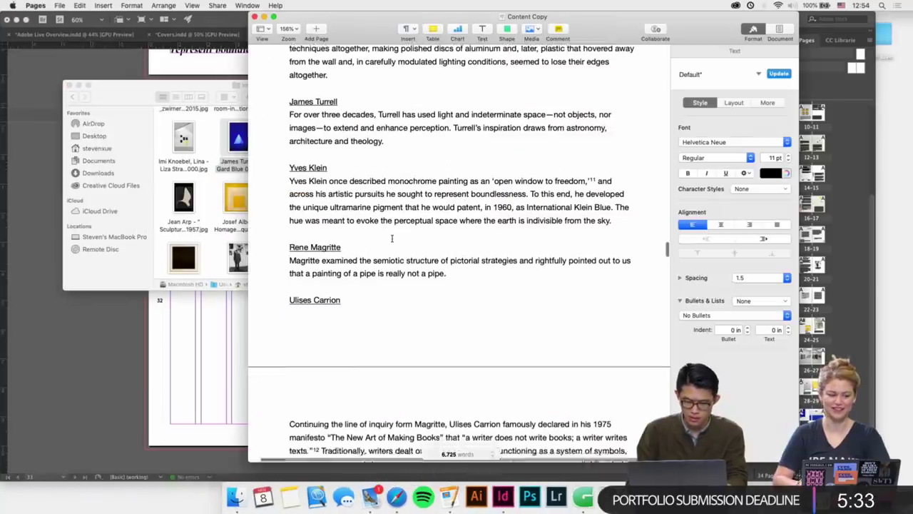
scroll(392, 238, "down", 2)
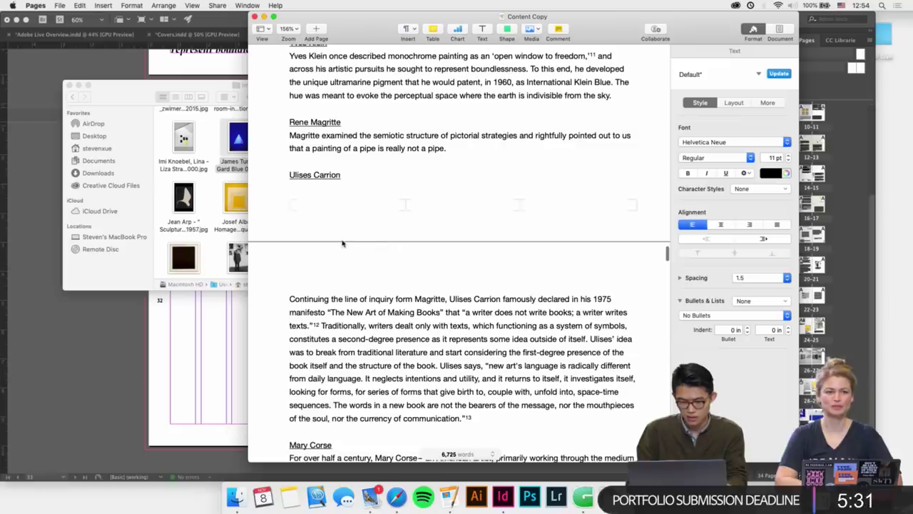
scroll(343, 243, "down", 1)
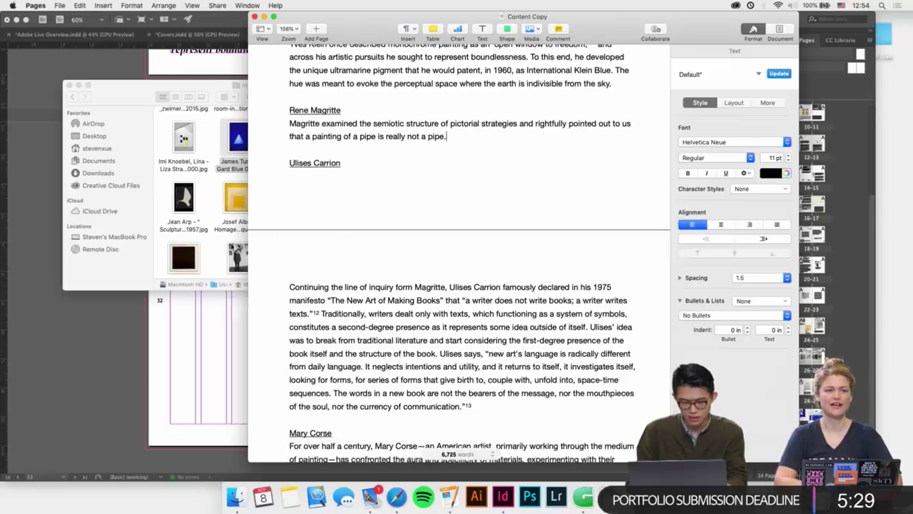
left_click(224, 246)
Place Rene Margritte 02.jpg in a frame at page 32's top-left and fit the spread
scroll(243, 267, "down", 5)
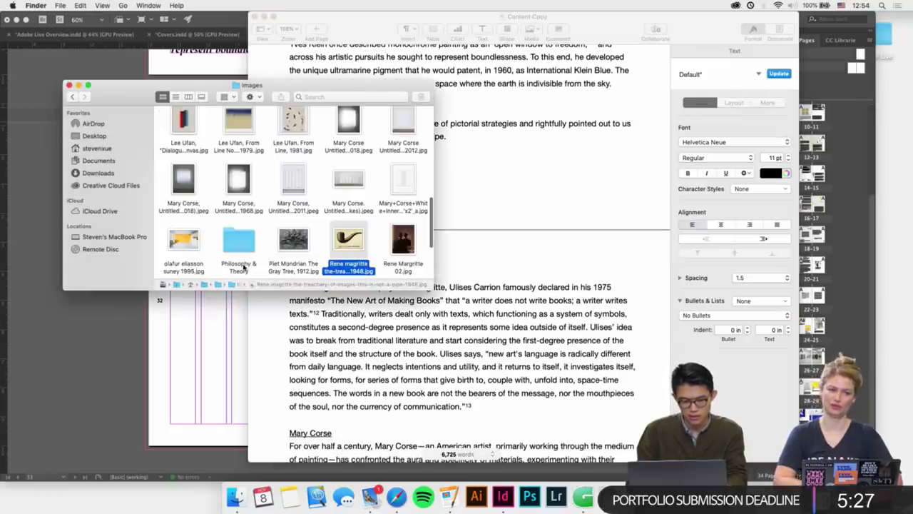
left_click(387, 214)
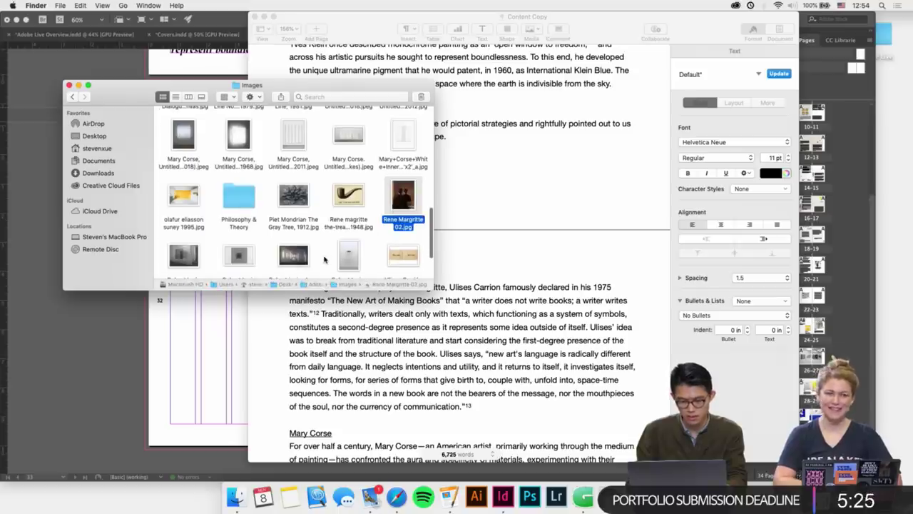
scroll(324, 260, "down", 1)
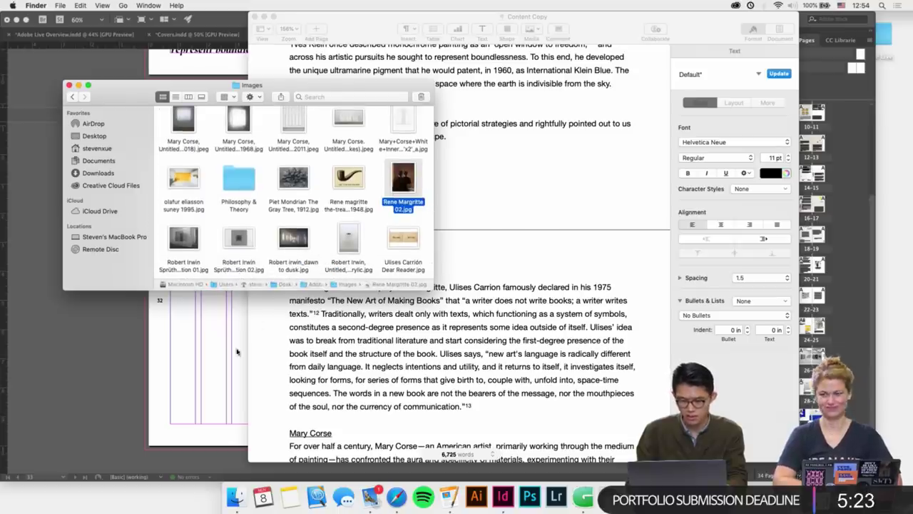
left_click_drag(401, 187, 194, 370)
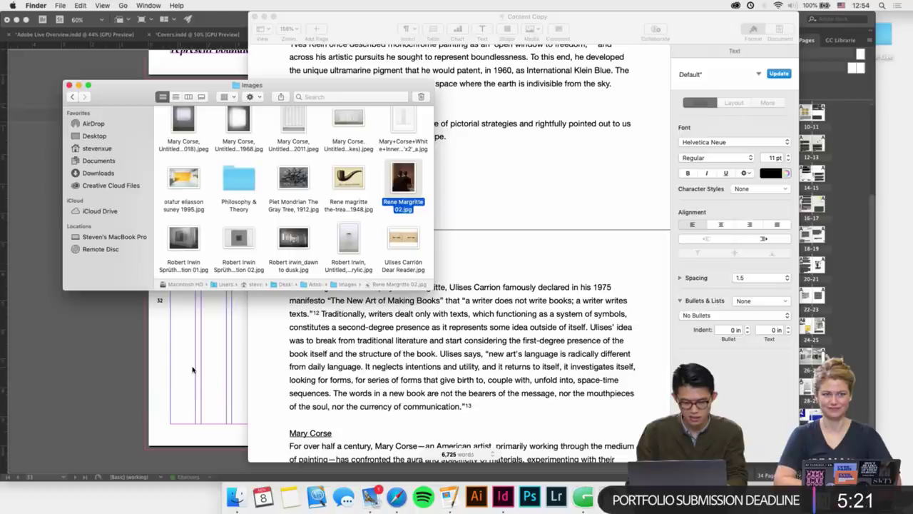
left_click_drag(169, 180, 316, 334)
key("super+alt+0")
Check the spread in Preview, then move the Magritte image flush to page 32's top margin
key("w")
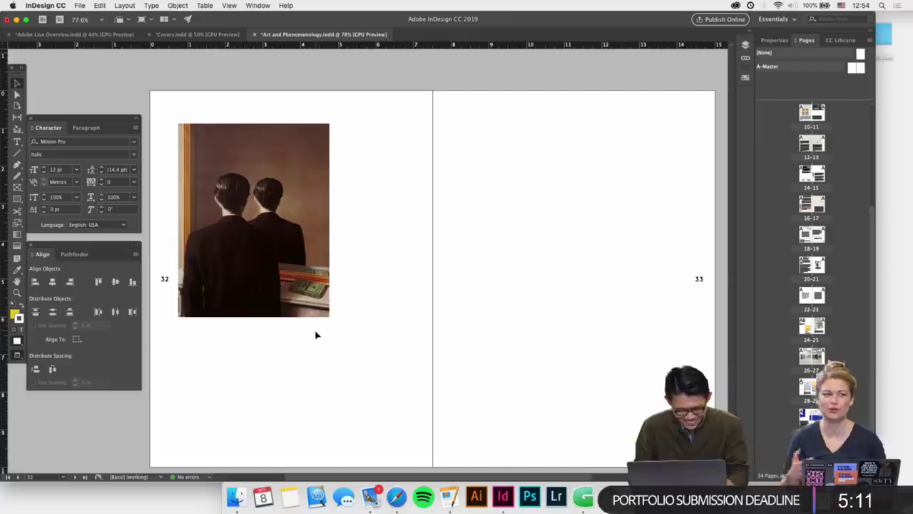
key("w")
left_click(285, 310)
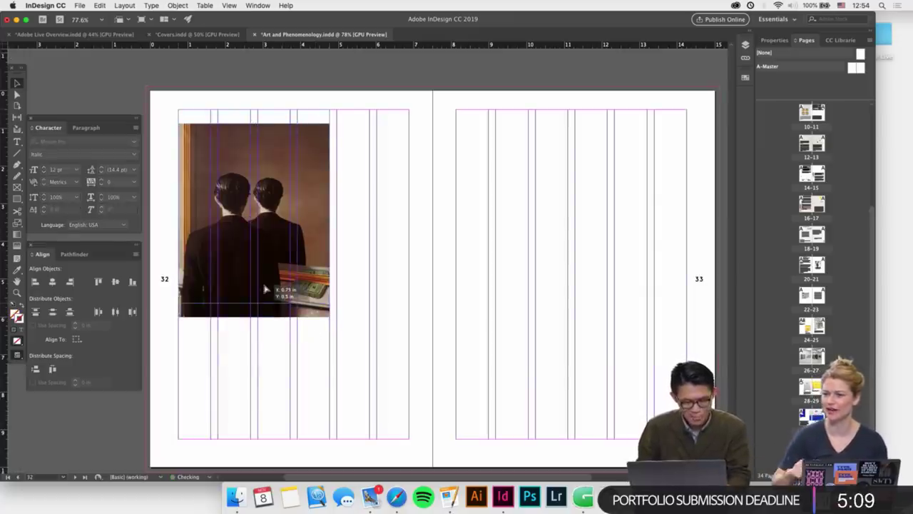
left_click_drag(264, 300, 266, 286)
left_click(371, 291)
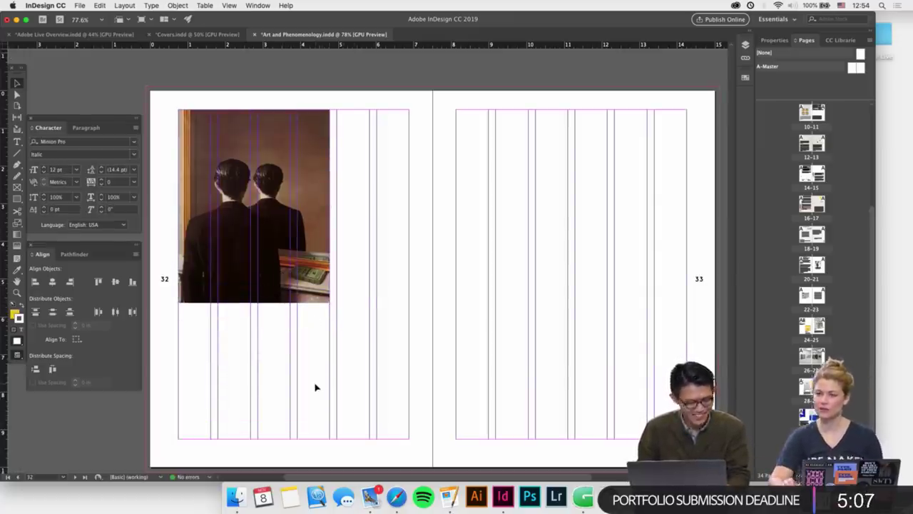
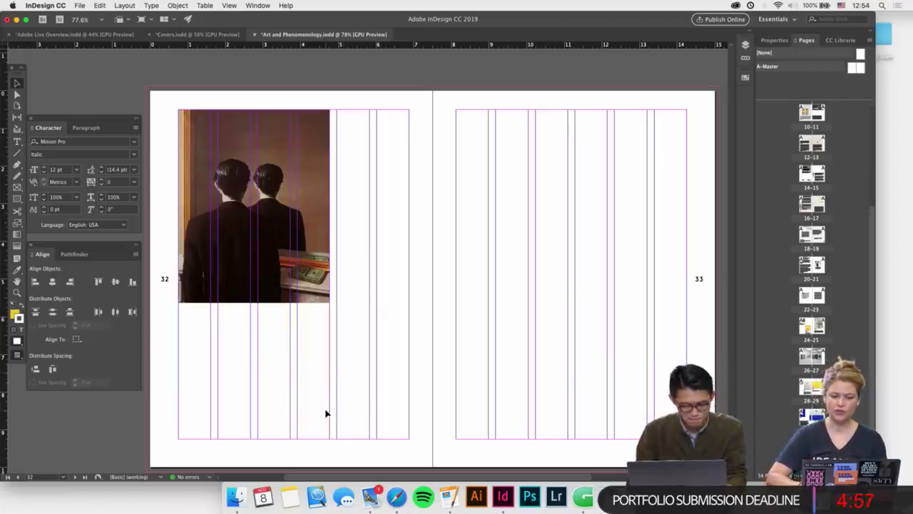
Copy the Yves Klein 'Pigment pur bleu, 1957/2018.' caption and place the copy under page 32's image
scroll(332, 335, "up", 5)
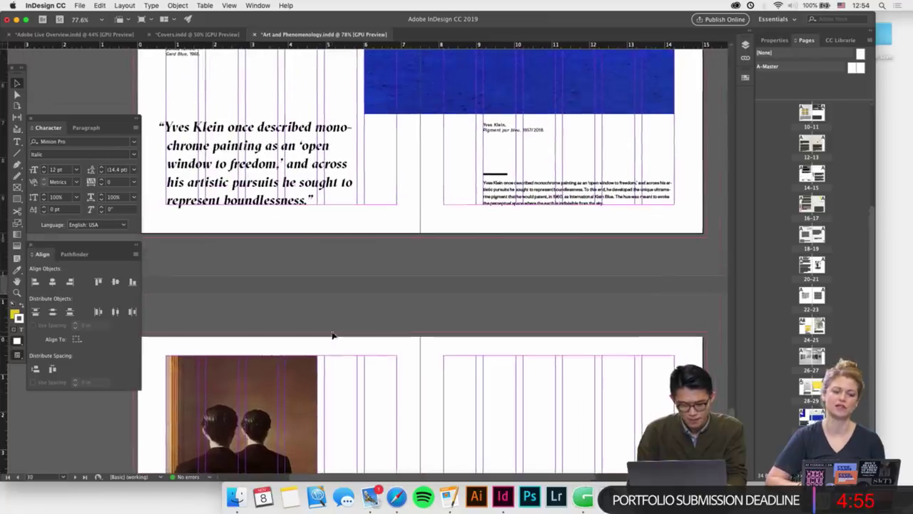
left_click(505, 136)
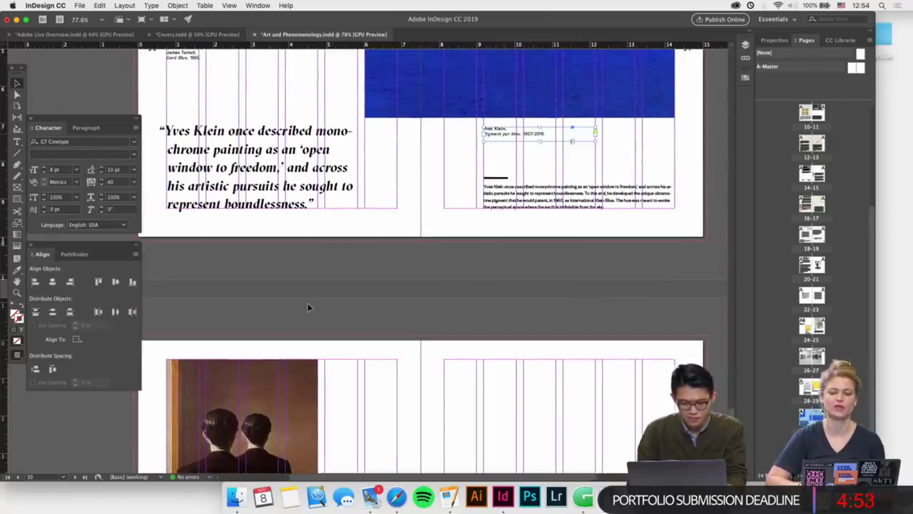
scroll(308, 302, "down", 5)
key("super+v")
scroll(283, 331, "up", 3)
left_click_drag(336, 222, 254, 307)
scroll(277, 345, "down", 2)
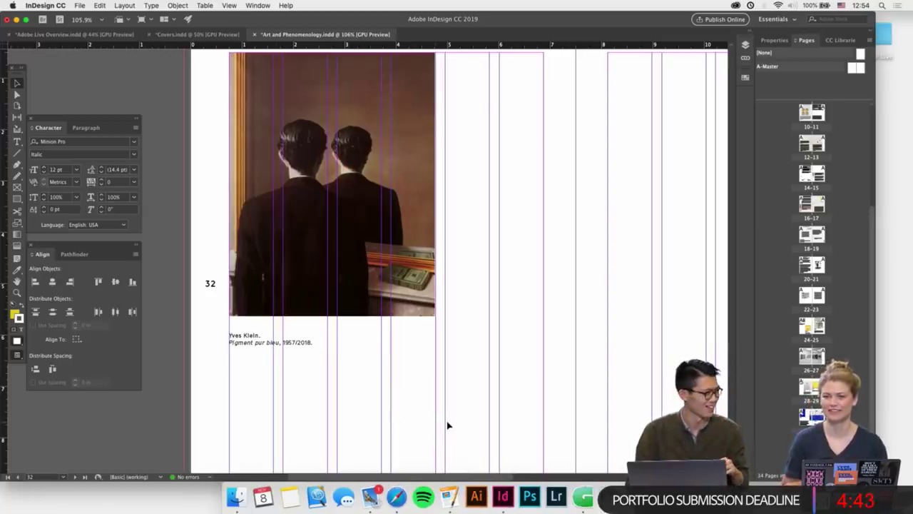
Search Content Copy in Pages for 'rene ma' and step through the matches
left_click(458, 509)
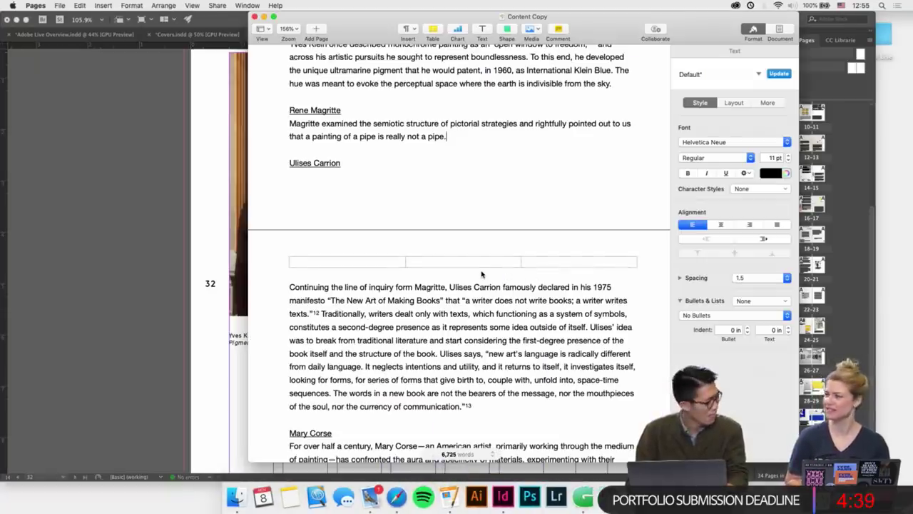
key("super+f")
type("rene")
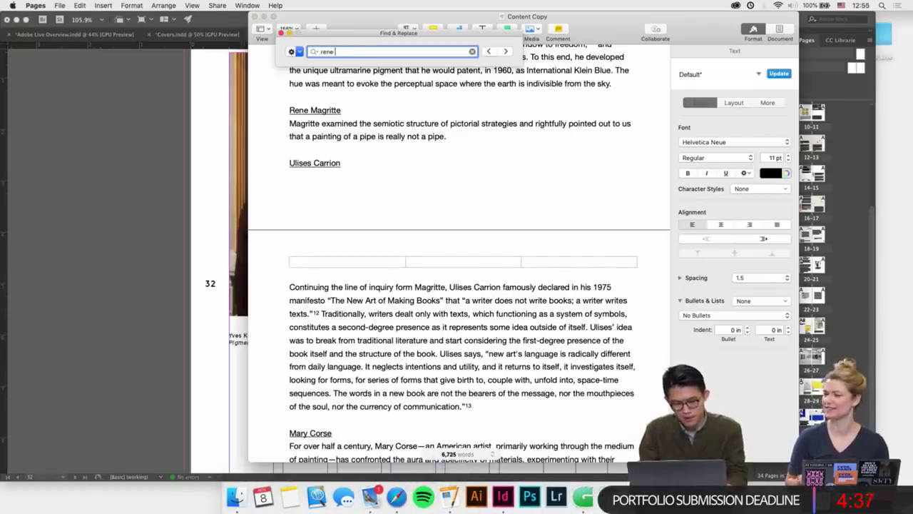
type(" ma")
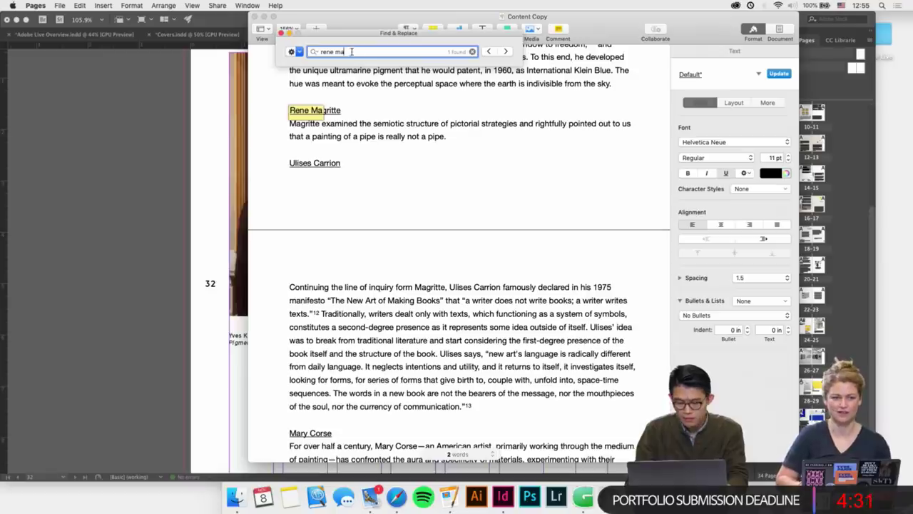
left_click(505, 52)
left_click(361, 273)
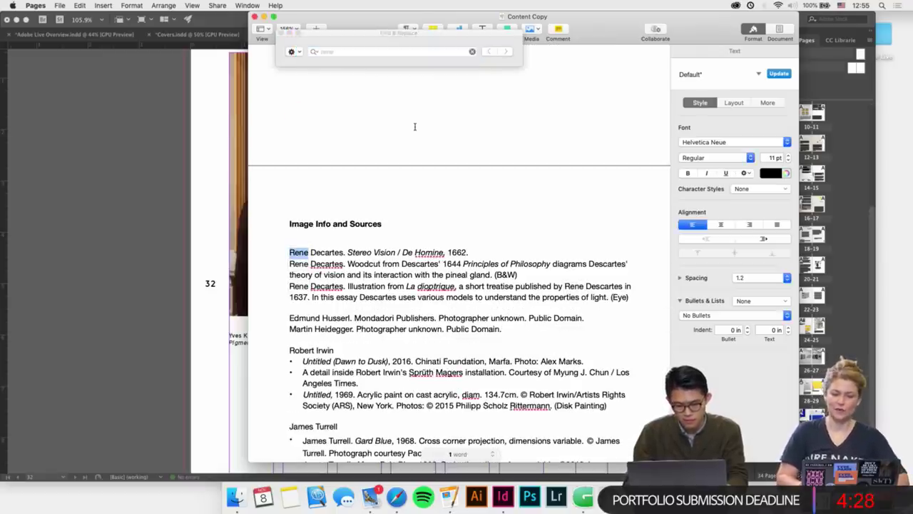
left_click(347, 52)
left_click(506, 52)
left_click(507, 52)
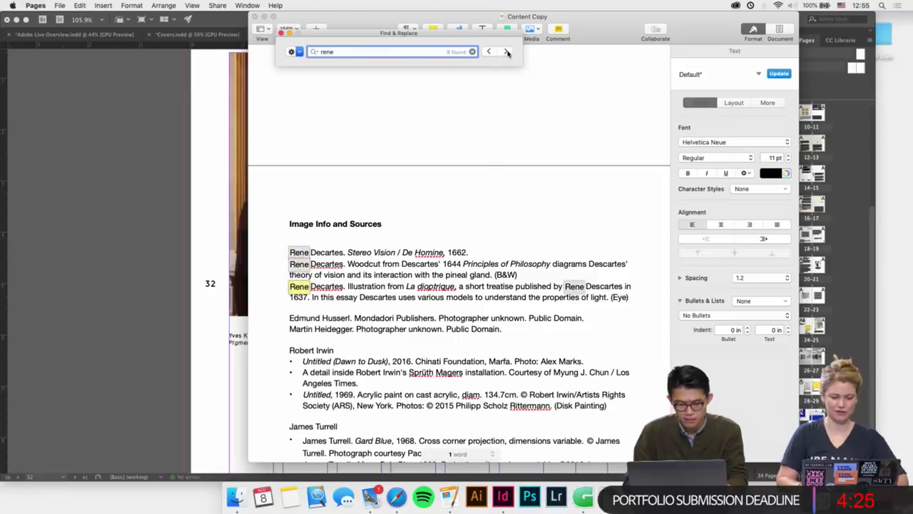
left_click(507, 52)
left_click(506, 52)
left_click(506, 52)
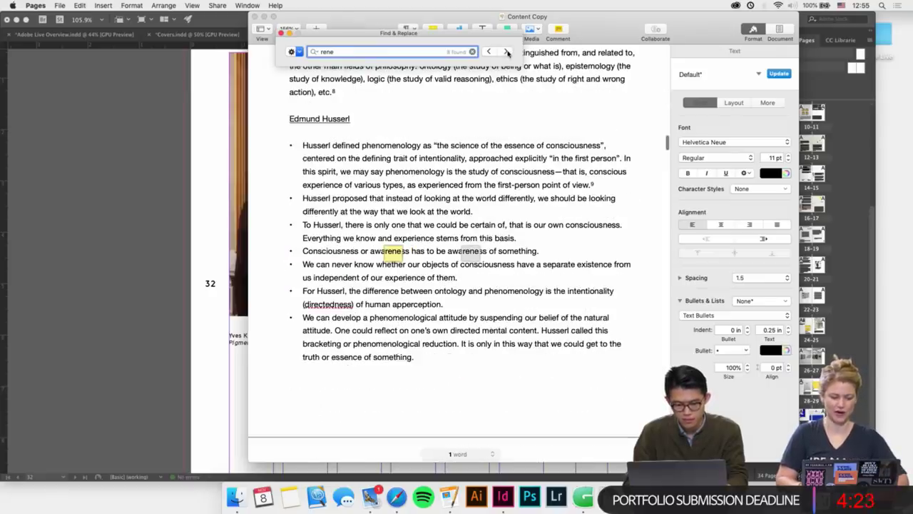
left_click(507, 52)
left_click(507, 52)
left_click(506, 52)
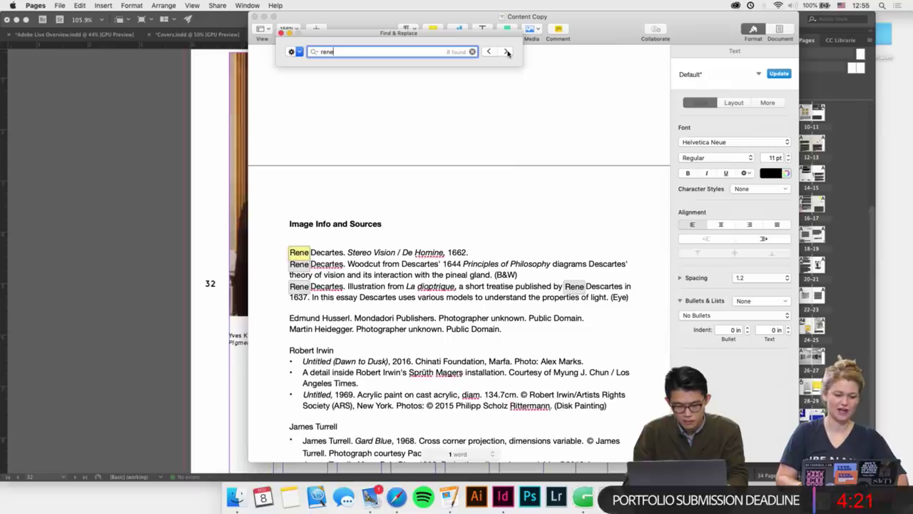
left_click(489, 52)
Search 'margeitte', select 'Not to Be Reproduced, 1937.' and copy it back to InDesign
key("super+f")
type("ma")
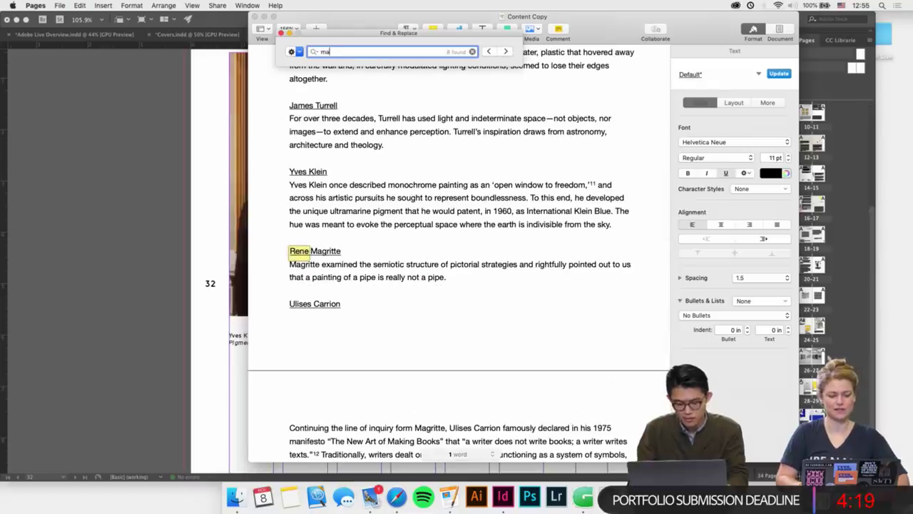
type("rg")
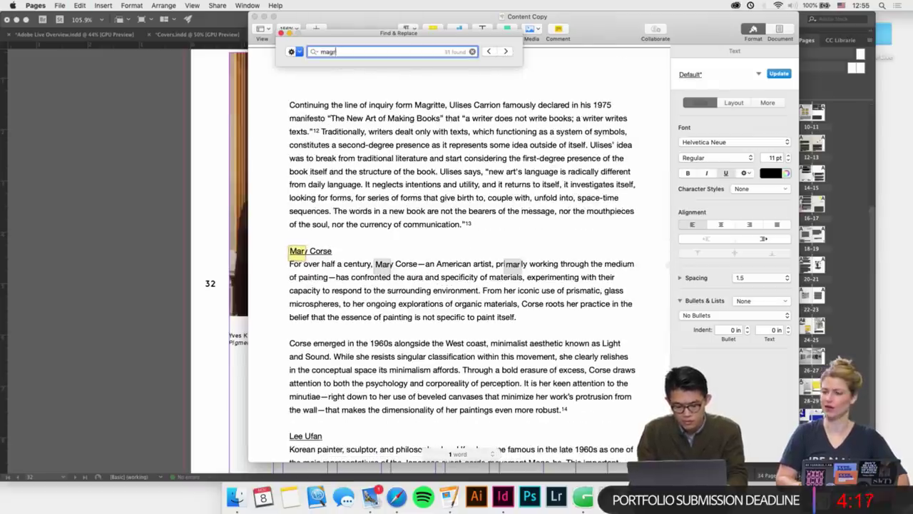
type("eitte")
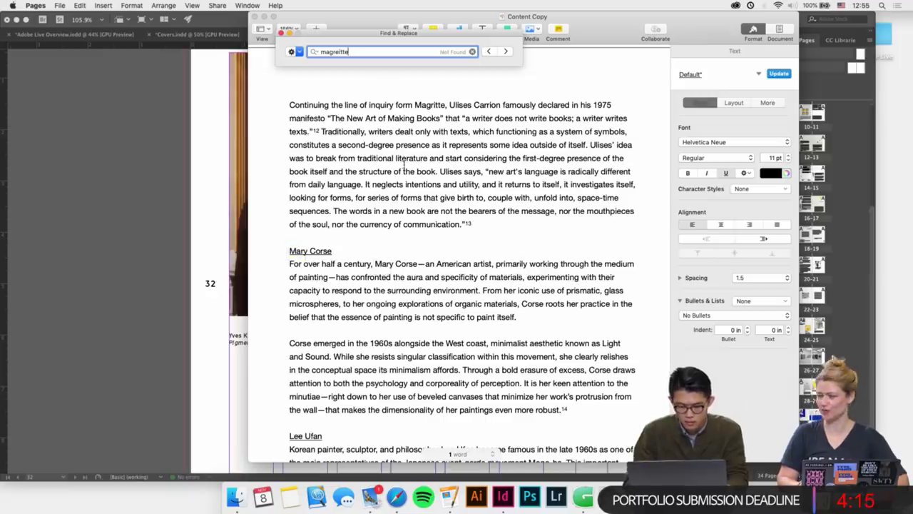
scroll(384, 240, "down", 10)
scroll(383, 240, "down", 10)
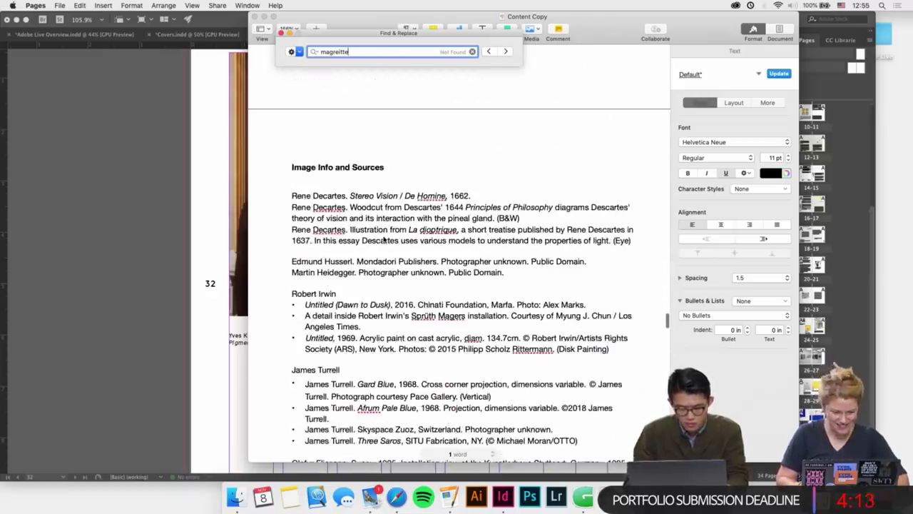
scroll(383, 240, "down", 10)
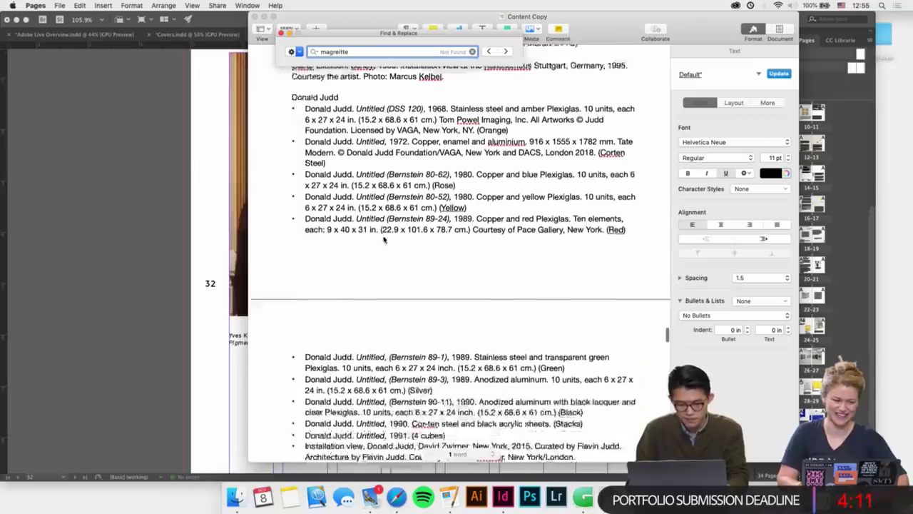
scroll(383, 240, "down", 10)
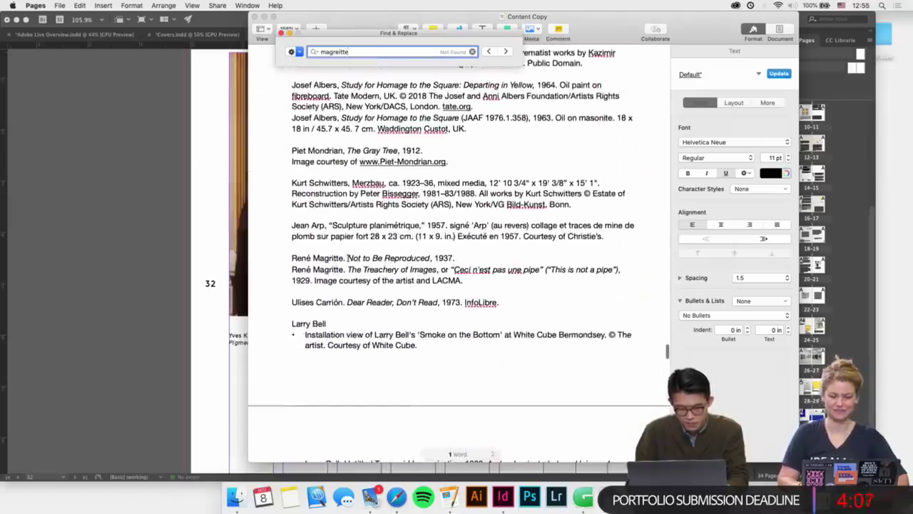
left_click(348, 257)
left_click_drag(456, 259, 348, 258)
key("super+c")
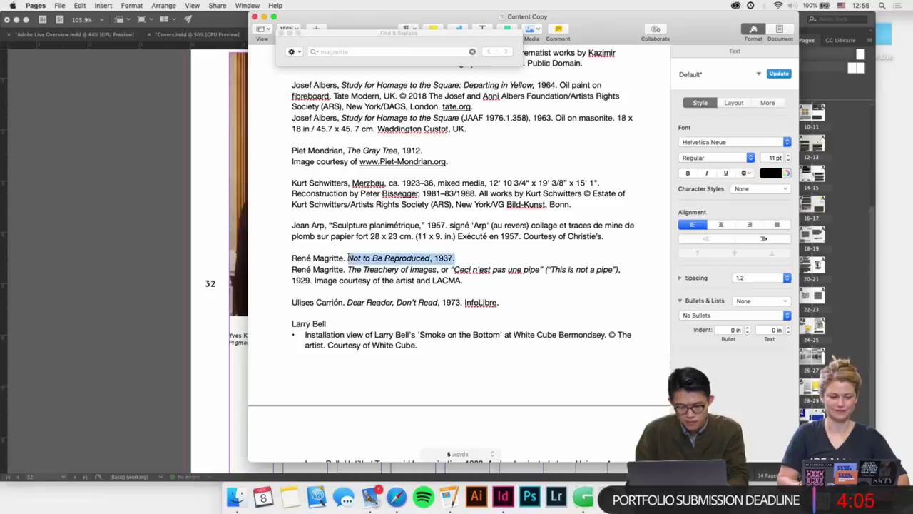
key("super+Tab")
scroll(240, 350, "up", 2)
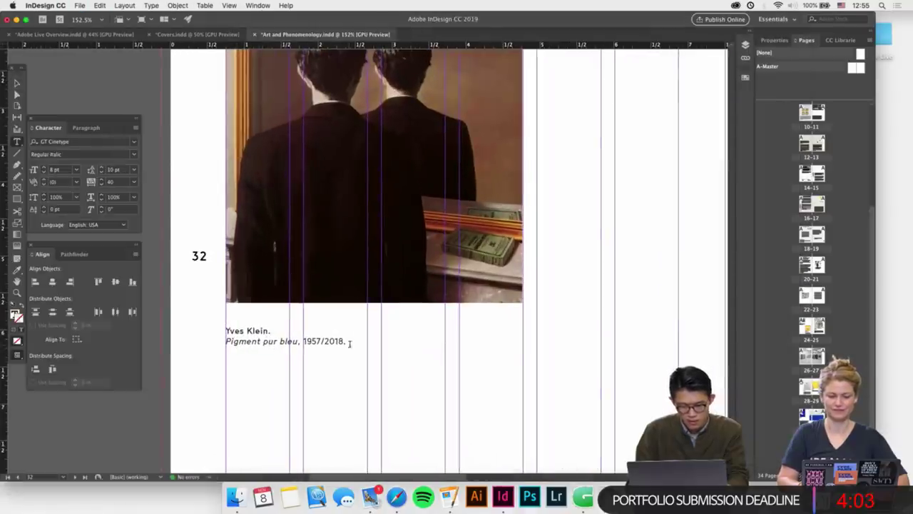
Paste the Magritte title over 'Pigment pur bleu' and type 'Rene' over 'Yves Klein.'
left_click_drag(350, 344, 206, 341)
key("super+v")
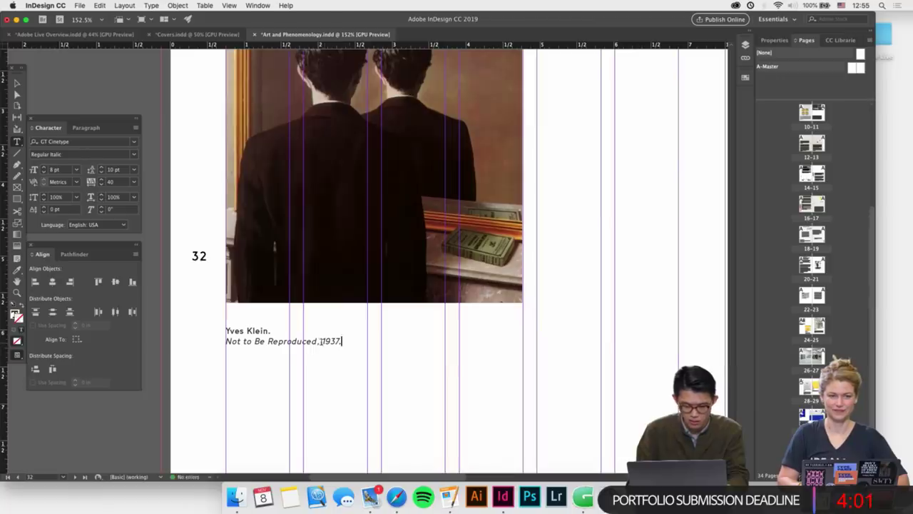
left_click_drag(321, 341, 347, 345)
scroll(356, 341, "up", 1)
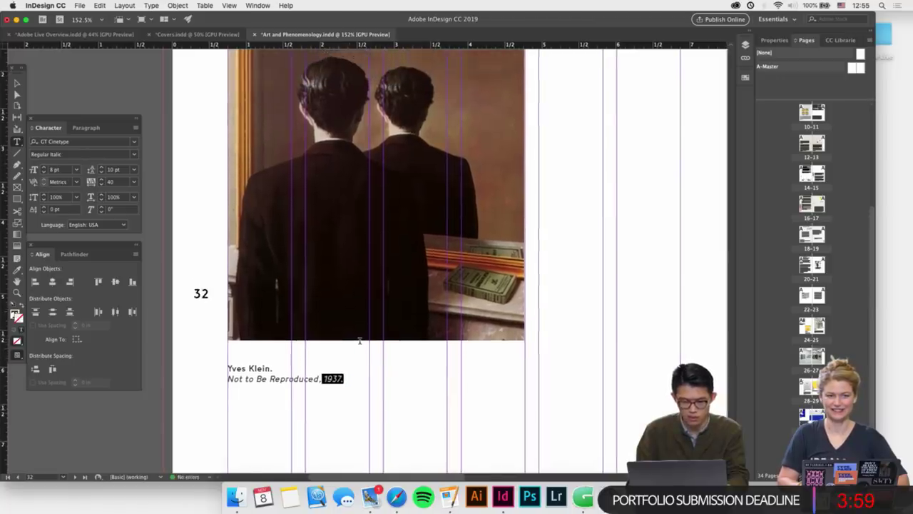
scroll(360, 341, "down", 1)
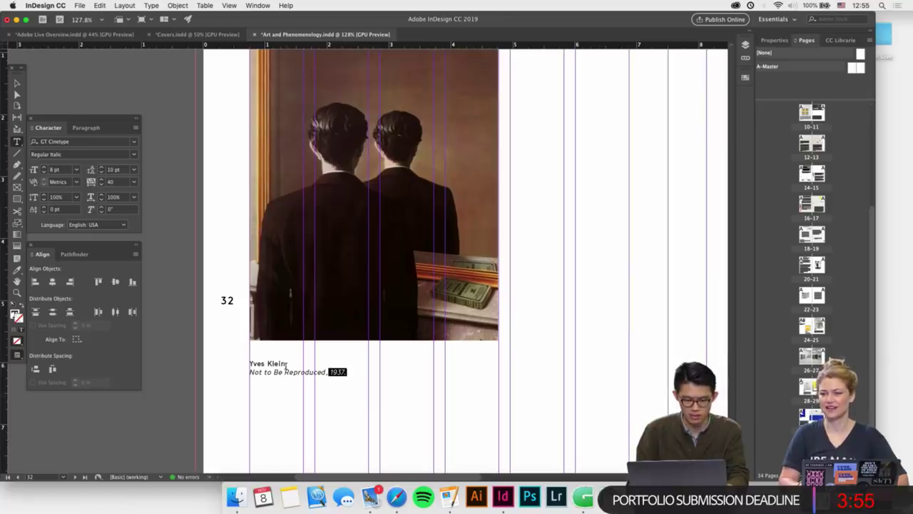
left_click_drag(287, 365, 247, 367)
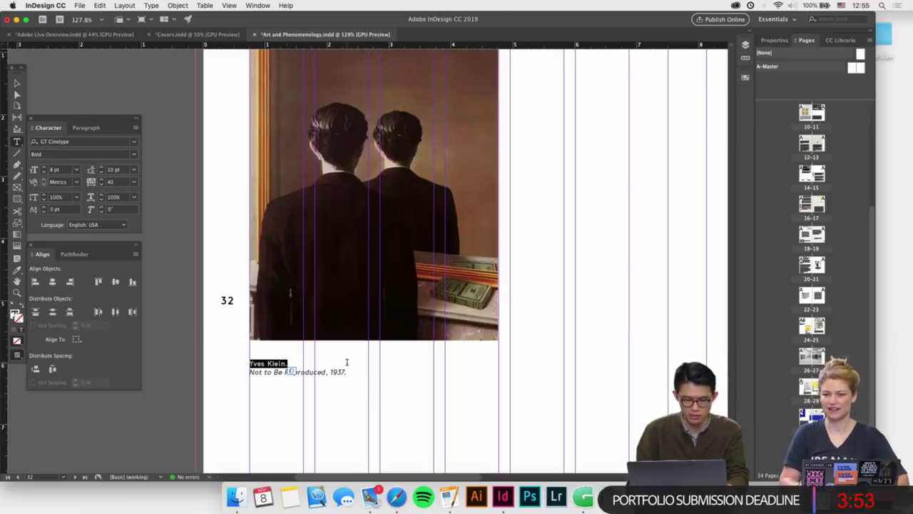
scroll(347, 363, "up", 2)
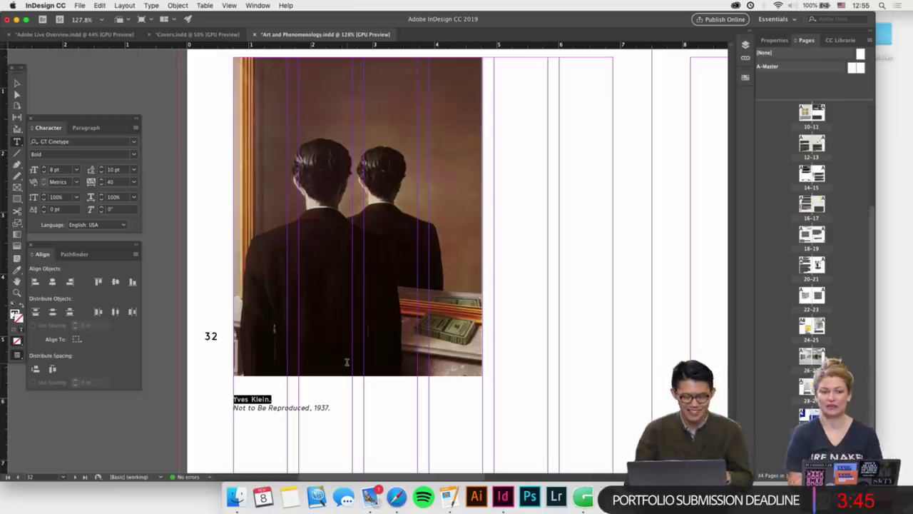
type("Rene")
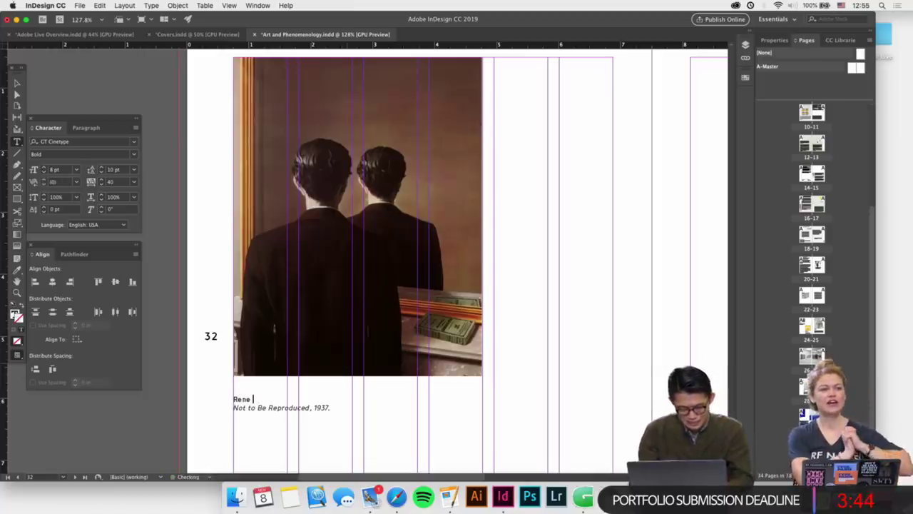
Copy 'René Magritte' from Content Copy and paste it over 'Rene' in the caption
left_click(449, 496)
left_click(329, 247)
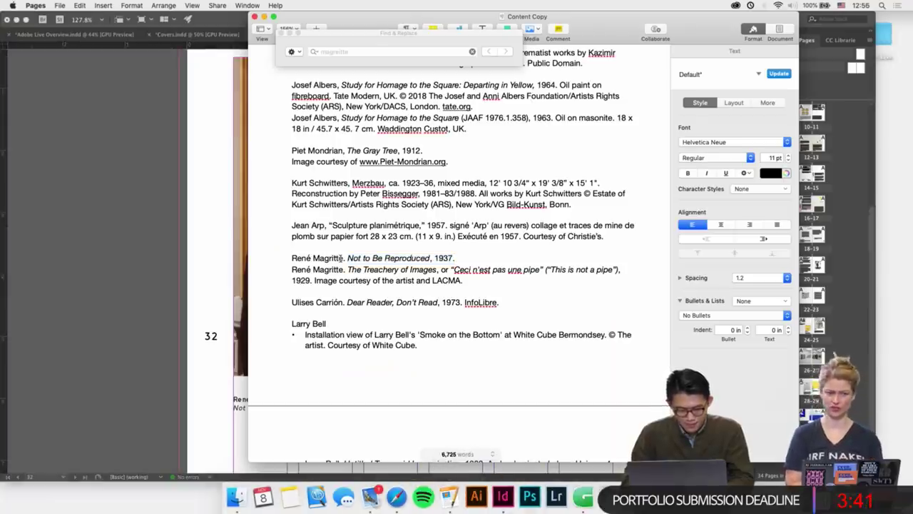
left_click_drag(341, 258, 272, 258)
key("super+c")
key("super+Tab")
left_click_drag(255, 399, 217, 398)
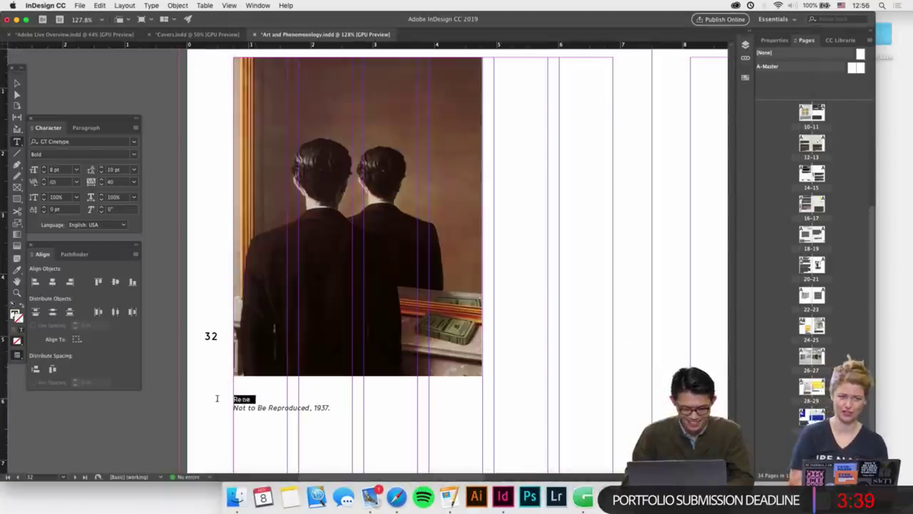
key("super+v")
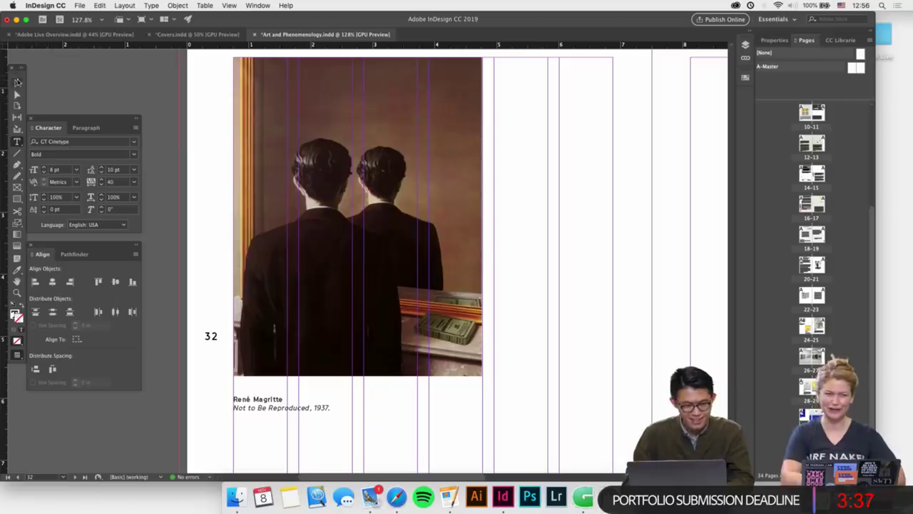
key("Escape")
Zoom in to check the Magritte caption frame, then deselect it
key("super+=")
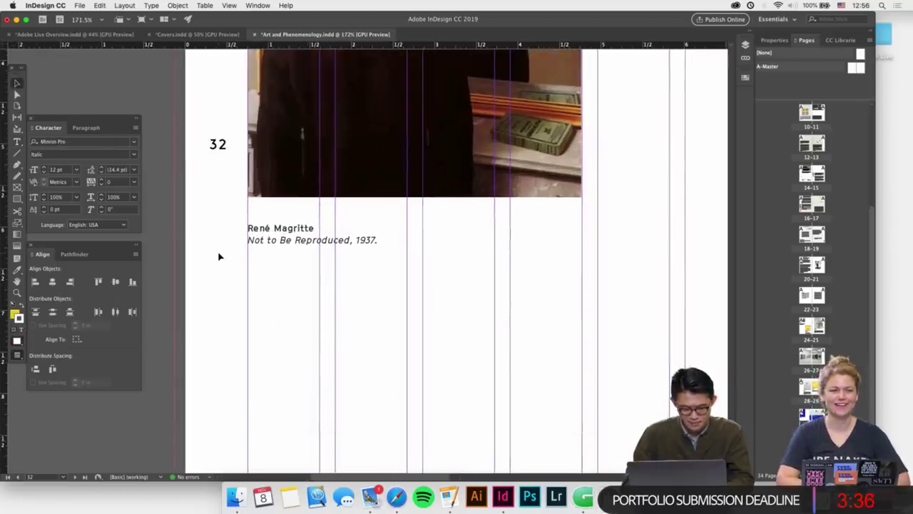
double_click(270, 250)
key("super+=")
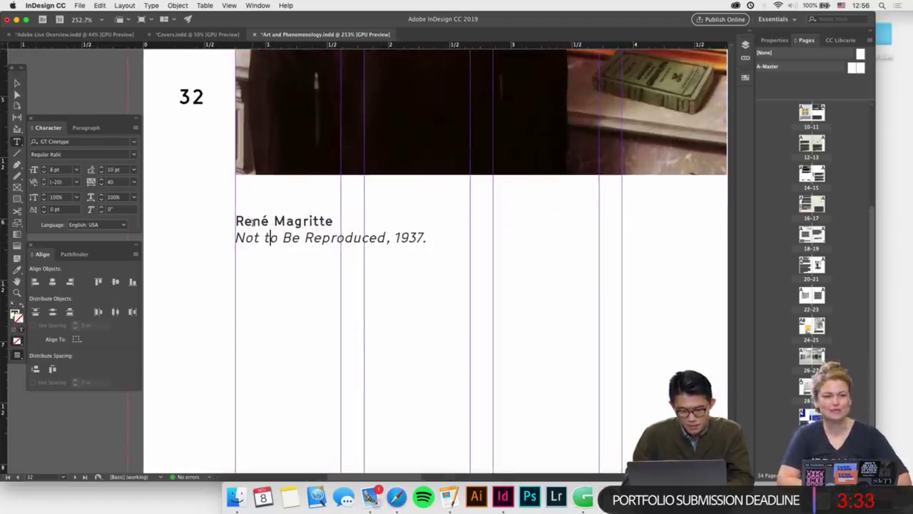
key("Escape")
left_click(240, 281)
scroll(240, 281, "down", 2)
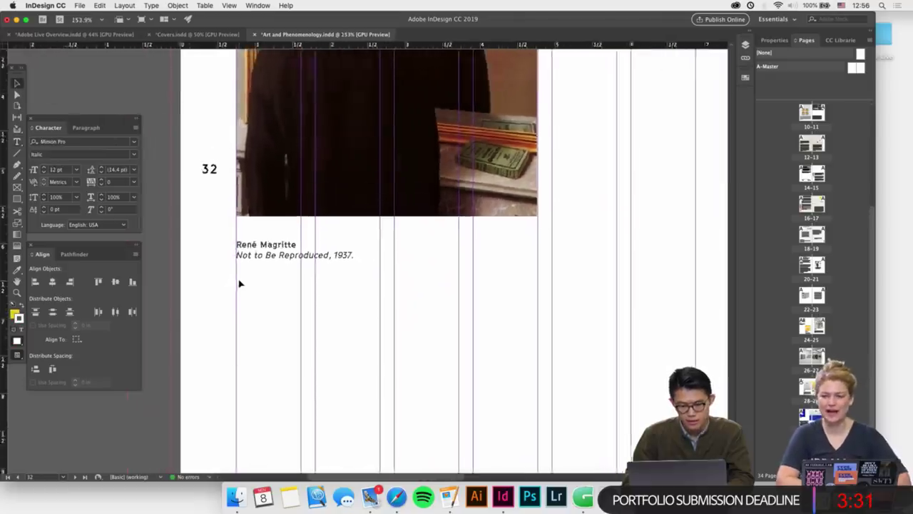
scroll(240, 283, "down", 1)
left_click(262, 264)
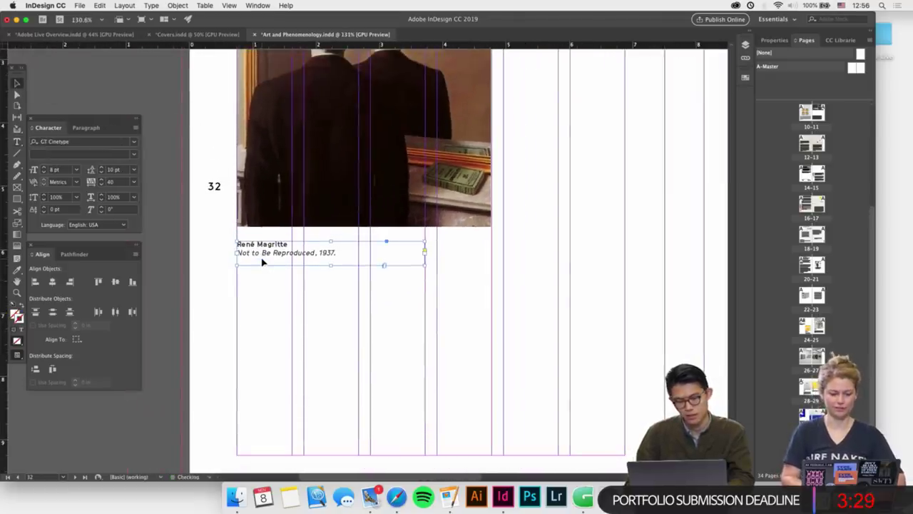
left_click(321, 331)
scroll(324, 332, "down", 4)
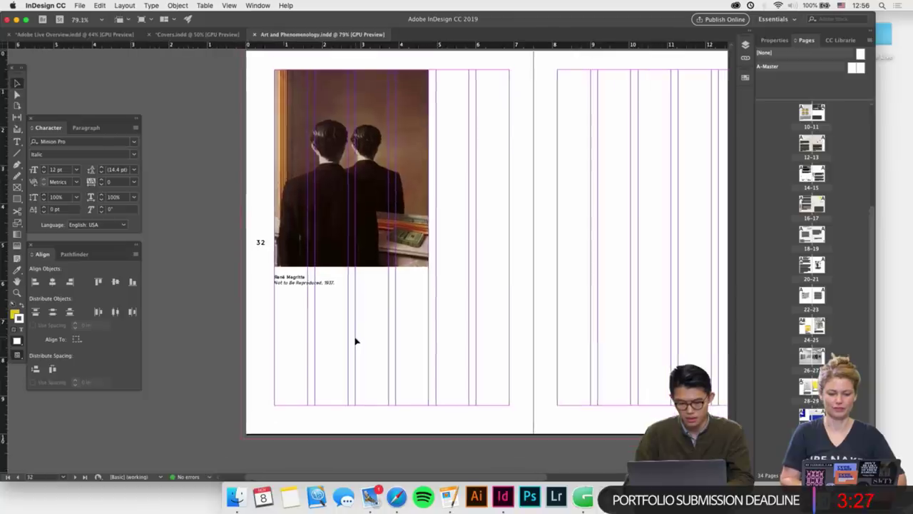
Place the Magritte pipe painting below the page 32 caption, then delete it
left_click(235, 496)
scroll(401, 137, "down", 1)
key("Left")
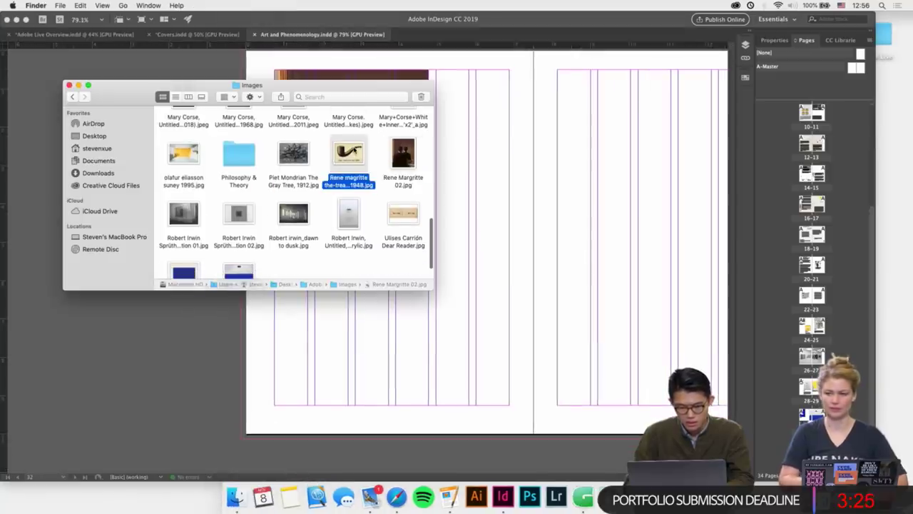
left_click_drag(348, 153, 431, 364)
left_click(429, 364)
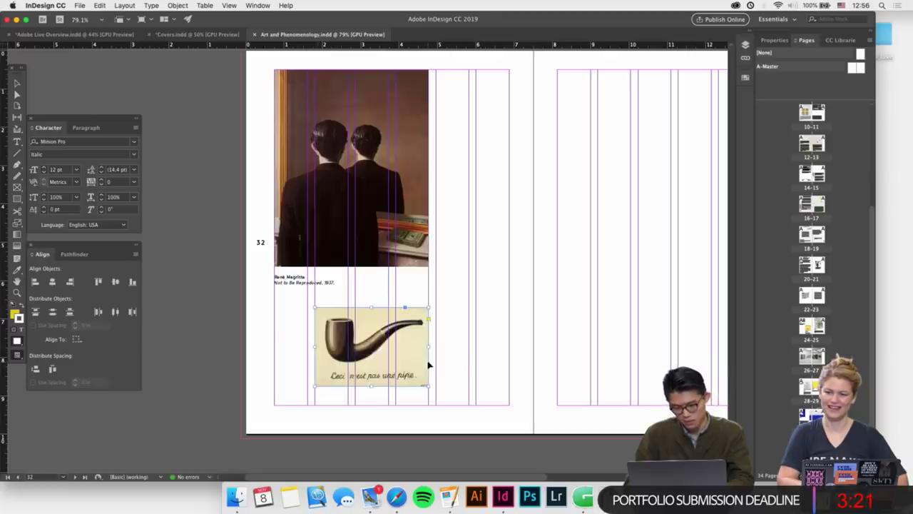
scroll(461, 365, "up", 2)
scroll(442, 400, "down", 1)
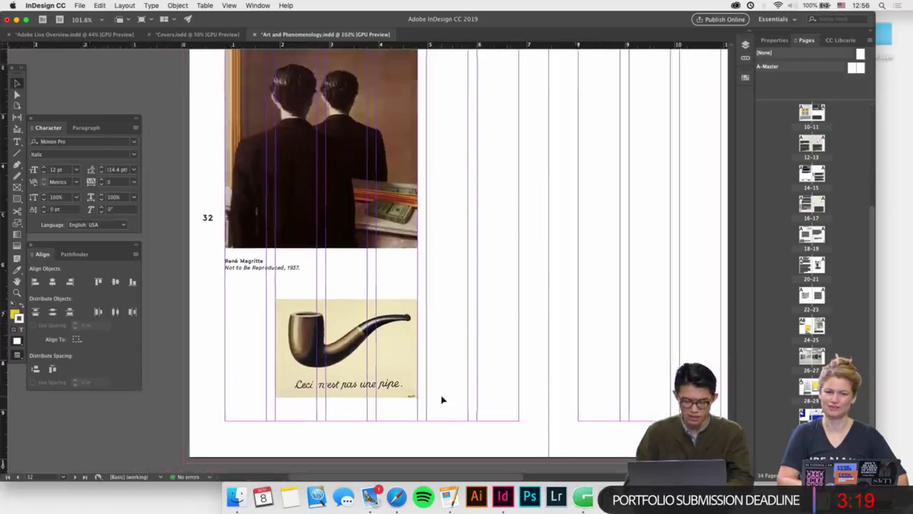
left_click(401, 386)
key("Delete")
scroll(399, 385, "down", 1)
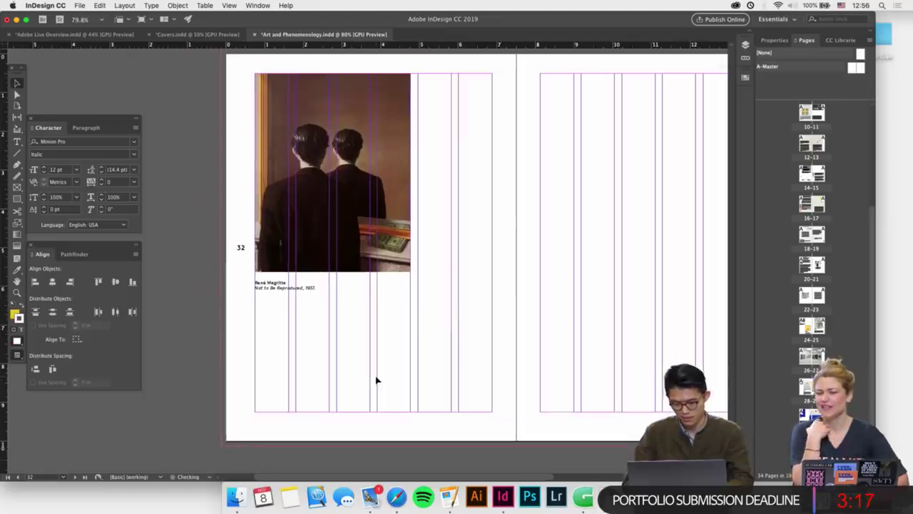
Place the Ulises Carrión Dear Reader image on page 33 and crop its frame's top and bottom
left_click(236, 497)
left_click(397, 245)
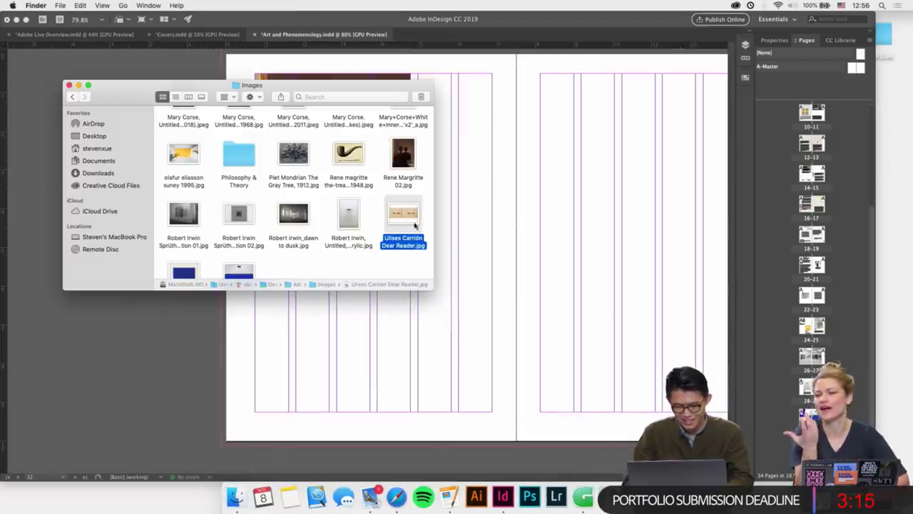
scroll(494, 272, "up", 2)
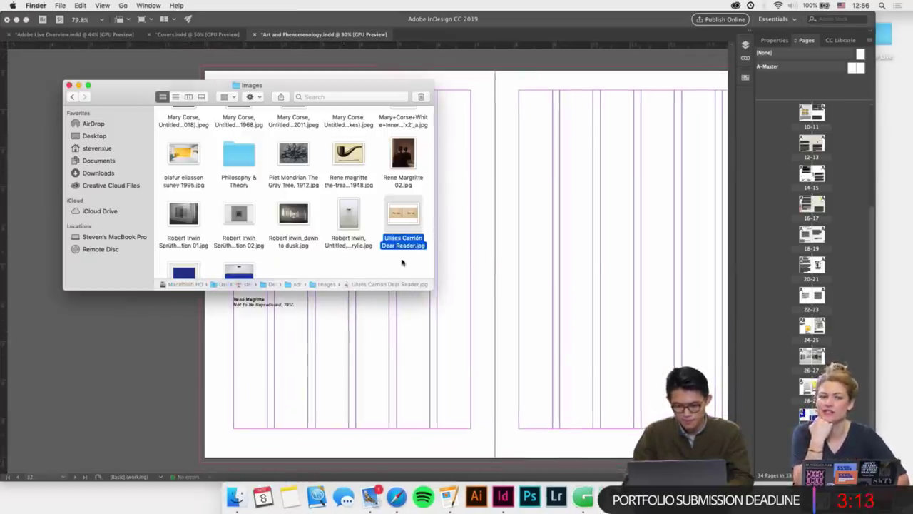
left_click_drag(403, 213, 633, 274)
scroll(402, 204, "right", 2)
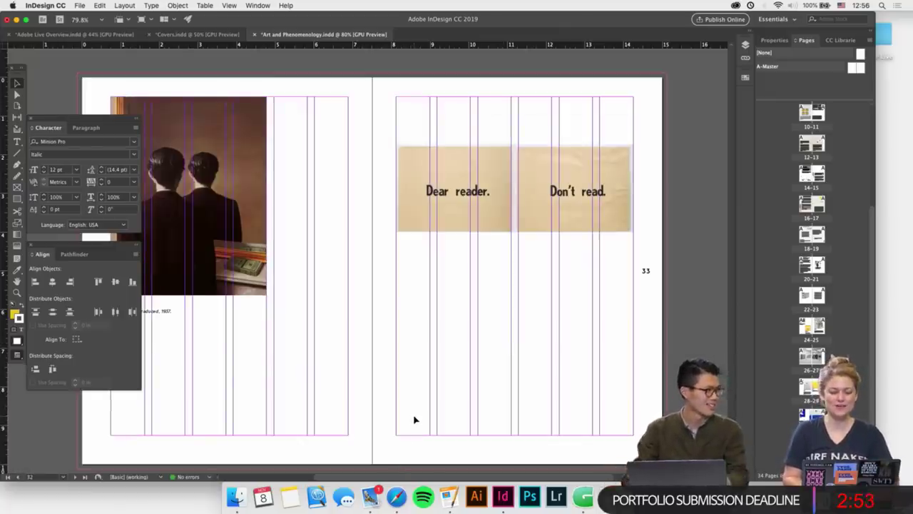
left_click(521, 262)
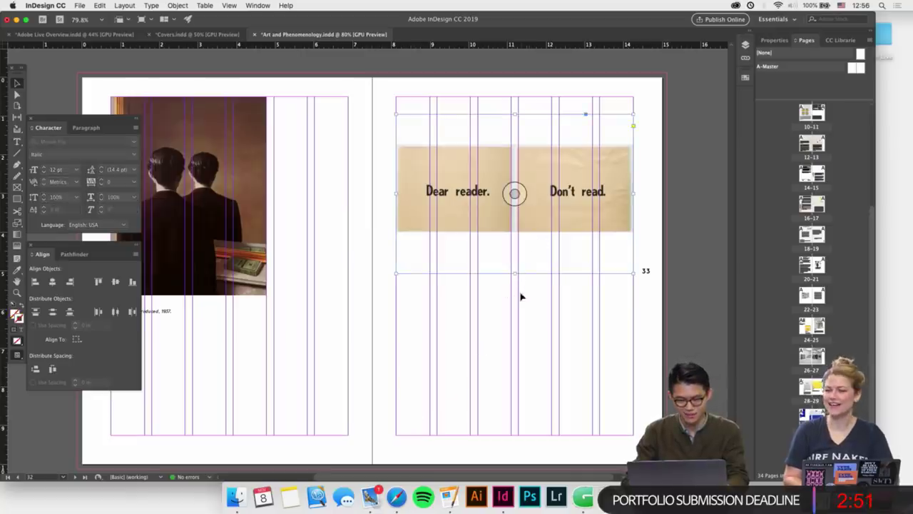
left_click_drag(514, 275, 521, 238)
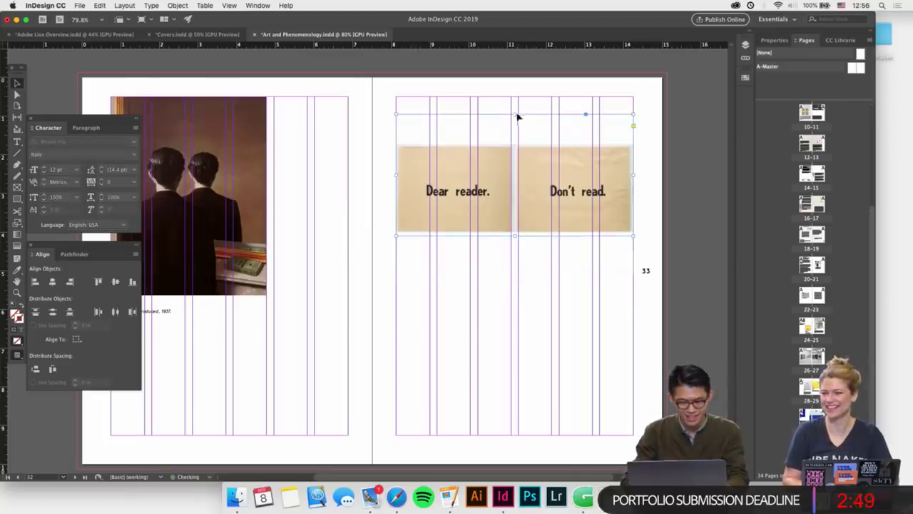
left_click_drag(516, 115, 515, 143)
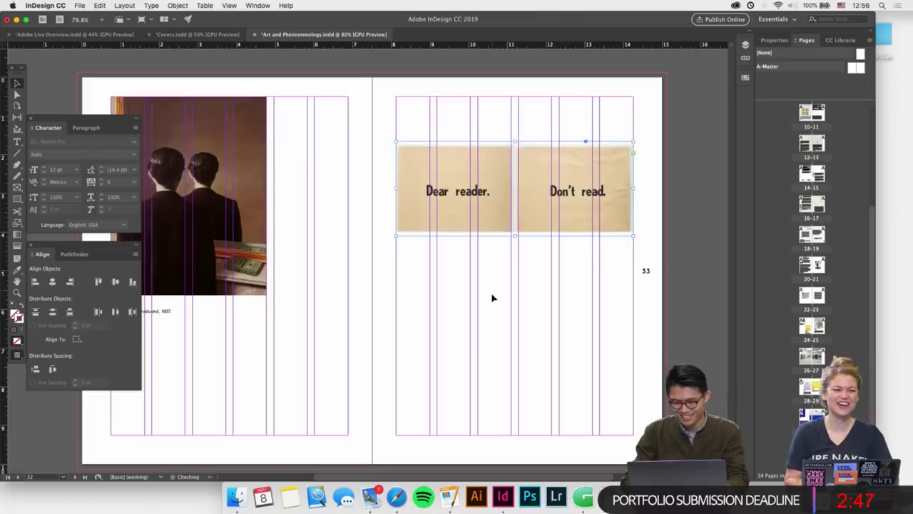
left_click(491, 299)
Duplicate the Magritte caption beneath the Dear reader image on page 33
scroll(298, 315, "down", 2)
scroll(299, 314, "left", 5)
left_click_drag(255, 265, 528, 210)
scroll(540, 255, "up", 5)
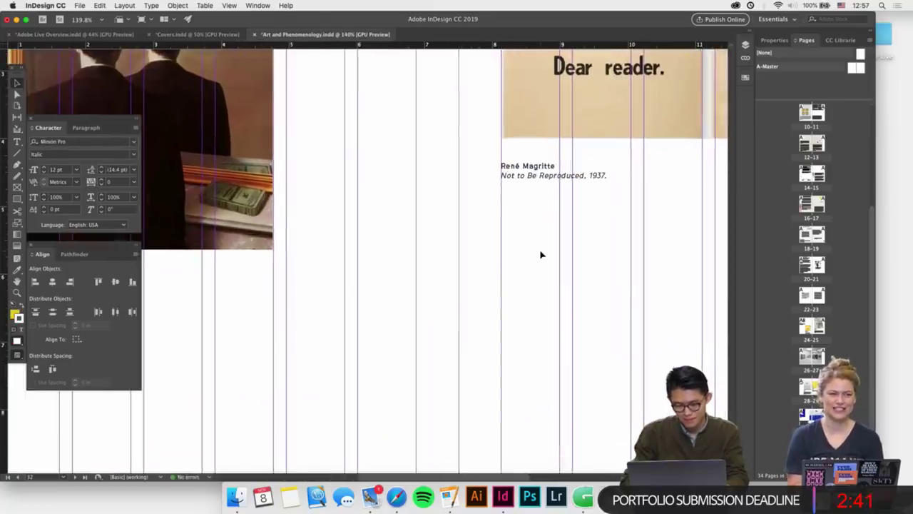
Find the Carrión 'Dear Reader, Don't Read, 1973.' passage in Content Copy, close the search, then go back to InDesign
left_click(449, 496)
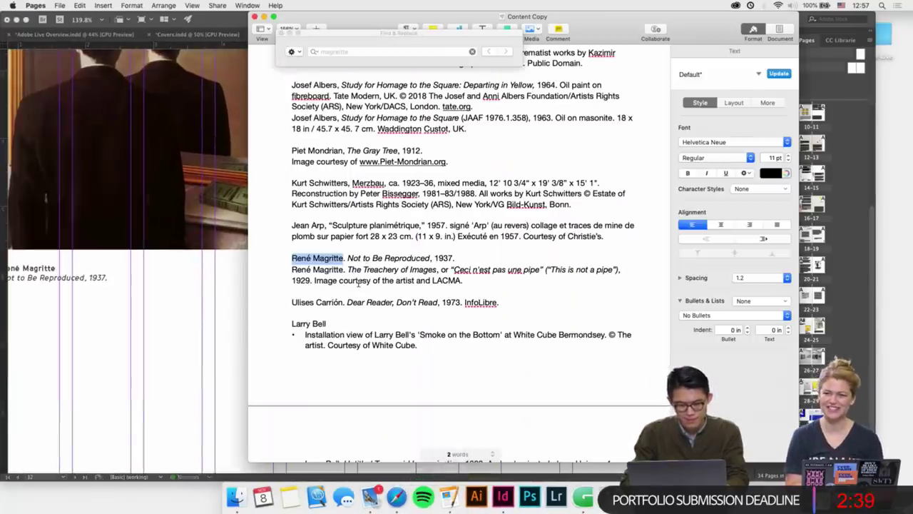
scroll(414, 252, "down", 7)
scroll(356, 283, "down", 6)
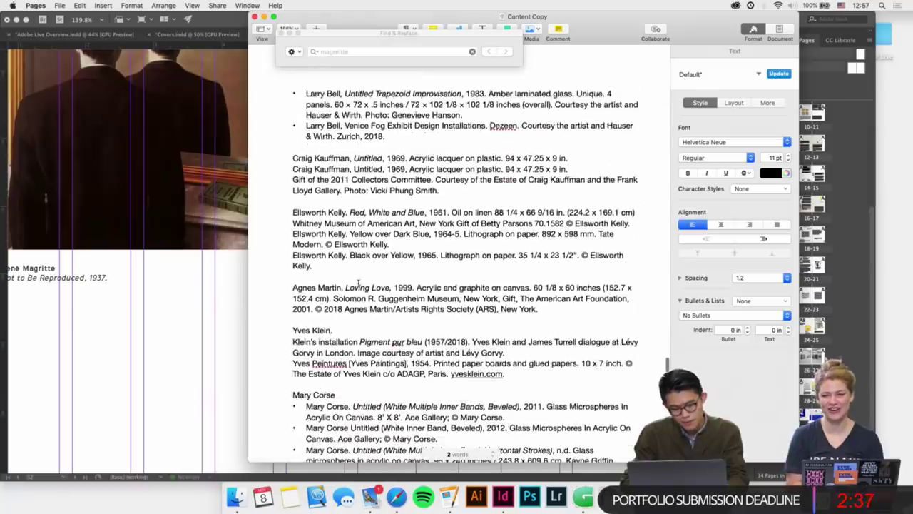
scroll(358, 283, "down", 3)
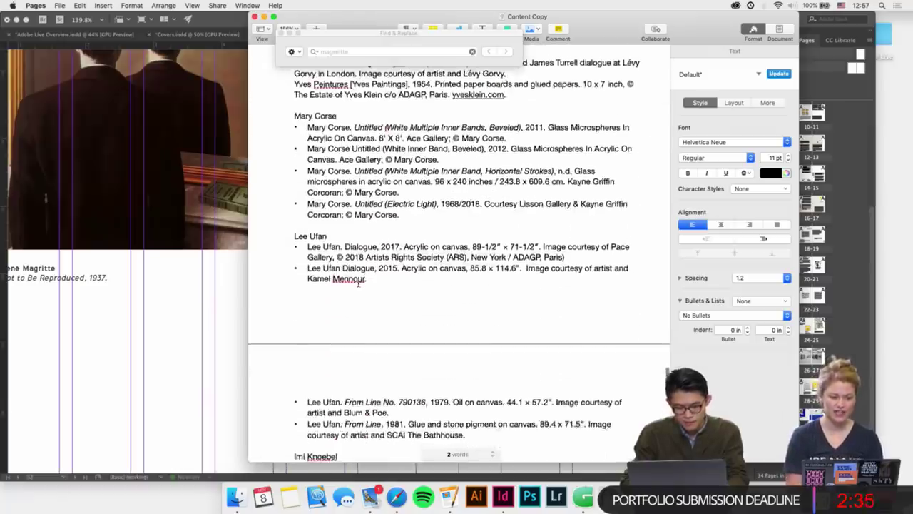
scroll(358, 283, "up", 9)
scroll(358, 284, "up", 7)
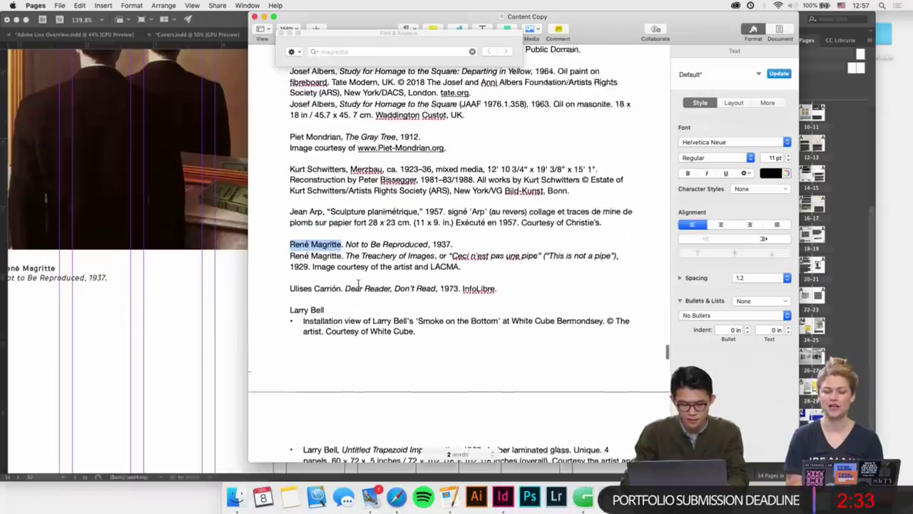
scroll(358, 283, "up", 6)
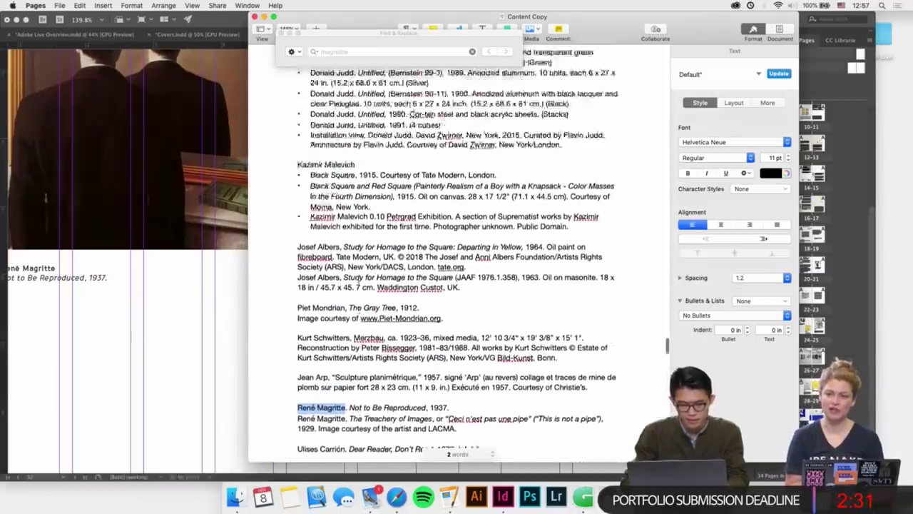
left_click(282, 32)
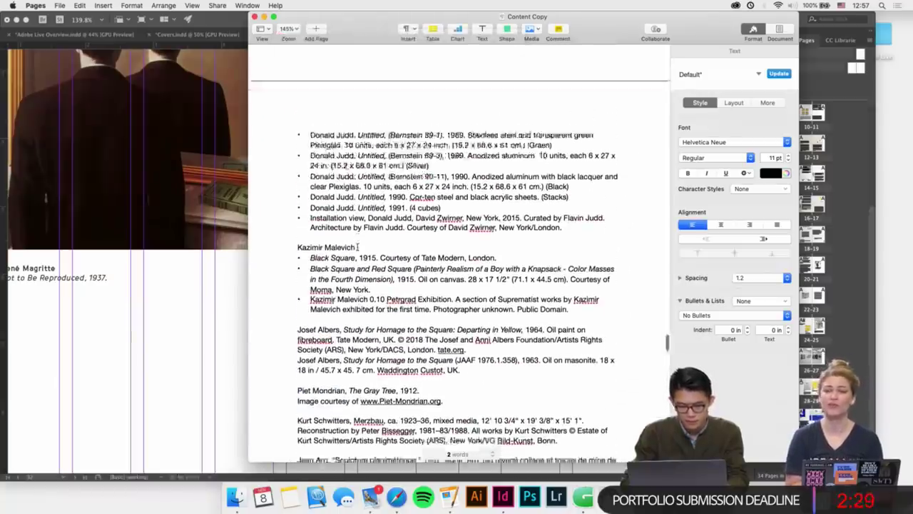
scroll(357, 247, "down", 4)
scroll(358, 247, "up", 15)
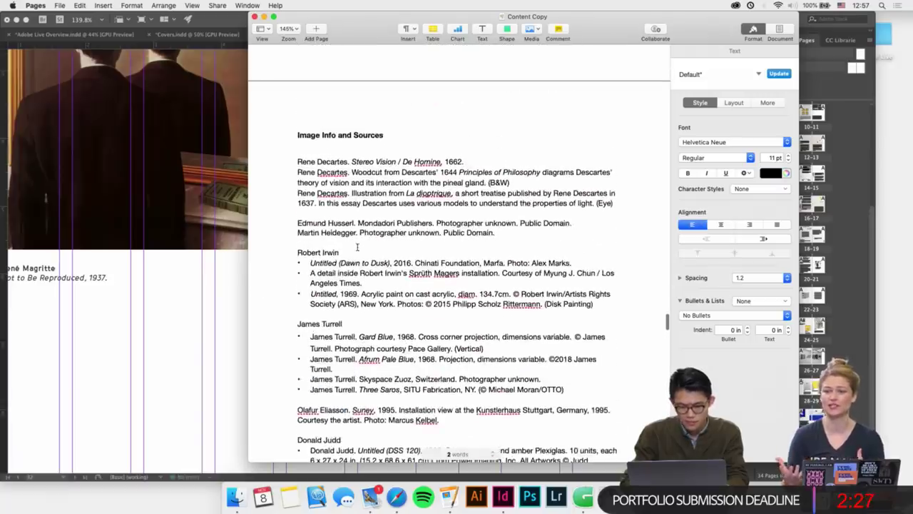
scroll(358, 249, "down", 3)
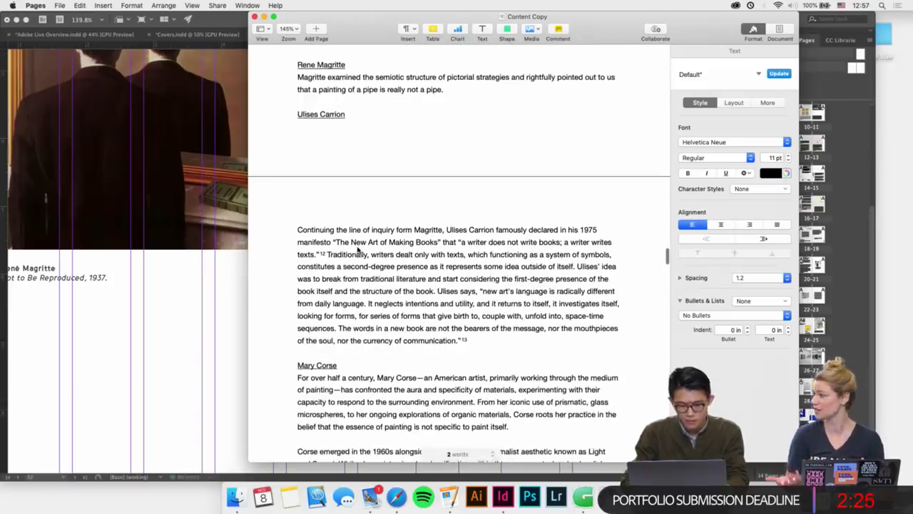
left_click(356, 253)
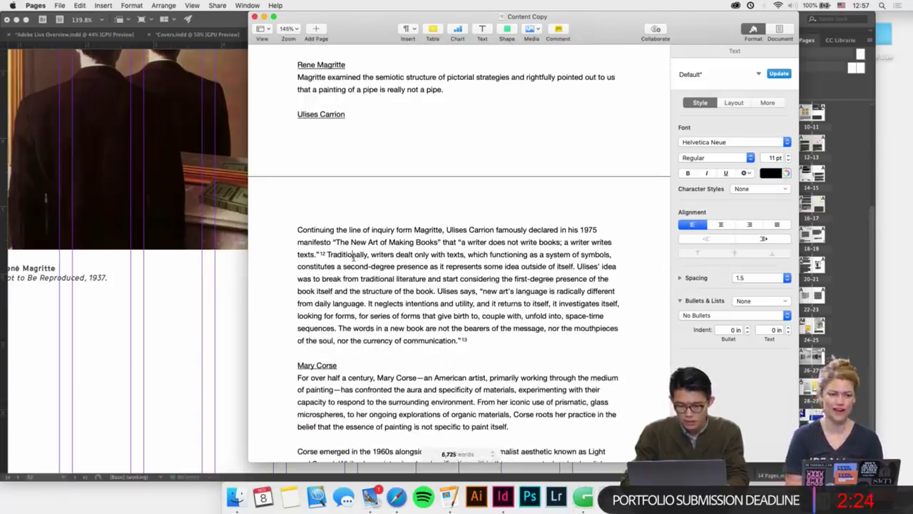
left_click(233, 349)
scroll(386, 333, "up", 2)
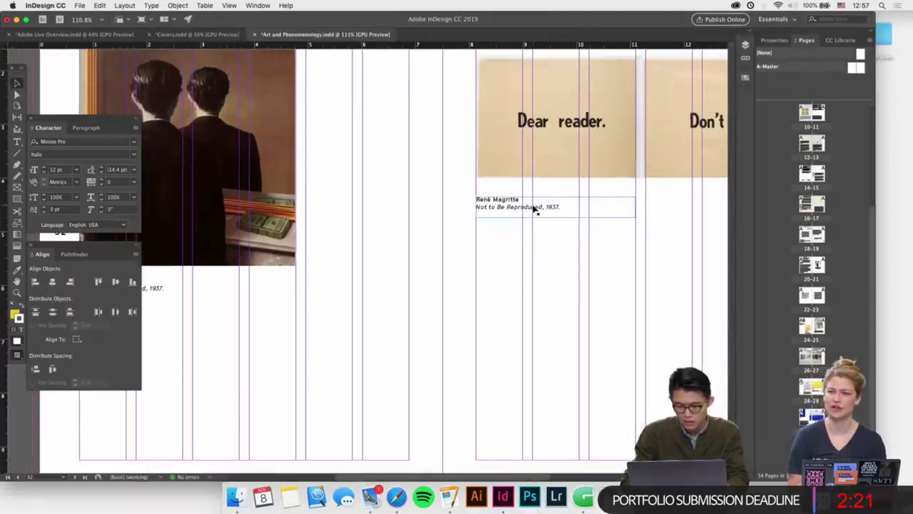
Paste the Yves Klein text frame in place and move it under page 33's Magritte caption
scroll(475, 208, "down", 10)
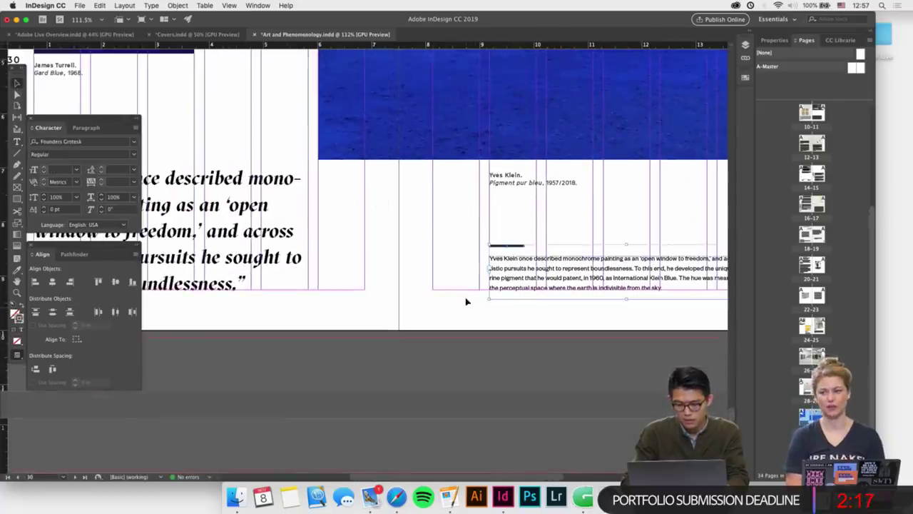
scroll(464, 302, "up", 10)
scroll(449, 361, "down", 3)
scroll(448, 361, "up", 2)
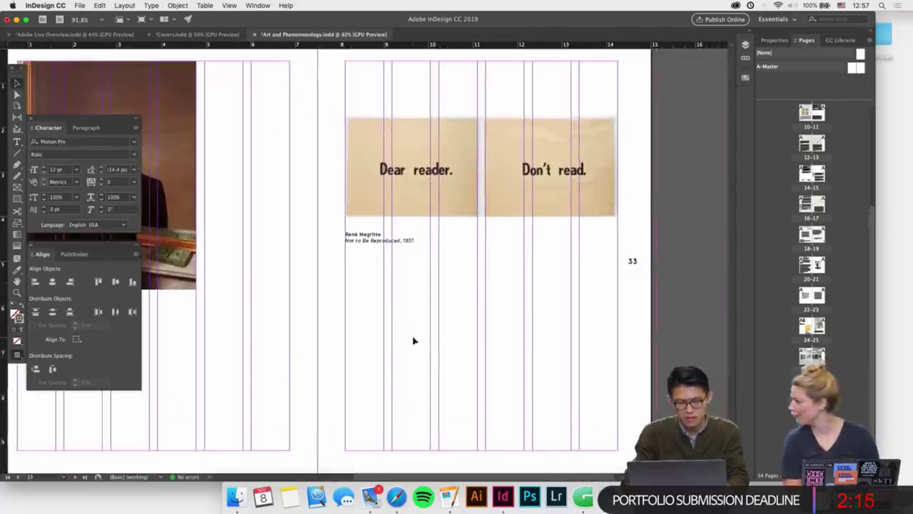
right_click(414, 341)
left_click(455, 354)
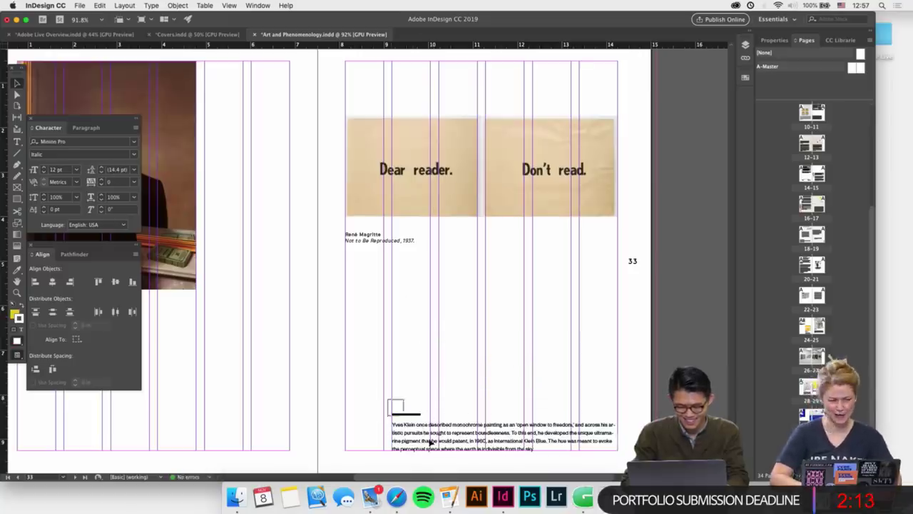
left_click_drag(404, 407, 404, 284)
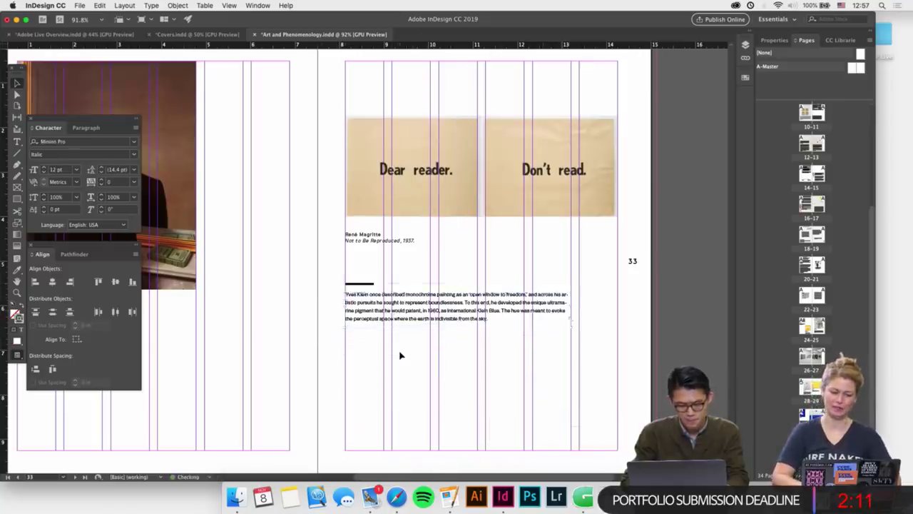
Replace its text with the Carrion essay paragraph and extend the frame to clear overset text
scroll(419, 407, "up", 3)
left_click(449, 497)
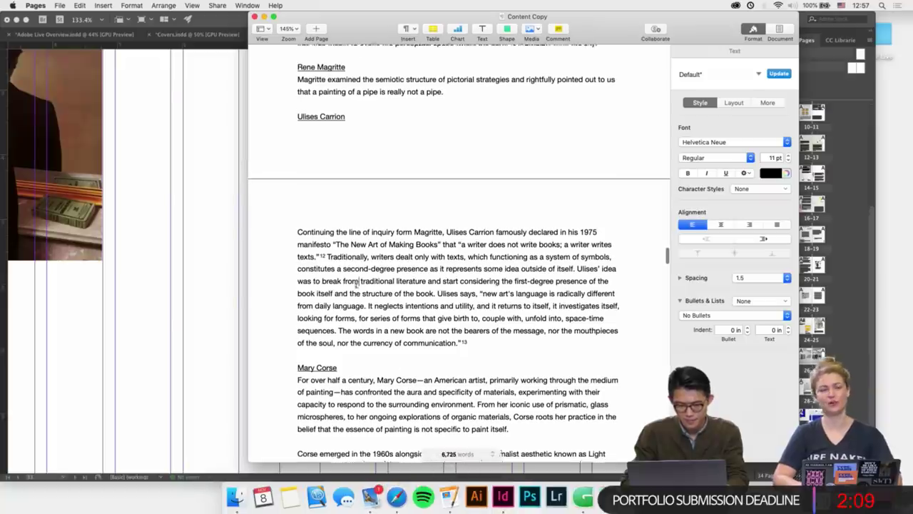
left_click_drag(460, 369, 328, 212)
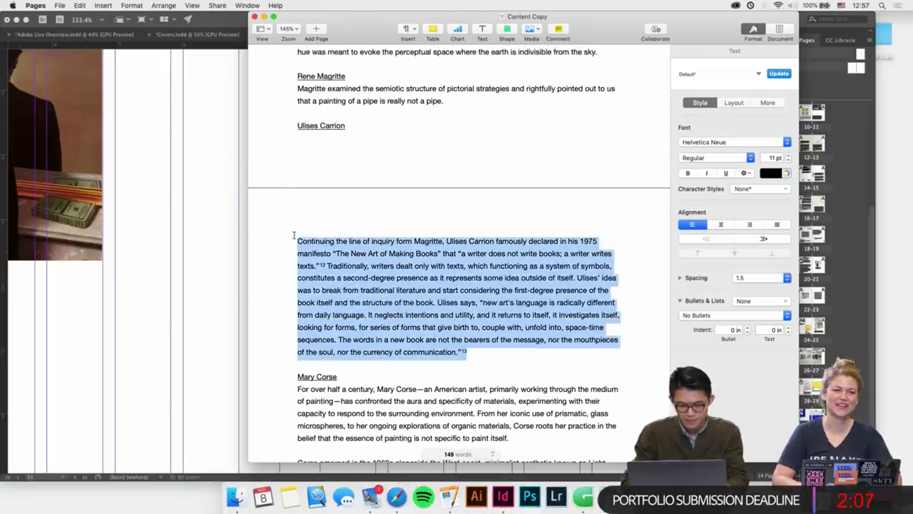
key("super+Tab")
double_click(528, 300)
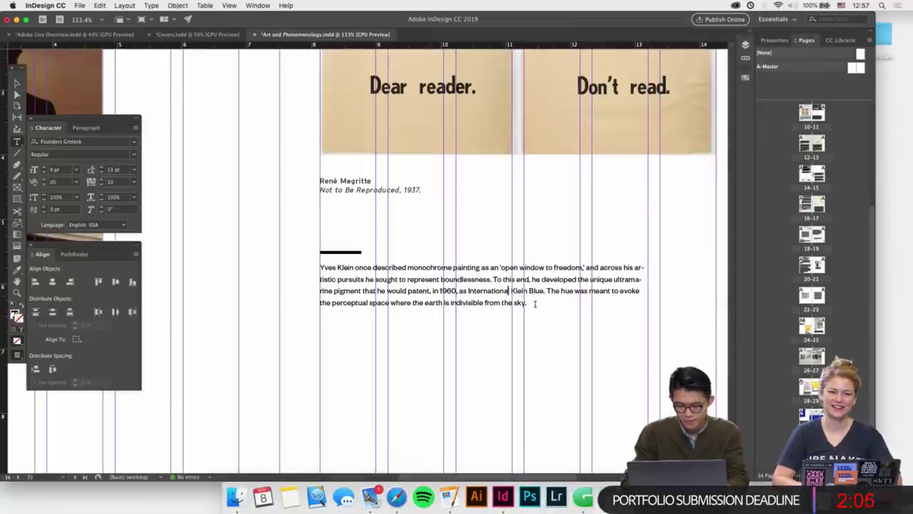
key("super+a")
key("super+v")
left_click(17, 82)
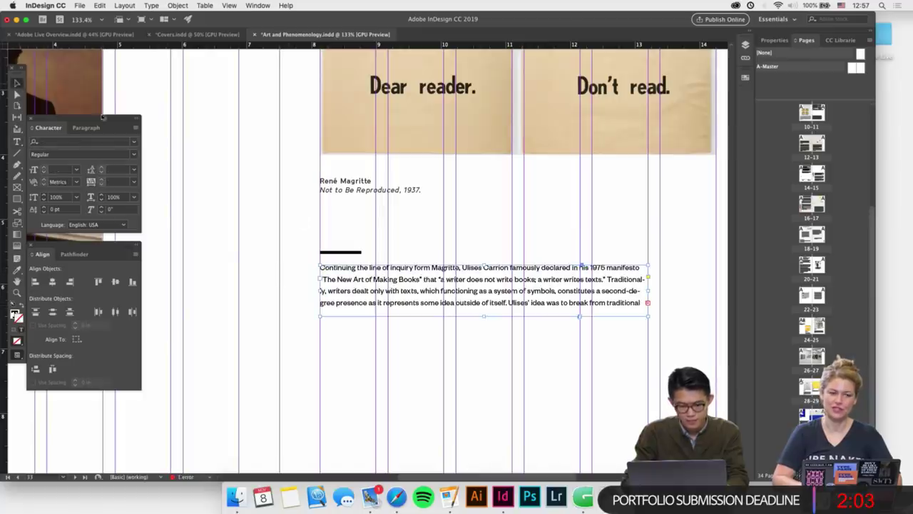
left_click_drag(488, 321, 489, 418)
left_click(483, 438)
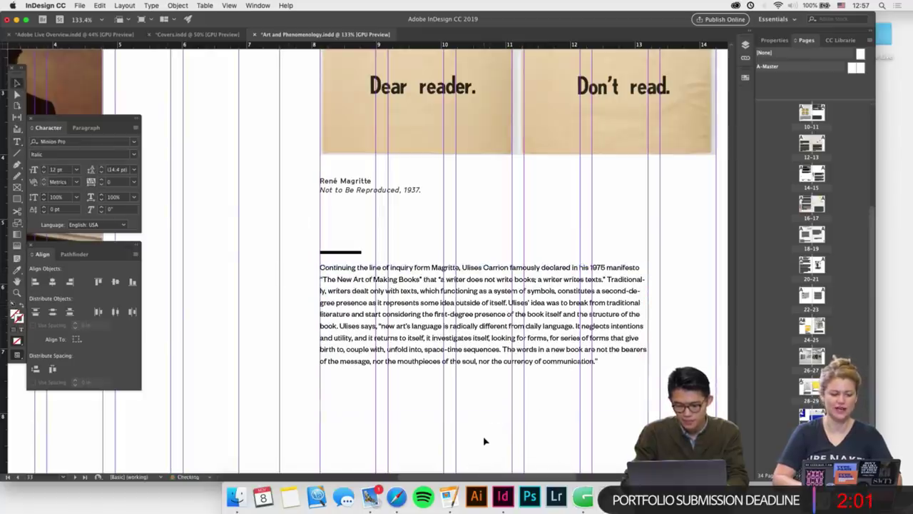
Save Art and Phenomenology.indd
key("super+s")
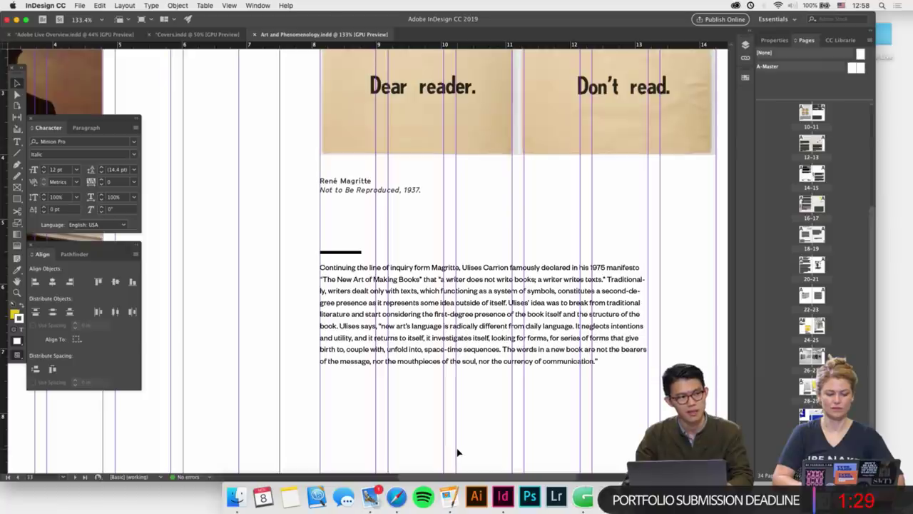
left_click(71, 34)
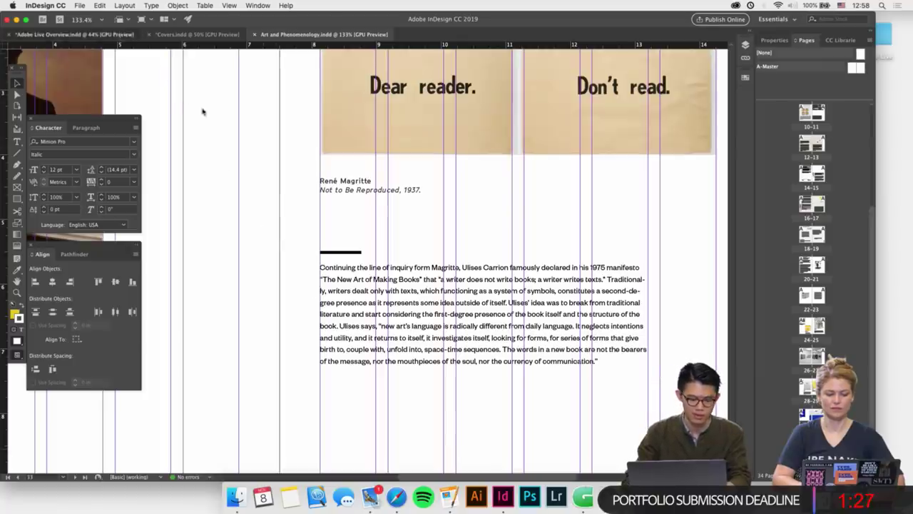
scroll(350, 350, "up", 15)
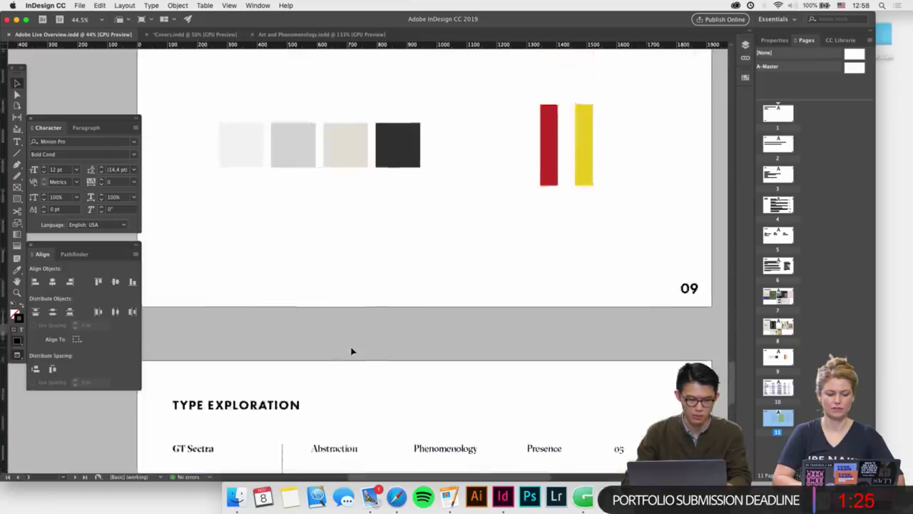
scroll(352, 351, "up", 5)
scroll(322, 292, "up", 2)
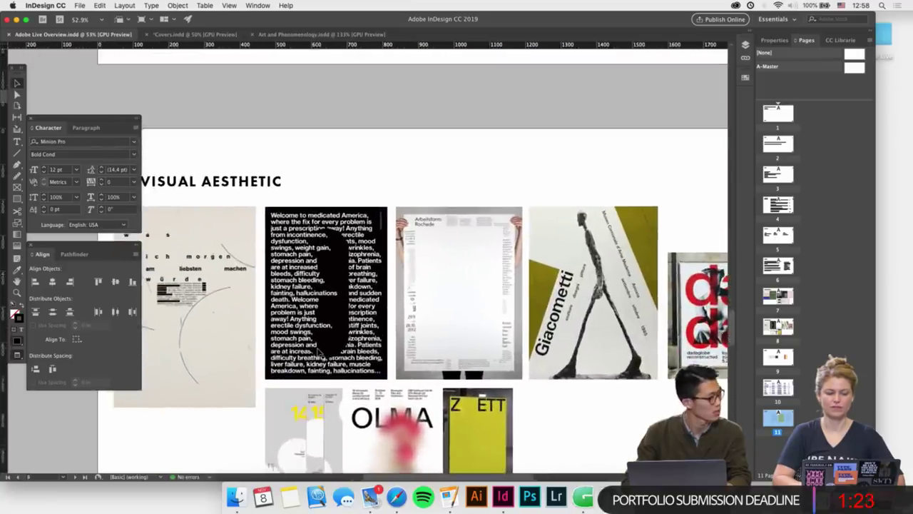
scroll(334, 271, "down", 2)
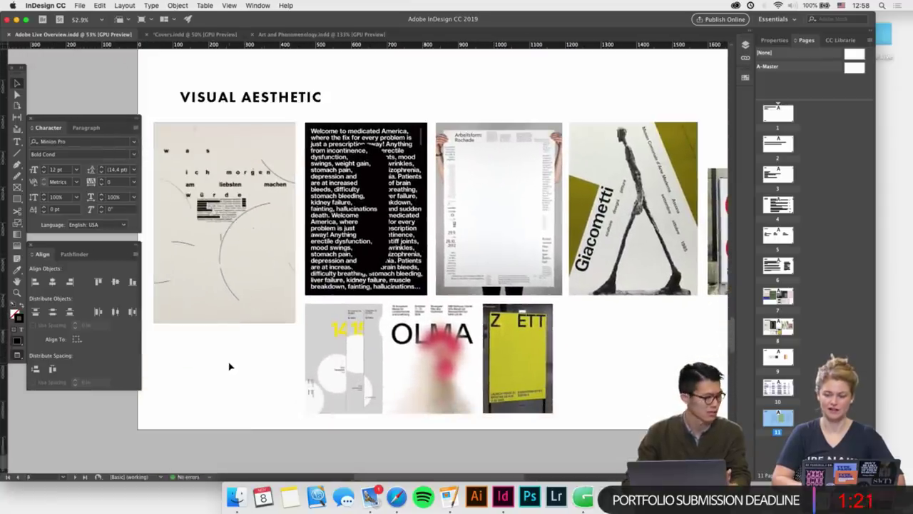
scroll(230, 366, "down", 1)
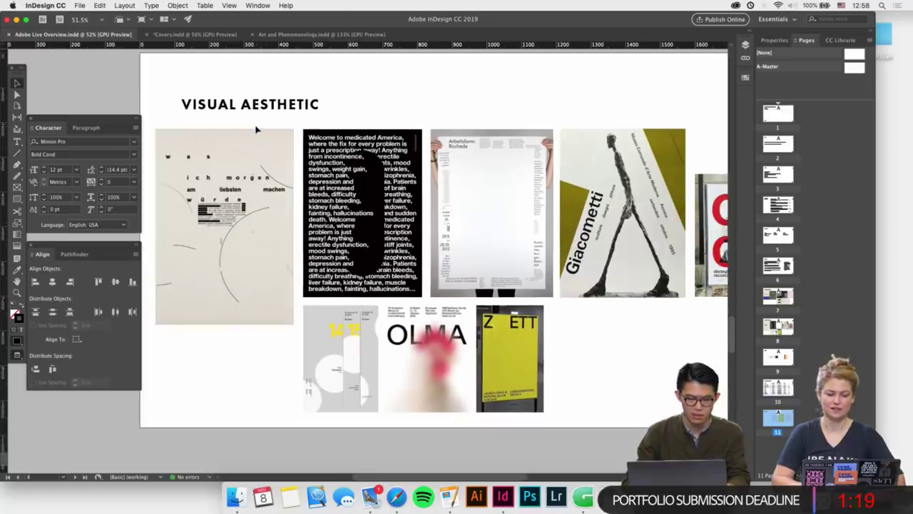
left_click(257, 156)
scroll(257, 157, "up", 1)
scroll(220, 235, "up", 2)
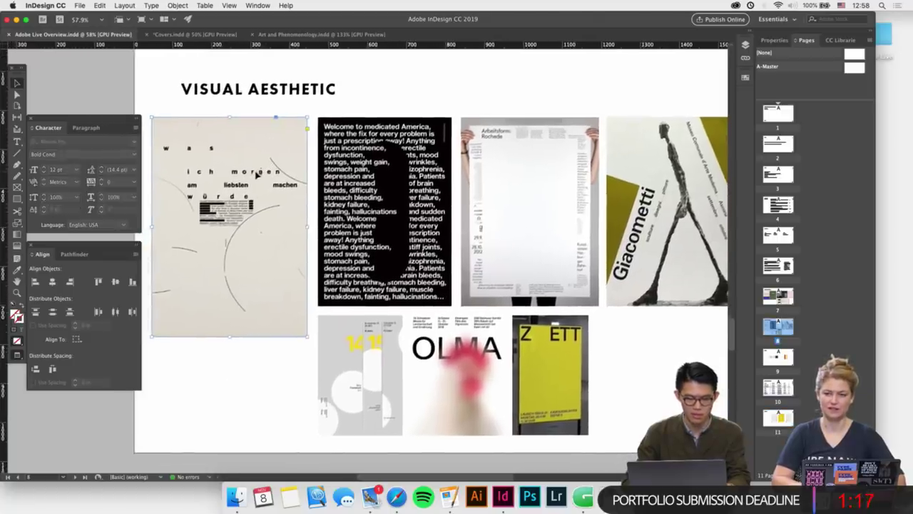
left_click(271, 376)
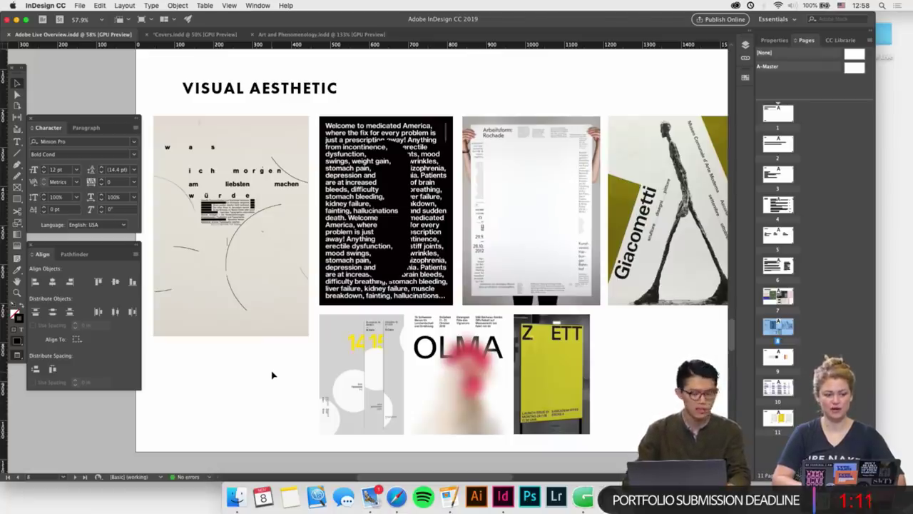
Copy the Ulises Carrion heading from Content Copy and paste it over page 33's René Magritte credit
left_click(317, 35)
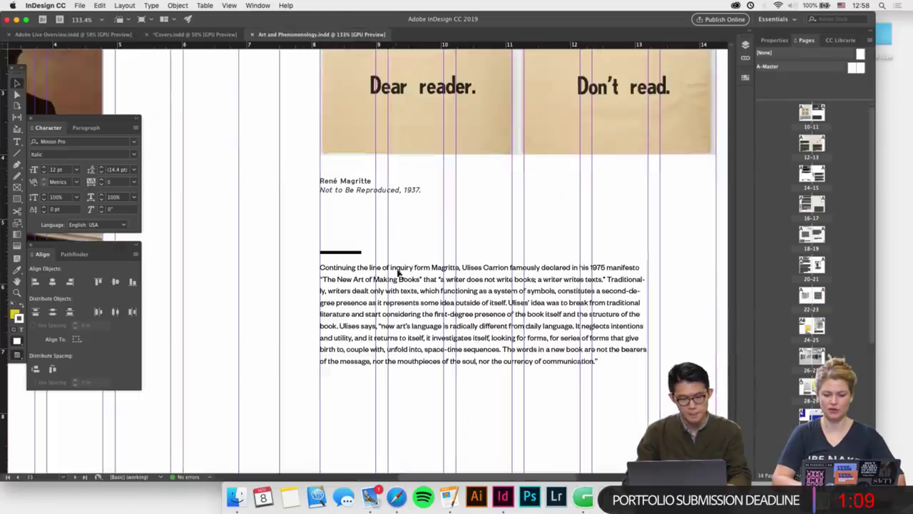
scroll(410, 234, "down", 2)
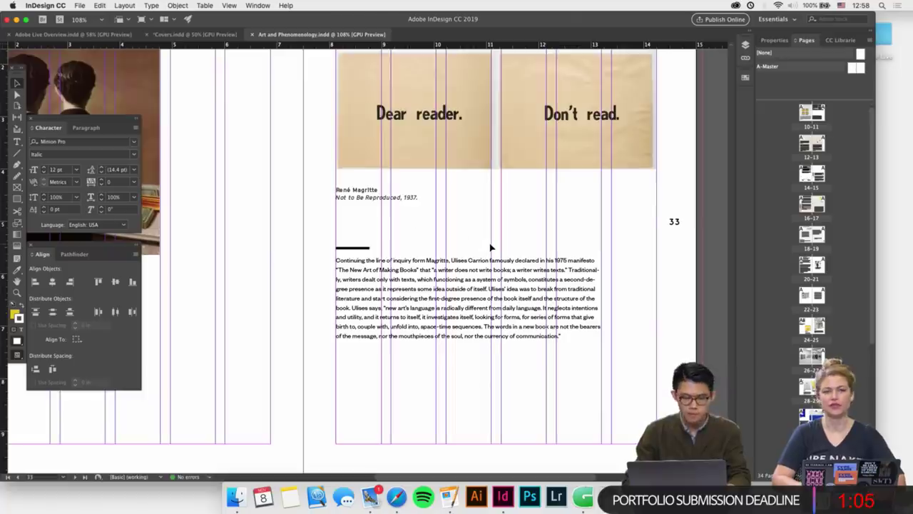
scroll(491, 246, "up", 2)
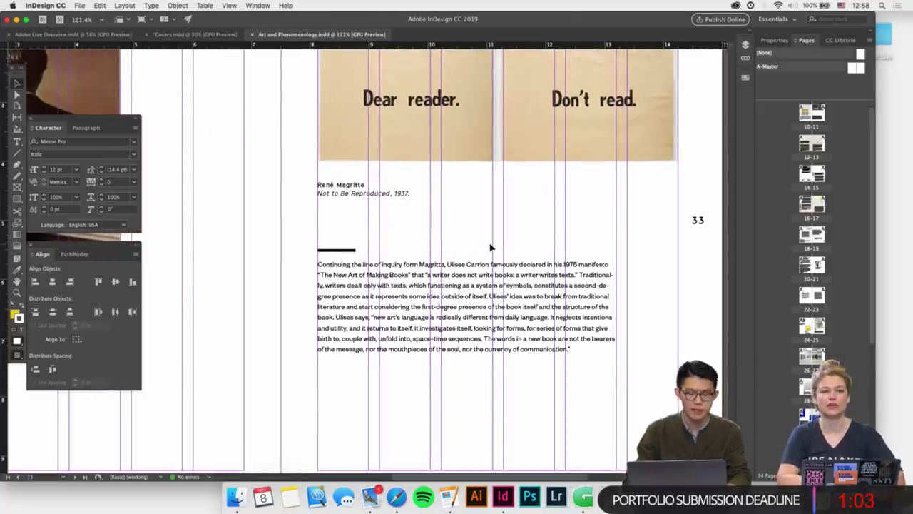
scroll(491, 247, "down", 1)
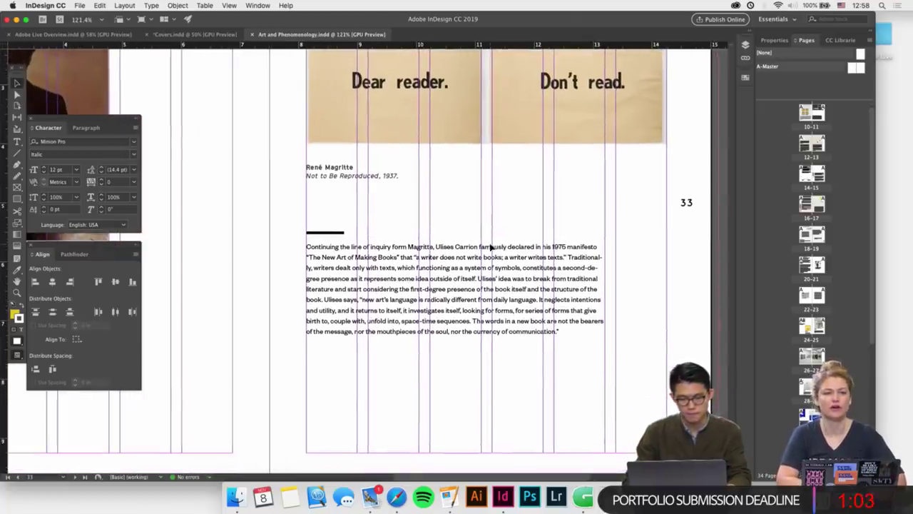
left_click(449, 496)
scroll(341, 268, "down", 1)
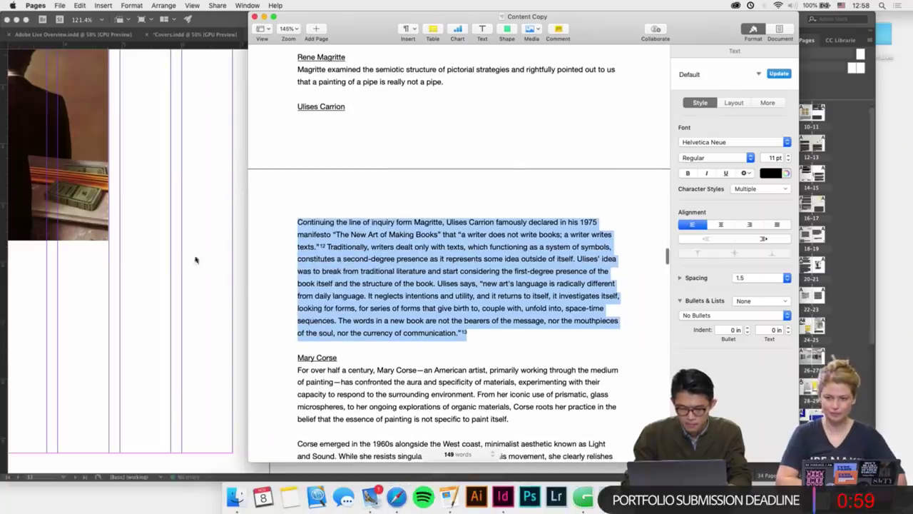
triple_click(350, 106)
key("super+c")
key("super+Tab")
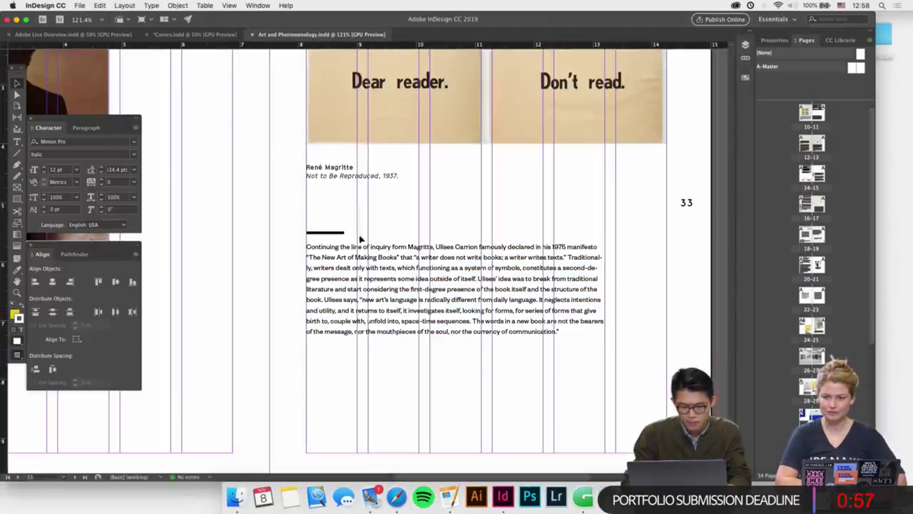
scroll(347, 186, "up", 2)
double_click(358, 161)
triple_click(353, 160)
key("super+v")
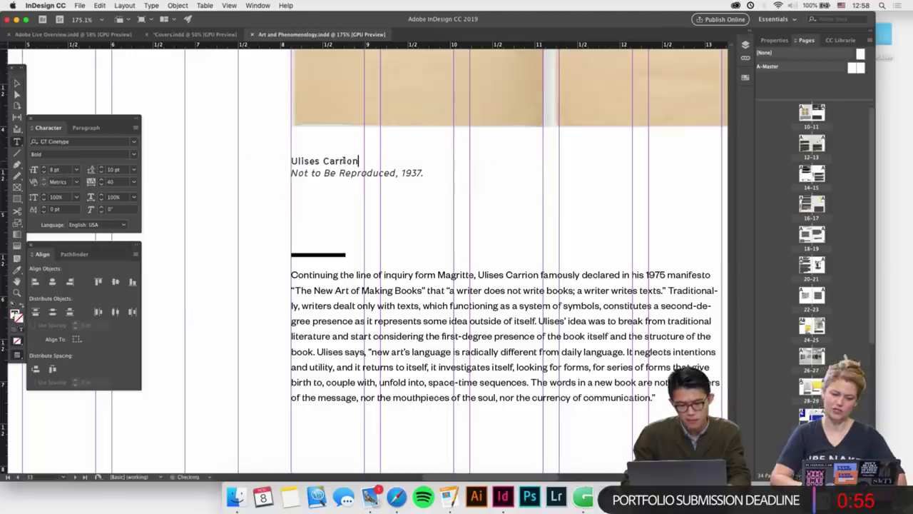
Retype the title line as 'Dear readr, Don't read.' and fit the page 32–33 spread in view
scroll(429, 172, "up", 4)
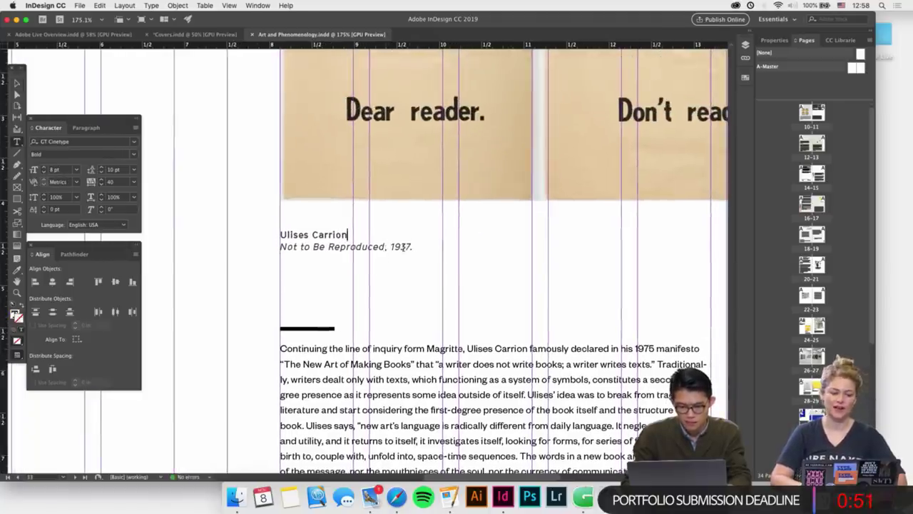
left_click_drag(414, 247, 251, 247)
type("Dear rea")
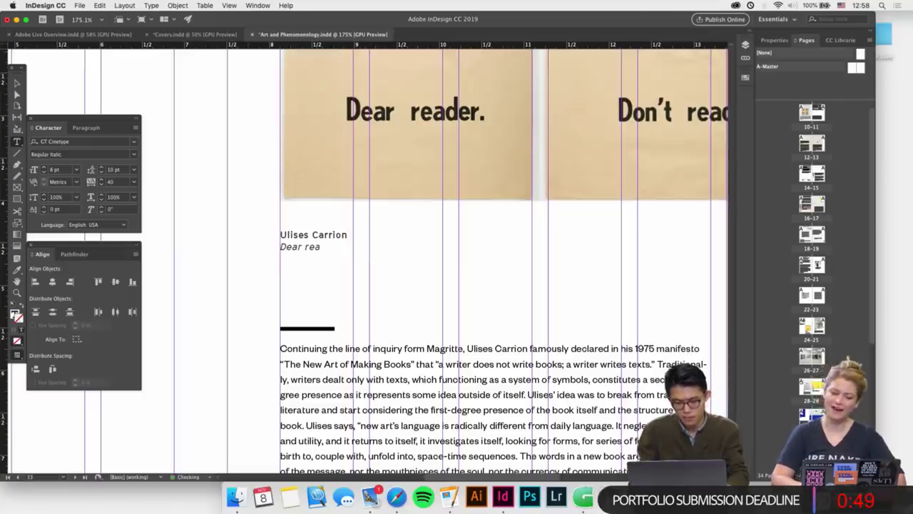
type("dr, Don")
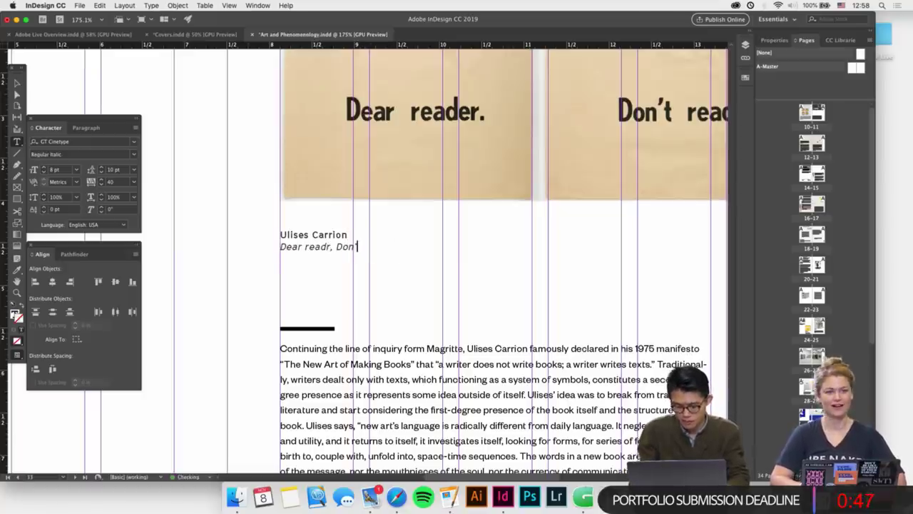
type("'t read.")
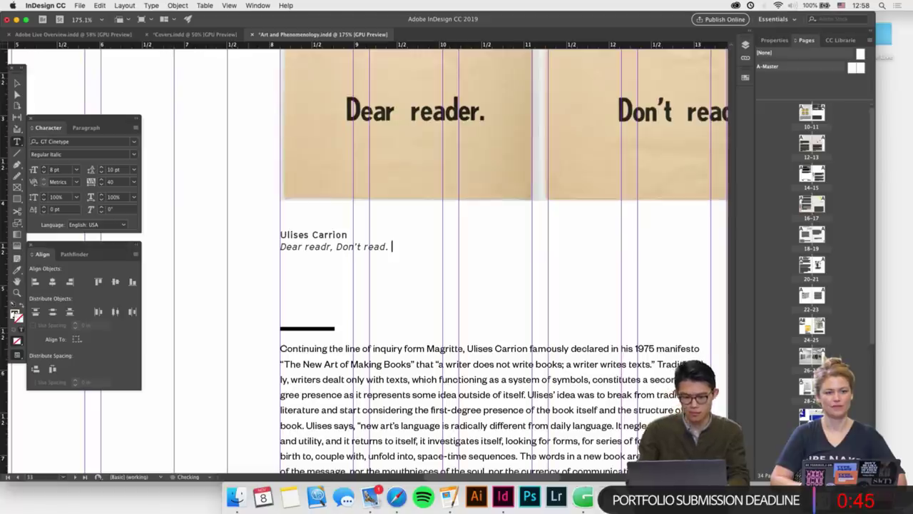
key("Escape")
left_click(147, 106)
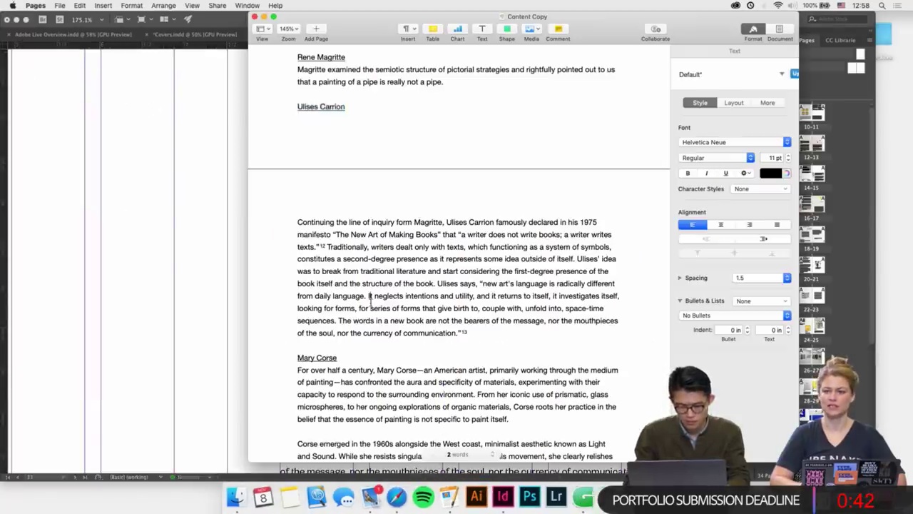
scroll(550, 321, "down", 5)
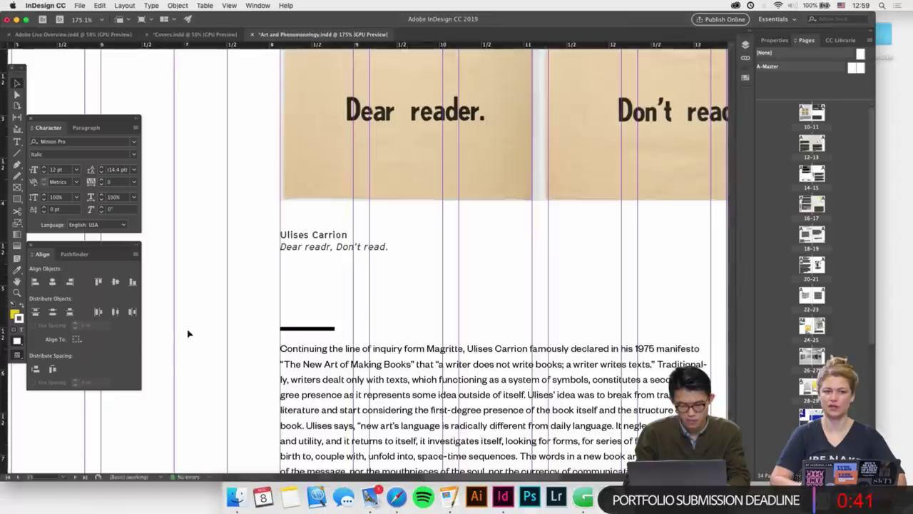
key("super+alt+0")
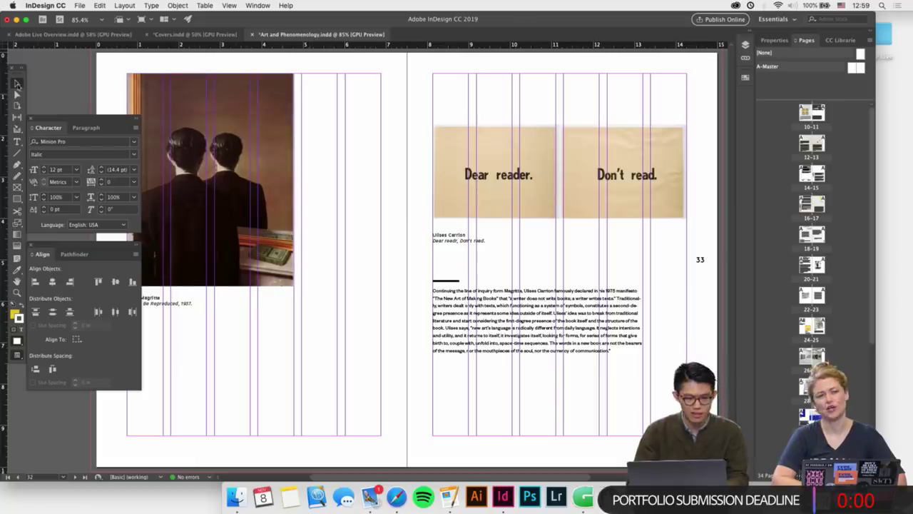
Return to the pages 8–9 spread and select the Robert Irwin text frame on page 9
scroll(425, 189, "down", 2)
scroll(425, 189, "up", 15)
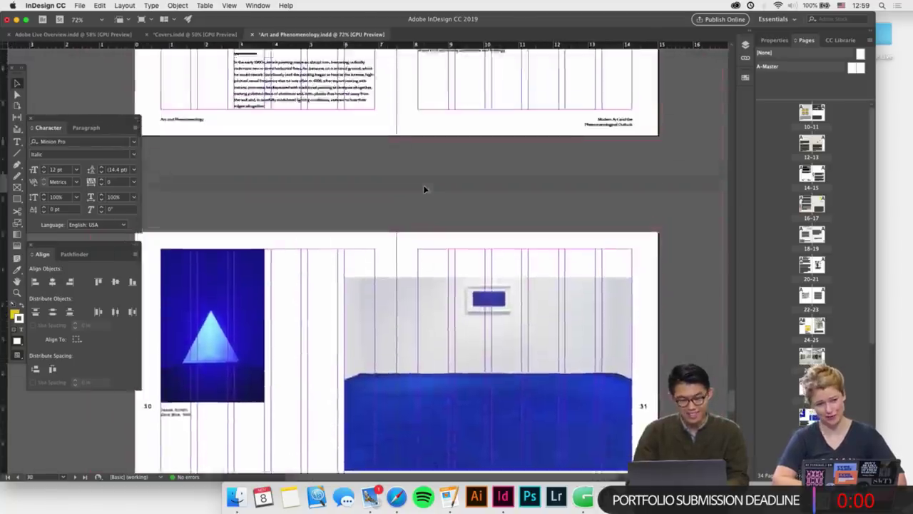
scroll(424, 189, "up", 15)
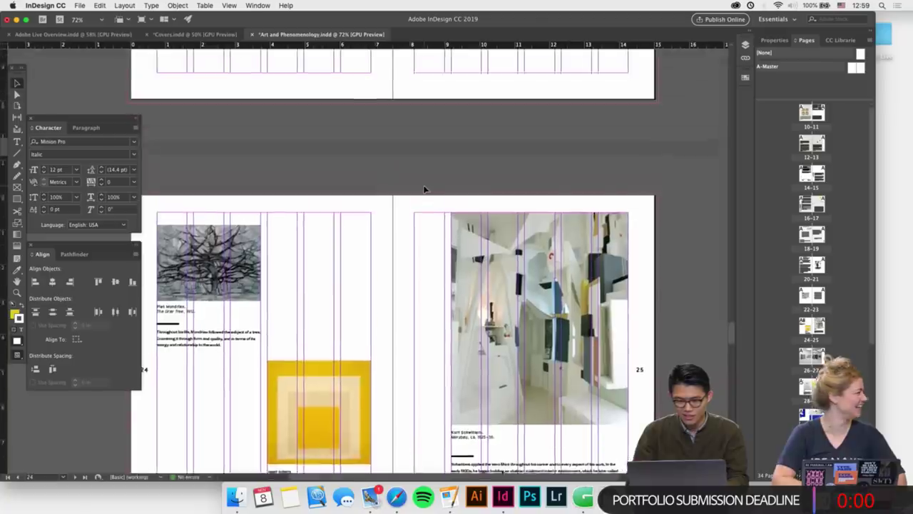
scroll(425, 189, "up", 3)
scroll(425, 189, "up", 1)
scroll(425, 189, "up", 10)
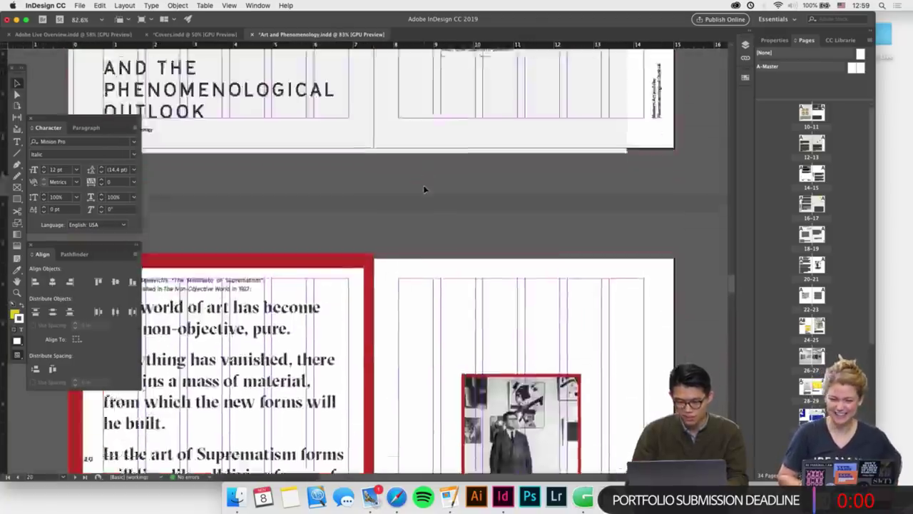
scroll(425, 189, "up", 15)
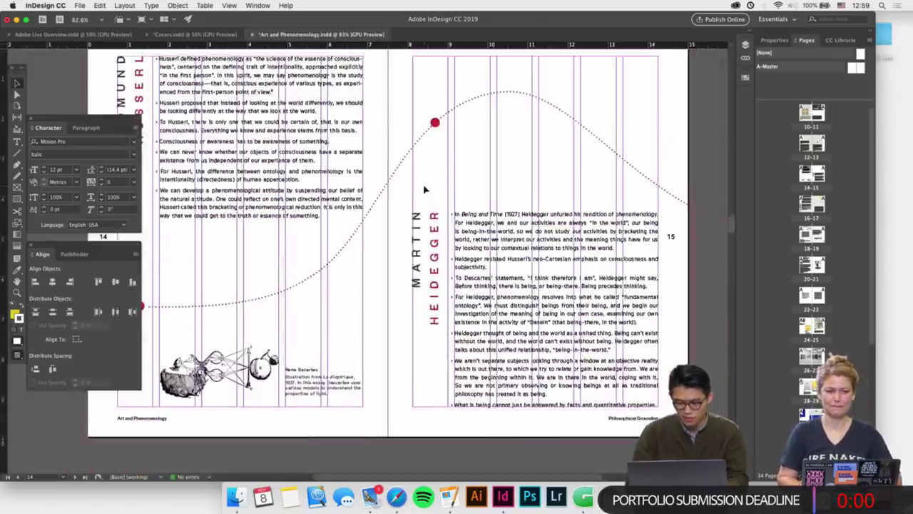
scroll(425, 189, "up", 15)
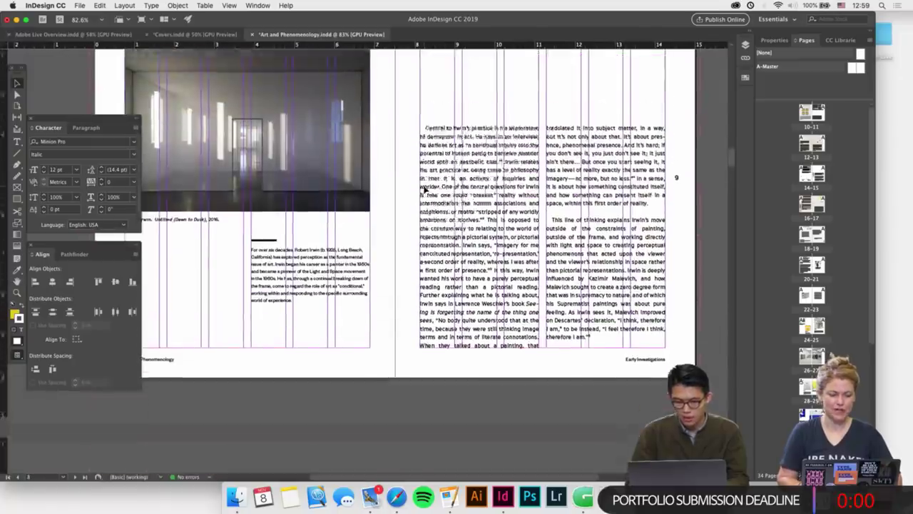
scroll(424, 189, "up", 1)
left_click(424, 189)
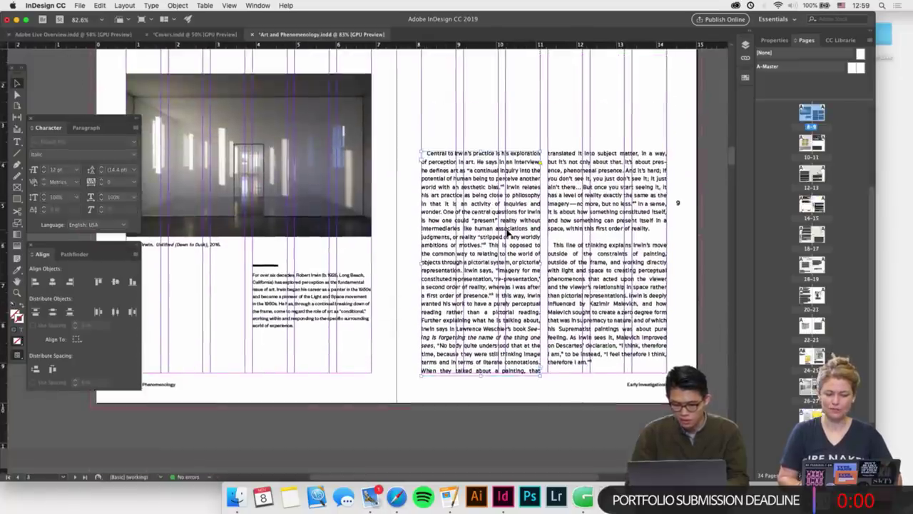
scroll(508, 228, "up", 3)
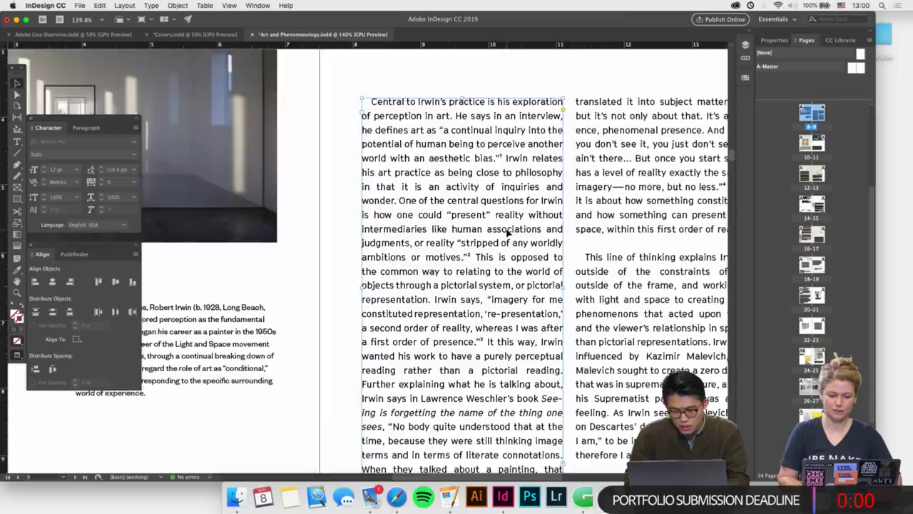
scroll(506, 229, "up", 3)
double_click(397, 126)
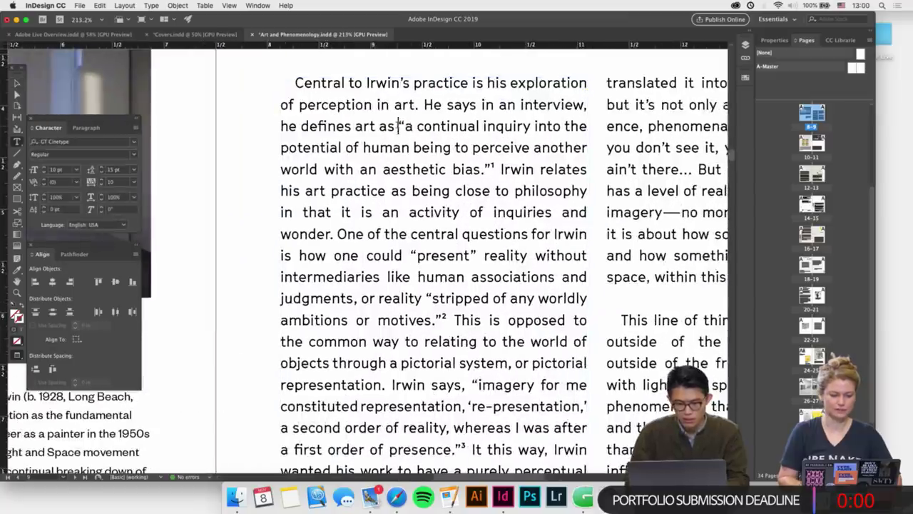
left_click_drag(401, 126, 465, 163)
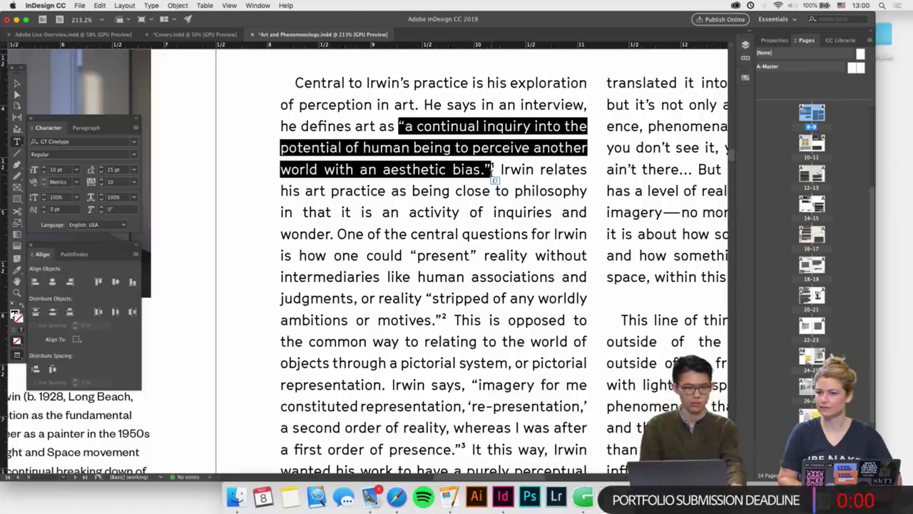
left_click(450, 171)
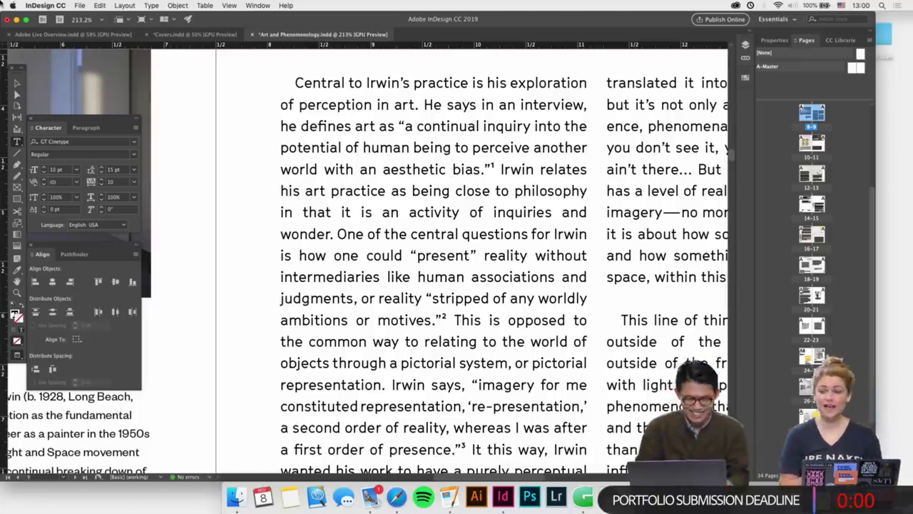
key("Escape")
left_click(244, 163)
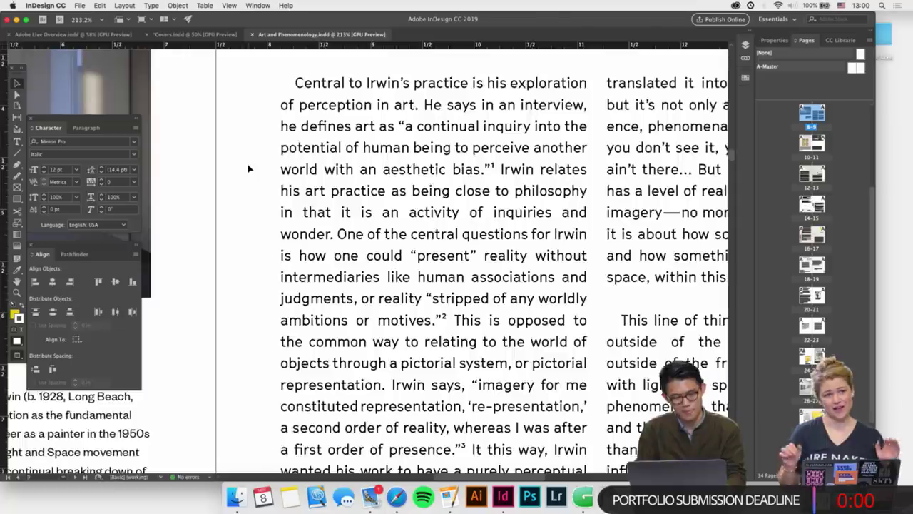
scroll(249, 168, "down", 5)
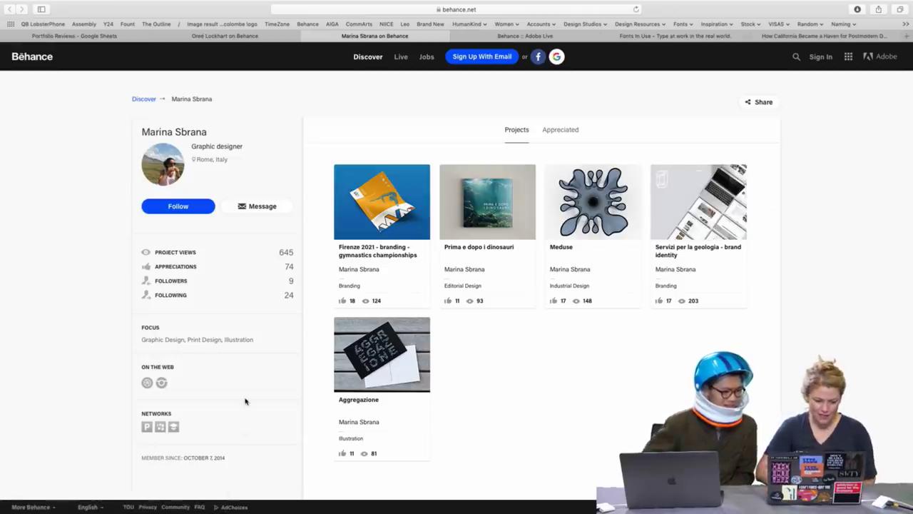
scroll(245, 401, "down", 2)
scroll(244, 401, "up", 3)
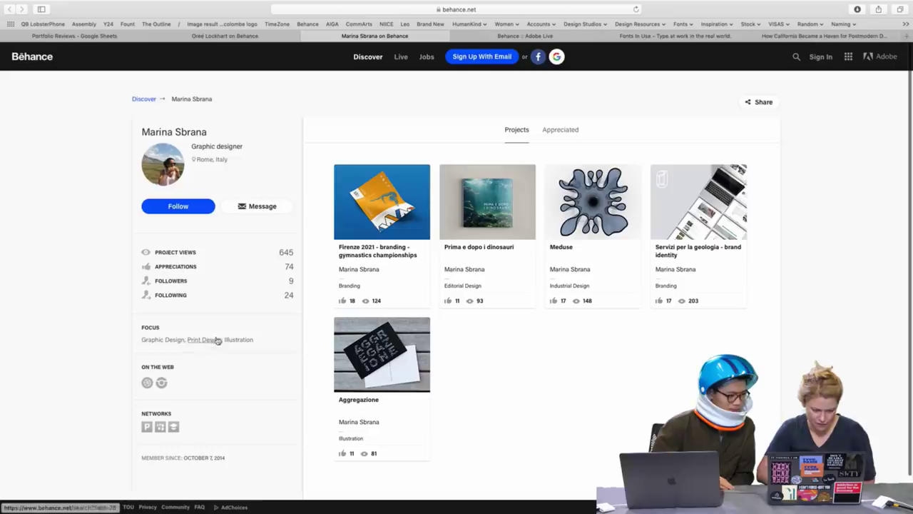
scroll(271, 439, "down", 1)
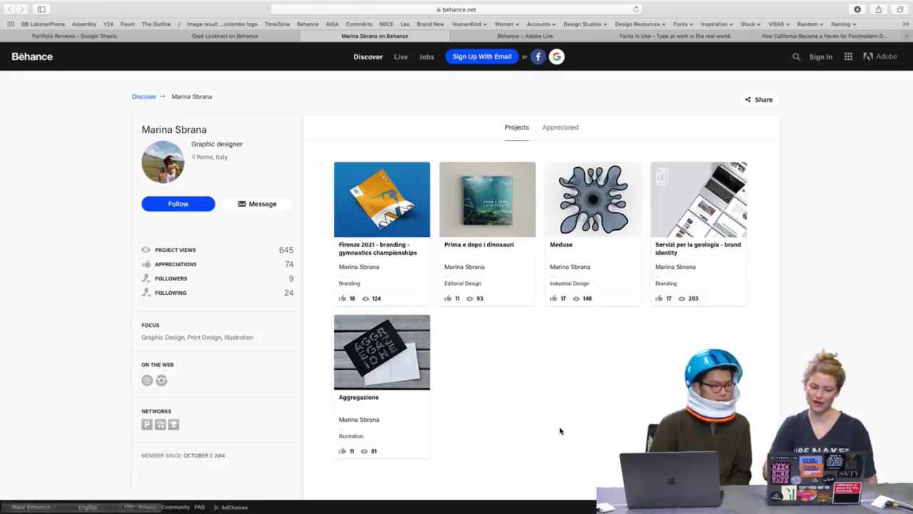
scroll(561, 431, "up", 1)
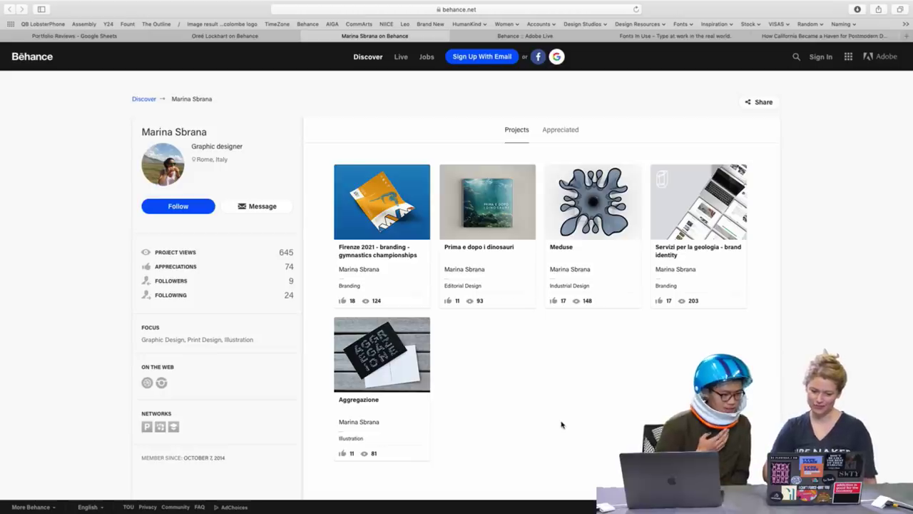
Open the Firenze 2021 branding project and scroll down to its twisting logo construction grid
left_click(366, 197)
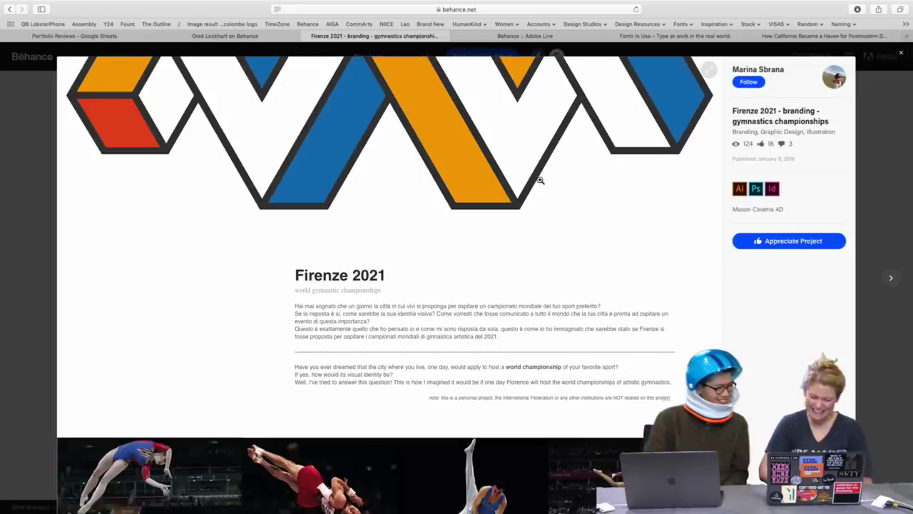
scroll(541, 180, "up", 2)
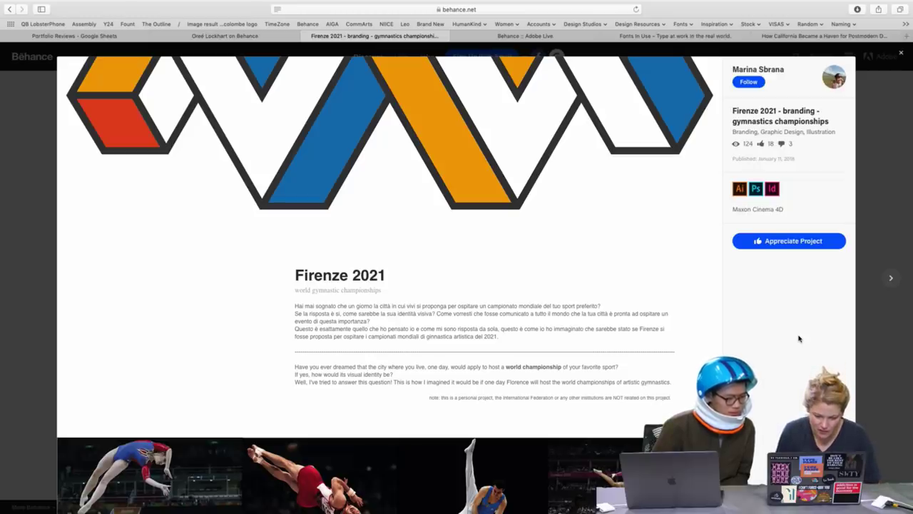
scroll(799, 339, "down", 3)
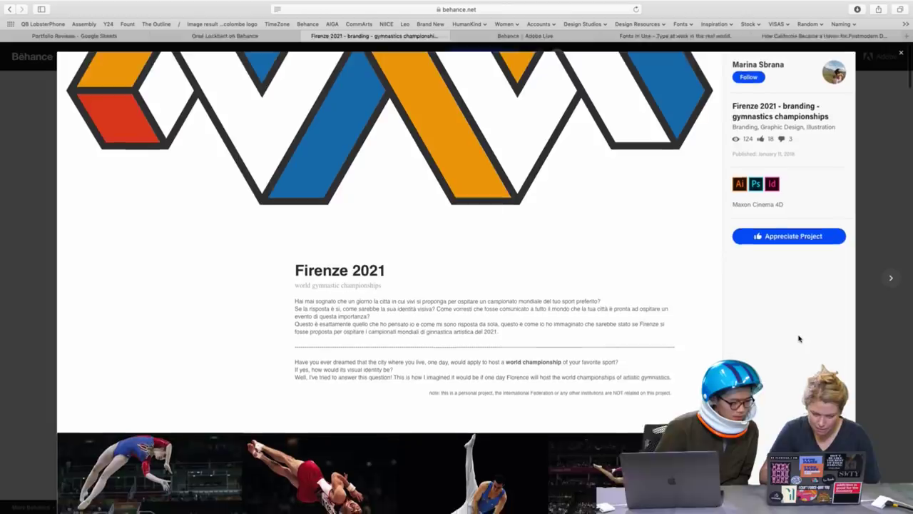
scroll(799, 339, "down", 1)
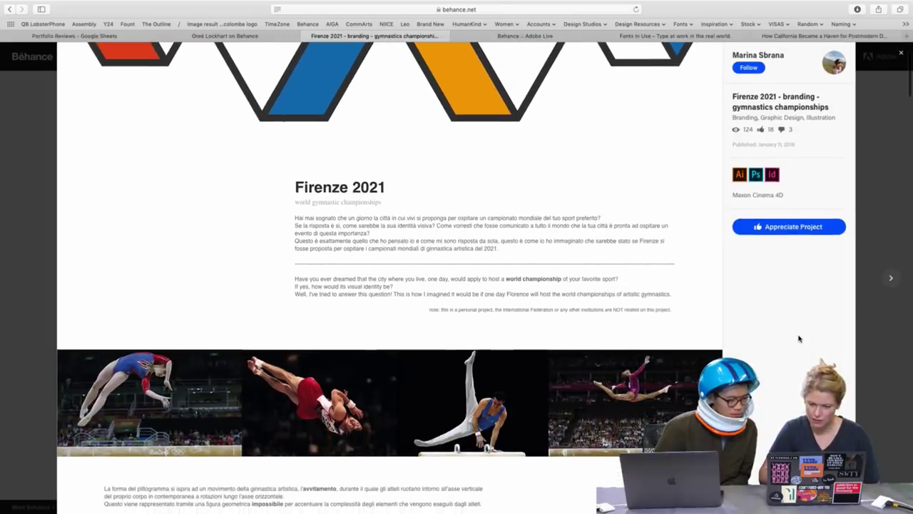
scroll(798, 339, "down", 5)
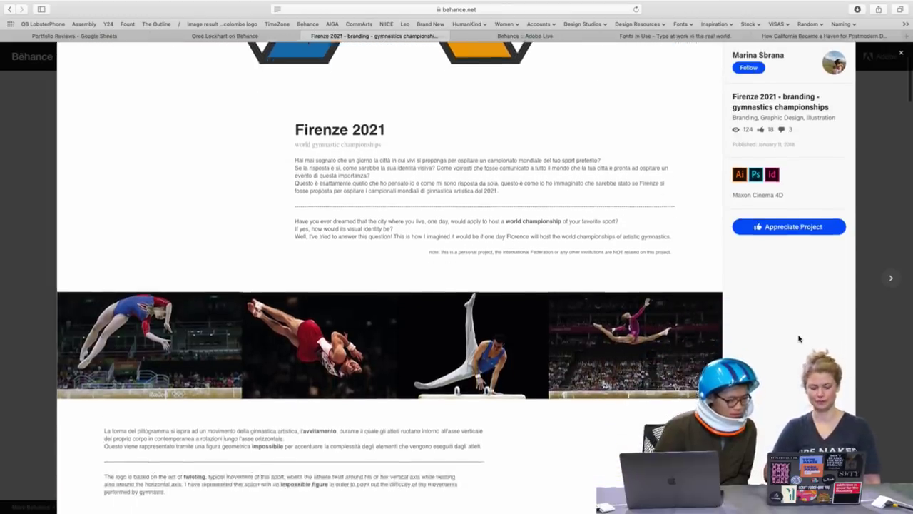
scroll(798, 339, "down", 7)
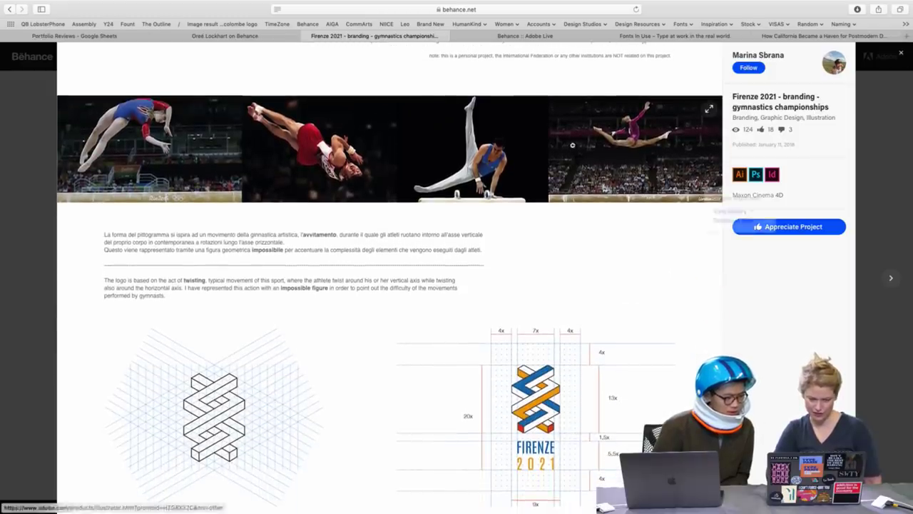
scroll(709, 285, "down", 4)
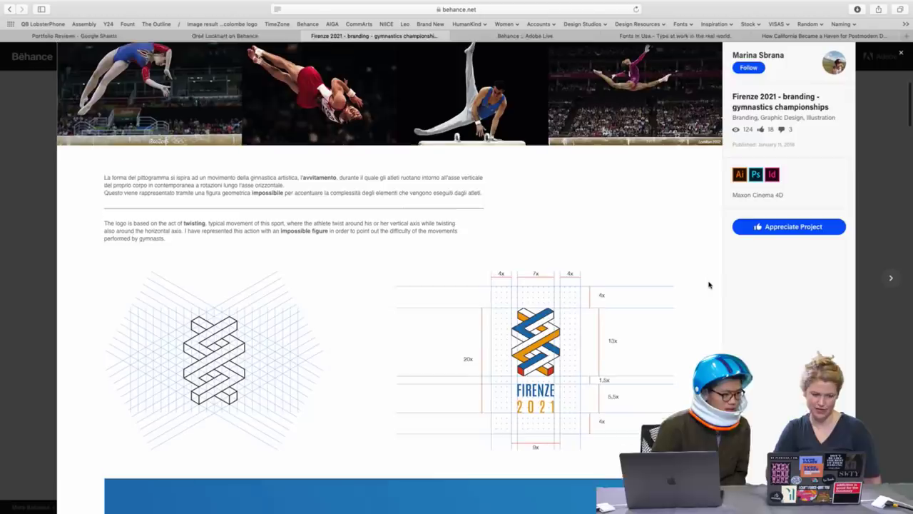
scroll(708, 285, "down", 4)
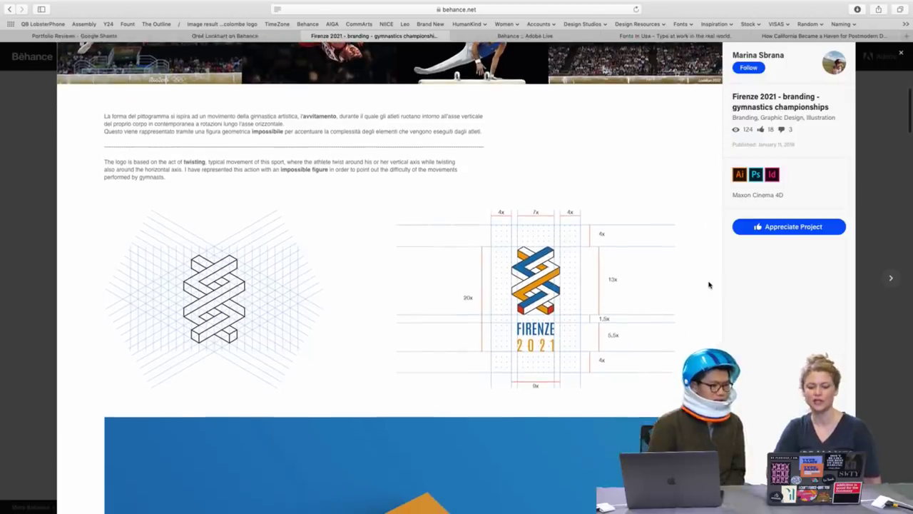
scroll(709, 284, "down", 1)
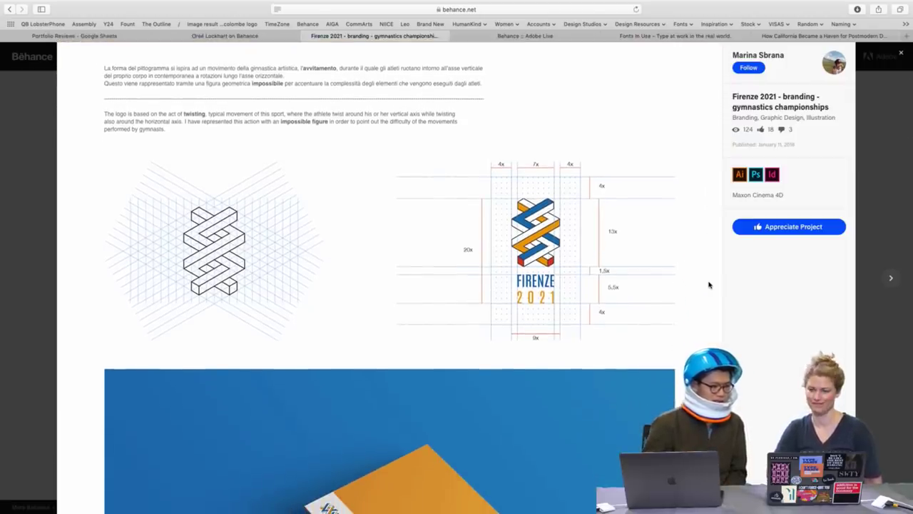
scroll(708, 284, "down", 1)
scroll(708, 285, "down", 4)
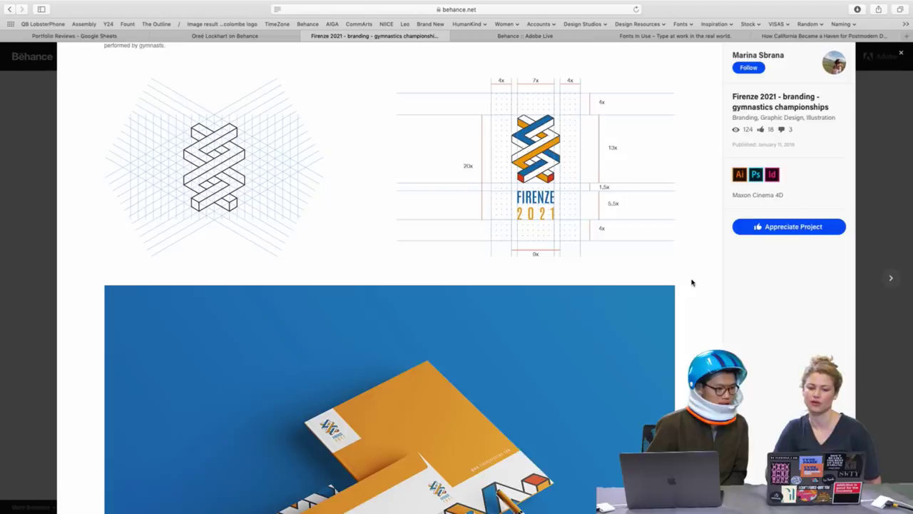
Scroll the Firenze 2021 project past the laptop mockup and merchandise
scroll(691, 283, "down", 2)
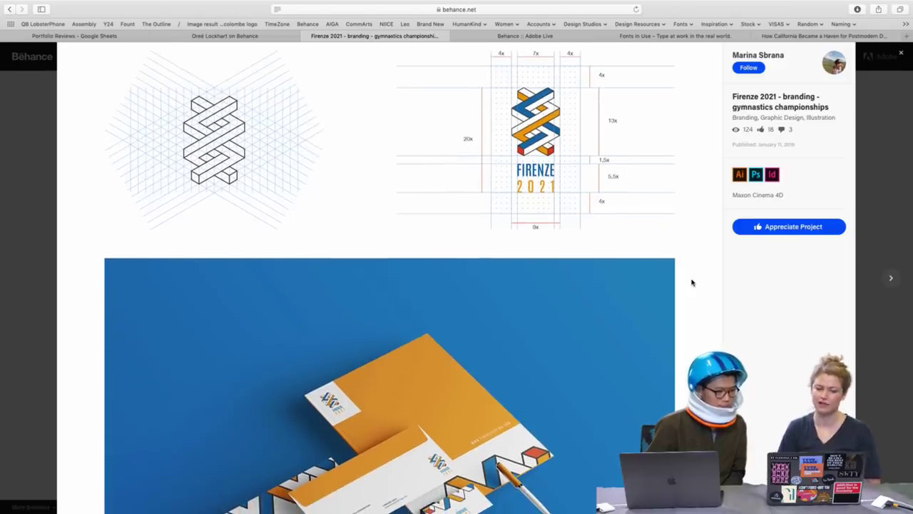
scroll(692, 282, "down", 2)
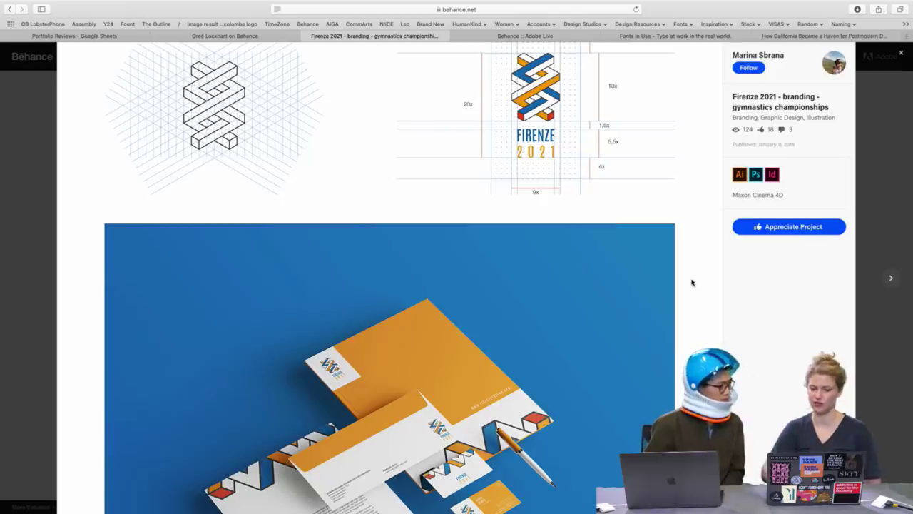
scroll(692, 283, "down", 2)
scroll(692, 282, "down", 2)
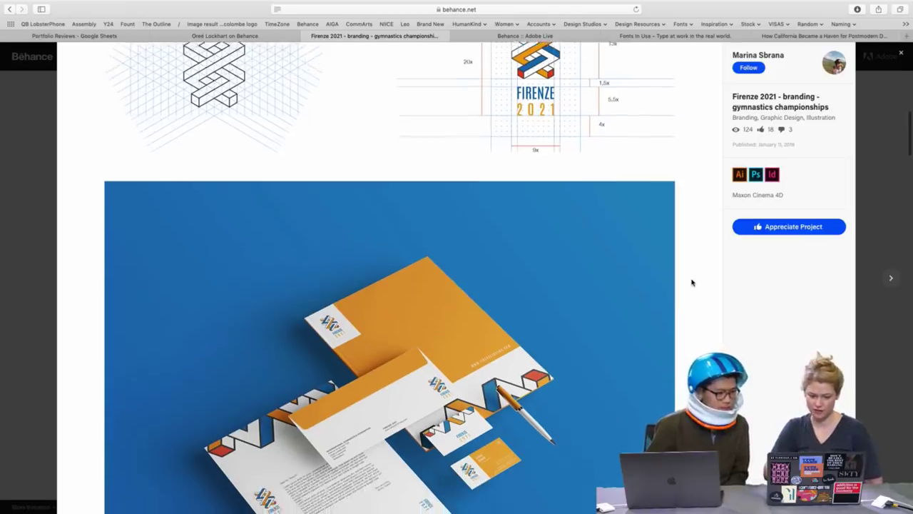
scroll(691, 282, "down", 7)
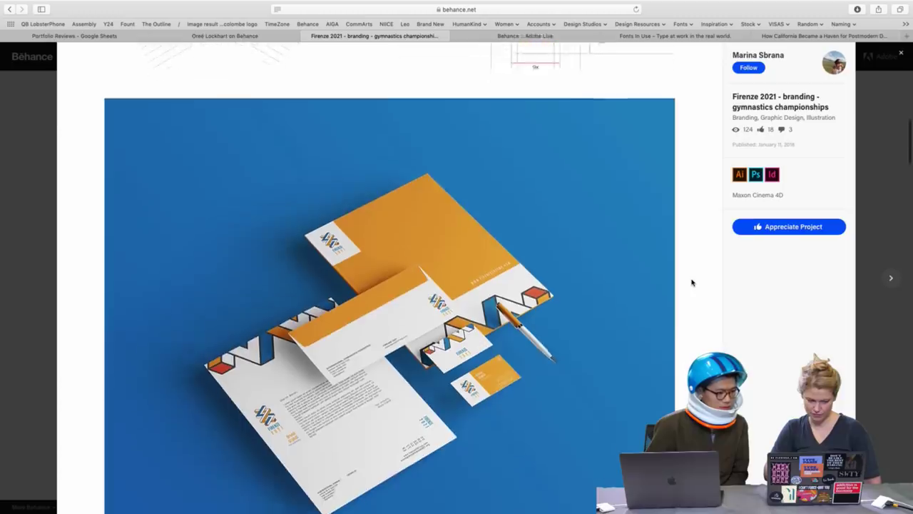
scroll(692, 283, "down", 5)
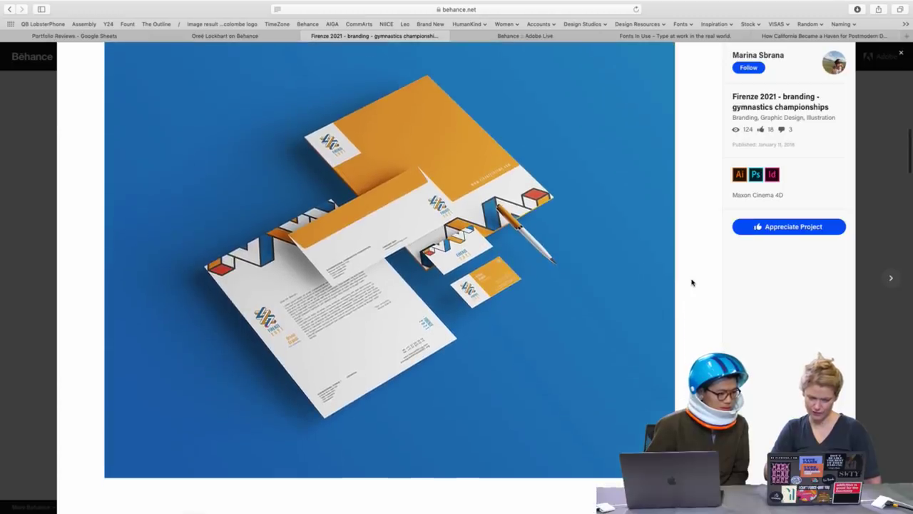
scroll(692, 282, "down", 5)
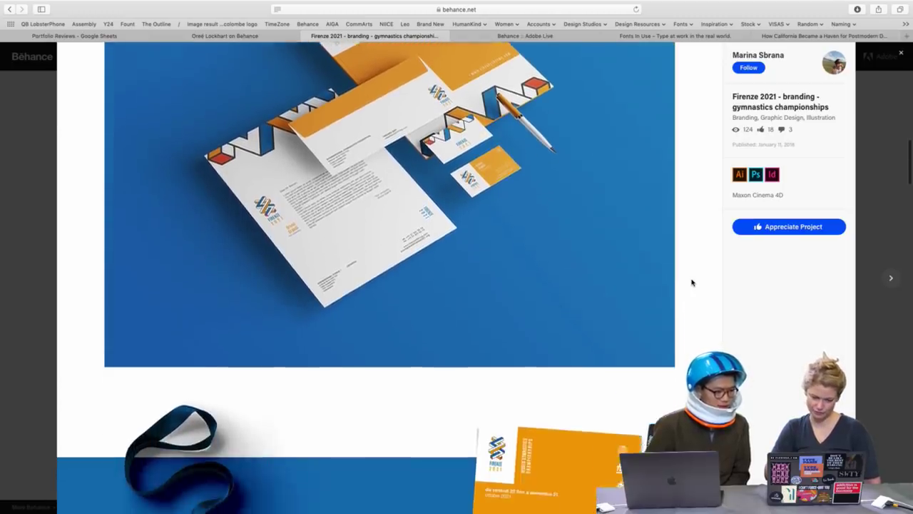
scroll(692, 283, "down", 7)
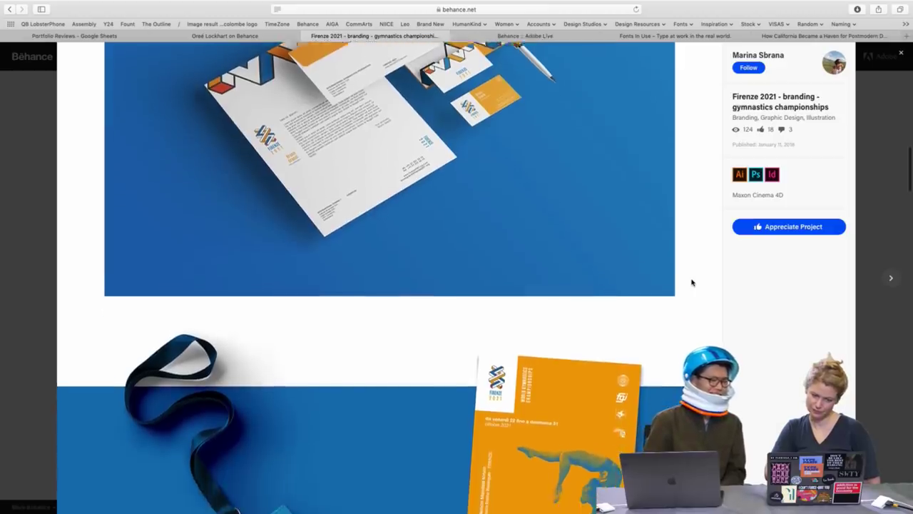
scroll(692, 283, "down", 12)
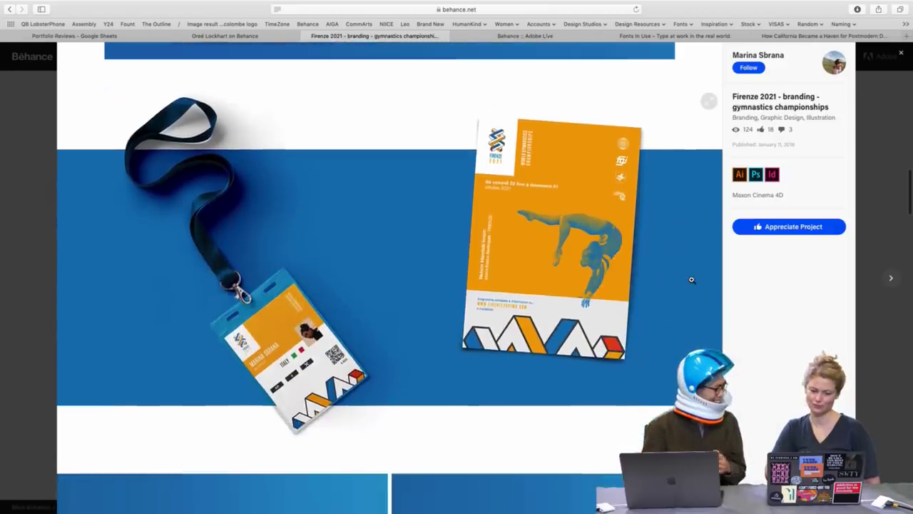
scroll(691, 279, "down", 5)
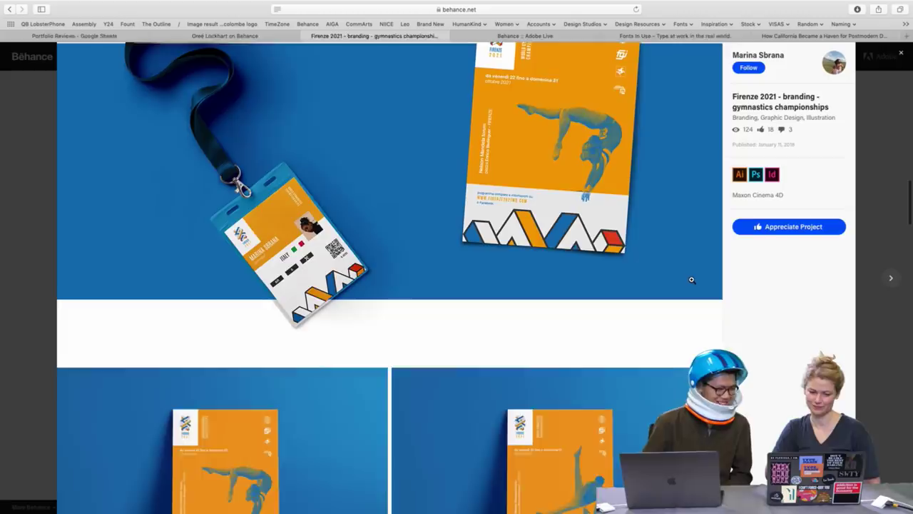
scroll(691, 280, "up", 6)
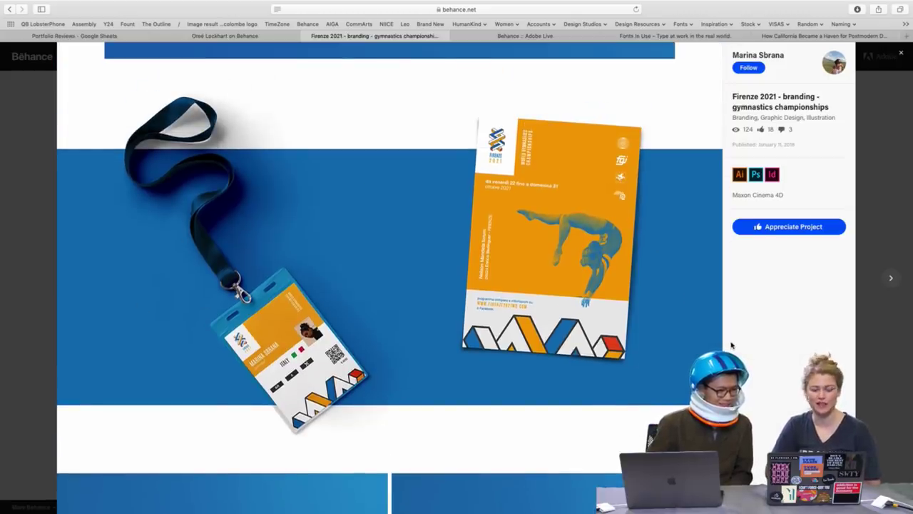
scroll(732, 346, "down", 15)
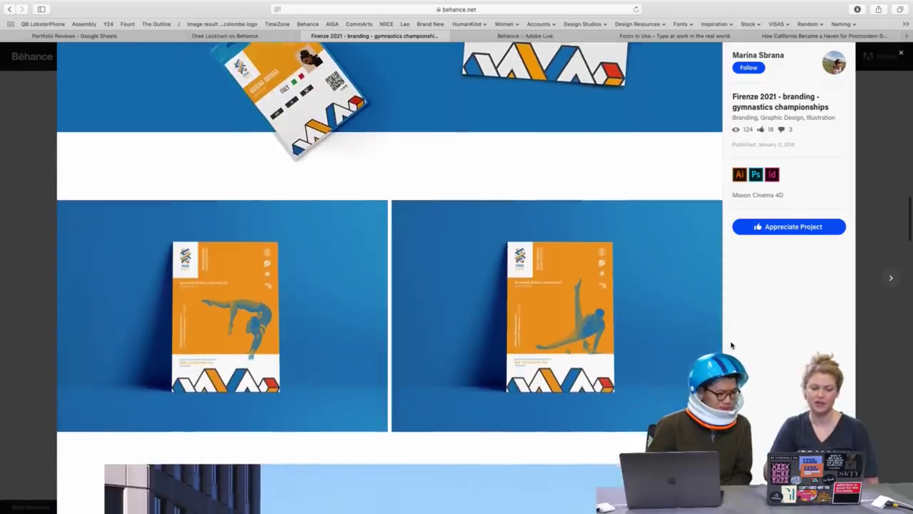
scroll(731, 345, "down", 16)
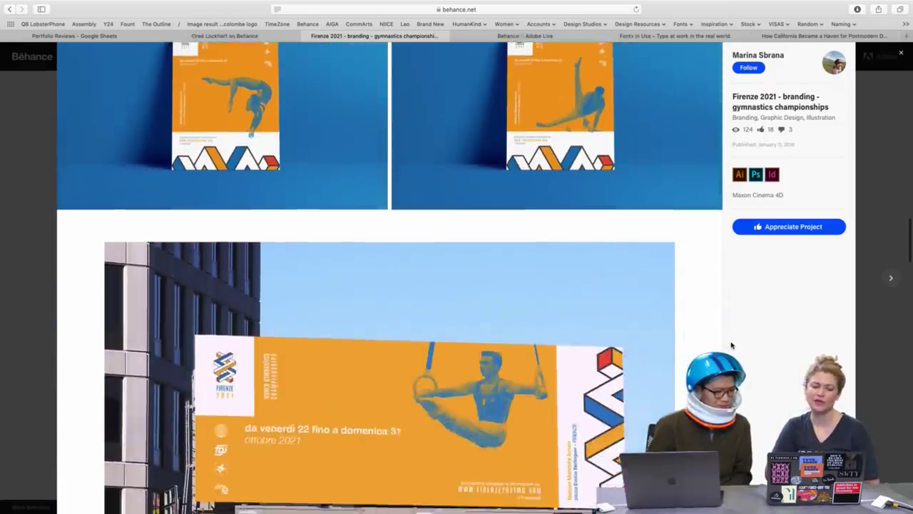
Continue past the silver, gold and bronze medal designs to the designer's other projects
scroll(731, 346, "down", 5)
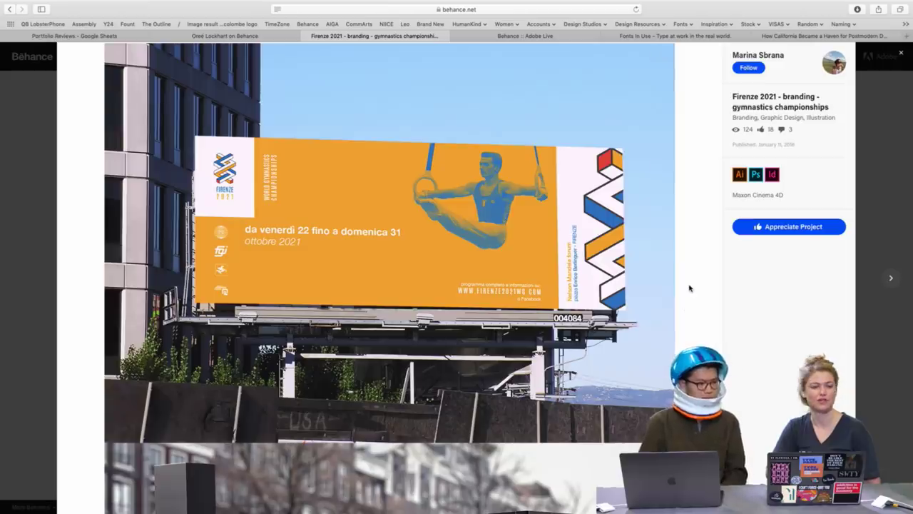
scroll(689, 288, "down", 15)
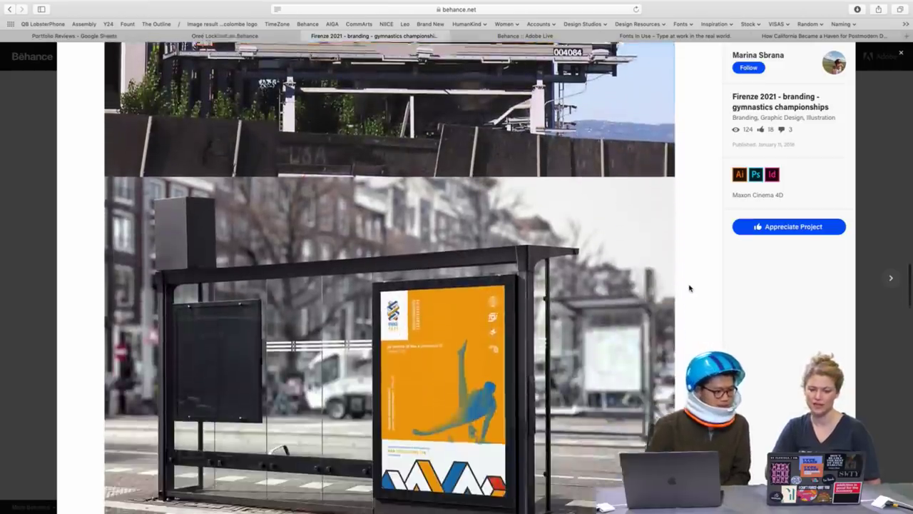
scroll(689, 288, "down", 8)
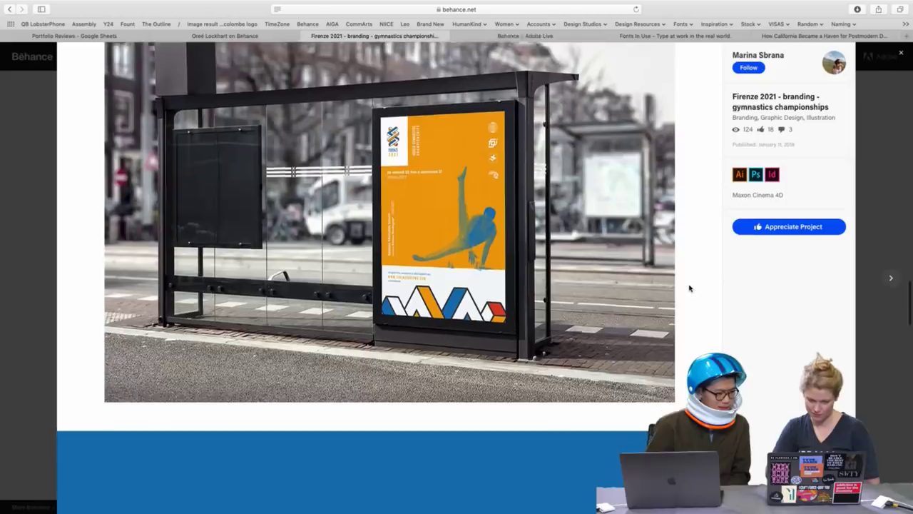
scroll(689, 289, "down", 16)
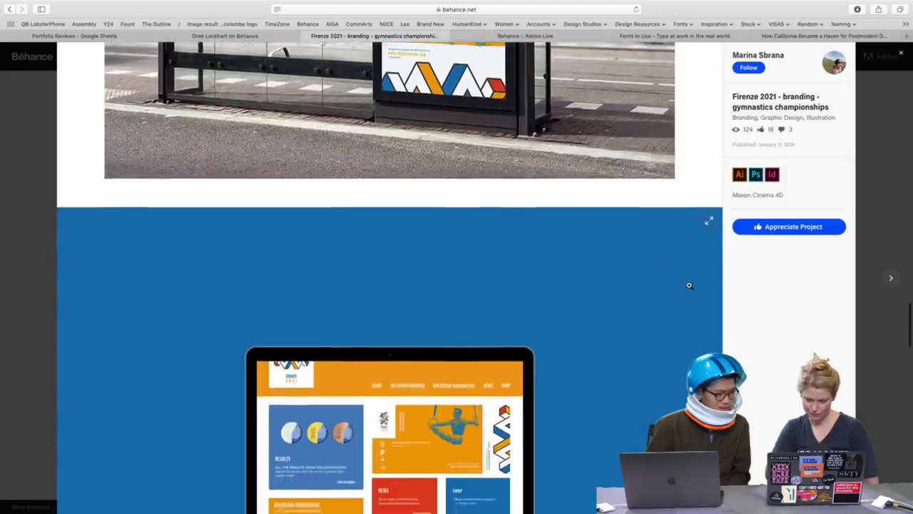
scroll(689, 285, "down", 12)
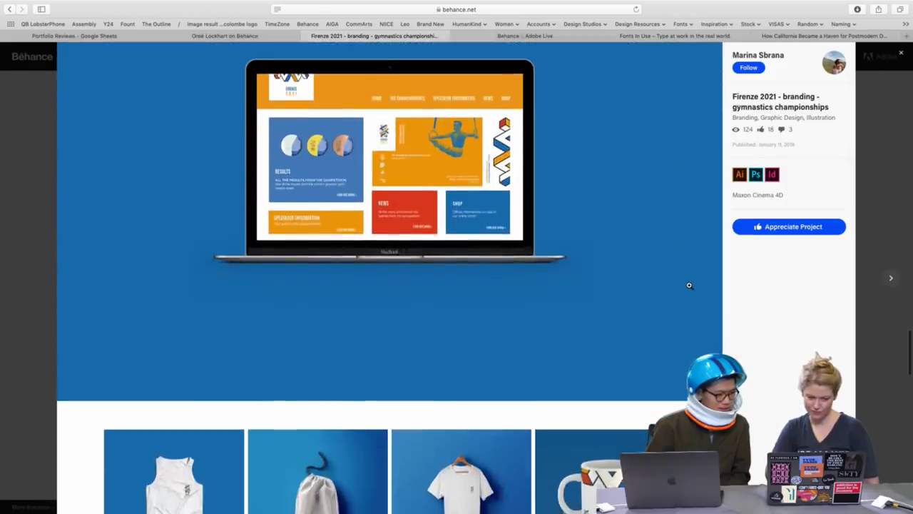
scroll(689, 285, "down", 13)
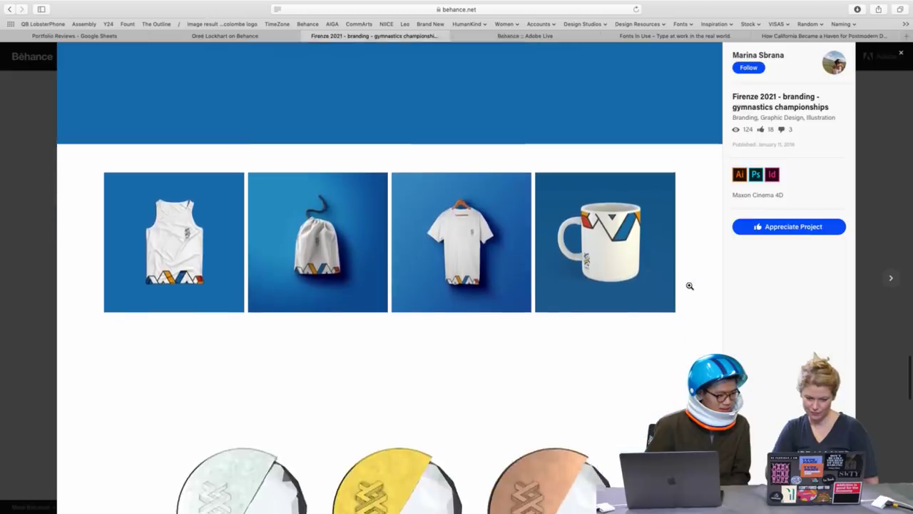
scroll(689, 285, "down", 9)
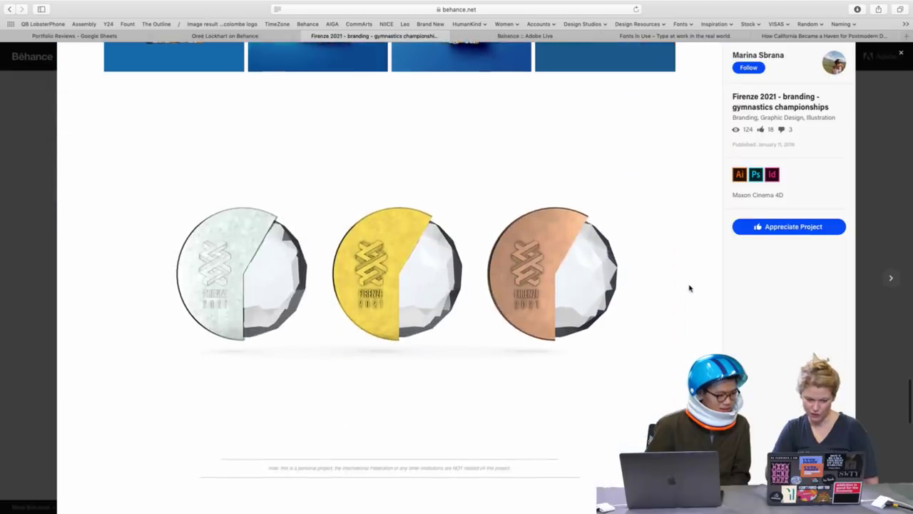
scroll(689, 288, "down", 2)
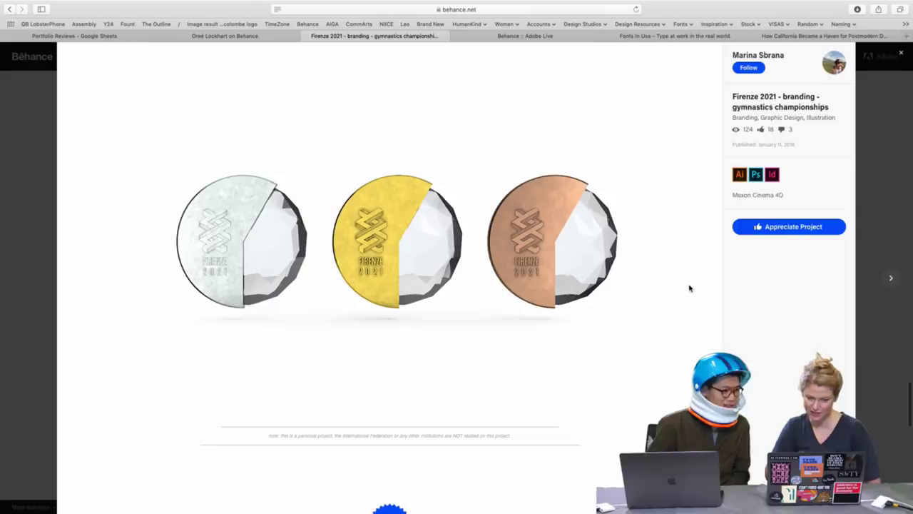
scroll(689, 288, "down", 1)
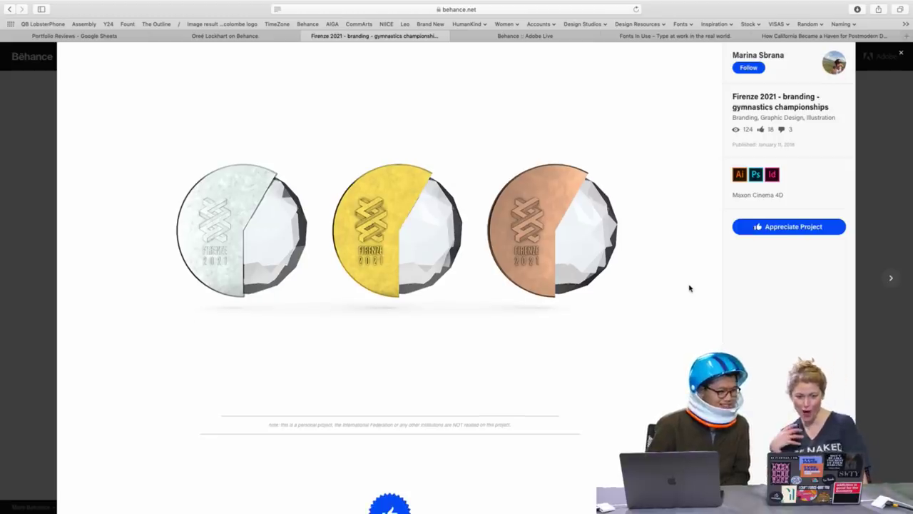
scroll(689, 288, "down", 5)
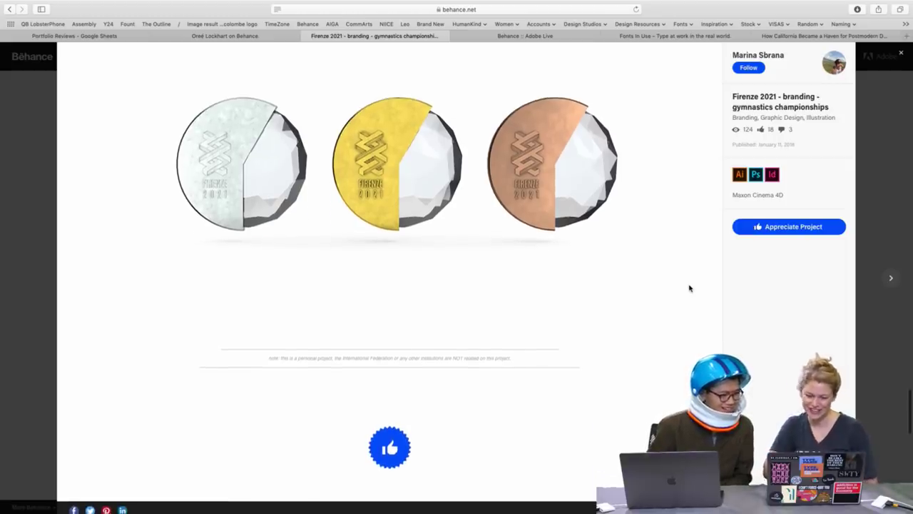
scroll(690, 289, "up", 3)
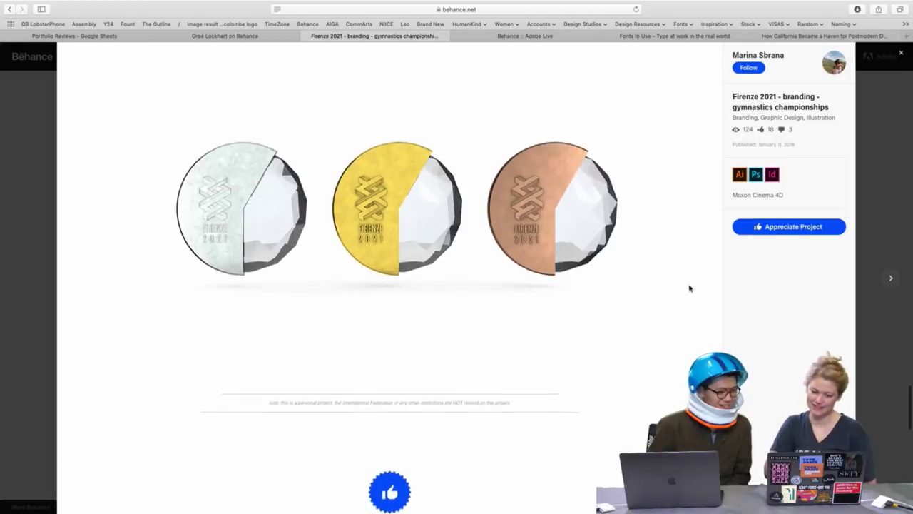
scroll(690, 288, "up", 2)
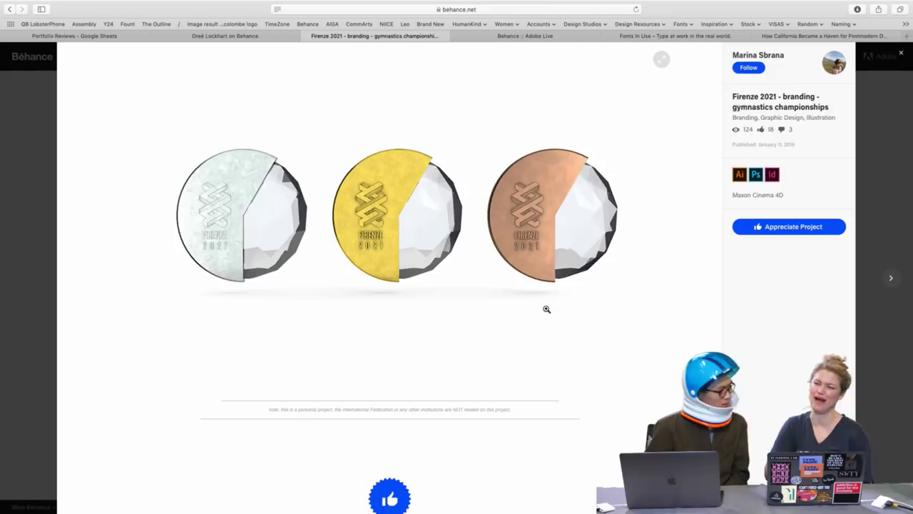
scroll(547, 309, "down", 5)
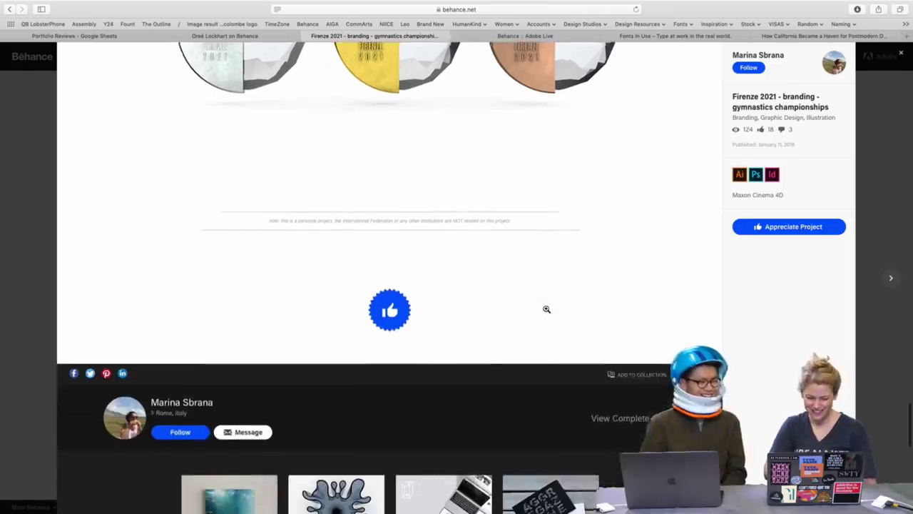
Appreciate the Firenze 2021 project, raising it to 19, and close it back to the profile
left_click(390, 300)
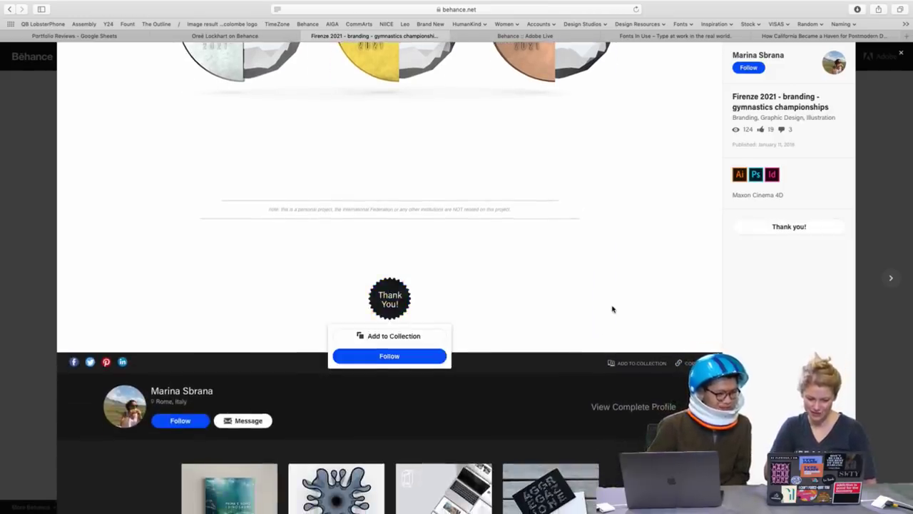
scroll(612, 309, "up", 10)
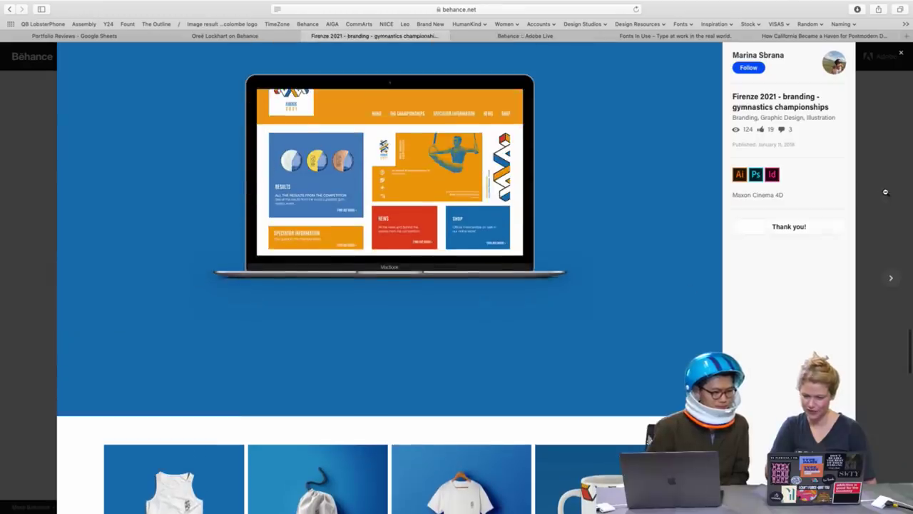
left_click(885, 192)
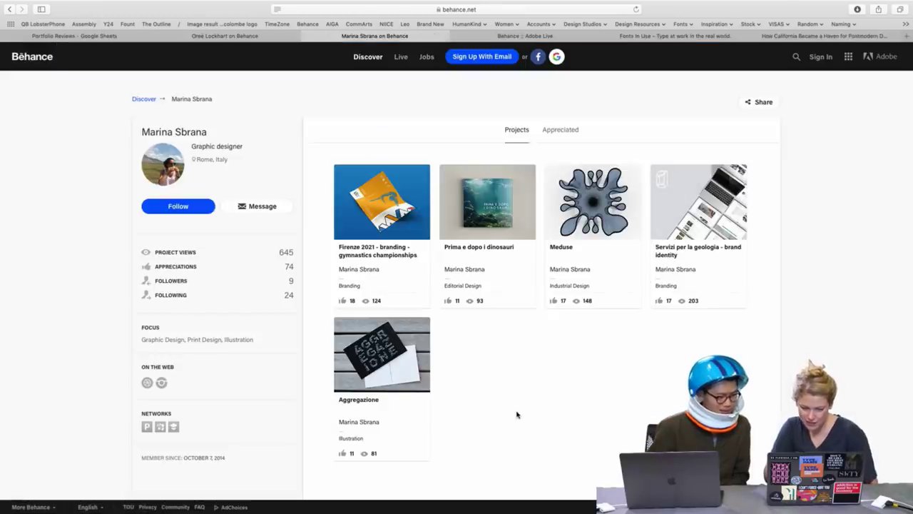
Open the Prima e dopo i dinosauri project and scroll through its sea-turtle mockups and description
left_click(493, 206)
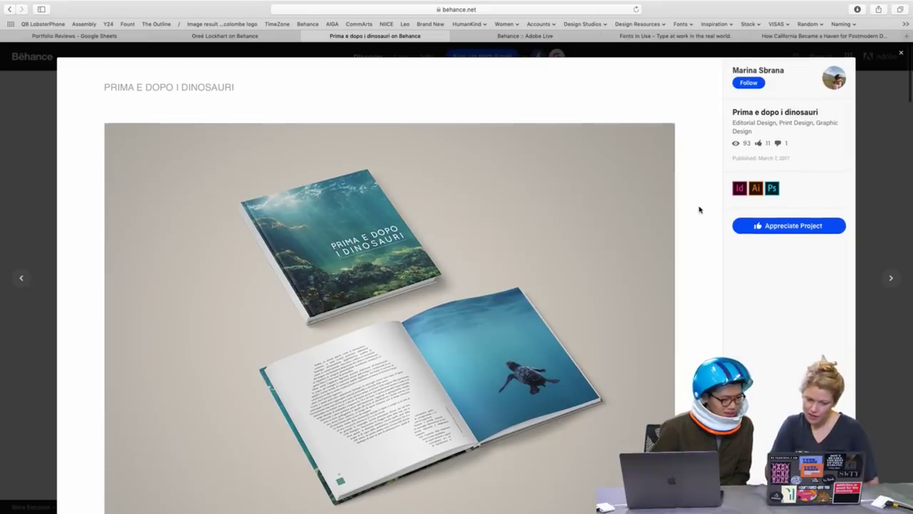
scroll(700, 209, "down", 1)
scroll(700, 209, "down", 5)
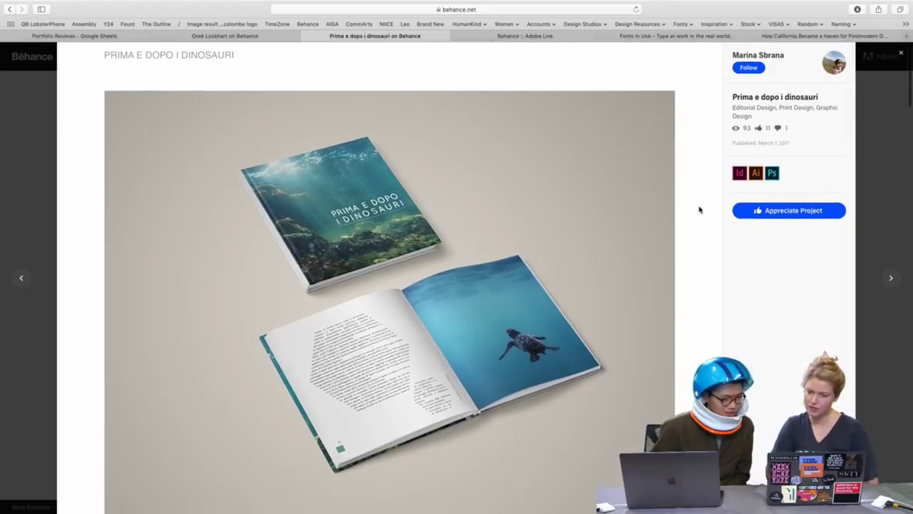
scroll(700, 209, "down", 3)
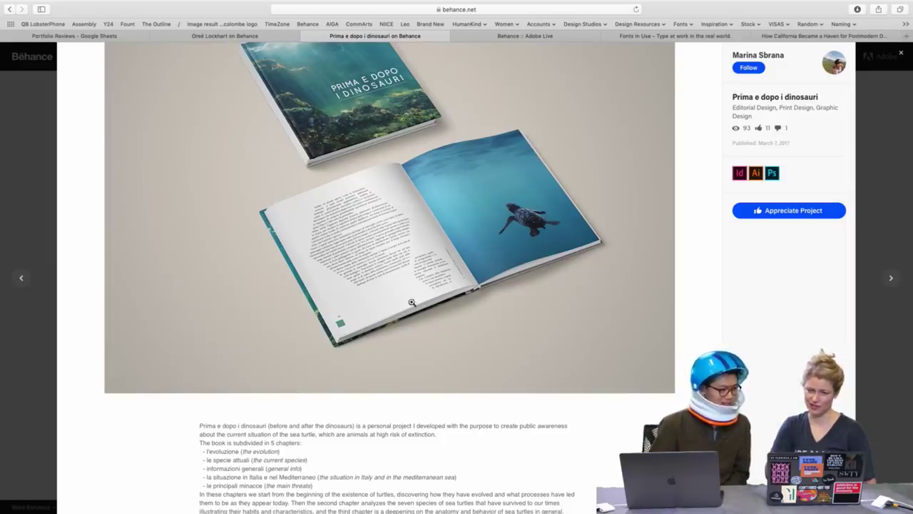
scroll(655, 262, "down", 6)
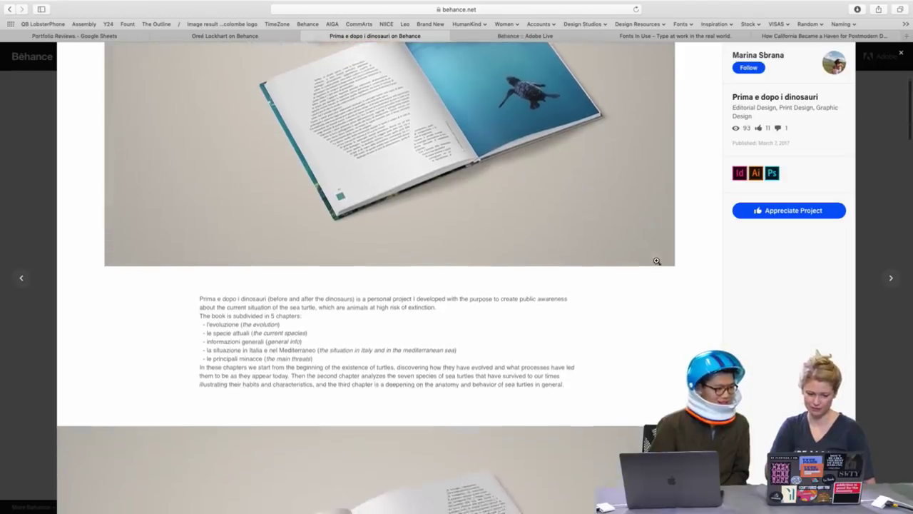
scroll(656, 261, "down", 1)
scroll(656, 263, "down", 2)
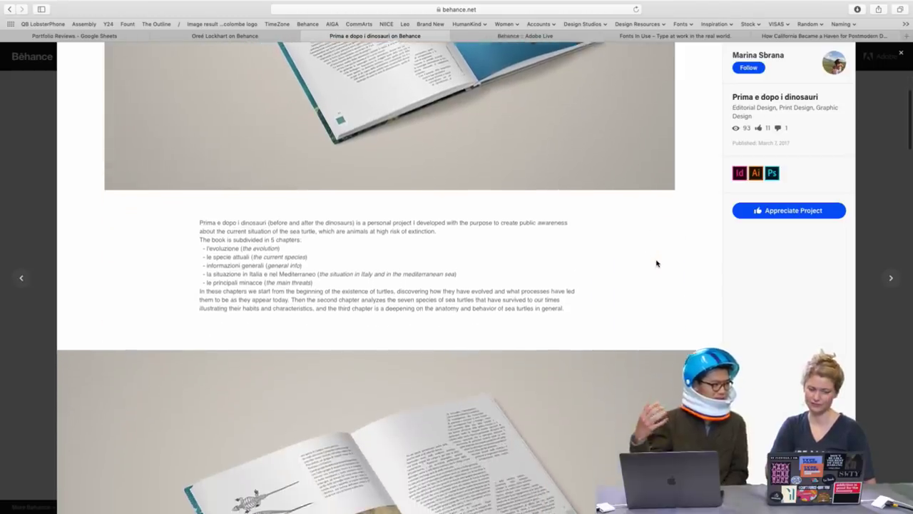
scroll(657, 264, "down", 3)
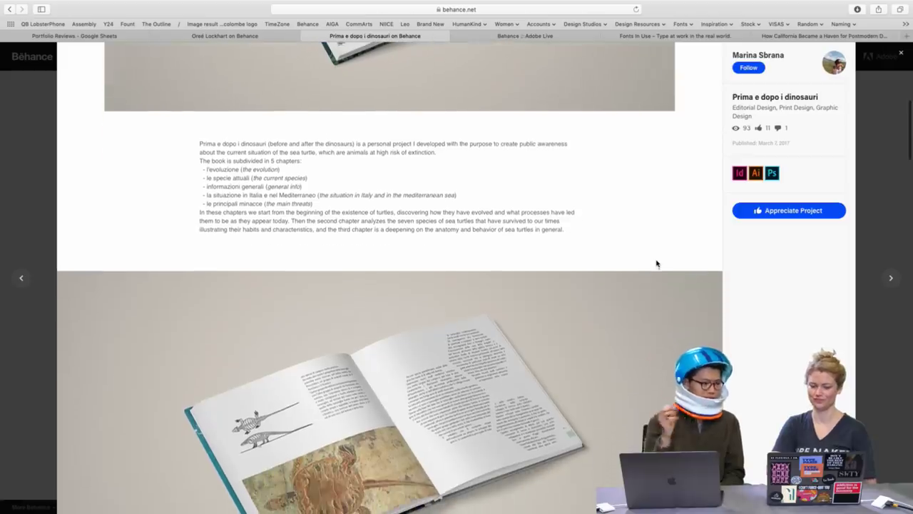
scroll(656, 263, "down", 8)
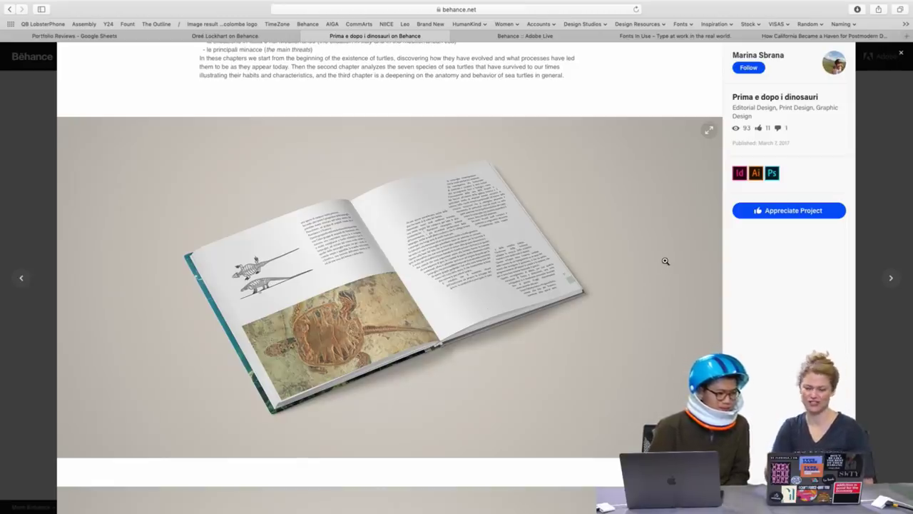
Scroll down through the remaining Prima e dopo i dinosauri book pages
scroll(665, 261, "down", 10)
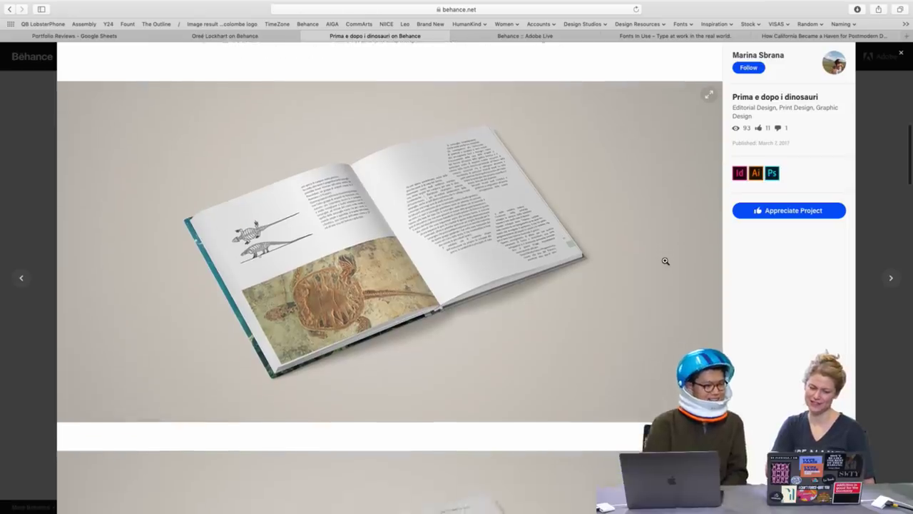
scroll(665, 261, "down", 5)
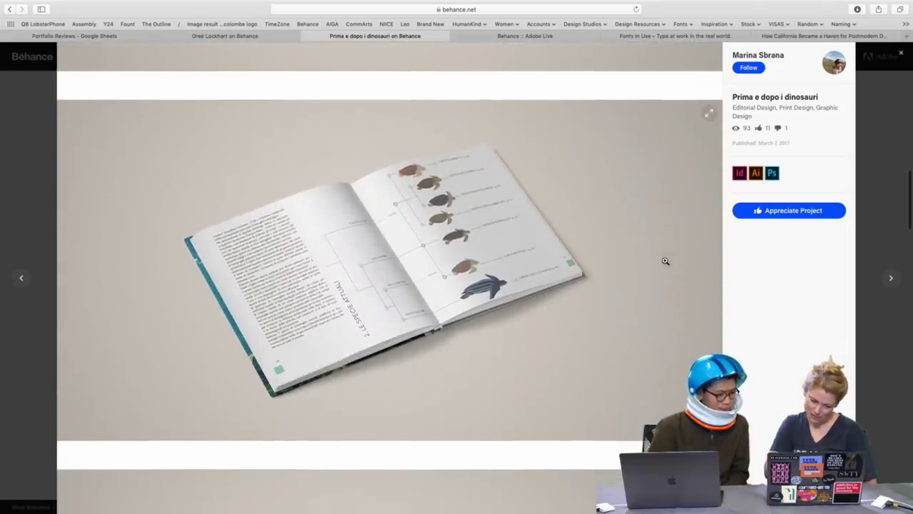
scroll(649, 274, "down", 12)
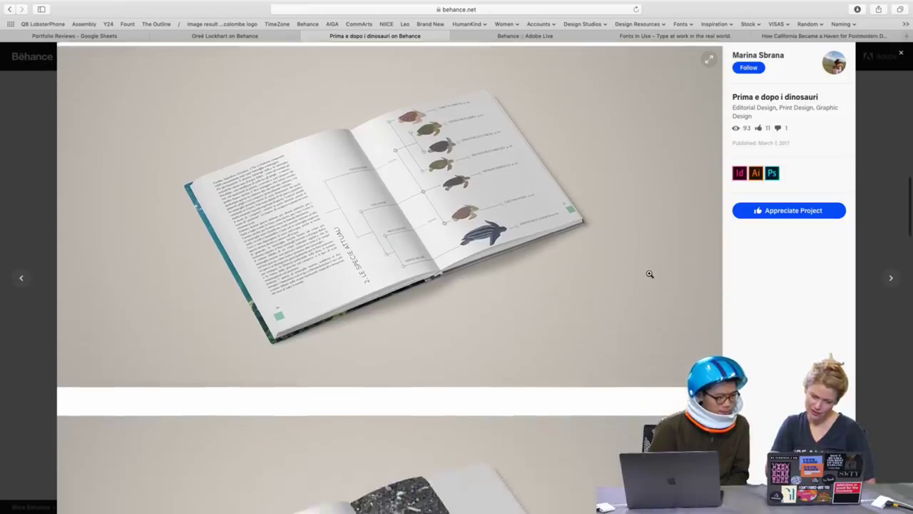
scroll(649, 274, "down", 3)
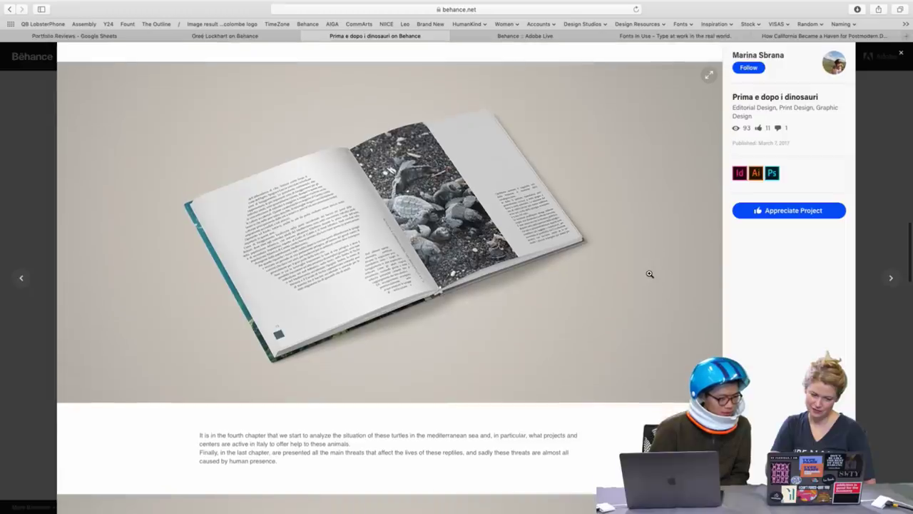
scroll(650, 274, "down", 5)
scroll(649, 274, "down", 10)
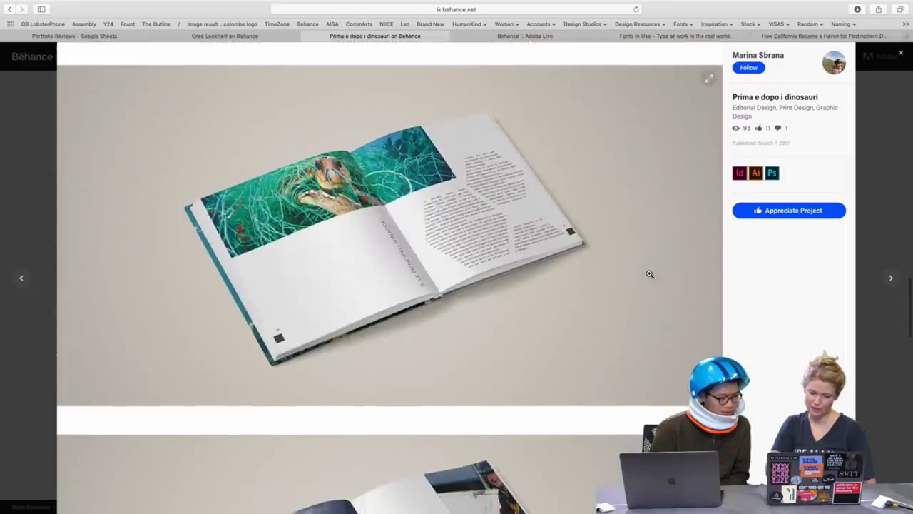
scroll(650, 274, "down", 4)
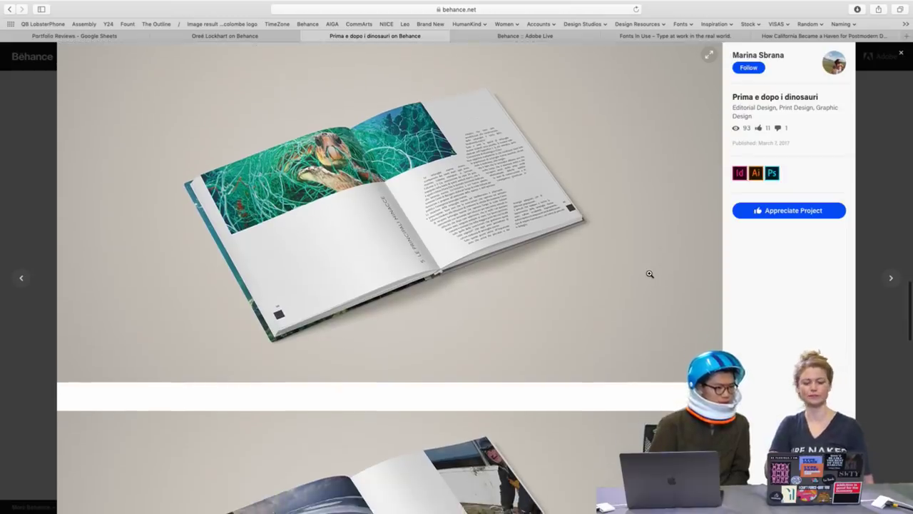
scroll(649, 275, "down", 6)
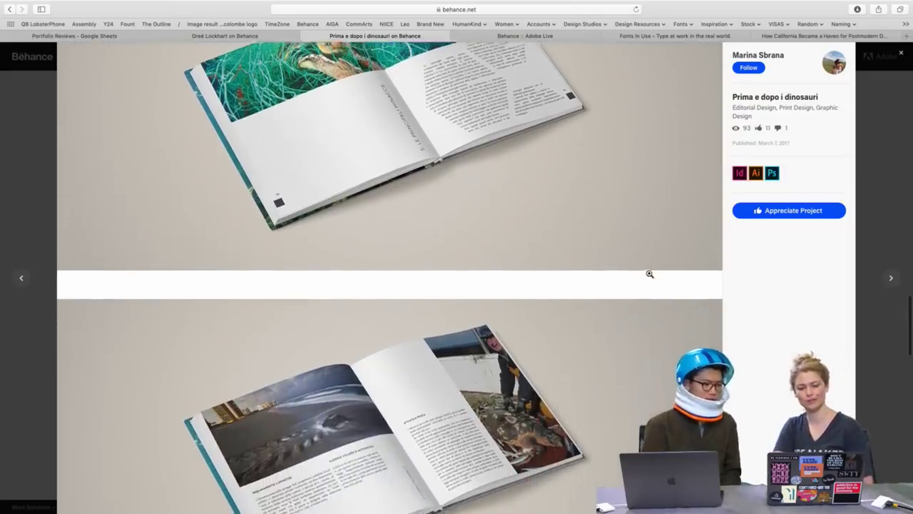
scroll(649, 274, "down", 3)
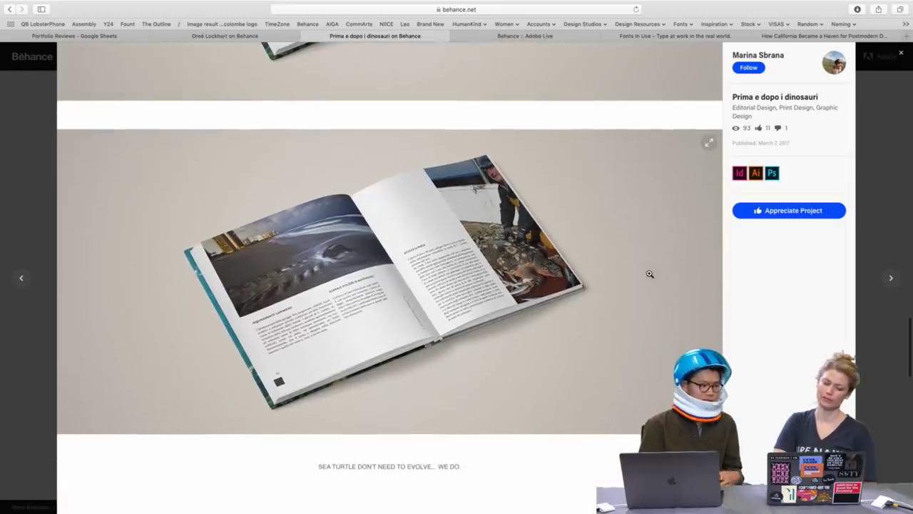
scroll(649, 274, "down", 10)
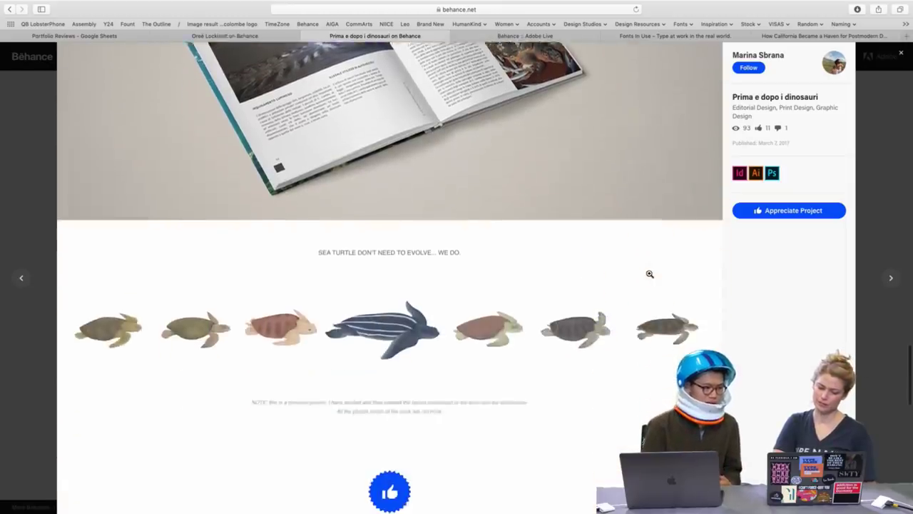
Look back over the book pages, then close the project to return to the five-project profile
scroll(649, 274, "up", 15)
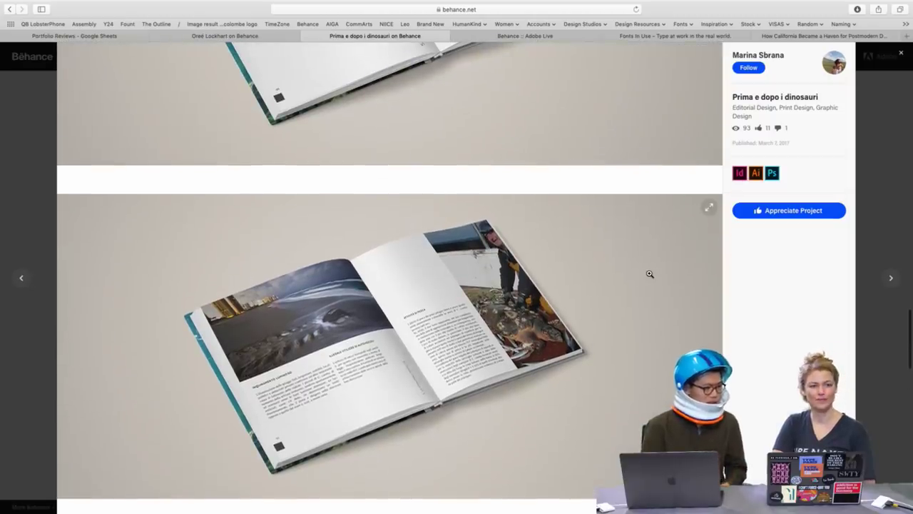
scroll(649, 274, "up", 2)
scroll(649, 274, "up", 9)
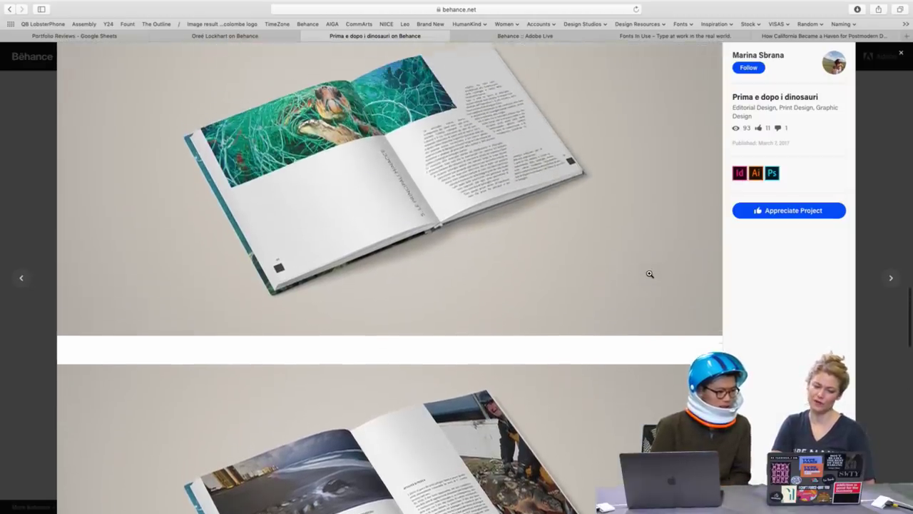
scroll(649, 273, "down", 20)
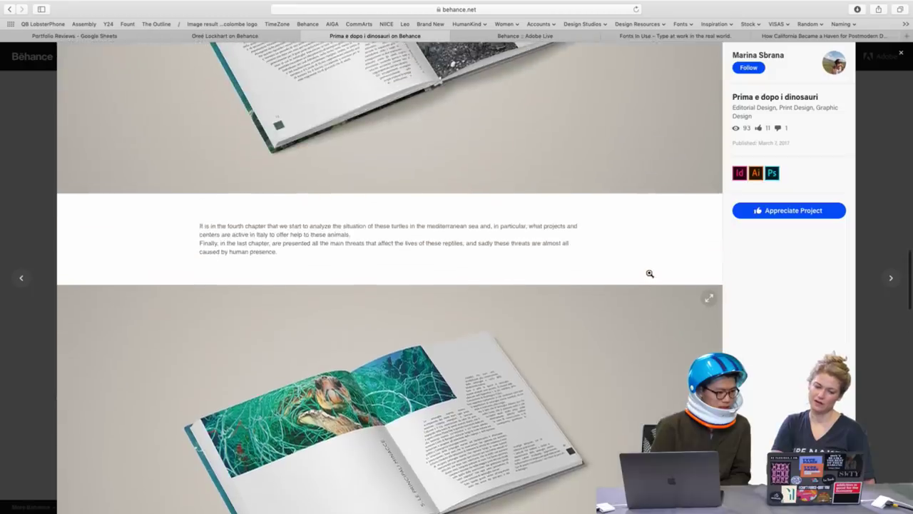
scroll(649, 273, "up", 6)
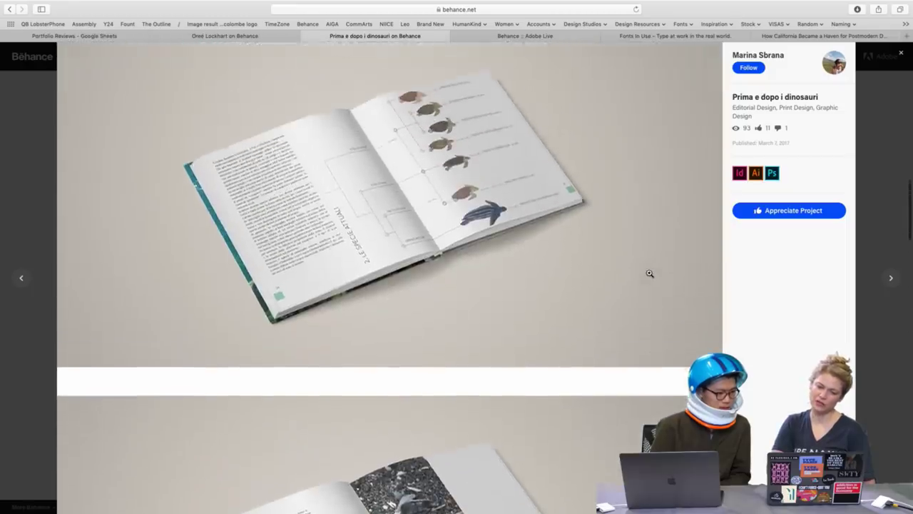
scroll(649, 272, "down", 12)
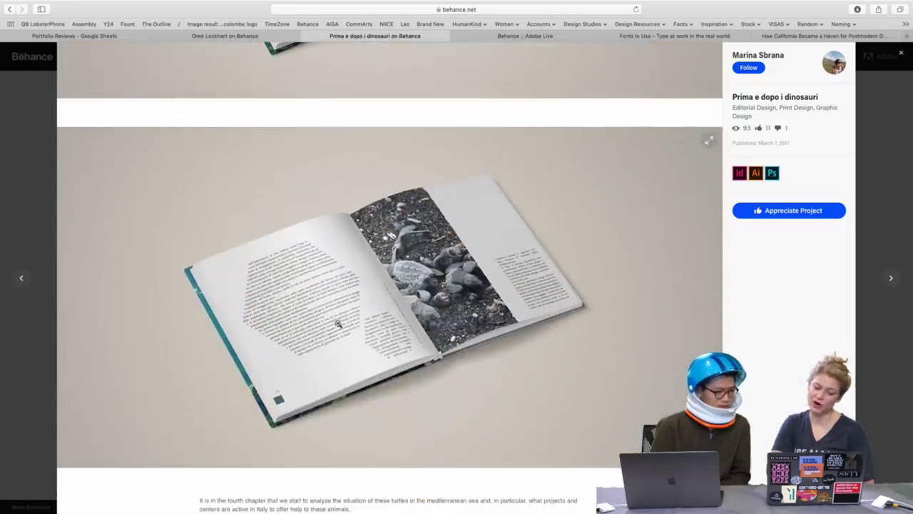
scroll(602, 299, "down", 5)
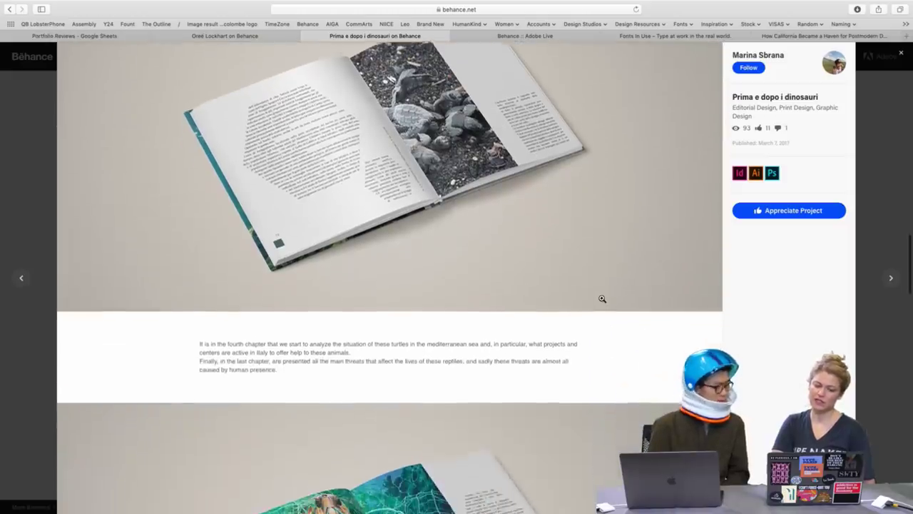
scroll(602, 300, "down", 5)
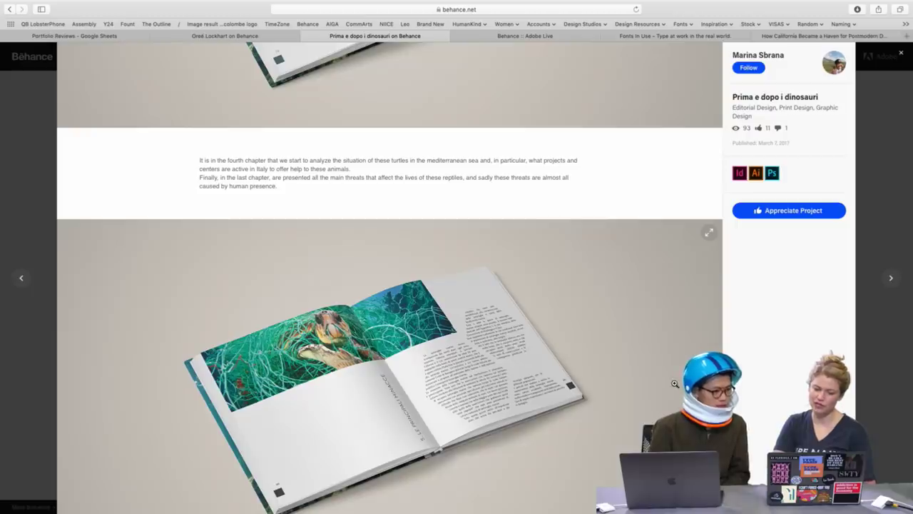
scroll(674, 383, "down", 9)
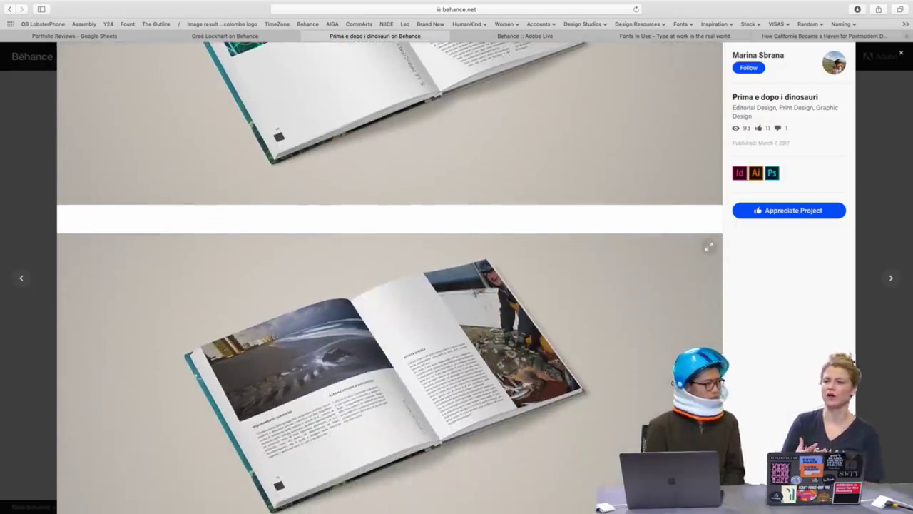
scroll(675, 386, "up", 20)
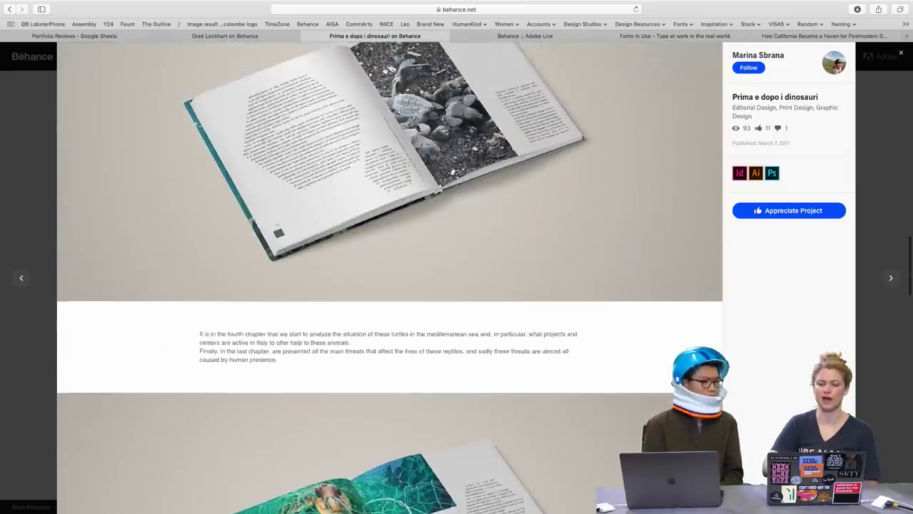
scroll(675, 385, "up", 20)
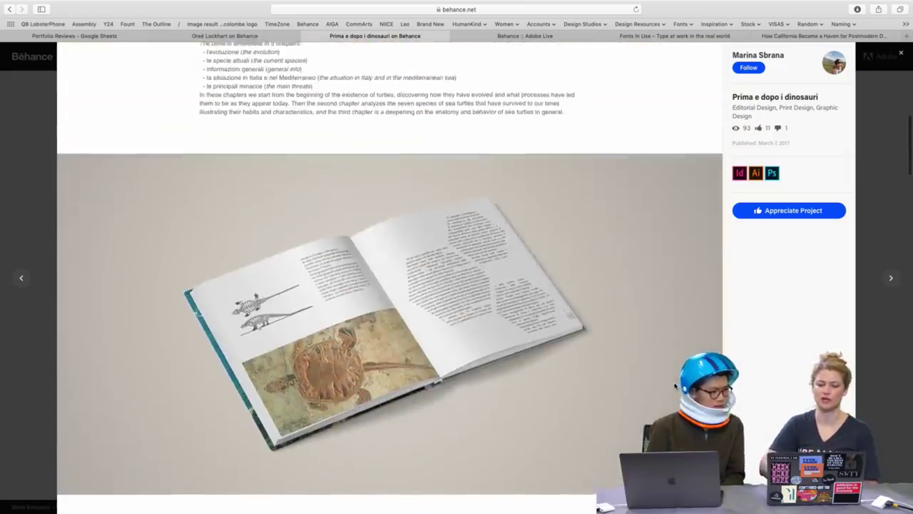
scroll(675, 385, "up", 10)
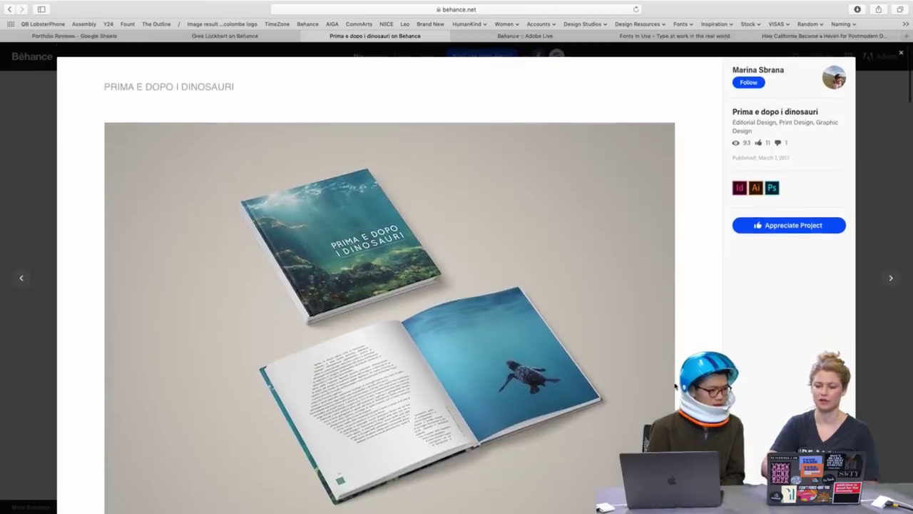
left_click(879, 163)
scroll(553, 321, "down", 1)
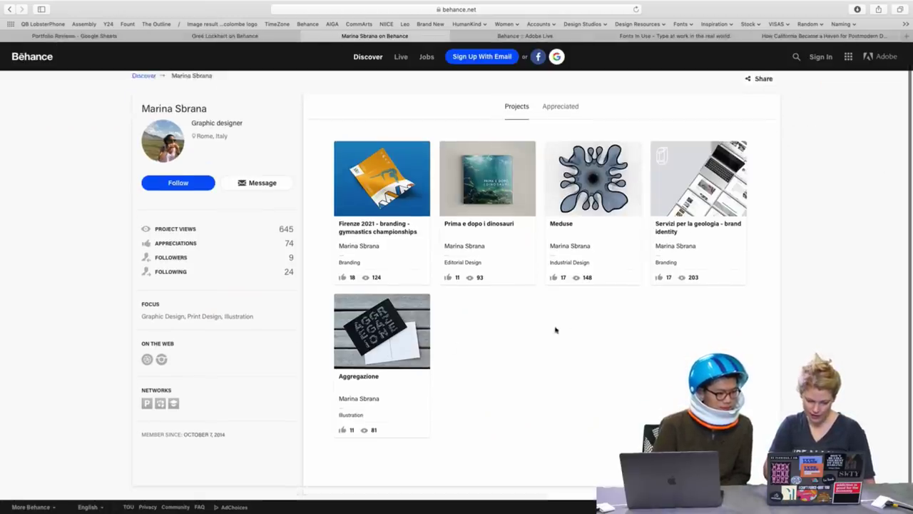
left_click(380, 330)
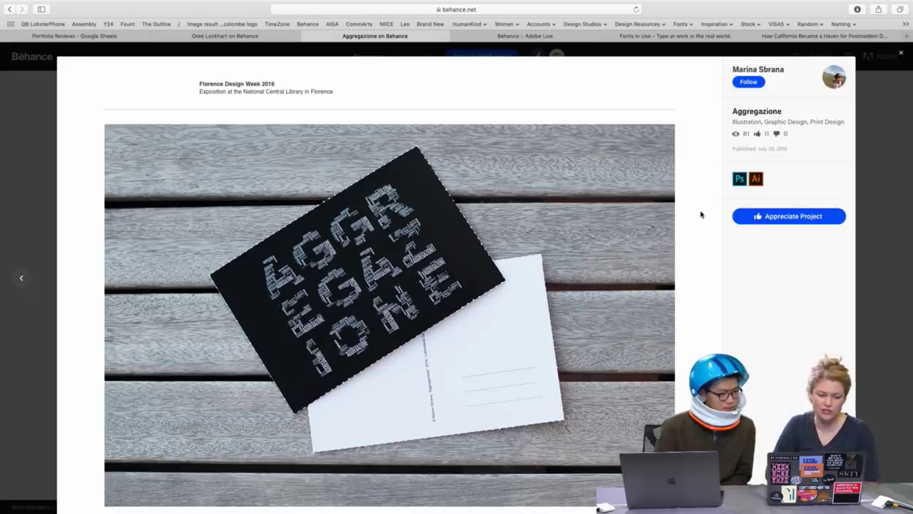
scroll(701, 214, "down", 5)
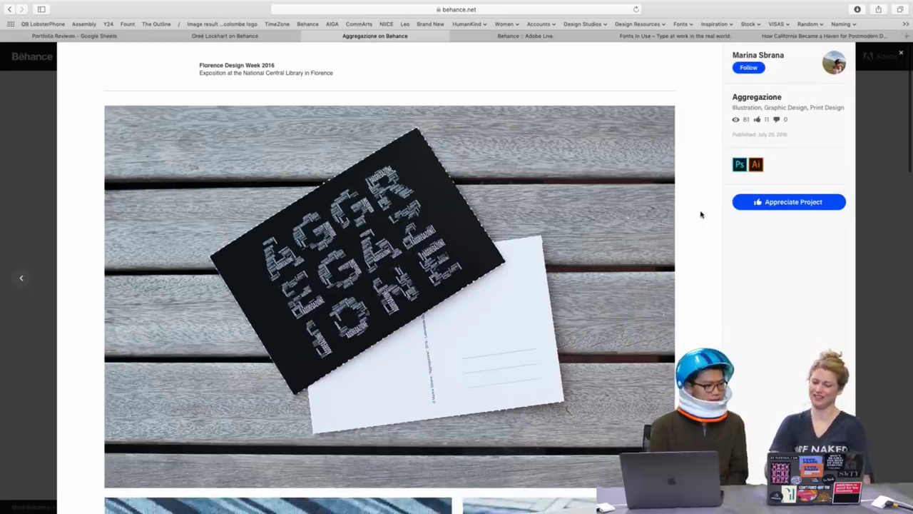
scroll(701, 214, "down", 4)
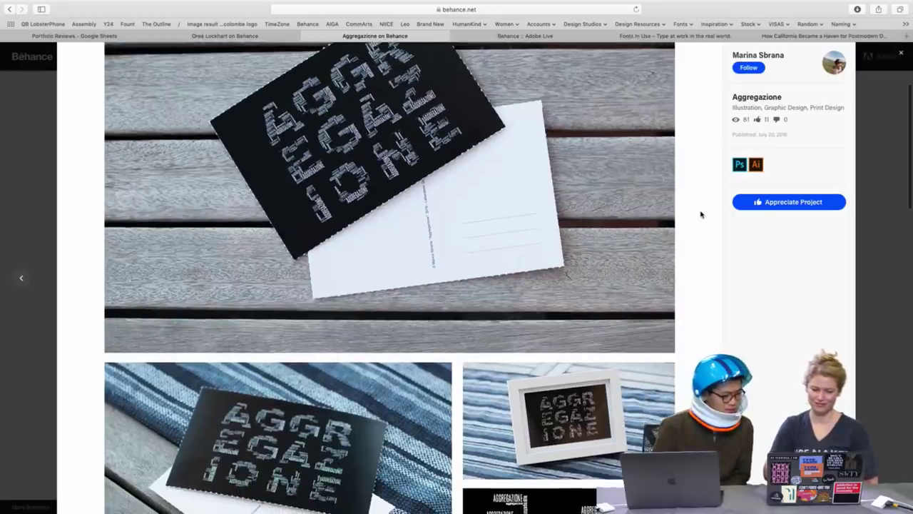
scroll(700, 214, "down", 5)
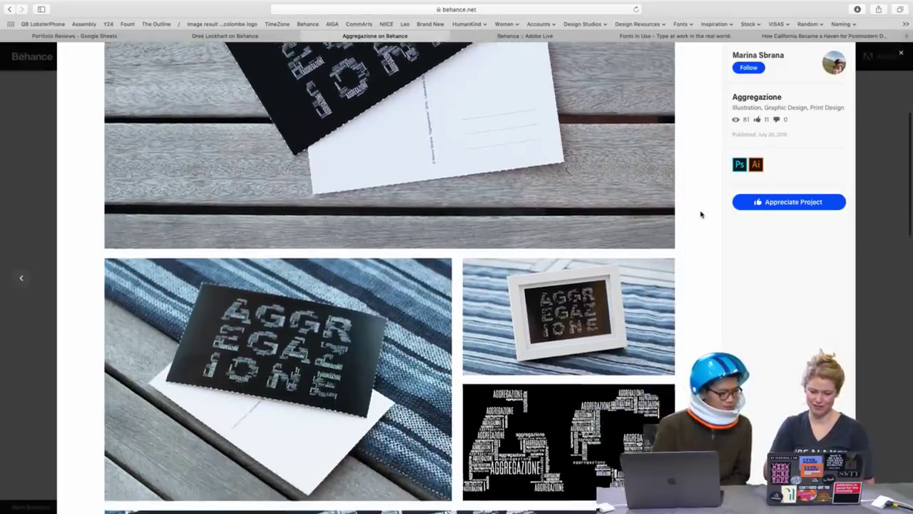
scroll(700, 214, "down", 5)
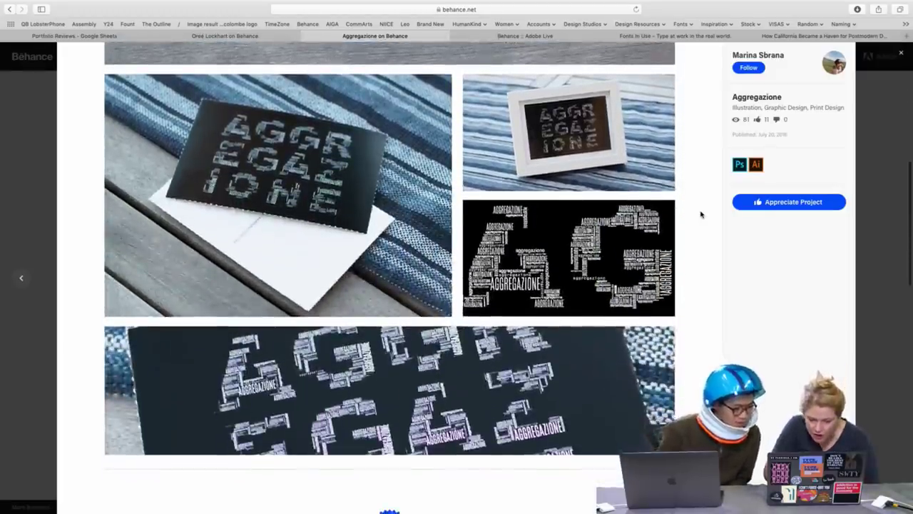
left_click(579, 247)
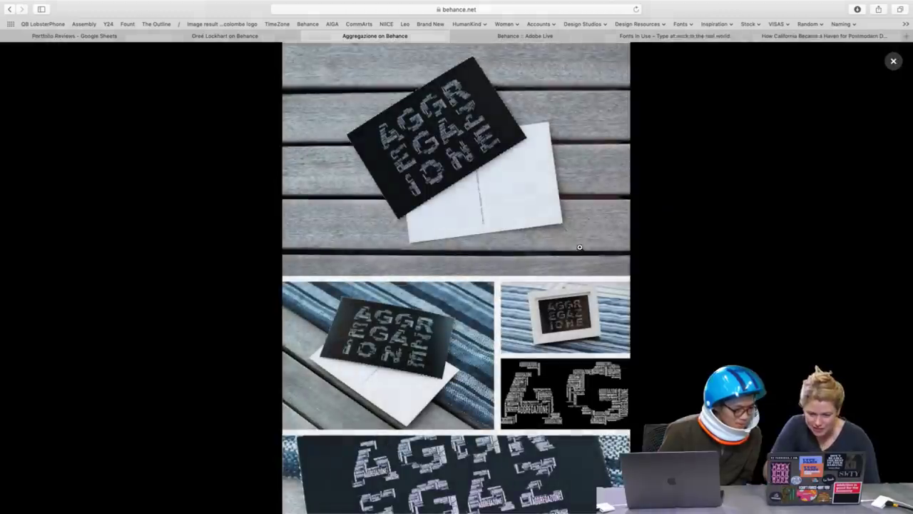
left_click(471, 325)
scroll(471, 323, "down", 4)
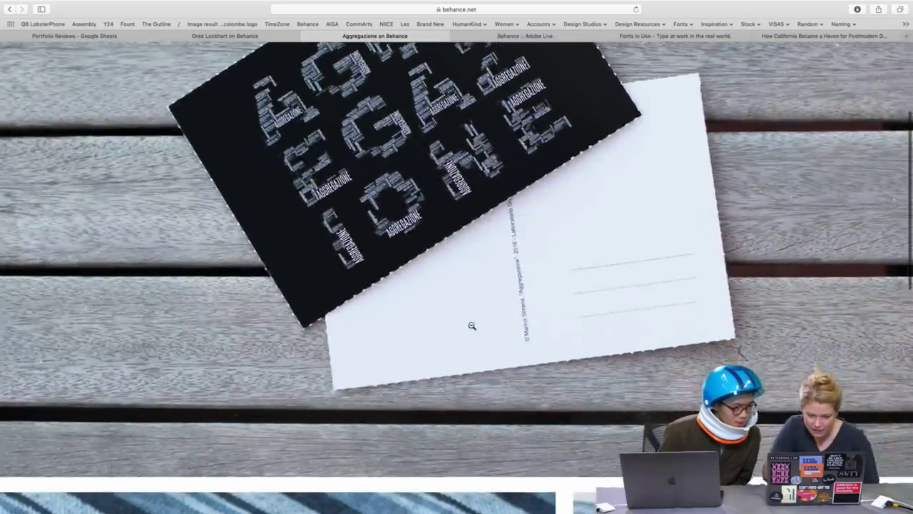
scroll(472, 322, "up", 2)
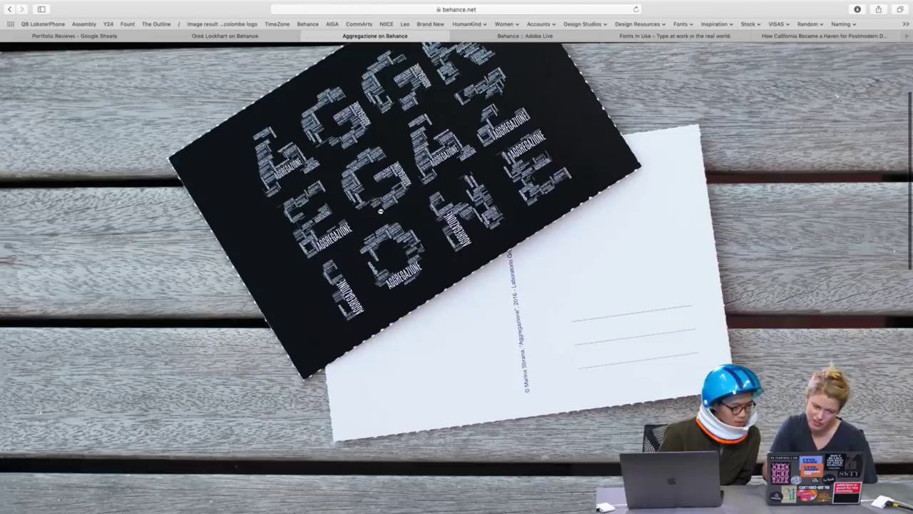
scroll(503, 262, "down", 10)
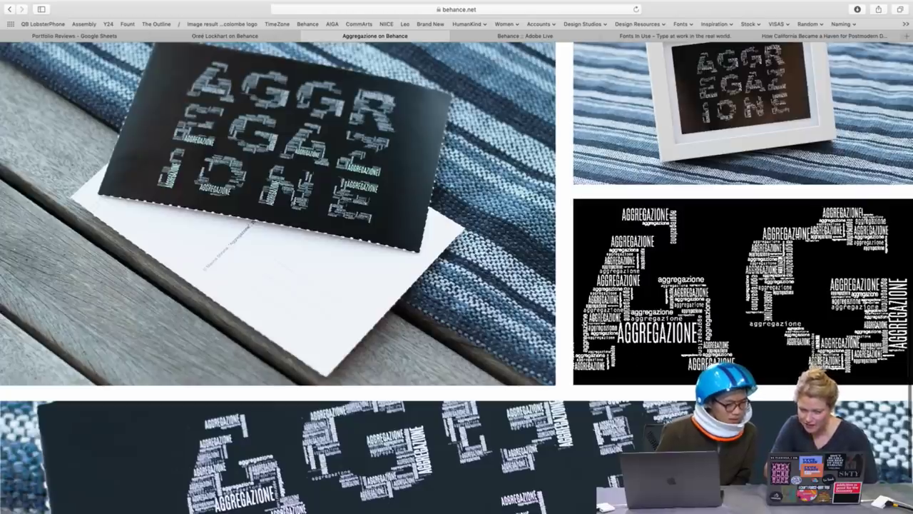
scroll(456, 276, "down", 1)
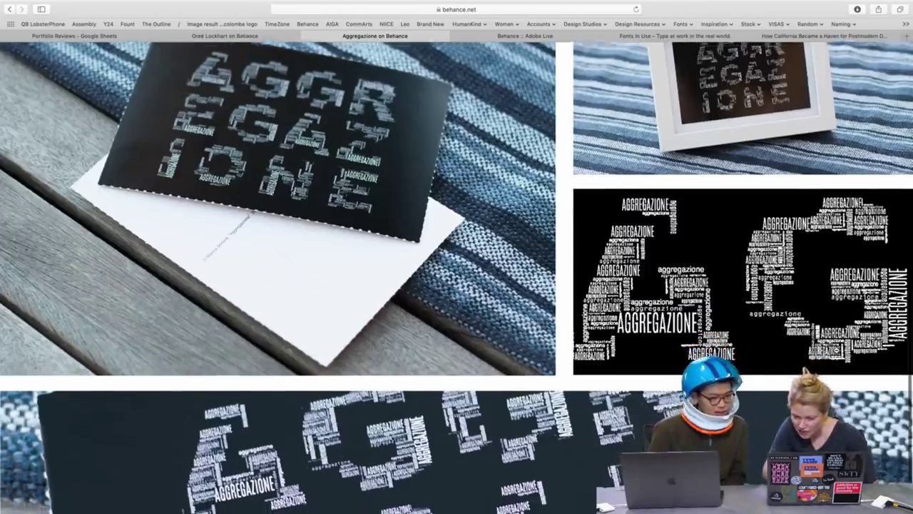
scroll(456, 276, "down", 2)
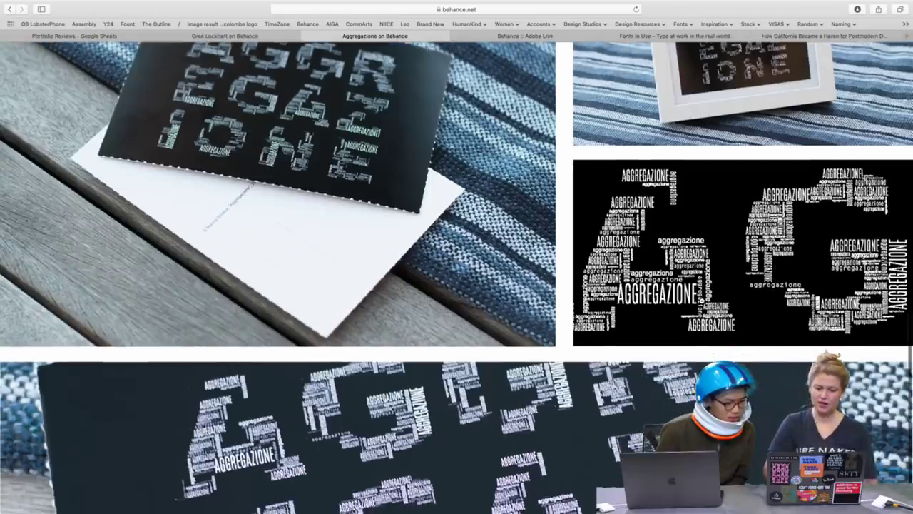
scroll(457, 276, "down", 2)
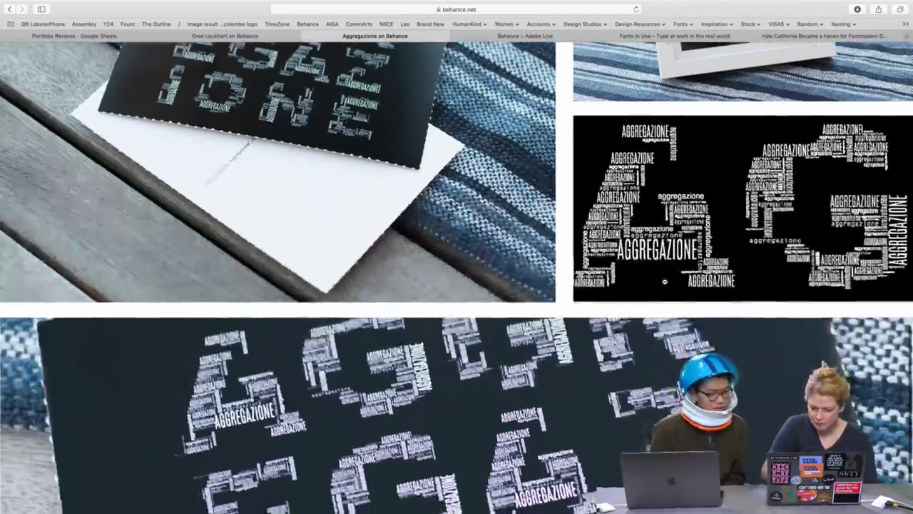
scroll(457, 276, "down", 2)
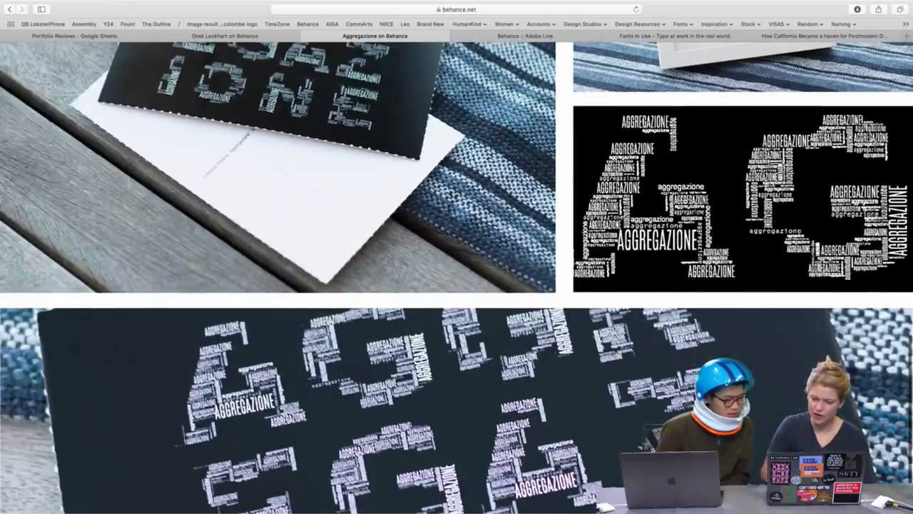
scroll(685, 203, "up", 5)
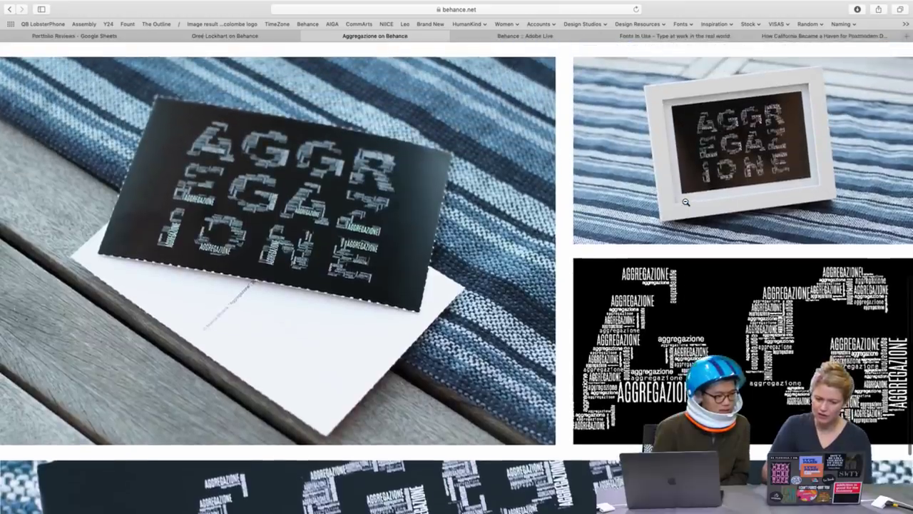
scroll(686, 203, "up", 5)
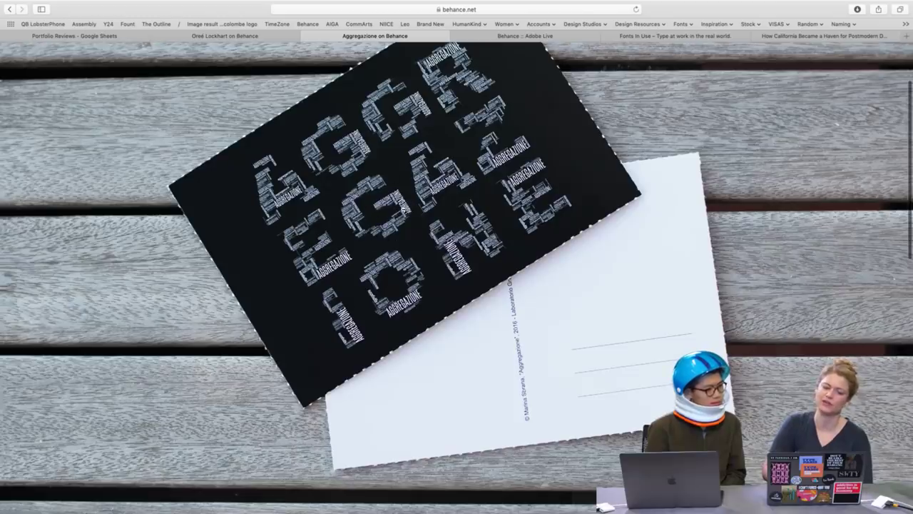
left_click(421, 234)
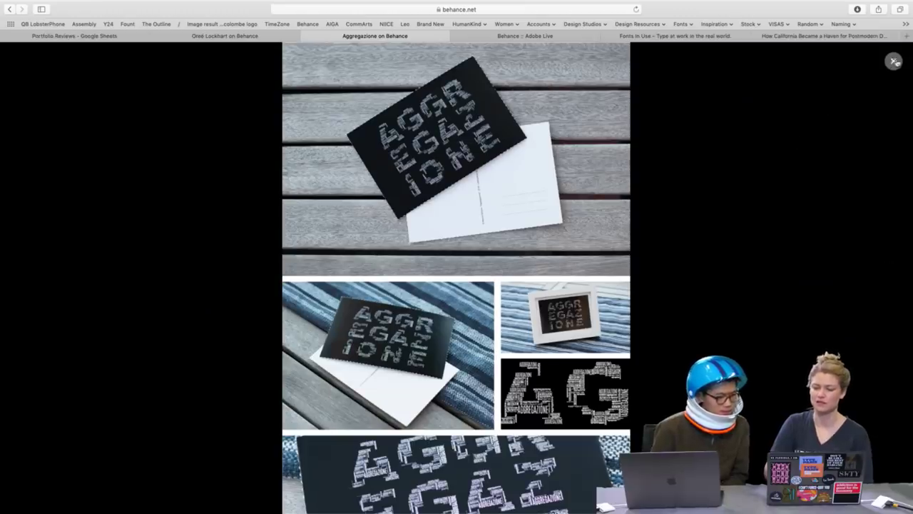
left_click(893, 62)
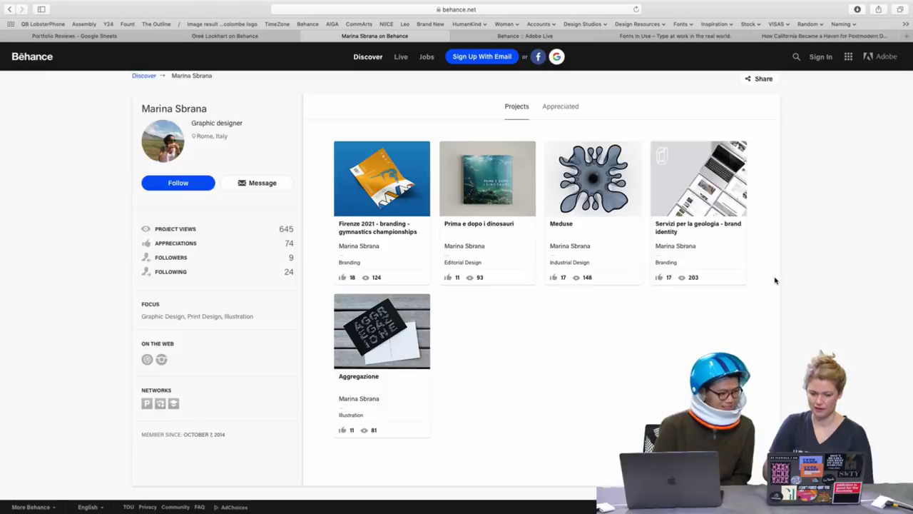
scroll(776, 280, "down", 1)
scroll(776, 281, "up", 2)
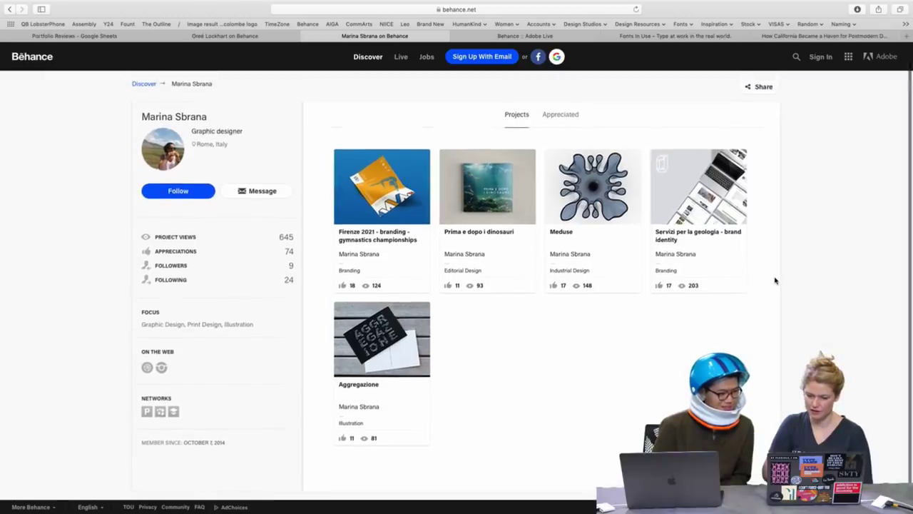
Open the Servizi per la geologia brand identity project and scroll through its first half
left_click(717, 206)
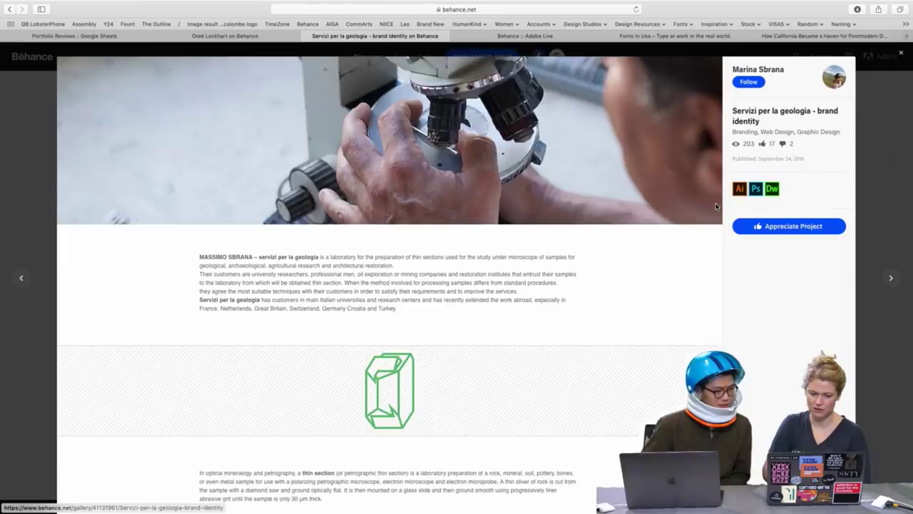
scroll(673, 181, "down", 2)
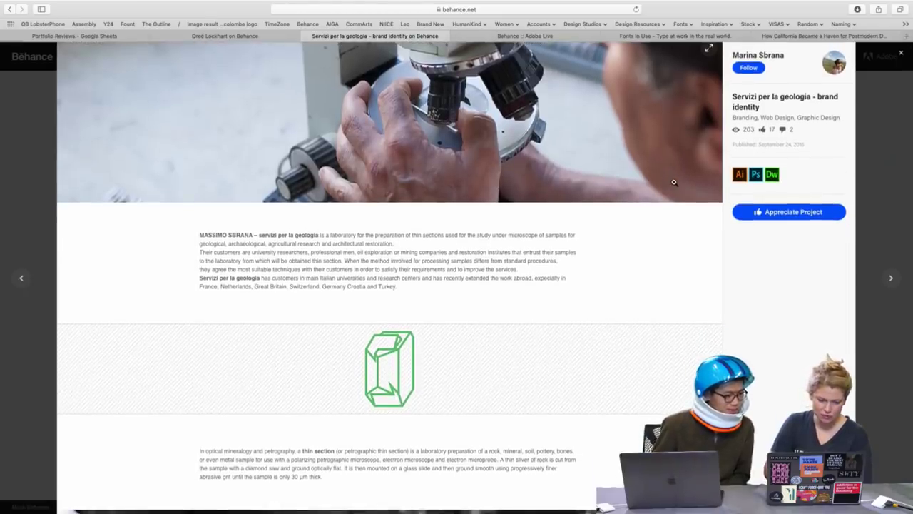
scroll(673, 182, "down", 10)
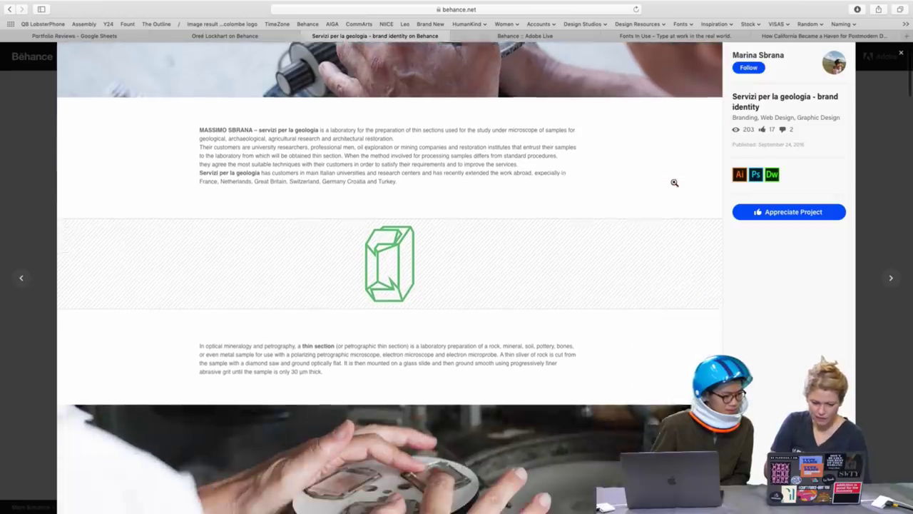
scroll(673, 185, "down", 1)
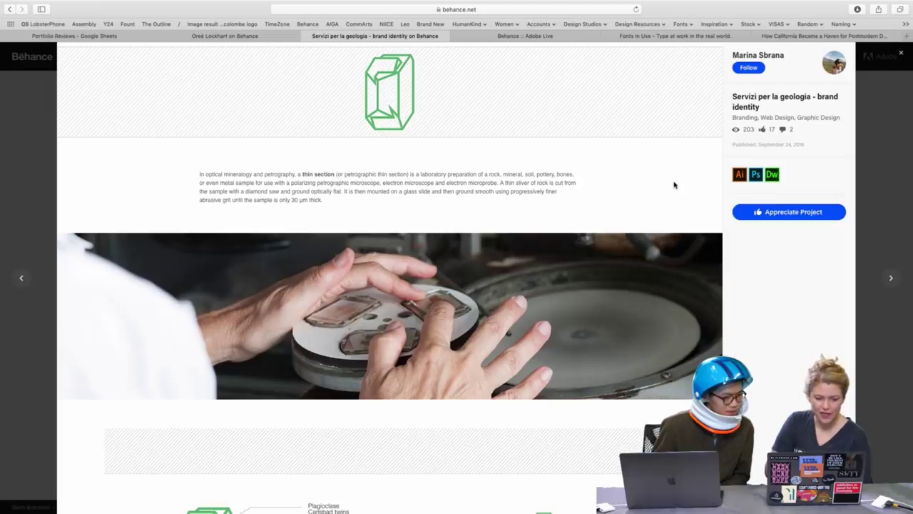
scroll(674, 185, "down", 1)
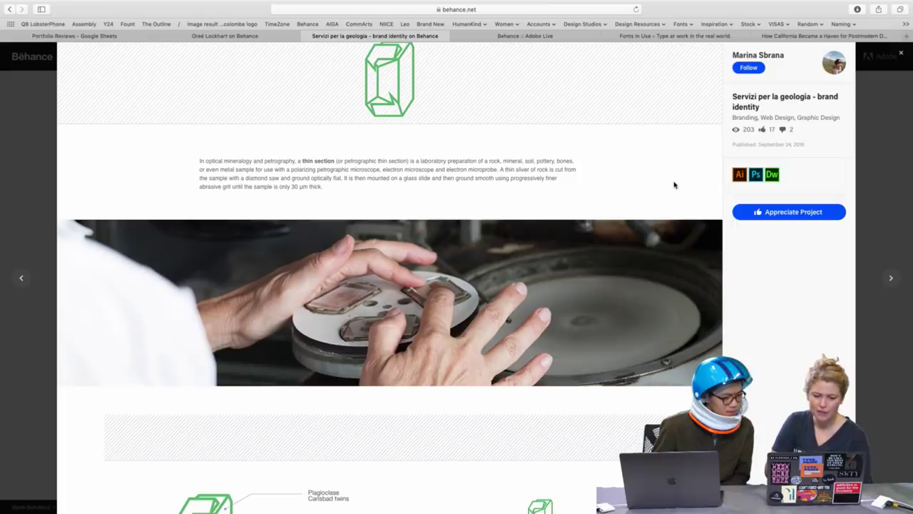
scroll(675, 185, "down", 1)
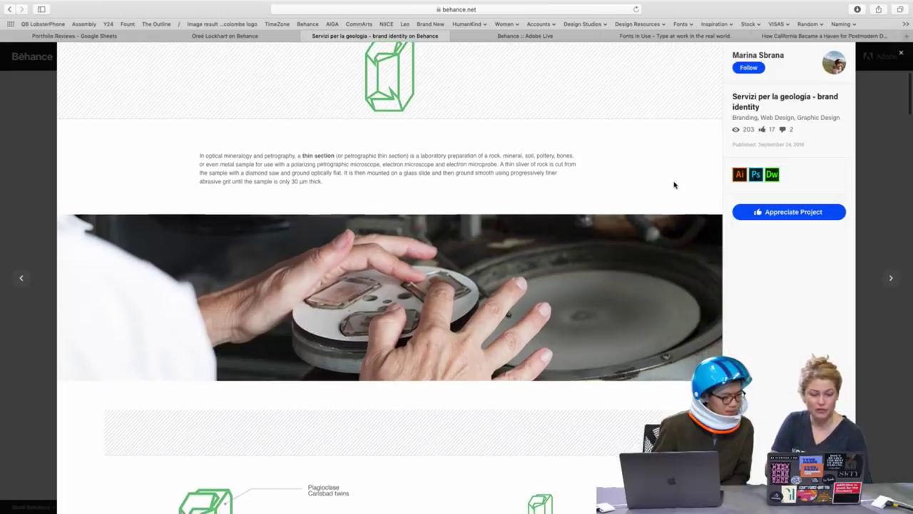
scroll(674, 184, "down", 2)
scroll(674, 185, "down", 2)
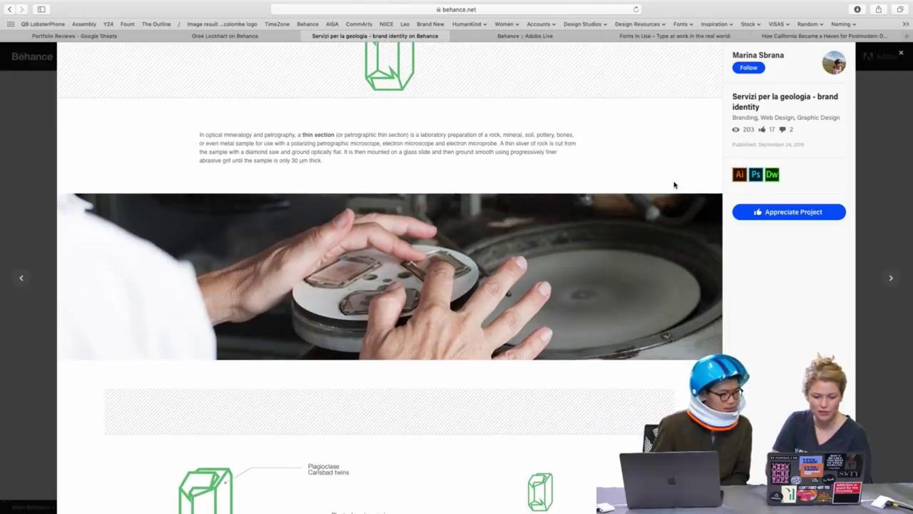
scroll(674, 184, "down", 10)
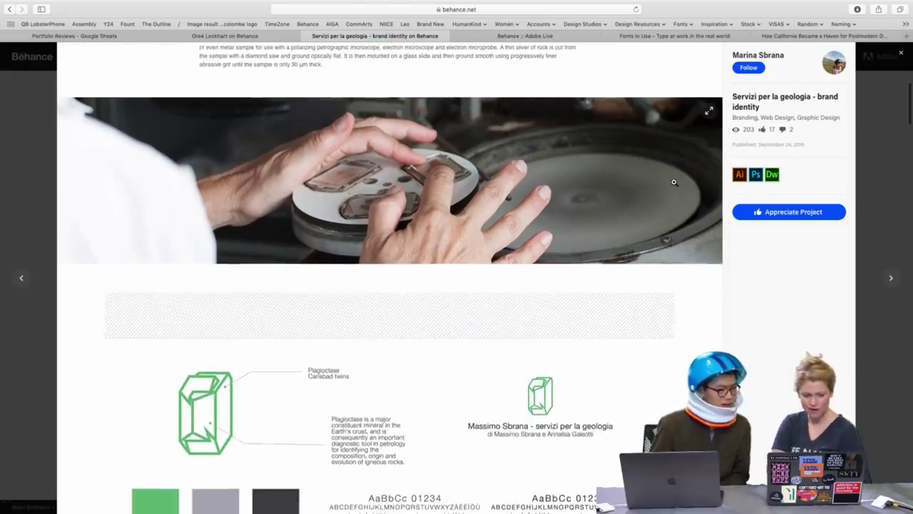
scroll(674, 182, "down", 6)
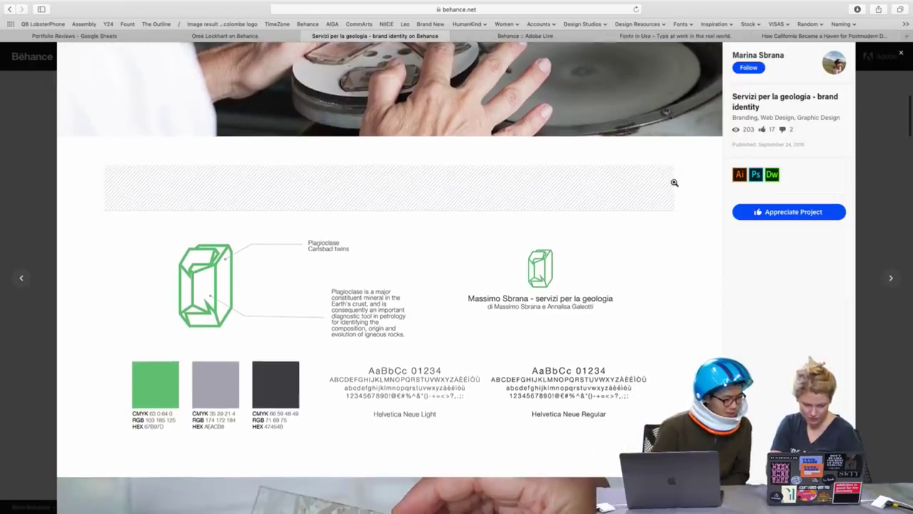
scroll(675, 182, "down", 11)
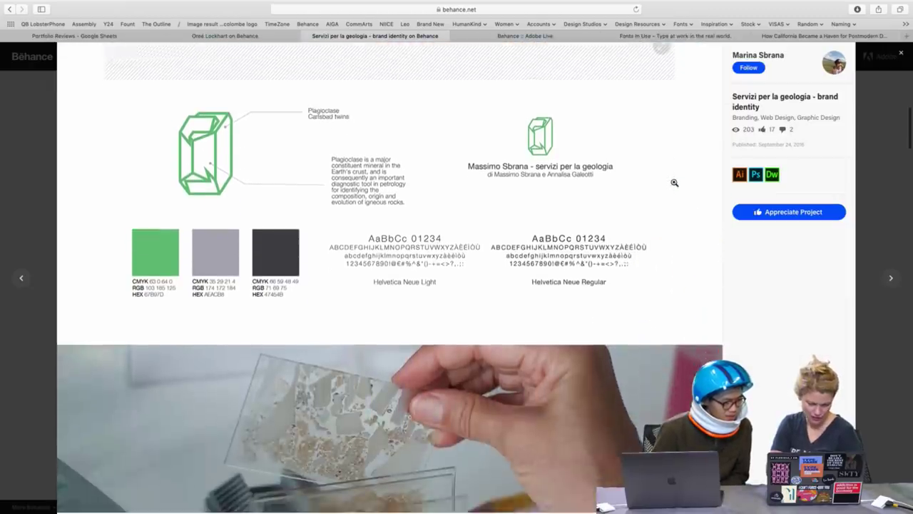
Continue to the closing credits and close the project, returning to the profile
scroll(675, 183, "down", 2)
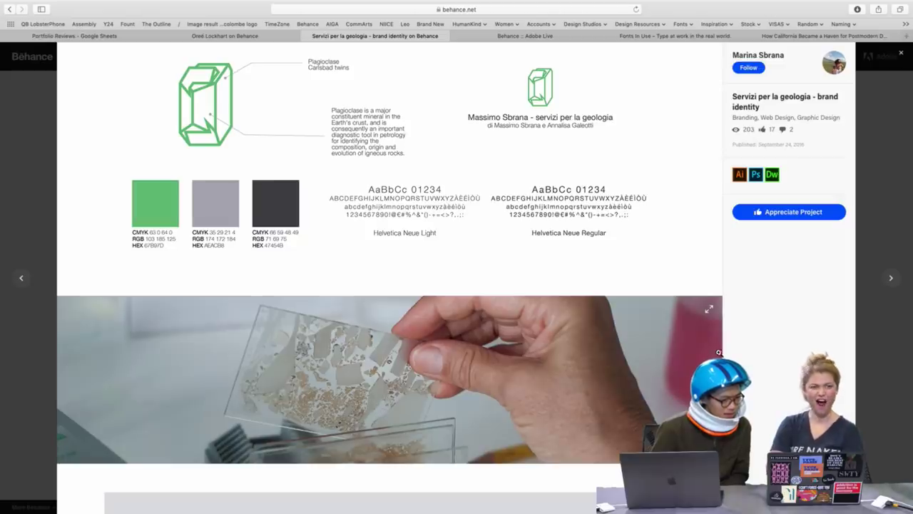
scroll(718, 350, "down", 20)
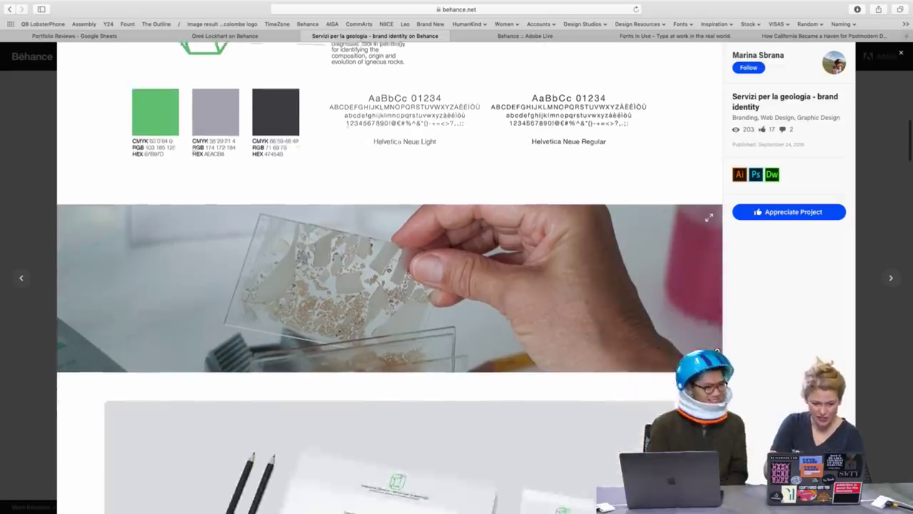
scroll(718, 350, "down", 20)
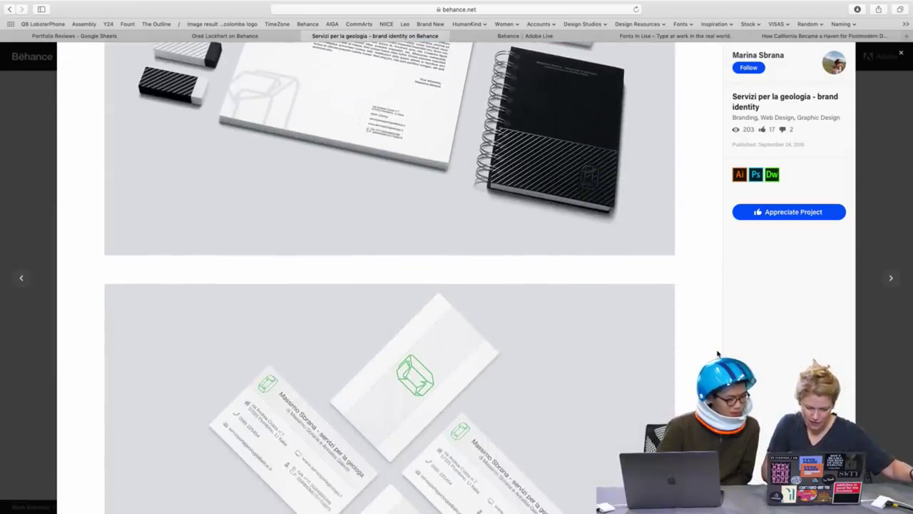
scroll(717, 352, "down", 11)
scroll(718, 352, "down", 20)
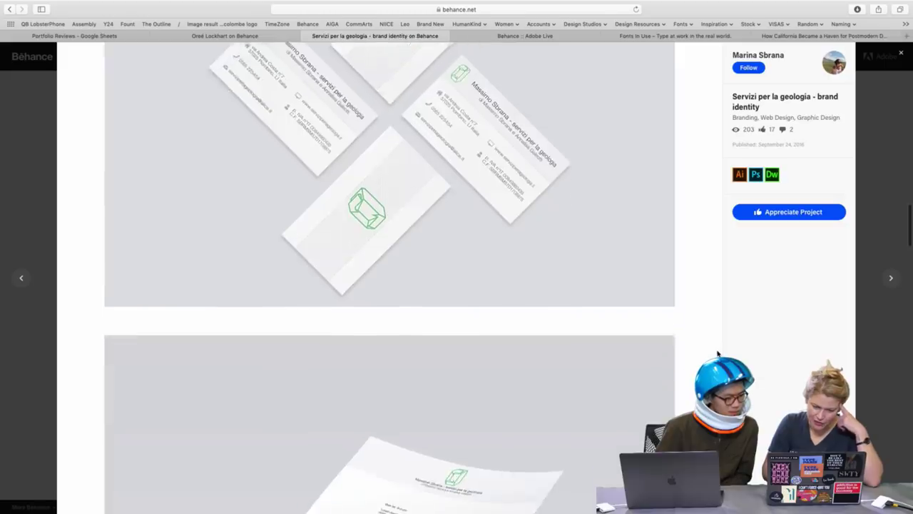
scroll(718, 353, "down", 20)
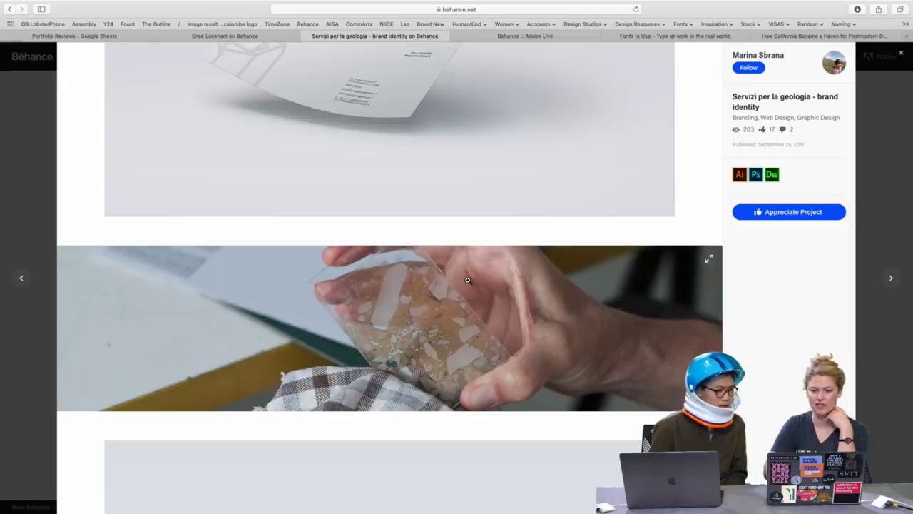
scroll(467, 280, "down", 15)
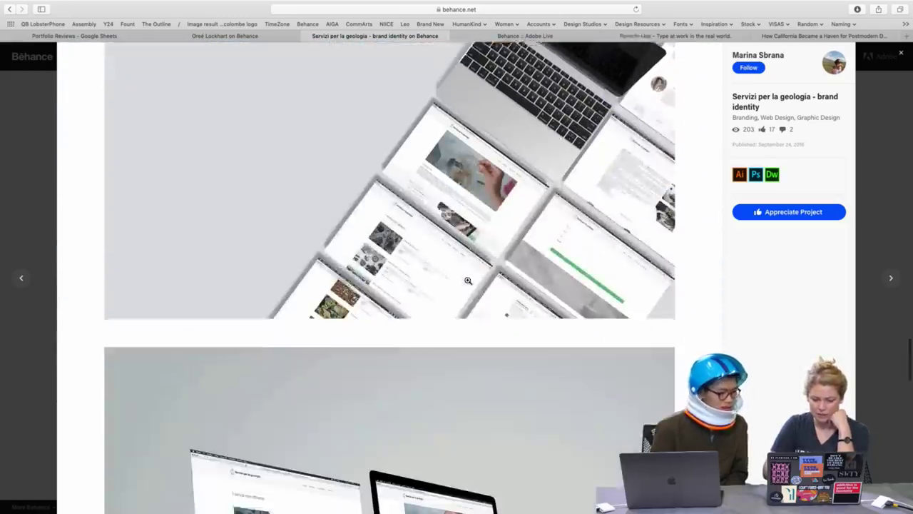
scroll(468, 281, "down", 10)
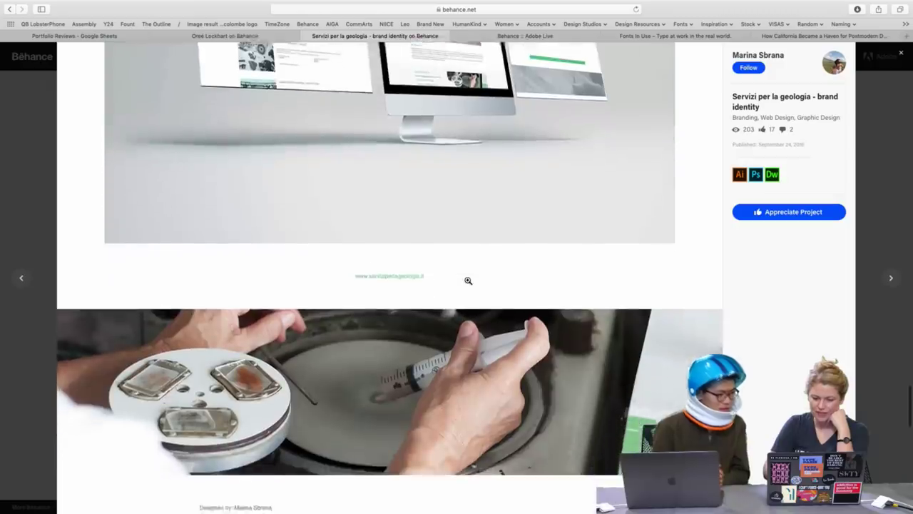
scroll(468, 280, "down", 3)
scroll(468, 281, "down", 2)
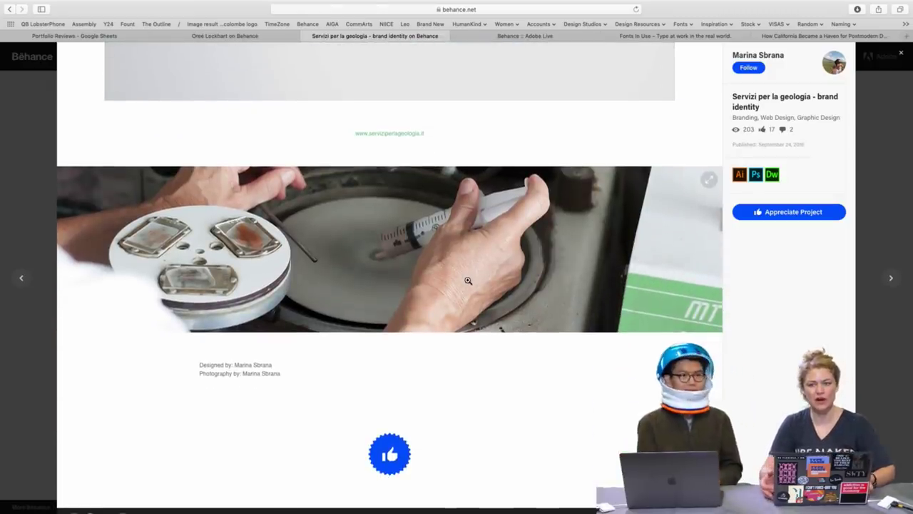
left_click(868, 134)
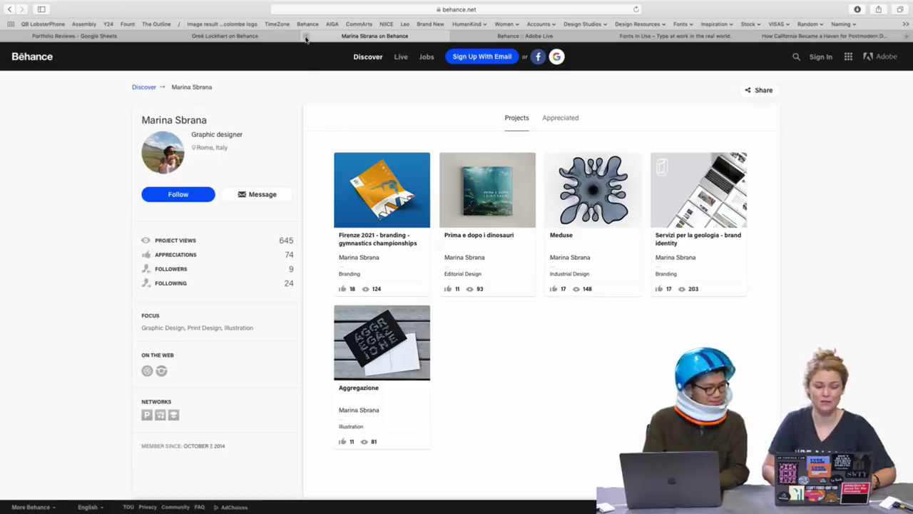
Switch to the other designer's profile tab, scan its project grid, and open En Garde Editorial
left_click(255, 36)
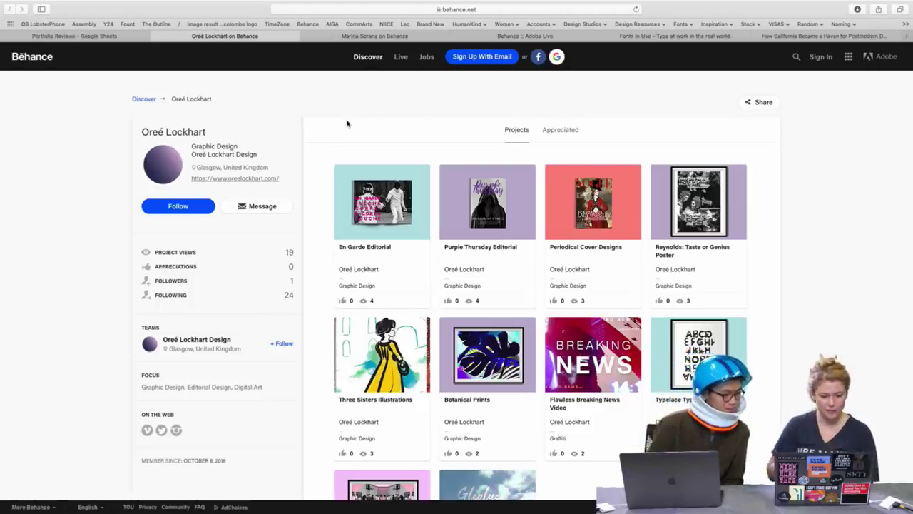
scroll(347, 124, "down", 4)
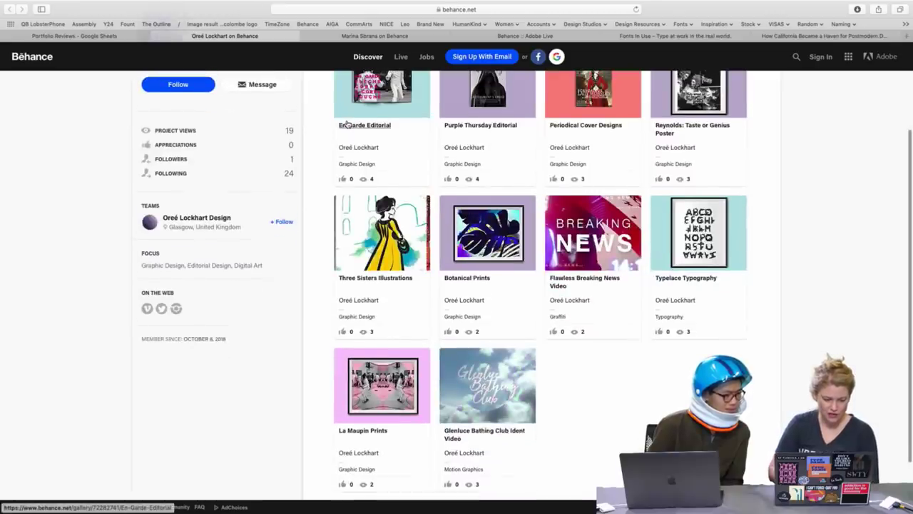
scroll(348, 124, "up", 1)
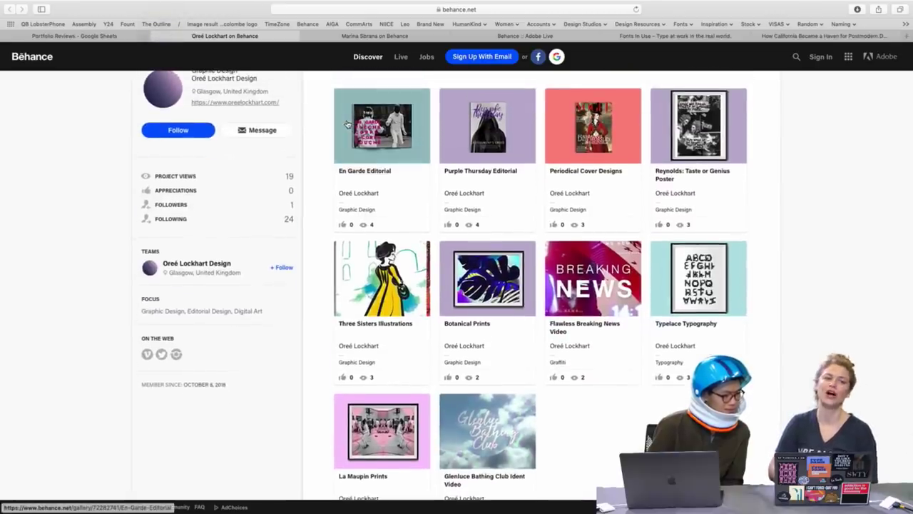
scroll(348, 123, "up", 2)
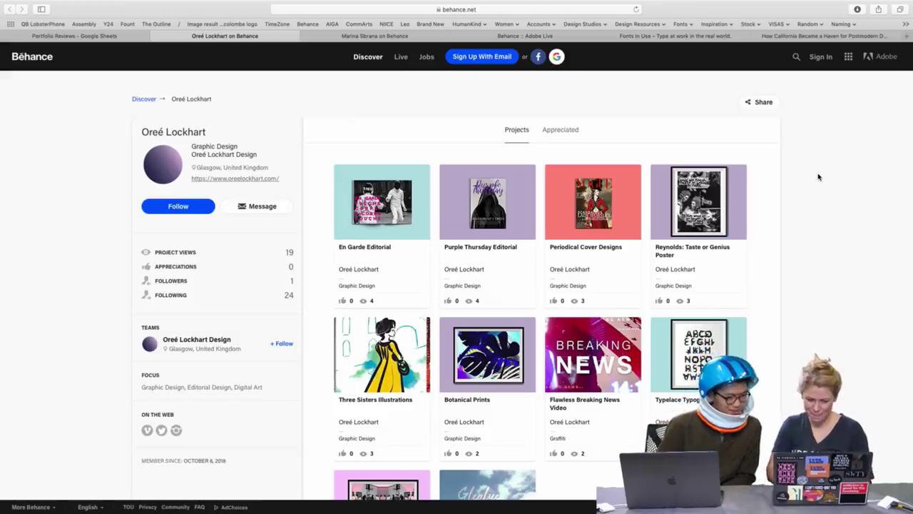
scroll(819, 177, "down", 5)
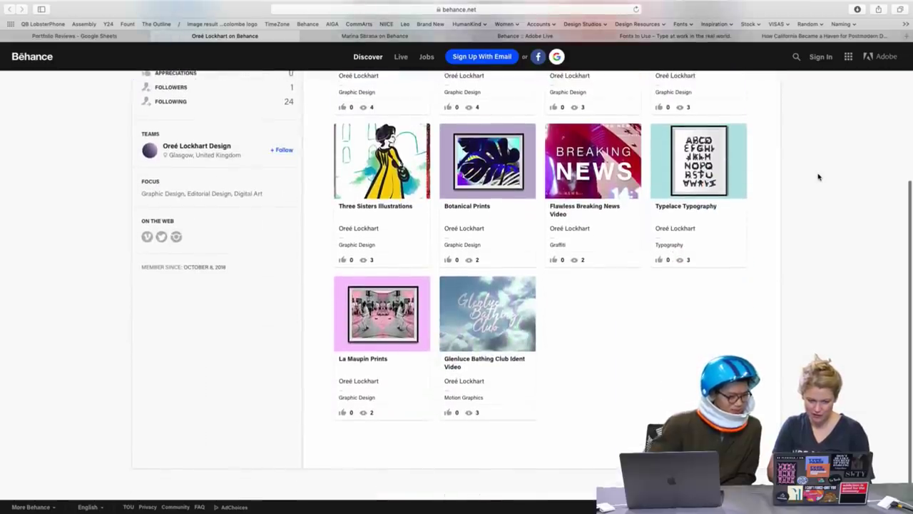
scroll(818, 177, "up", 5)
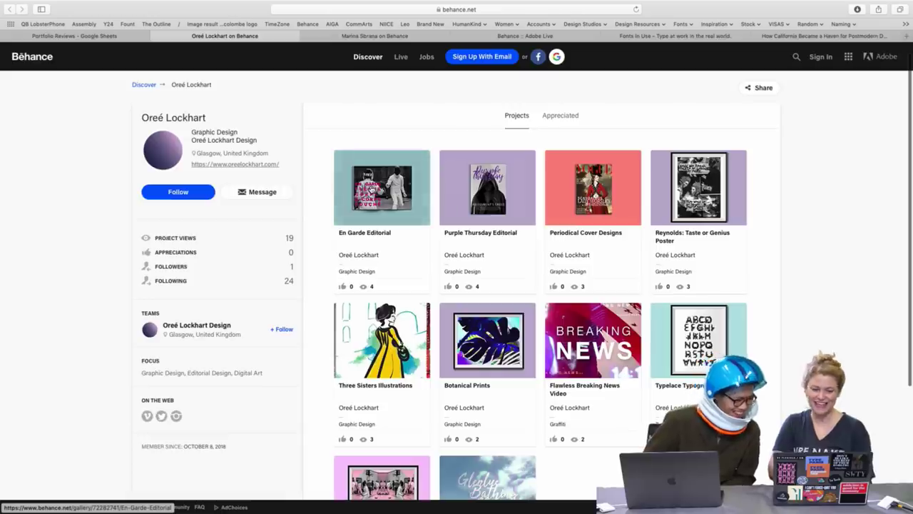
left_click(370, 188)
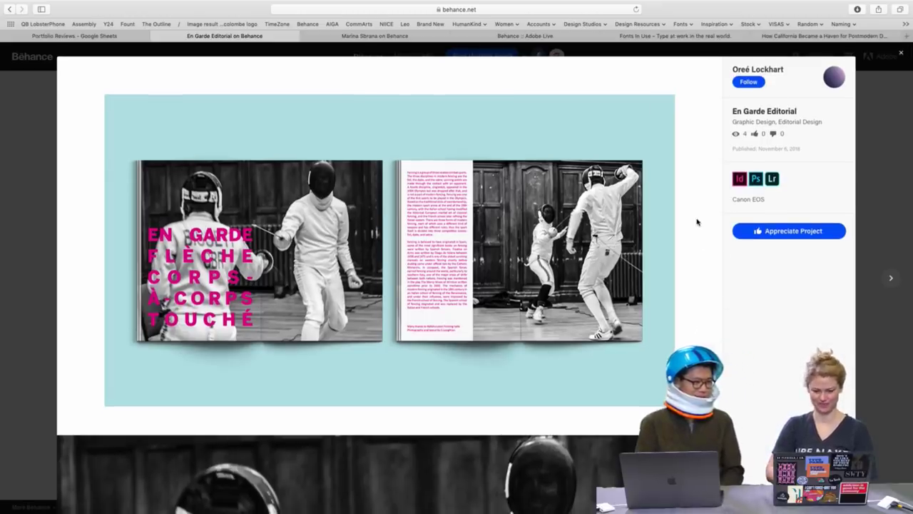
Scroll through the En Garde Editorial fencing spreads to the end of the project
scroll(699, 225, "down", 2)
scroll(698, 222, "down", 3)
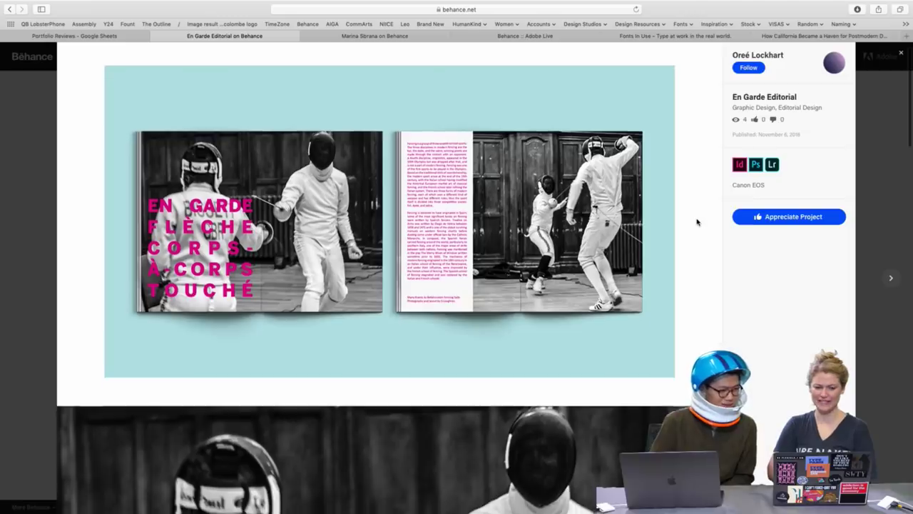
scroll(698, 222, "down", 3)
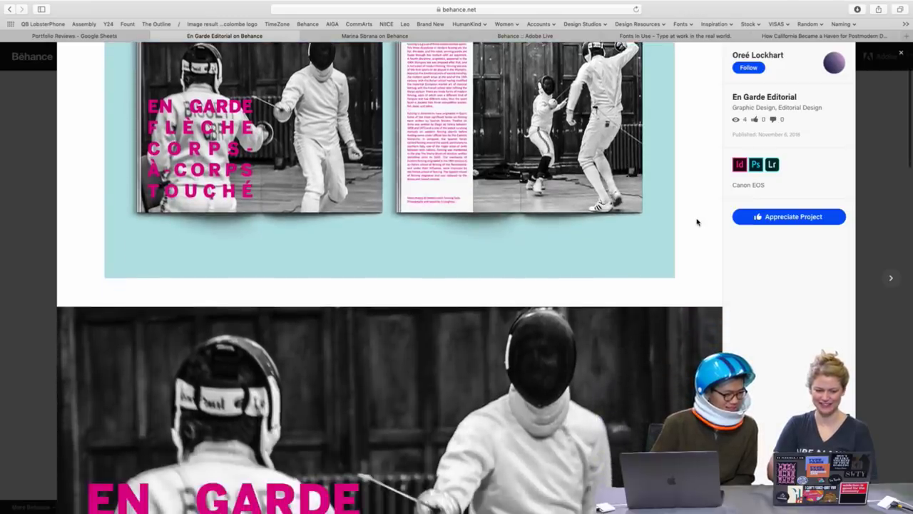
scroll(698, 221, "down", 5)
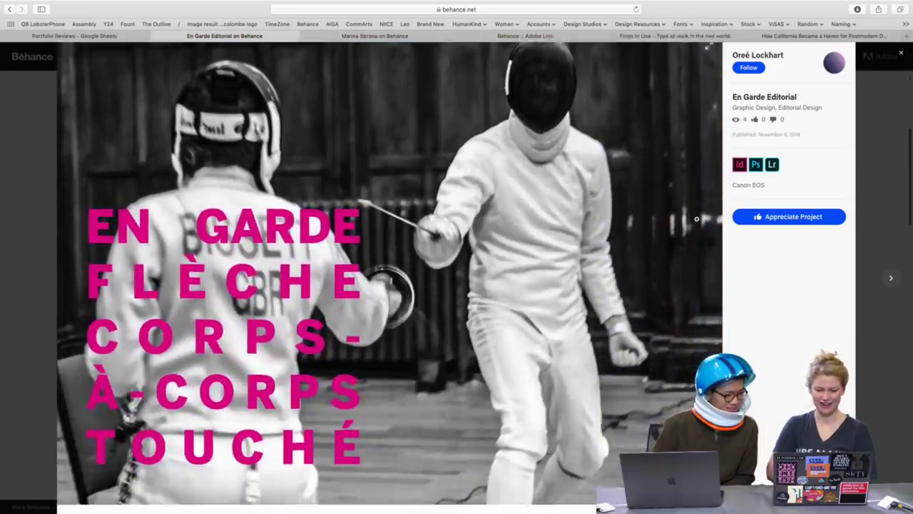
scroll(696, 219, "down", 1)
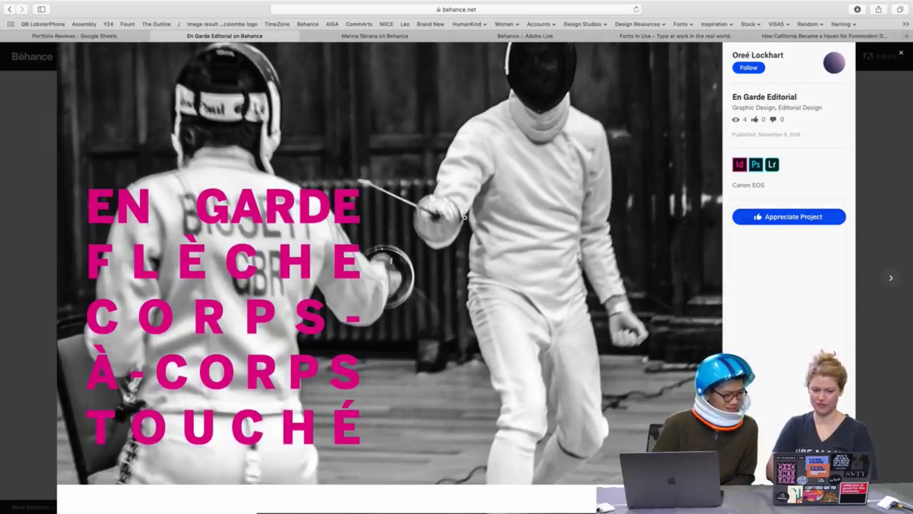
scroll(668, 243, "down", 5)
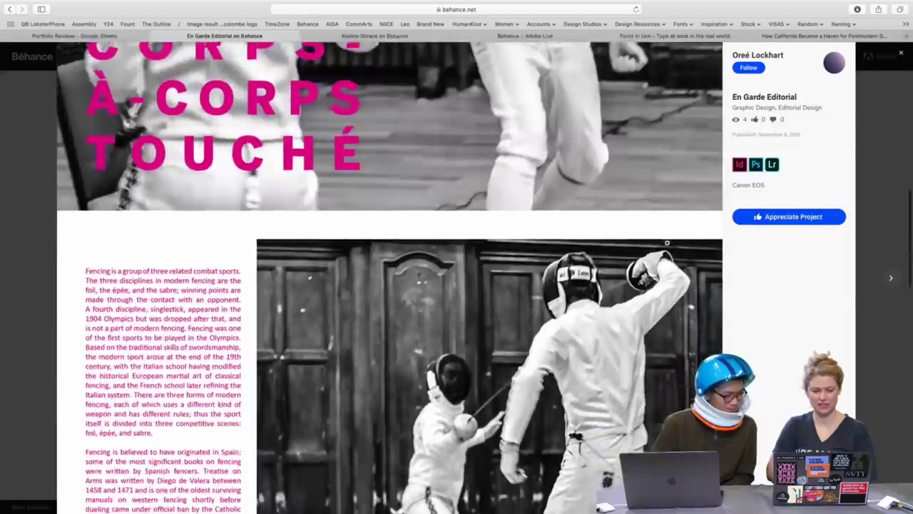
scroll(667, 244, "down", 3)
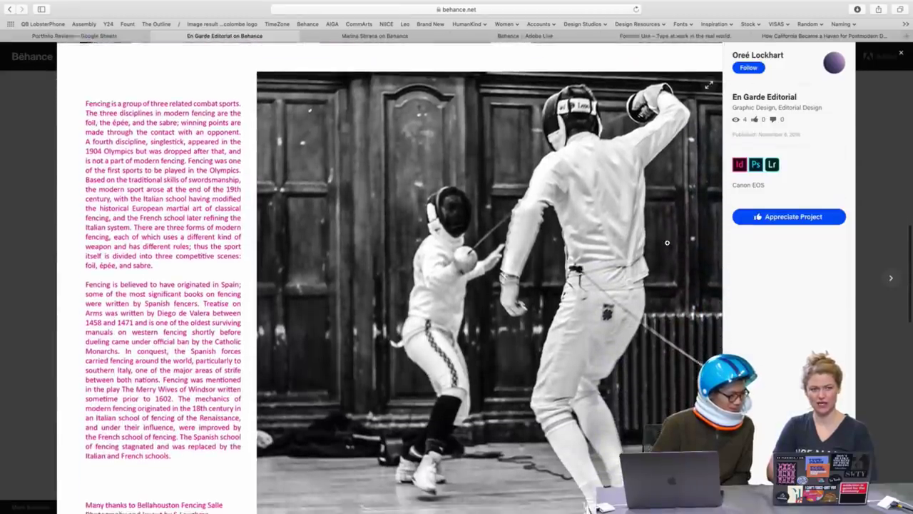
scroll(667, 243, "down", 1)
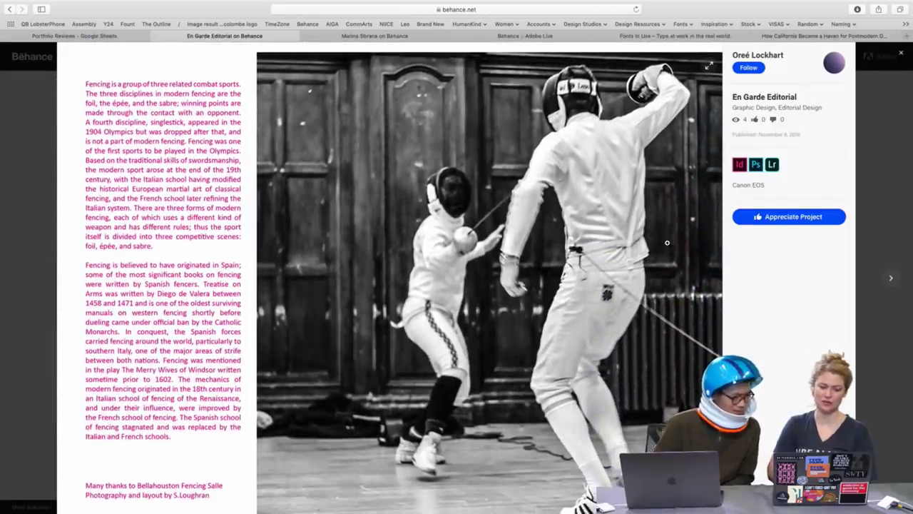
scroll(667, 243, "down", 1)
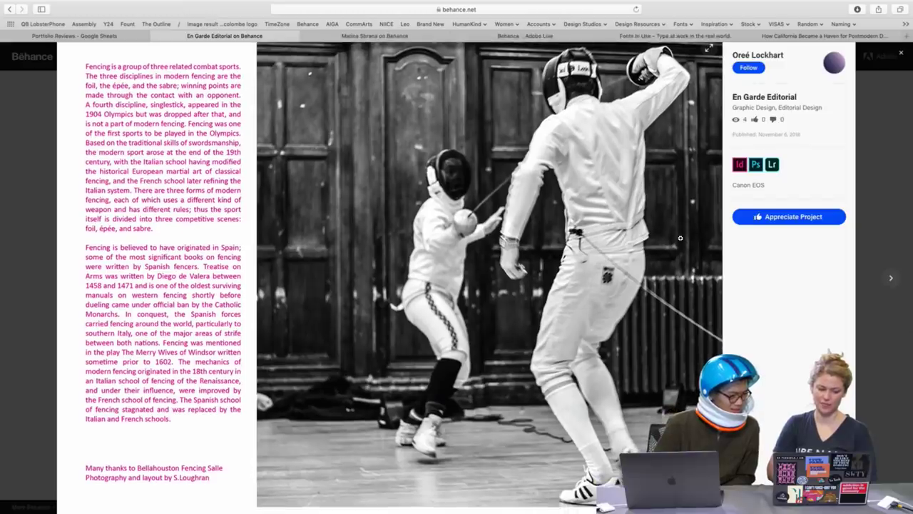
scroll(683, 238, "down", 5)
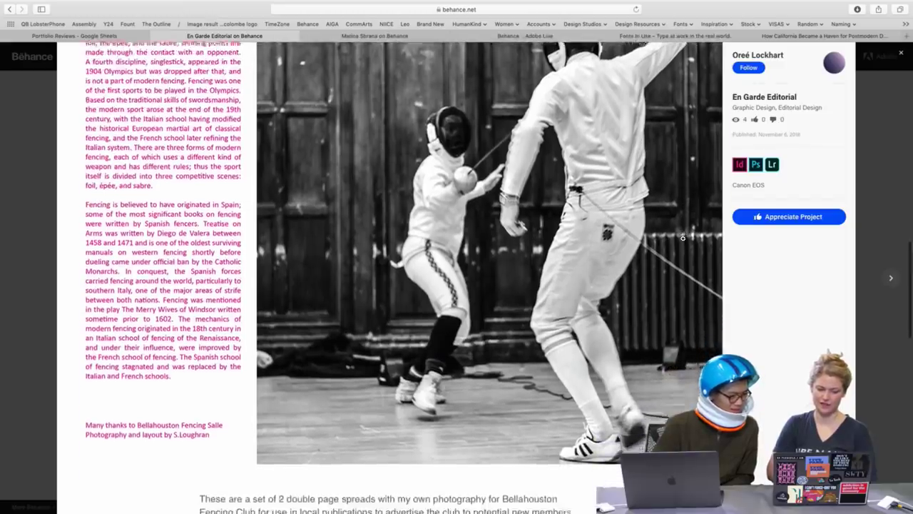
scroll(683, 238, "down", 3)
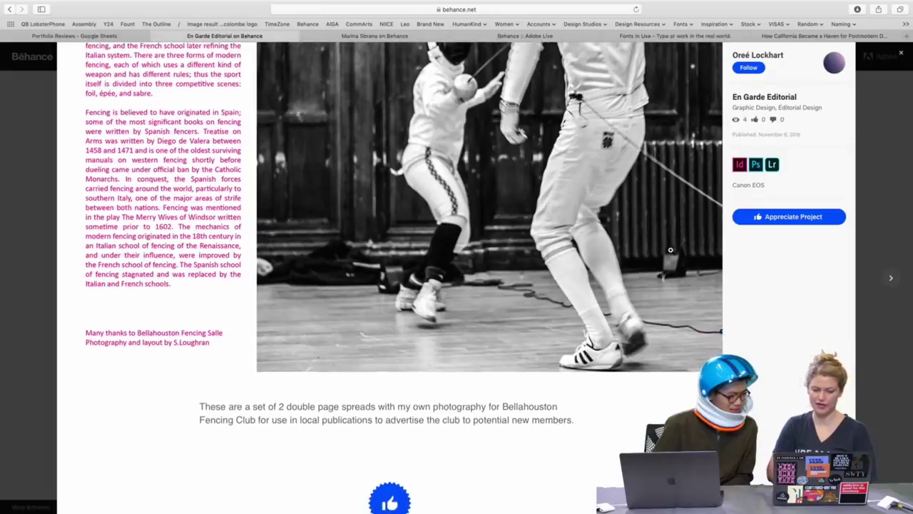
scroll(670, 250, "down", 1)
scroll(670, 249, "up", 1)
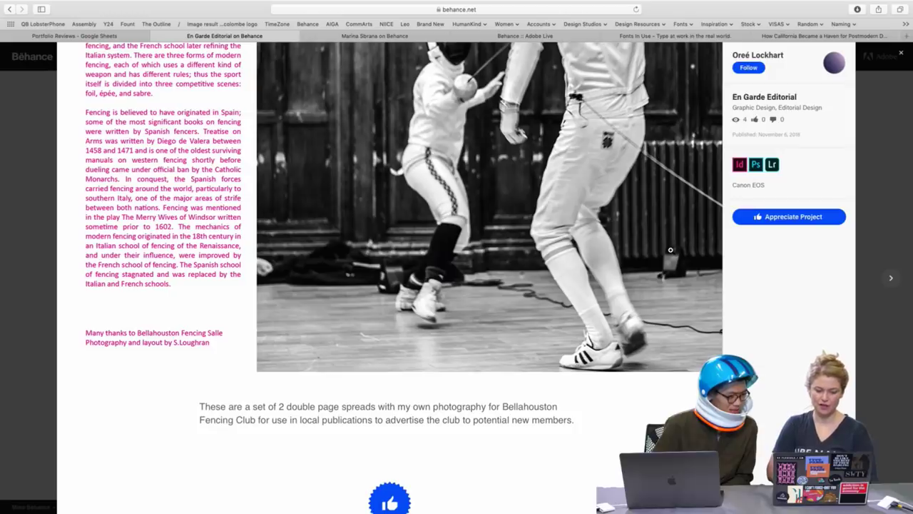
scroll(671, 250, "down", 5)
scroll(670, 253, "up", 5)
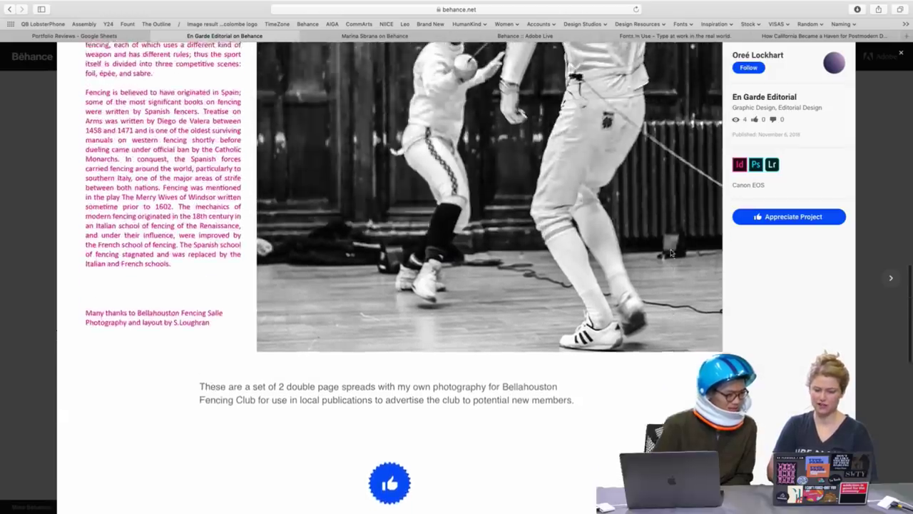
scroll(670, 253, "up", 1)
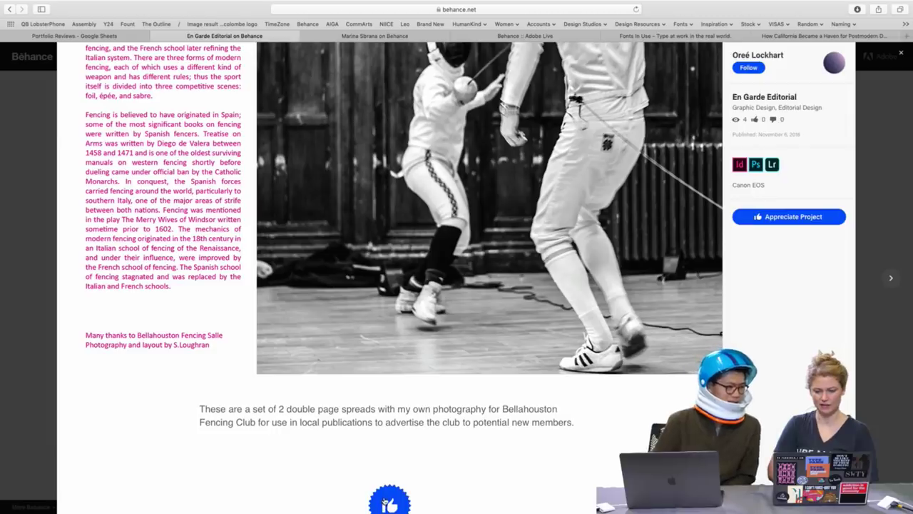
Appreciate En Garde Editorial, raising its count from 0 to 1, and return to the opening spread
left_click(386, 503)
scroll(616, 404, "up", 20)
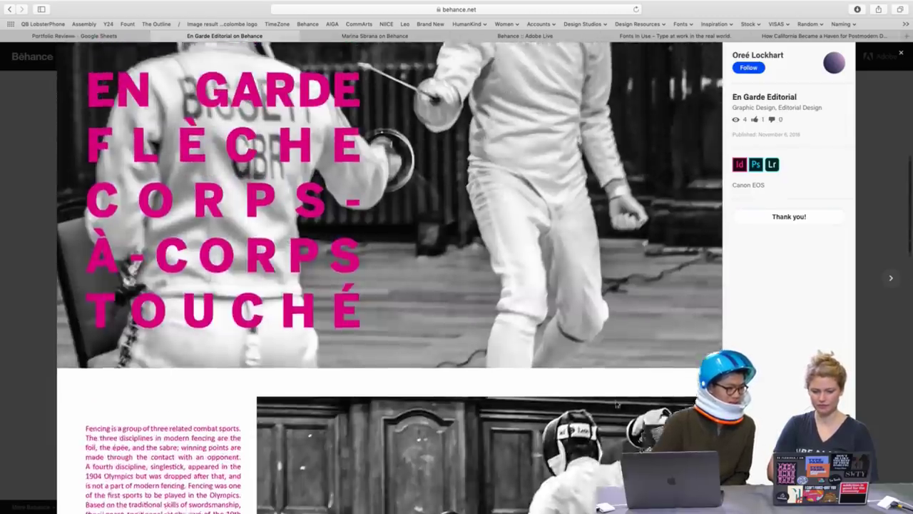
scroll(616, 405, "up", 10)
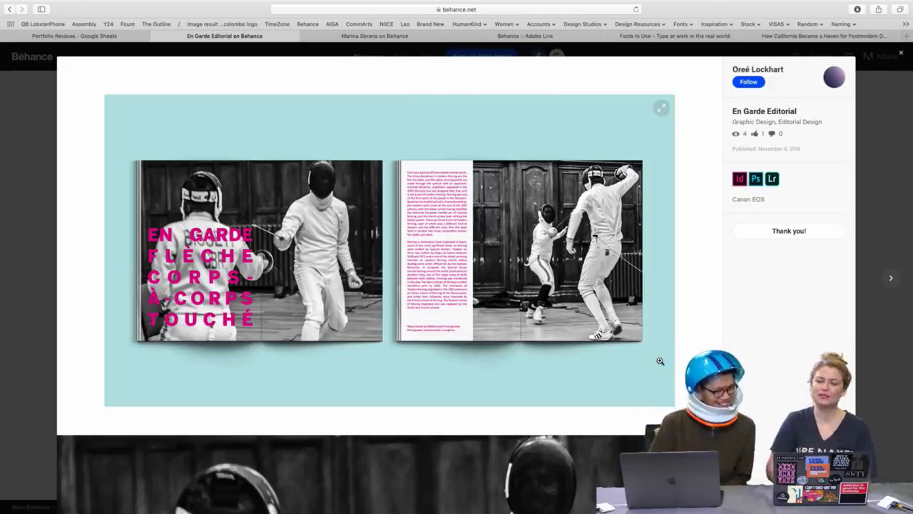
scroll(660, 356, "up", 1)
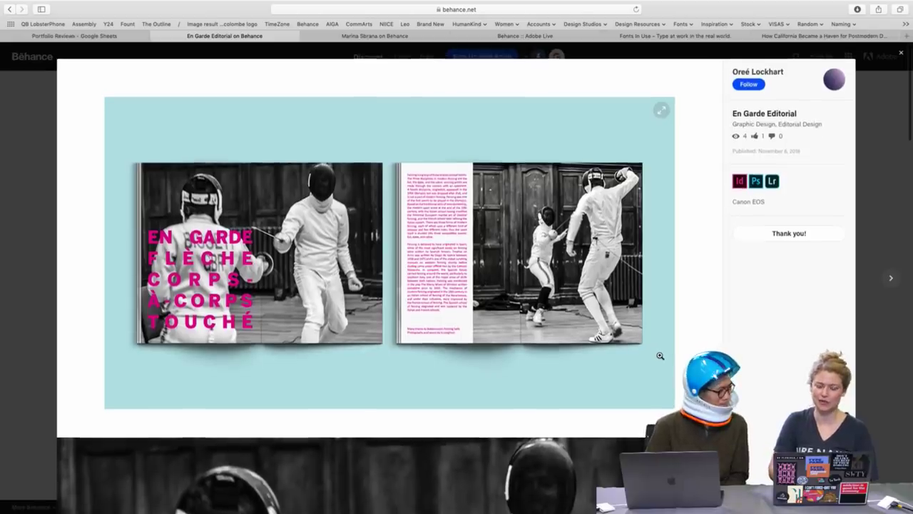
scroll(660, 355, "down", 1)
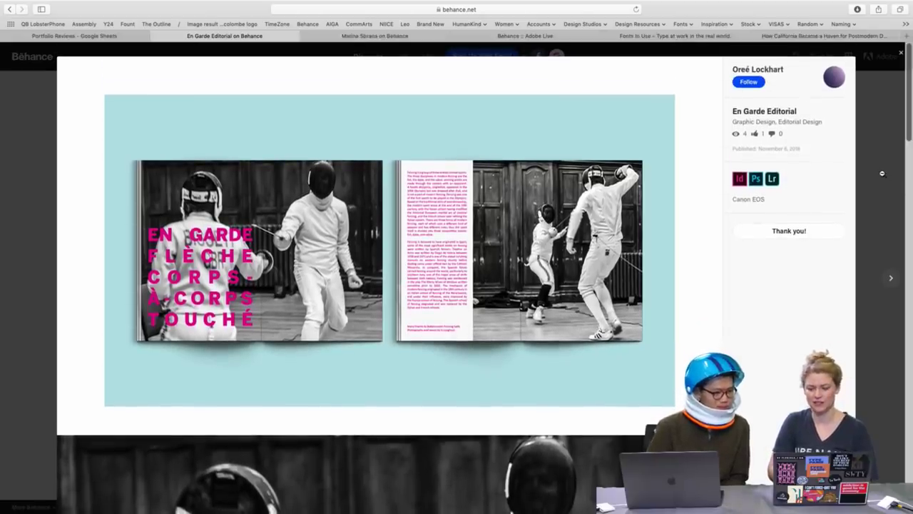
Switch from En Garde to the Purple Thursday Editorial project and view its 'Assessment's Creed' cover
left_click(879, 170)
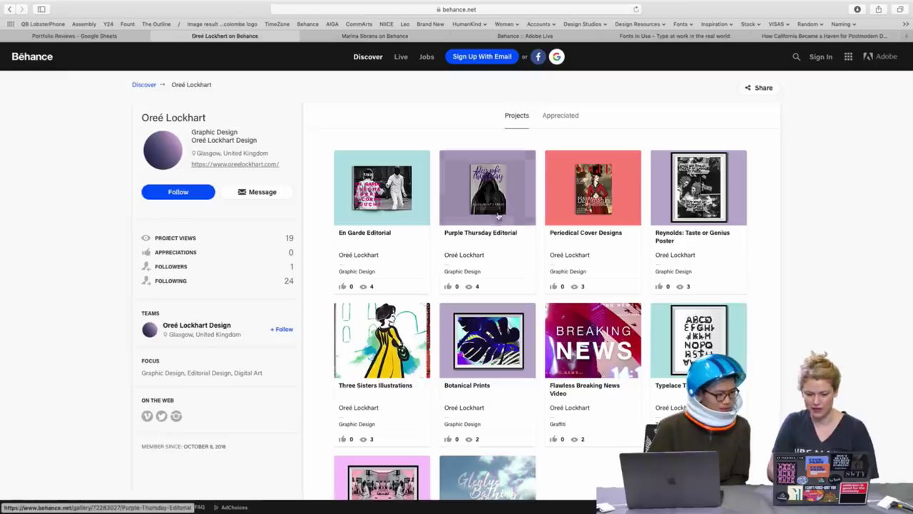
left_click(496, 189)
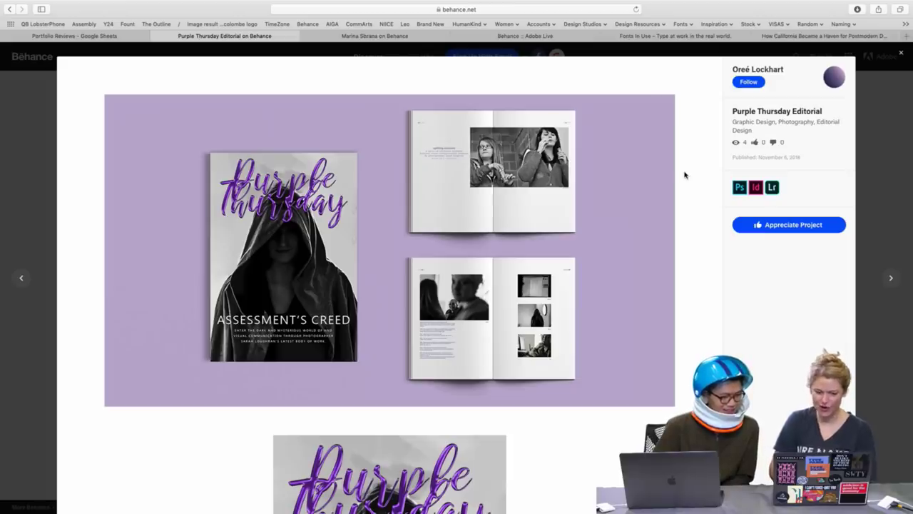
scroll(685, 175, "down", 2)
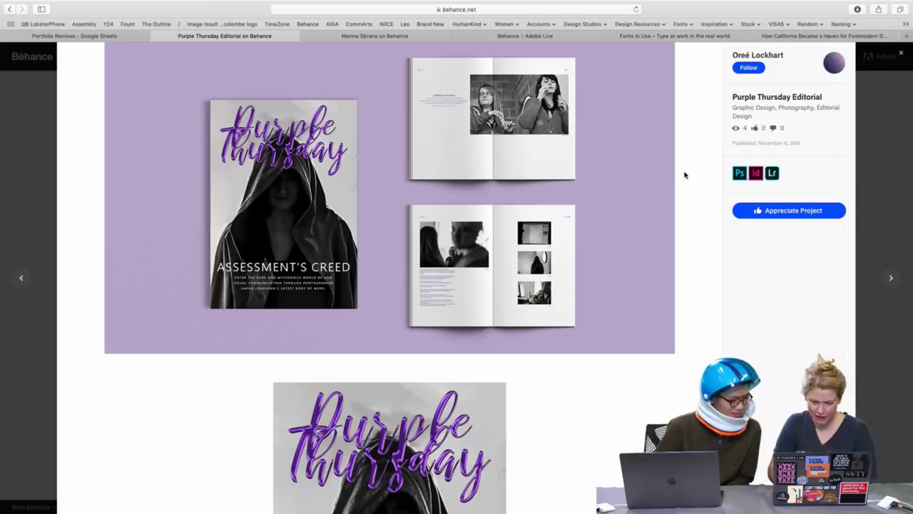
scroll(685, 175, "down", 3)
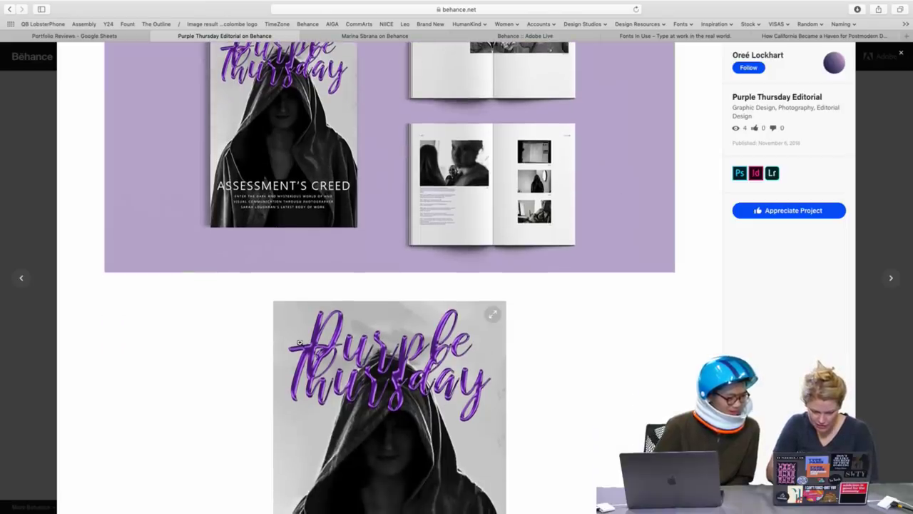
scroll(662, 228, "down", 1)
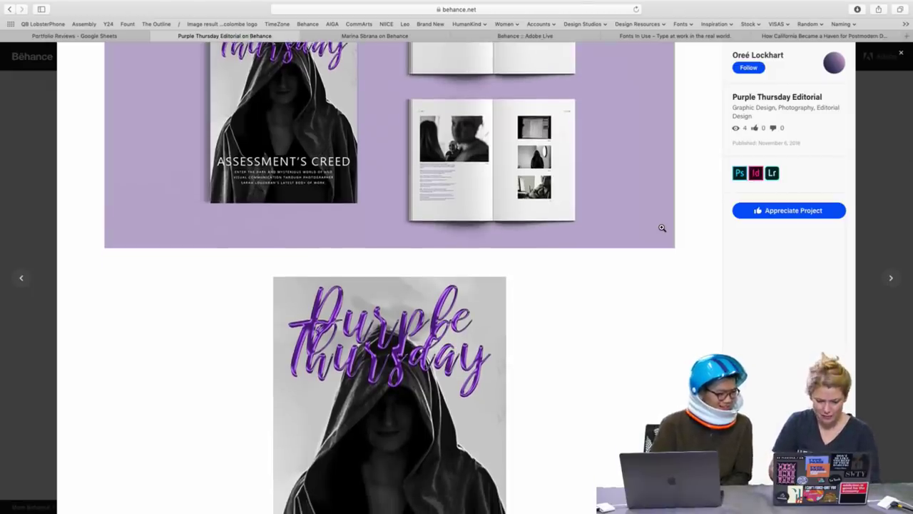
scroll(662, 227, "down", 1)
Scroll down through the Purple Thursday Editorial interior spreads, then back up partway
scroll(662, 228, "up", 2)
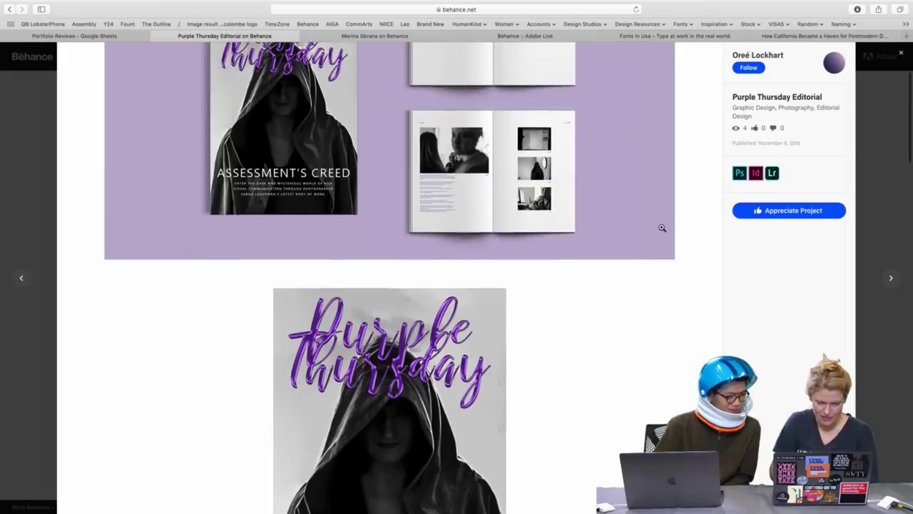
scroll(663, 227, "down", 5)
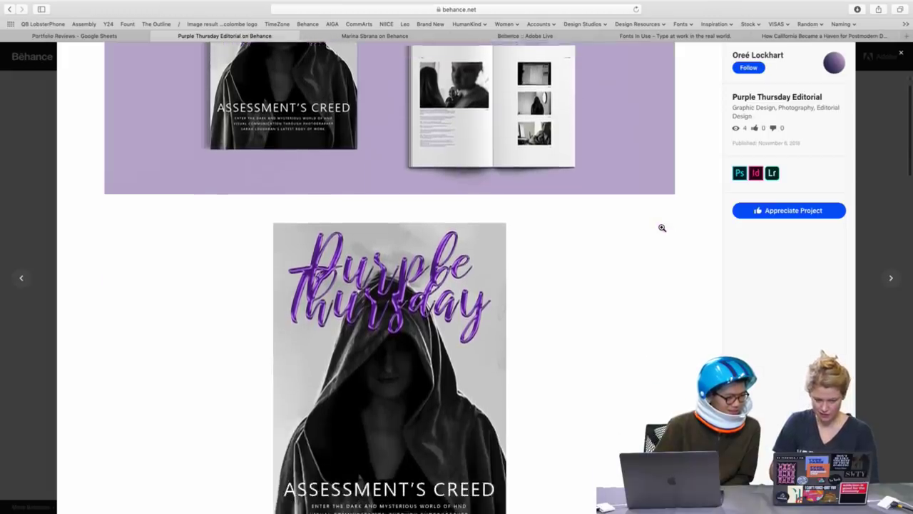
scroll(662, 230, "down", 4)
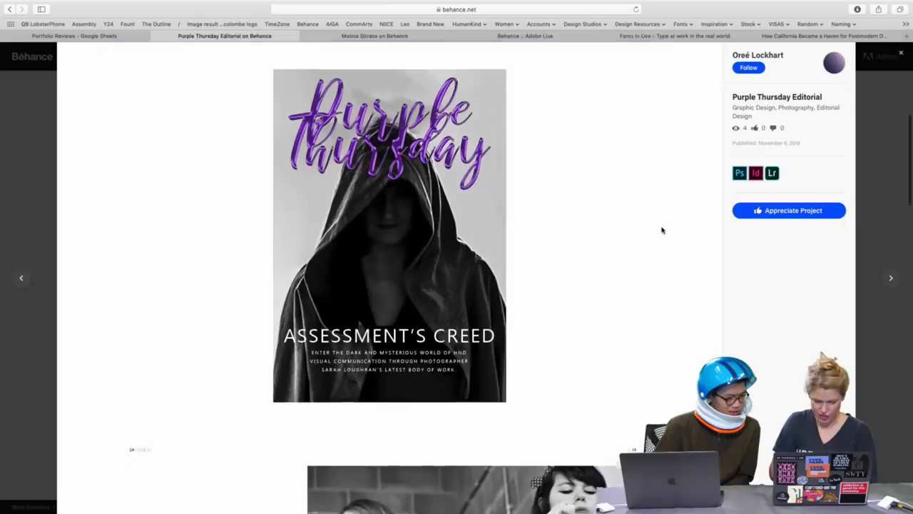
scroll(662, 230, "down", 3)
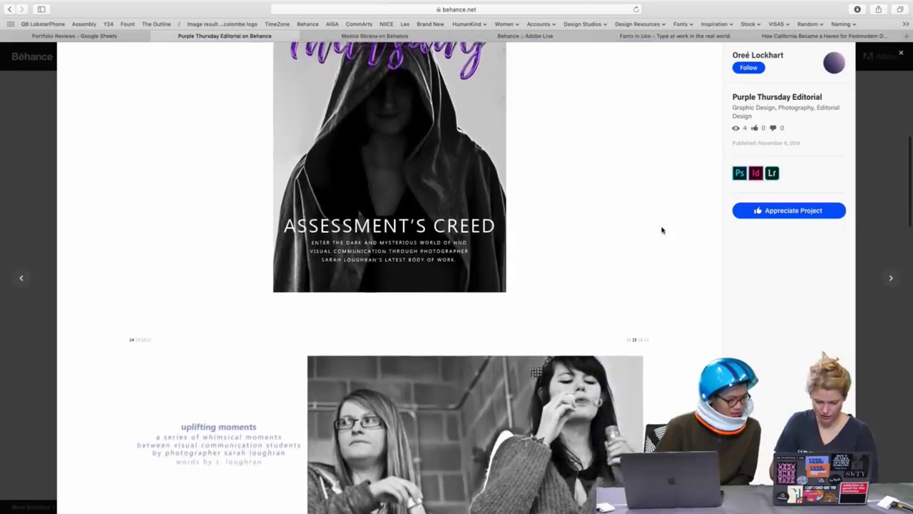
scroll(662, 230, "down", 3)
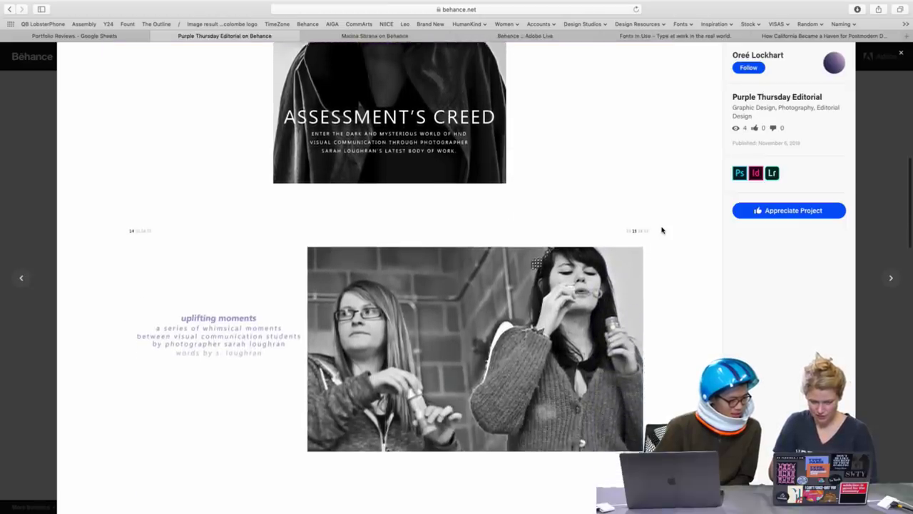
scroll(662, 228, "down", 5)
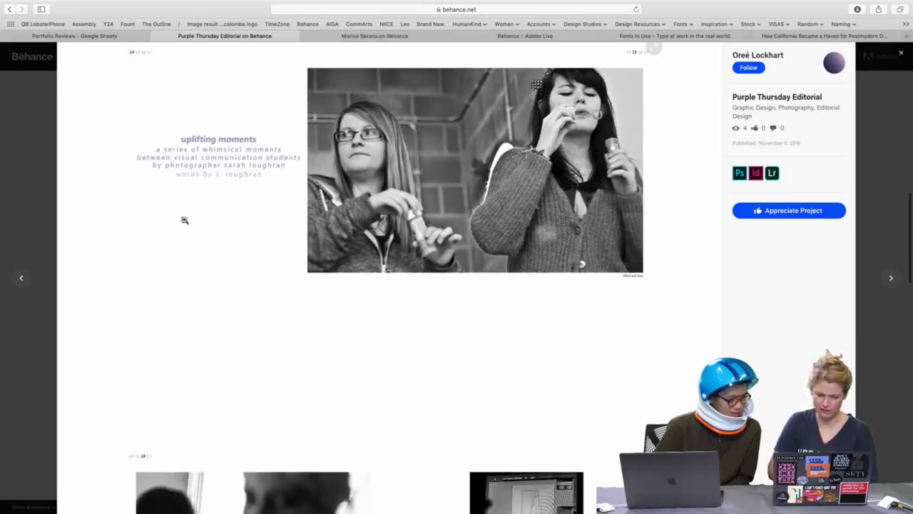
scroll(666, 229, "down", 10)
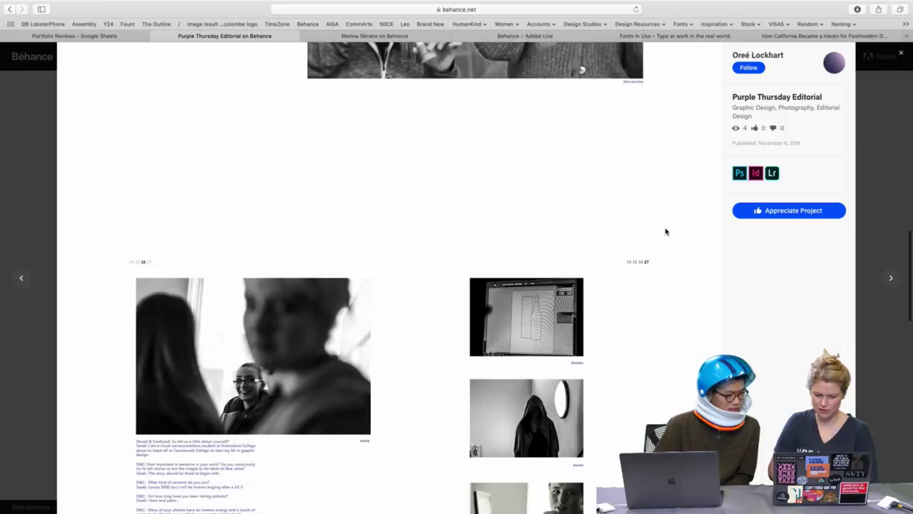
scroll(666, 229, "down", 2)
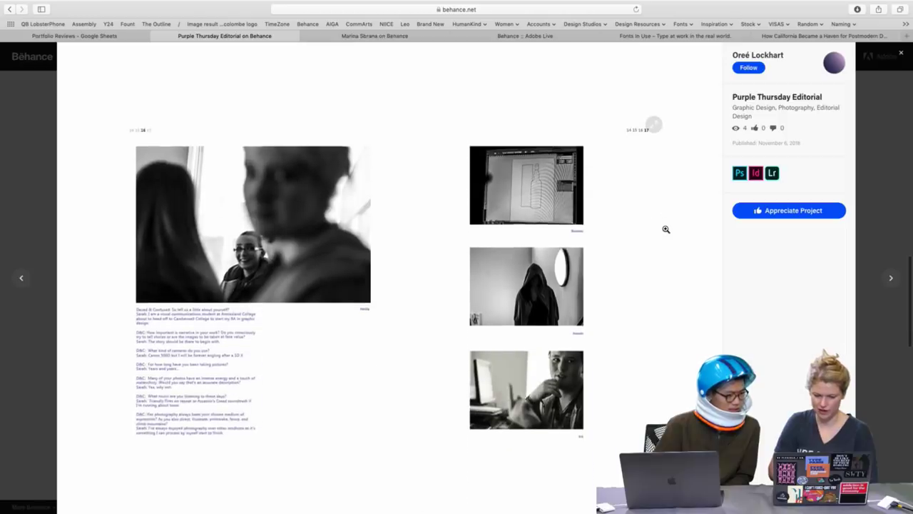
scroll(666, 229, "down", 1)
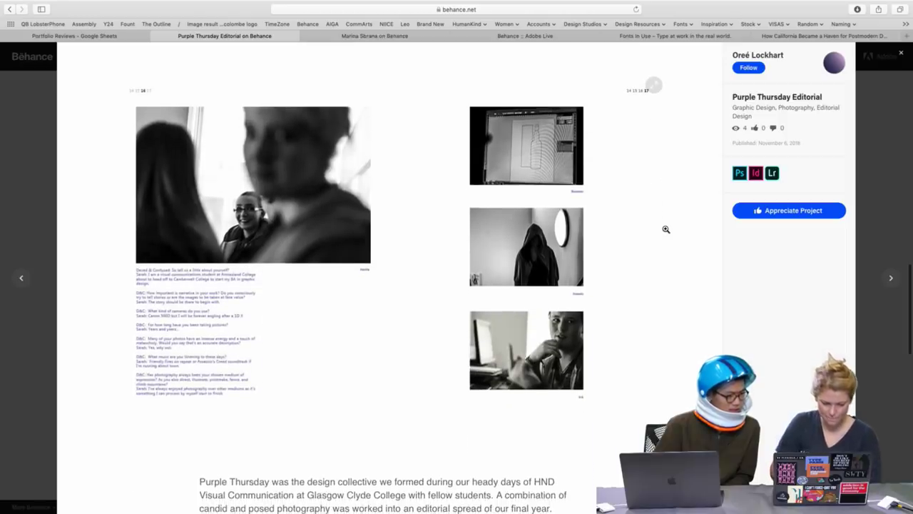
scroll(665, 229, "down", 1)
scroll(666, 229, "down", 3)
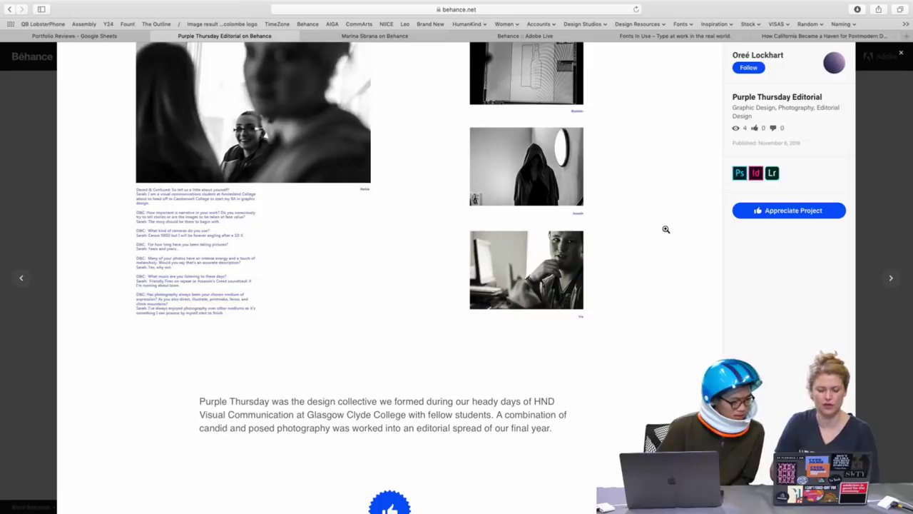
scroll(666, 229, "down", 3)
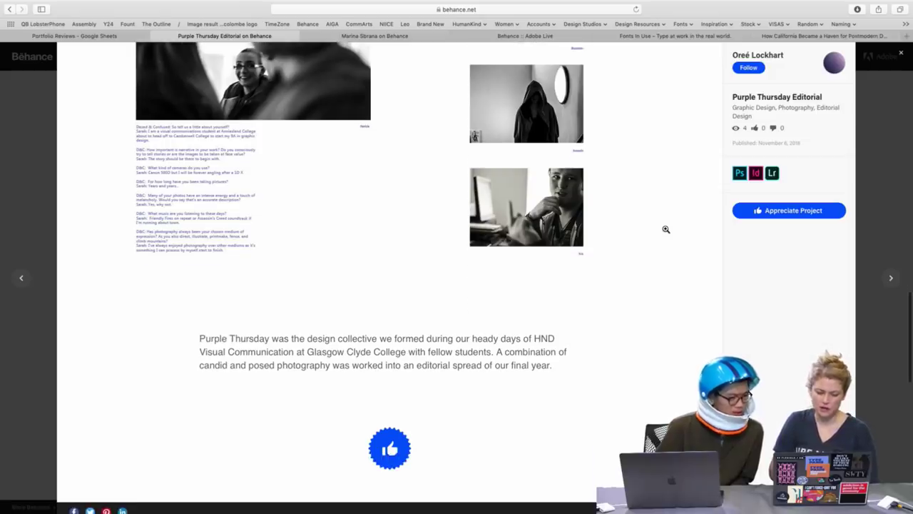
scroll(665, 228, "up", 3)
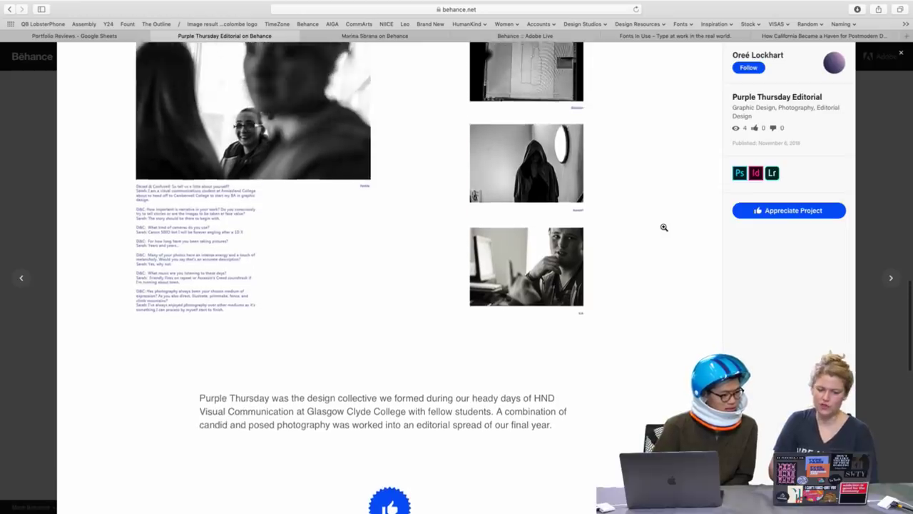
scroll(663, 227, "up", 10)
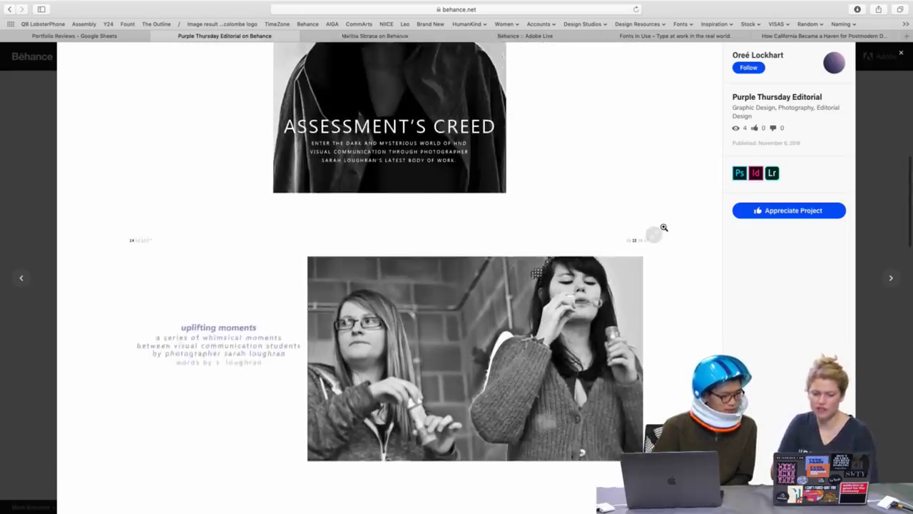
scroll(664, 227, "up", 10)
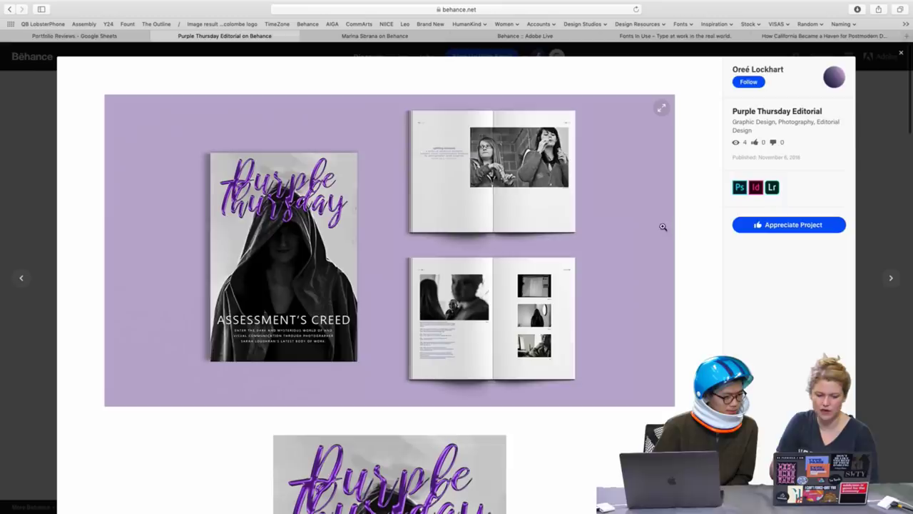
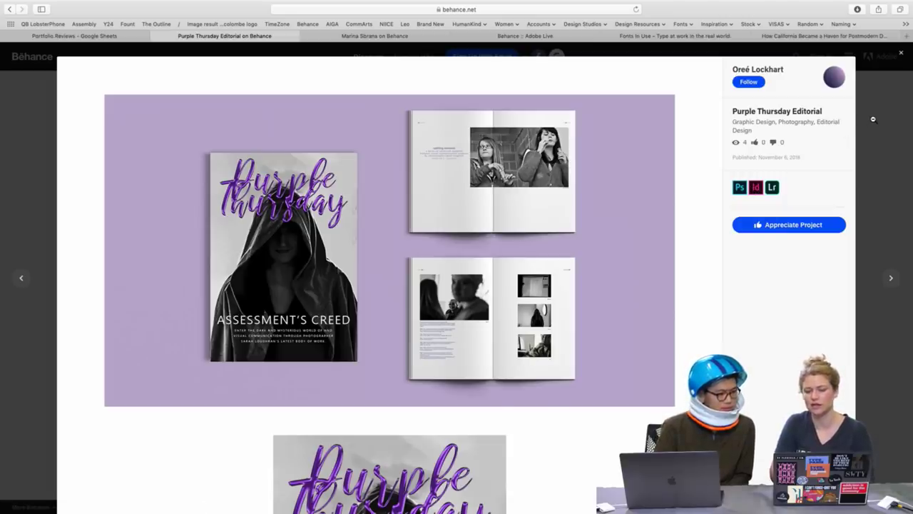
Close the Purple Thursday Editorial project and scroll down the profile grid
left_click(873, 119)
scroll(793, 150, "down", 1)
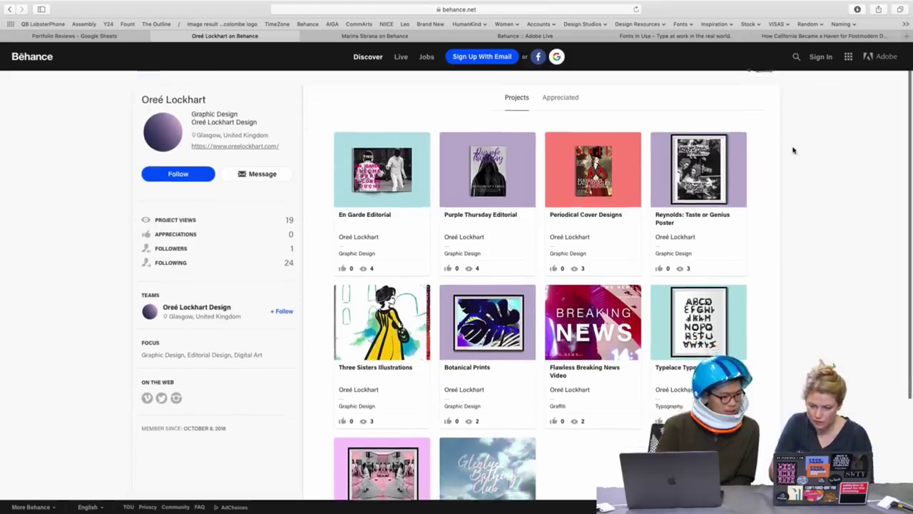
scroll(794, 150, "down", 1)
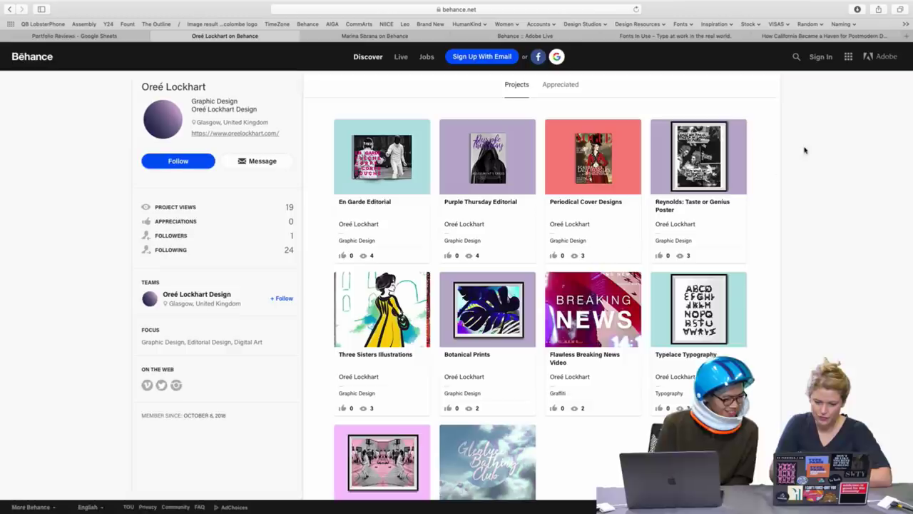
Scroll through the Flawless Breaking News Video project, then close it back to the profile grid
left_click(584, 321)
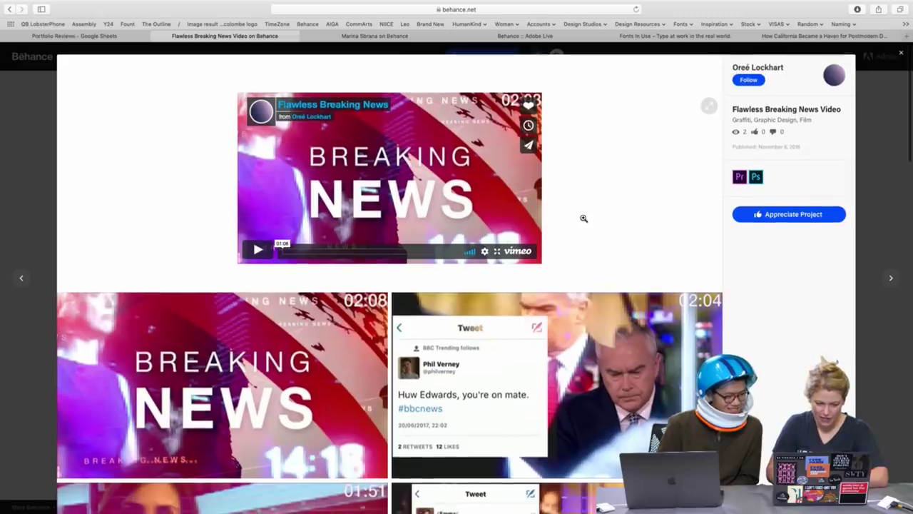
scroll(584, 218, "down", 1)
scroll(584, 218, "down", 5)
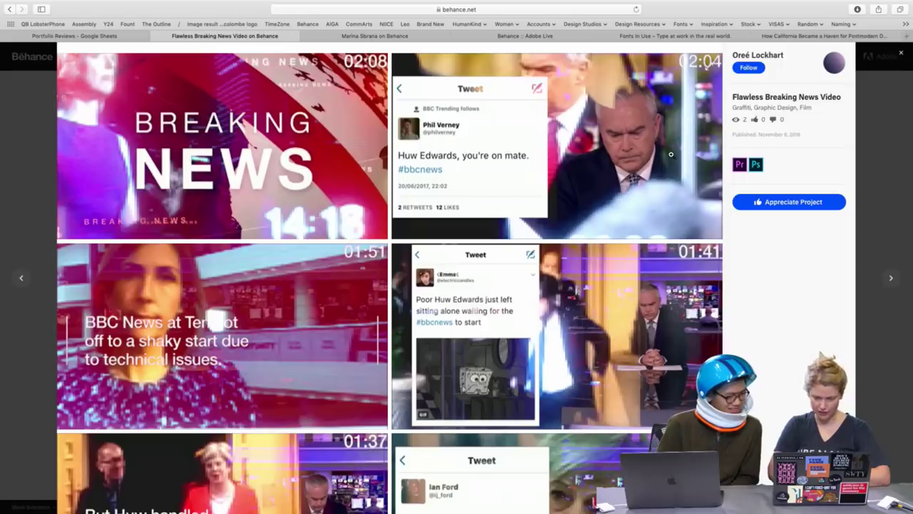
scroll(671, 154, "down", 1)
scroll(671, 154, "down", 1)
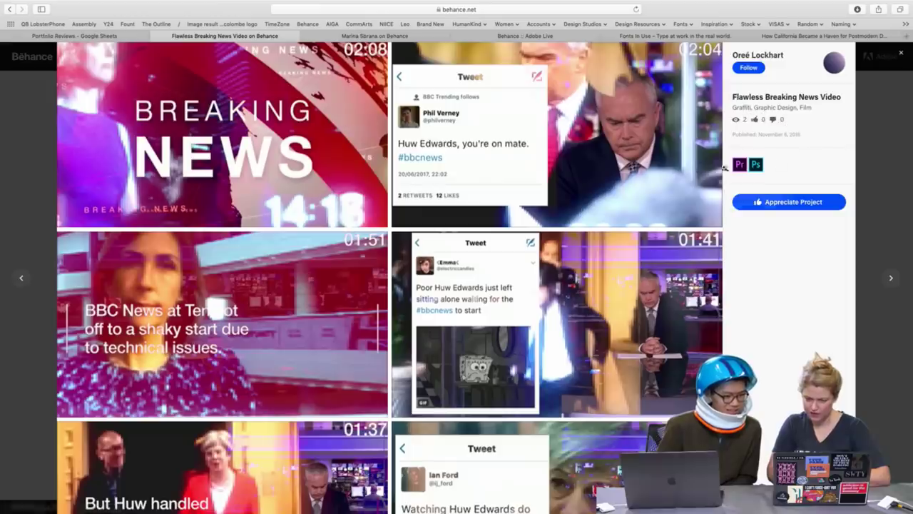
scroll(688, 173, "down", 3)
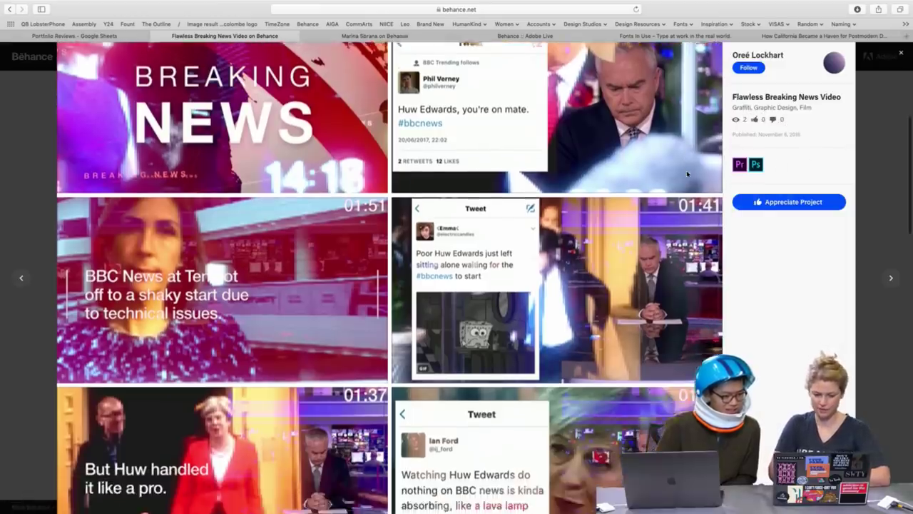
scroll(687, 173, "down", 6)
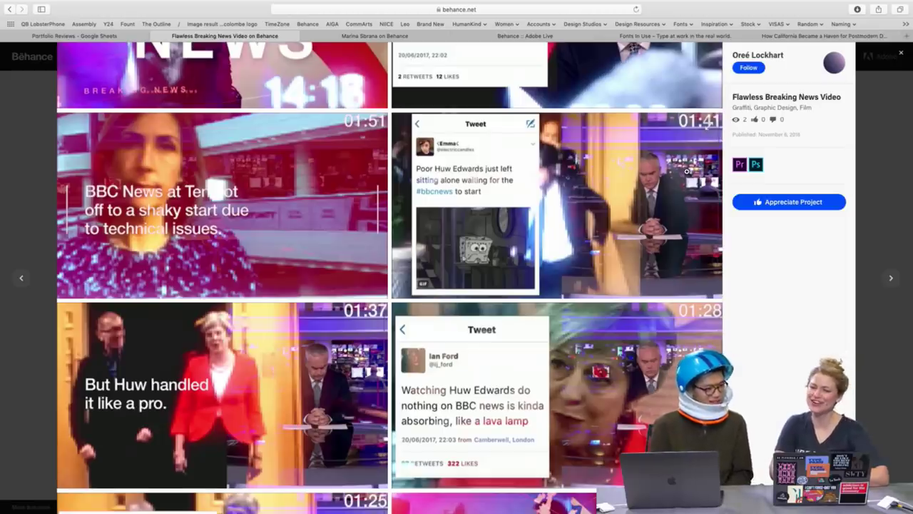
scroll(687, 172, "down", 6)
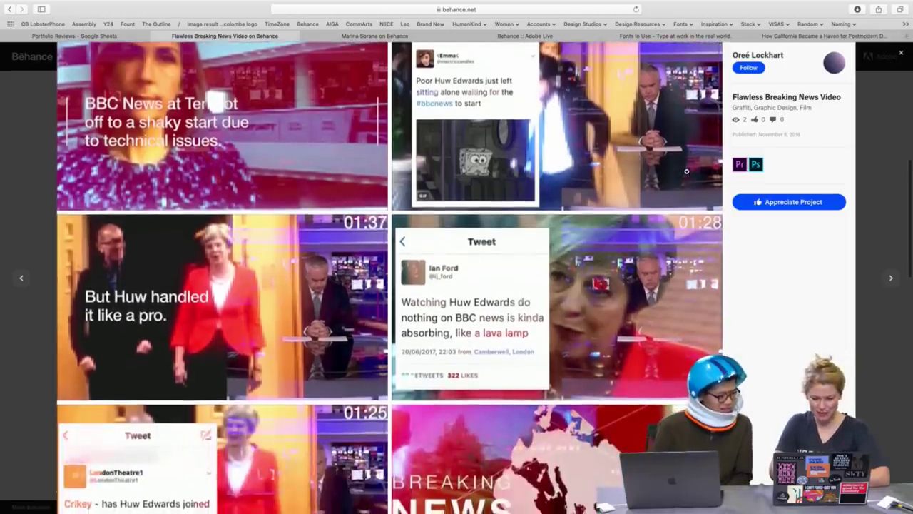
scroll(686, 171, "down", 12)
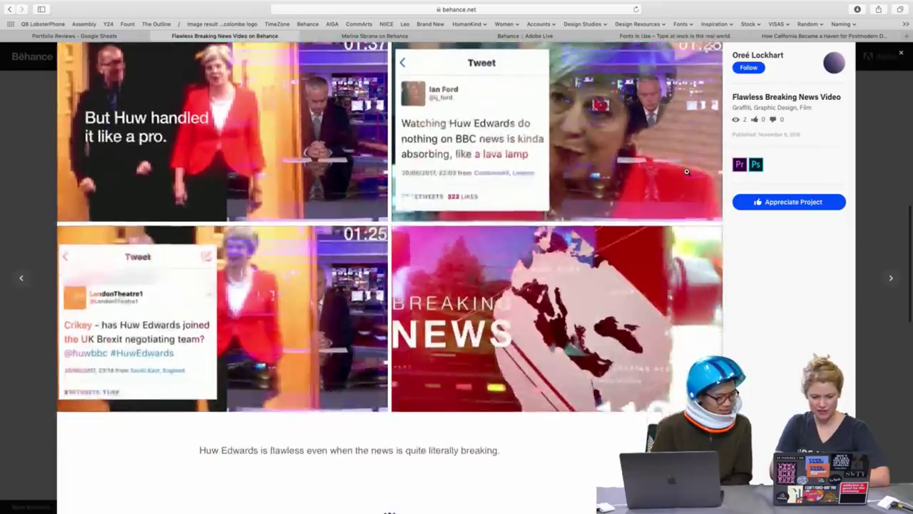
scroll(686, 171, "down", 7)
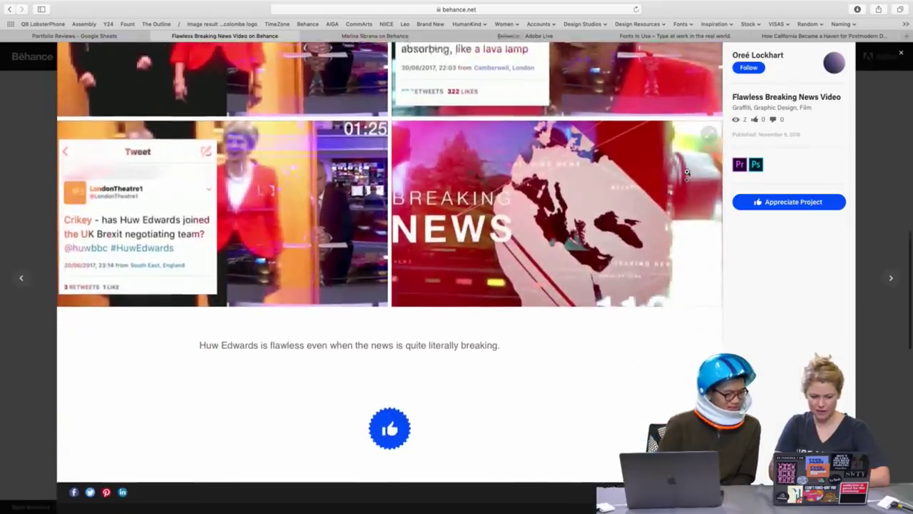
scroll(686, 171, "up", 10)
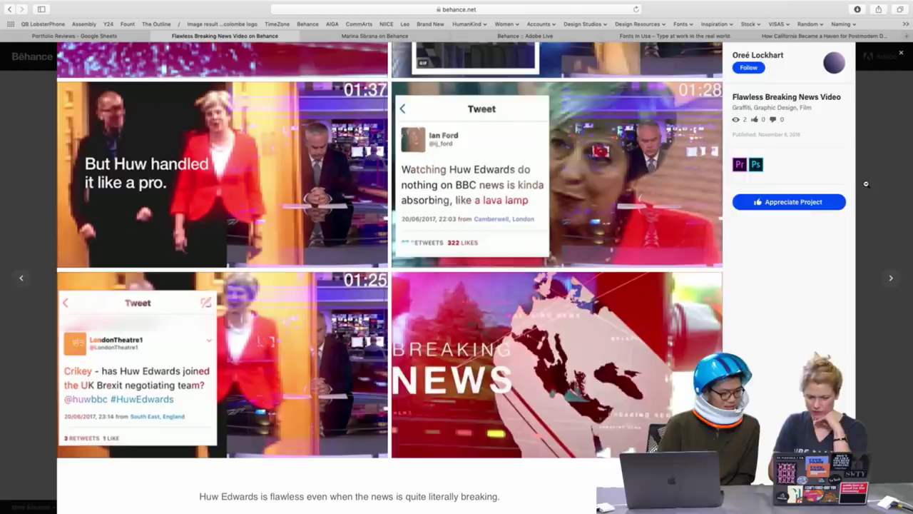
left_click(868, 161)
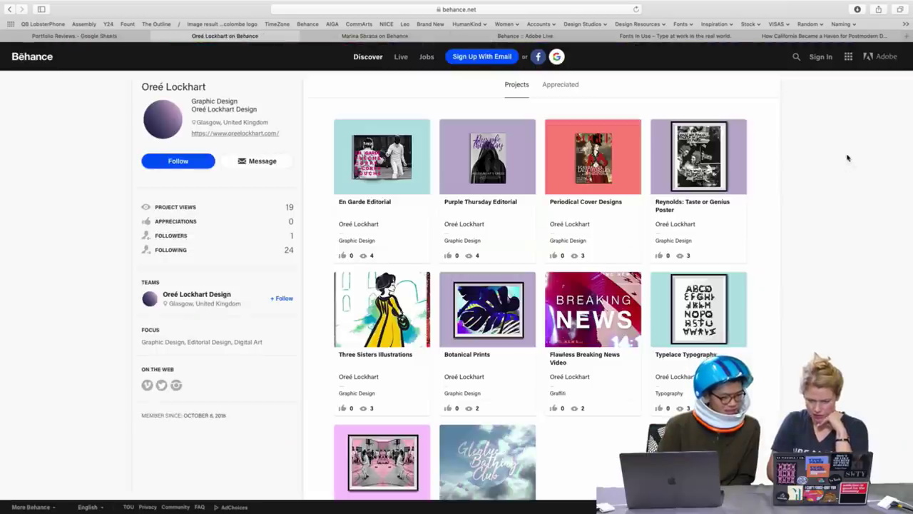
Open Periodical Cover Designs and scroll through its VOGUE and COSMOPOLITAN covers and description
scroll(798, 249, "down", 2)
scroll(797, 249, "up", 2)
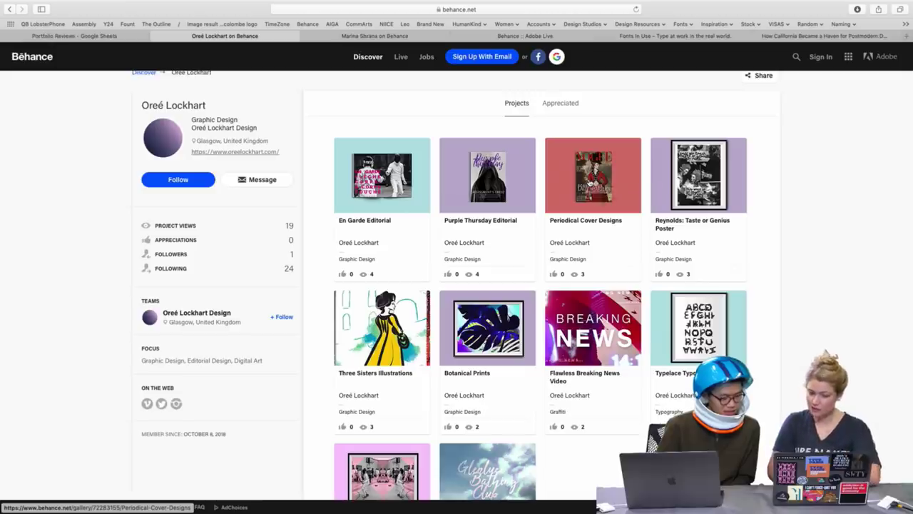
left_click(589, 177)
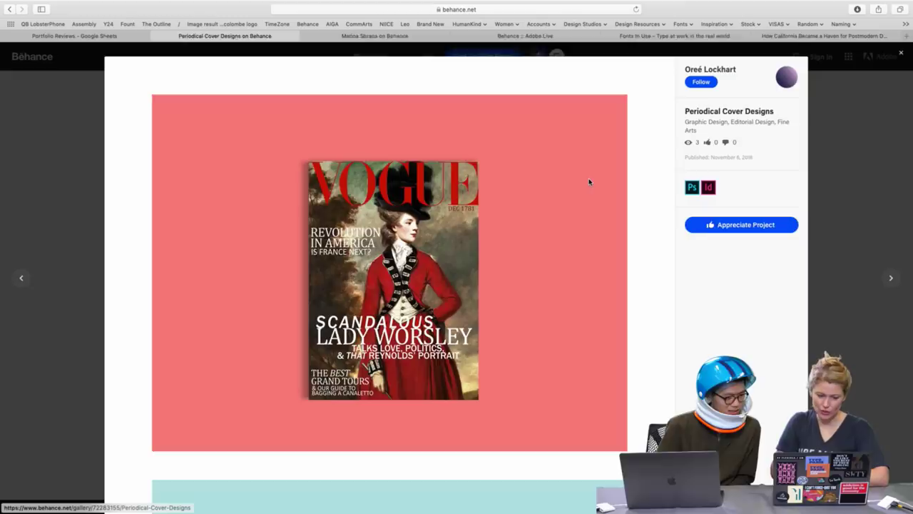
scroll(589, 182, "down", 3)
scroll(590, 180, "down", 6)
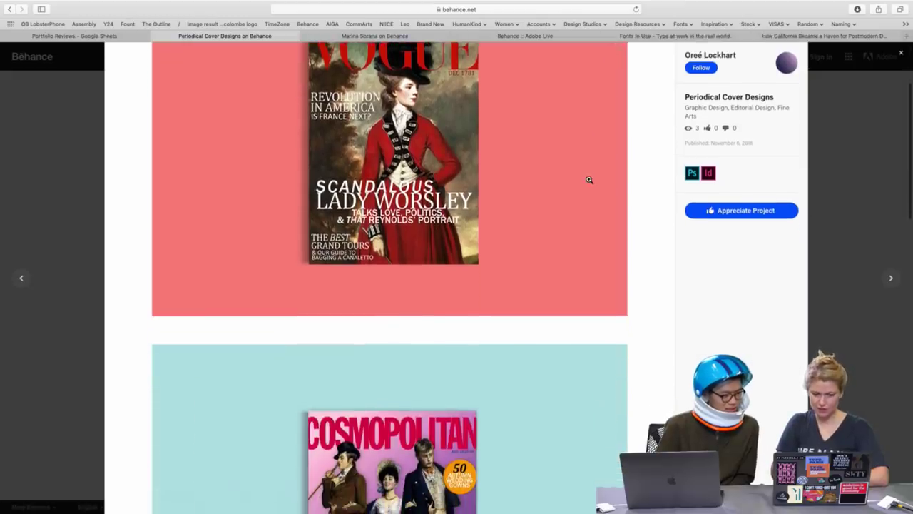
scroll(589, 180, "down", 4)
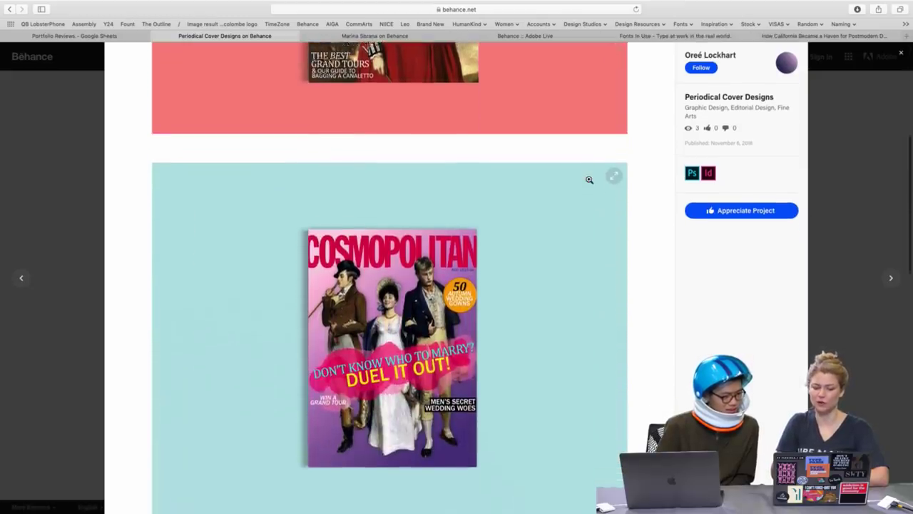
scroll(589, 179, "down", 3)
scroll(589, 180, "up", 5)
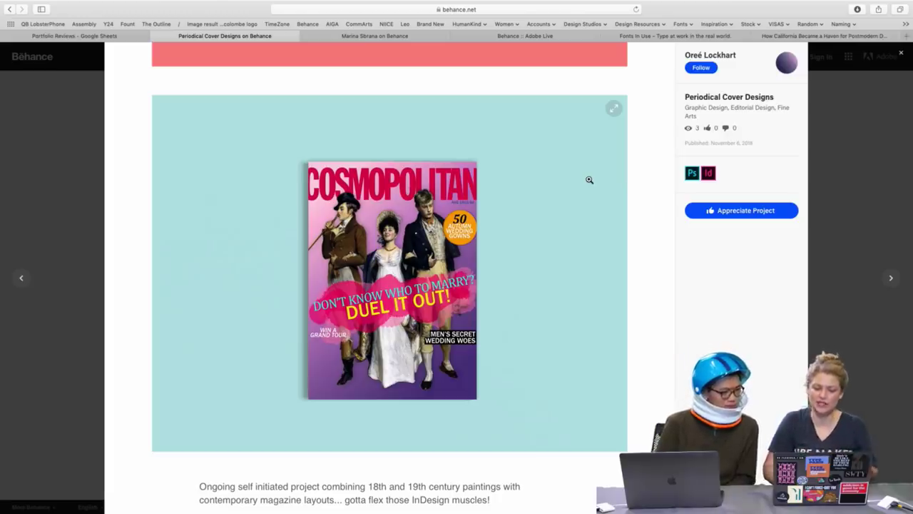
scroll(589, 180, "up", 6)
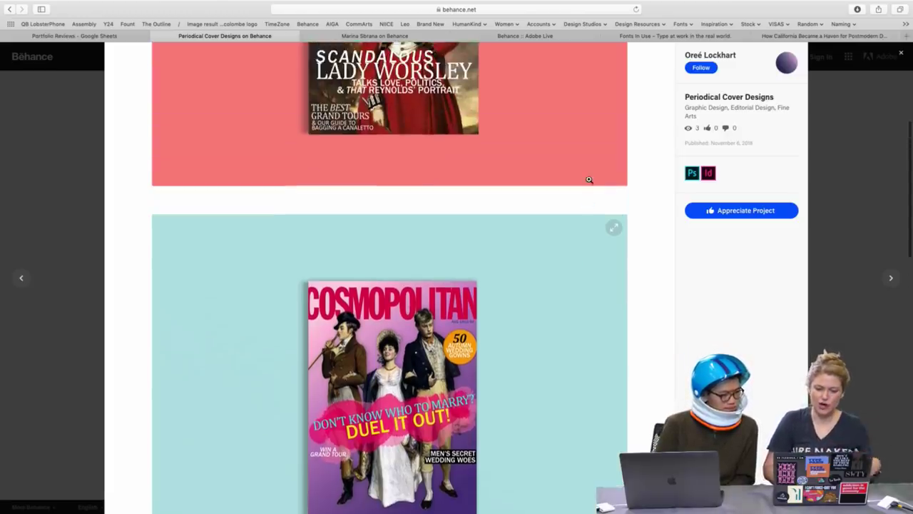
scroll(589, 180, "up", 2)
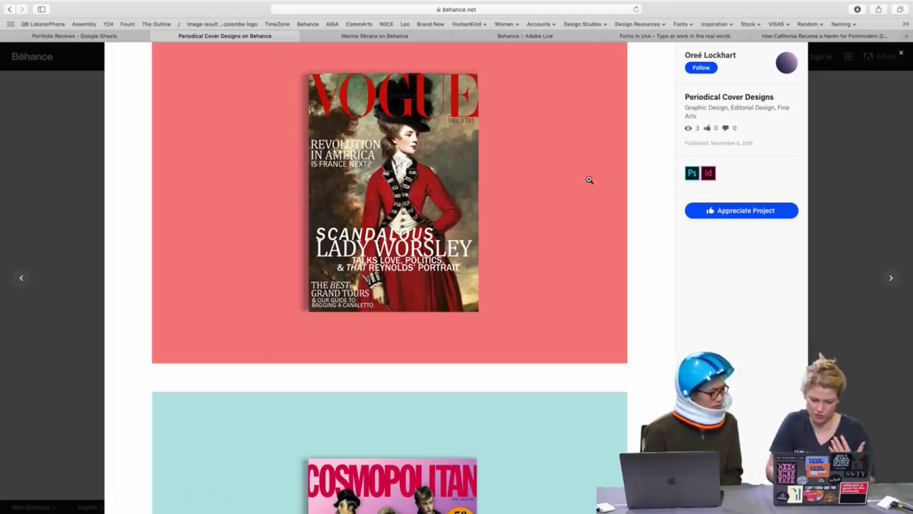
scroll(589, 180, "down", 1)
scroll(589, 179, "down", 5)
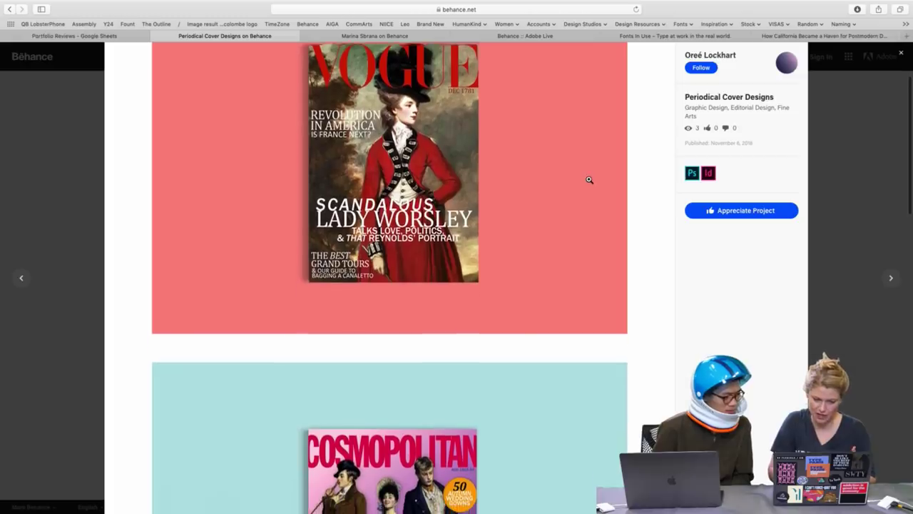
scroll(589, 180, "down", 7)
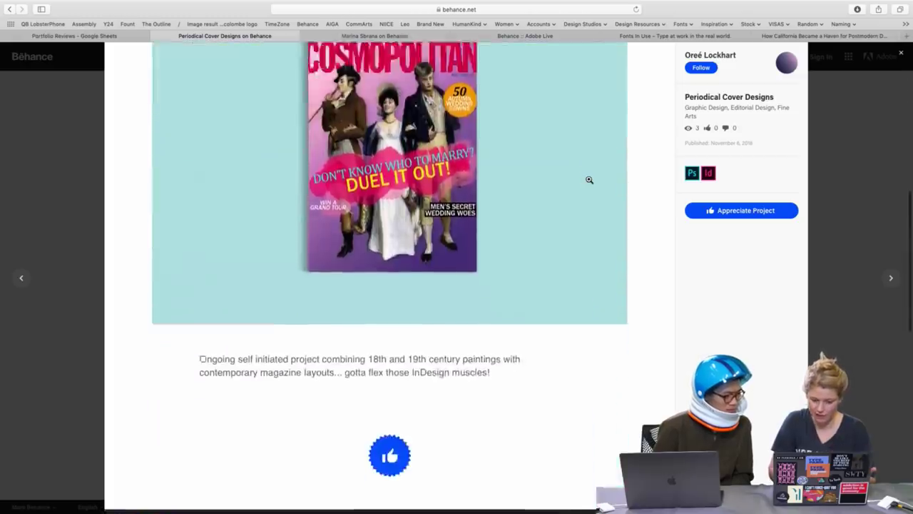
scroll(590, 180, "up", 2)
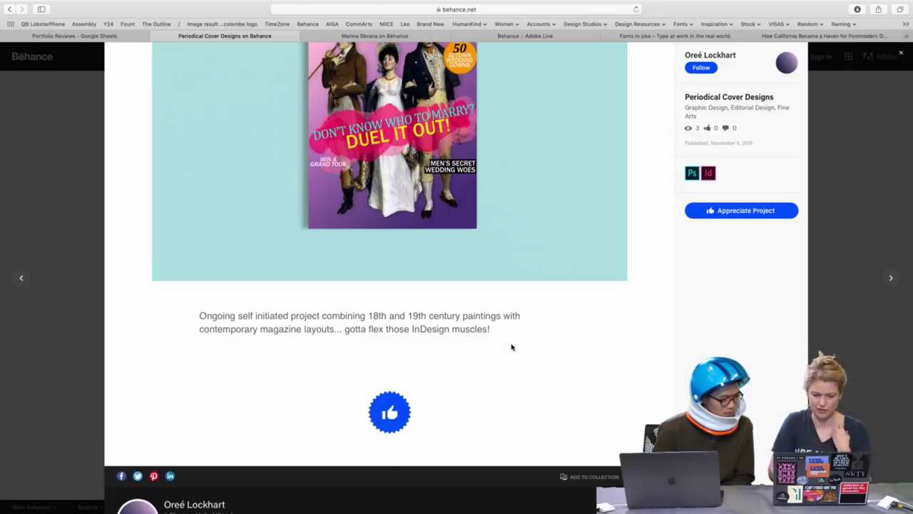
scroll(512, 347, "up", 5)
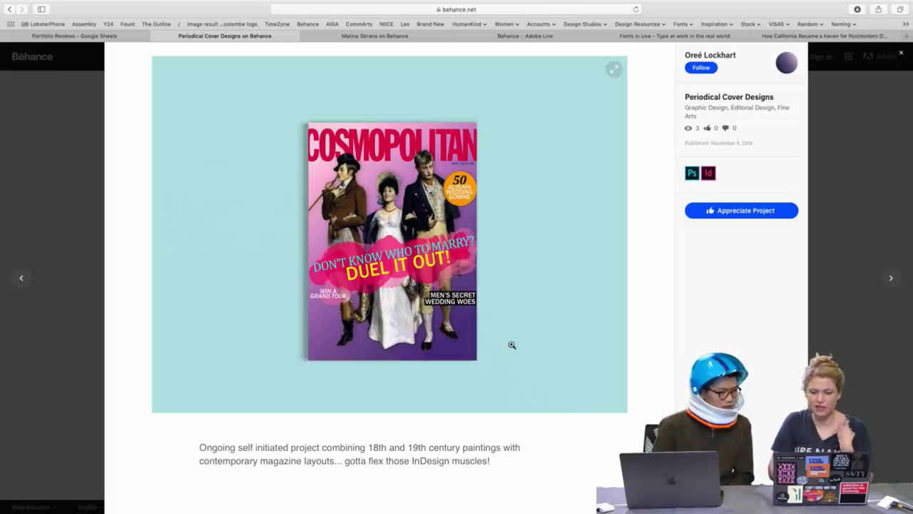
scroll(512, 345, "up", 2)
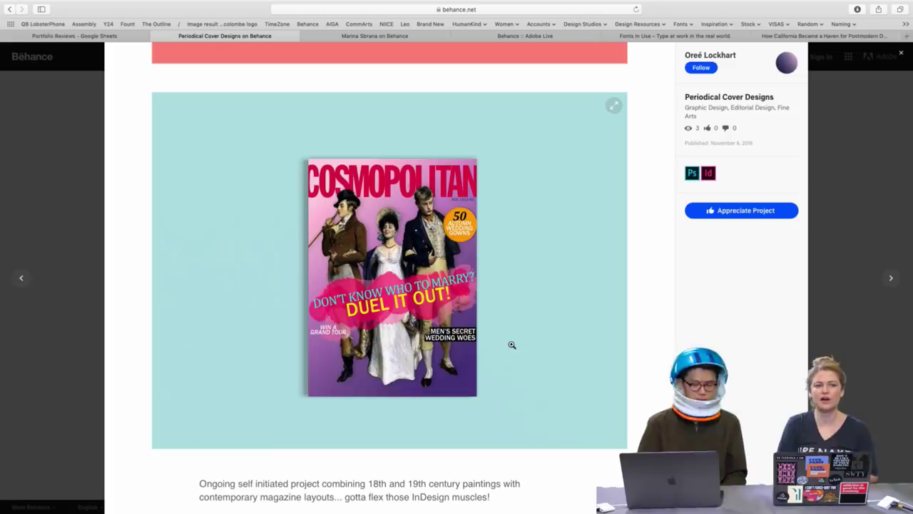
scroll(511, 344, "up", 3)
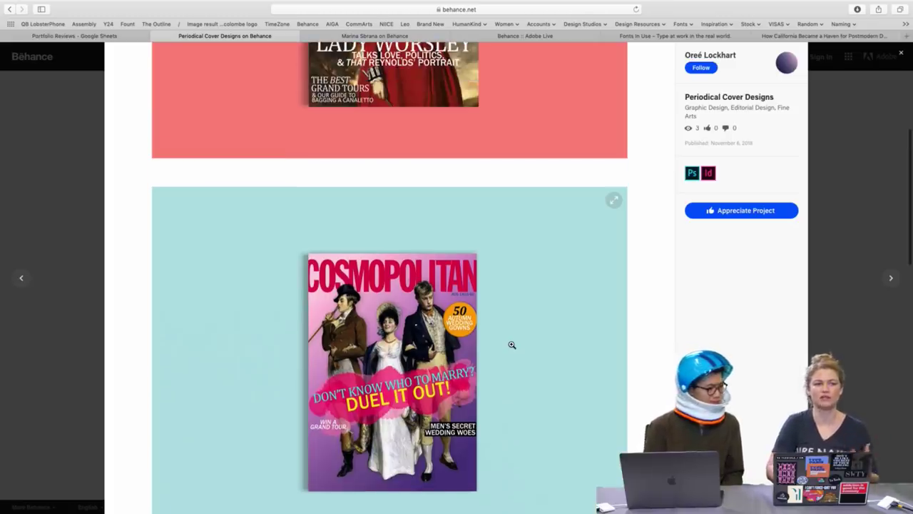
scroll(511, 345, "up", 5)
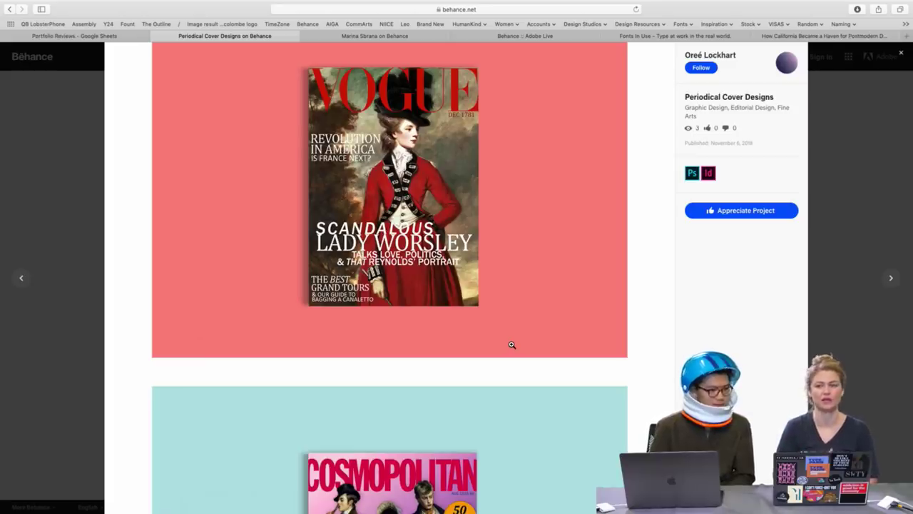
scroll(512, 345, "up", 3)
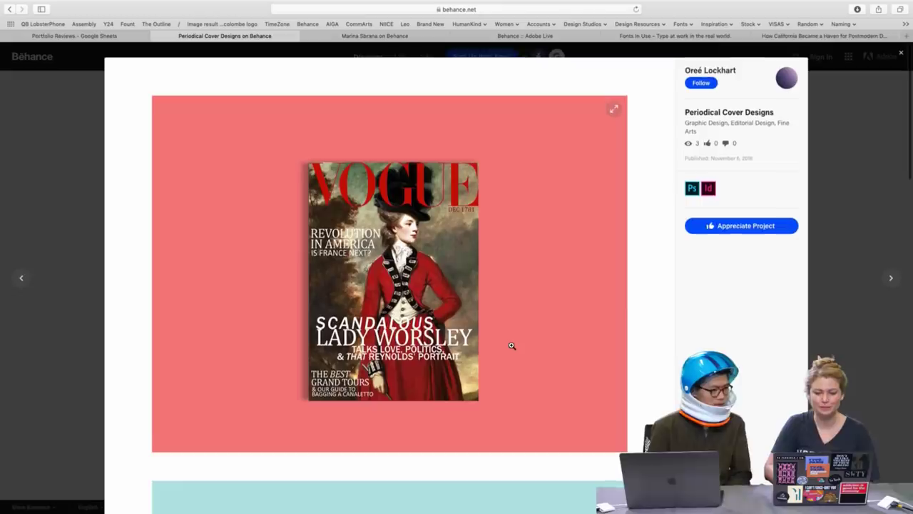
Close the cover designs project and scroll through the book spreads, selecting the frame atop page 17
left_click(855, 106)
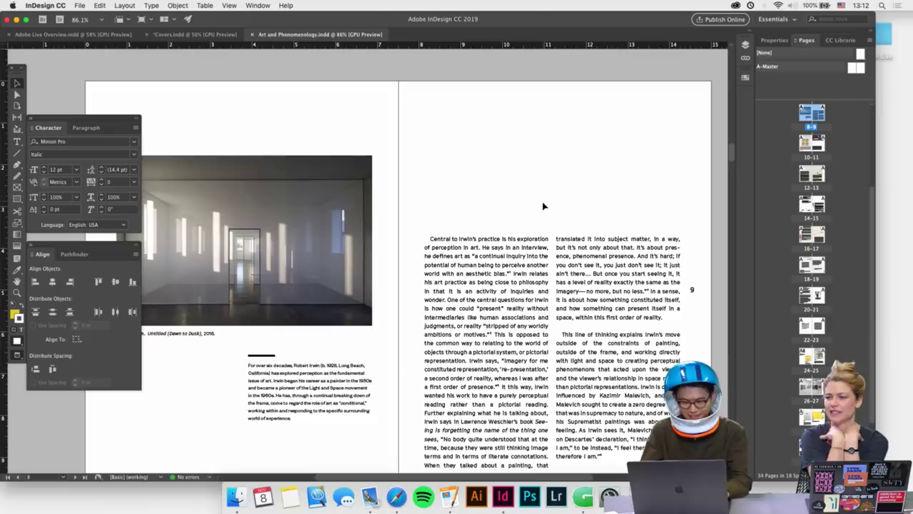
scroll(542, 206, "down", 2, "alt")
scroll(542, 206, "down", 8)
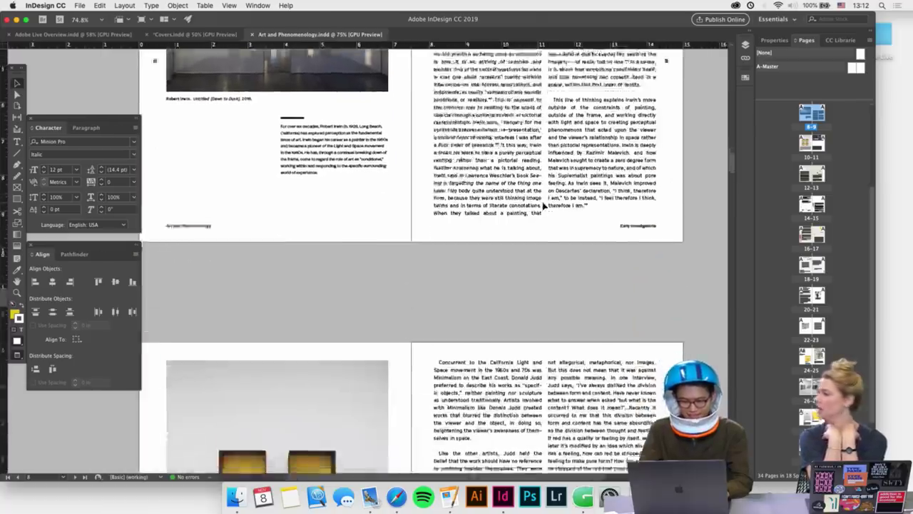
scroll(543, 206, "down", 4)
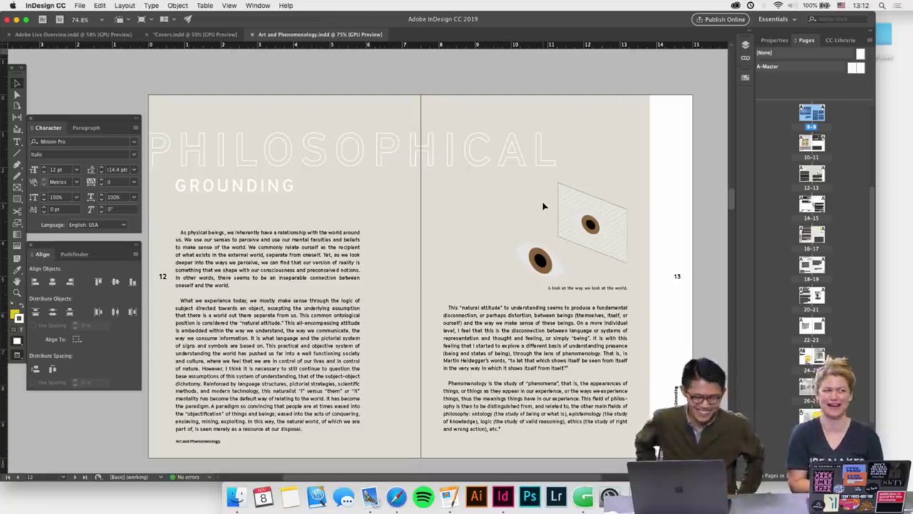
scroll(546, 214, "down", 15)
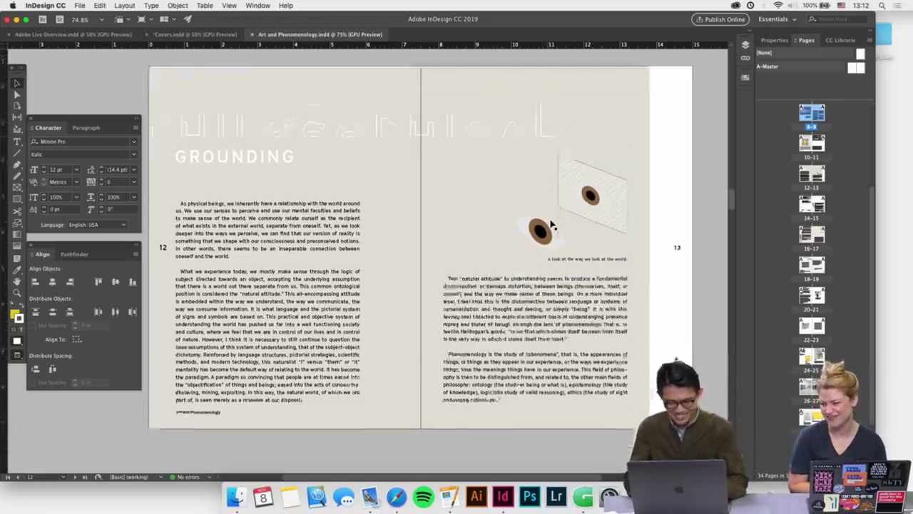
scroll(551, 225, "up", 10)
scroll(550, 225, "down", 10)
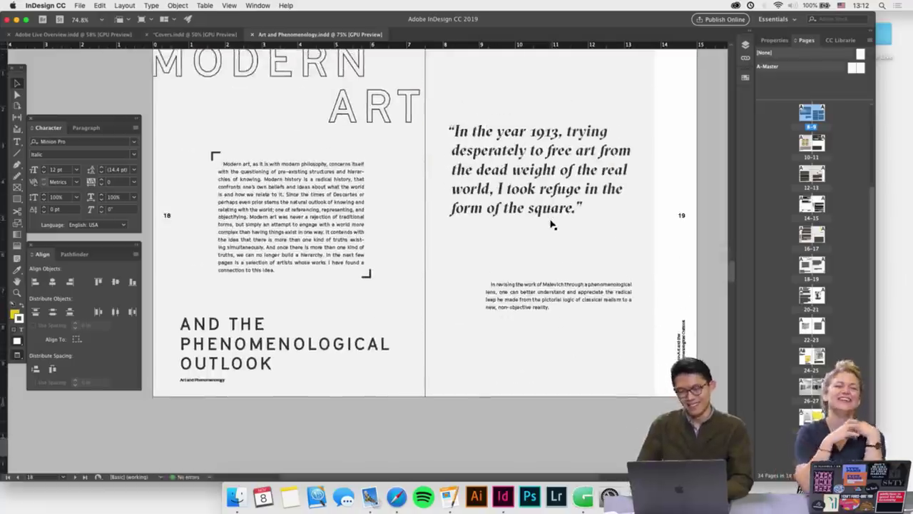
scroll(551, 225, "down", 5)
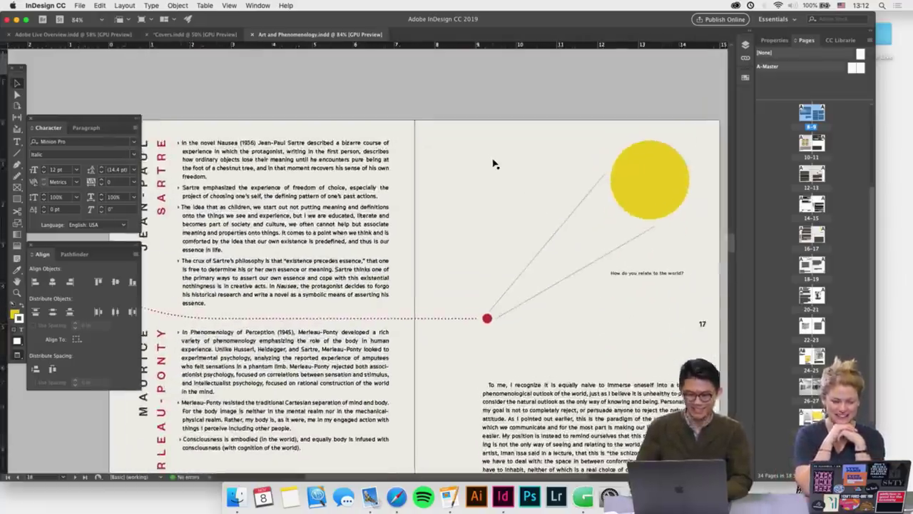
left_click_drag(398, 91, 445, 143)
scroll(446, 143, "down", 2)
scroll(445, 142, "up", 15)
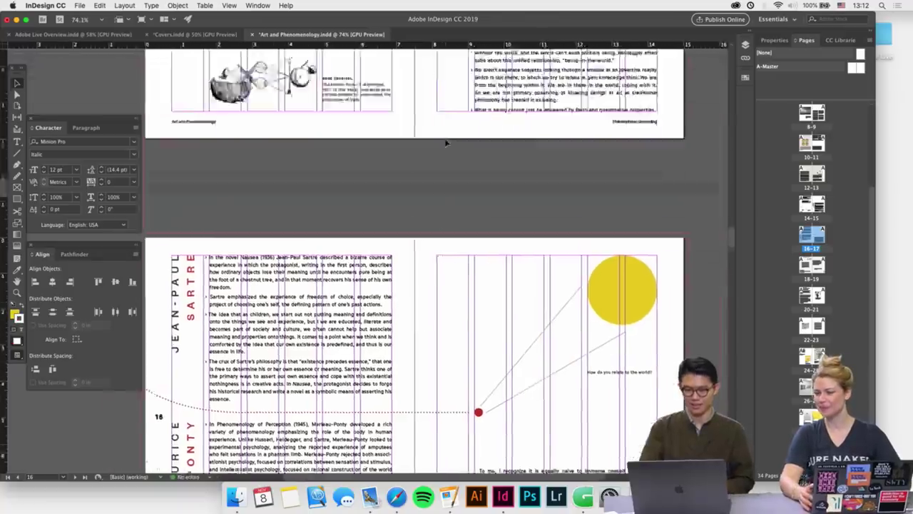
scroll(445, 143, "up", 10)
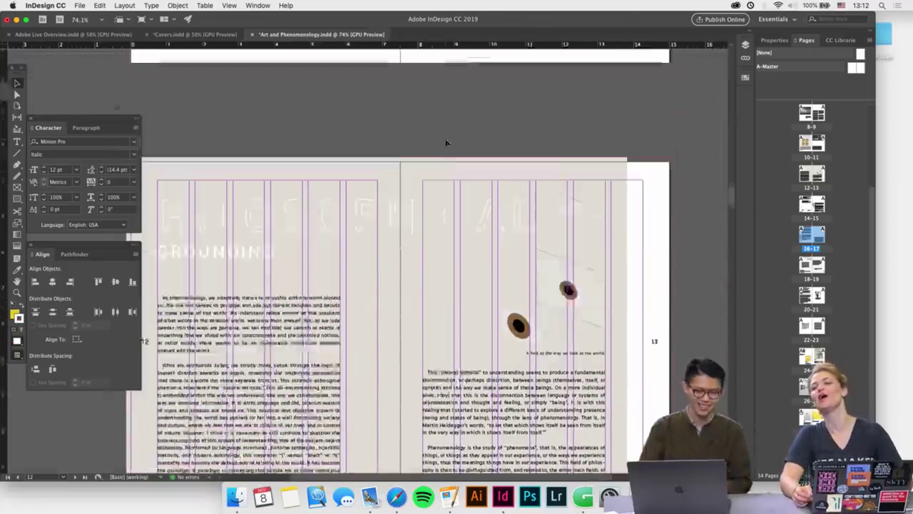
Scroll on to spread 32–33, compare against the Pages manuscript copy, then return to InDesign
scroll(445, 143, "down", 10)
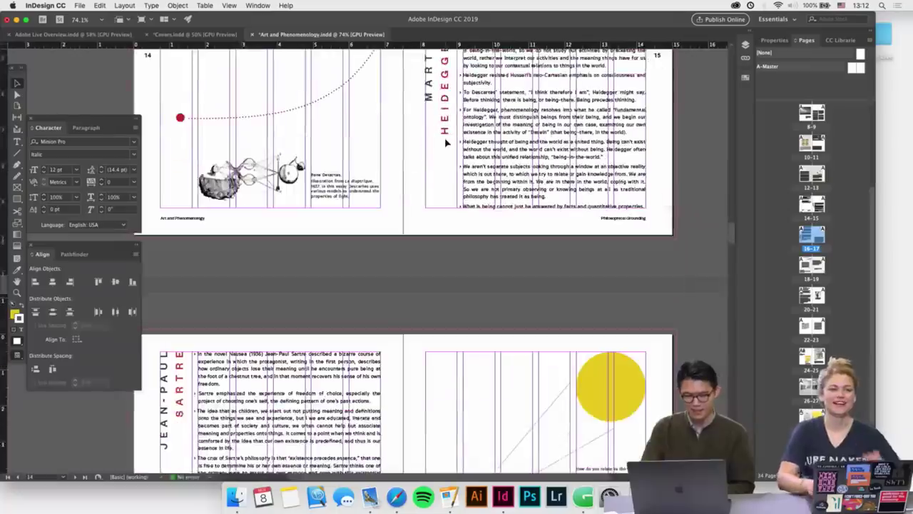
scroll(440, 230, "down", 6)
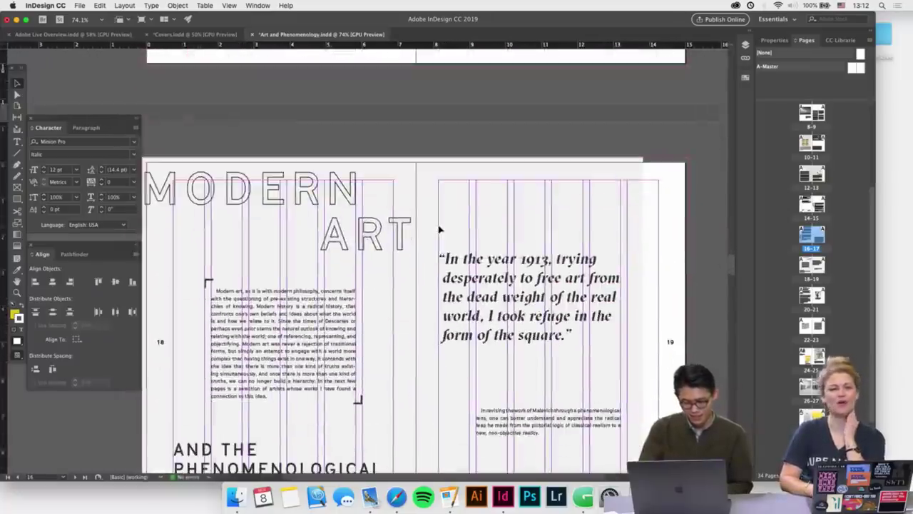
scroll(440, 229, "down", 1)
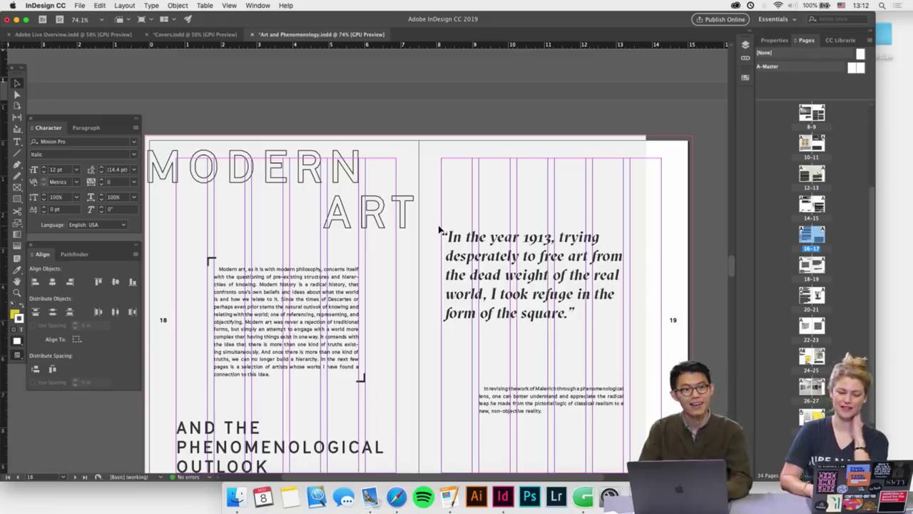
scroll(440, 229, "down", 10)
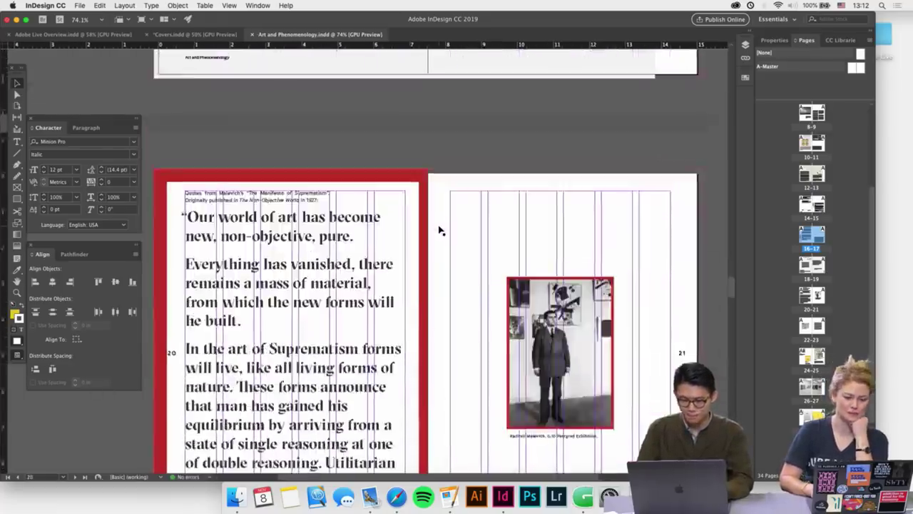
scroll(440, 230, "down", 15)
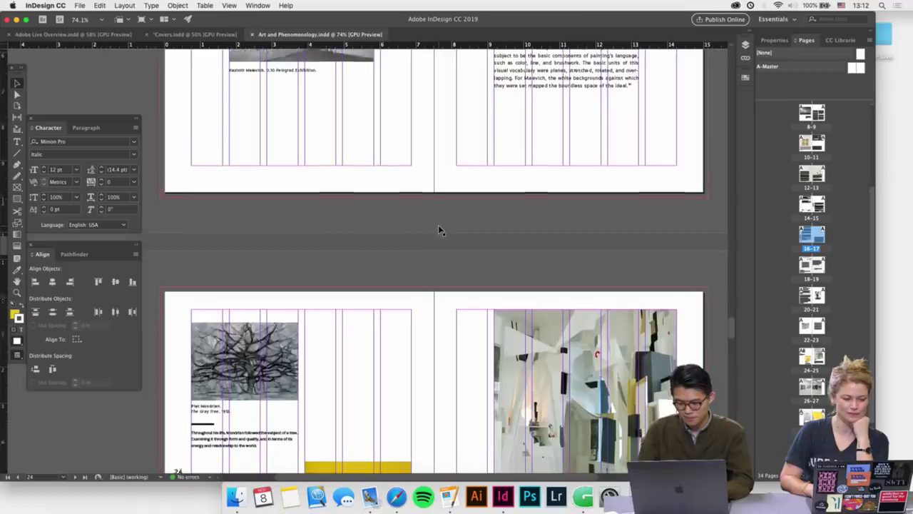
scroll(440, 230, "down", 12)
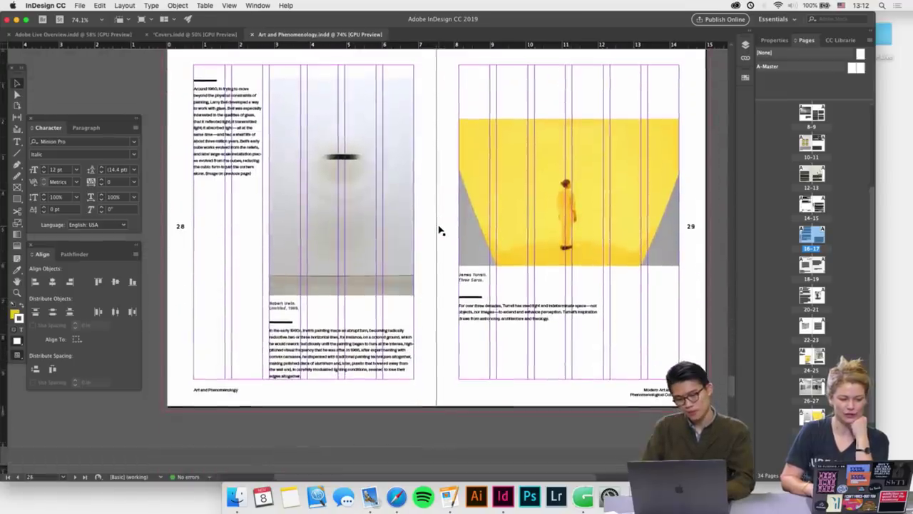
scroll(441, 231, "down", 15)
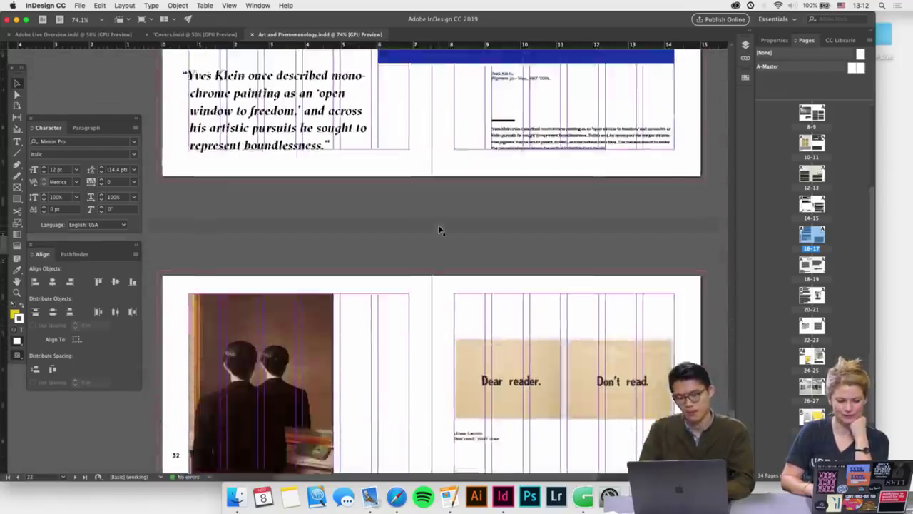
scroll(439, 228, "down", 4)
scroll(500, 354, "up", 3)
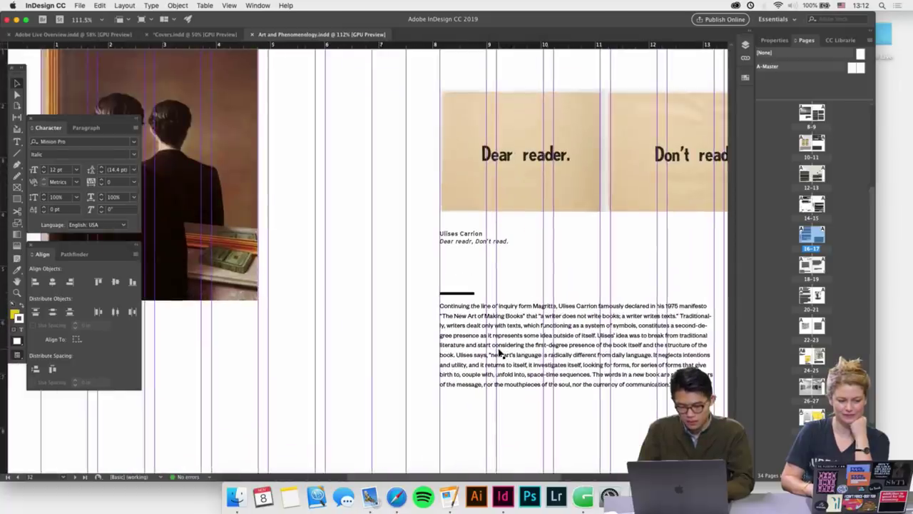
left_click(448, 493)
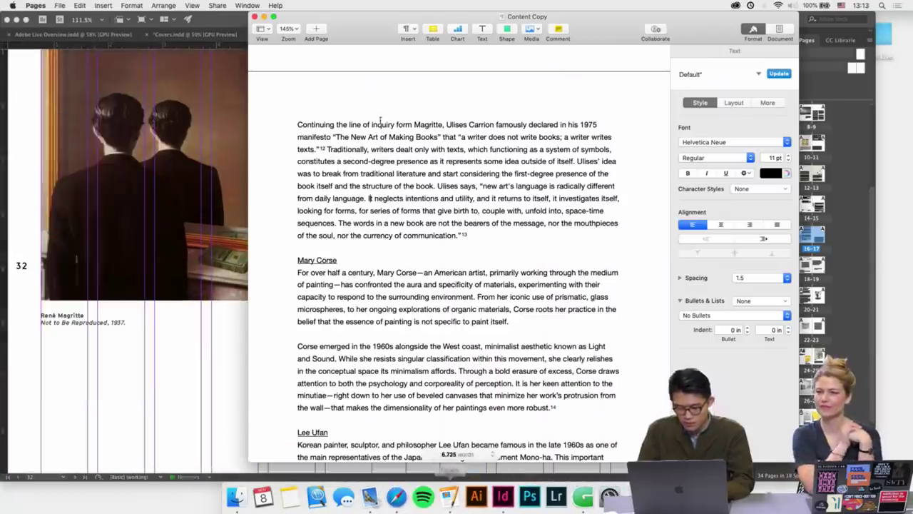
scroll(354, 264, "up", 3)
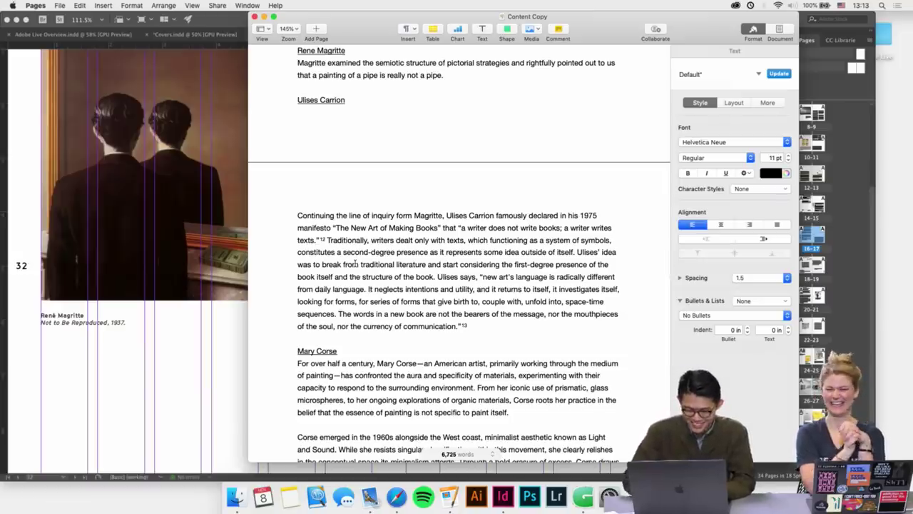
left_click(221, 320)
Insert the missing 'er' so the Ulises Carrion caption reads 'Dear reader, Don't read.'
scroll(474, 374, "right", 5)
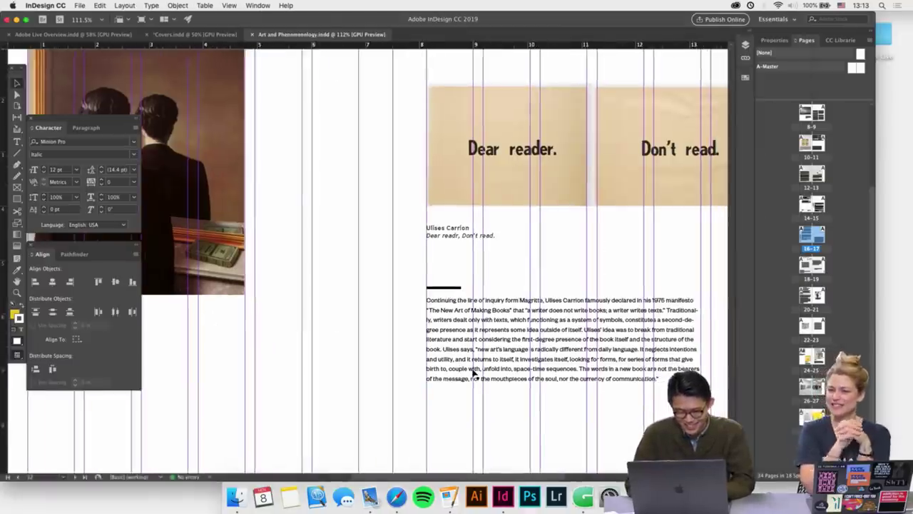
scroll(389, 246, "up", 5)
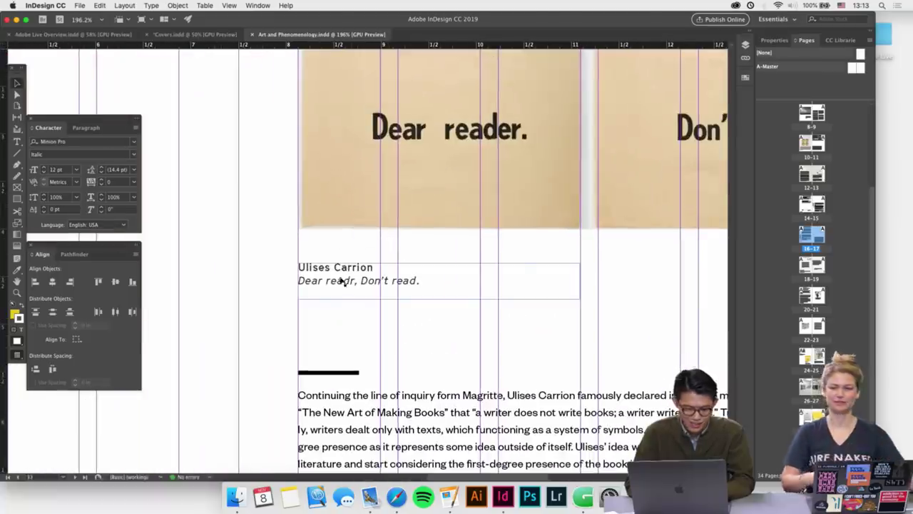
left_click_drag(373, 267, 290, 266)
left_click(370, 268)
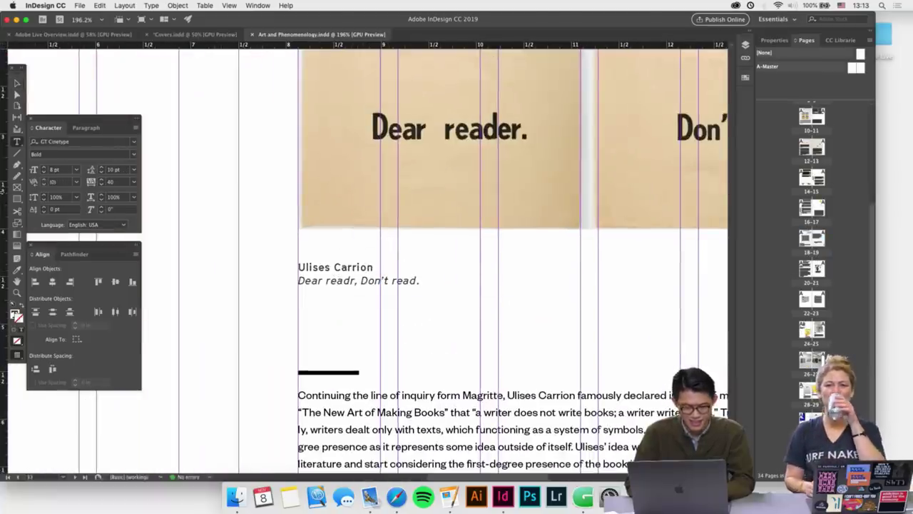
left_click(18, 84)
left_click(377, 258)
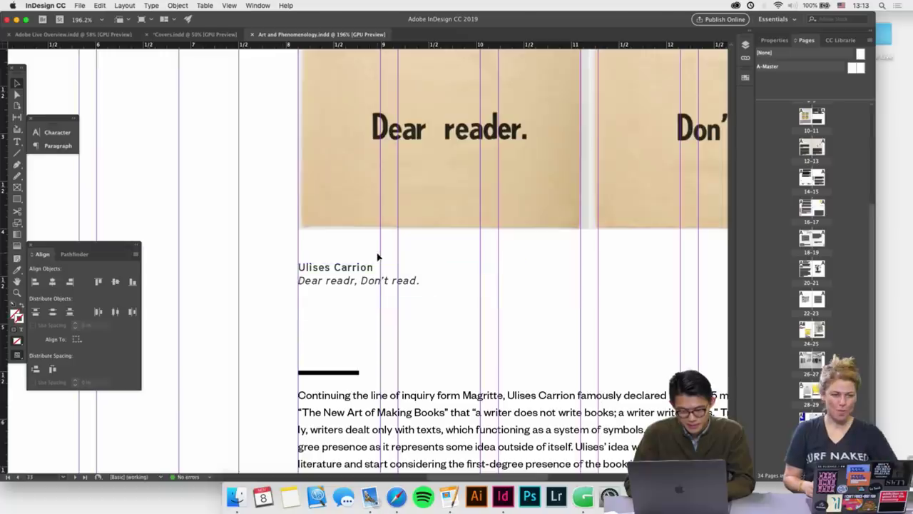
double_click(353, 284)
type("er")
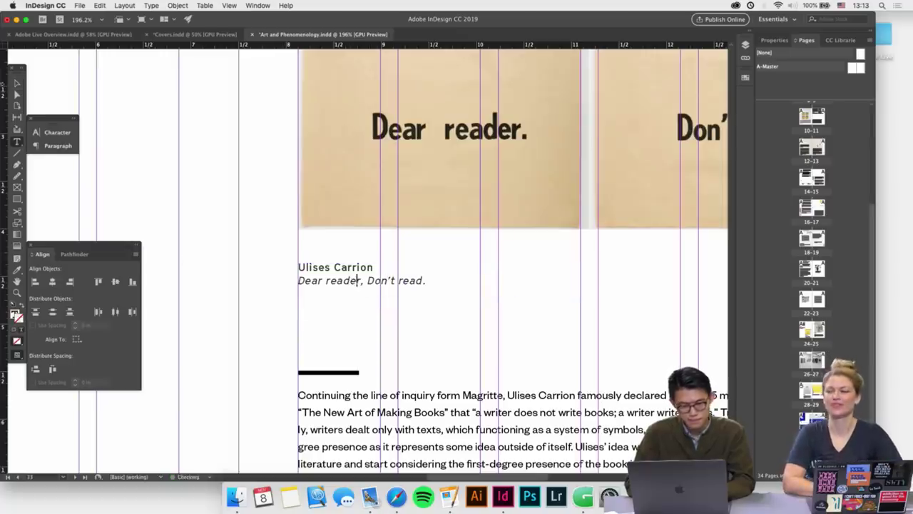
key("Escape")
left_click(121, 88)
Nudge the caption frame slightly upward
scroll(298, 275, "down", 3)
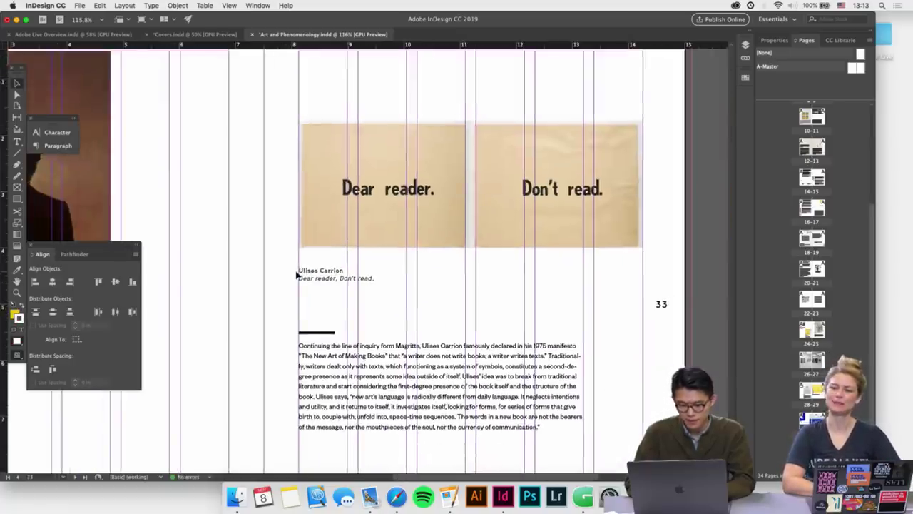
scroll(298, 275, "down", 2)
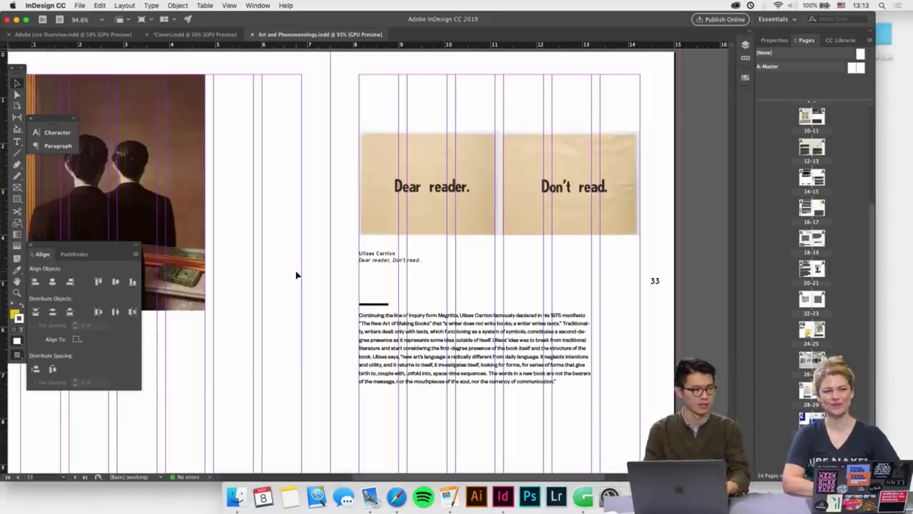
scroll(371, 293, "down", 1)
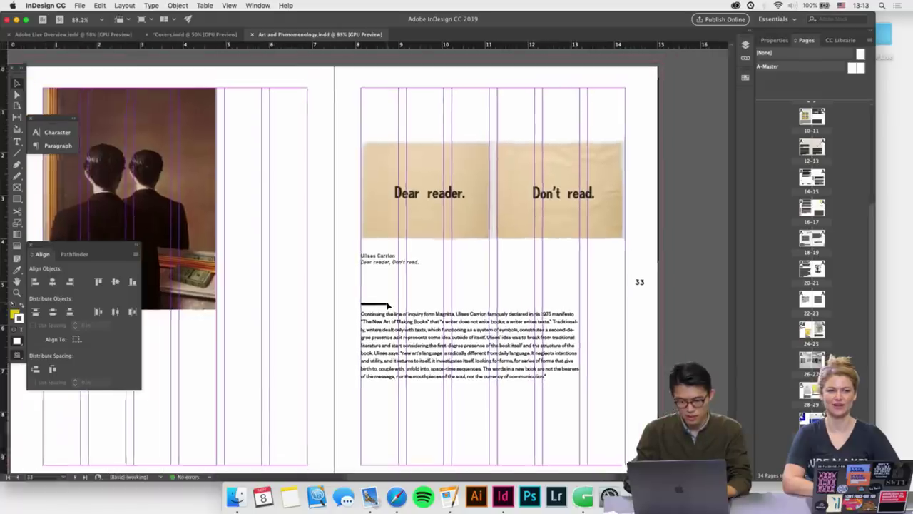
key("Up")
key("Up")
key("Up")
key("Up")
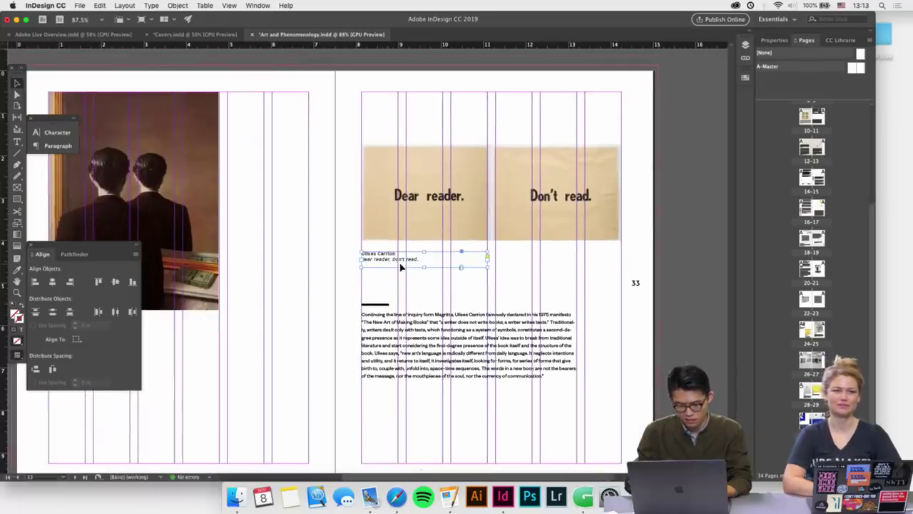
Deselect the caption and view page 33 in Preview mode (W) without guides or frame edges
left_click(415, 286)
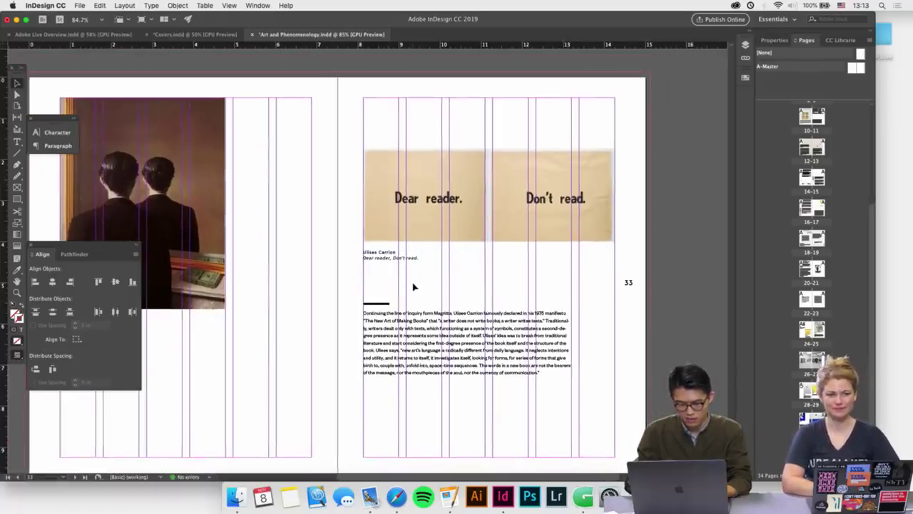
scroll(414, 287, "up", 2)
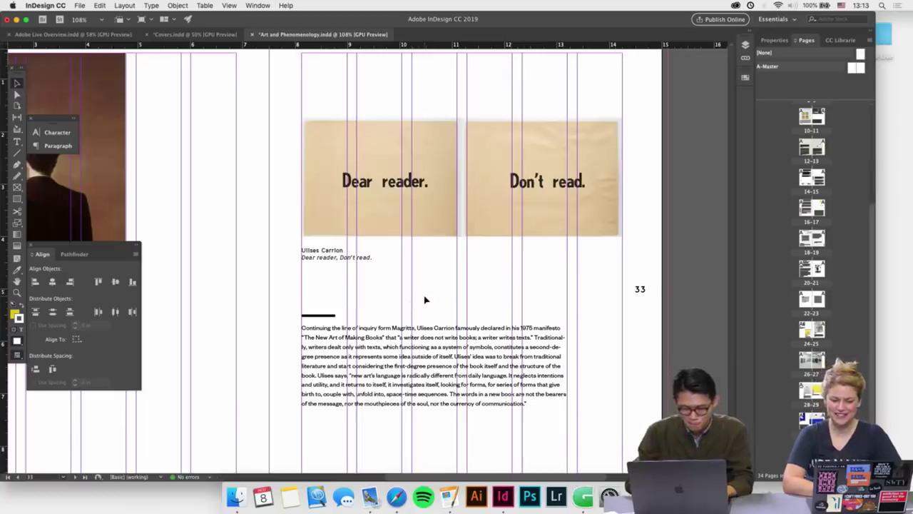
key("w")
scroll(425, 300, "left", 3)
scroll(424, 299, "down", 1)
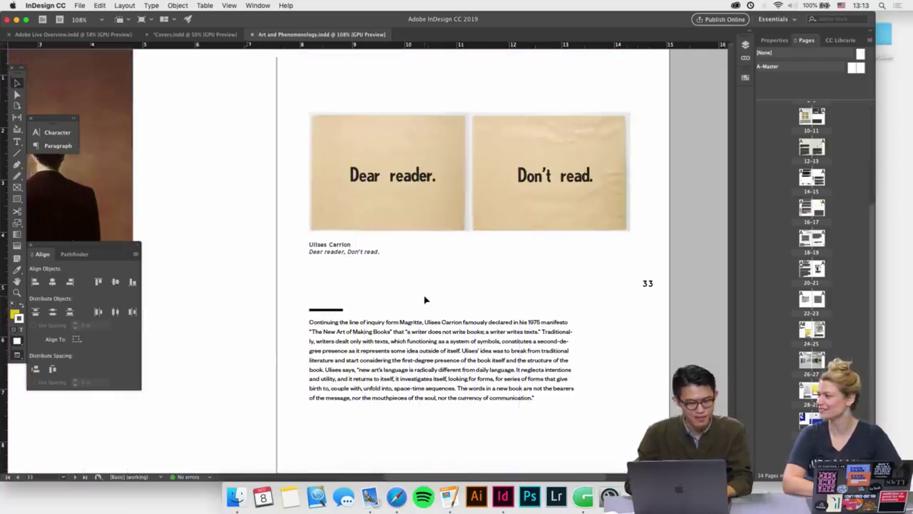
Widen the page 33 body text frame, set it to 2 columns, and shorten it so text balances
key("w")
left_click(603, 337)
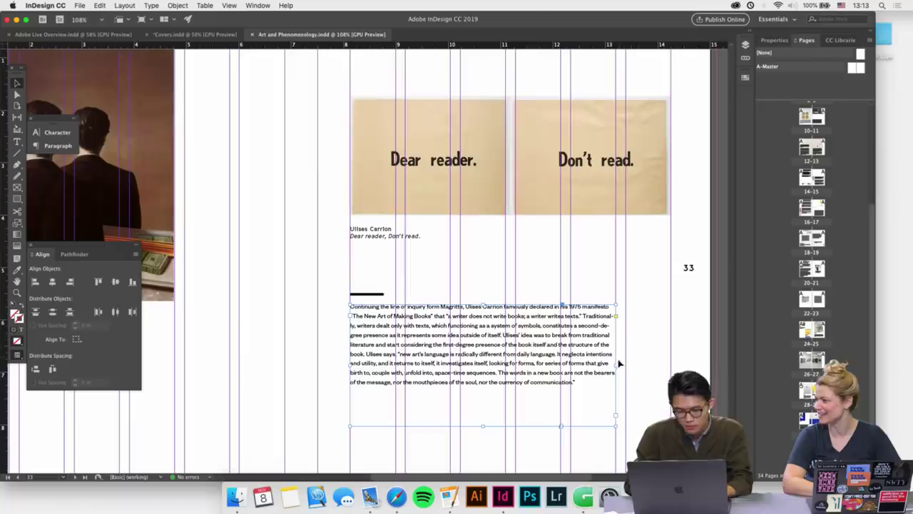
left_click_drag(617, 364, 671, 341)
left_click(774, 40)
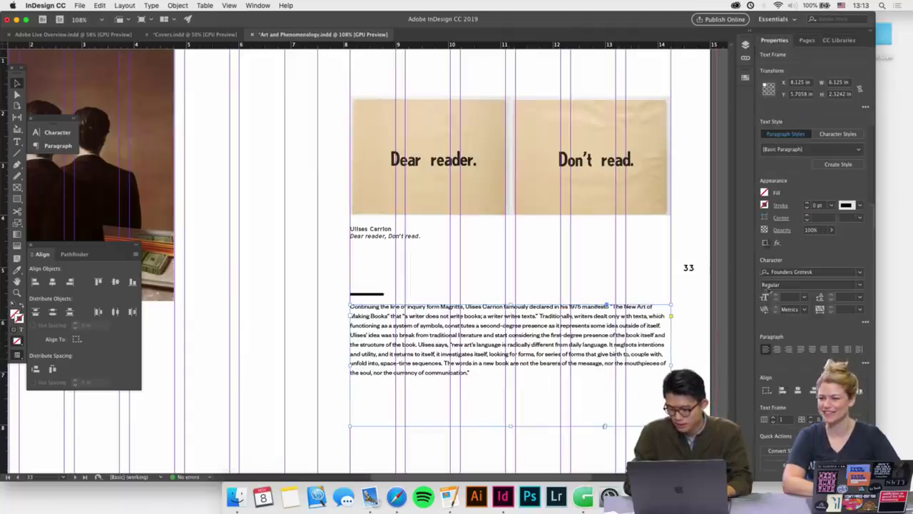
left_click(772, 419)
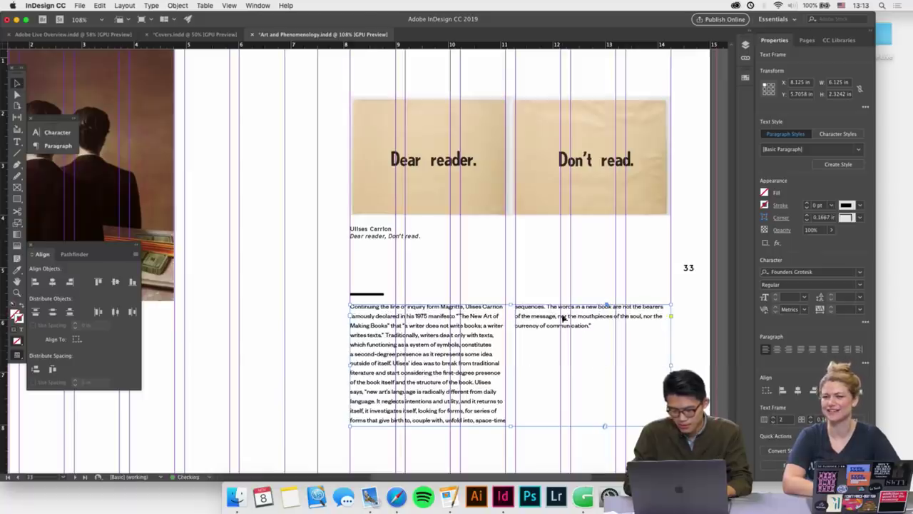
left_click_drag(512, 426, 511, 380)
left_click(516, 419)
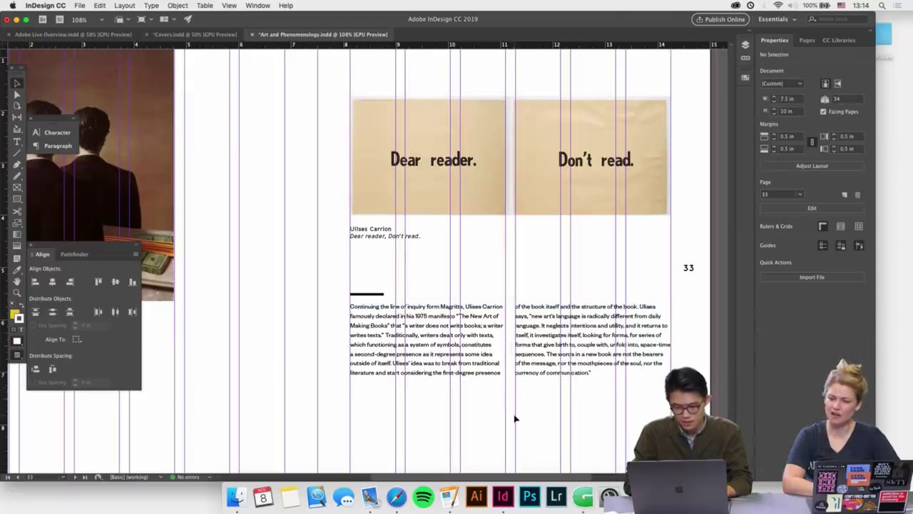
Preview the spread, then make the Dear reader image frame slightly taller
key("w")
scroll(516, 419, "down", 1)
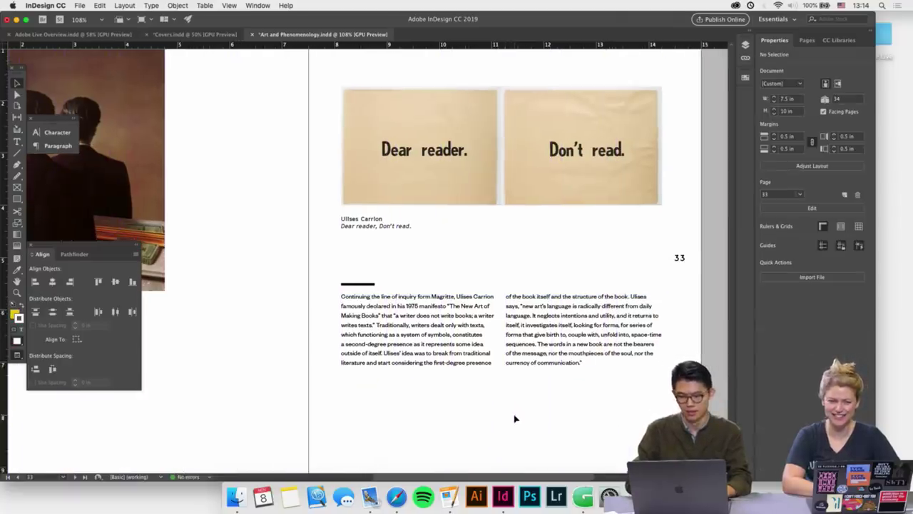
scroll(464, 376, "down", 1, "alt")
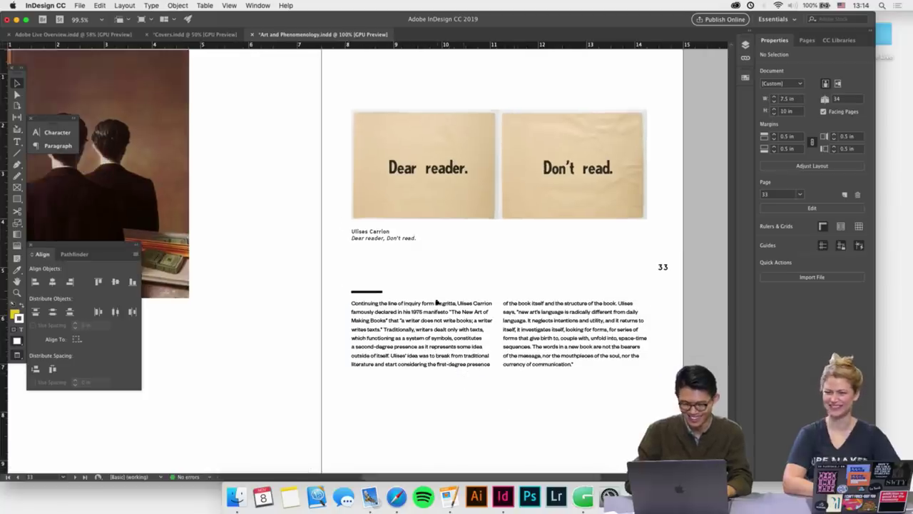
key("w")
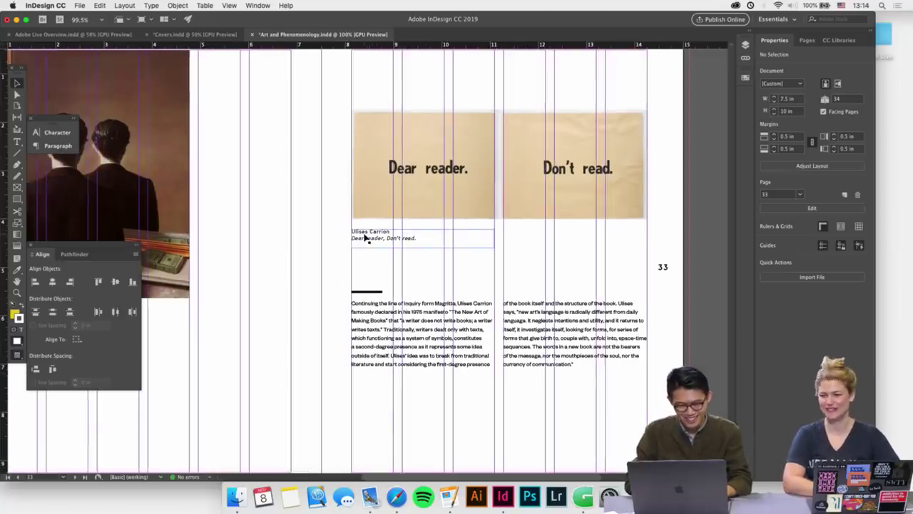
left_click(369, 241)
left_click(474, 190)
scroll(473, 190, "up", 1, "alt")
scroll(474, 190, "up", 1, "alt")
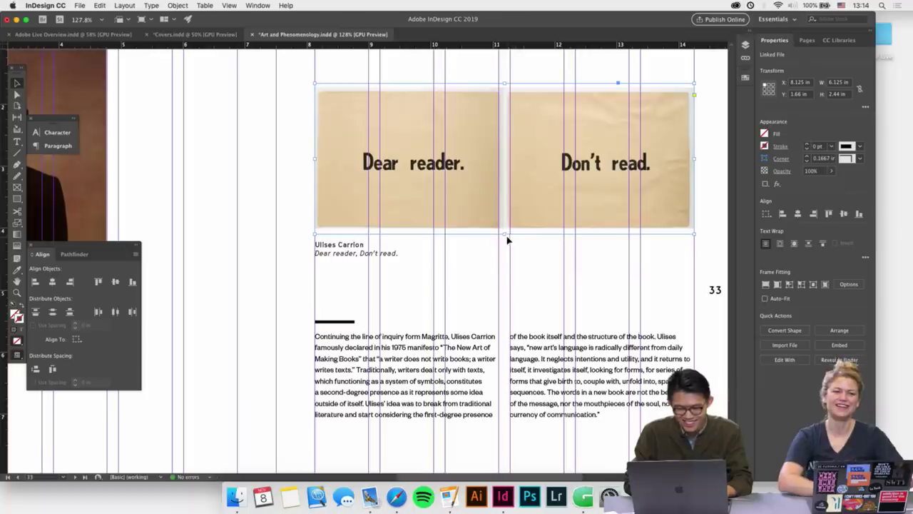
left_click_drag(505, 234, 504, 232)
Apply Fill Frame Proportionally to the Dear reader image and nudge it slightly lower
right_click(505, 186)
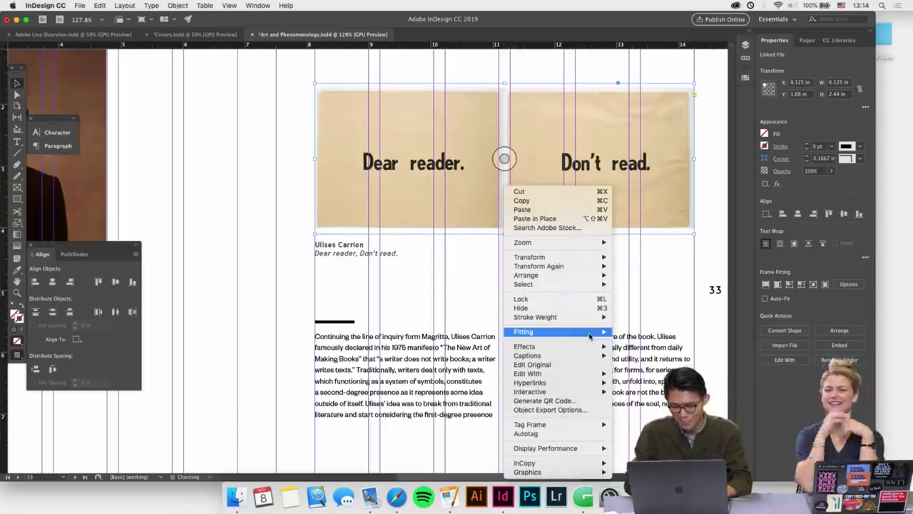
mouse_move(564, 332)
left_click(630, 333)
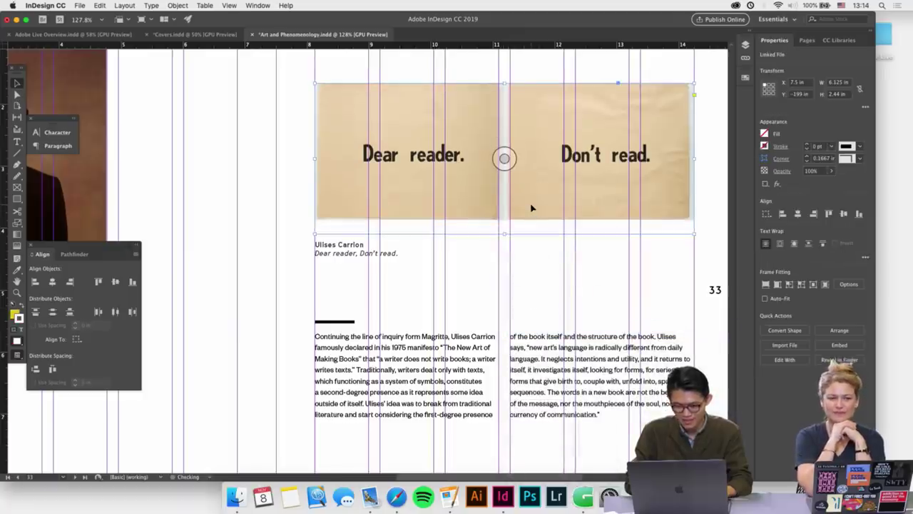
left_click_drag(532, 210, 532, 207)
key("Down")
key("Down")
key("Down")
key("Down")
key("Down")
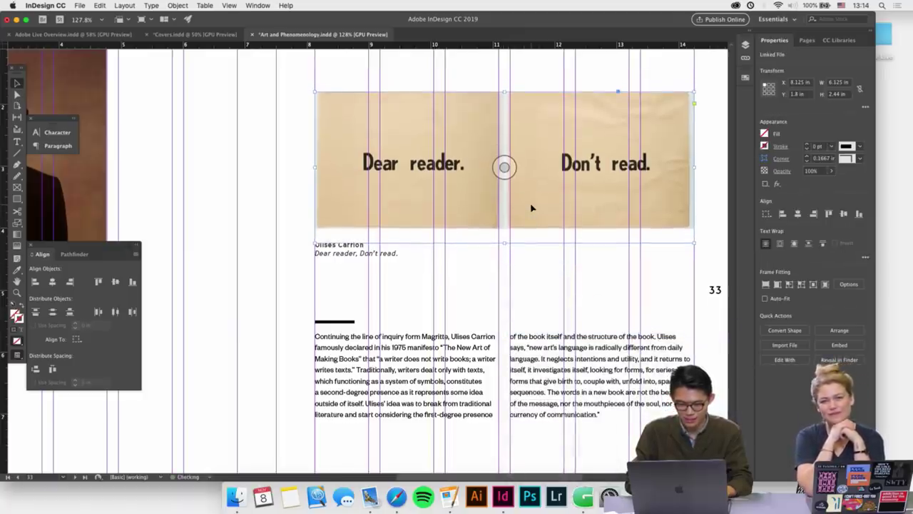
left_click(503, 307)
scroll(503, 307, "down", 3)
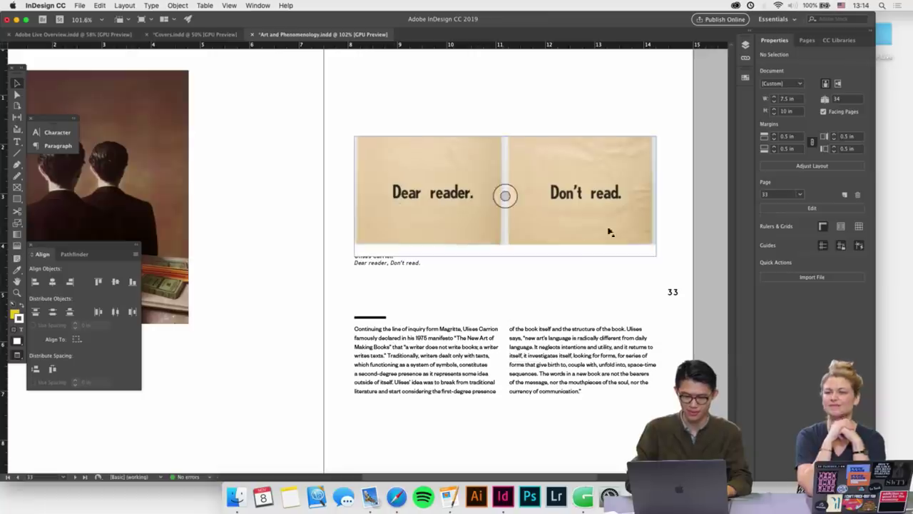
scroll(510, 325, "left", 3)
scroll(511, 325, "down", 1)
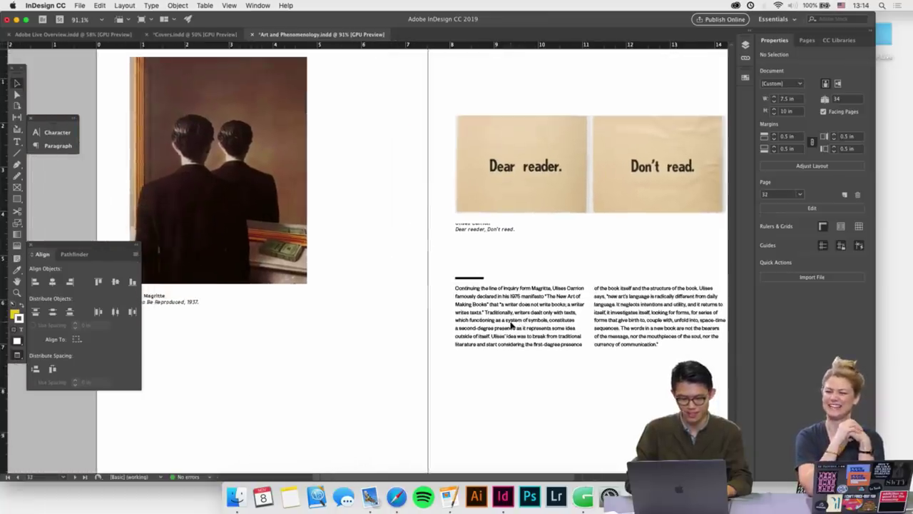
Move the Magritte painting and its caption lower on page 32, level with the Dear reader image
key("w")
scroll(265, 311, "down", 2)
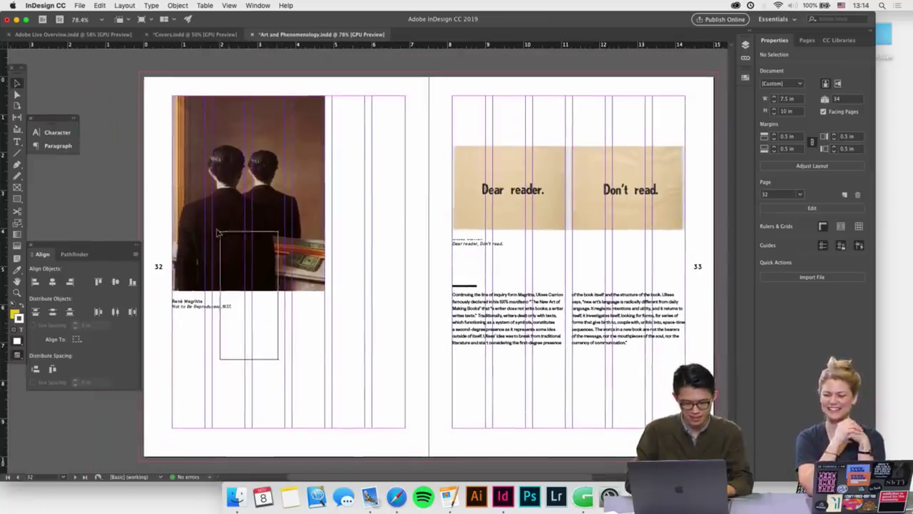
left_click_drag(218, 233, 218, 232)
left_click_drag(245, 188, 247, 253)
key("shift+Up")
key("shift+Up")
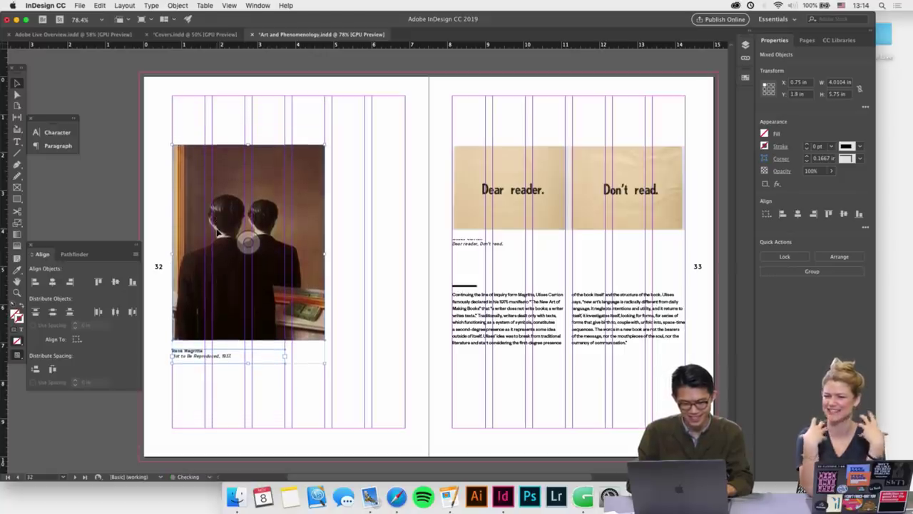
left_click(366, 339)
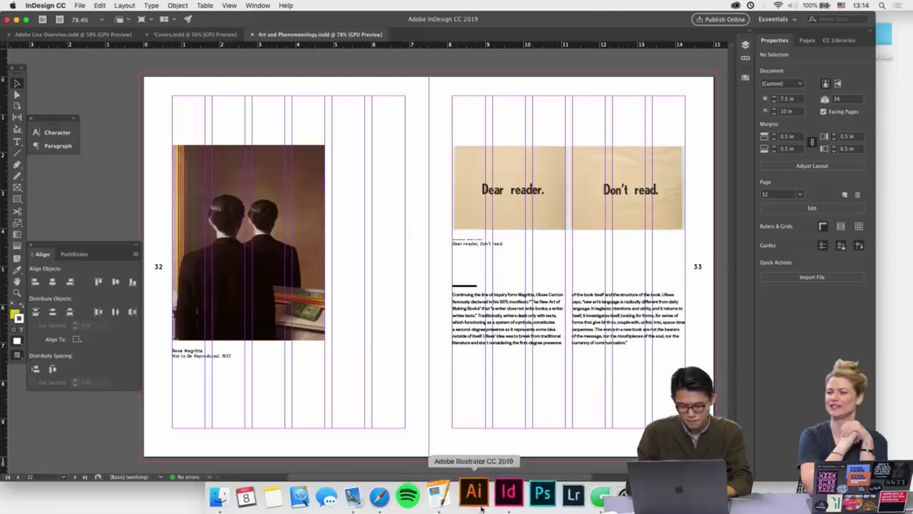
Copy the Magritte paragraph from the Pages manuscript and return to InDesign
left_click(450, 497)
scroll(465, 219, "up", 2)
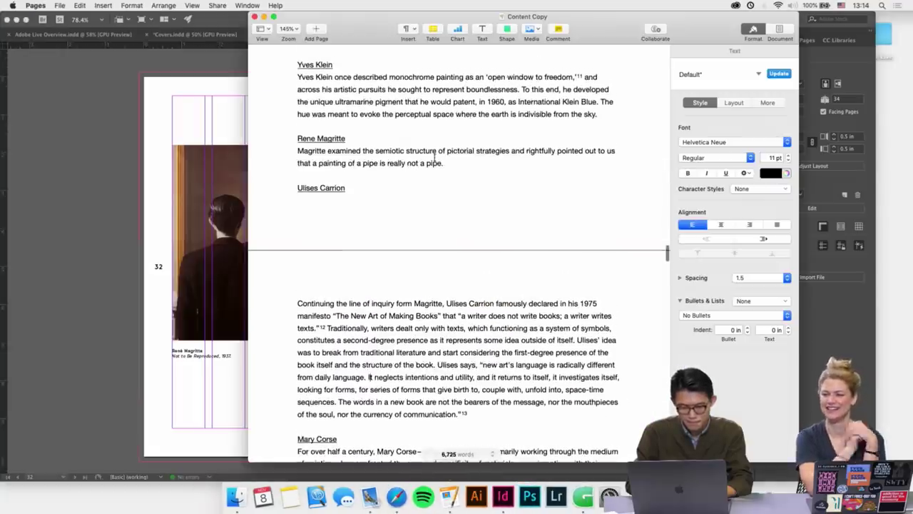
left_click_drag(460, 161, 286, 149)
key("super+c")
left_click(208, 298)
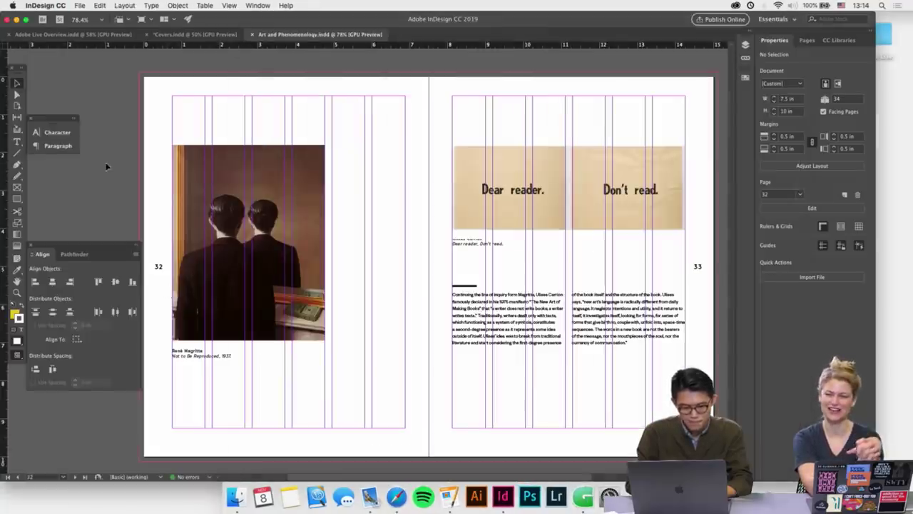
Duplicate page 33's body text frame onto page 32 and paste the Magritte paragraph into it
left_click(481, 315)
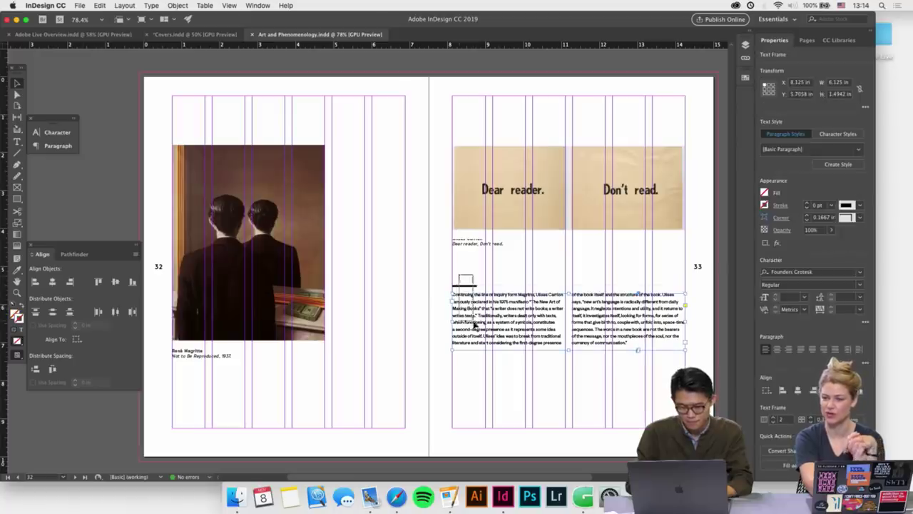
left_click_drag(475, 325, 245, 404)
triple_click(243, 400)
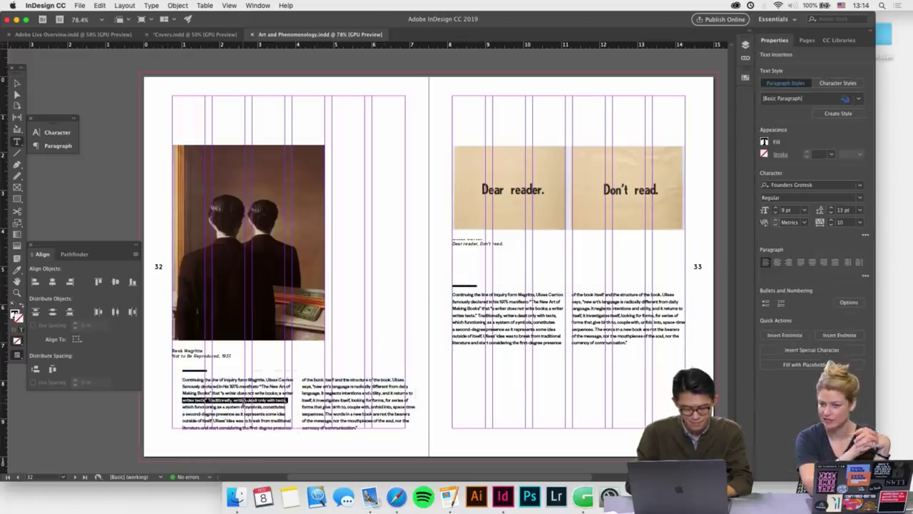
key("super+a")
key("super+v")
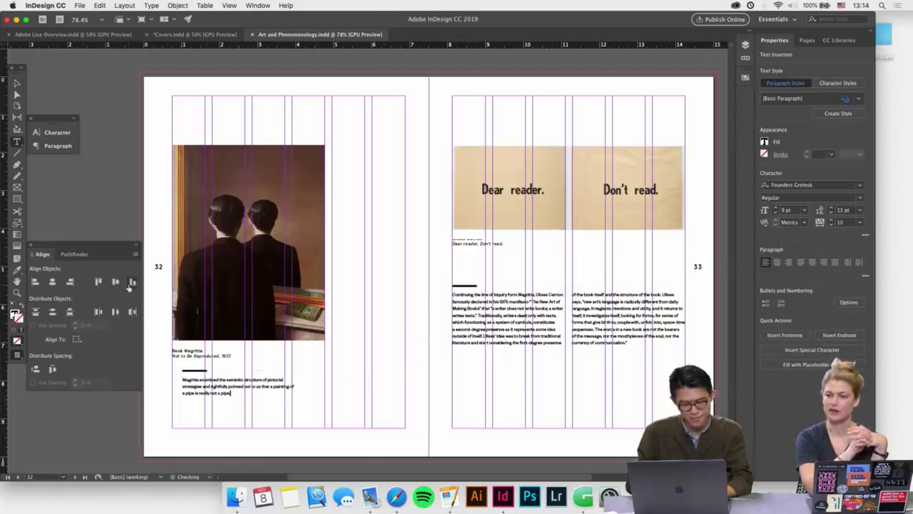
Dock the Character panel into the left panel column and reselect the pasted Magritte text
left_click(17, 83)
left_click(65, 136)
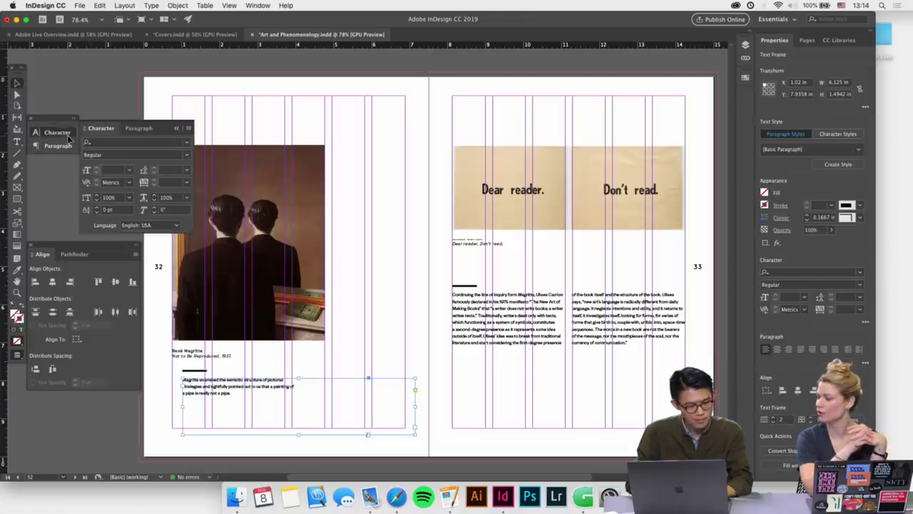
left_click(31, 120)
key("super+t")
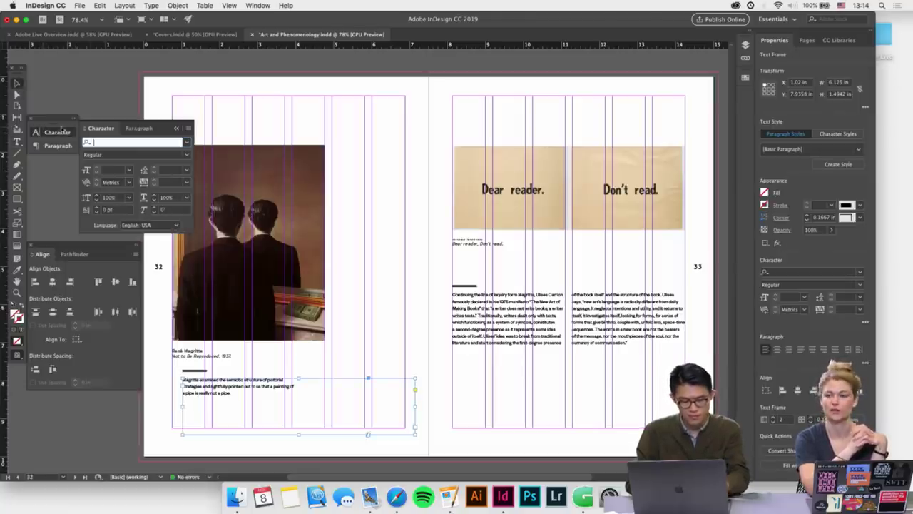
left_click(189, 128)
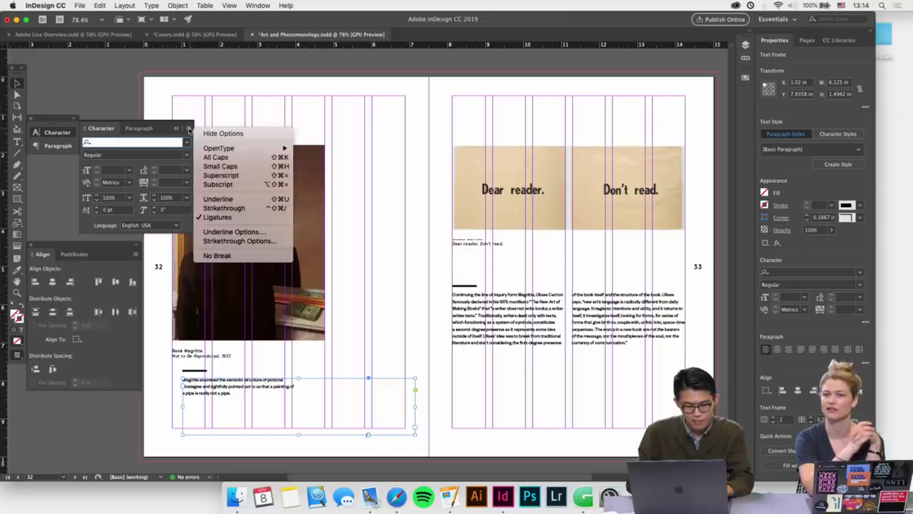
key("Escape")
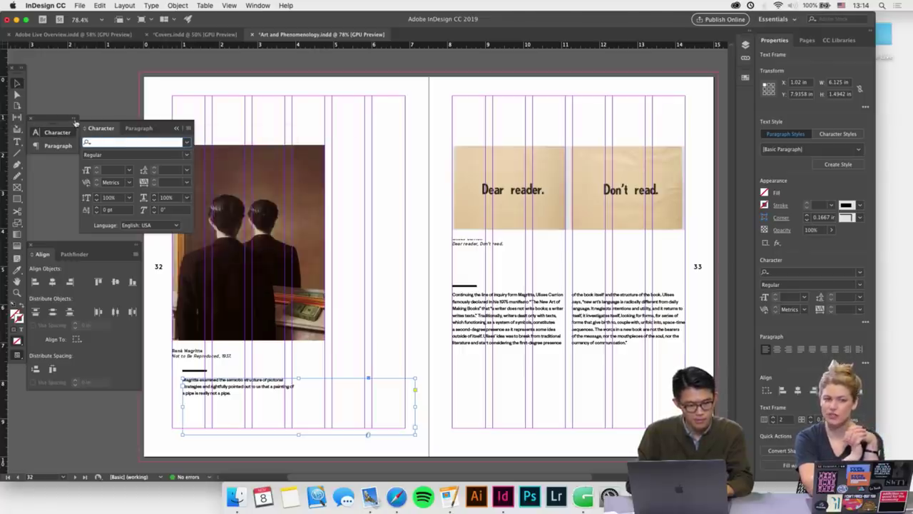
left_click_drag(76, 123, 72, 120)
double_click(283, 398)
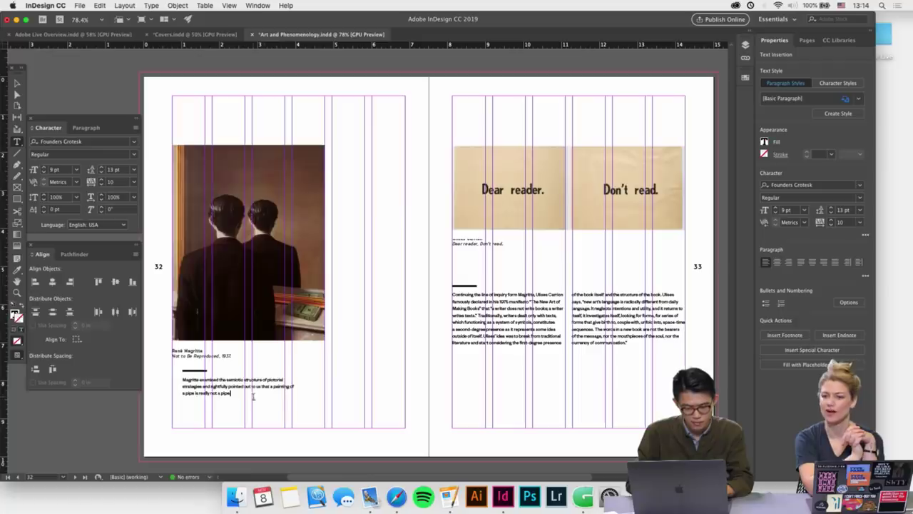
key("super+a")
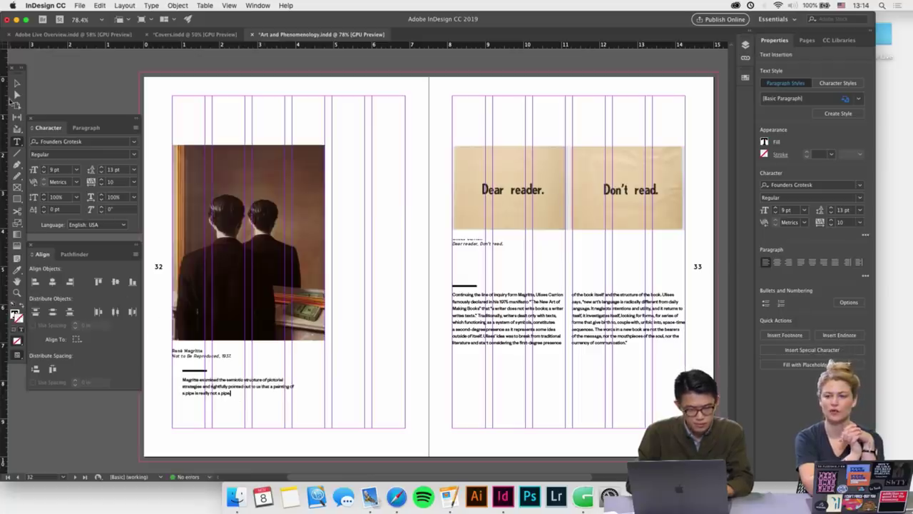
left_click(17, 83)
scroll(224, 160, "up", 3)
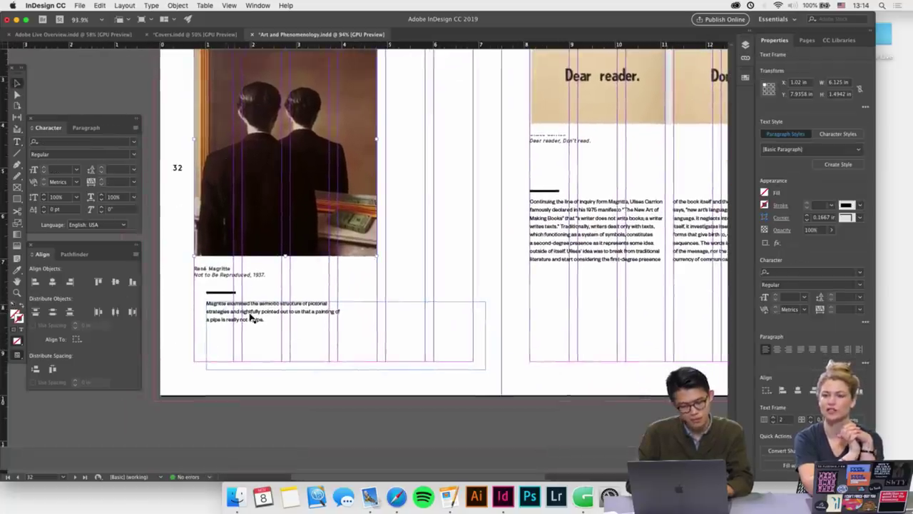
Align the Magritte rule and body text with the caption's left edge and shrink the body frame
left_click(214, 275)
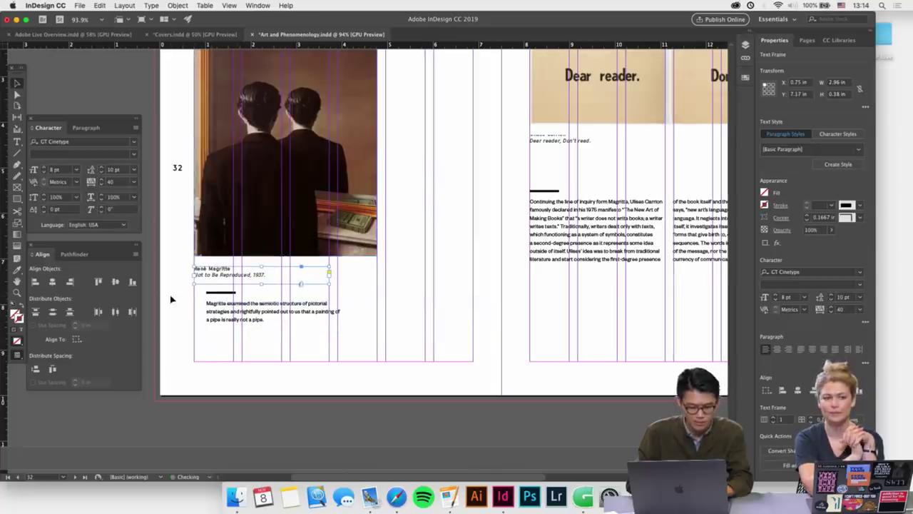
left_click(265, 333)
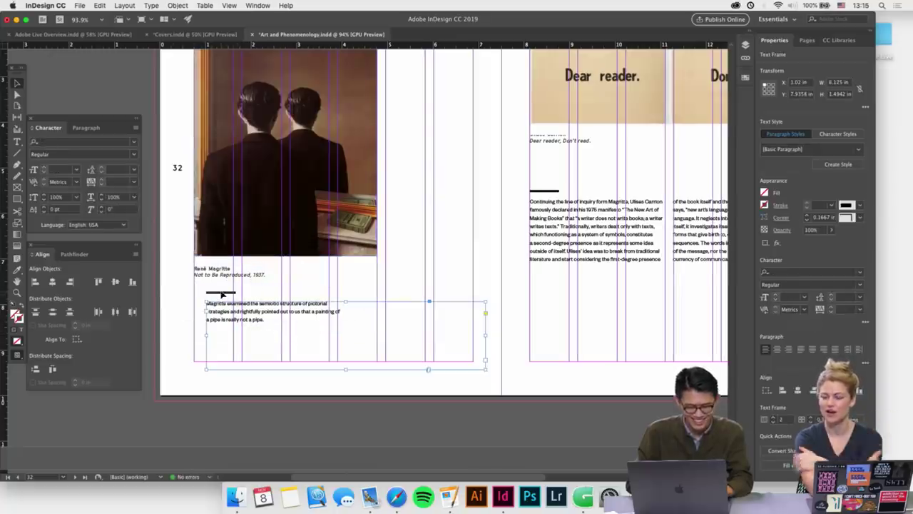
left_click(218, 293, "shift")
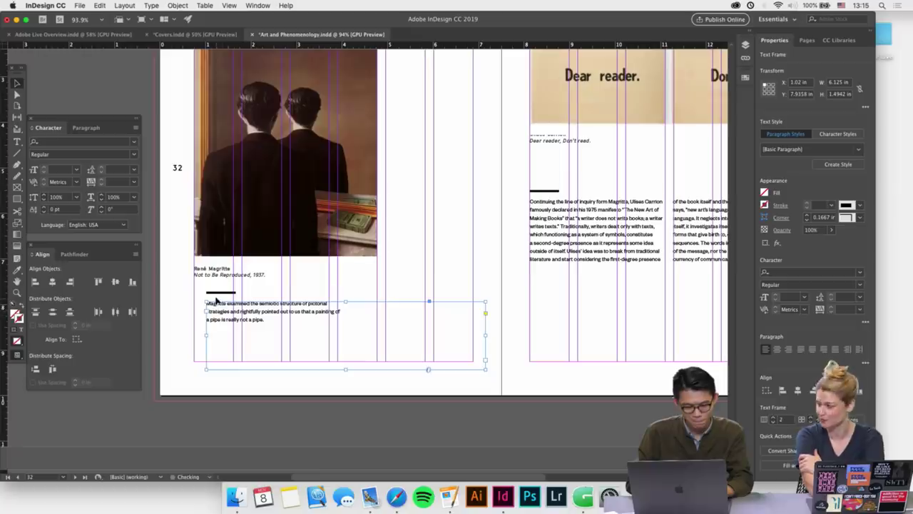
left_click_drag(237, 320, 224, 323)
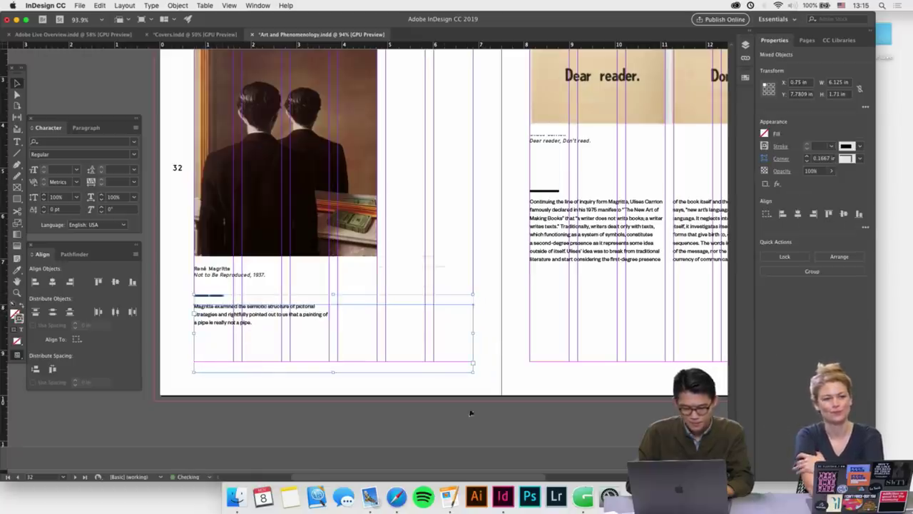
left_click(468, 345)
left_click_drag(471, 372, 329, 347)
left_click(403, 345)
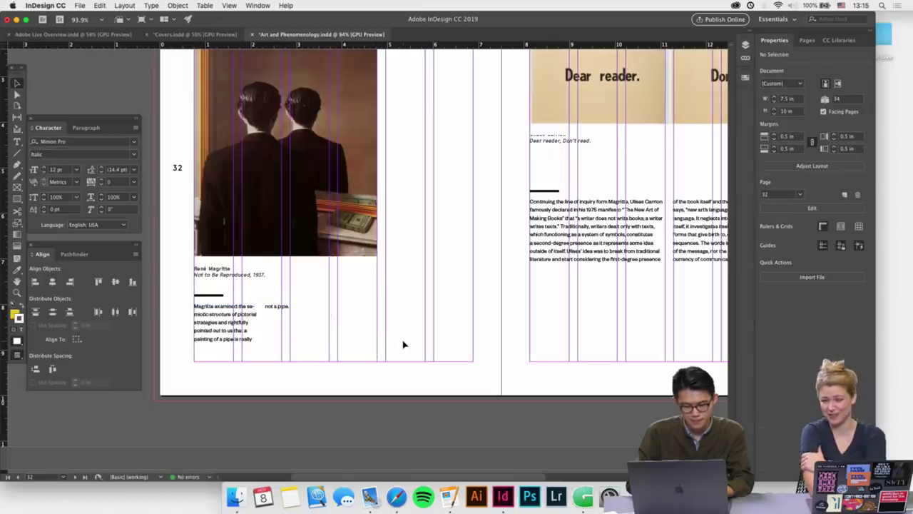
Change the Magritte body text frame to a single column, testing a wider width before restoring it
scroll(391, 343, "up", 2)
scroll(391, 343, "left", 1)
scroll(391, 343, "down", 1)
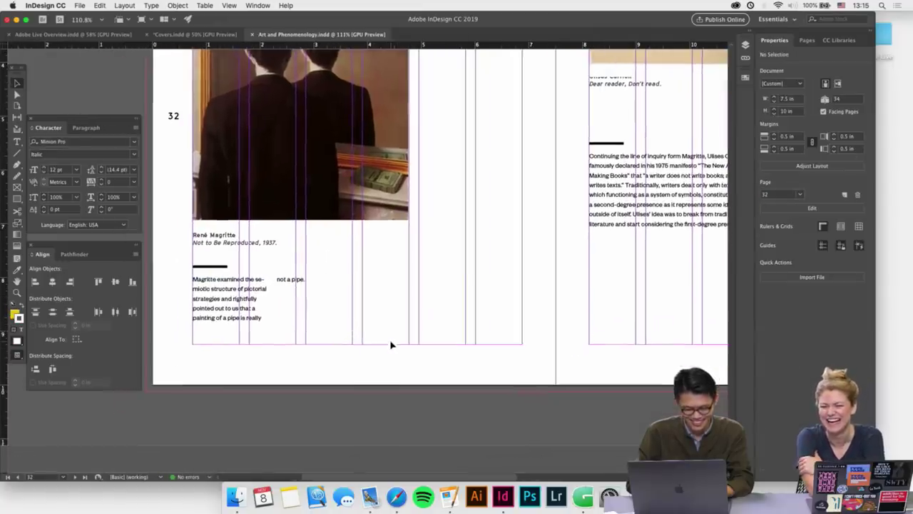
left_click(323, 291)
left_click(775, 422)
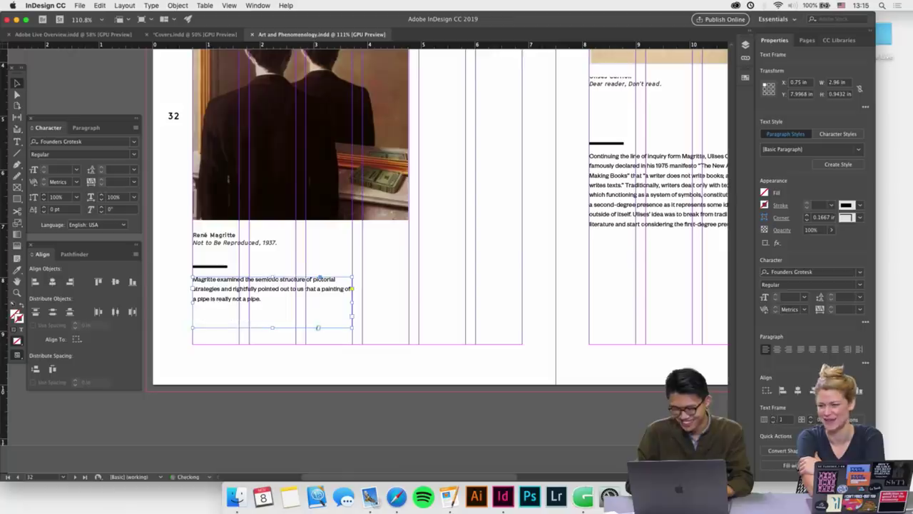
left_click(300, 330)
left_click(281, 324)
scroll(280, 328, "up", 1)
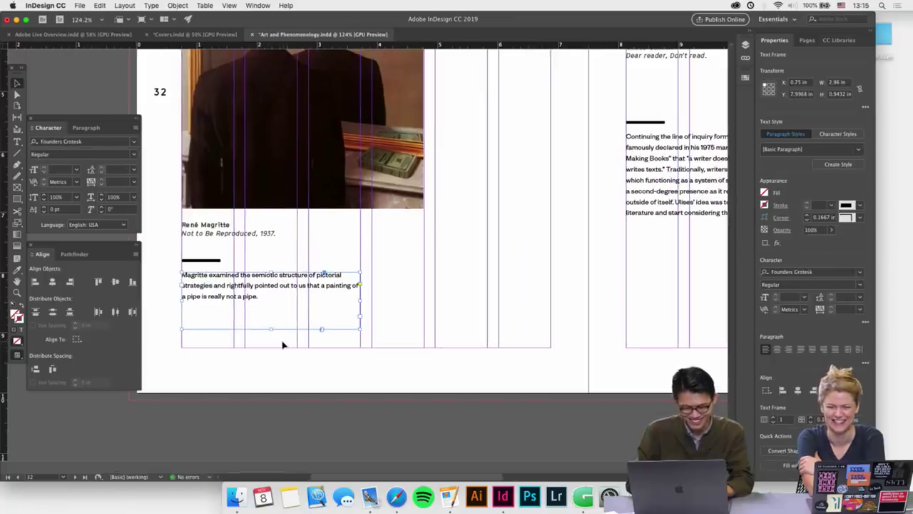
scroll(338, 317, "up", 1)
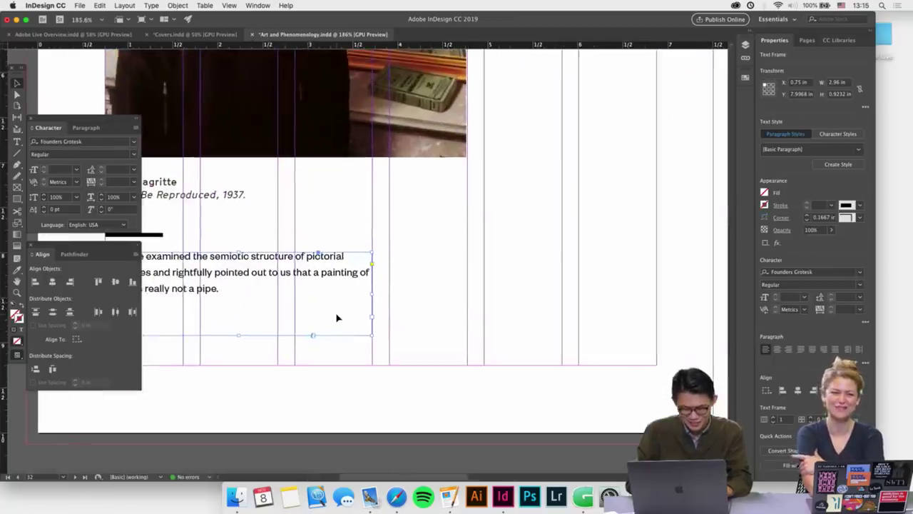
mouse_move(371, 294)
left_mouse_down()
mouse_move(381, 294)
mouse_move(372, 294)
left_mouse_up()
left_click(423, 302)
scroll(424, 302, "down", 1)
Insert a forced line break before 'strategies' so it stays unhyphenated in the Magritte paragraph
double_click(356, 291)
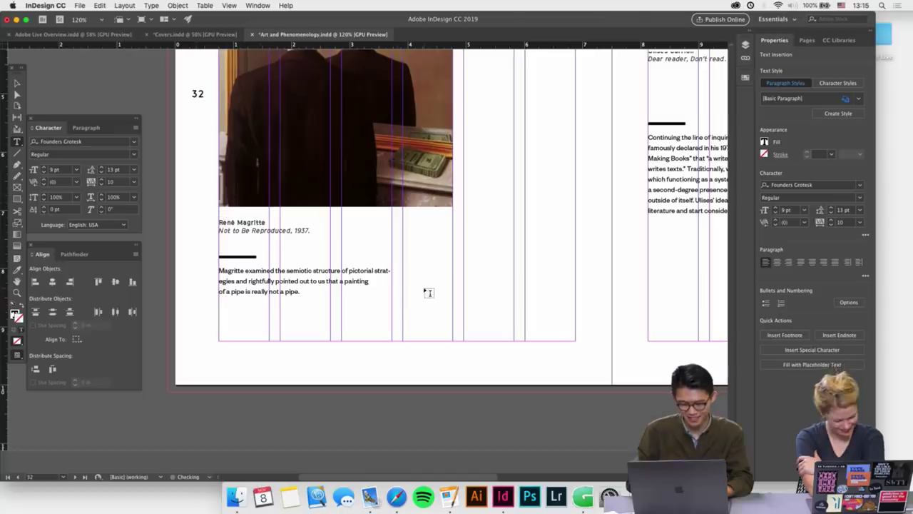
left_click(374, 271)
key("shift+Return")
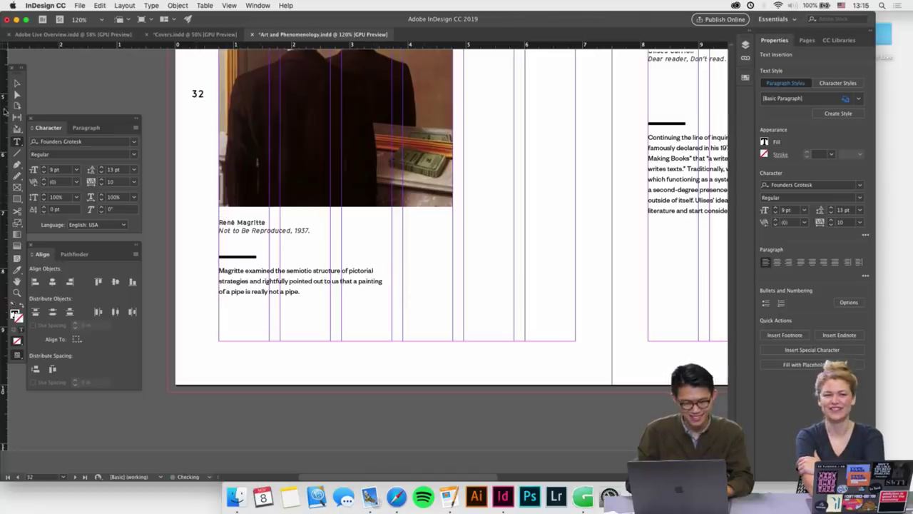
left_click(17, 84)
left_click(448, 240)
Nudge the Ulises Carrion caption frame on page 33 slightly upward
scroll(449, 240, "down", 2)
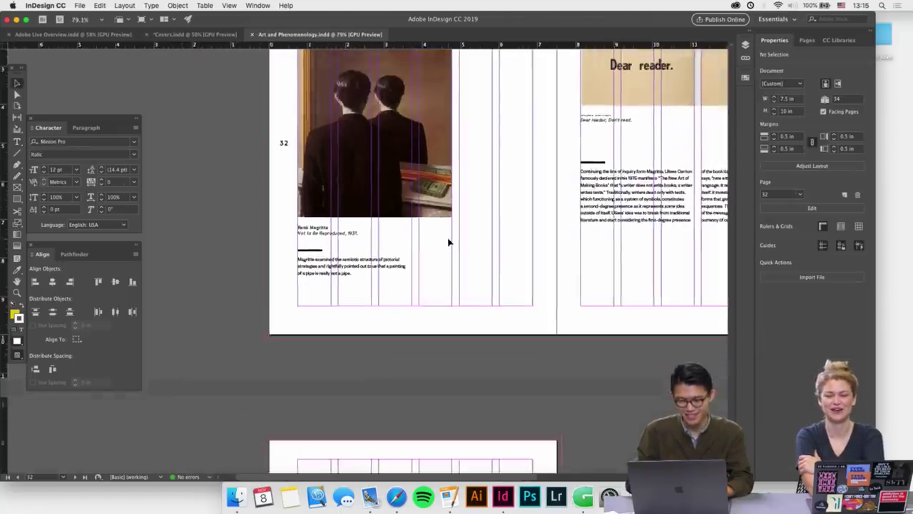
scroll(449, 243, "up", 5)
scroll(449, 242, "left", 2)
scroll(459, 268, "down", 2)
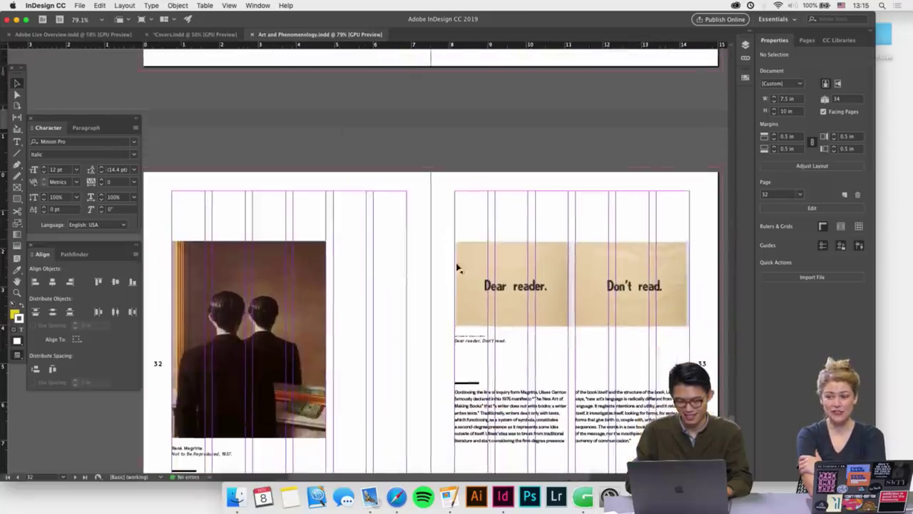
left_click(481, 341)
scroll(481, 341, "up", 3)
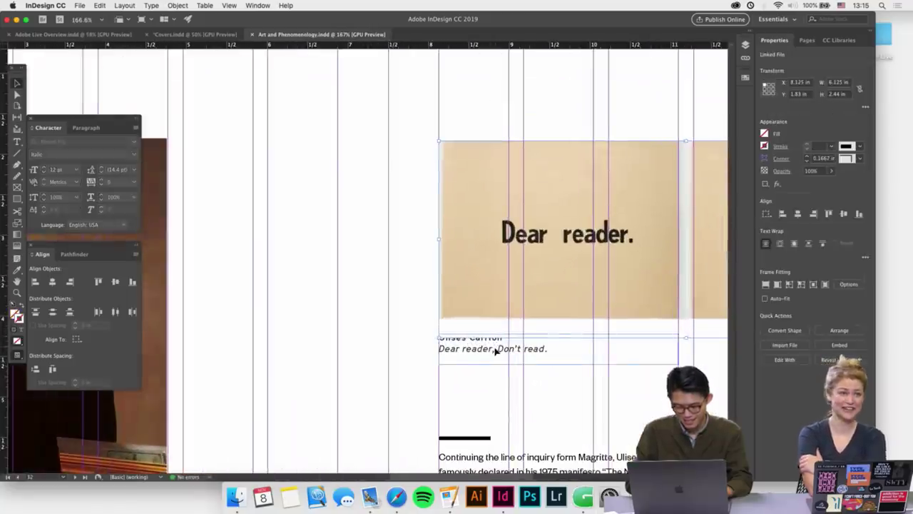
left_click(495, 349)
key("shift+Up")
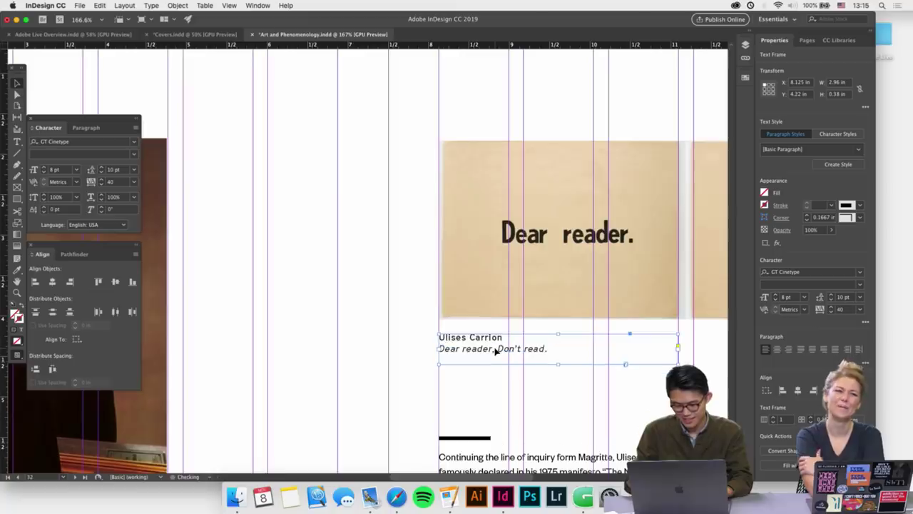
left_click(392, 326)
scroll(392, 326, "down", 3)
scroll(391, 326, "up", 10)
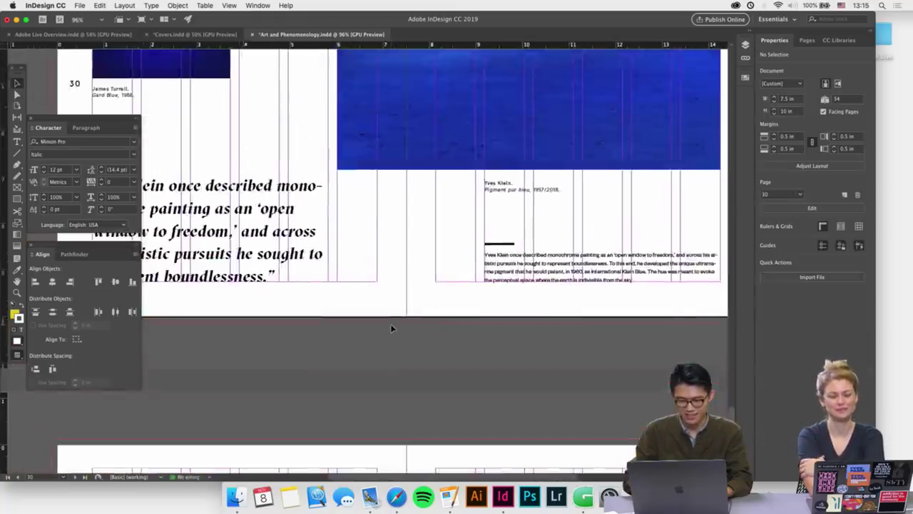
scroll(392, 329, "up", 10)
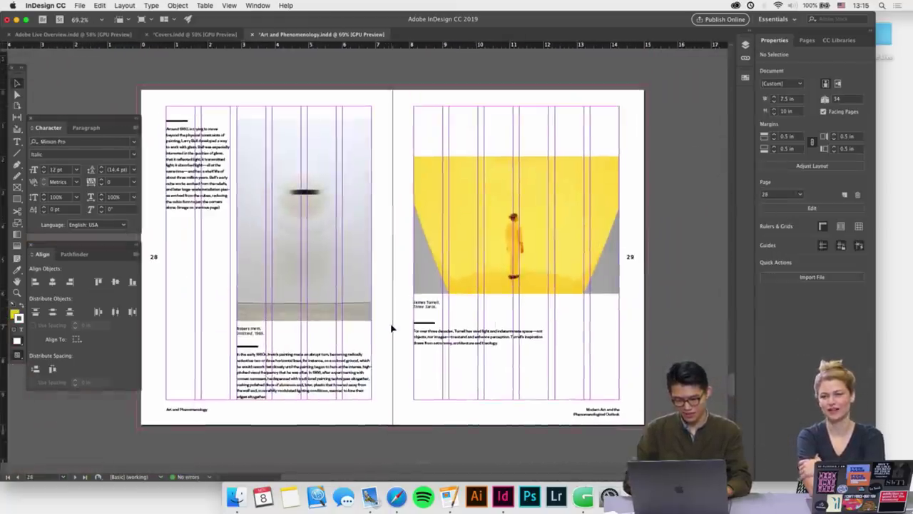
Give the short rule above the Turrell paragraph the yellow sampled from the photo
scroll(392, 328, "up", 2)
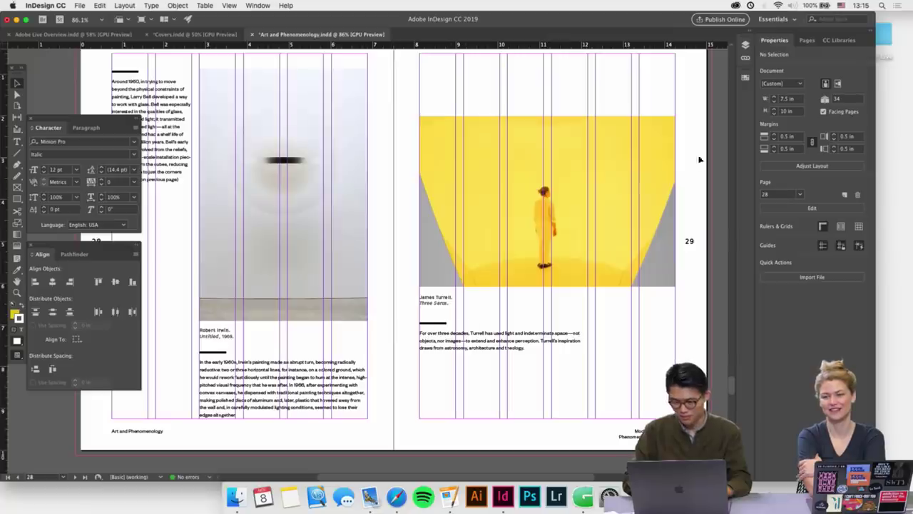
left_click(424, 324)
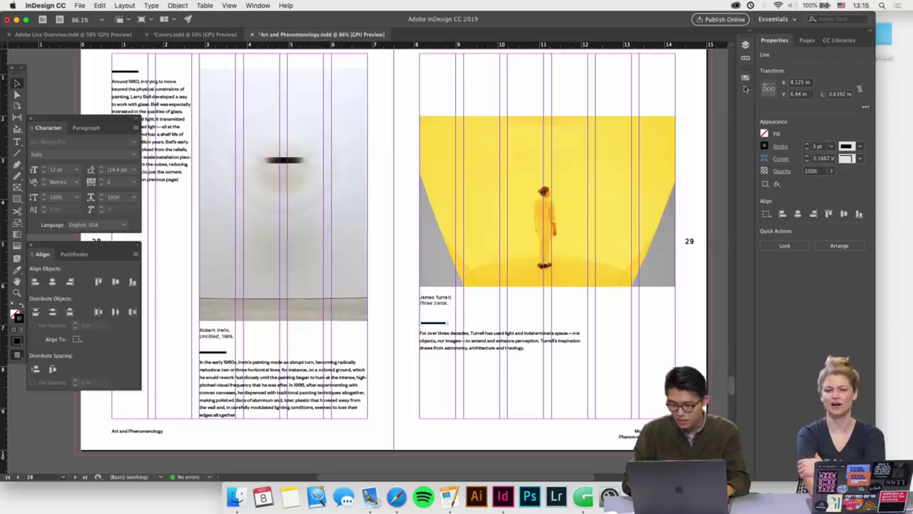
left_click(745, 78)
scroll(550, 200, "right", 3)
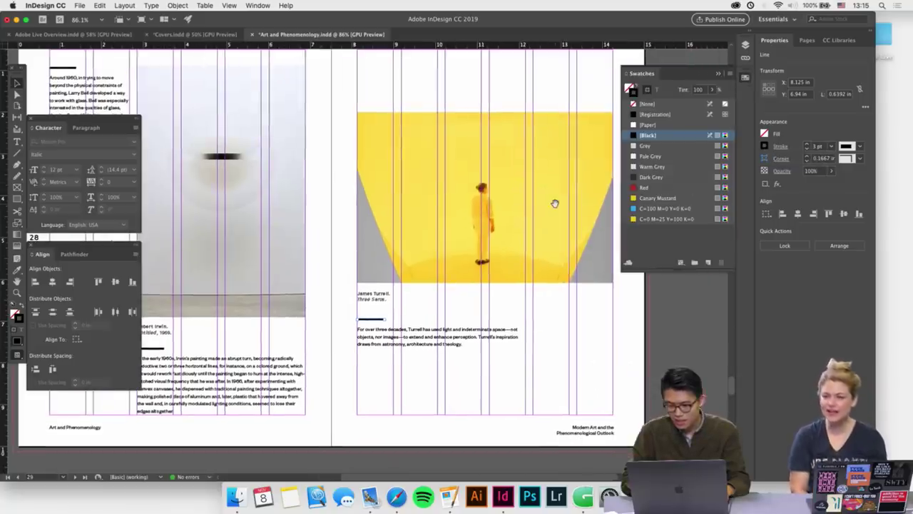
key("i")
left_click(545, 183)
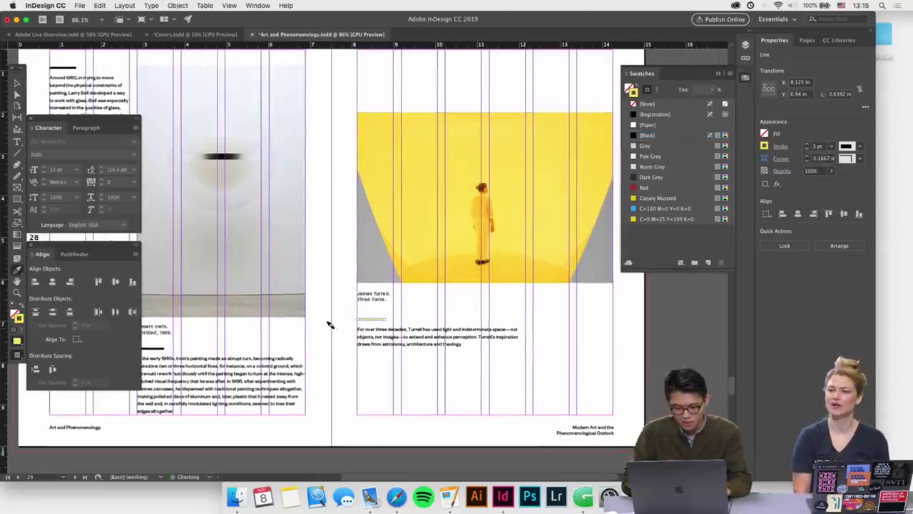
key("v")
Recolour the short rules above the Irwin and Schwitters texts with colours sampled from their images
left_click(283, 397)
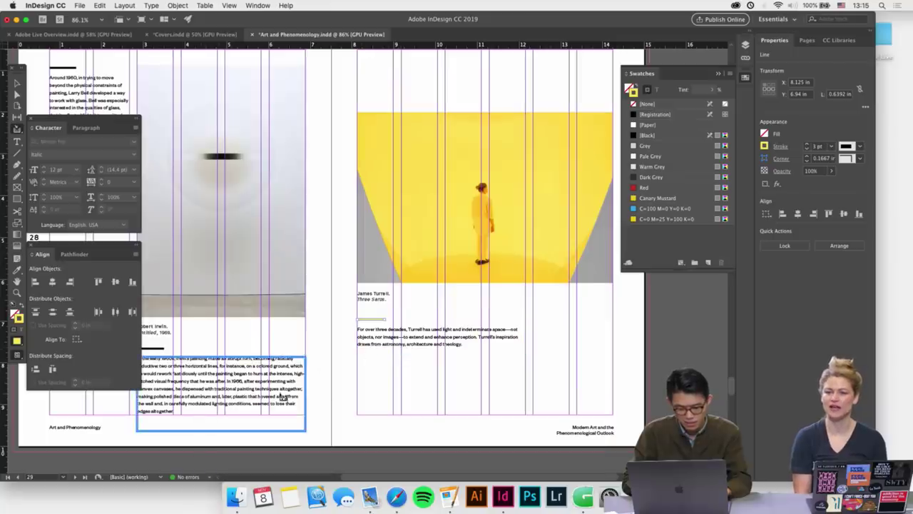
left_click(365, 396)
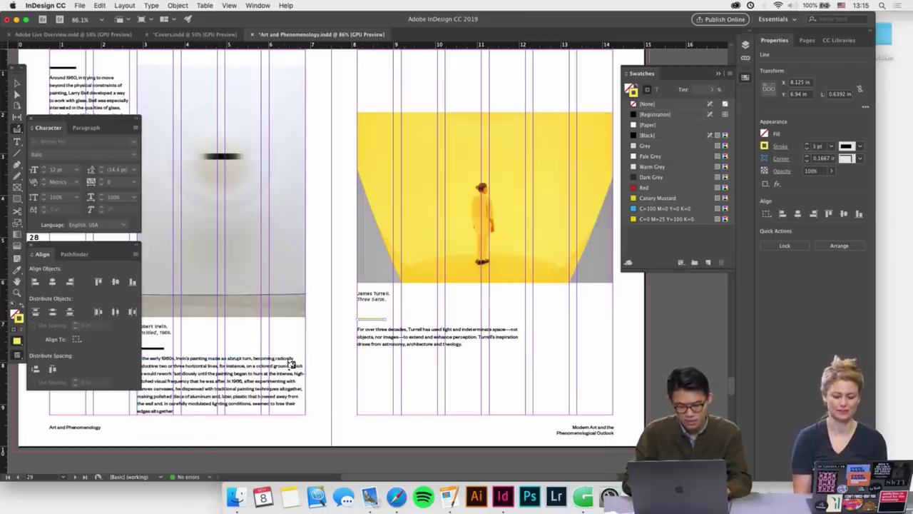
scroll(330, 371, "up", 3)
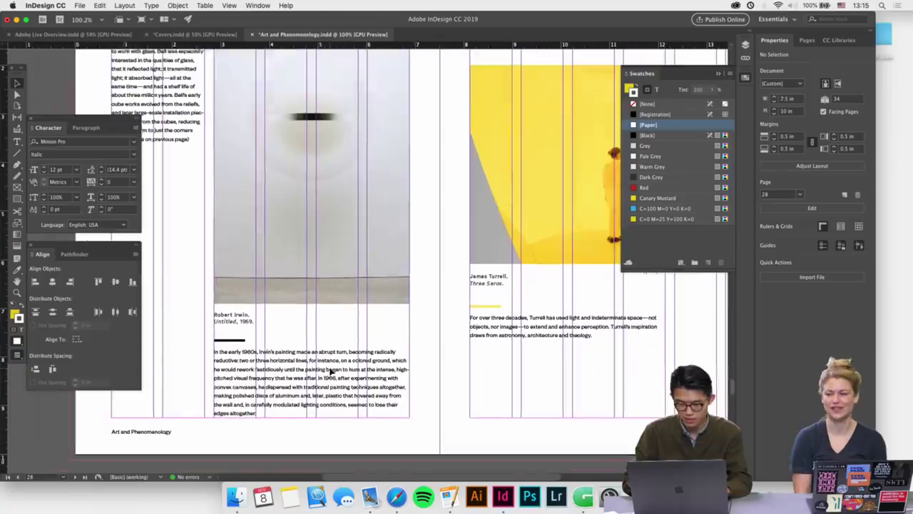
left_click(229, 341)
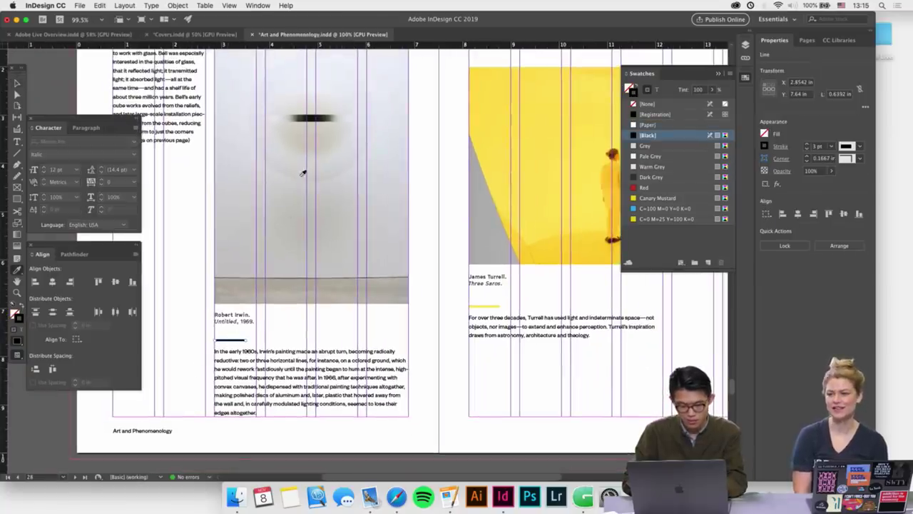
key("Delete")
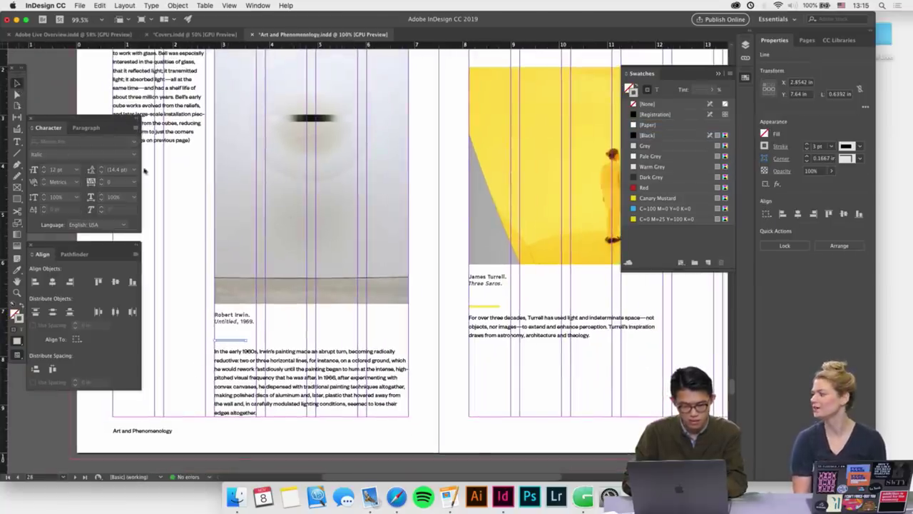
scroll(241, 265, "down", 3)
scroll(241, 265, "down", 5)
scroll(240, 264, "up", 2)
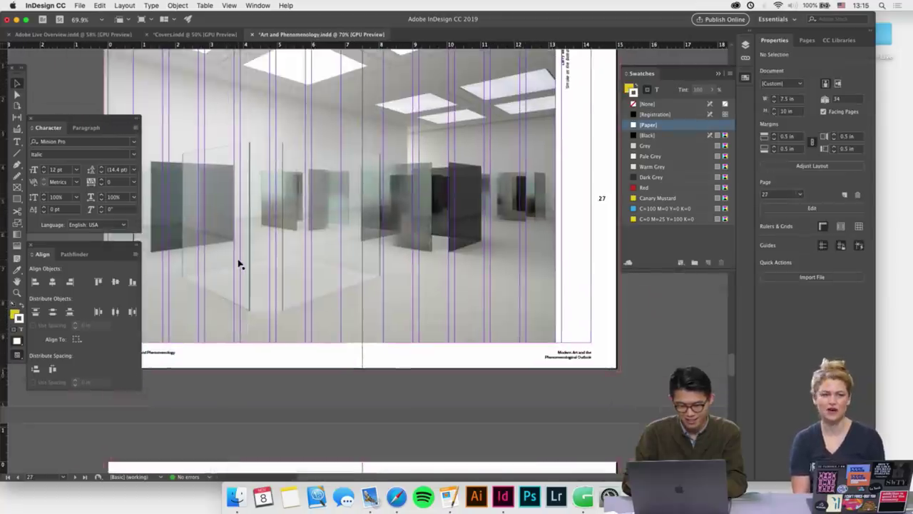
scroll(389, 279, "up", 5)
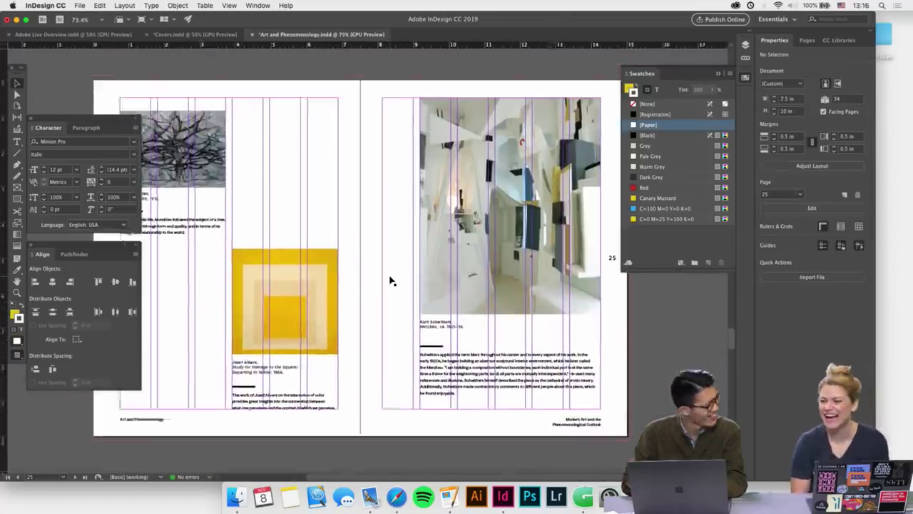
scroll(390, 280, "up", 2)
left_click(441, 342)
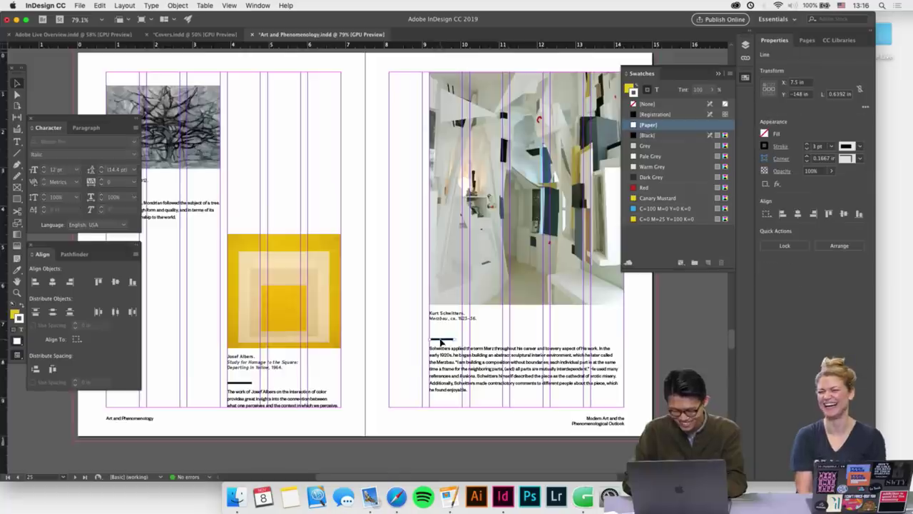
scroll(441, 342, "up", 3)
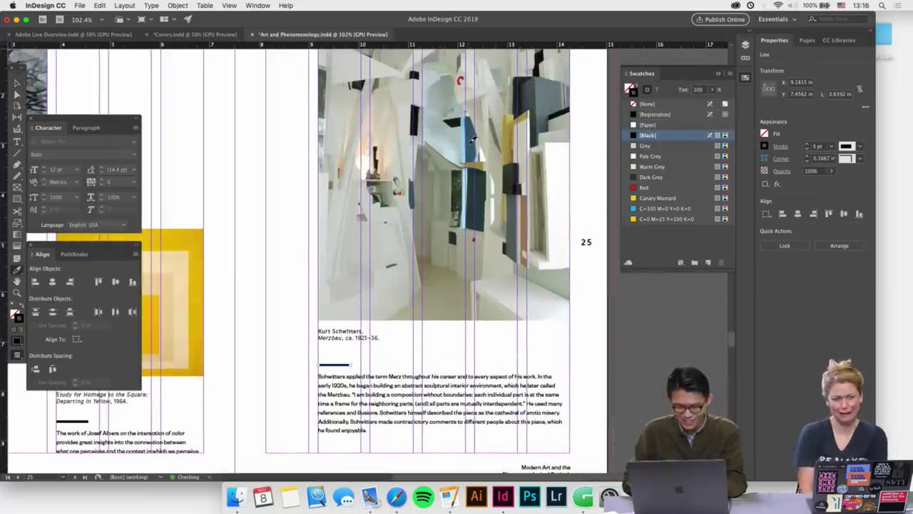
key("super+shift+a")
Colour the Josef Albers caption rule yellow and the Mondrian caption rule grey from their paintings
scroll(295, 265, "down", 3)
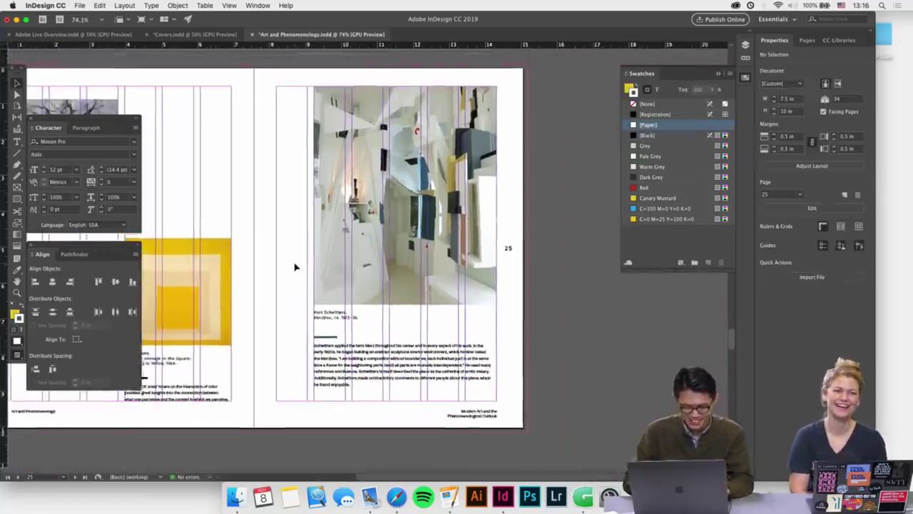
scroll(295, 265, "up", 1)
left_click(266, 347)
scroll(265, 347, "up", 3)
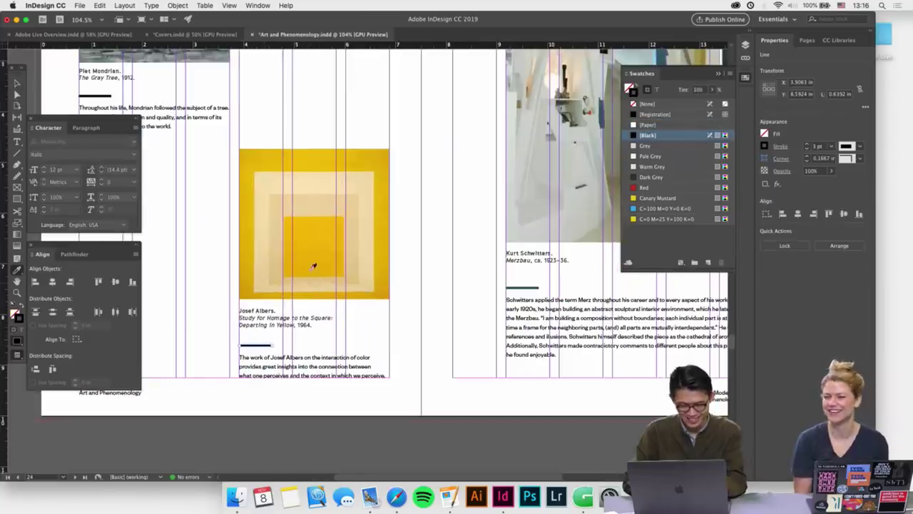
left_click(313, 265)
left_click(190, 178)
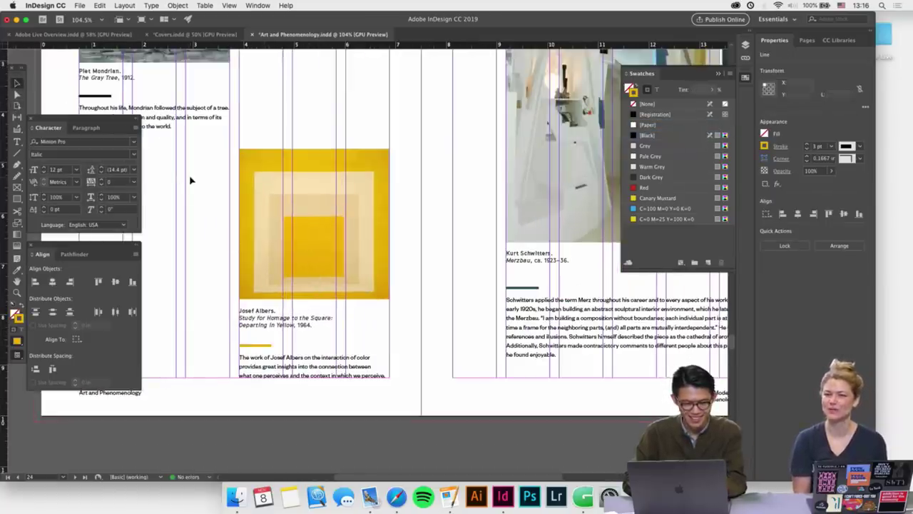
scroll(190, 178, "up", 2)
scroll(190, 178, "left", 3)
left_click(200, 169)
scroll(200, 168, "up", 3)
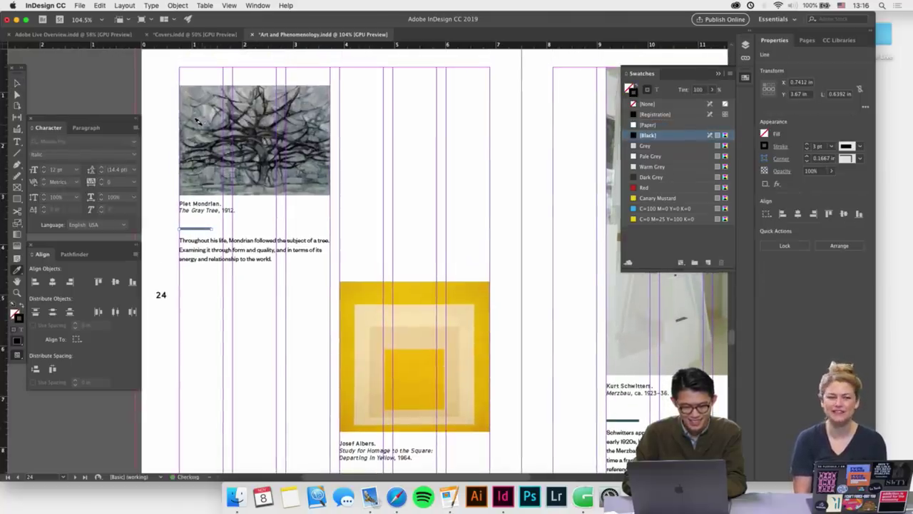
left_click(198, 122)
left_click(375, 197)
Scroll back to the Robert Irwin spread and check the black rule above its paragraph
scroll(376, 197, "down", 2)
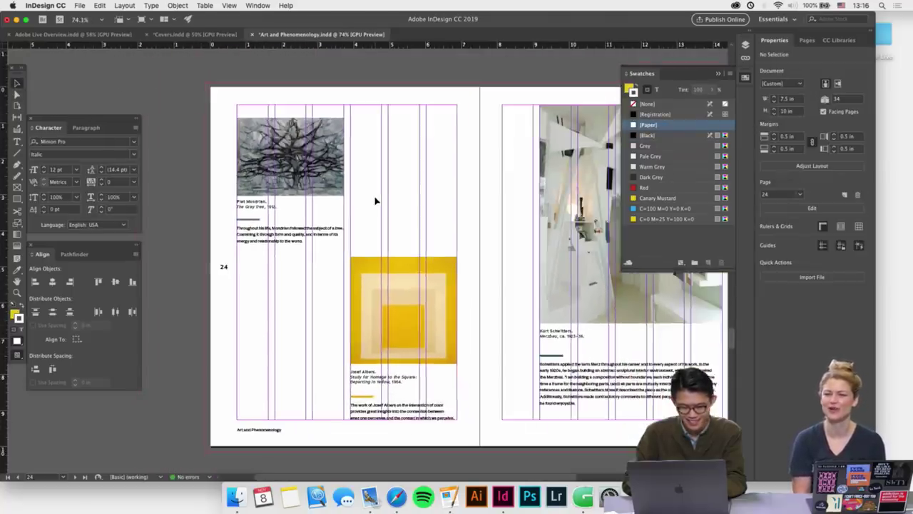
scroll(376, 201, "up", 5)
scroll(376, 202, "up", 10)
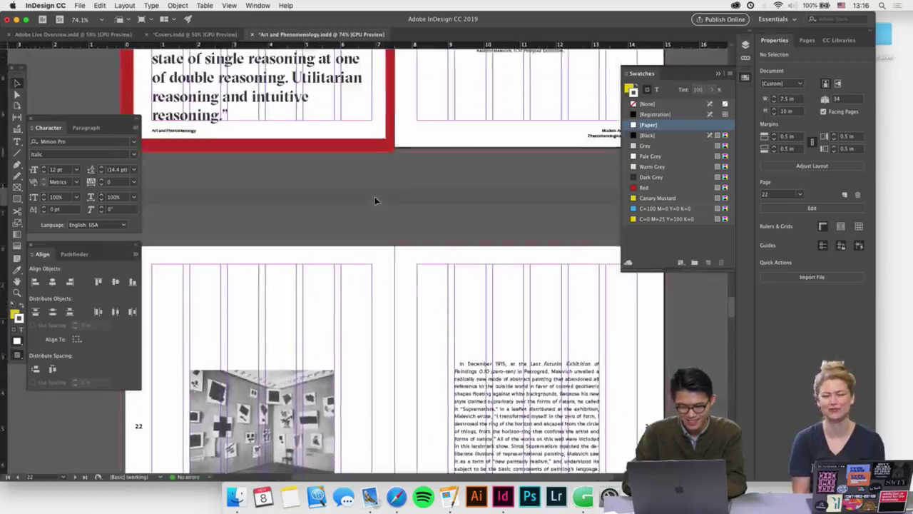
scroll(375, 201, "up", 20)
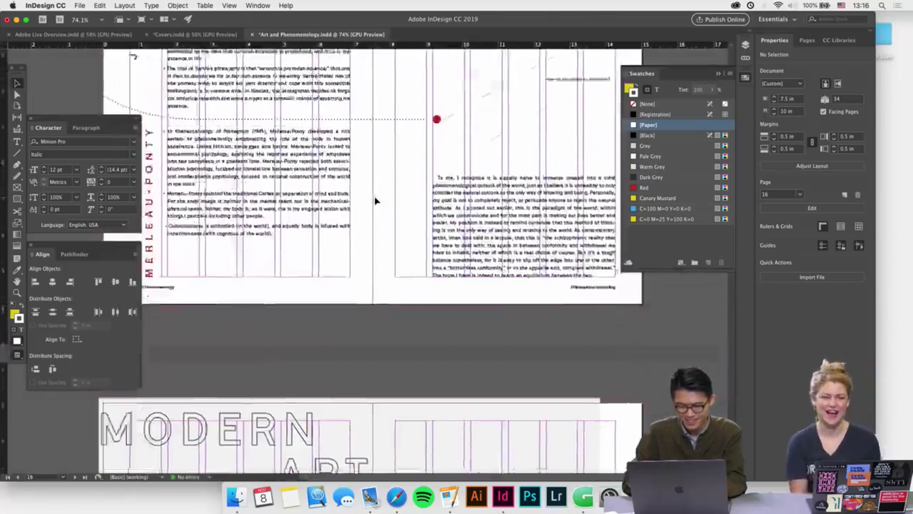
scroll(376, 201, "up", 20)
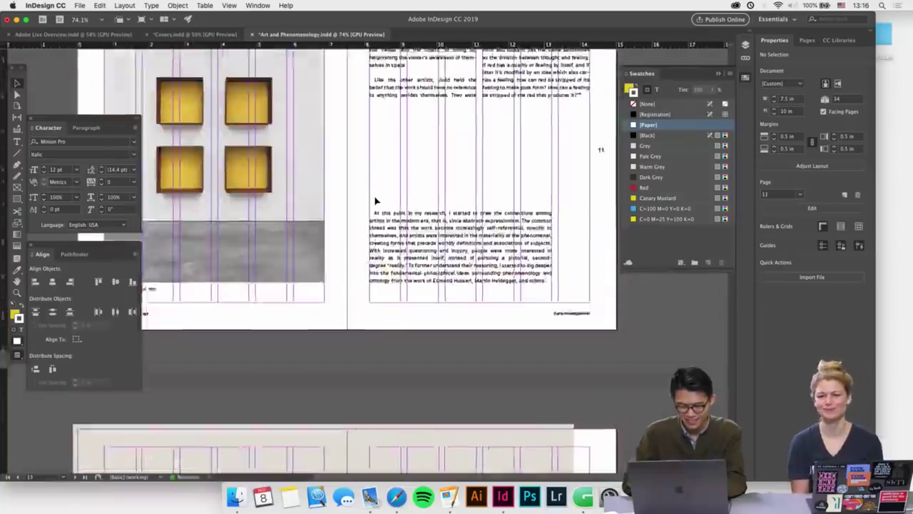
scroll(265, 285, "up", 5)
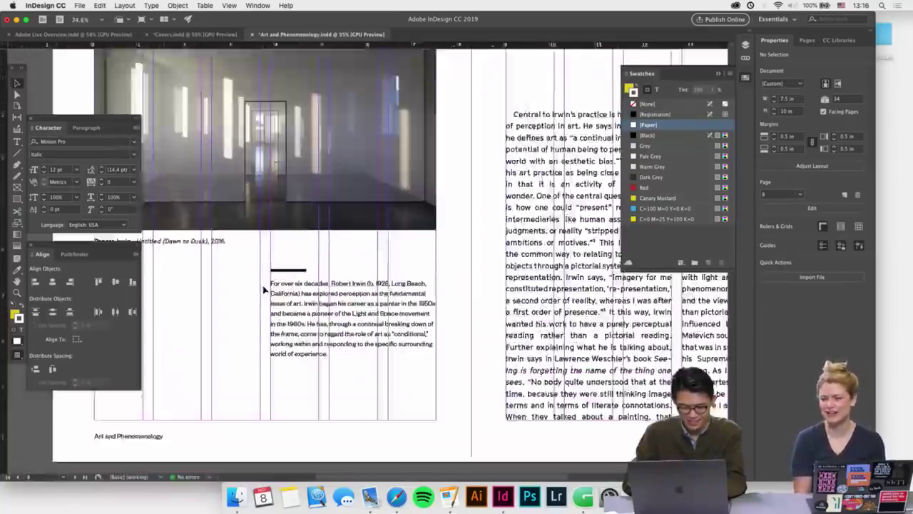
left_click(293, 266)
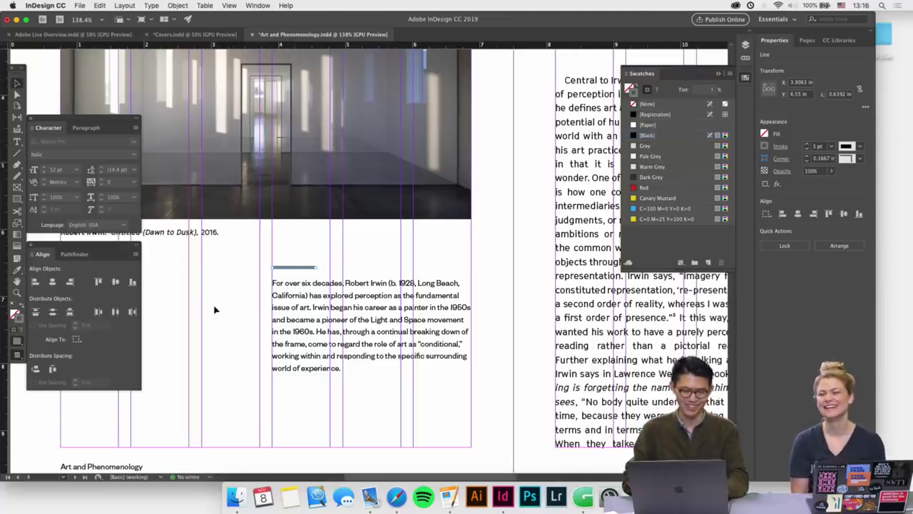
left_click(250, 350)
Scroll down through the spreads until the Yves Klein pages 30–31 are showing
scroll(249, 350, "down", 5)
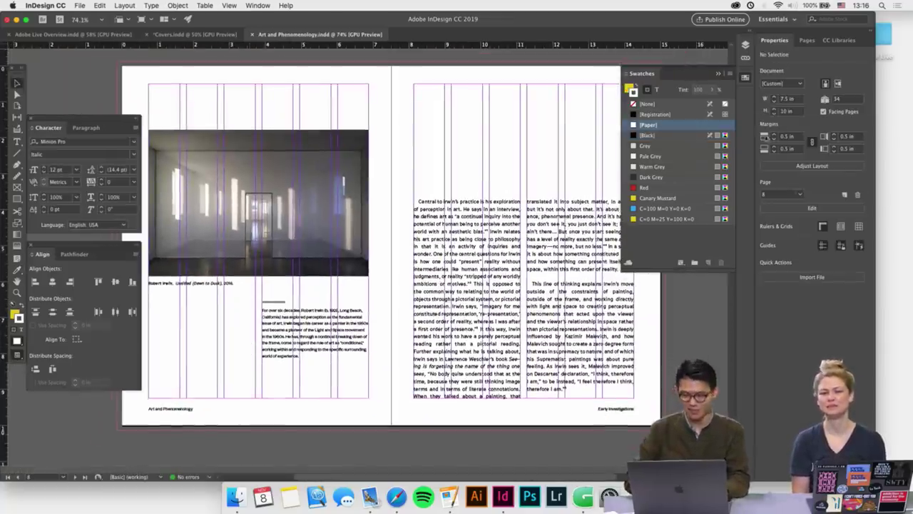
scroll(694, 296, "up", 2)
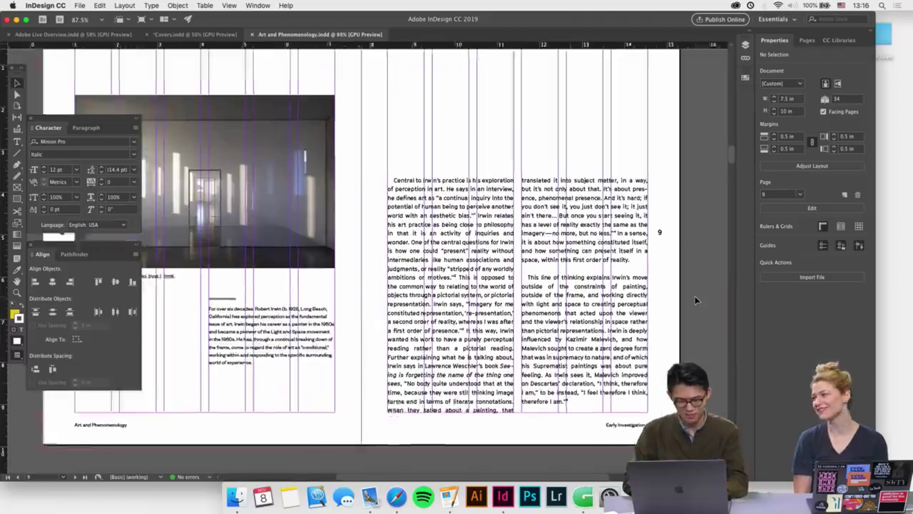
scroll(697, 300, "left", 2)
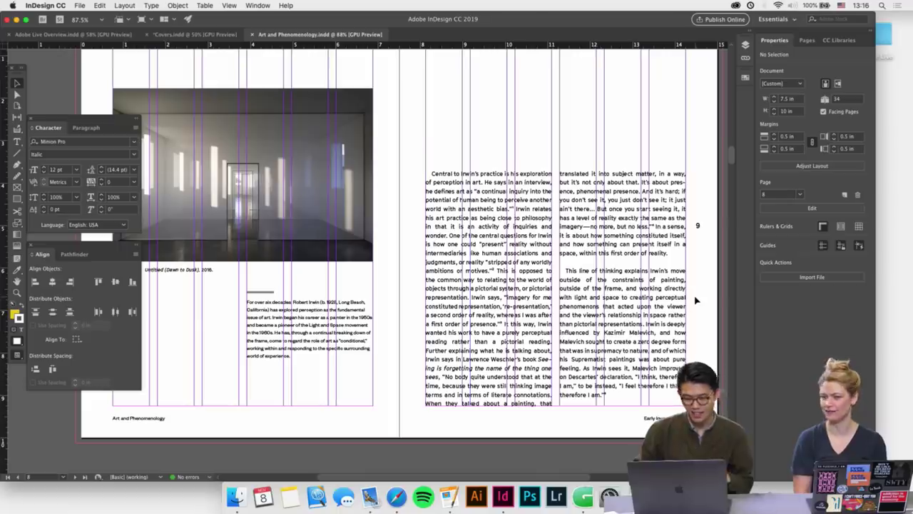
scroll(695, 300, "down", 1)
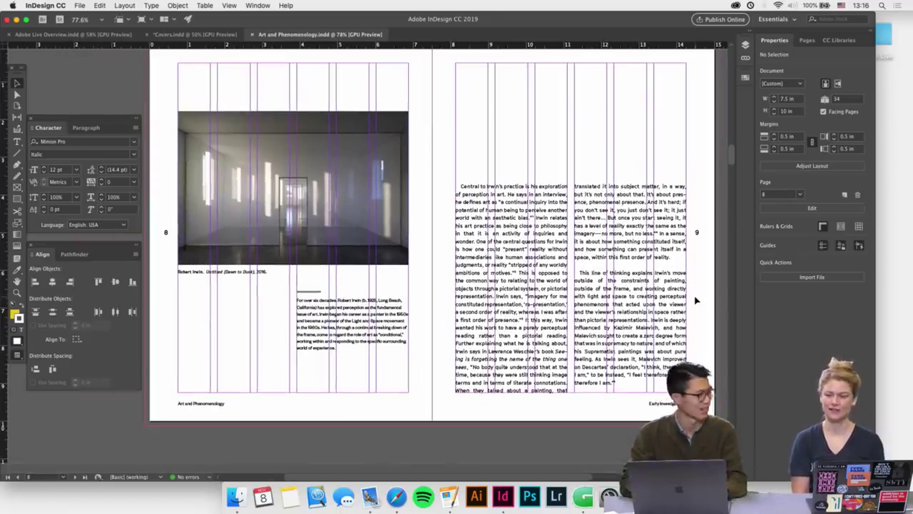
scroll(696, 300, "down", 15)
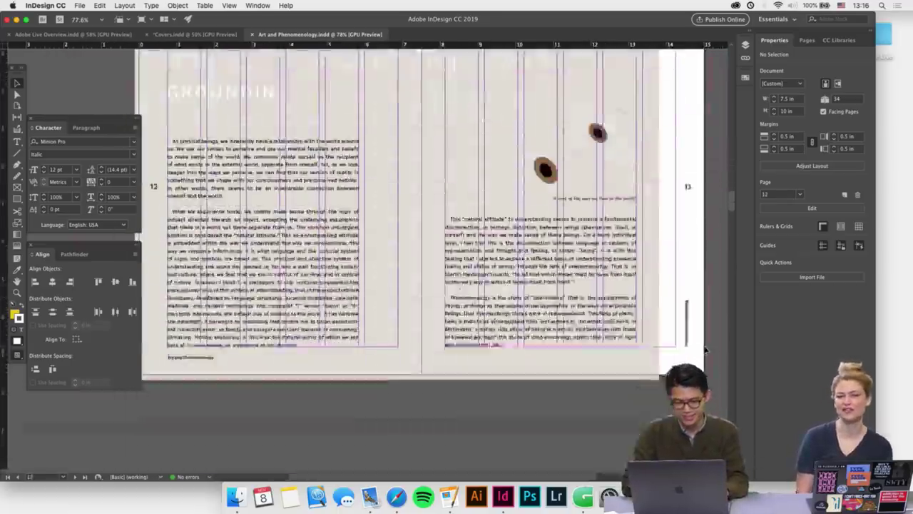
scroll(704, 350, "down", 15)
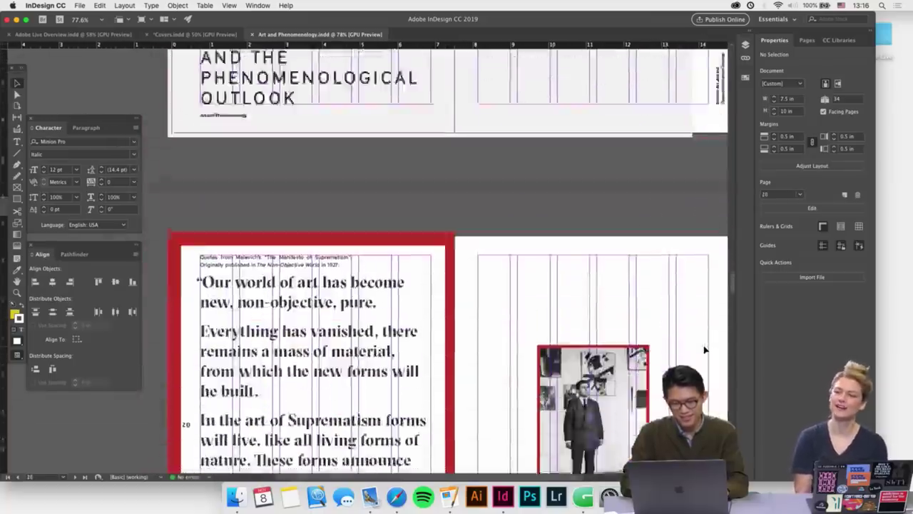
scroll(704, 350, "down", 10)
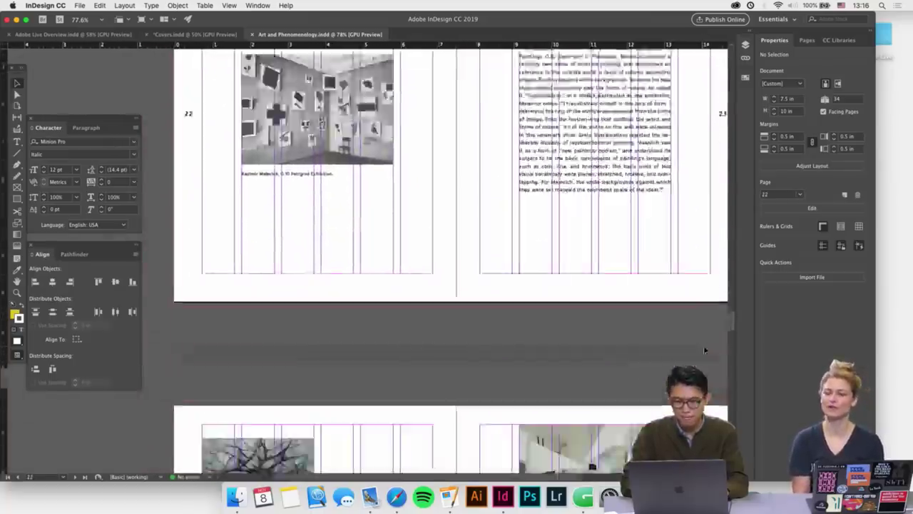
scroll(705, 349, "down", 10)
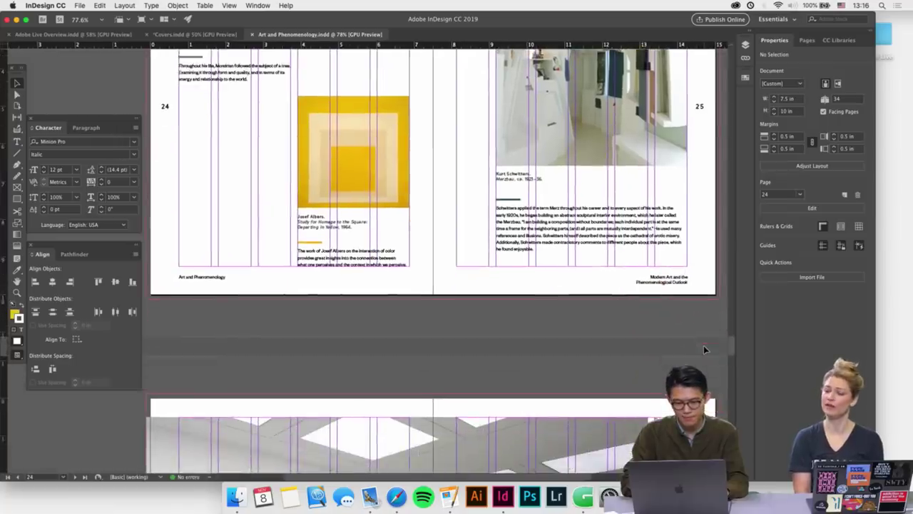
scroll(704, 350, "down", 6)
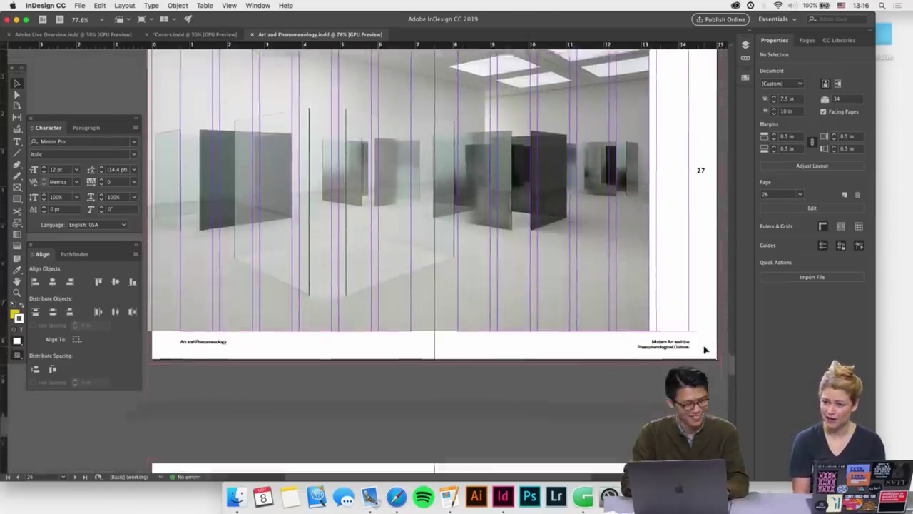
scroll(705, 350, "down", 10)
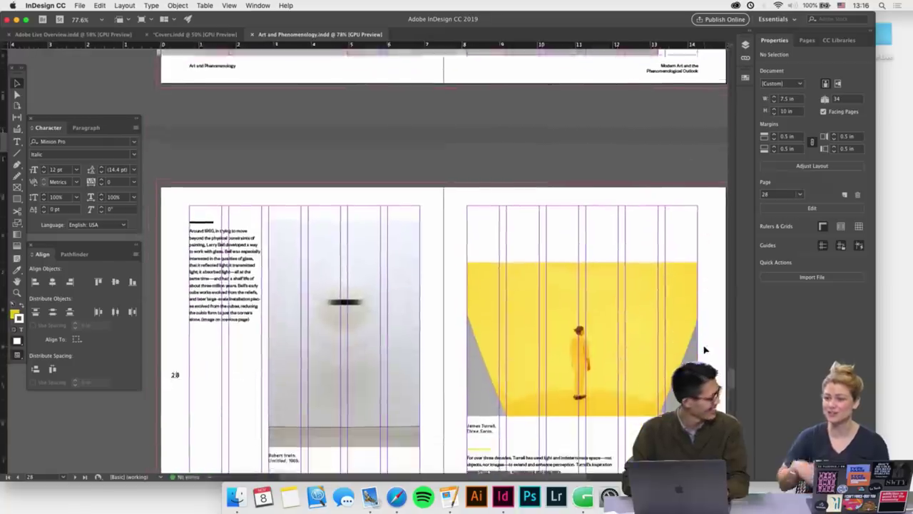
scroll(703, 350, "down", 10)
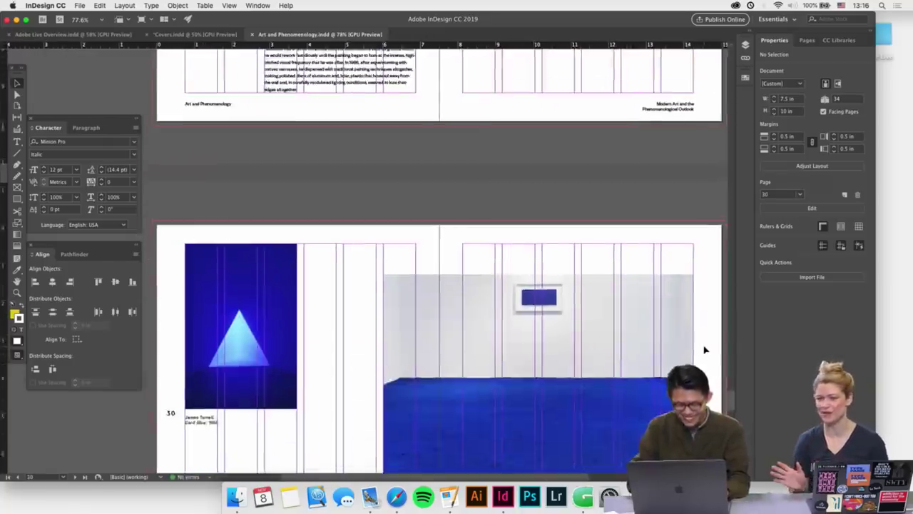
scroll(449, 294, "up", 2)
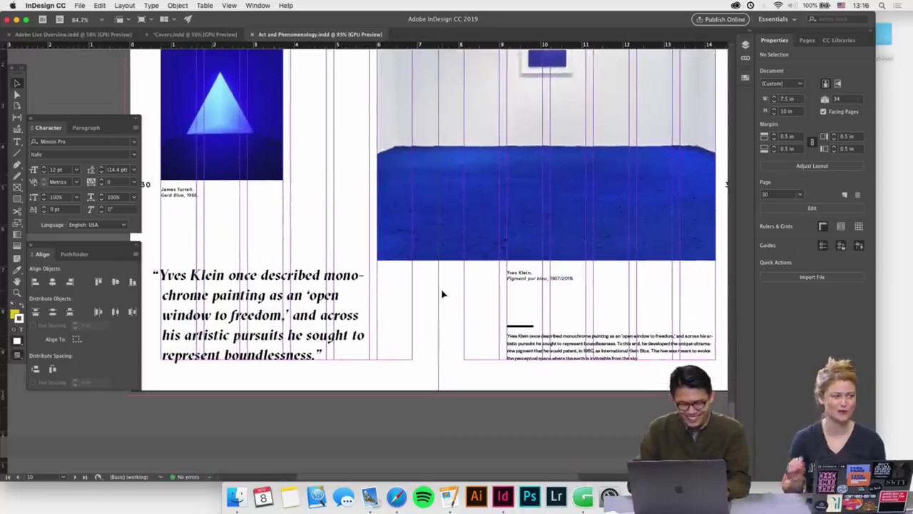
Give the short rule above the Yves Klein text the blue sampled from the Klein image
left_click(530, 329)
scroll(525, 332, "up", 1)
key("i")
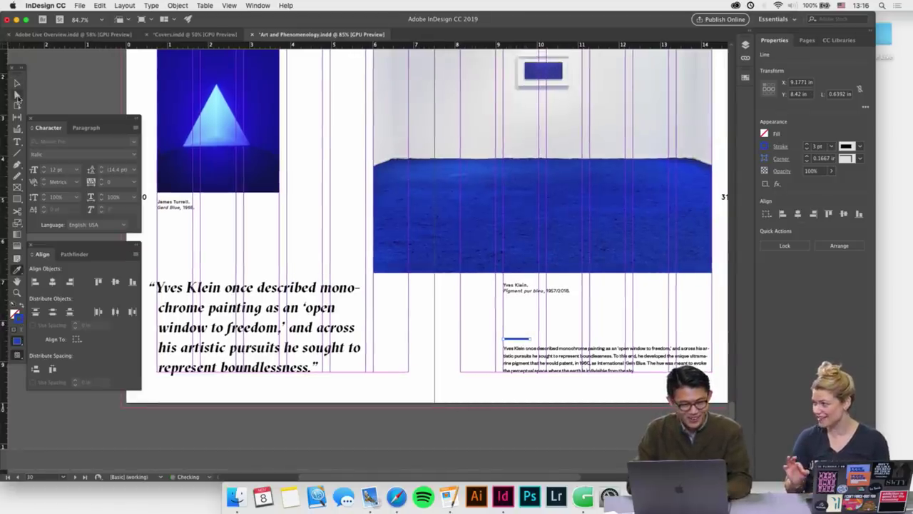
left_click(421, 331)
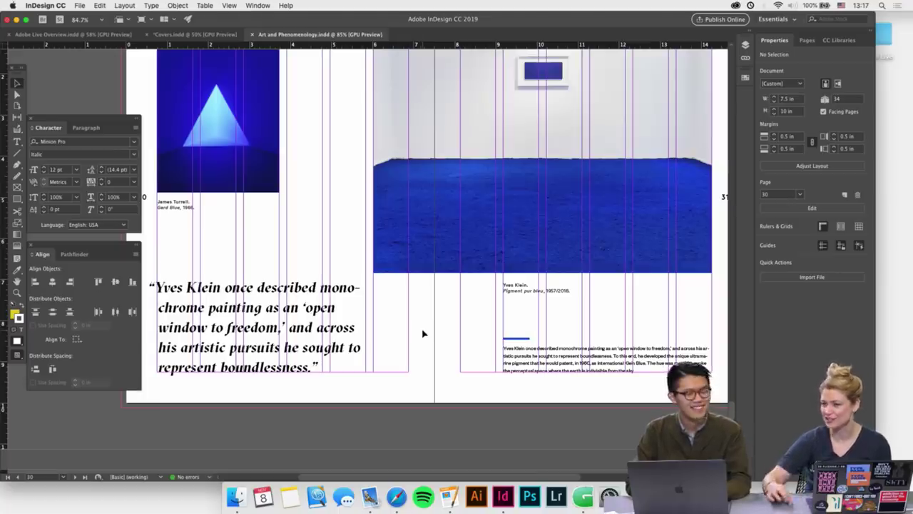
scroll(422, 334, "up", 3)
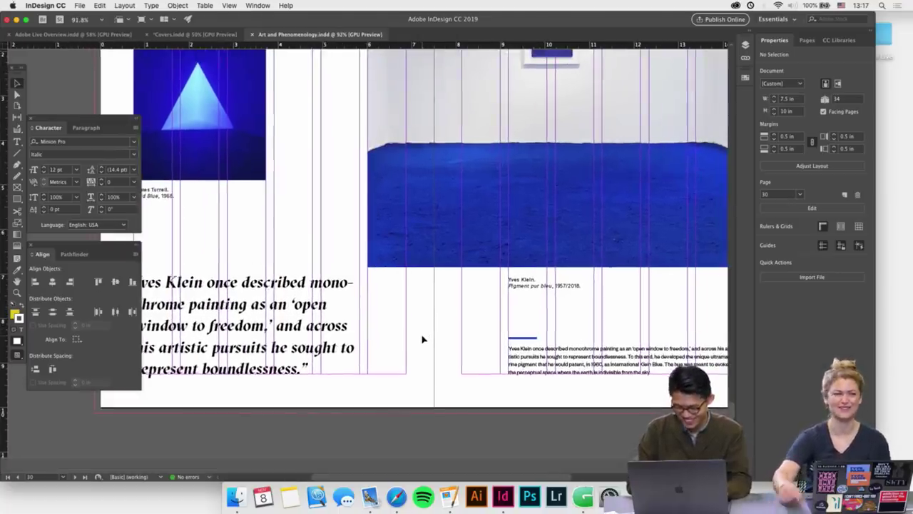
scroll(422, 341, "down", 3)
scroll(422, 342, "down", 5)
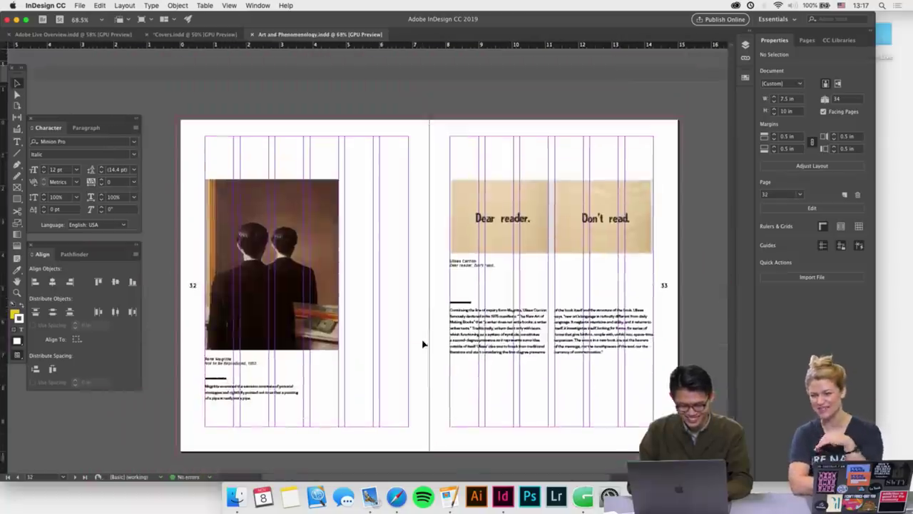
scroll(257, 391, "up", 3)
Colour the Magritte rule brown from the painting and the page 33 rule tan from the Dear reader image
left_click(211, 376)
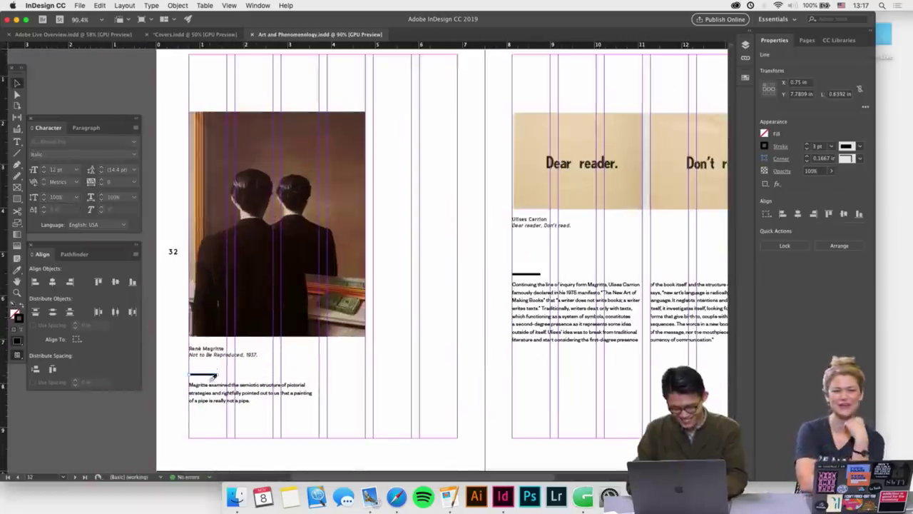
scroll(247, 314, "up", 1)
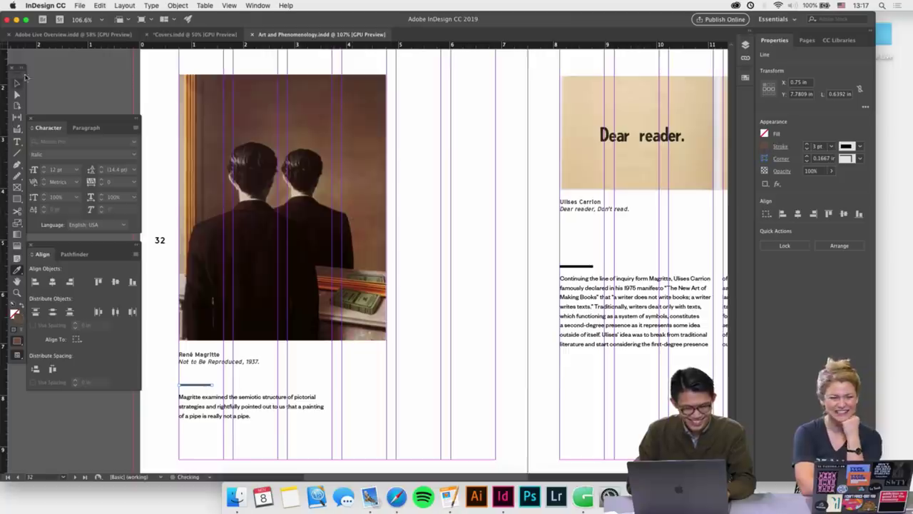
left_click(57, 87)
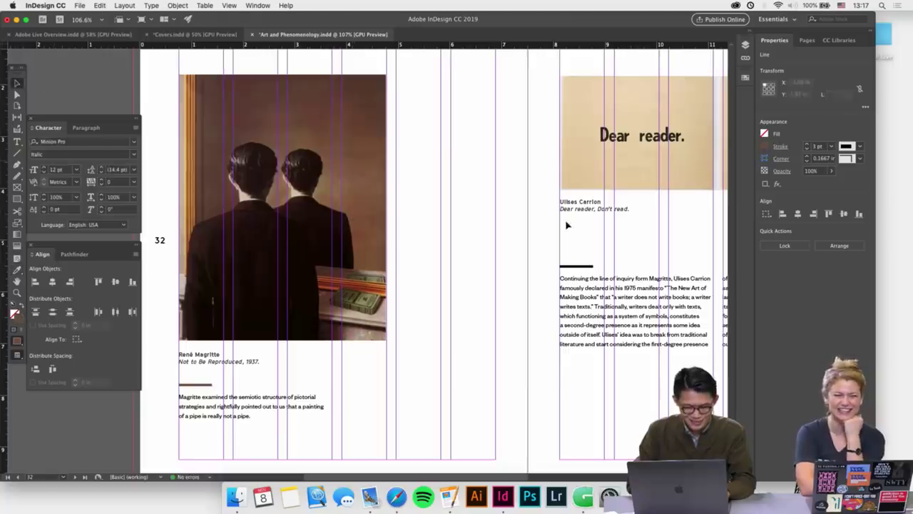
left_click(581, 267)
scroll(580, 269, "right", 3)
scroll(580, 269, "up", 1)
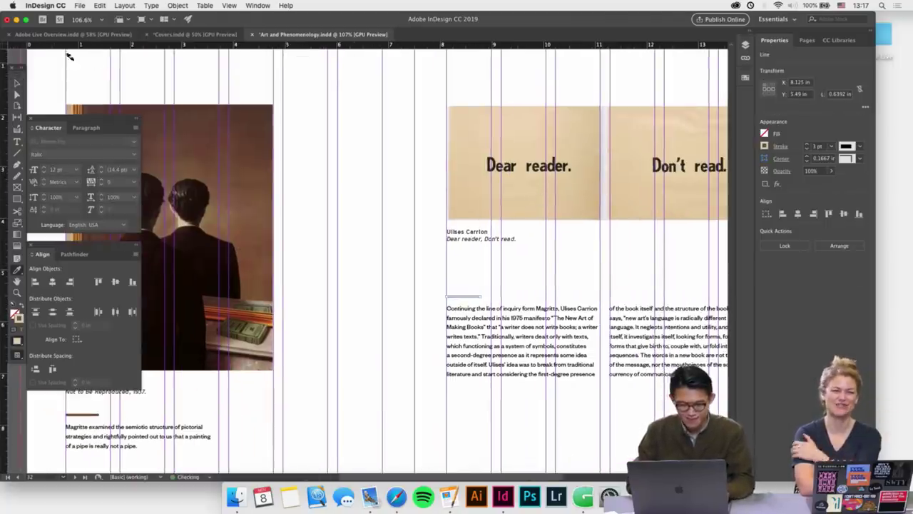
left_click(242, 94)
scroll(362, 216, "down", 2)
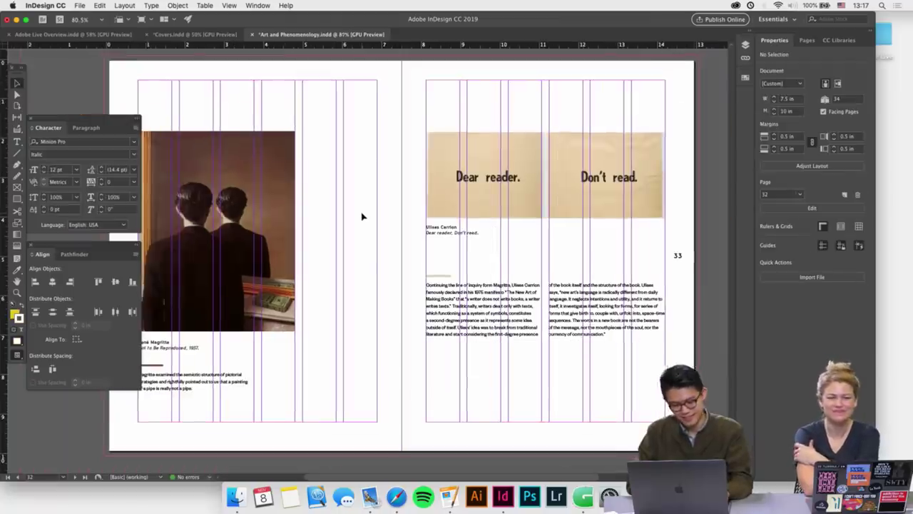
scroll(378, 259, "down", 1)
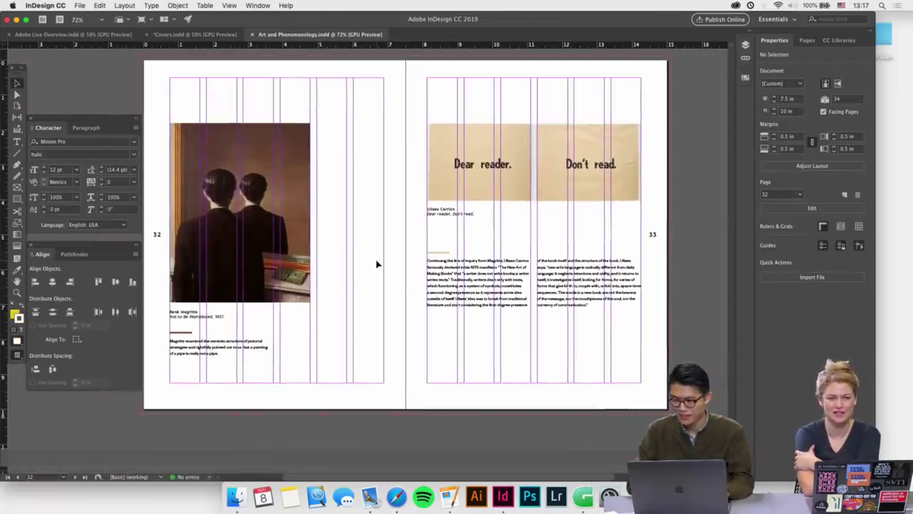
scroll(382, 305, "down", 1)
Bring up the Swatches, then the Layers, then the Pages panel
left_click(746, 80)
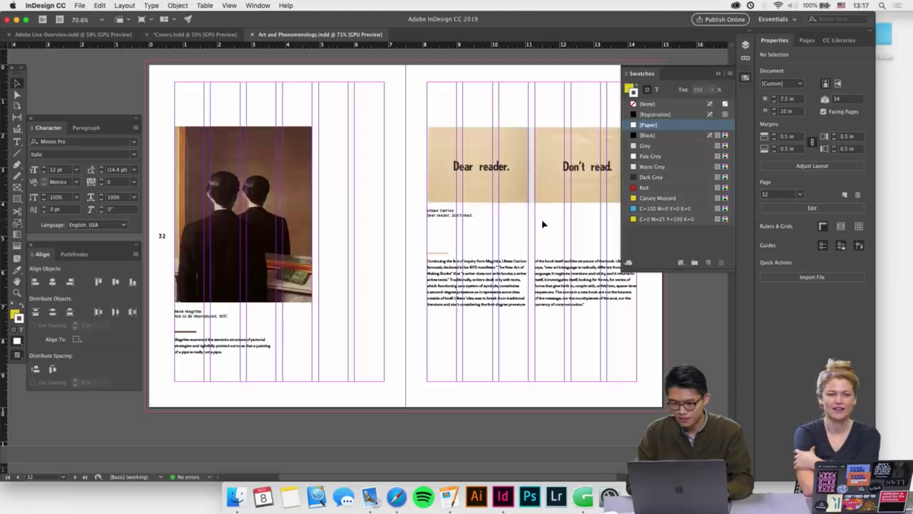
scroll(543, 224, "right", 1)
scroll(543, 224, "up", 1)
left_click(745, 47)
scroll(451, 256, "down", 2)
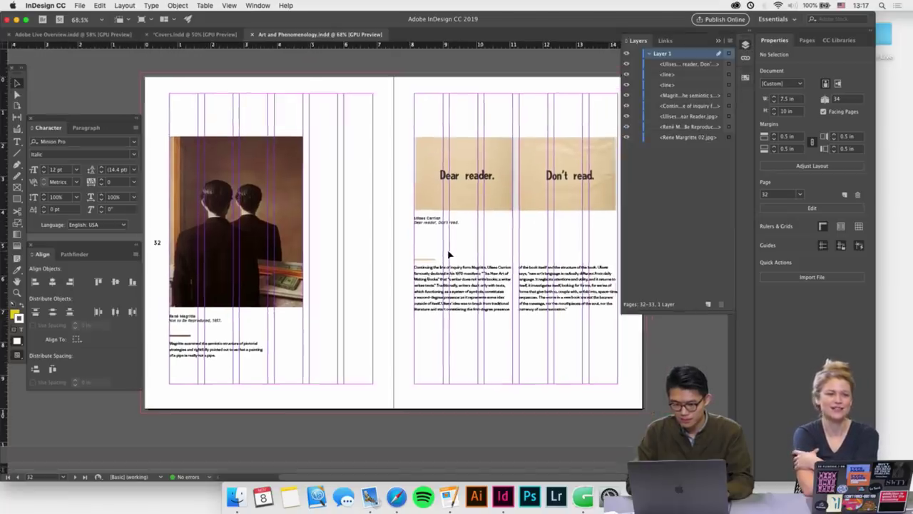
left_click(807, 40)
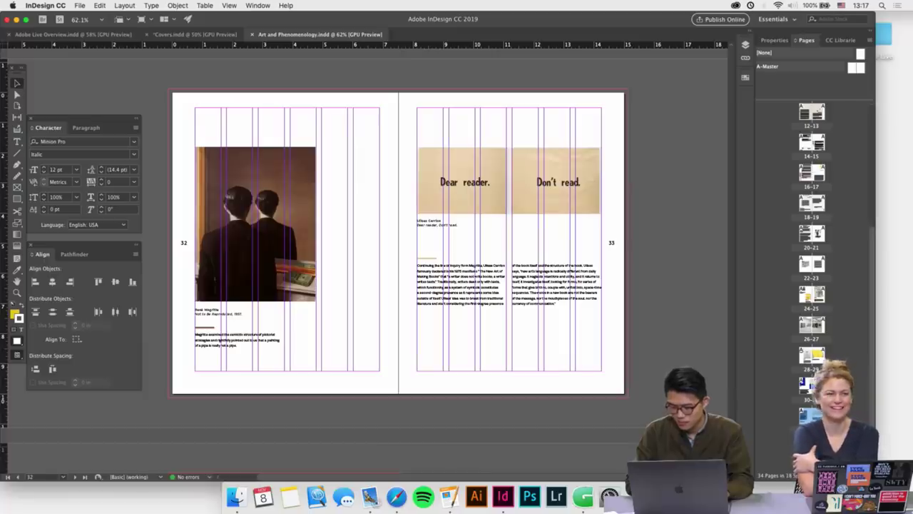
Paste the copied two-column text frame onto page 34 at the top-left margin and lengthen it
scroll(482, 382, "down", 5)
scroll(481, 382, "down", 2)
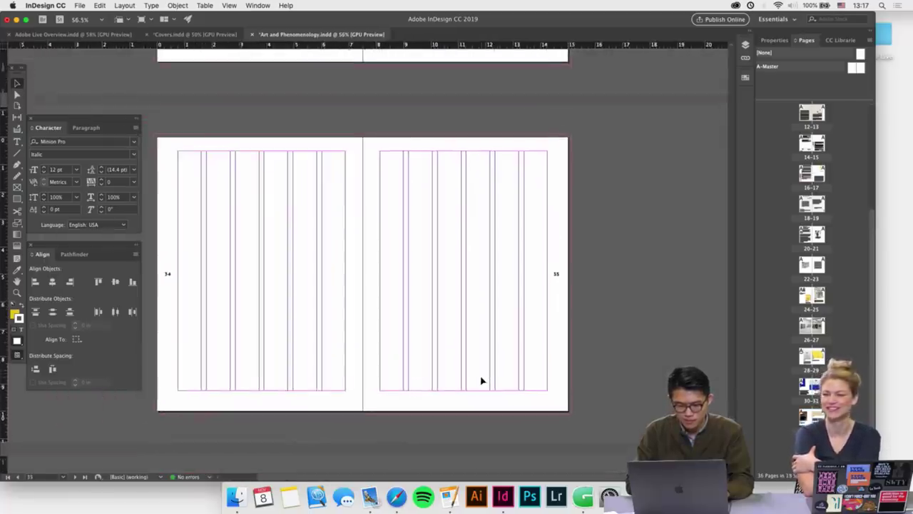
scroll(481, 380, "up", 1)
scroll(337, 299, "up", 5)
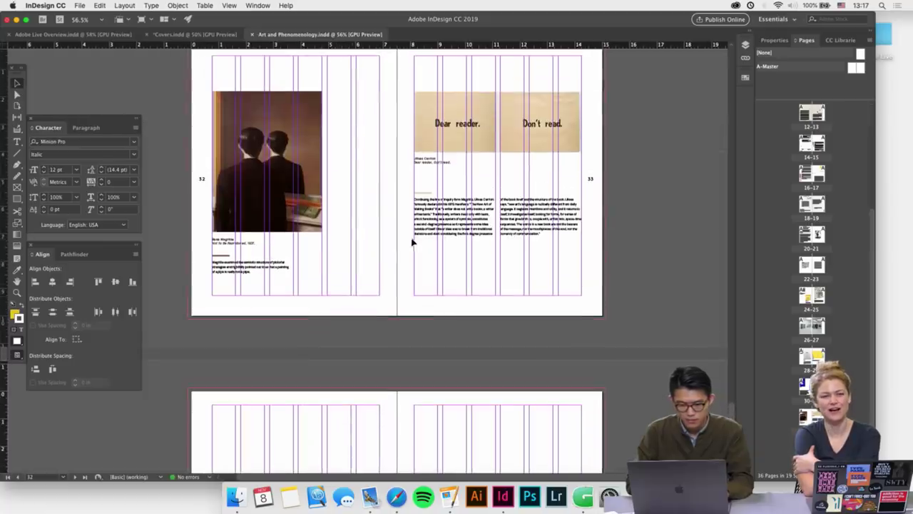
scroll(292, 334, "down", 5)
scroll(264, 288, "up", 2)
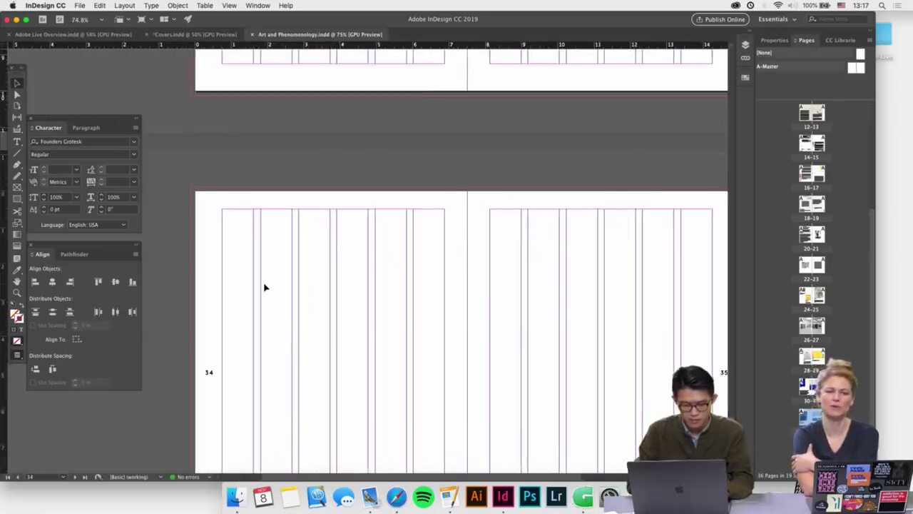
key("super+v")
scroll(268, 292, "up", 2)
left_click_drag(272, 294, 269, 223)
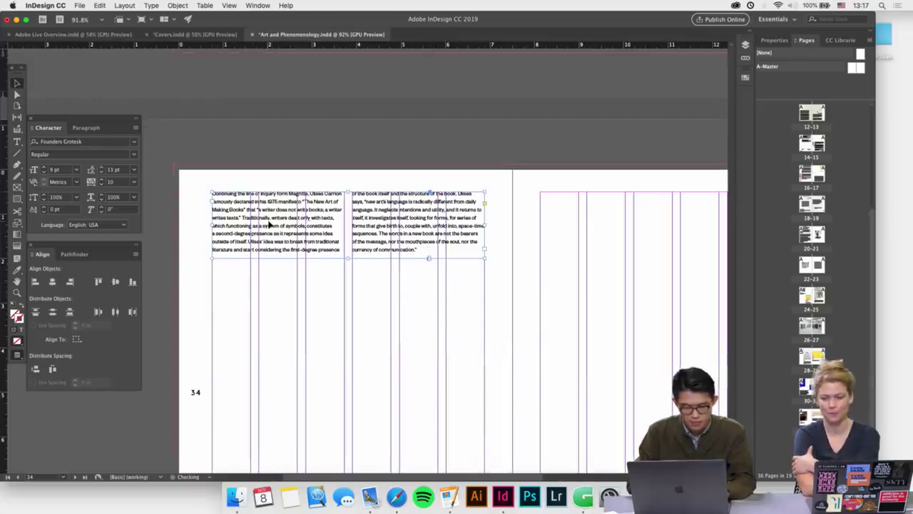
left_click_drag(347, 261, 348, 443)
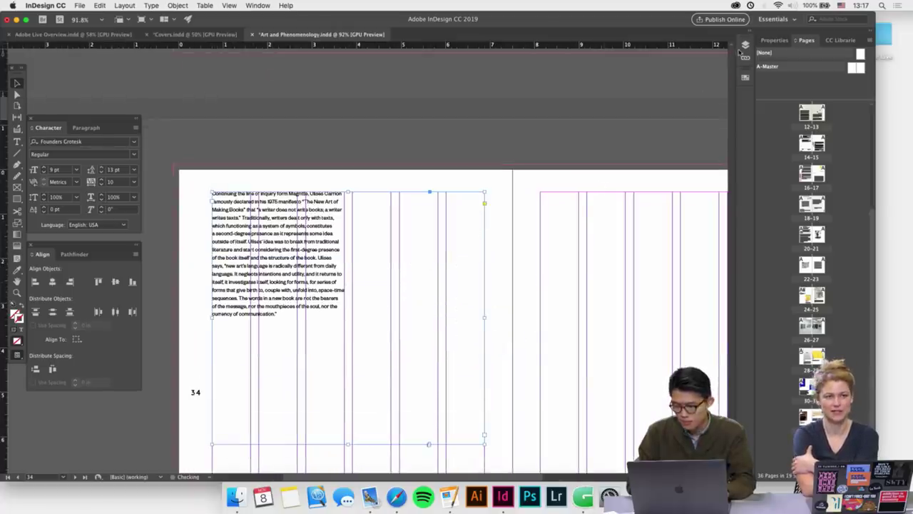
Make the page 34 text frame a single column 6.375 in wide
left_click(774, 39)
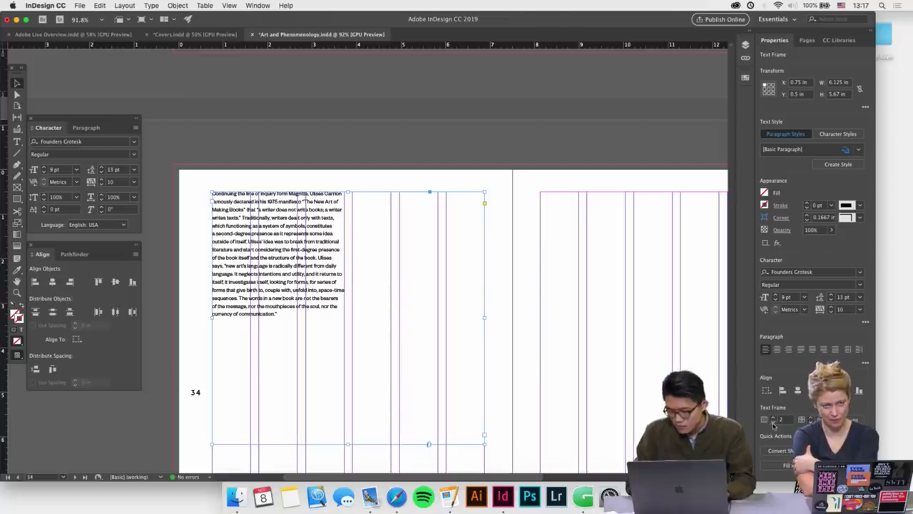
left_click(773, 422)
mouse_move(484, 318)
left_mouse_down()
mouse_move(437, 317)
mouse_move(495, 318)
left_mouse_up()
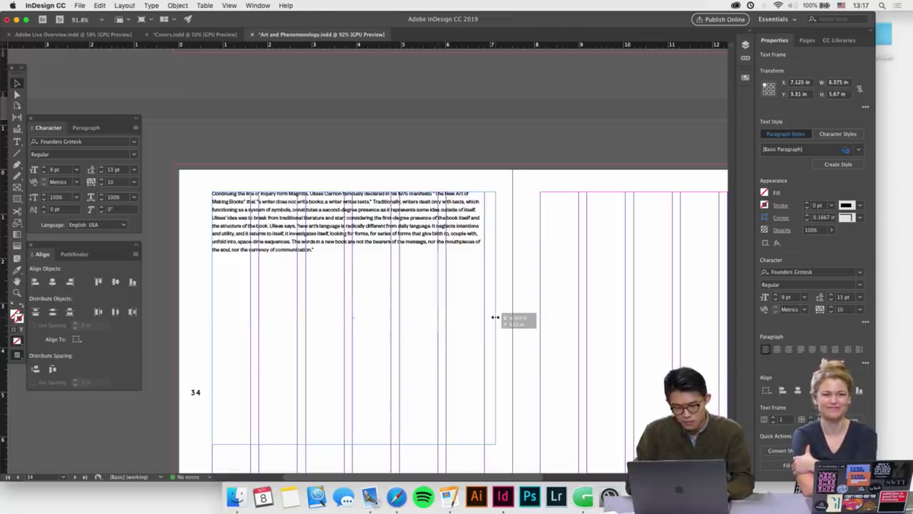
Replace the frame's text with the Endnotes heading, then return to selecting the frame
double_click(389, 271)
key("super+a")
type("En")
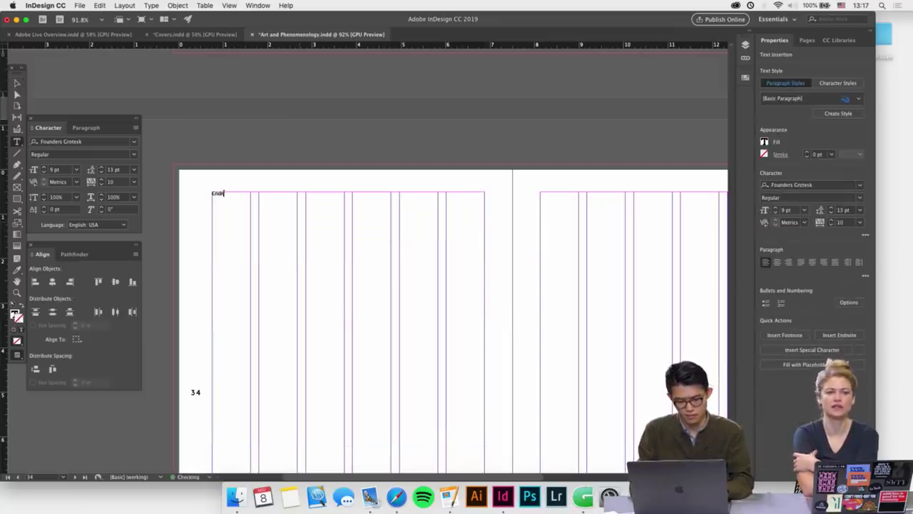
key("Escape")
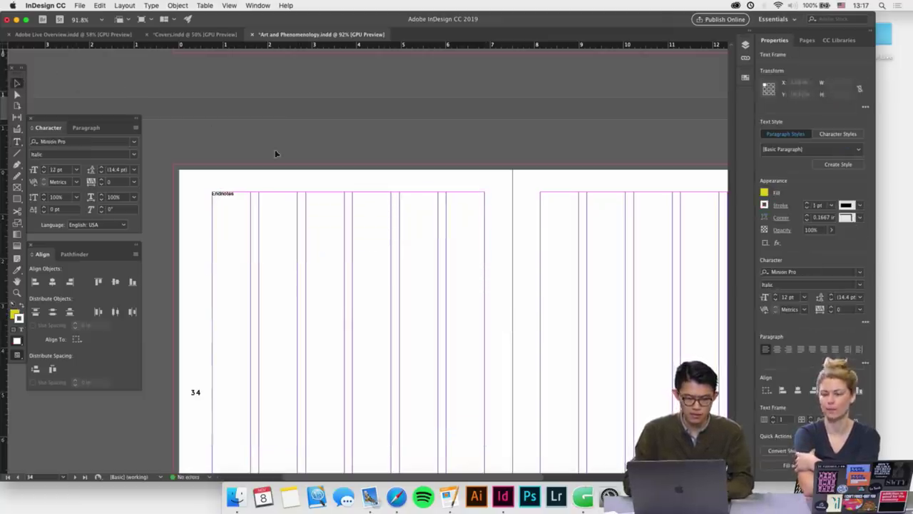
scroll(250, 184, "up", 1)
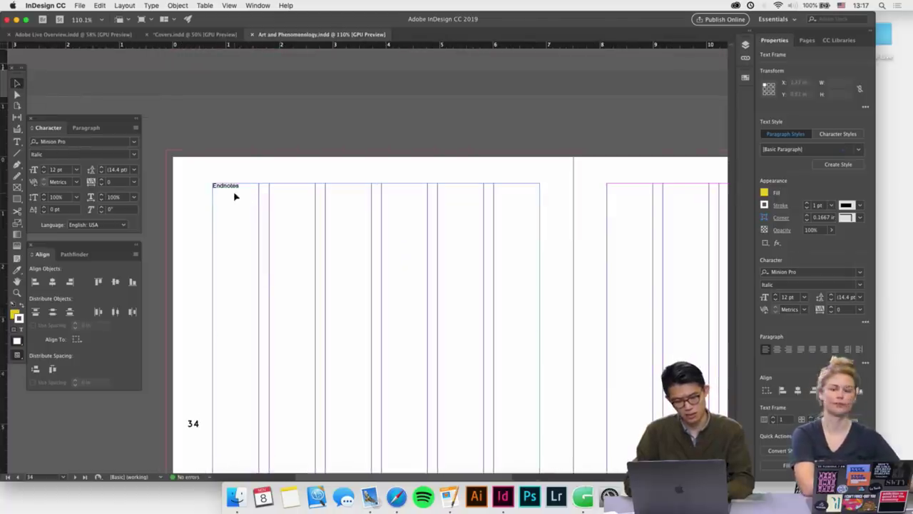
double_click(236, 193)
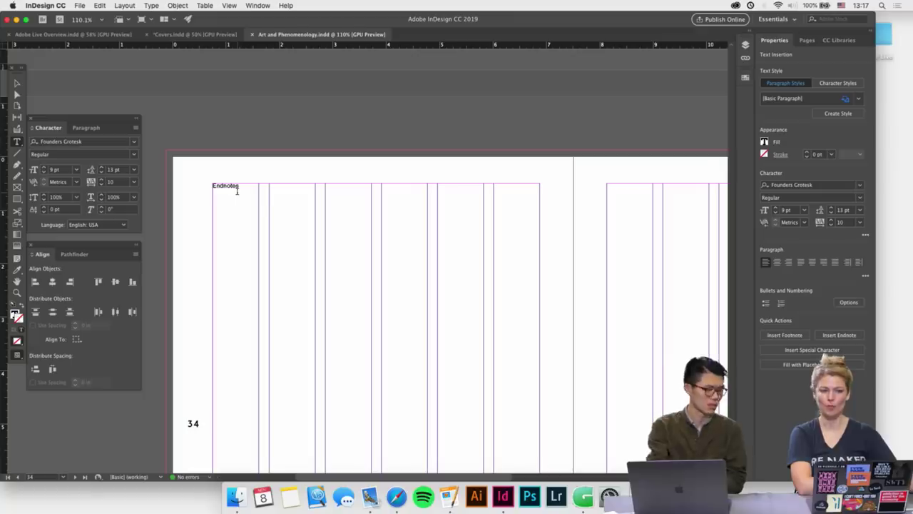
scroll(236, 189, "up", 1)
left_click(18, 83)
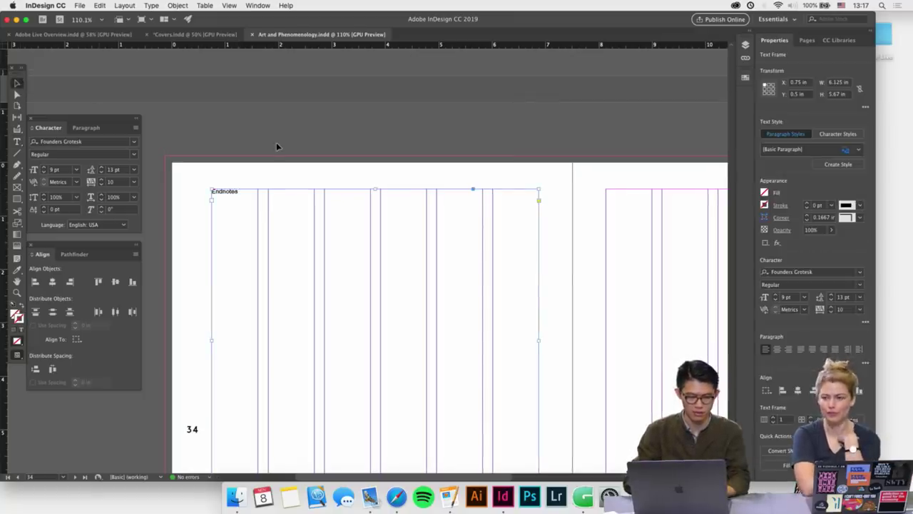
scroll(279, 145, "down", 2)
scroll(279, 146, "up", 5)
Scroll back up through the spreads from page 32 to the Robert Irwin paragraph on page 8
scroll(278, 146, "down", 2)
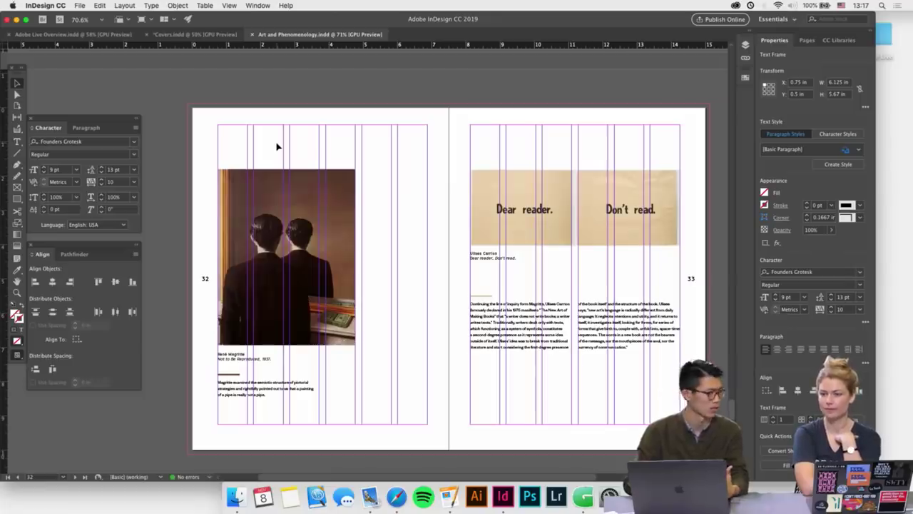
scroll(278, 146, "up", 5)
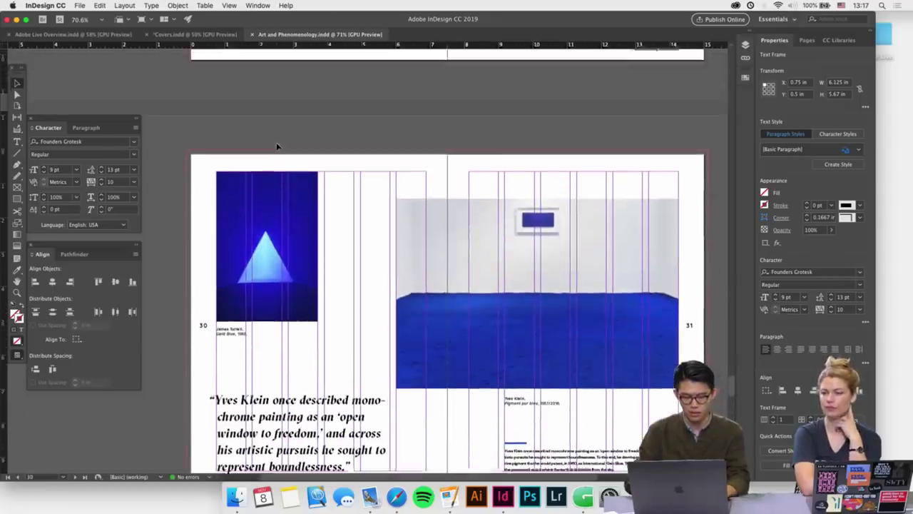
scroll(278, 146, "up", 20)
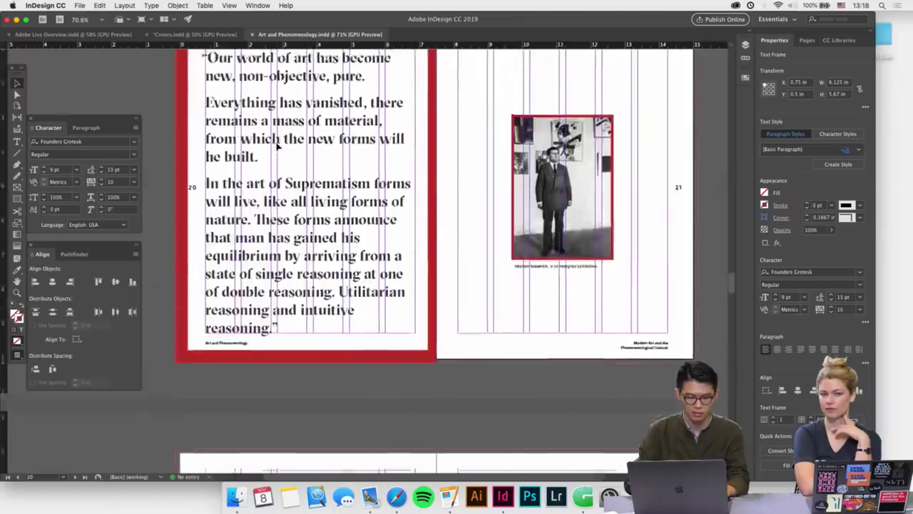
scroll(278, 146, "up", 15)
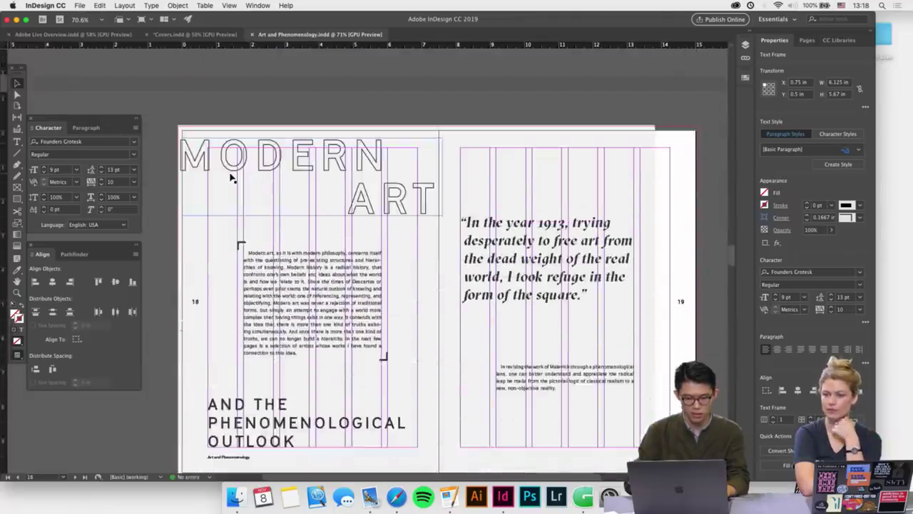
scroll(231, 178, "up", 4)
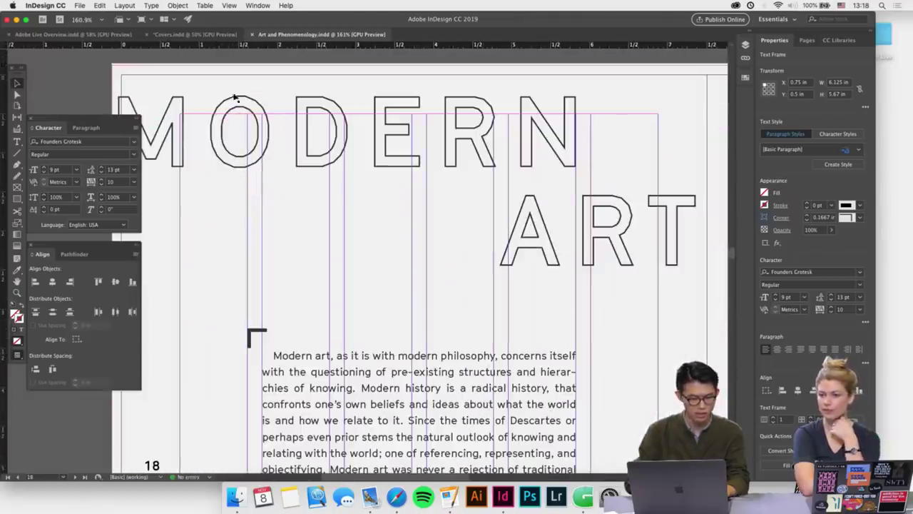
scroll(279, 195, "down", 2)
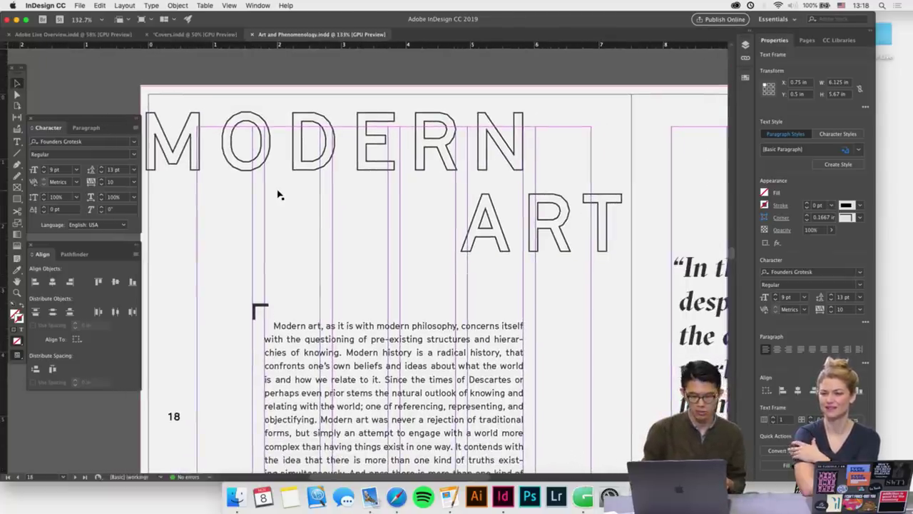
scroll(278, 194, "down", 2)
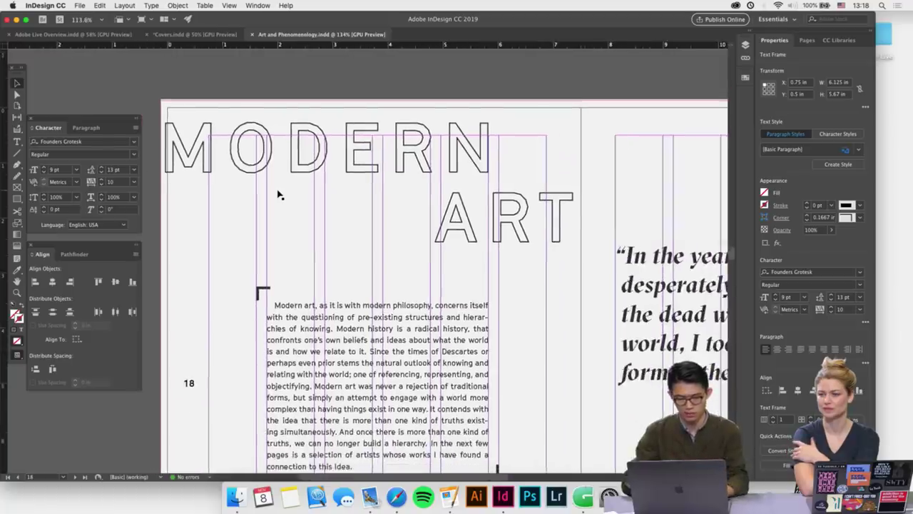
scroll(331, 244, "down", 10)
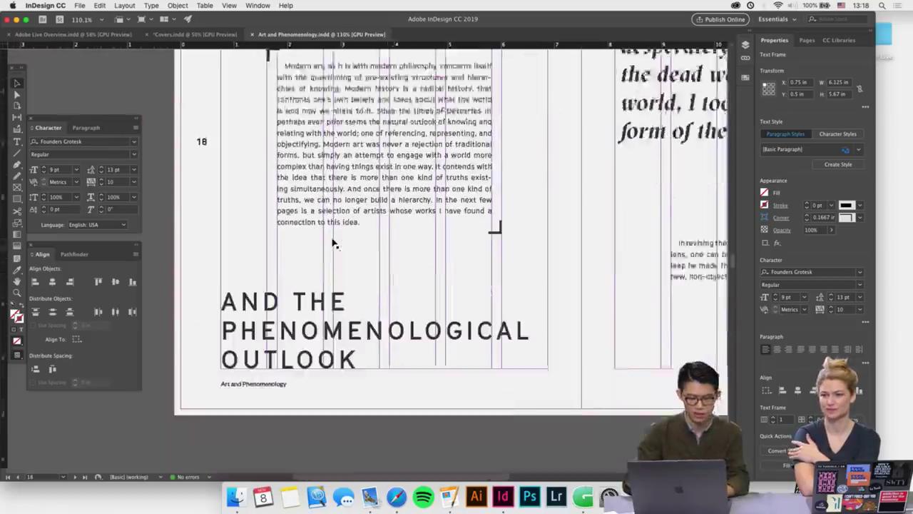
scroll(332, 244, "up", 4)
scroll(332, 244, "right", 2)
scroll(331, 243, "up", 5)
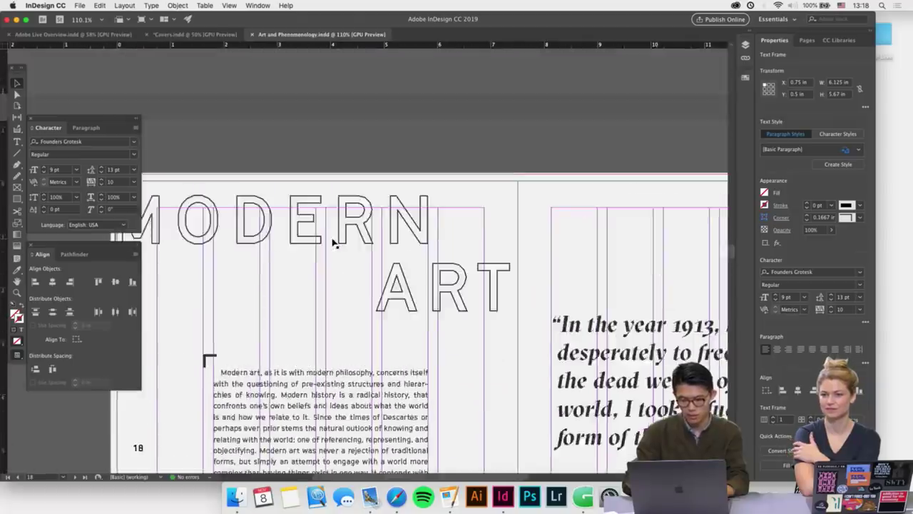
scroll(331, 244, "down", 2)
scroll(331, 243, "up", 15)
scroll(332, 244, "up", 10)
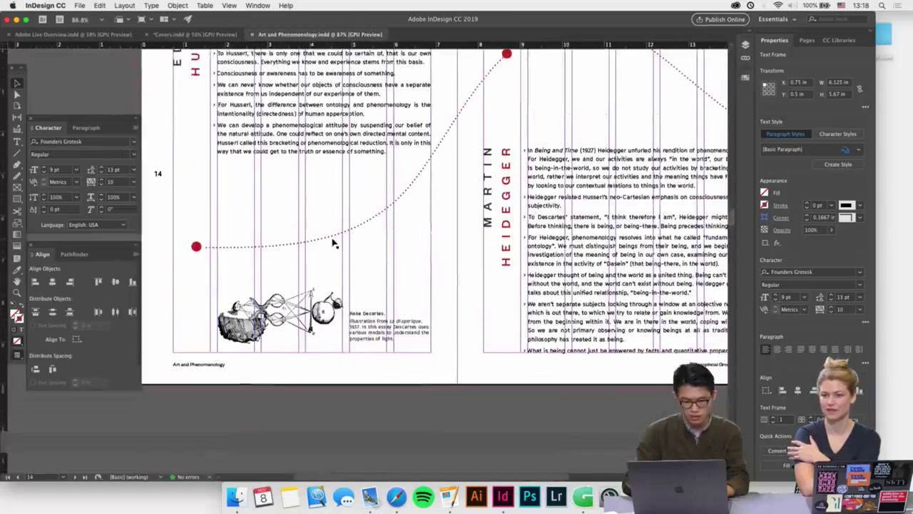
scroll(374, 376, "up", 5)
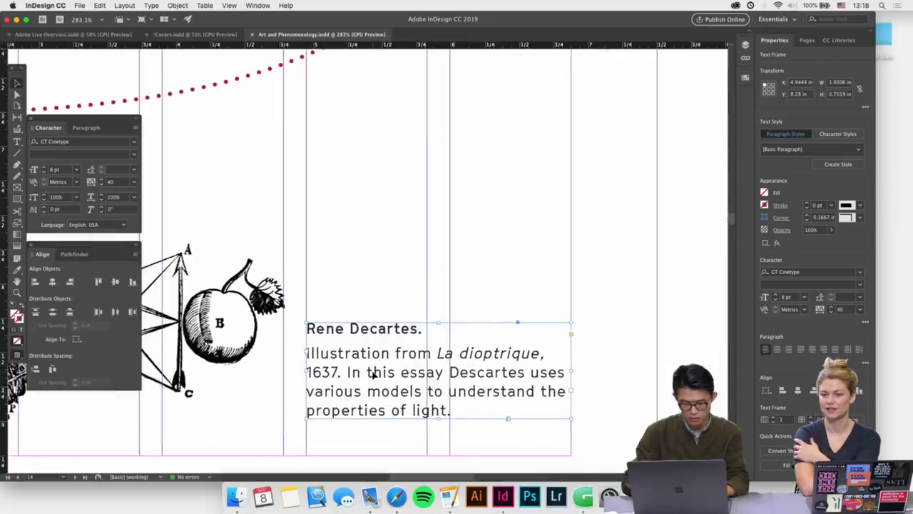
scroll(374, 376, "down", 3)
scroll(373, 376, "up", 5)
scroll(373, 375, "down", 4)
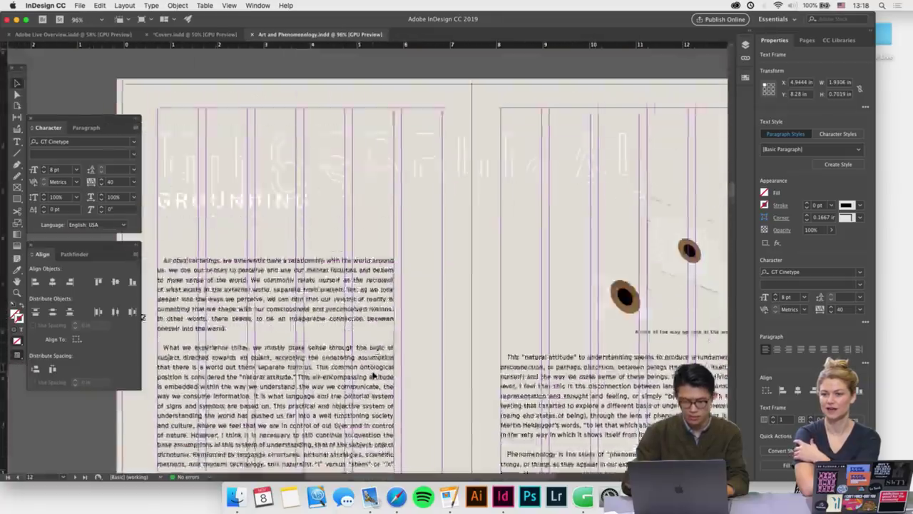
scroll(372, 375, "up", 2)
scroll(372, 376, "up", 5)
scroll(372, 376, "up", 15)
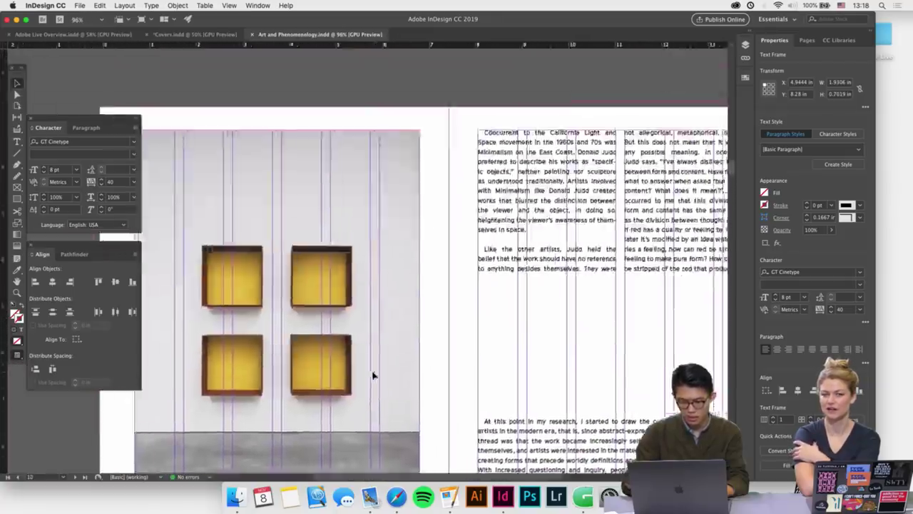
scroll(299, 279, "up", 6)
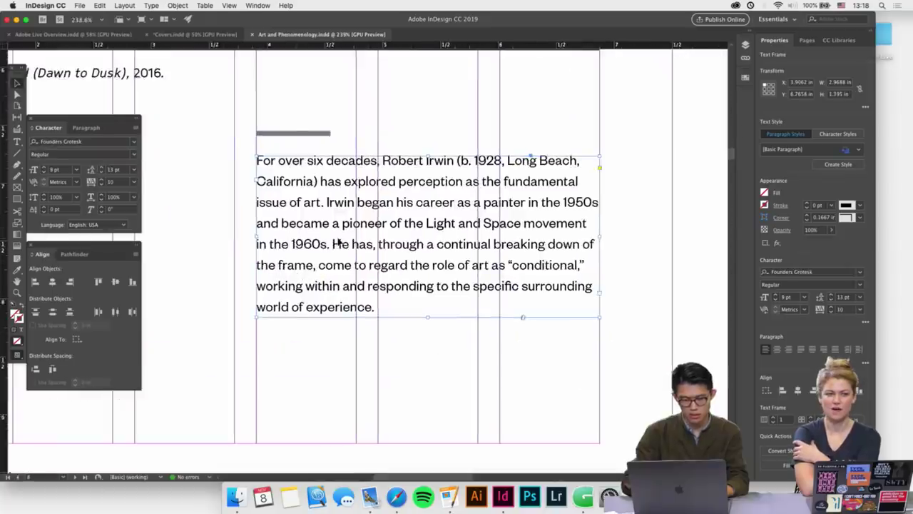
Deselect the Irwin caption frame and page through the later spreads toward the book's end
left_click(338, 391)
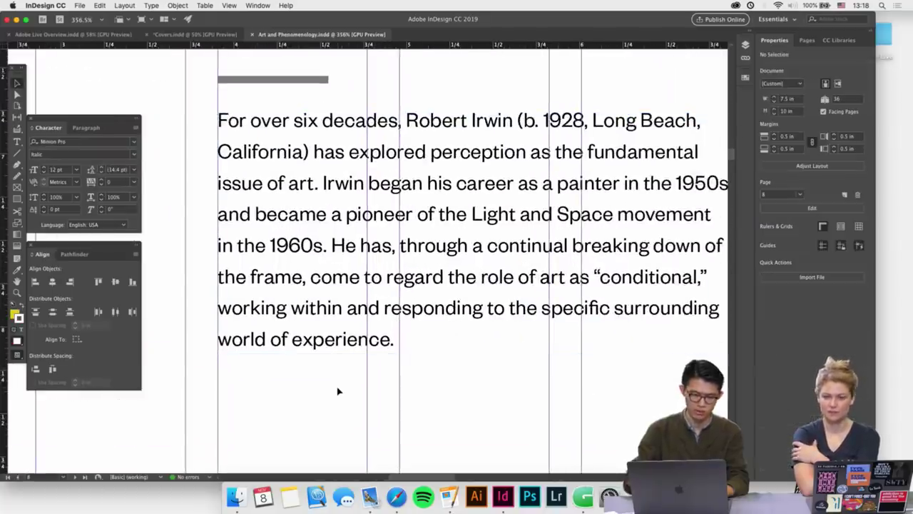
scroll(338, 391, "down", 3)
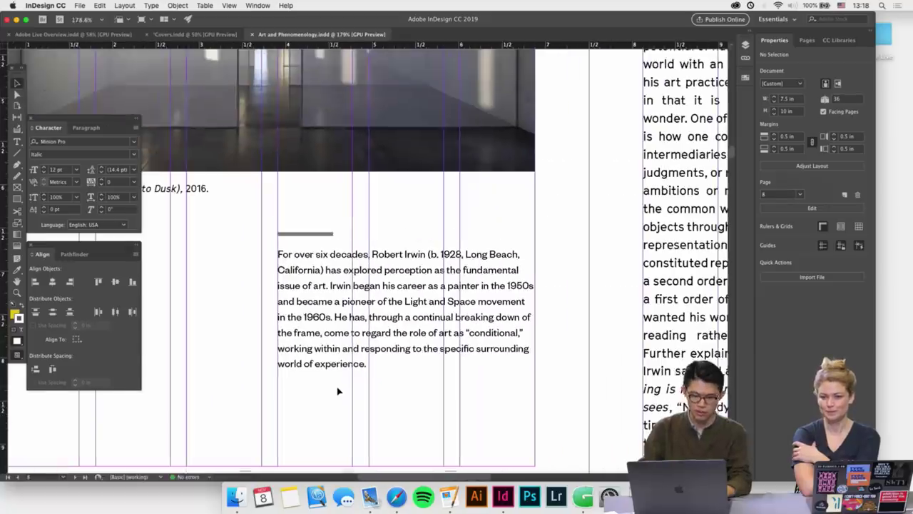
scroll(339, 391, "right", 5)
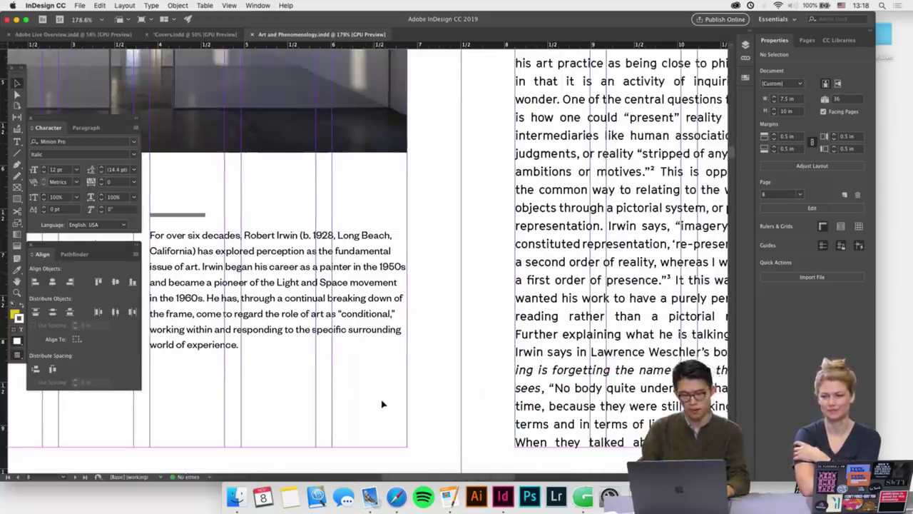
scroll(382, 405, "down", 3)
scroll(382, 404, "down", 15)
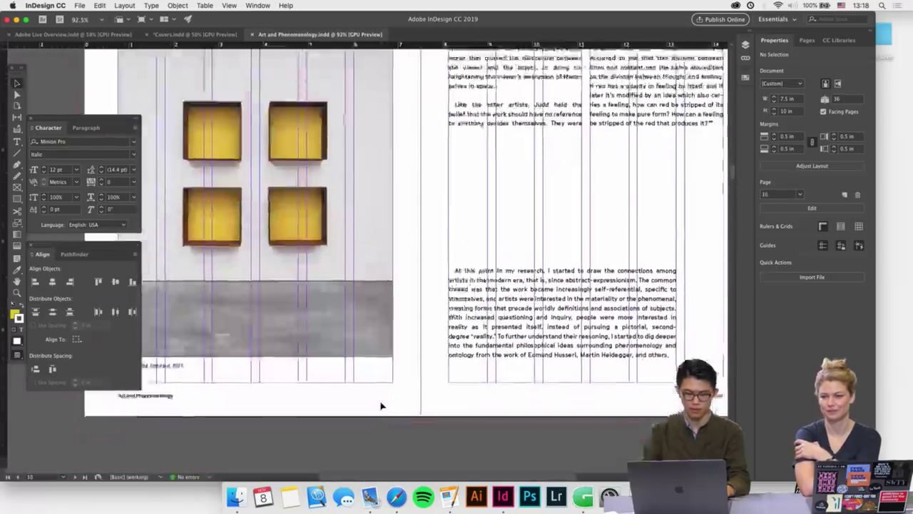
scroll(381, 405, "down", 20)
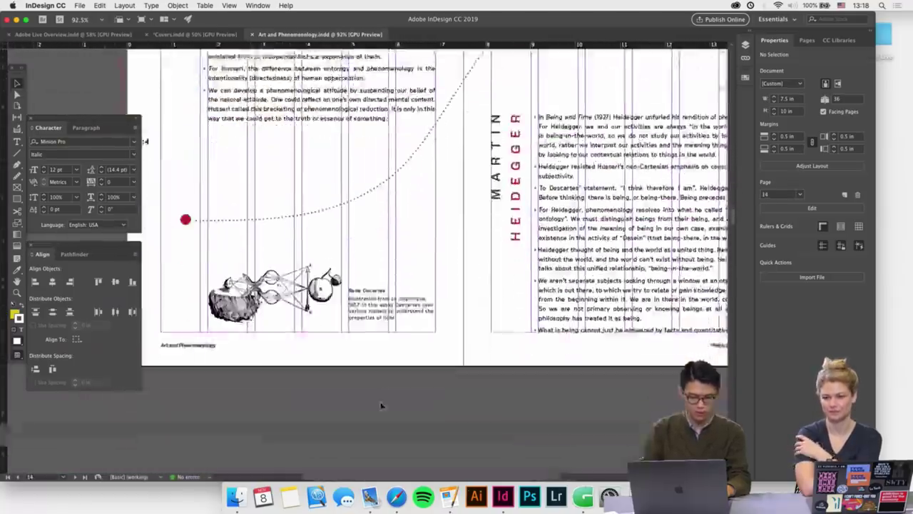
scroll(382, 405, "down", 20)
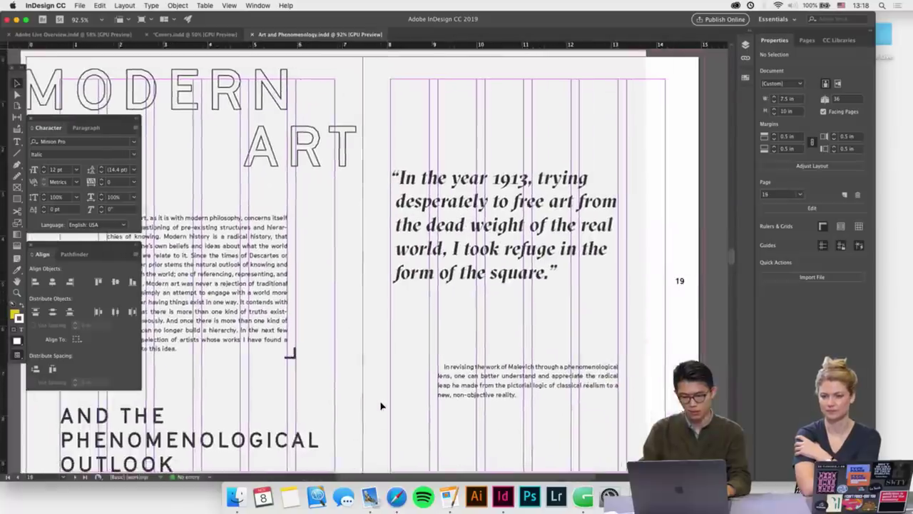
scroll(491, 330, "up", 3)
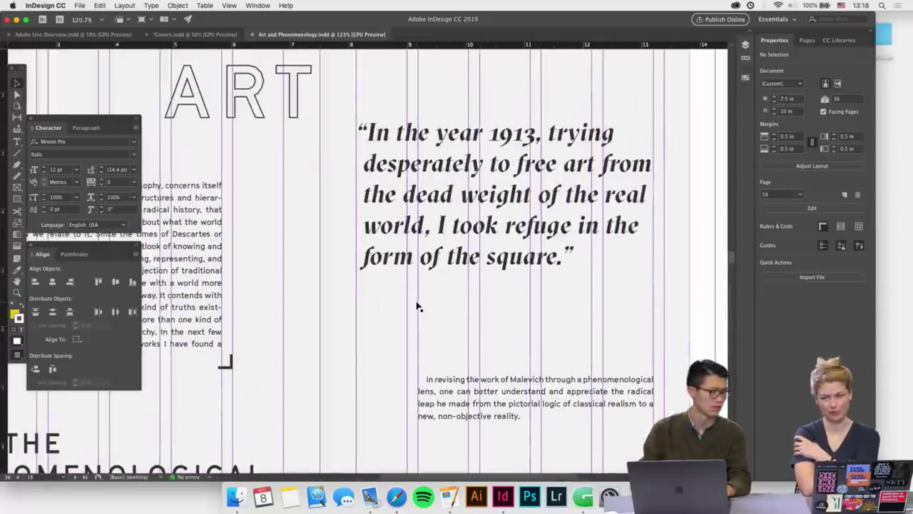
scroll(417, 305, "down", 3)
scroll(467, 396, "down", 3)
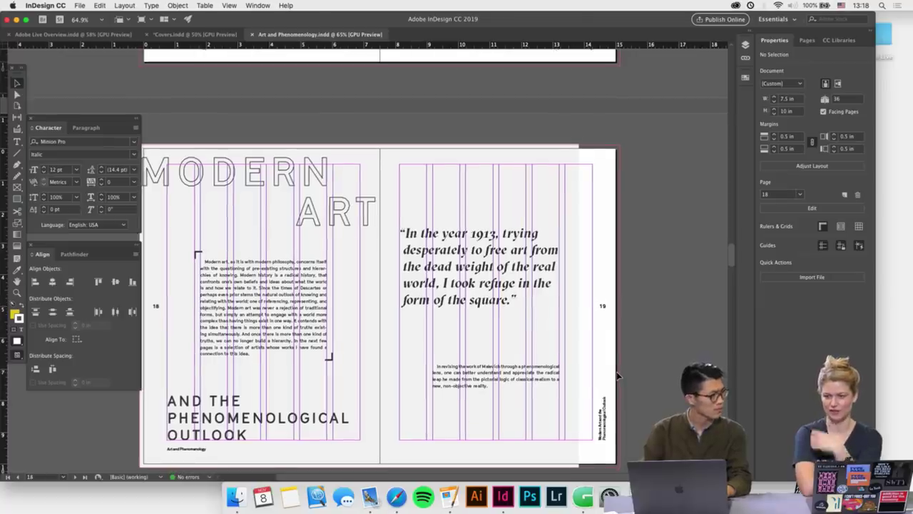
scroll(617, 372, "up", 4)
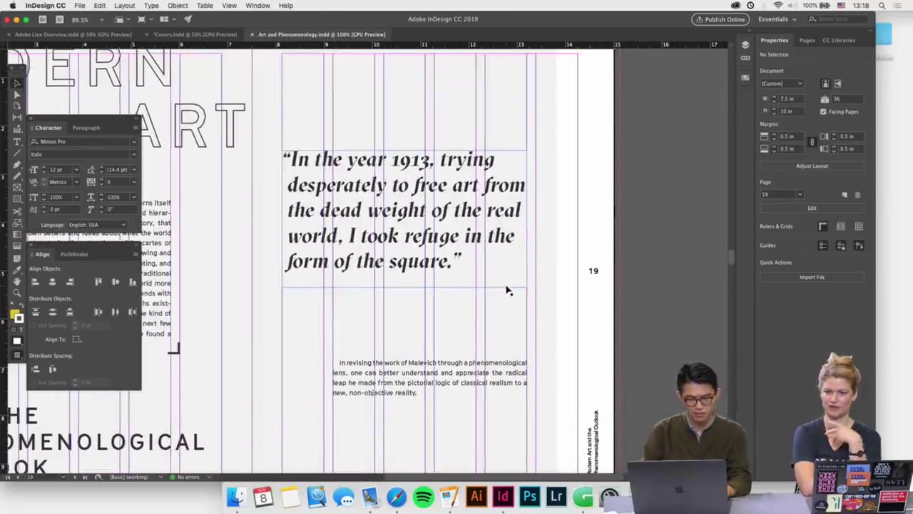
scroll(574, 323, "down", 2)
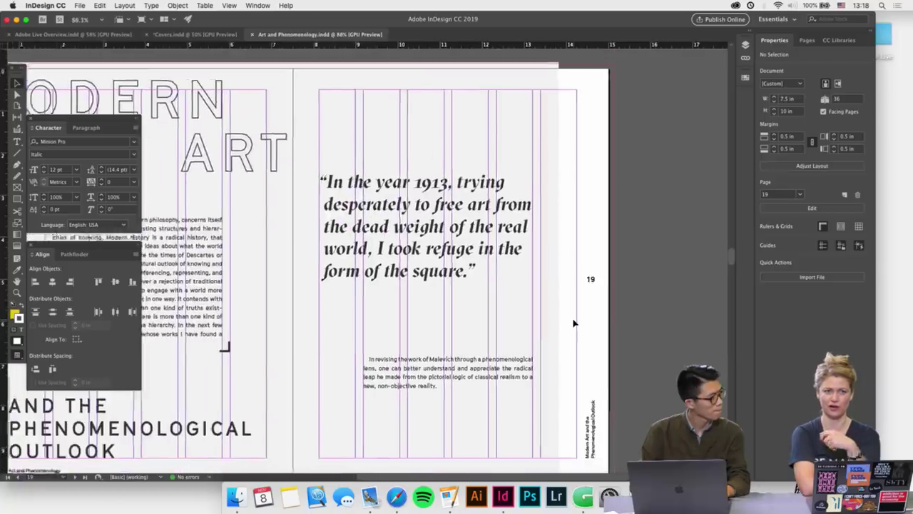
scroll(574, 323, "down", 10)
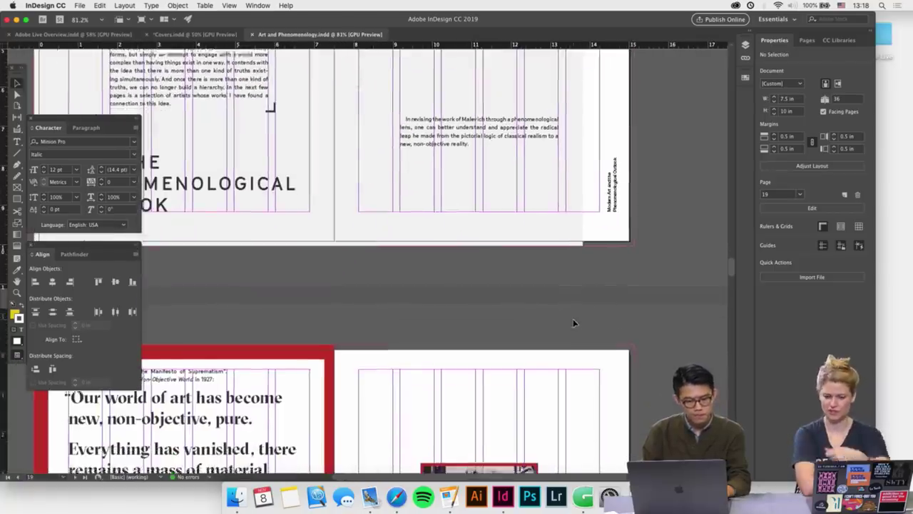
scroll(574, 324, "down", 15)
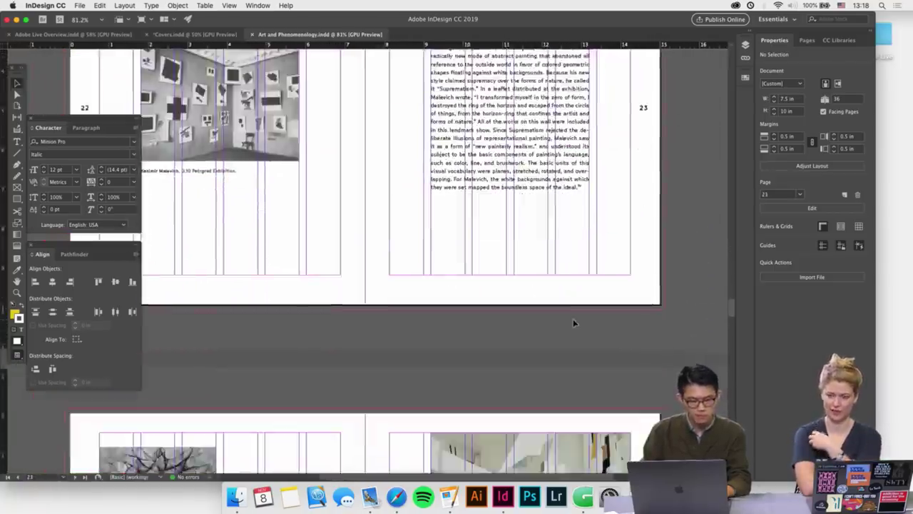
scroll(574, 324, "down", 8)
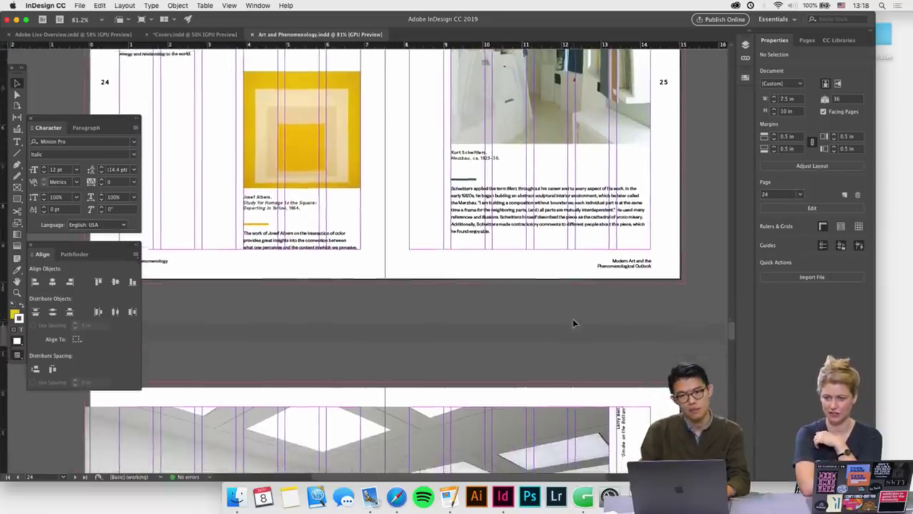
scroll(574, 323, "down", 12)
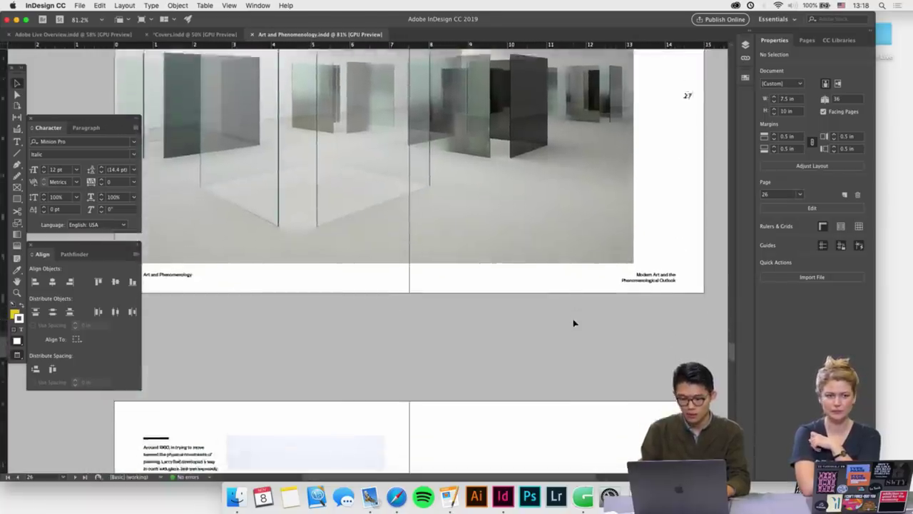
scroll(574, 323, "down", 10)
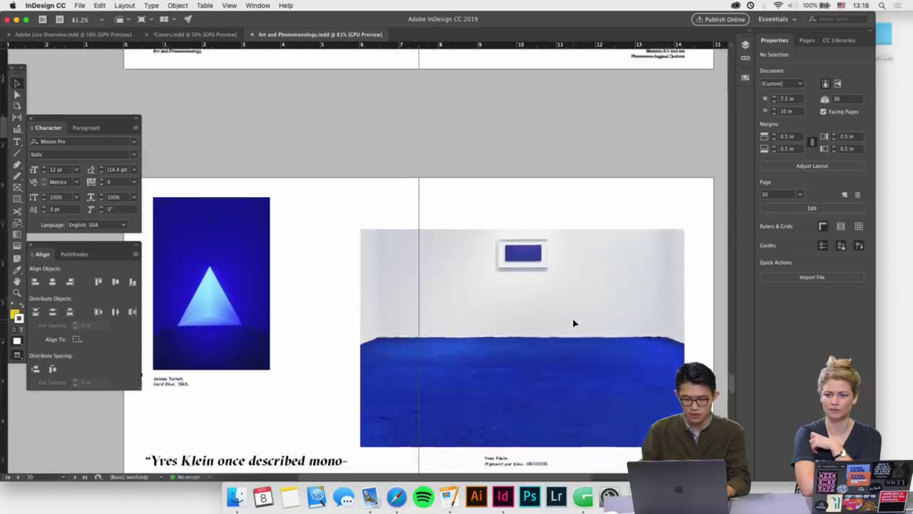
scroll(574, 323, "down", 2)
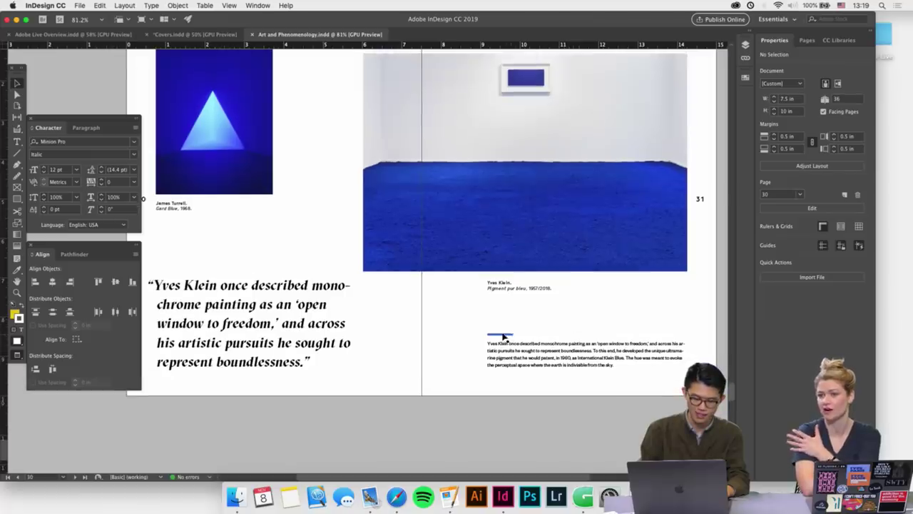
Scroll back over the finished spreads, then return down to the blank final pages near page 34
scroll(503, 337, "up", 10)
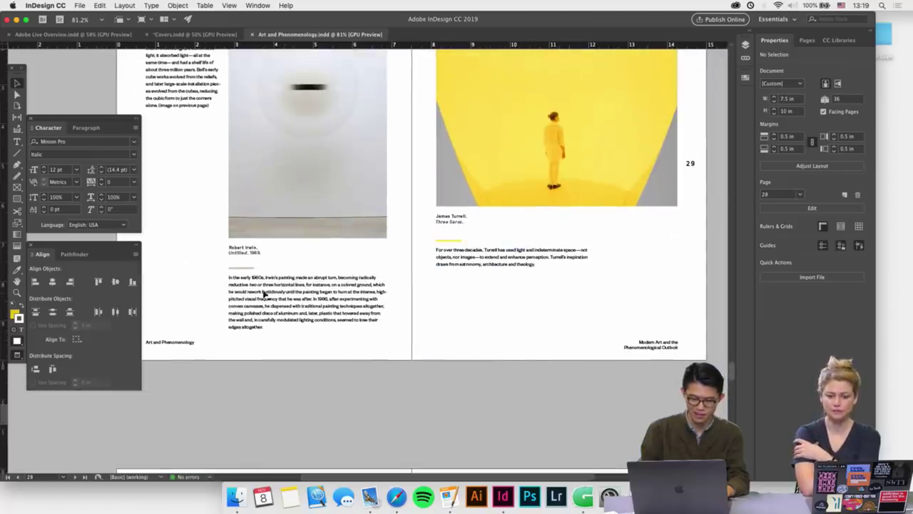
scroll(278, 201, "up", 10)
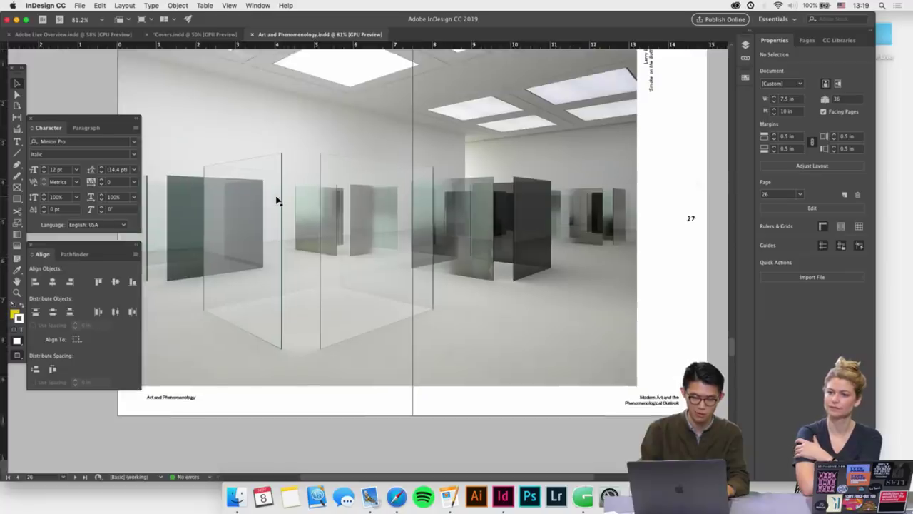
scroll(277, 201, "up", 10)
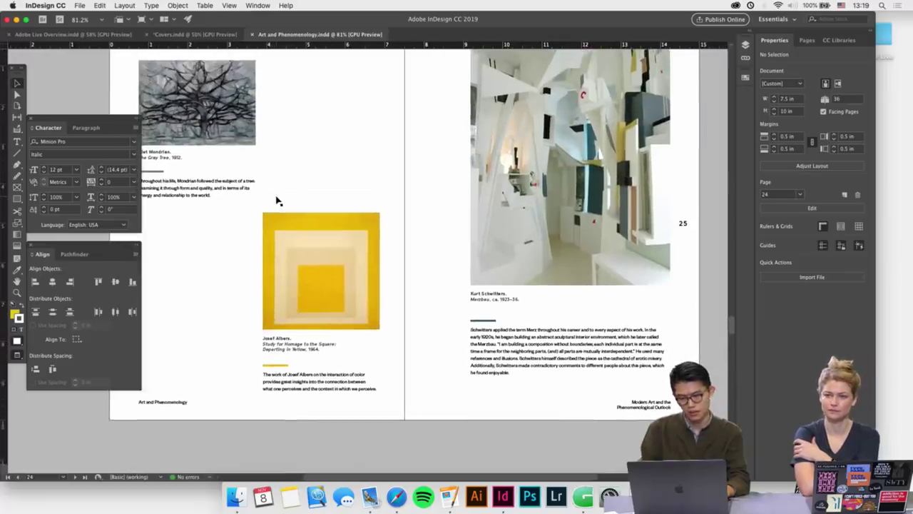
scroll(278, 201, "down", 3)
scroll(278, 201, "up", 5)
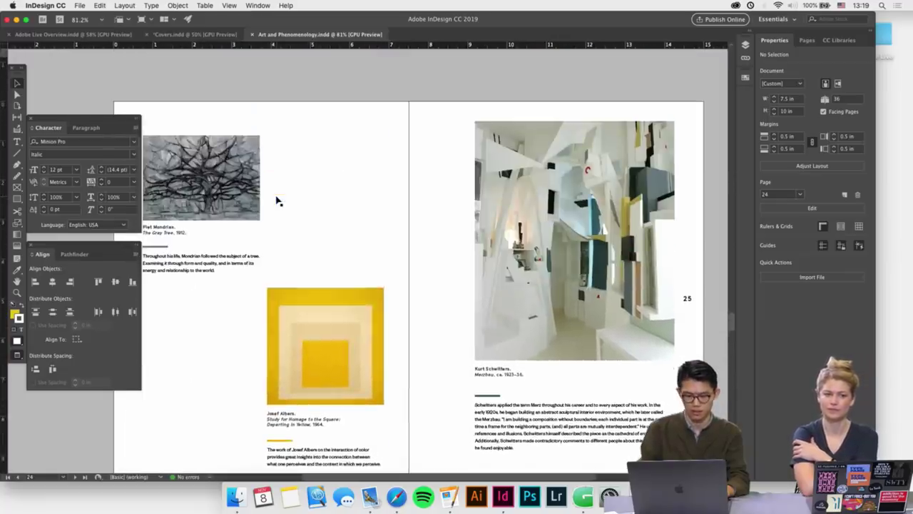
scroll(464, 412, "up", 1)
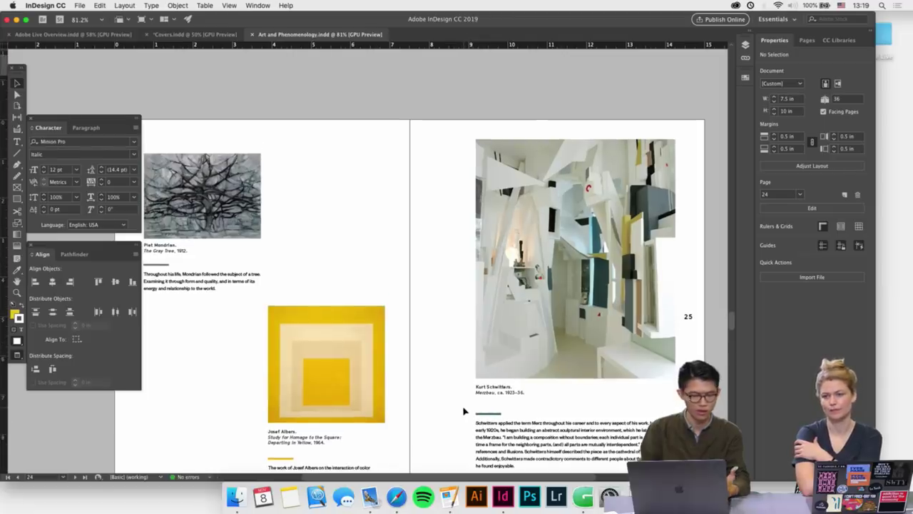
scroll(439, 356, "up", 10)
scroll(439, 356, "down", 12)
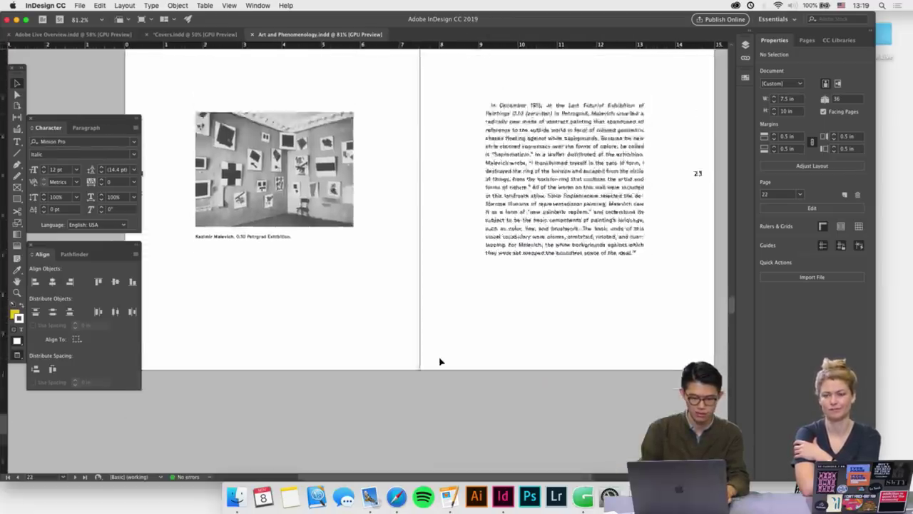
scroll(407, 354, "up", 1)
scroll(408, 354, "up", 15)
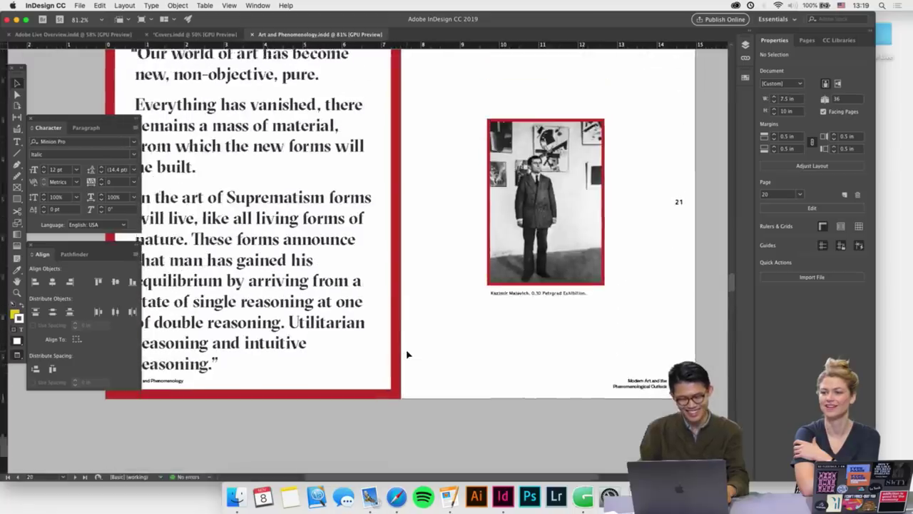
scroll(407, 355, "up", 15)
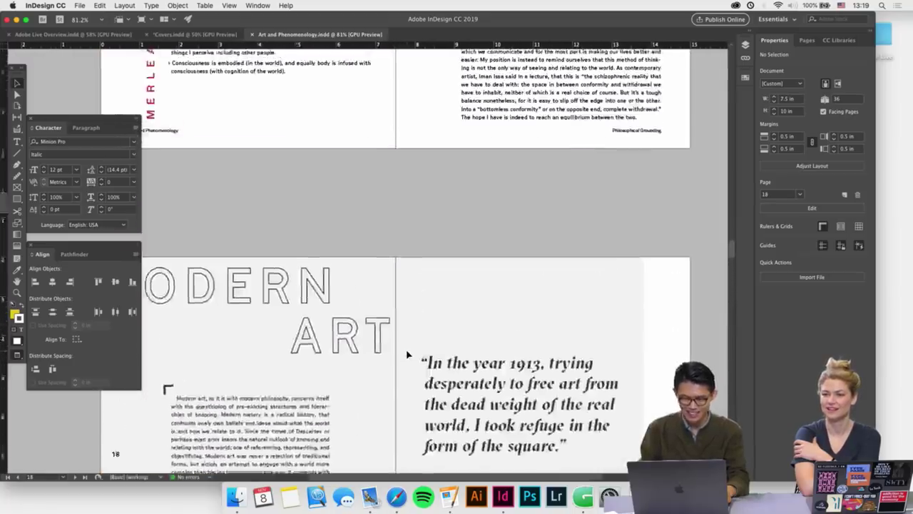
scroll(407, 355, "up", 8)
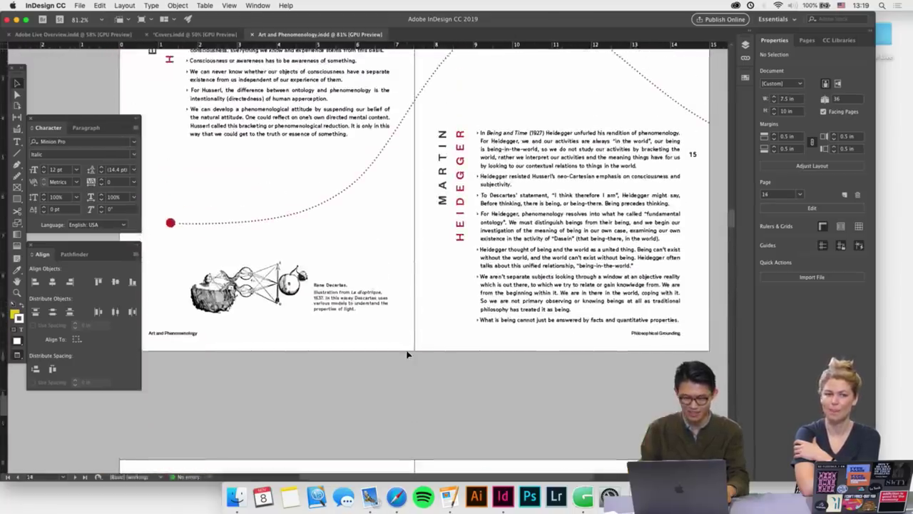
scroll(407, 355, "down", 15)
scroll(407, 355, "down", 15)
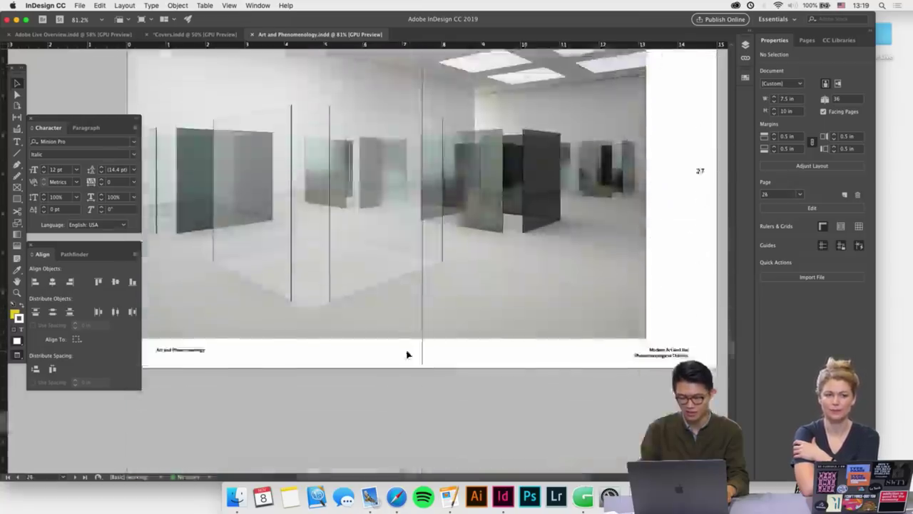
scroll(408, 355, "down", 15)
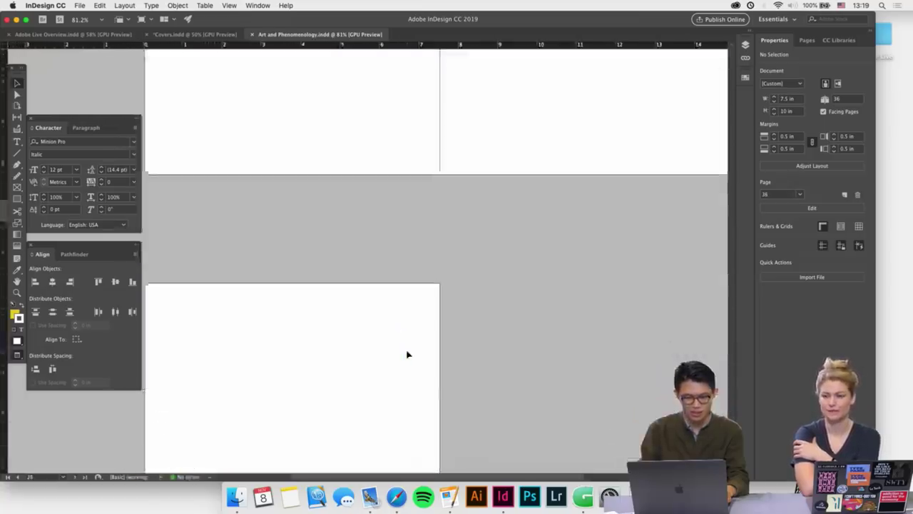
Start editing the Endnotes heading text in page 34's frame
left_click(357, 307)
scroll(357, 307, "up", 3)
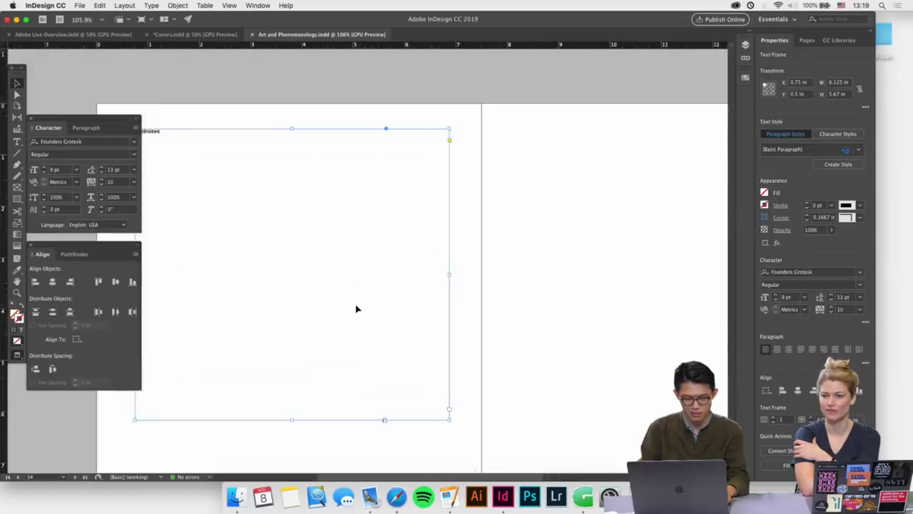
scroll(240, 223, "up", 3)
double_click(254, 160)
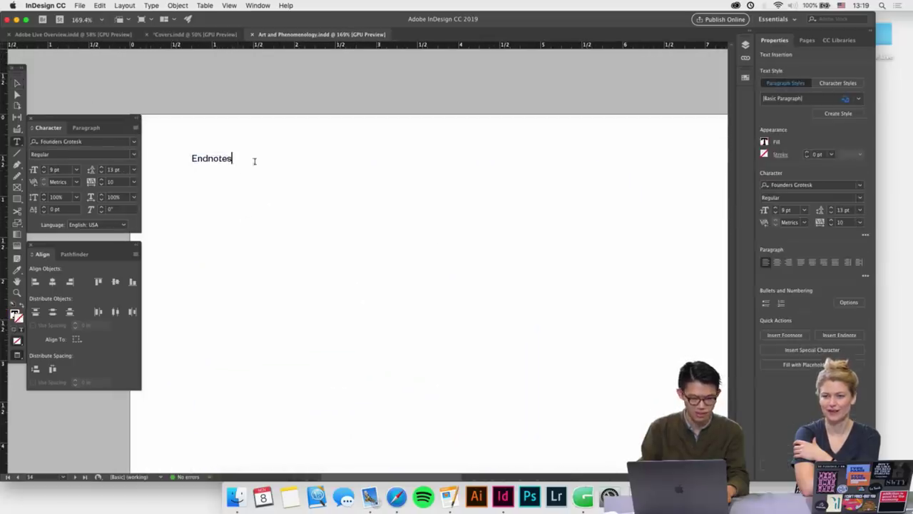
left_click(746, 77)
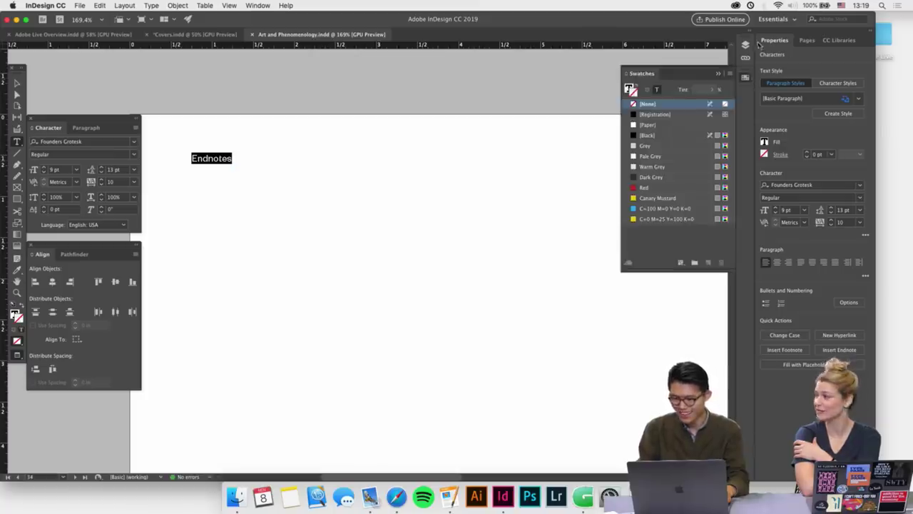
left_click(745, 45)
left_click(806, 41)
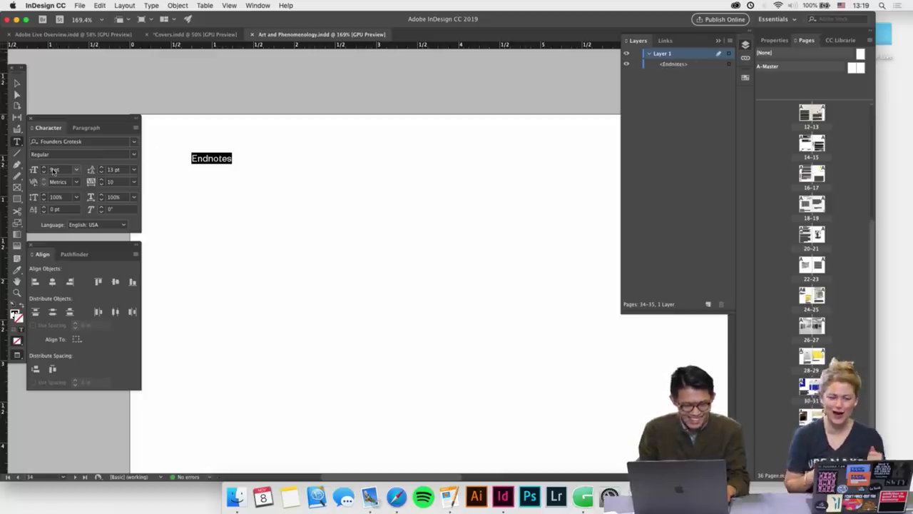
left_click(746, 45)
Set the heading to 14 pt and All Caps
left_click(56, 169)
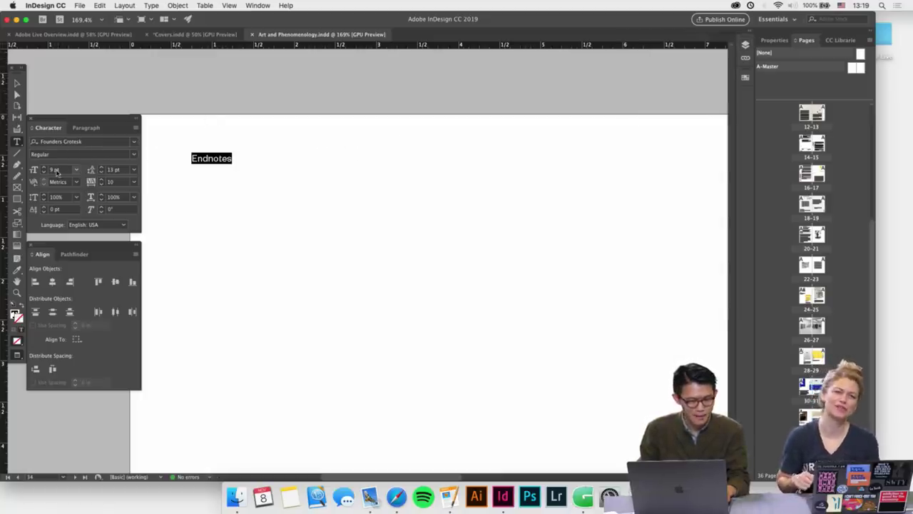
type("74")
key("Return")
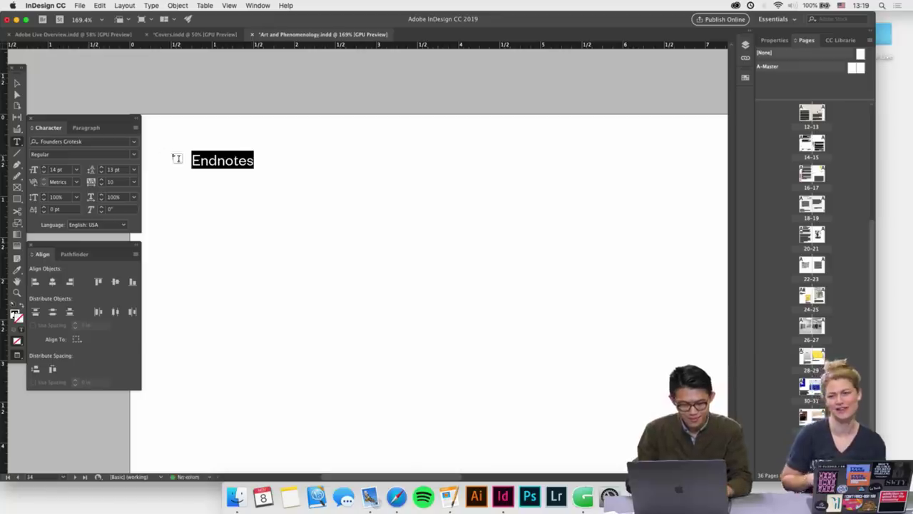
left_click(135, 128)
left_click(156, 156)
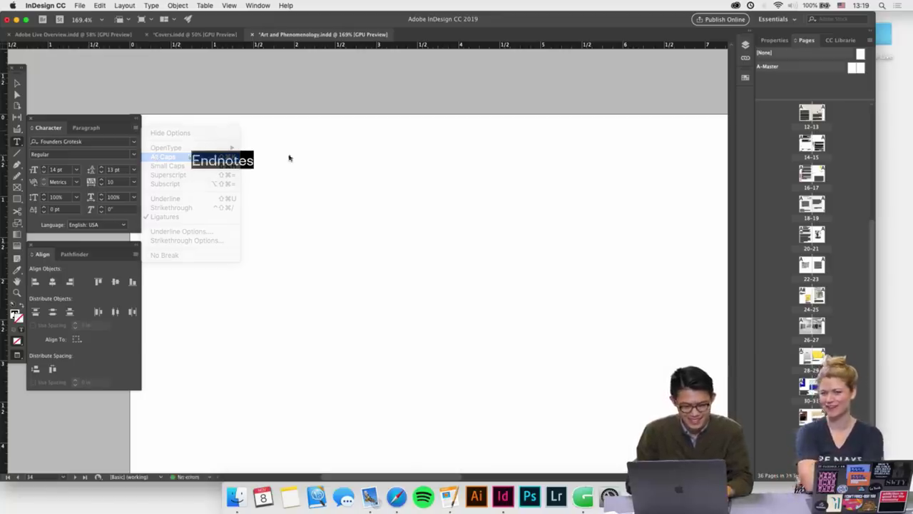
Set the heading in GT Cinetype Bold and add an empty line below it
left_click(86, 142)
type("cine")
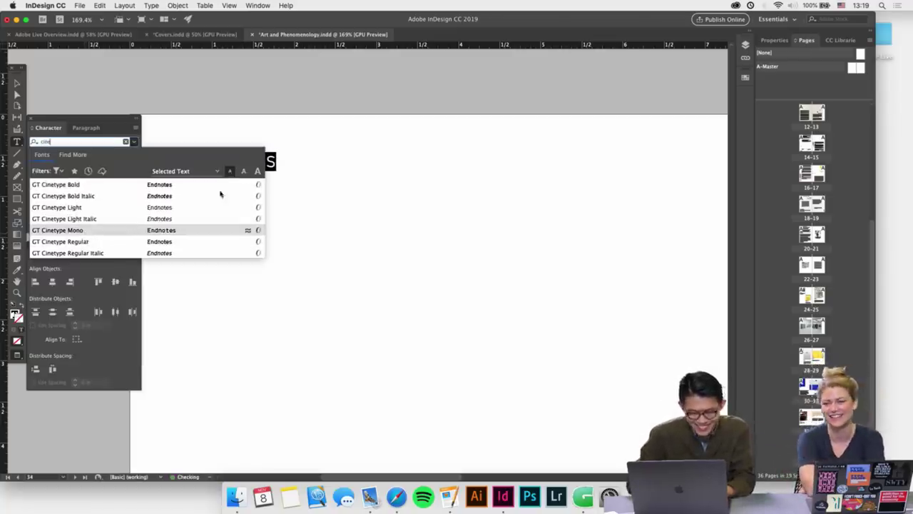
key("Return")
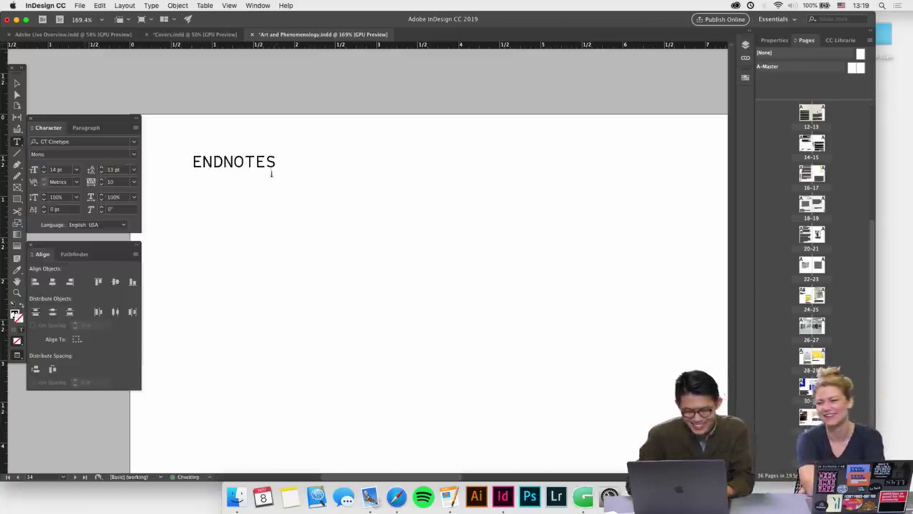
left_click(133, 154)
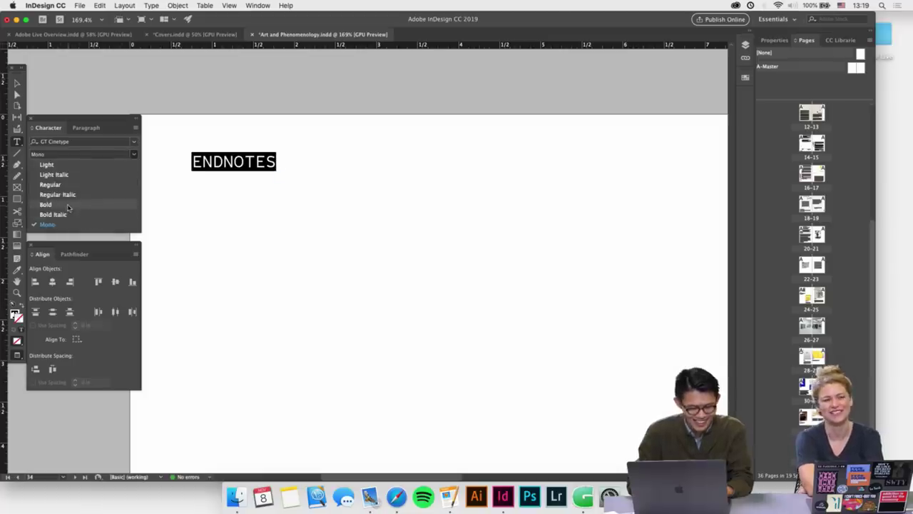
left_click(46, 204)
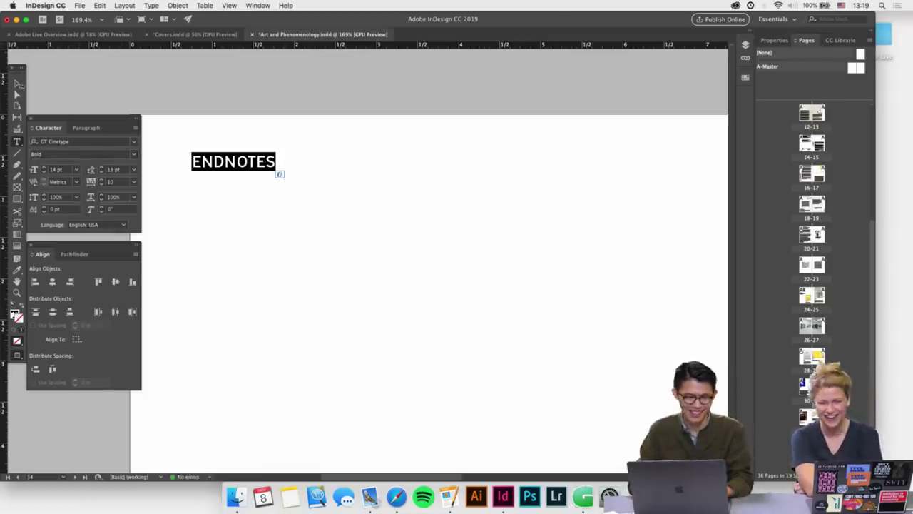
key("Right")
scroll(245, 89, "down", 1)
key("Return")
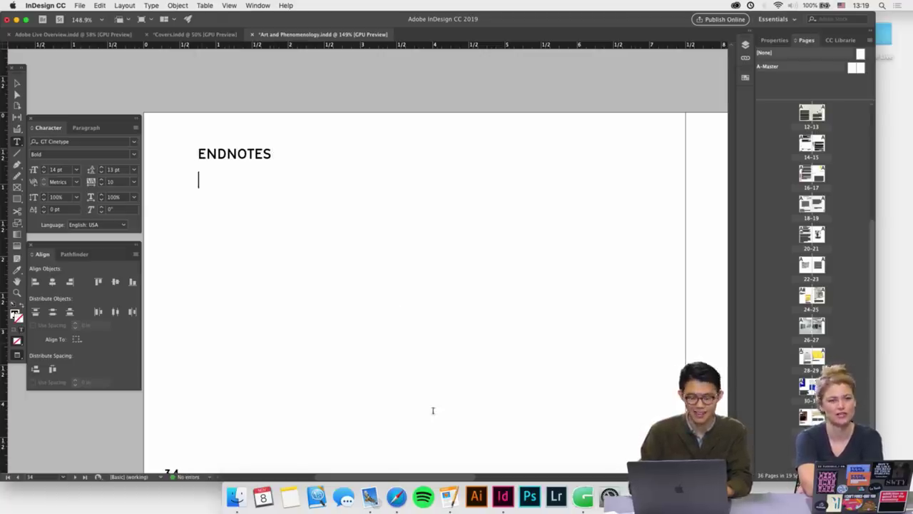
In the Pages Content Copy document, scroll to the Endnotes list and select the first endnote
left_click(448, 496)
scroll(458, 327, "down", 20)
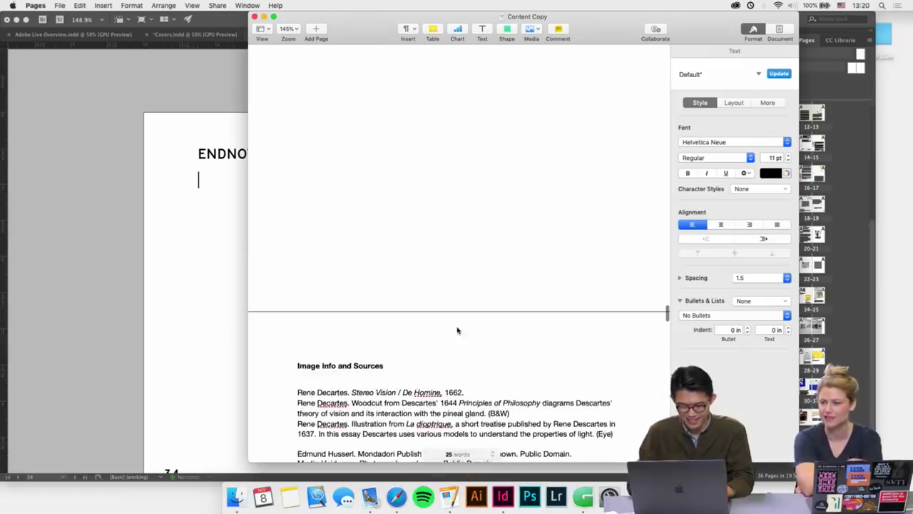
scroll(458, 329, "down", 10)
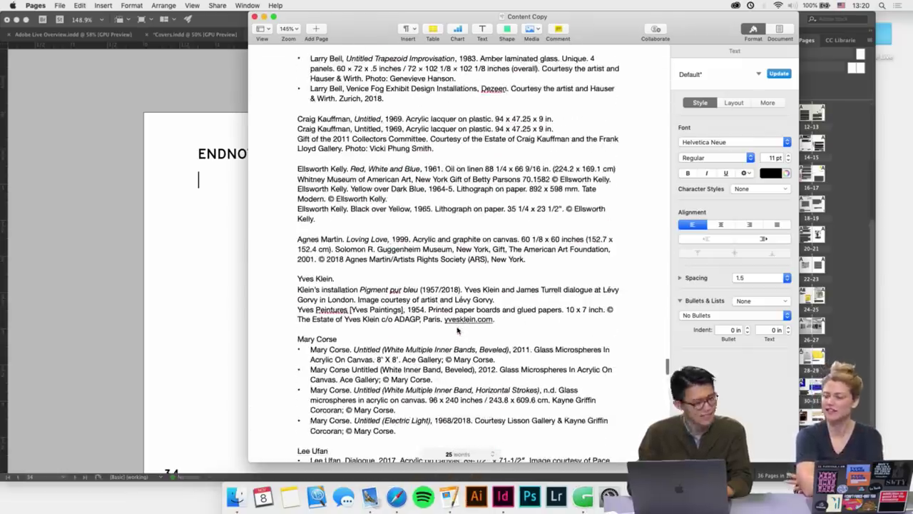
scroll(458, 330, "down", 10)
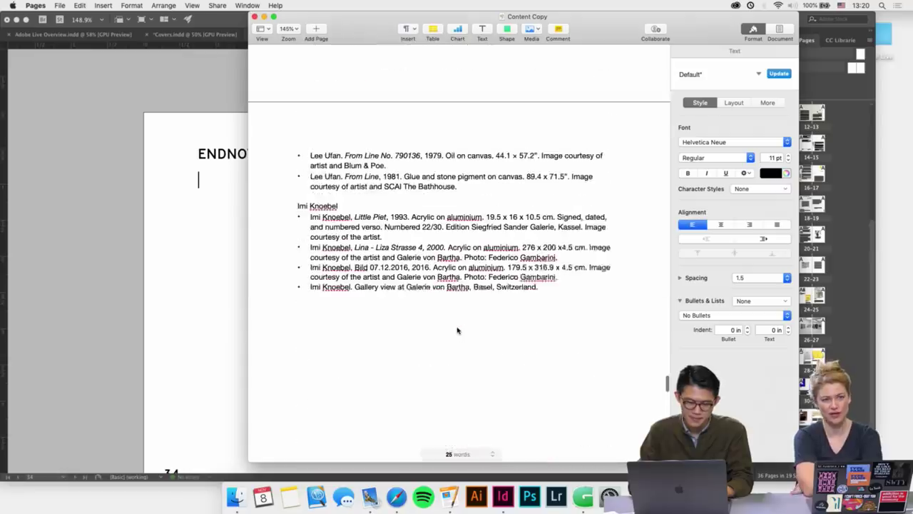
scroll(457, 329, "down", 10)
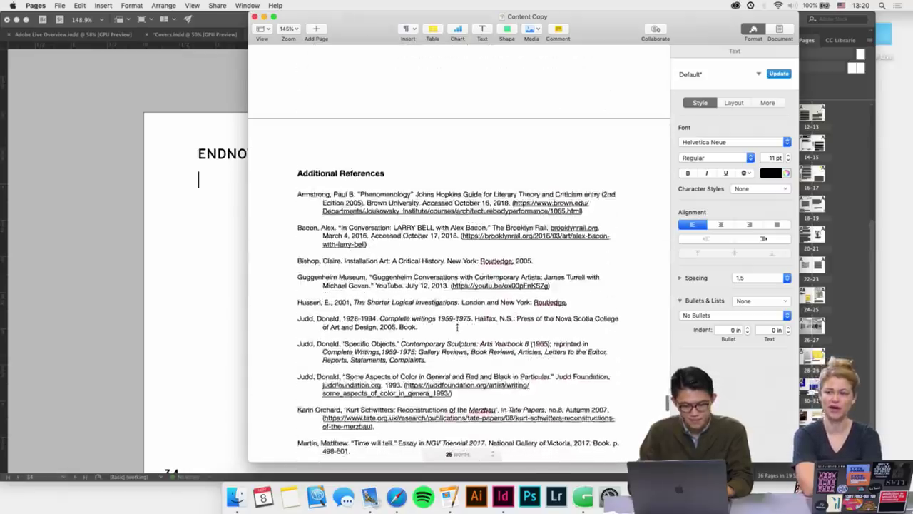
scroll(457, 329, "up", 15)
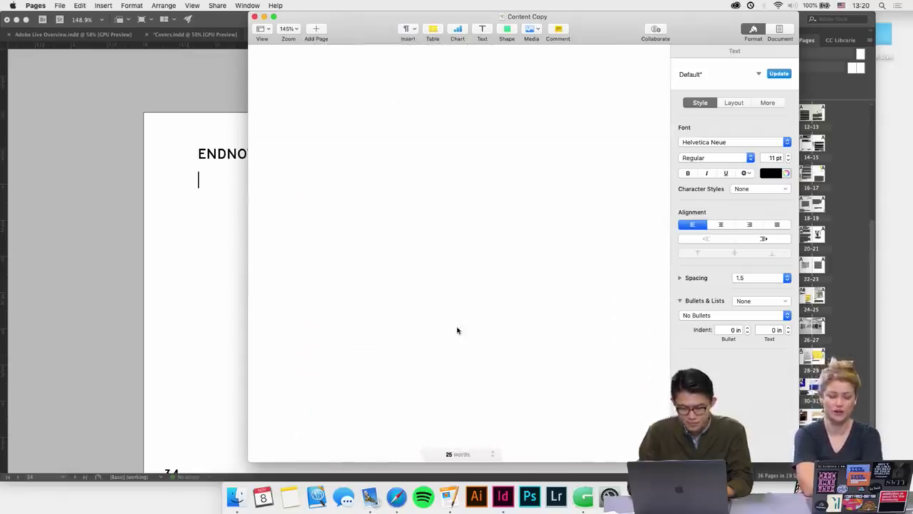
scroll(395, 194, "down", 5)
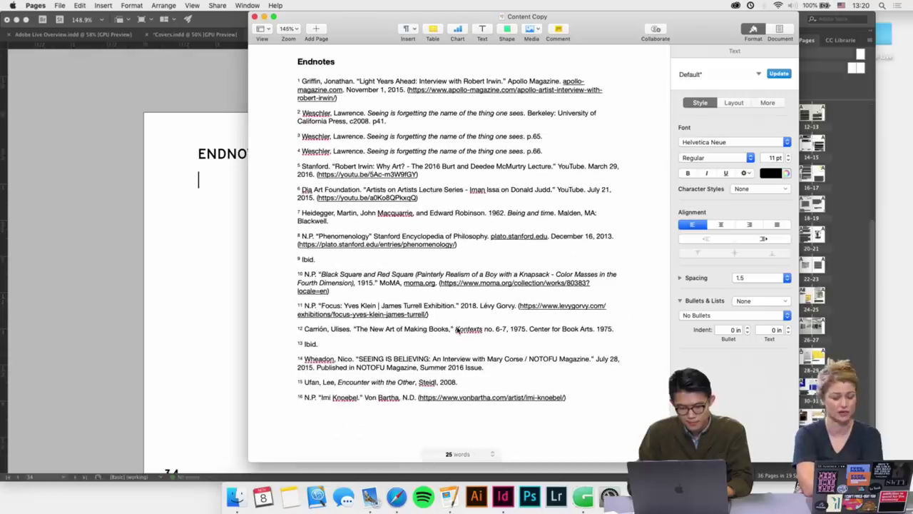
left_click(297, 80)
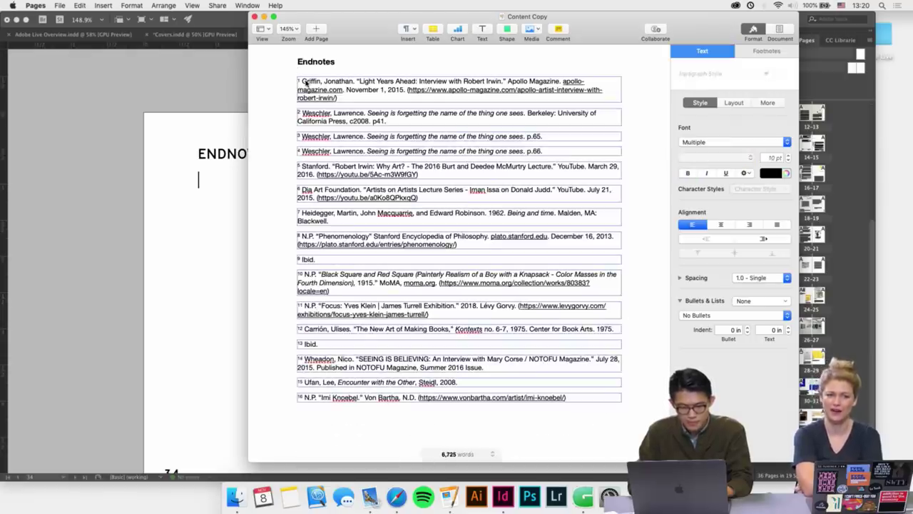
triple_click(304, 90)
Paste the first endnote citation below the ENDNOTES heading and select it
key("super+Tab")
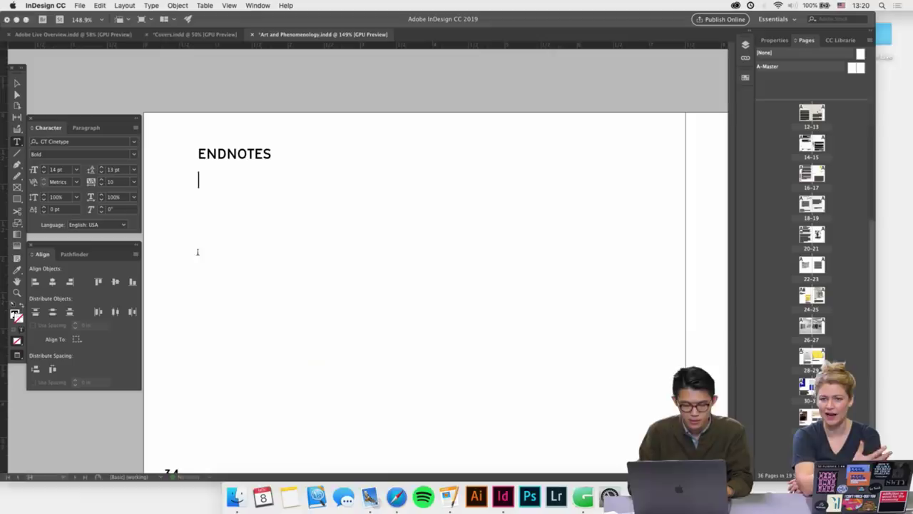
type("GRIFFIN, JONATHAN. \"LIGHT YEARS AHEAD: INTERVIEW WITH ROBERT IRWIN.\" APOLLO MAGAZINE. APOLLO-MAGAZINE.COM. NOVEMBER 1, 2015. (HTTPS://WWW.APOLLO-MAGAZINE.COM/APOLLO-ARTIST-INTERVIEW-WITH-ROBERT-IRWIN/)")
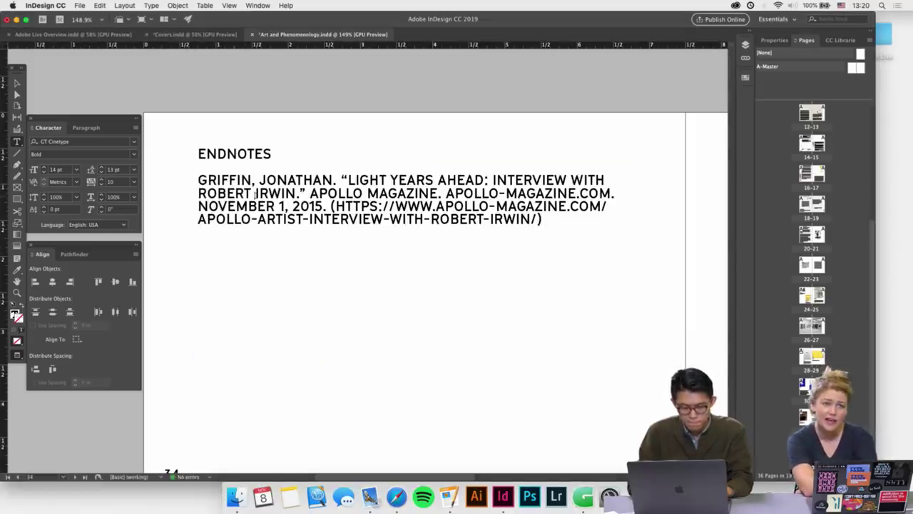
left_click_drag(544, 220, 198, 180)
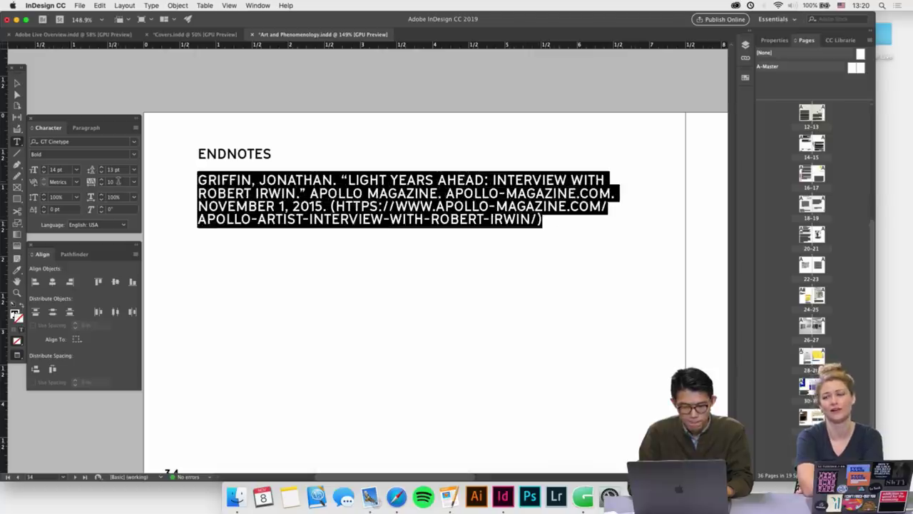
Turn off All Caps and set the citation in the GT Cinetype Mono style
left_click(136, 127)
left_click(161, 153)
left_click(288, 185)
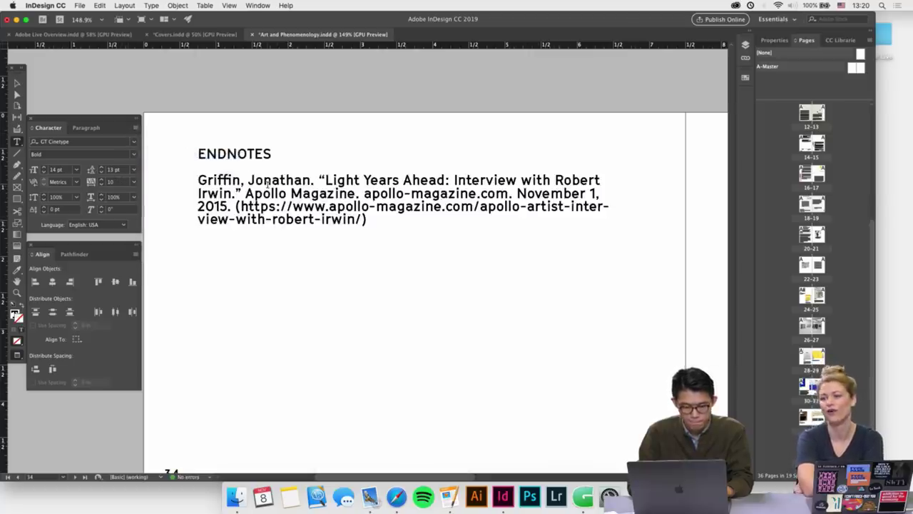
left_click_drag(375, 217, 180, 178)
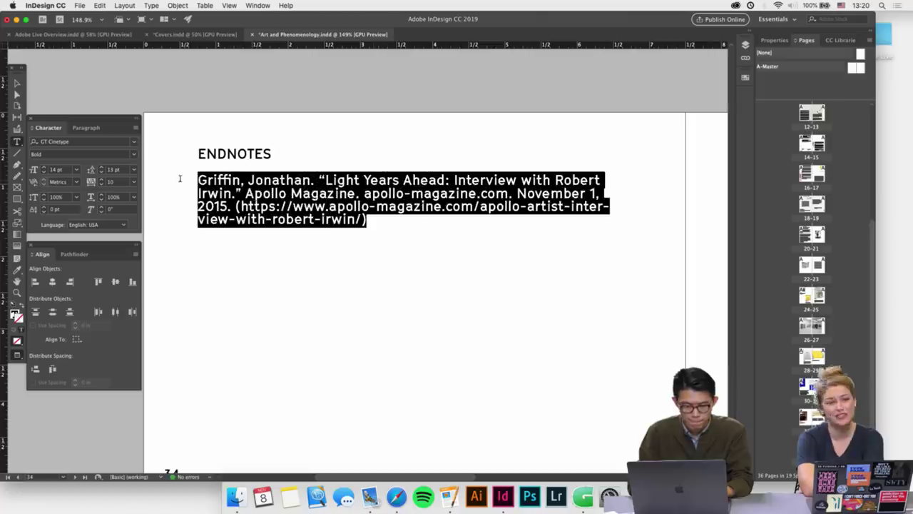
left_click(134, 153)
left_click(61, 224)
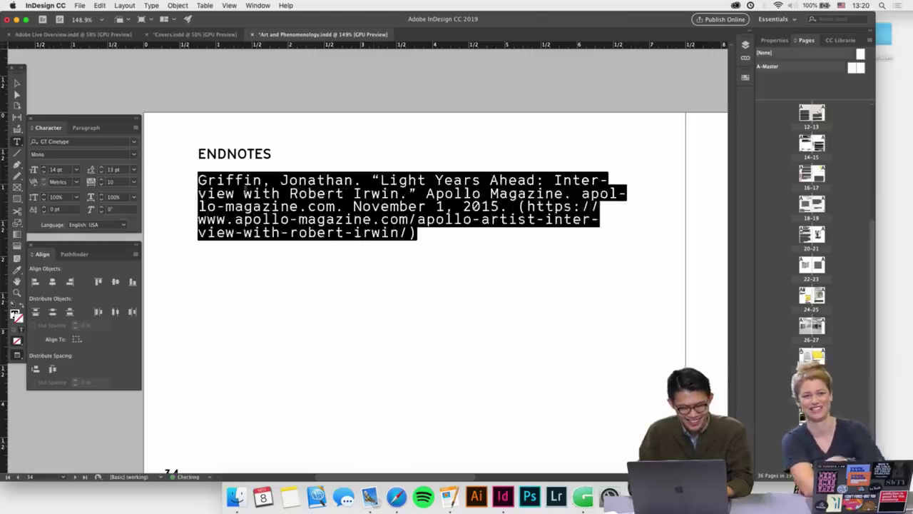
left_click(283, 187)
left_click_drag(418, 234, 180, 177)
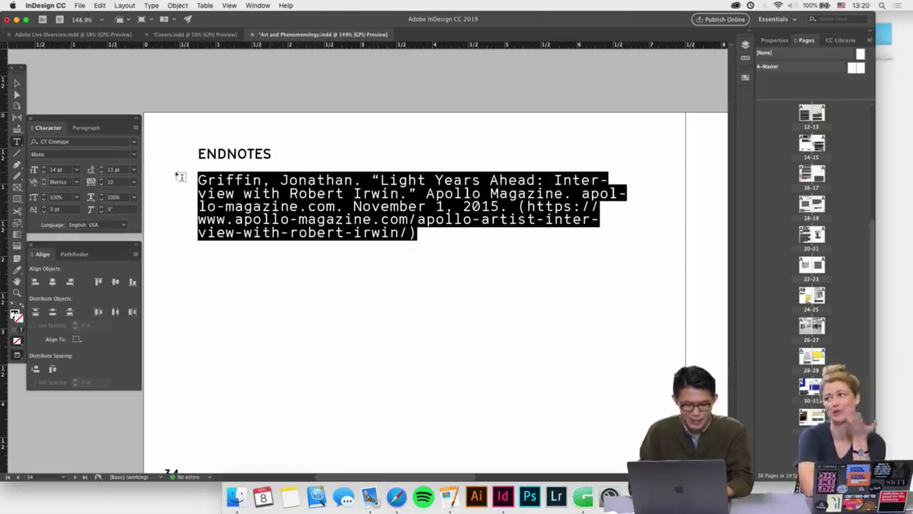
Reduce the citation's font size to 8 pt
left_click(56, 169)
type("10")
key("Return")
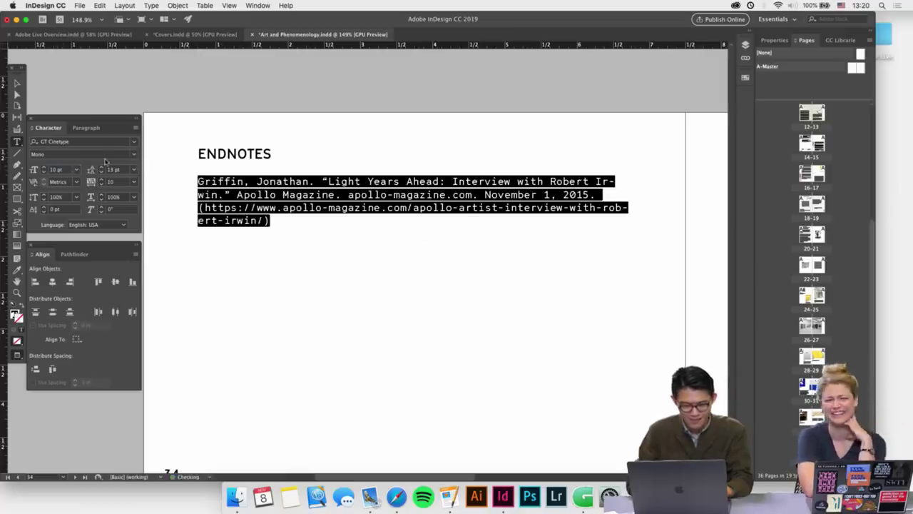
left_click(43, 172)
left_click(43, 172)
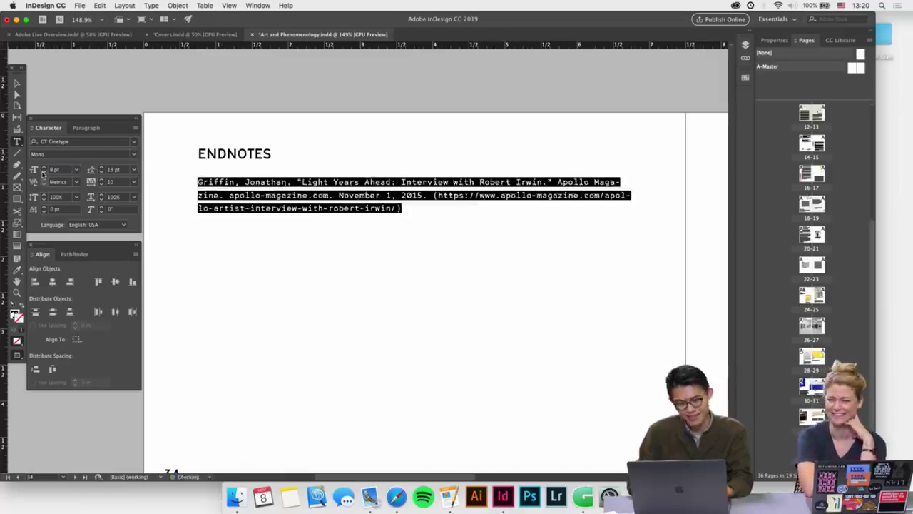
left_click(298, 181)
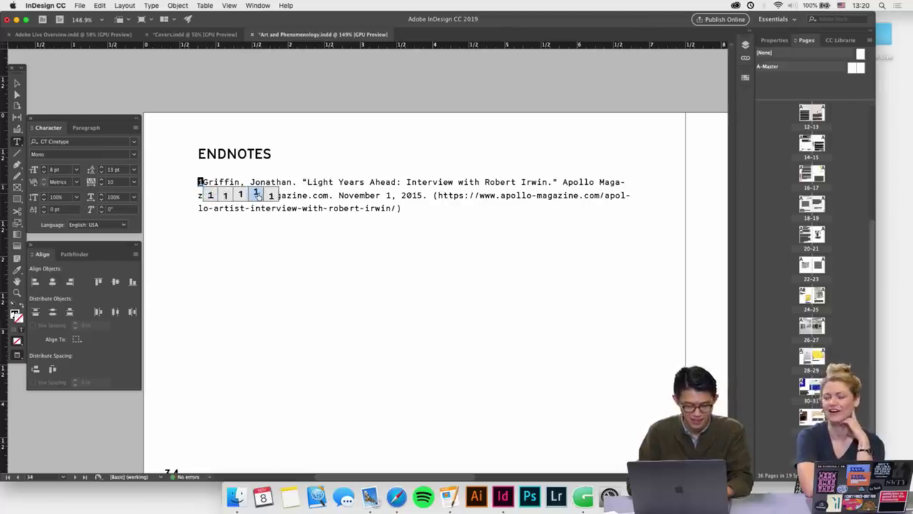
Delete the superscript number 1 in front of endnote 1's citation
left_click(256, 194)
scroll(219, 183, "up", 2)
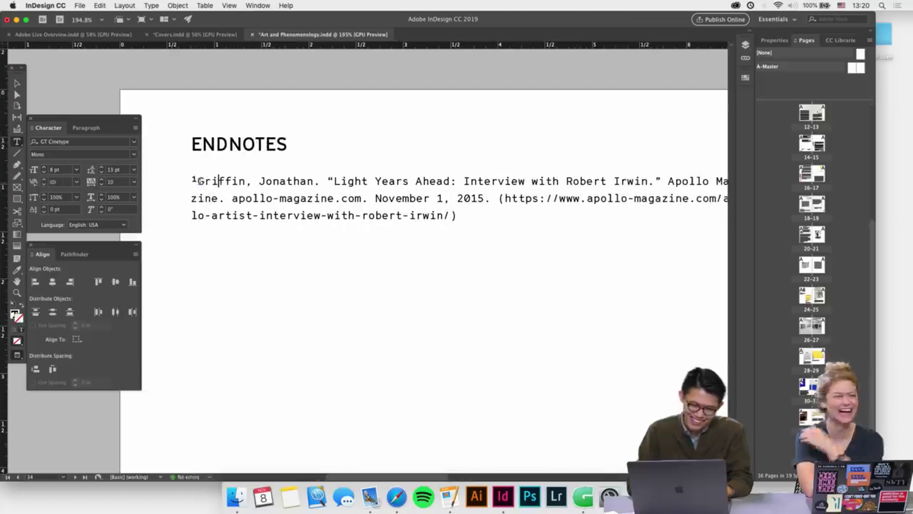
left_click_drag(198, 180, 191, 181)
left_click(227, 180)
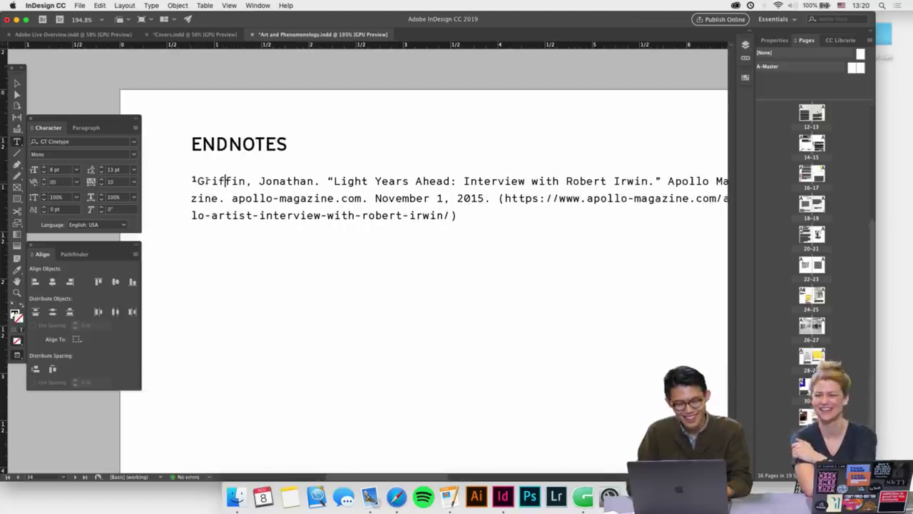
left_click(196, 181)
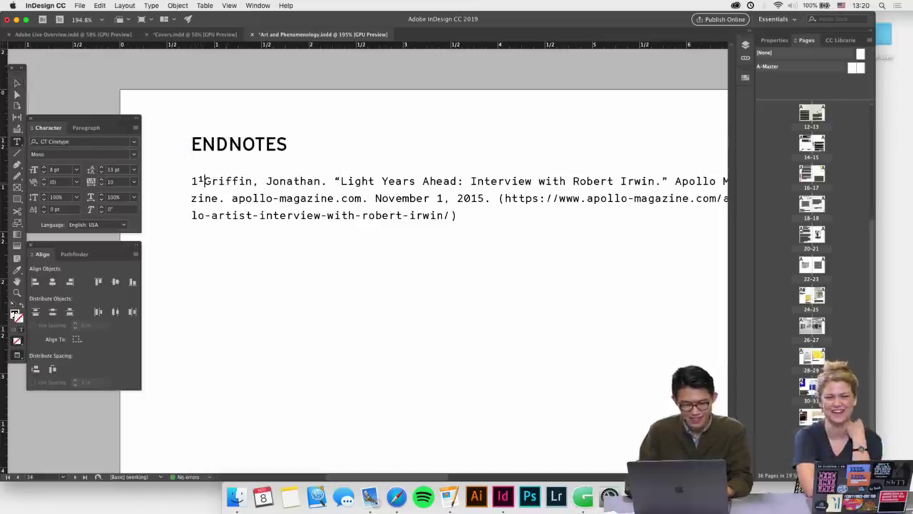
key("BackSpace")
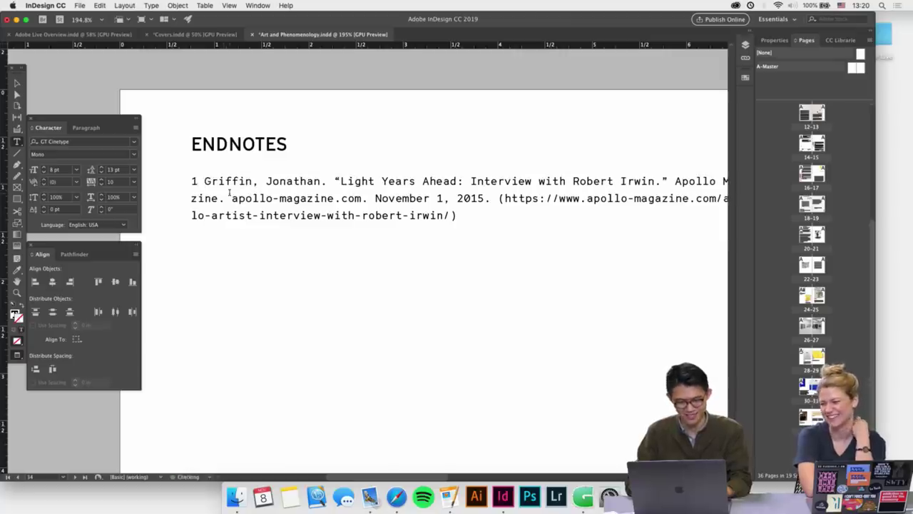
Give the endnote paragraph a 0.1389 in hanging indent using the Tabs ruler
left_click(229, 196)
scroll(230, 196, "down", 2)
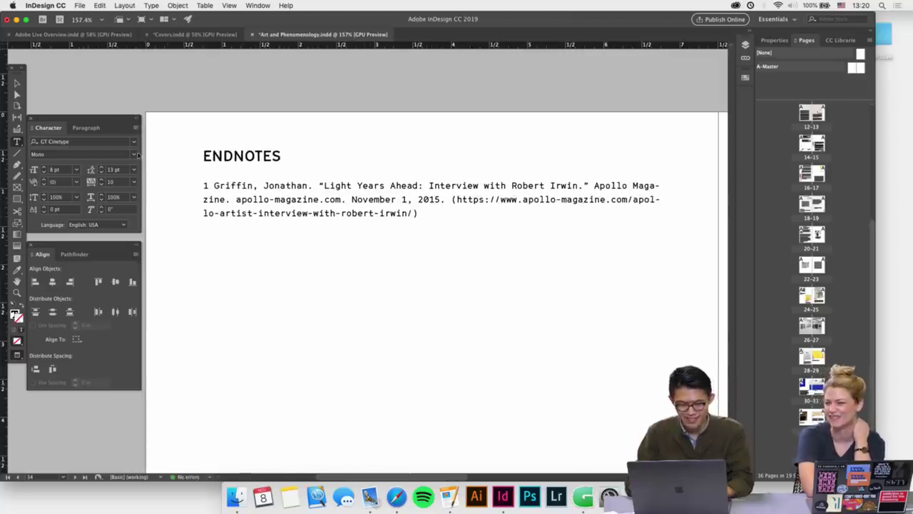
key("super+a")
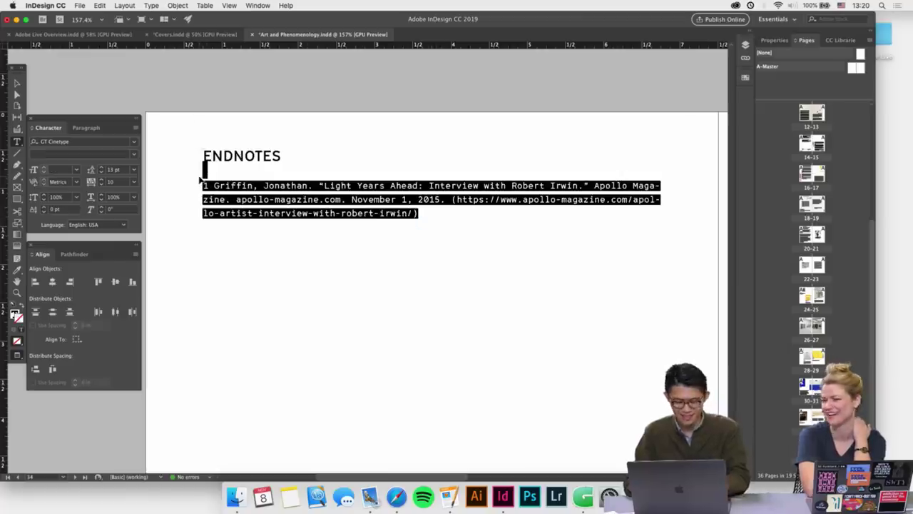
key("super+shift+t")
left_click_drag(204, 138, 214, 139)
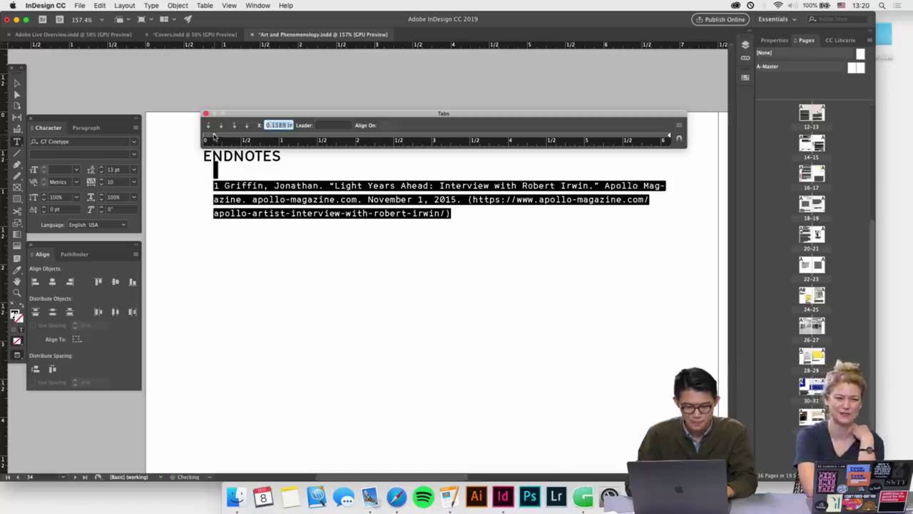
left_click(206, 115)
left_click(275, 199)
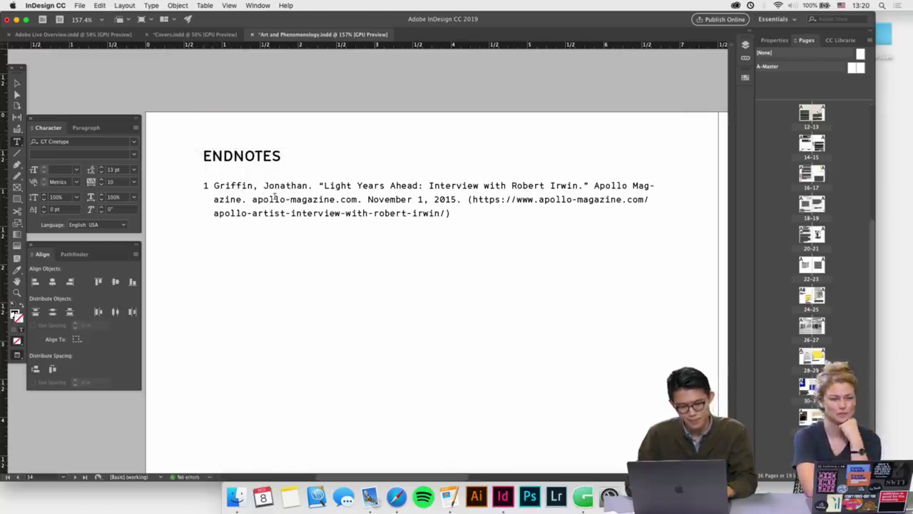
Add endnote 2 below endnote 1, pasting its citation from the Pages manuscript
left_click(454, 213)
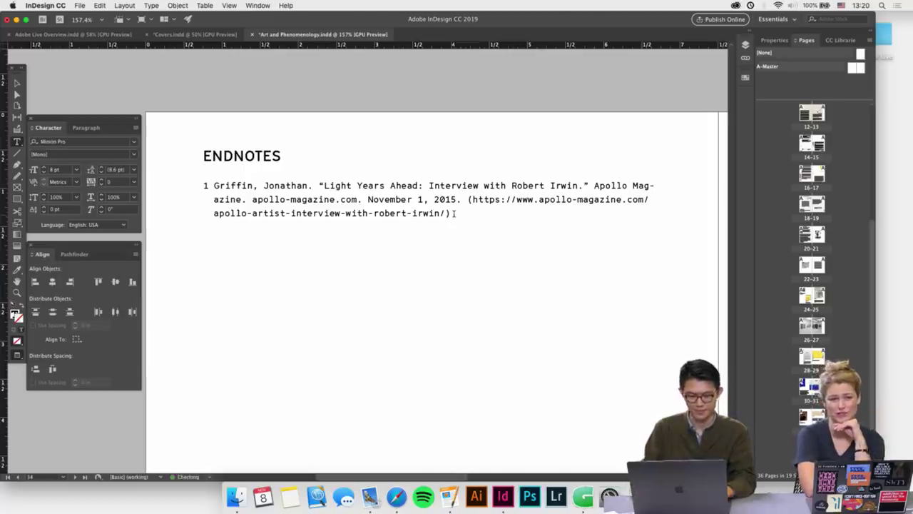
key("Return")
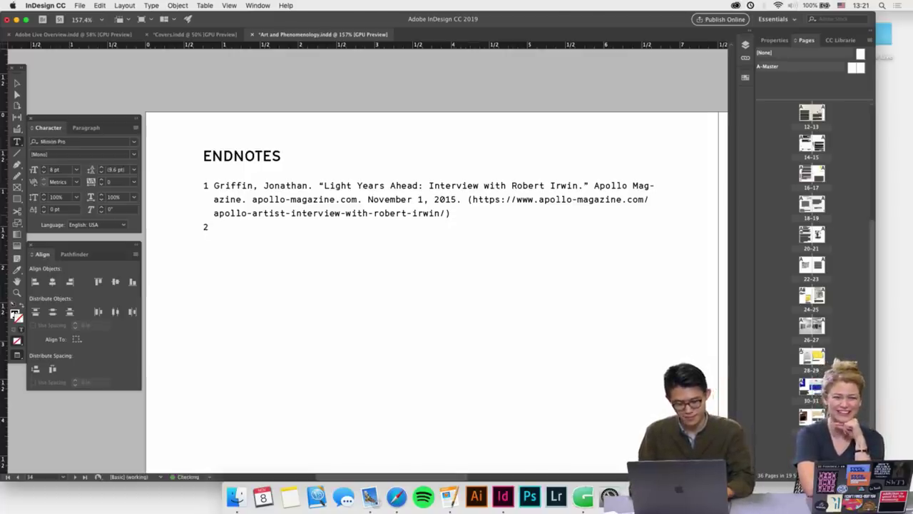
left_click(458, 511)
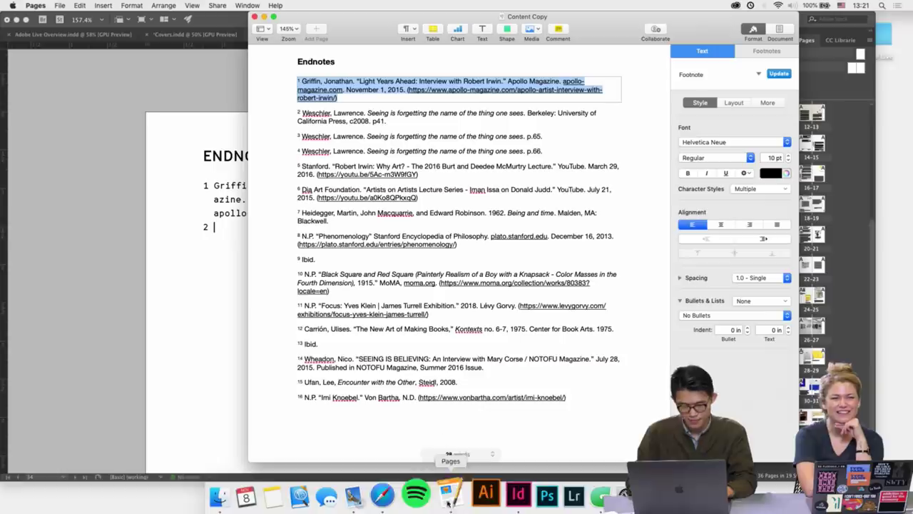
left_click(390, 120)
triple_click(390, 120)
key("super+c")
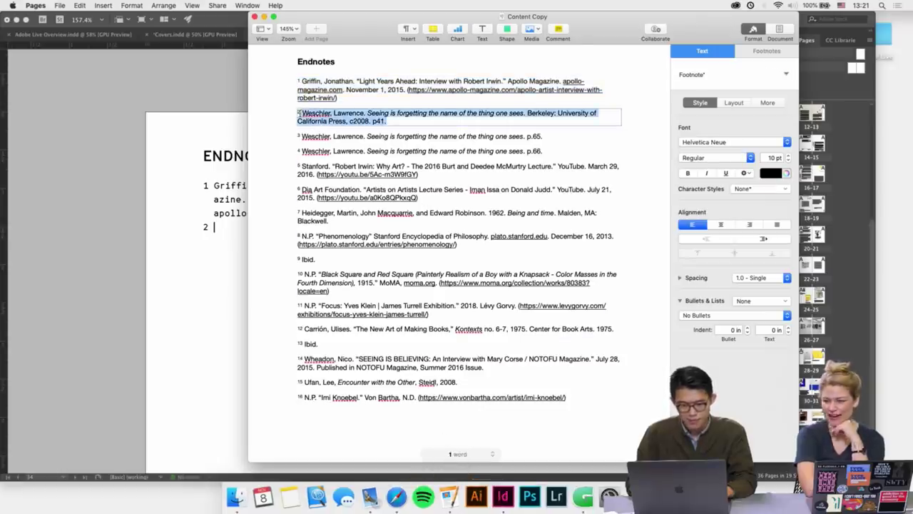
left_click(226, 223)
key("super+v")
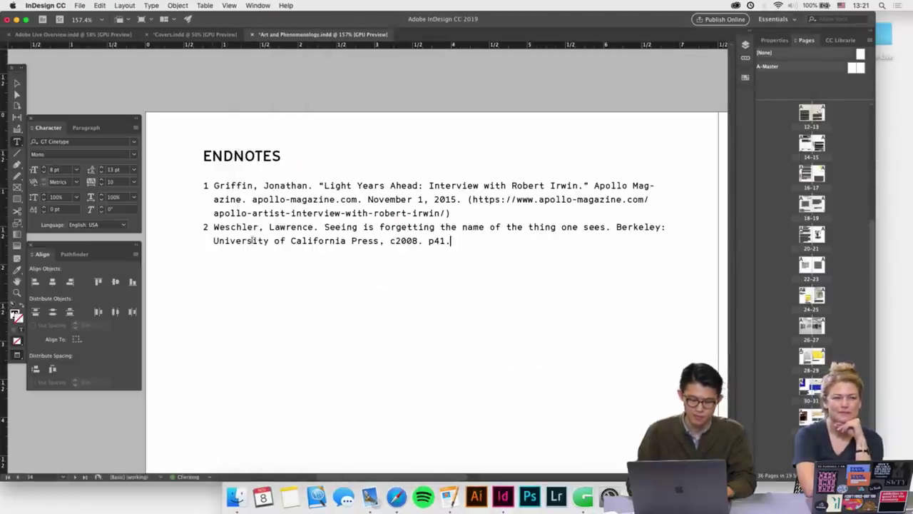
Add endnote 3, numbered '3', with its citation copied from the Pages manuscript
key("Return")
type("3")
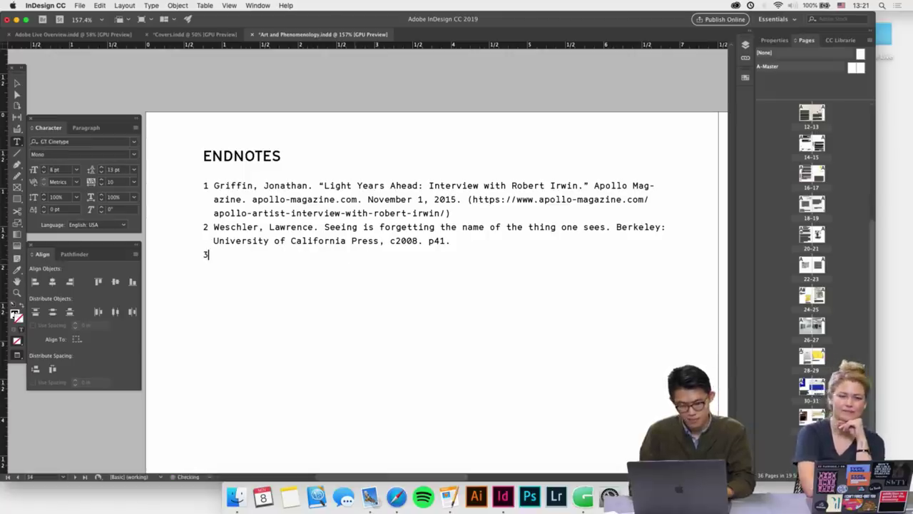
left_click(449, 496)
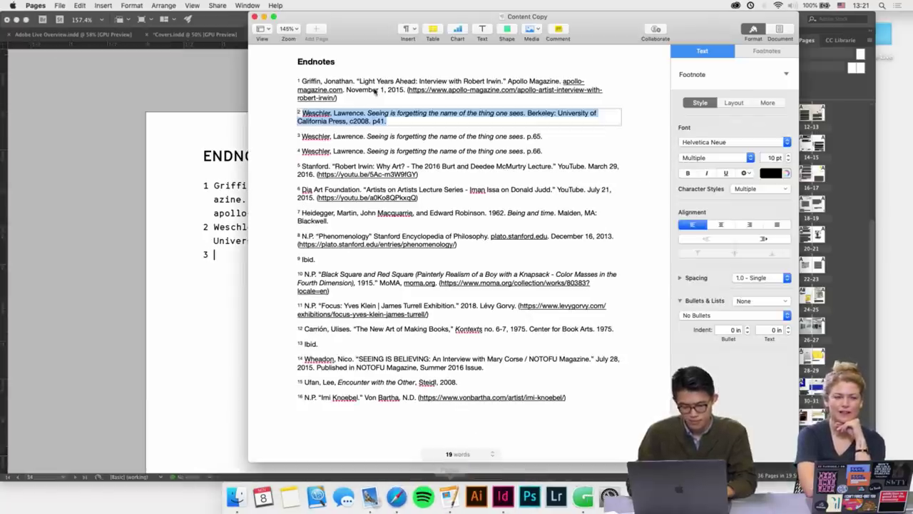
triple_click(317, 137)
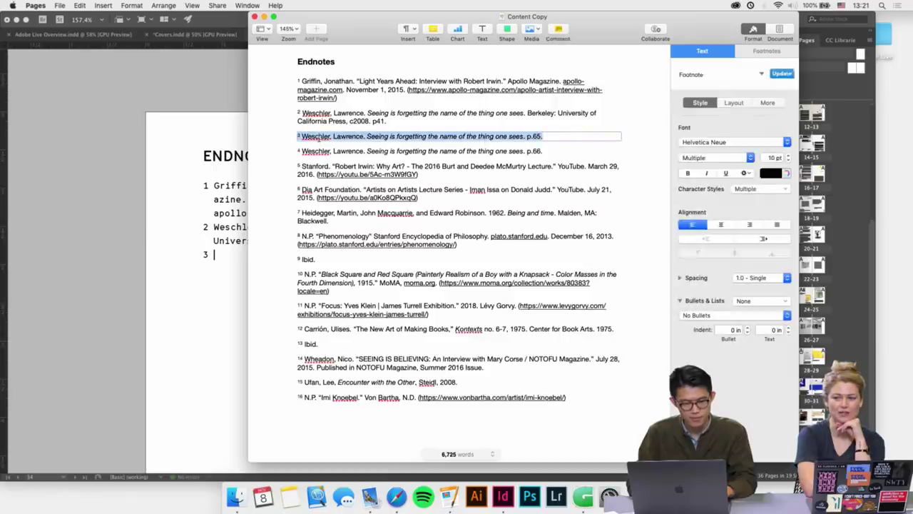
key("super+c")
left_click(209, 279)
key("super+v")
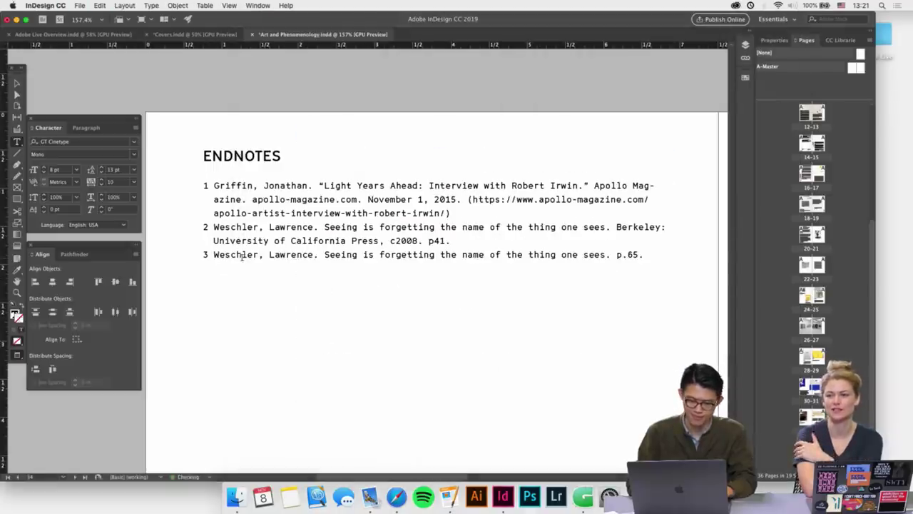
Add endnote 4, numbered '4', with its citation copied from the Pages manuscript
left_click(276, 321)
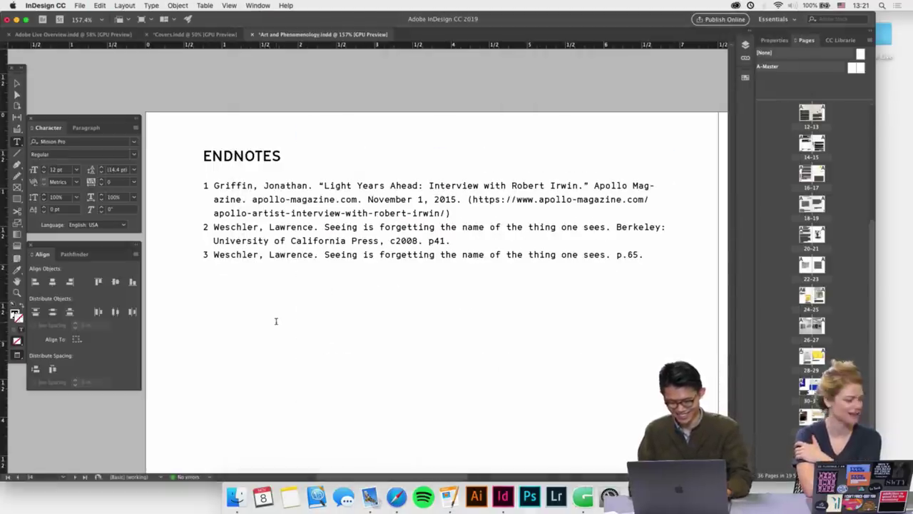
type("4")
left_click(449, 495)
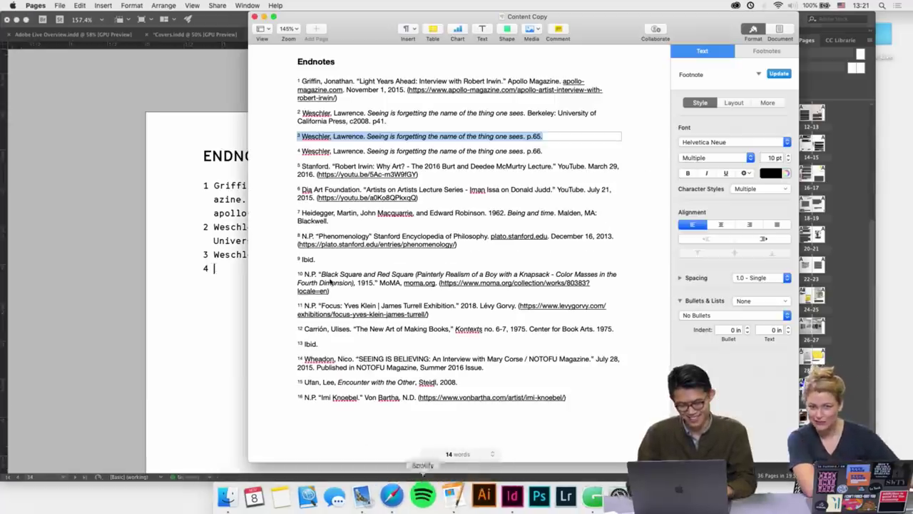
triple_click(333, 150)
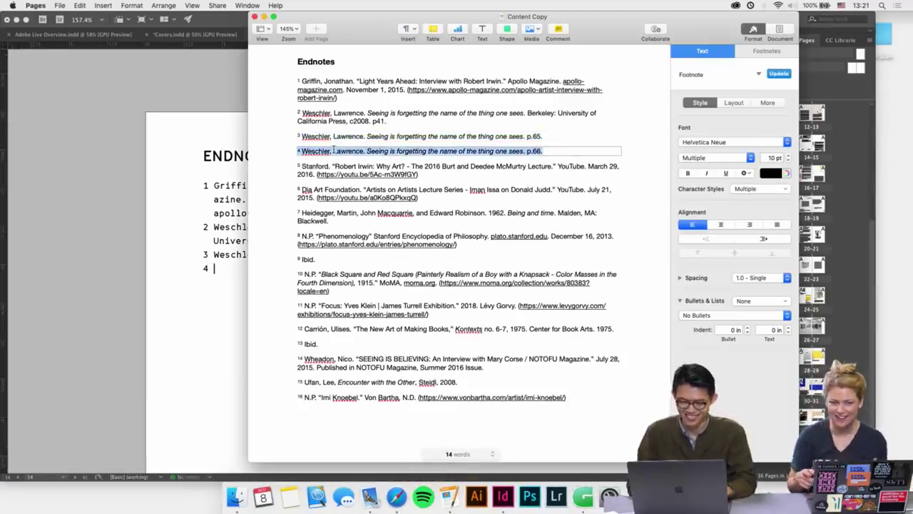
key("super+c")
left_click(206, 267)
key("super+v")
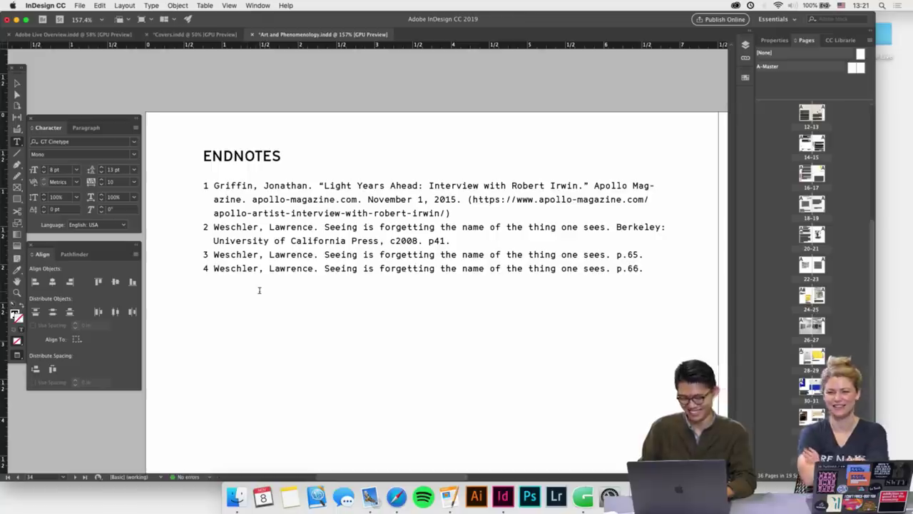
Add endnote 5, the Stanford 'Robert Irwin: Why Art?' 2016 lecture citation
key("Return")
type("5")
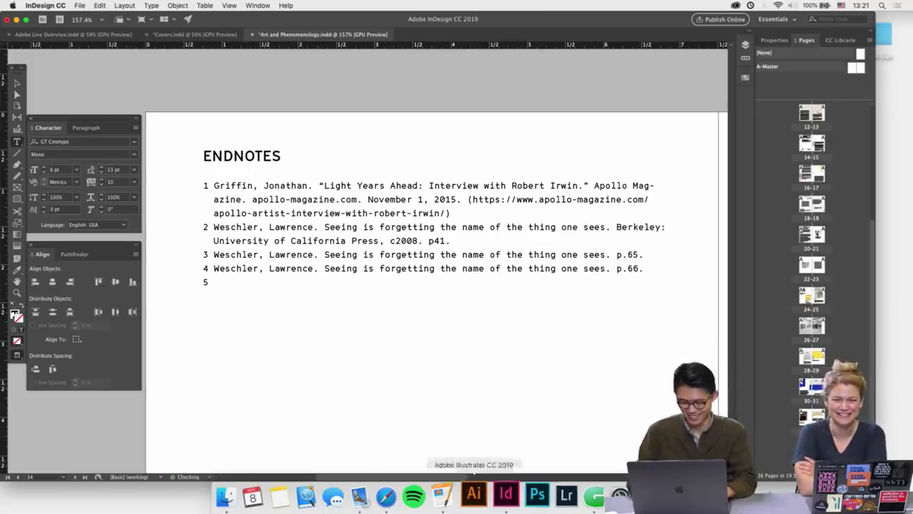
left_click(443, 495)
triple_click(314, 168)
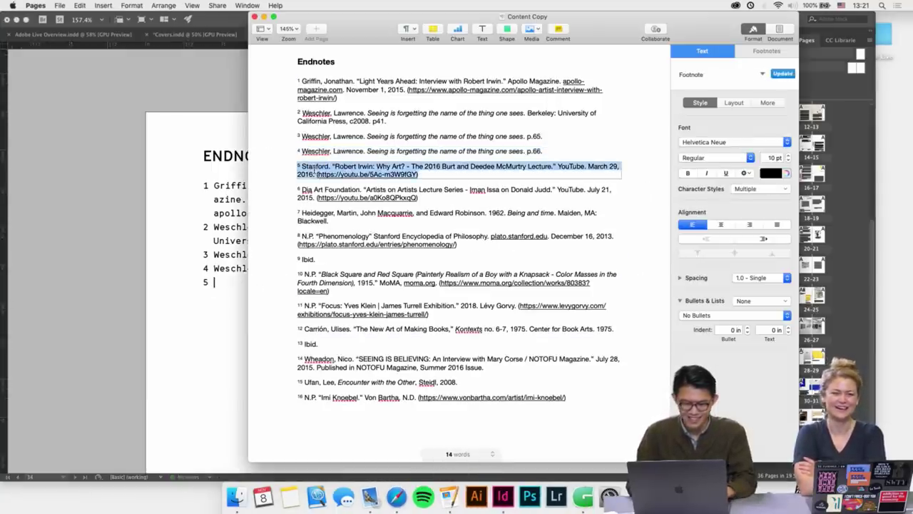
key("super+c")
left_click(199, 295)
key("super+v")
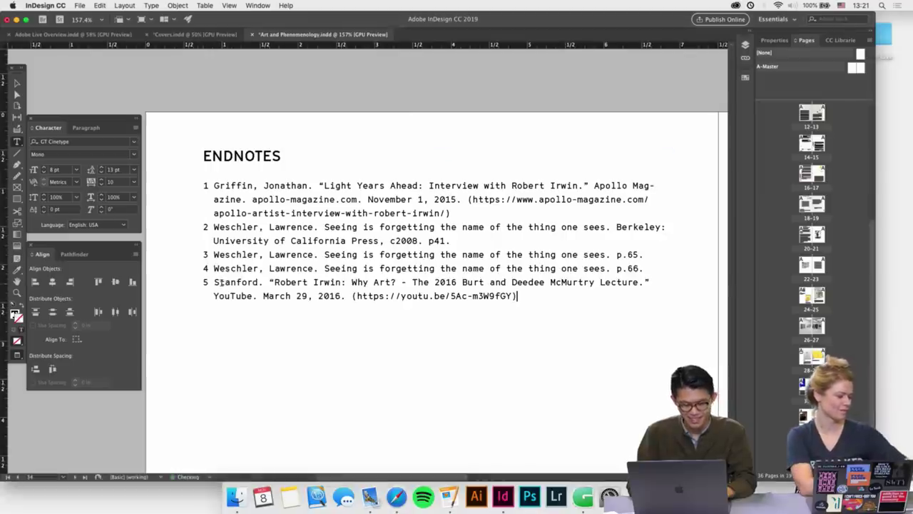
left_click(221, 283)
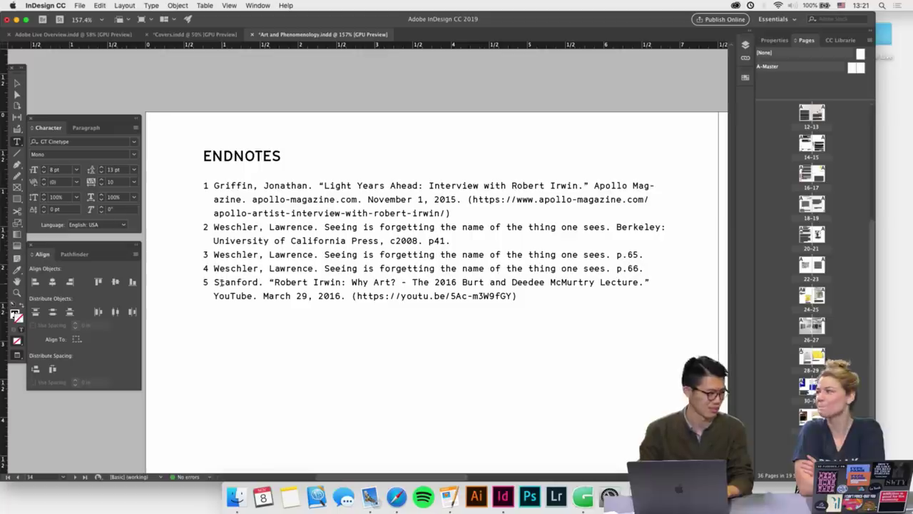
Add endnote 6, the Dia Art Foundation Donald Judd YouTube lecture, then zoom out to the page
scroll(274, 311, "down", 3)
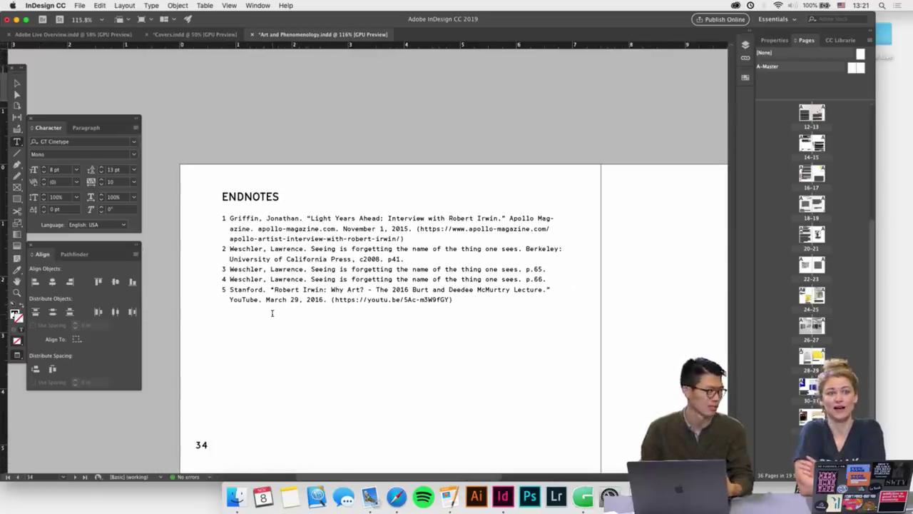
scroll(355, 323, "up", 2)
left_click(482, 295)
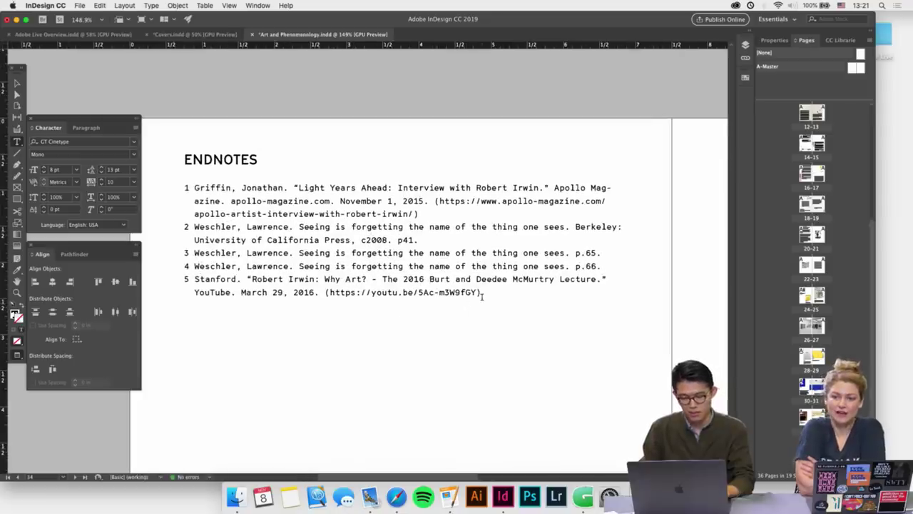
key("Return")
type("6")
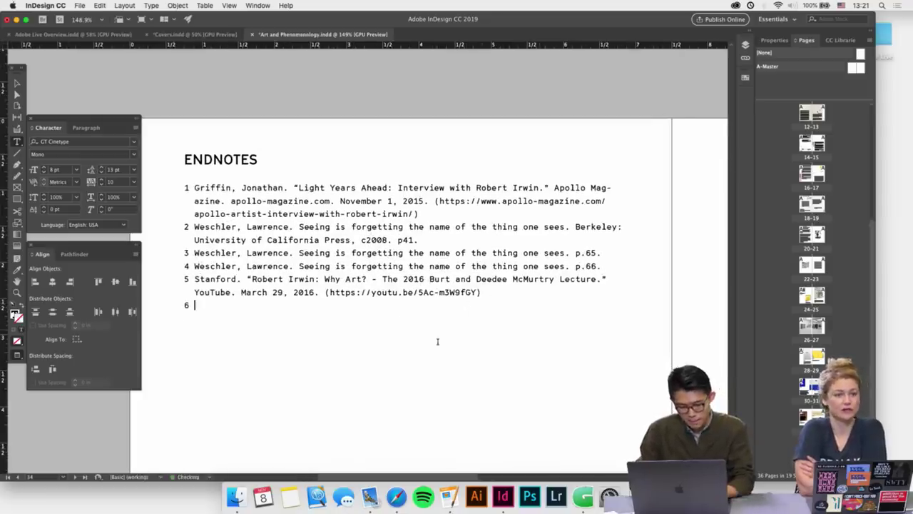
left_click(450, 495)
scroll(412, 323, "down", 1)
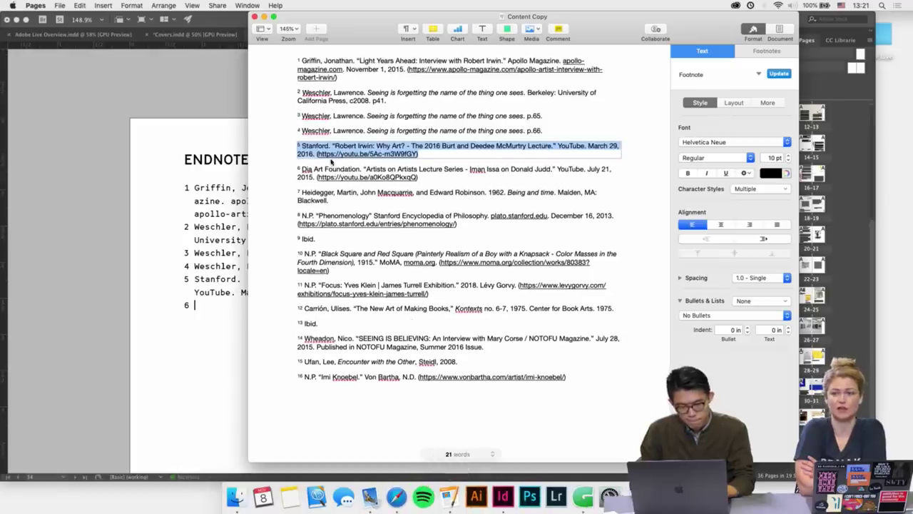
triple_click(314, 175)
left_click(198, 302)
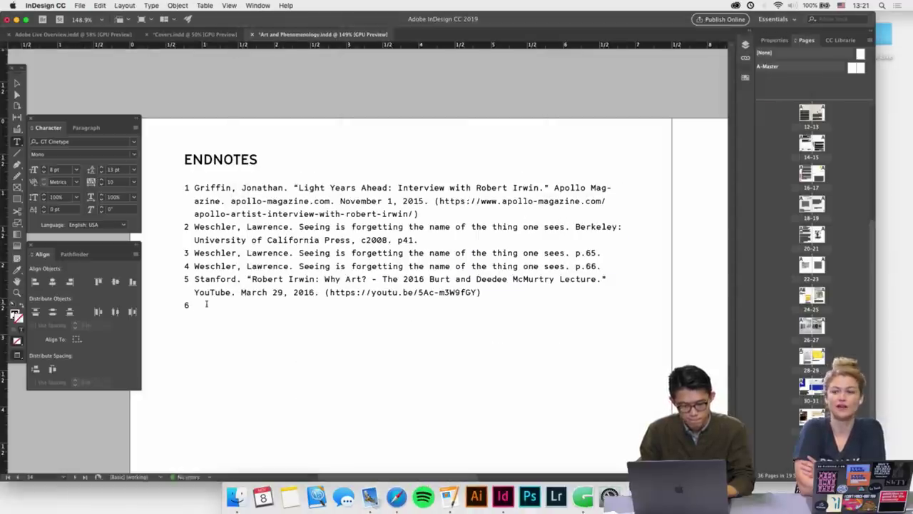
key("super+v")
key("super+minus")
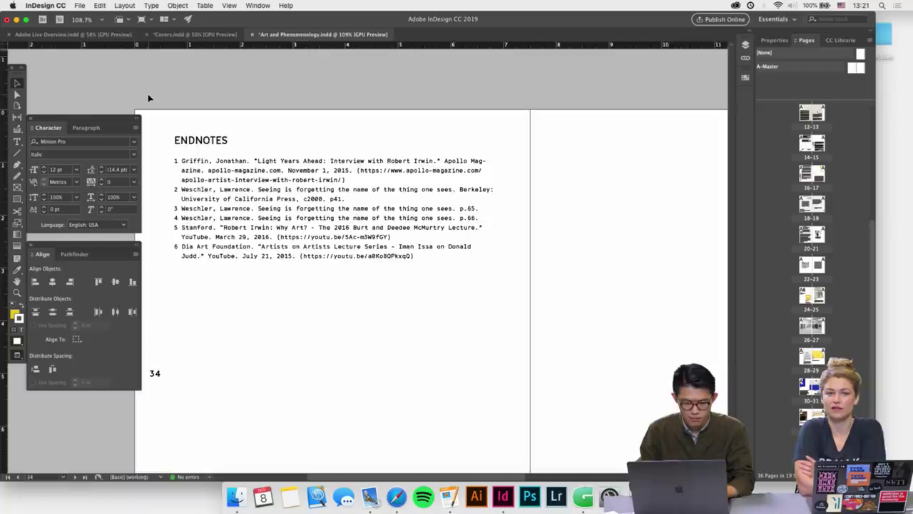
Show the book in Presentation mode and step back to the ART AND PHENOMENOLOGY cover
key("shift+w")
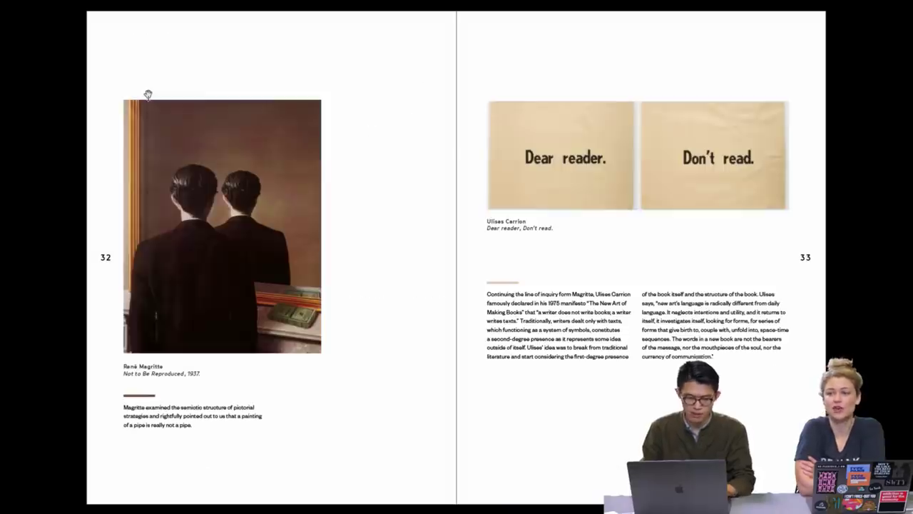
key("Left")
key("Left")
key("Left")
key("Left")
key("Left")
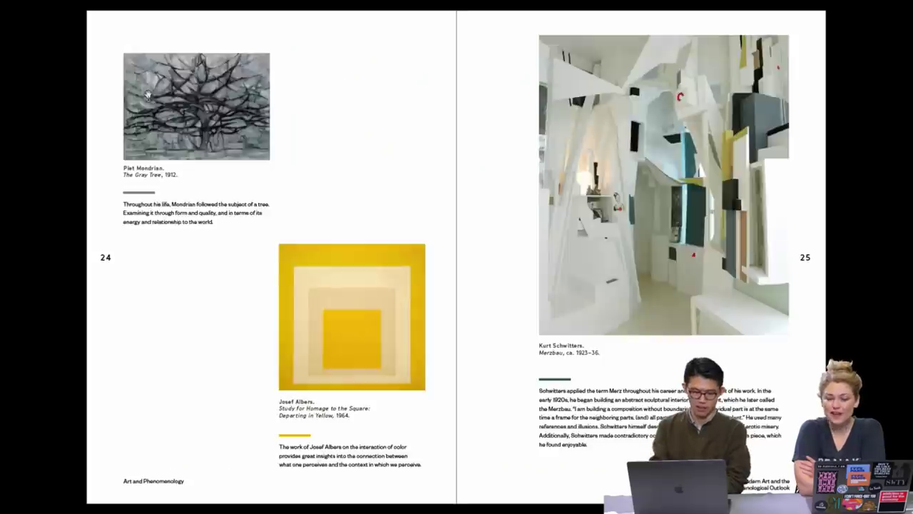
key("Left")
key("Left")
key("Left")
key("Left")
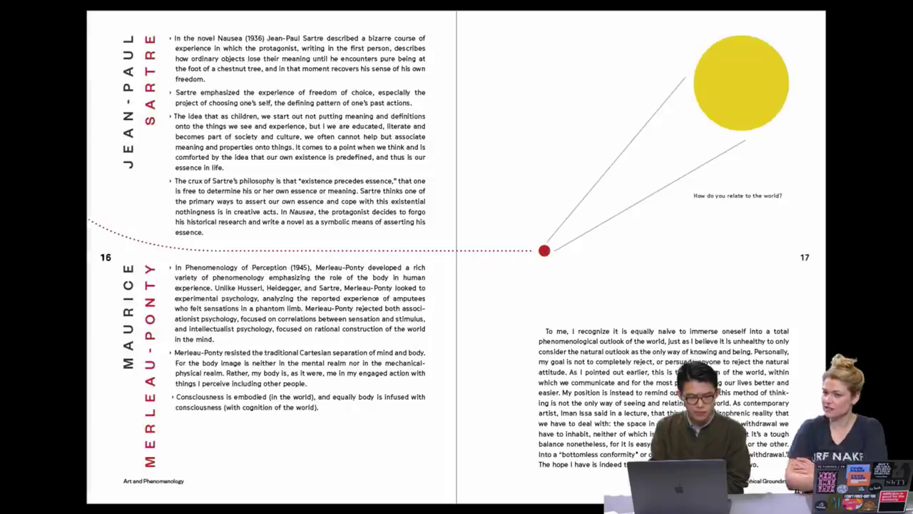
key("Left")
key("Left")
key("Left")
key("Left")
key("Left")
key("Left")
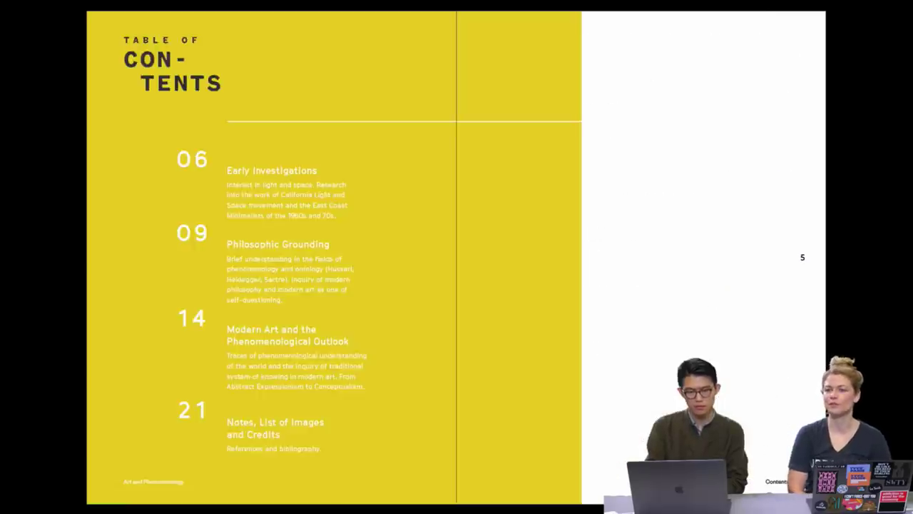
key("Left")
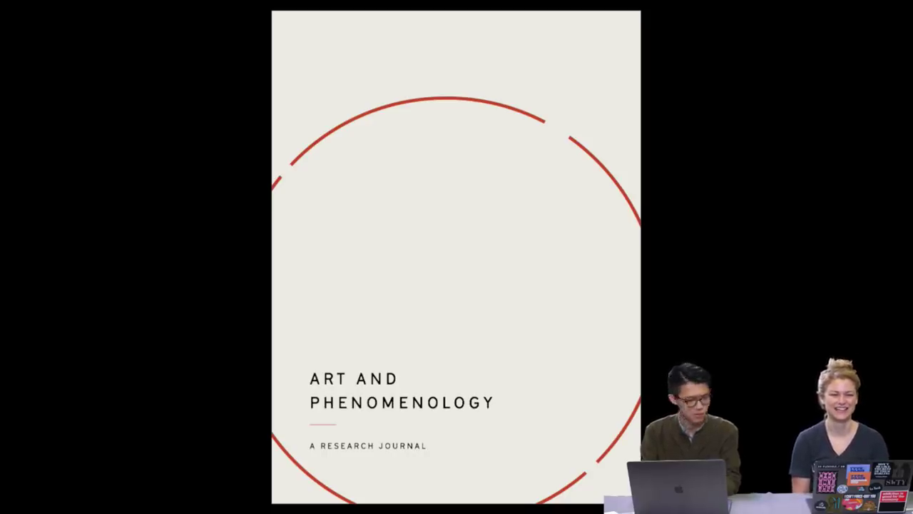
Page forward past the Foreword and Table of Contents to the Early Investigations spread, pages 6–7
key("Right")
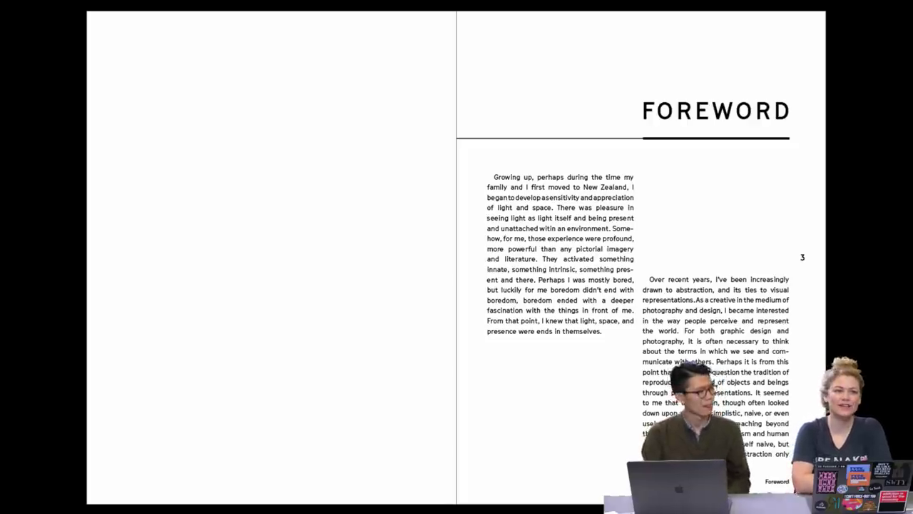
key("Right")
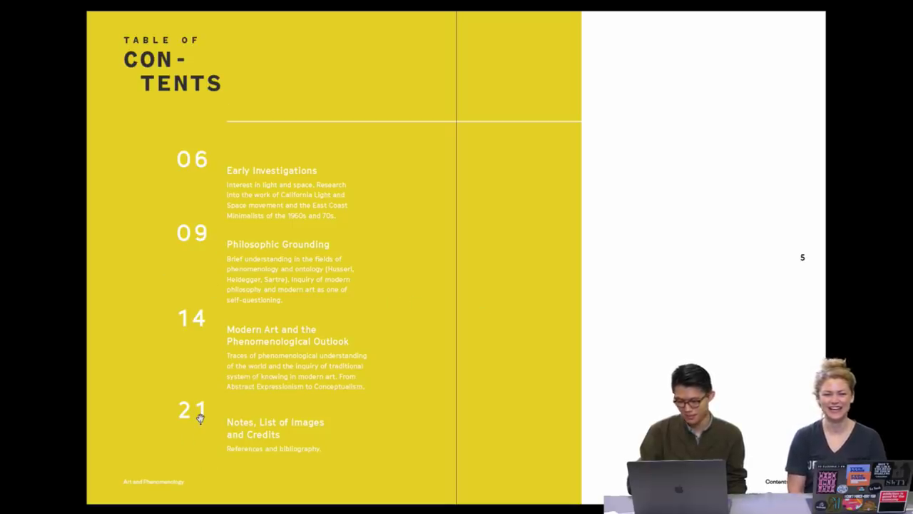
key("Right")
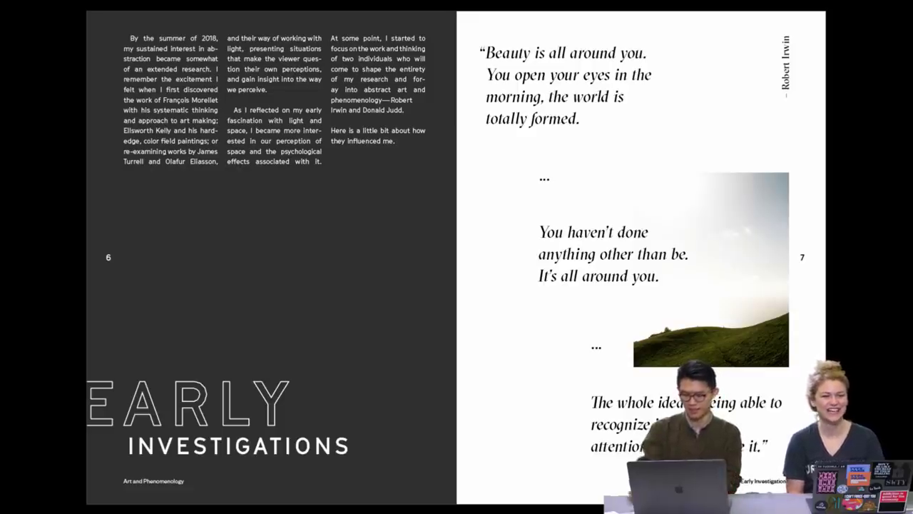
Review spreads 8–9 and 10–11, then advance to the Philosophical Grounding spread, pages 12–13
key("Right")
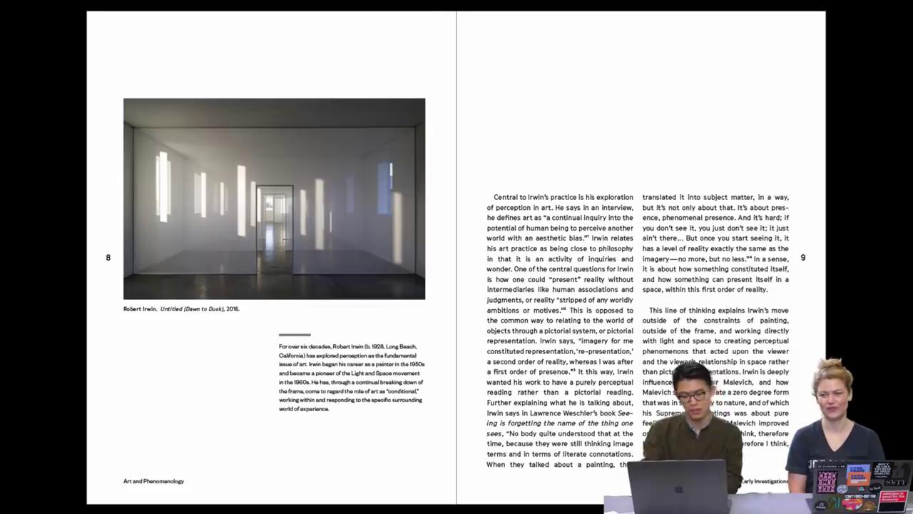
key("Right")
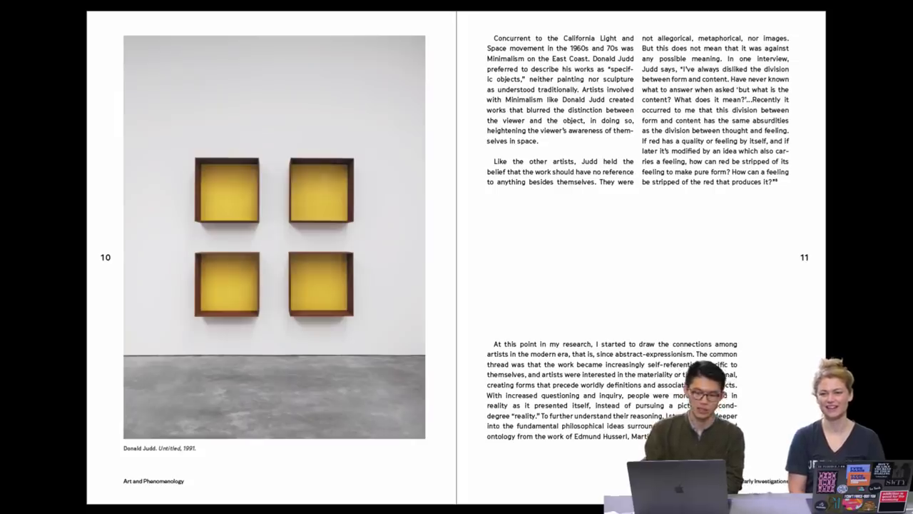
key("Left")
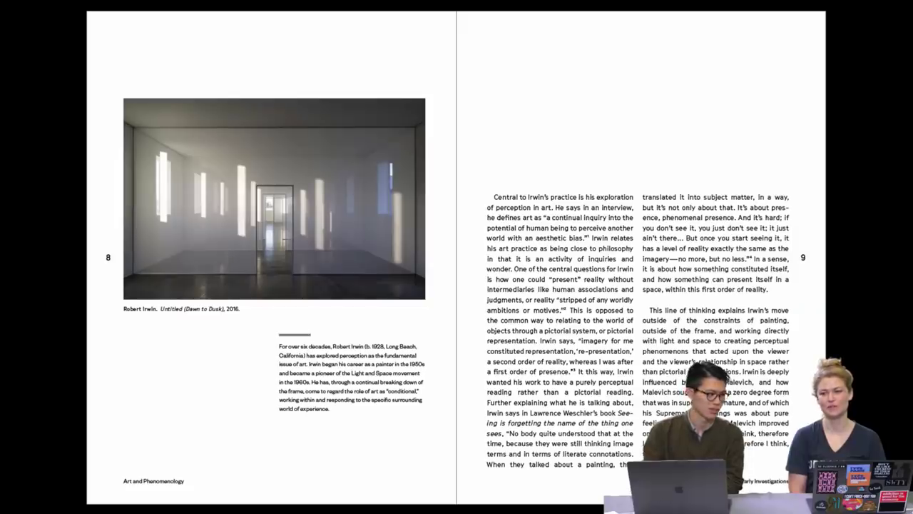
key("Right")
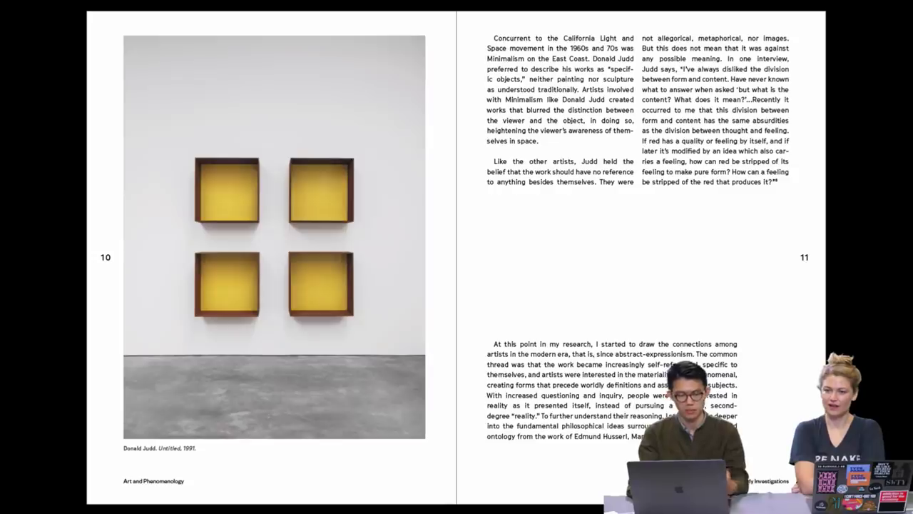
key("Right")
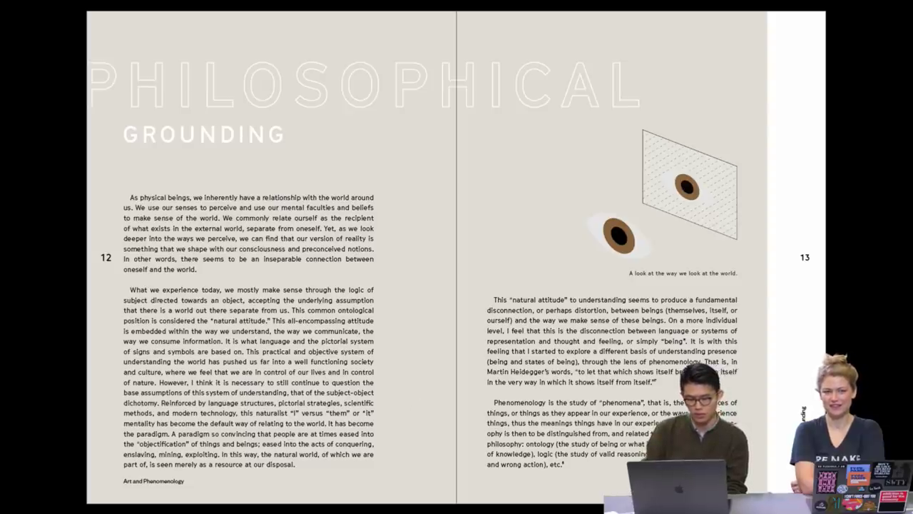
Page through the Husserl, Sartre, Modern Art, Malevich and gallery spreads, ending on Yves Klein, pages 30–31
key("Right")
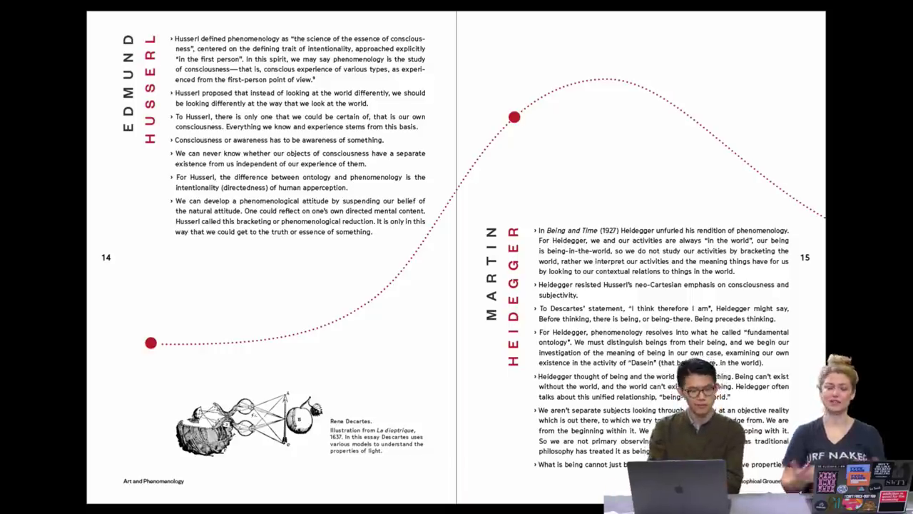
key("Right")
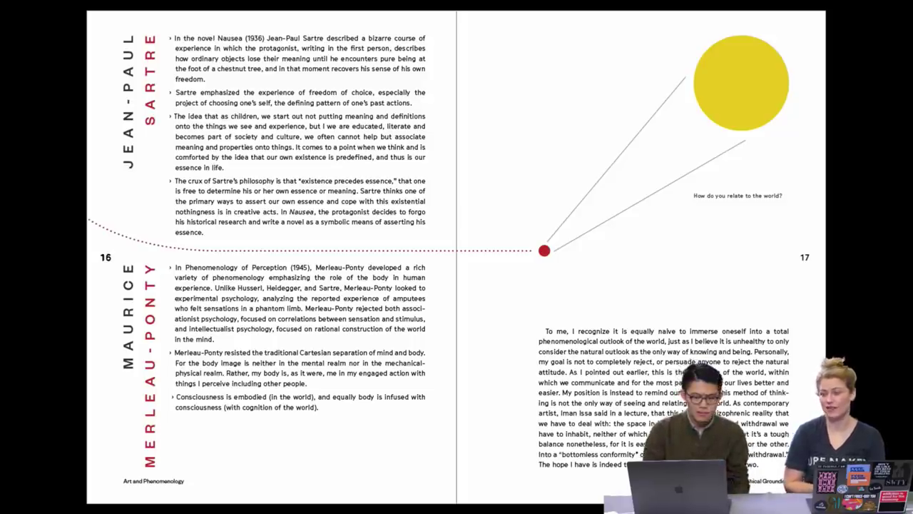
key("Right")
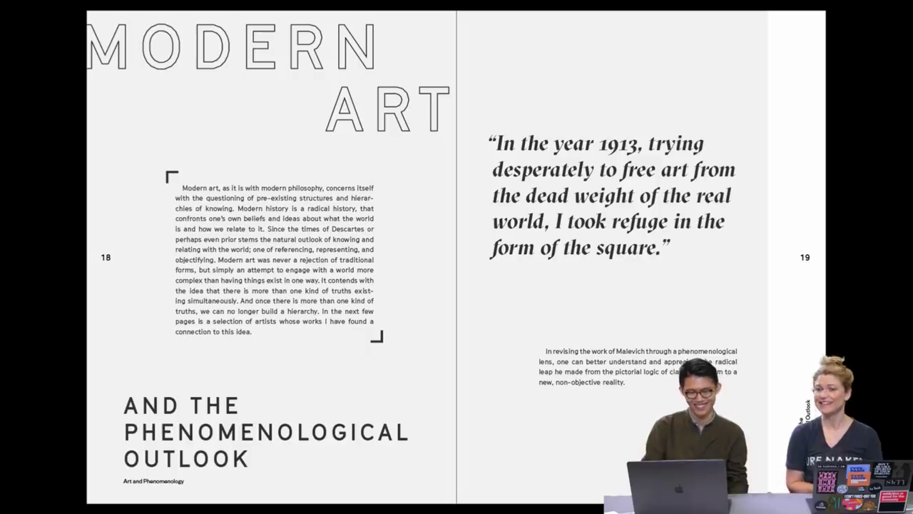
key("Right")
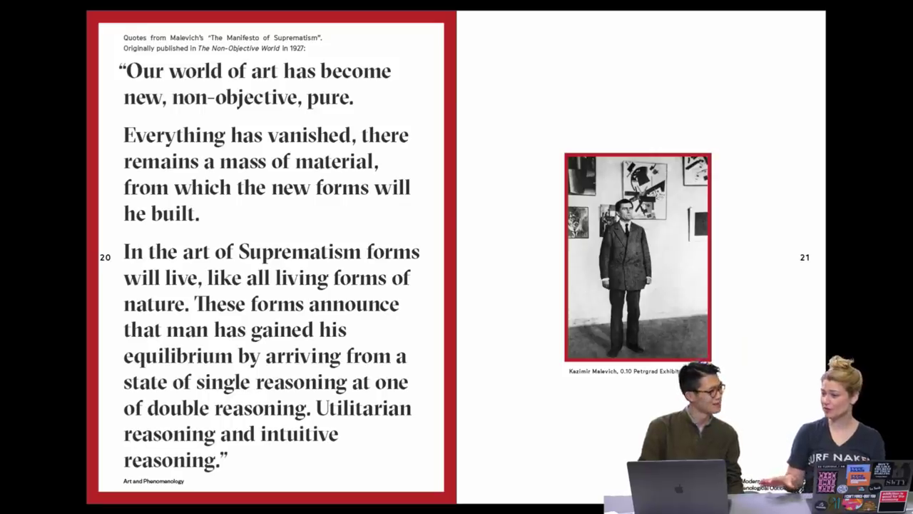
key("Right")
key("Right")
key("Right")
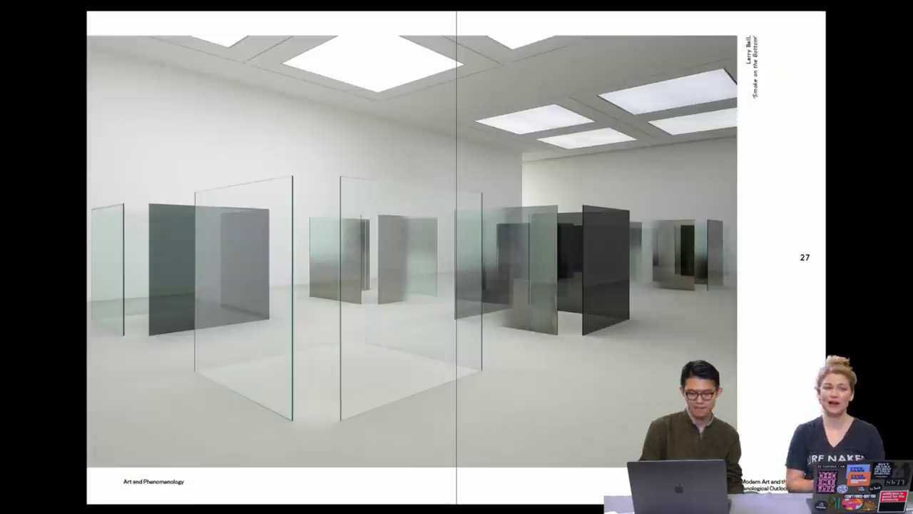
key("Right")
key("Right")
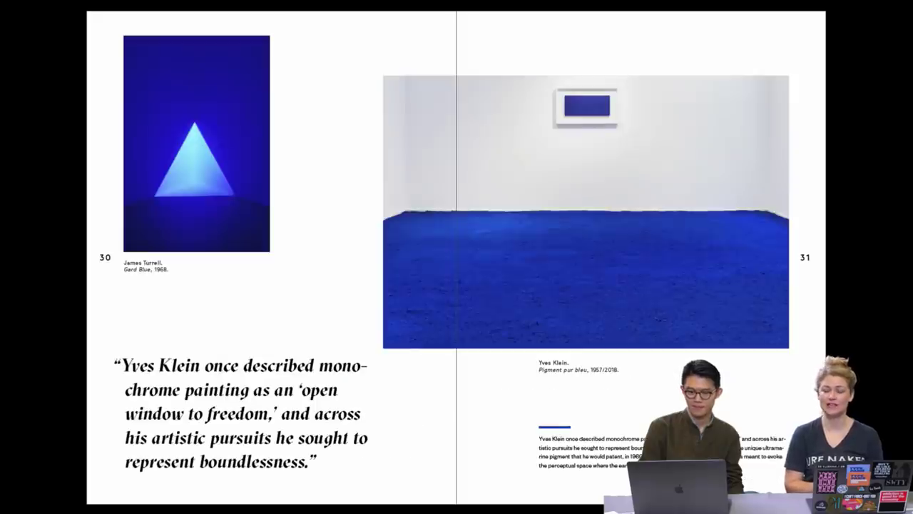
key("Right")
key("Right")
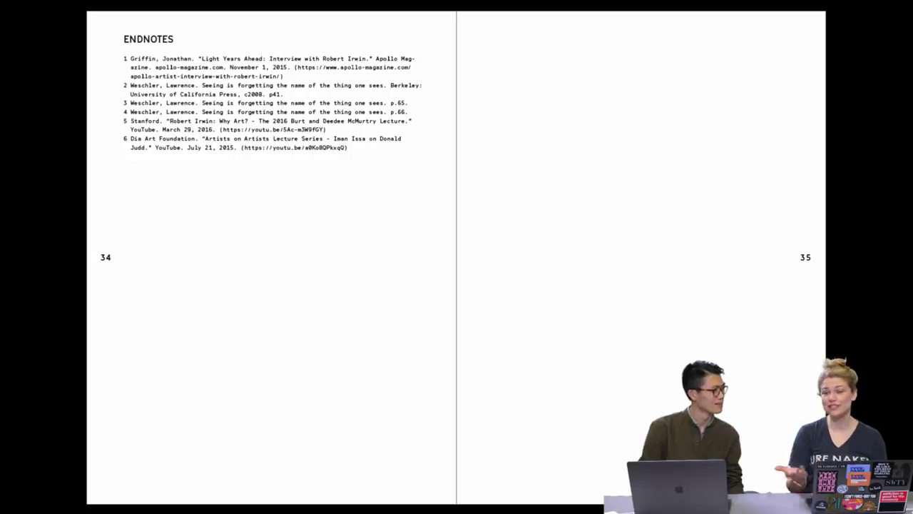
key("Left")
key("Left")
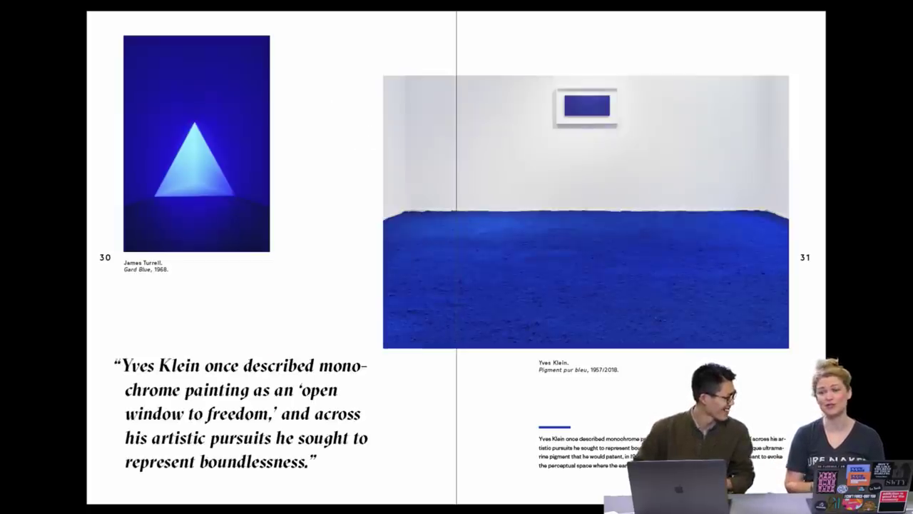